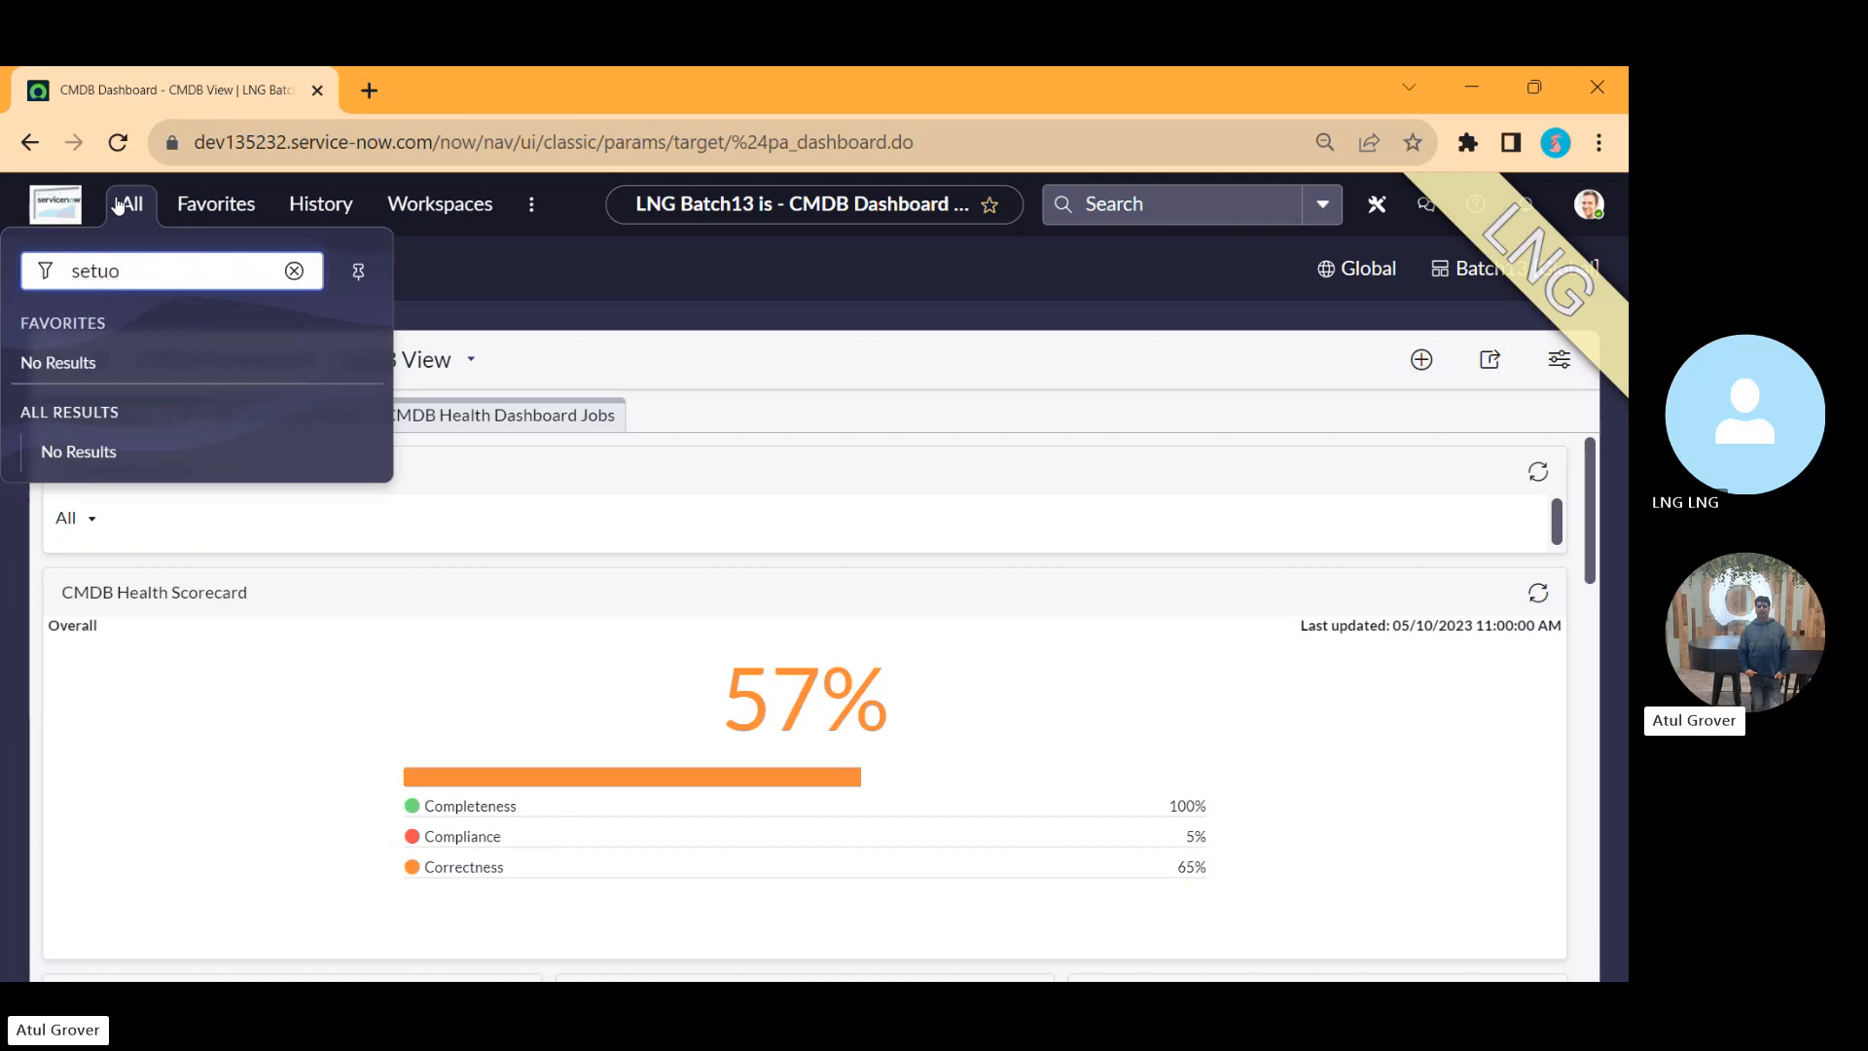
Step: Filter the navigator for 'setup a', open the Security Incident Setup Assistant, and scroll through its modules
{"action": "type", "text": "p a"}
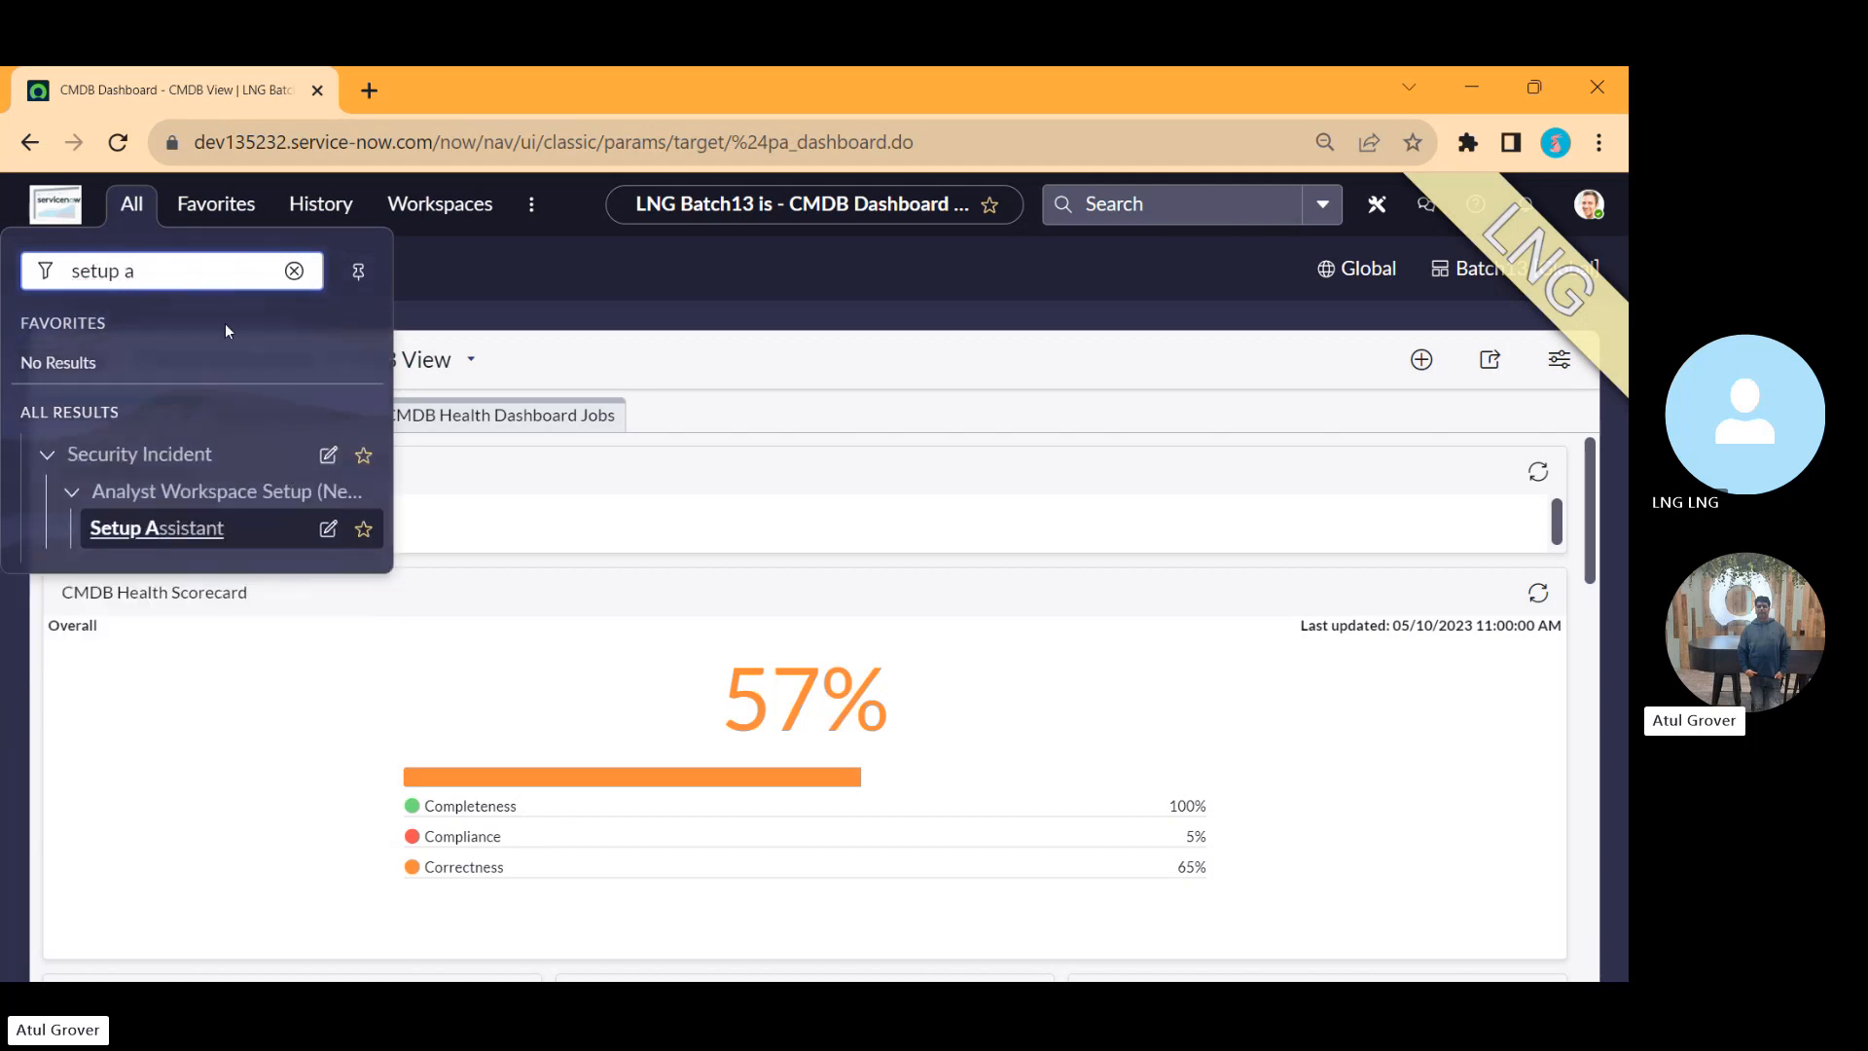
{"action": "left_click", "coordinate": [158, 528]}
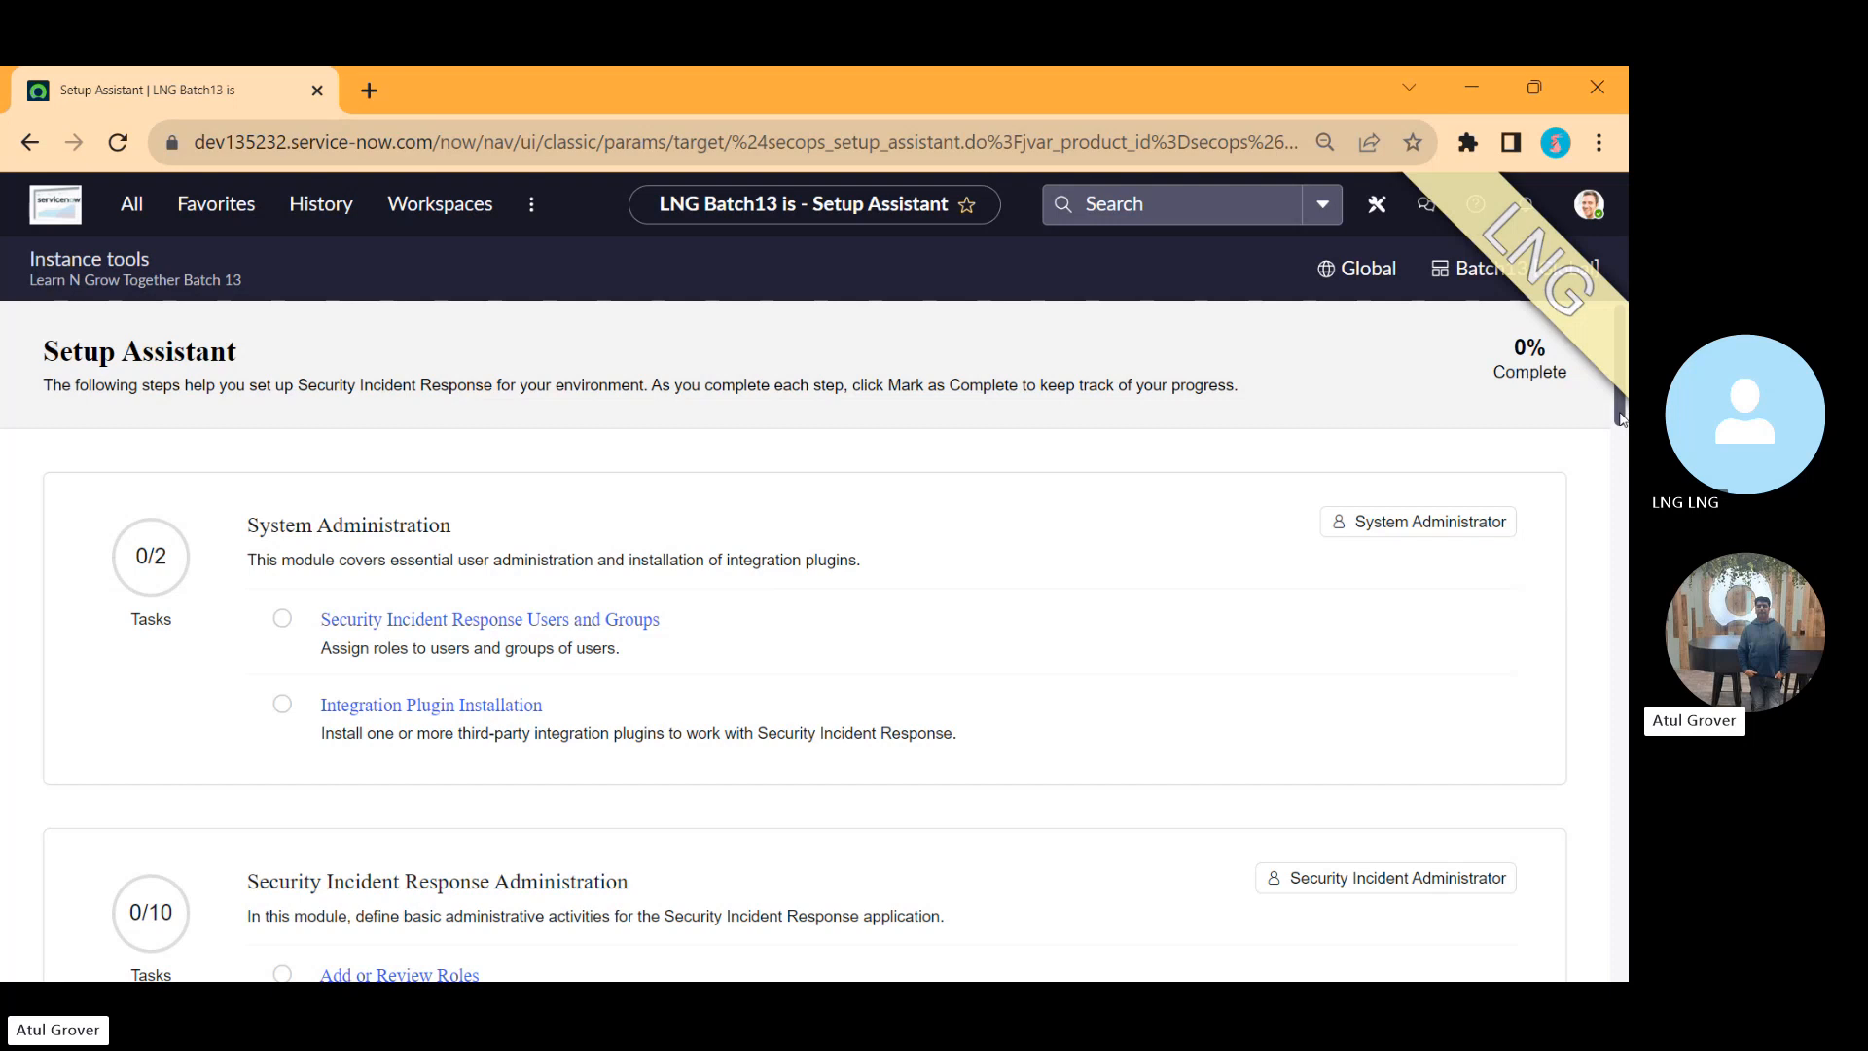
{"action": "scroll", "coordinate": [922, 513], "scroll_direction": "down", "scroll_amount": 1}
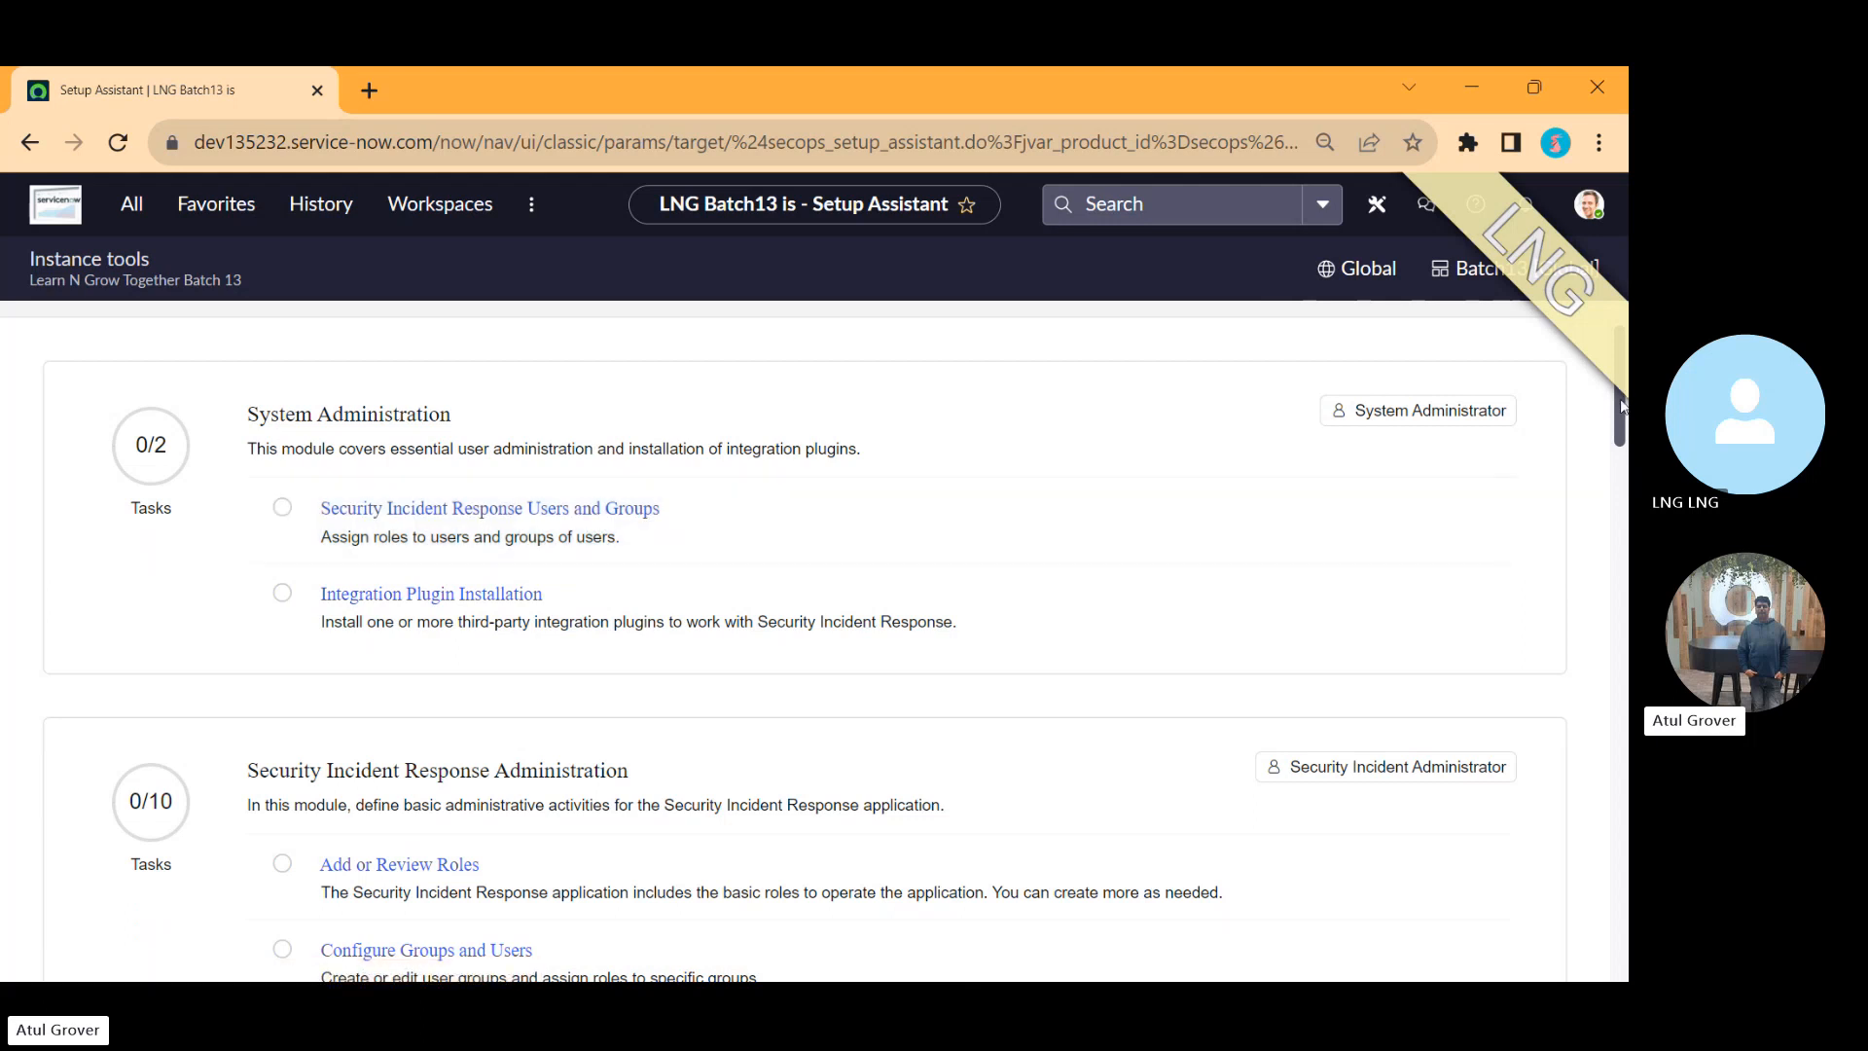
{"action": "scroll", "coordinate": [1622, 417], "scroll_direction": "down", "scroll_amount": 4}
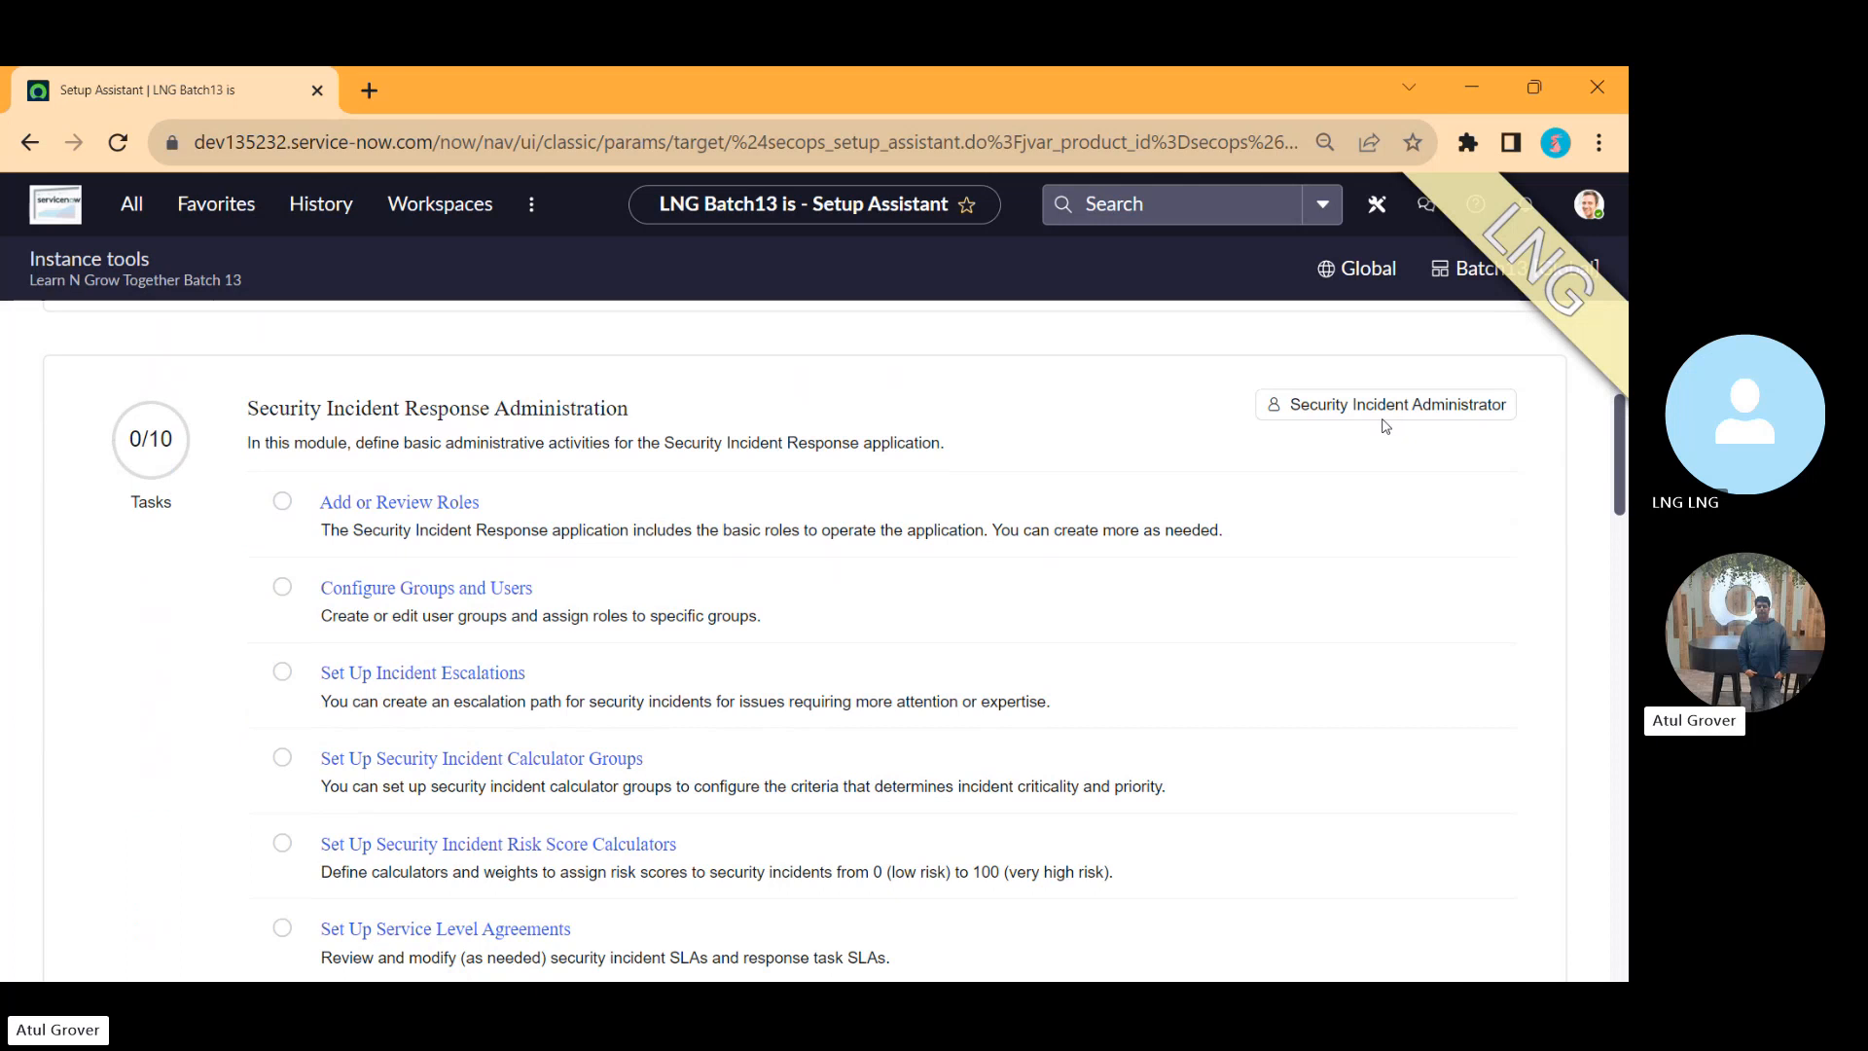
Step: Switch to Notepad and clear all of its existing text
{"action": "key", "text": "super"}
{"action": "type", "text": "note"}
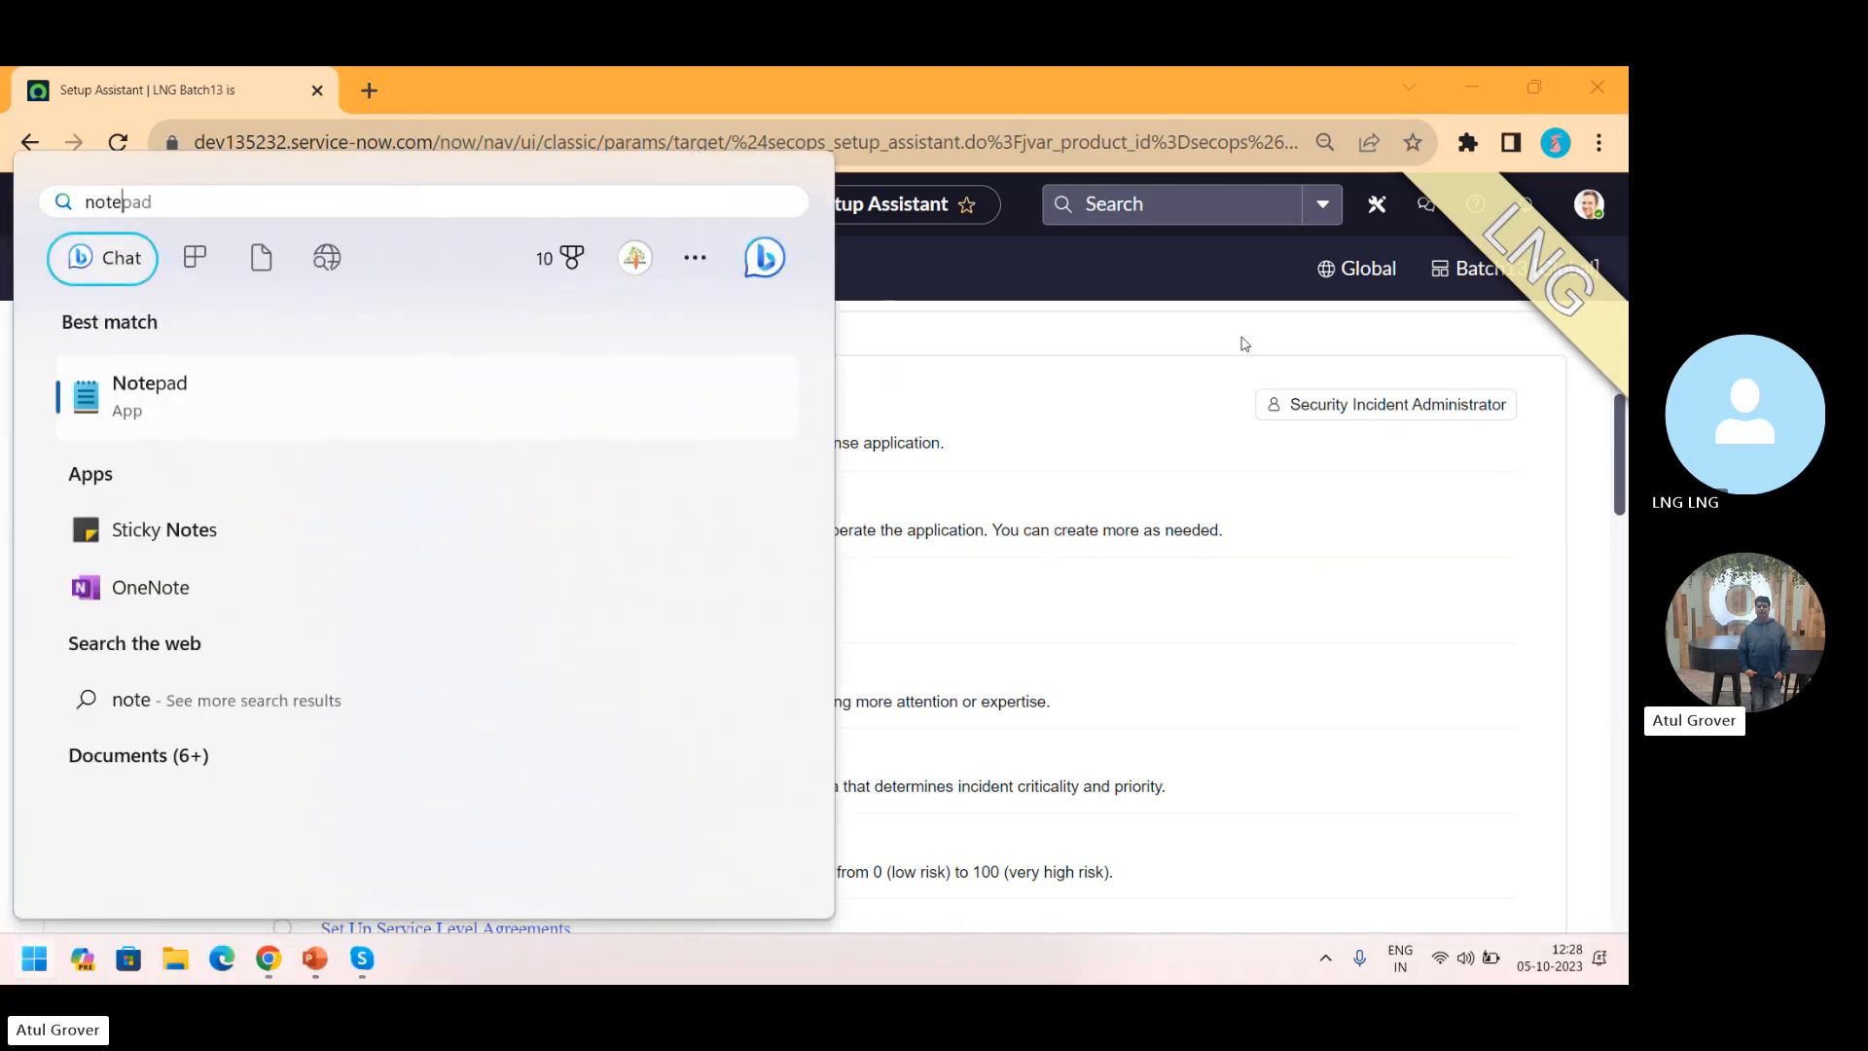
{"action": "key", "text": "Return"}
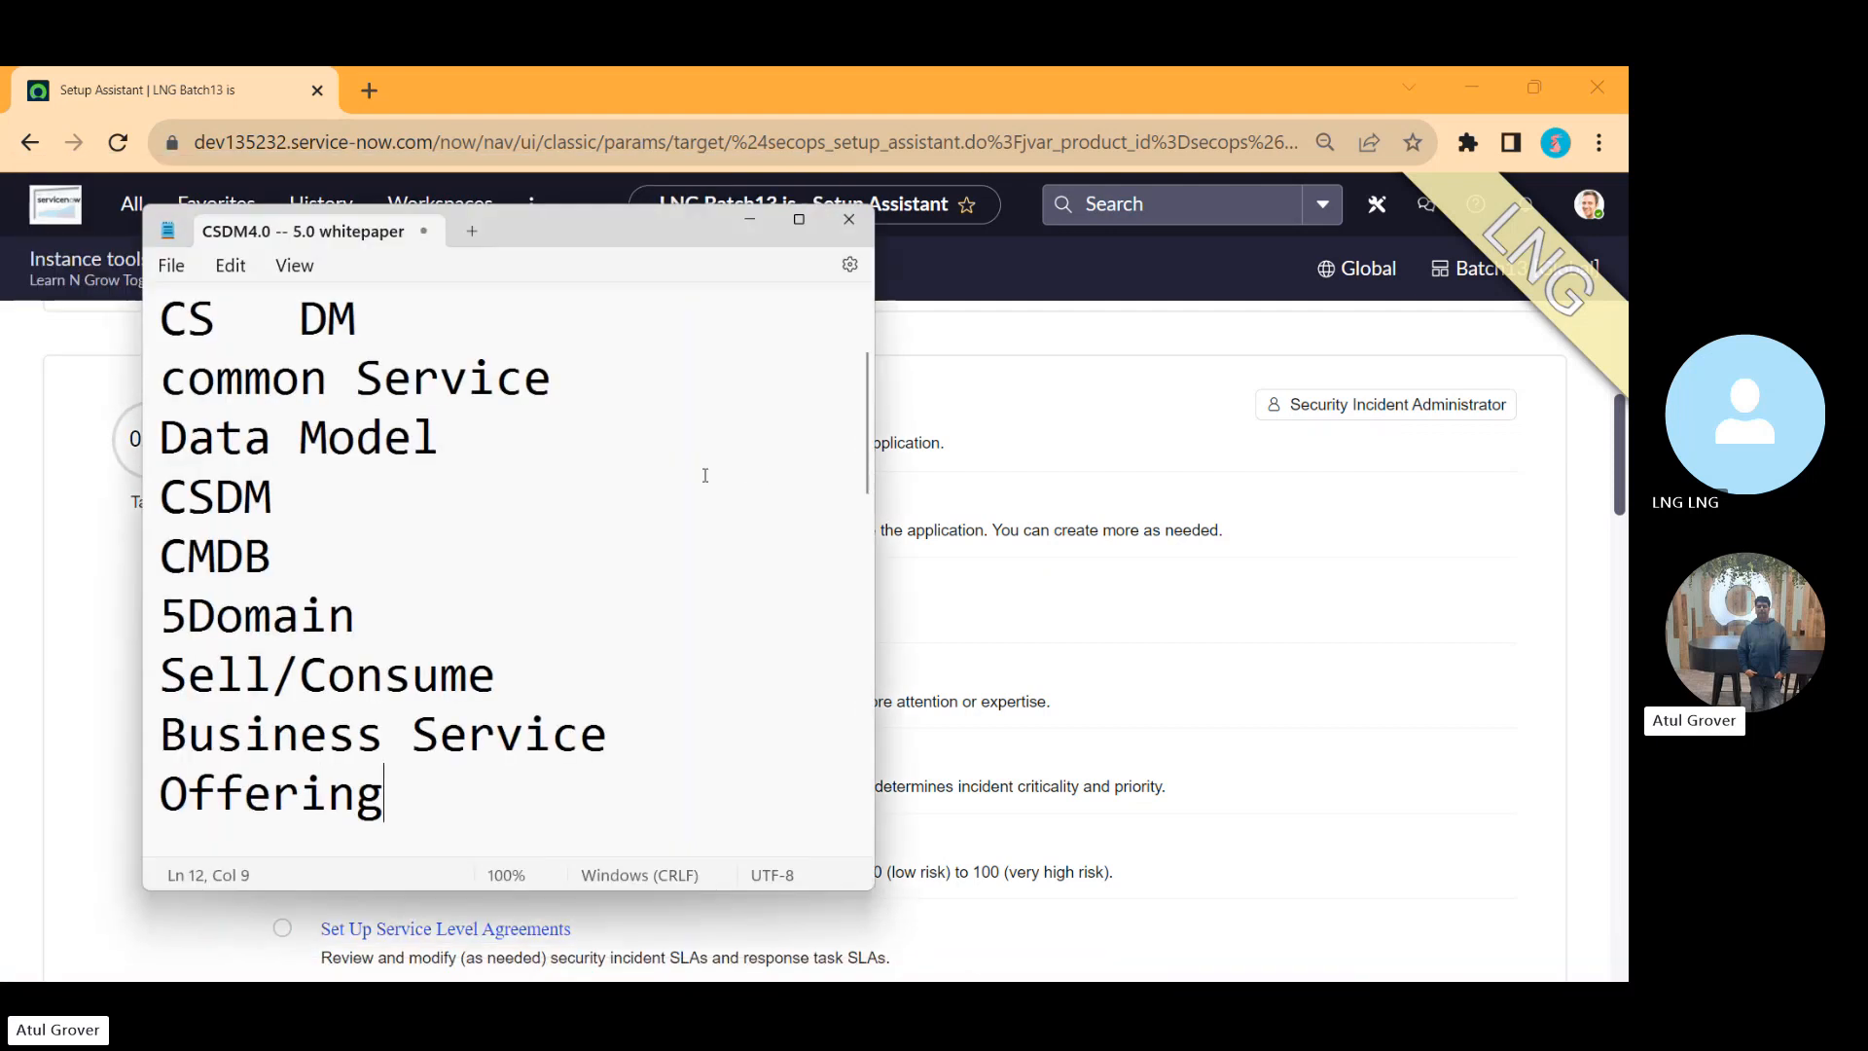
{"action": "key", "text": "ctrl+a"}
{"action": "key", "text": "Delete"}
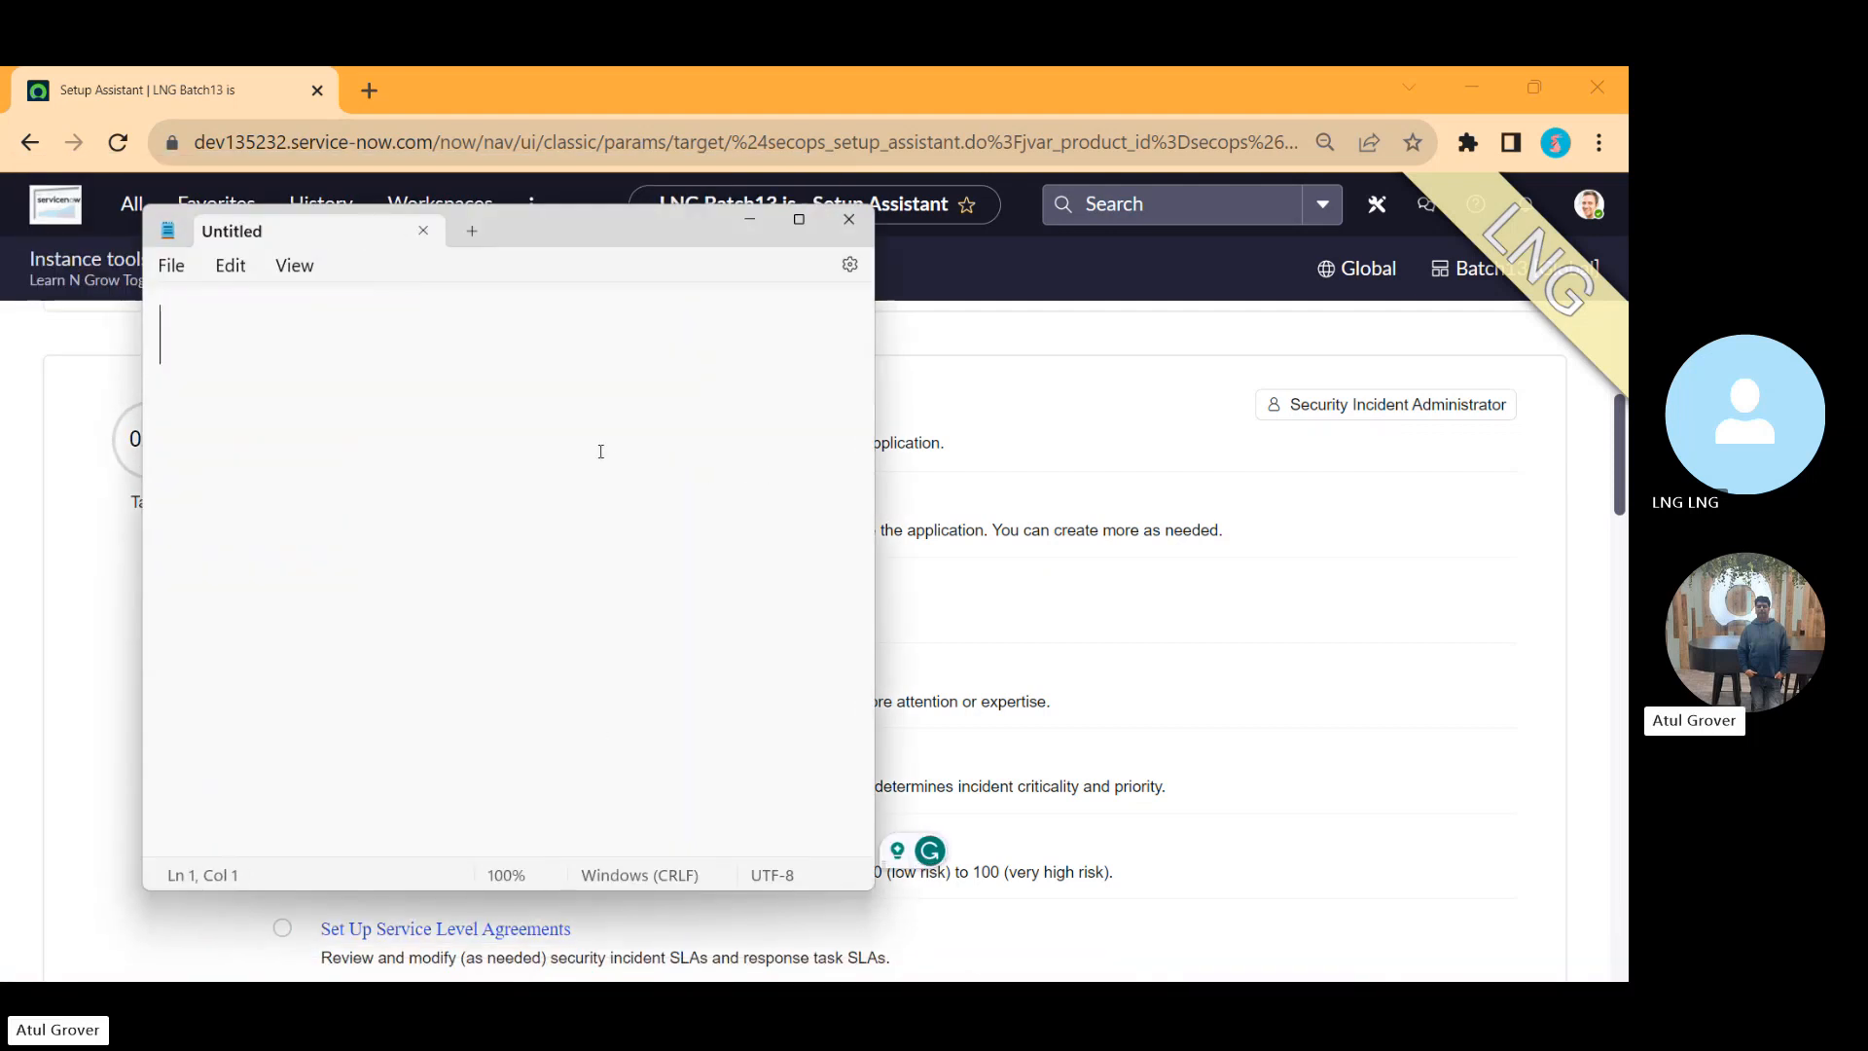
Step: Write 'Basic Config' as the first line of the note
{"action": "type", "text": "B sic Cong"}
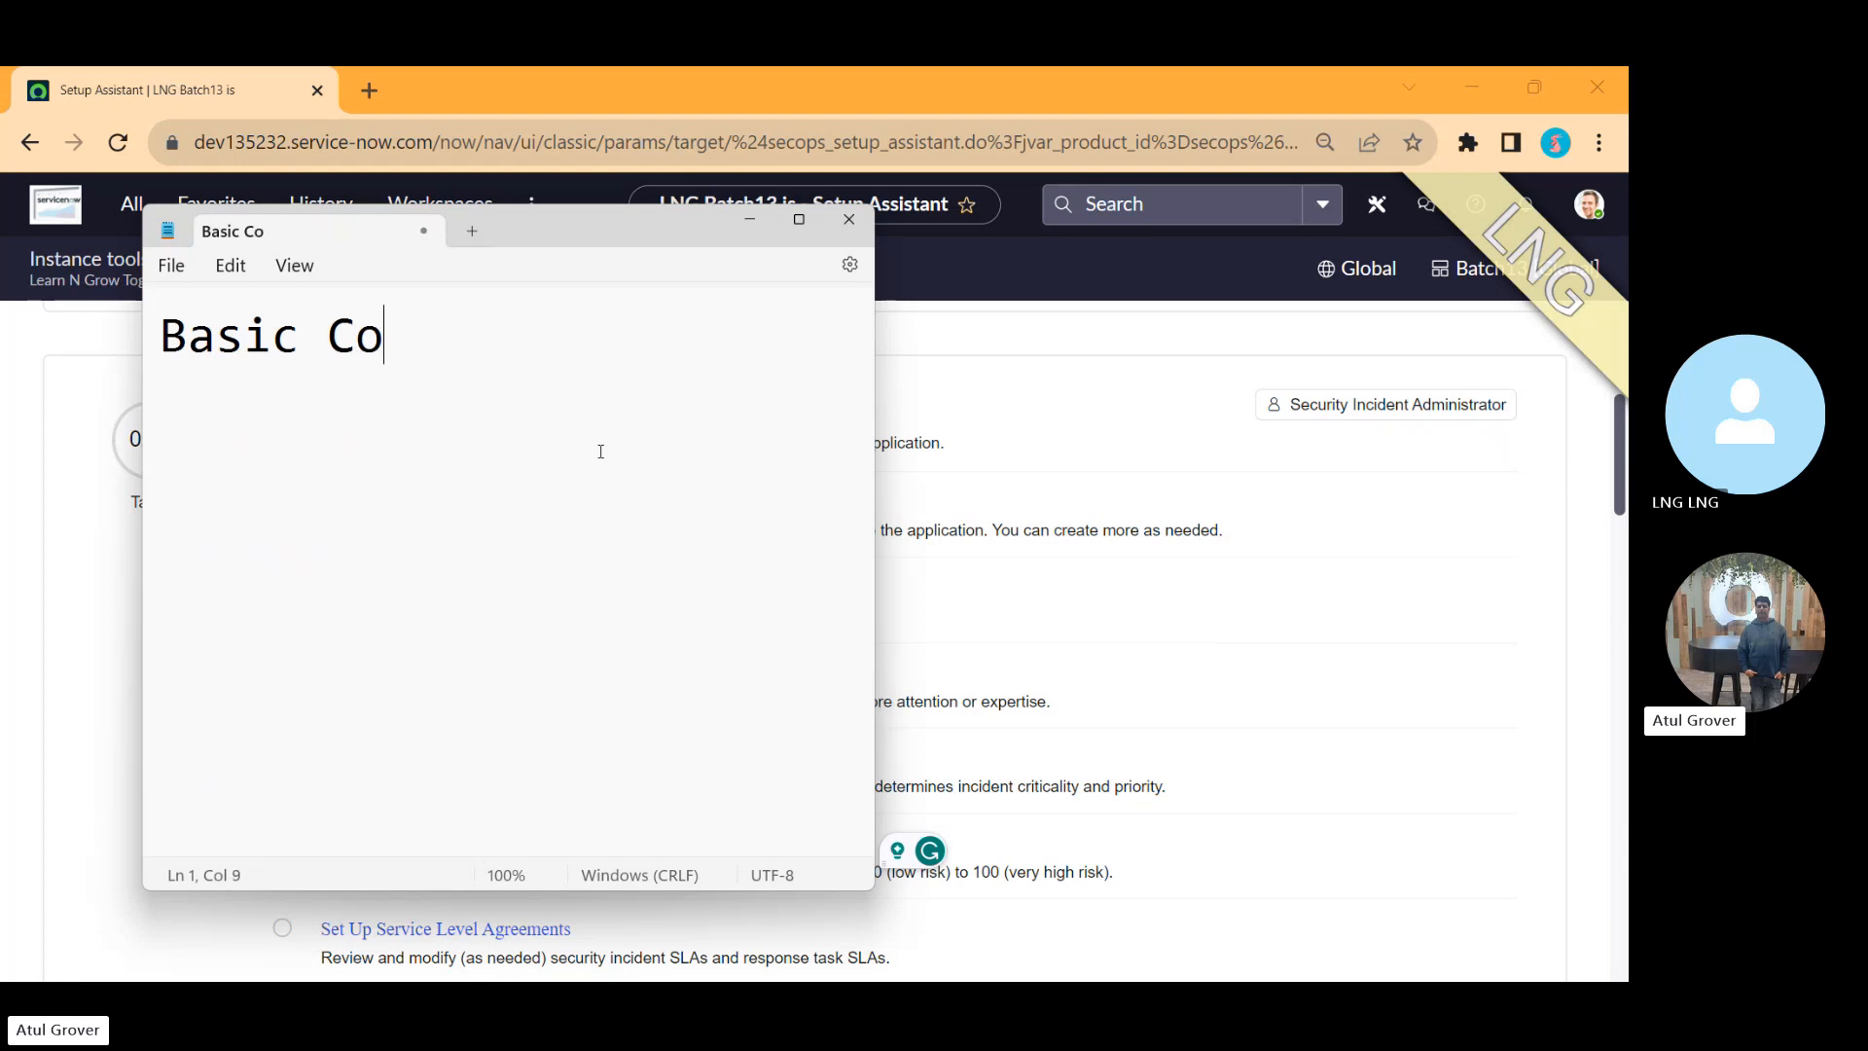
{"action": "key", "text": "BackSpace"}
{"action": "type", "text": "fig"}
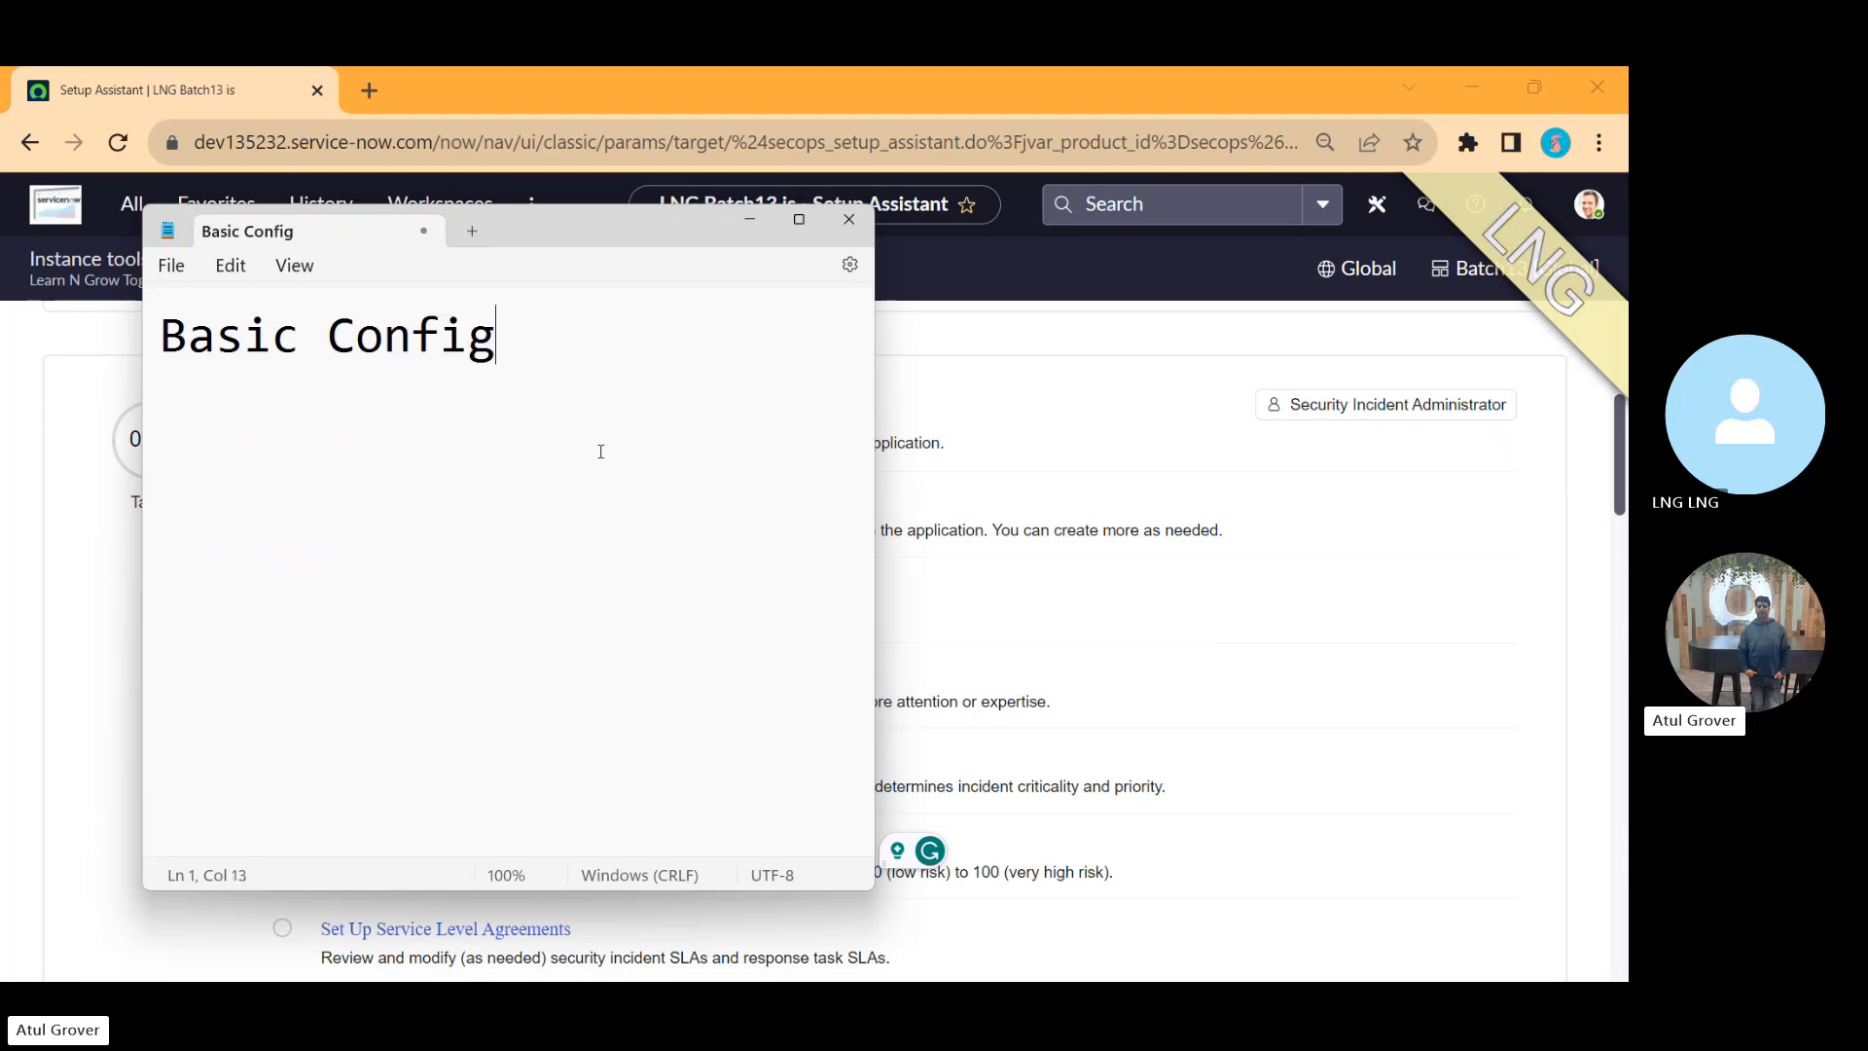
Step: Return to the Setup Assistant and scroll through the Security Incident Response Administration tasks
{"action": "key", "text": "alt+Tab"}
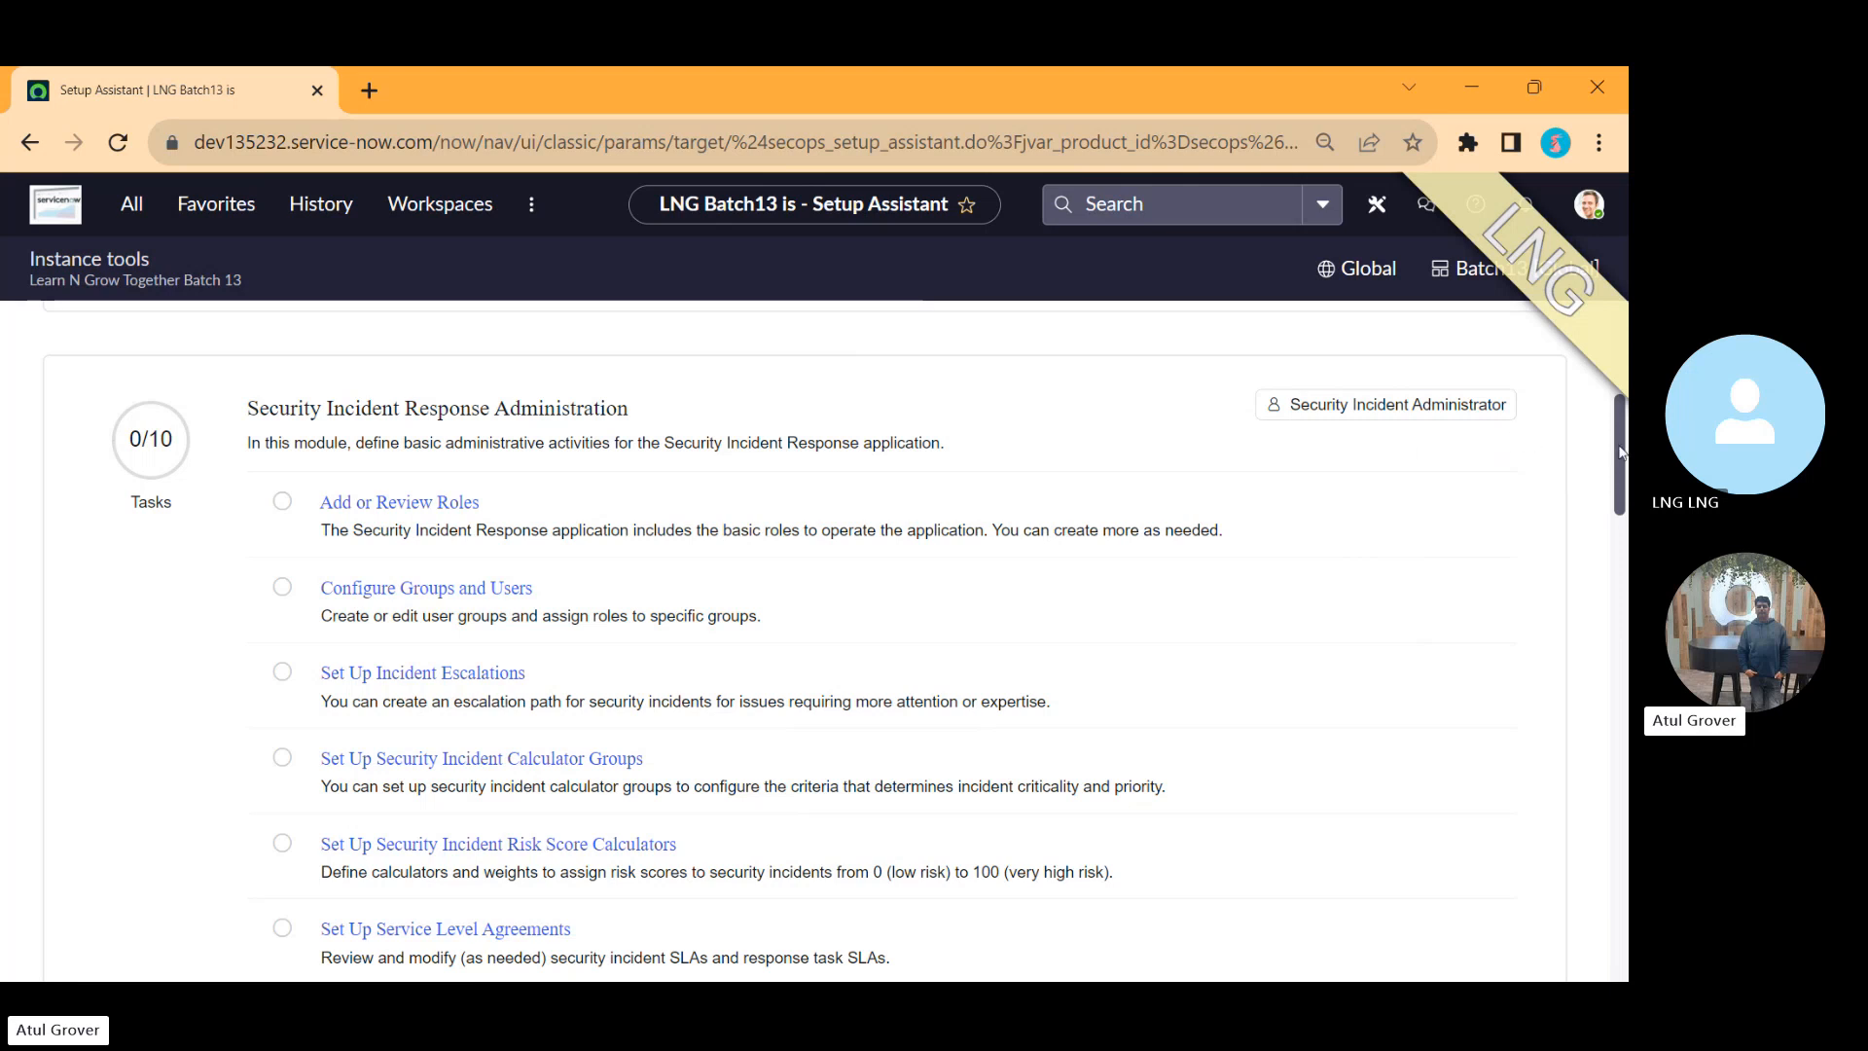
{"action": "left_click_drag", "start_coordinate": [1623, 449], "coordinate": [1623, 474]}
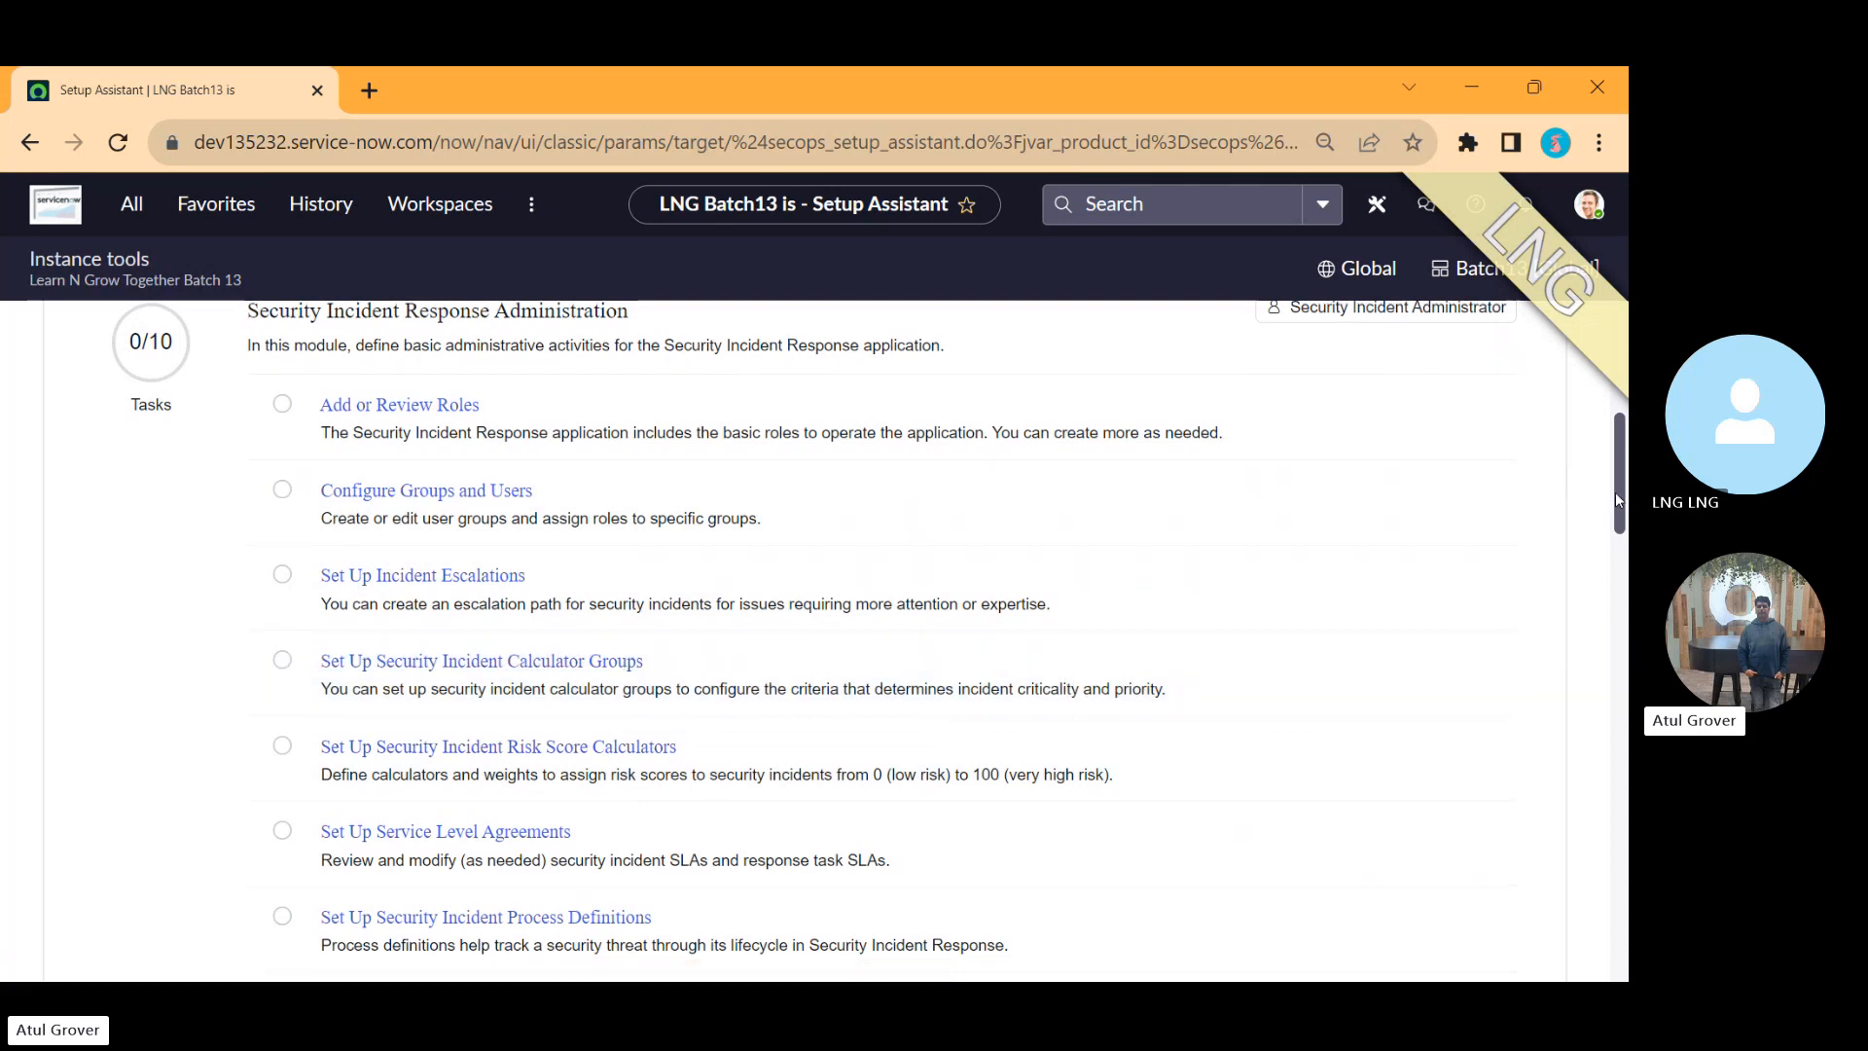
{"action": "left_click_drag", "start_coordinate": [1615, 492], "coordinate": [1620, 560]}
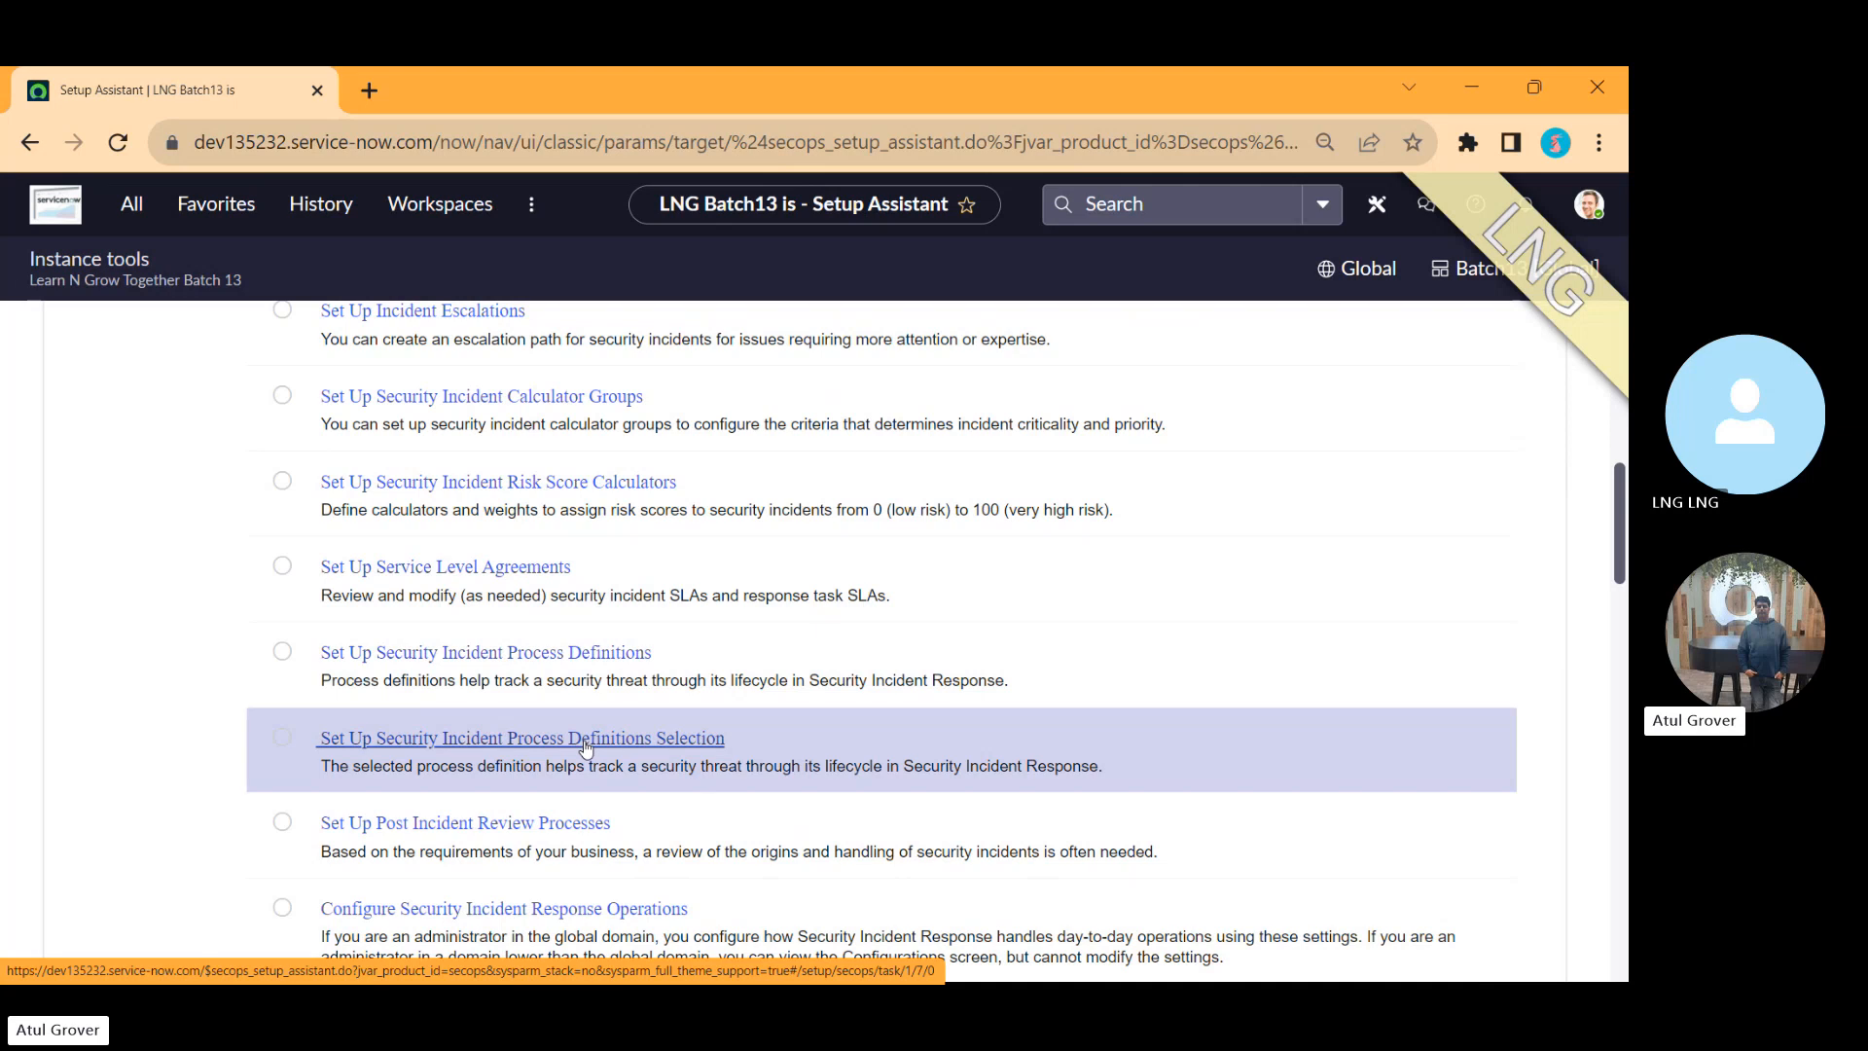
Step: Back in the note, append 'SANS' after Basic Config and add 'NIST' on a new line
{"action": "key", "text": "alt+Tab"}
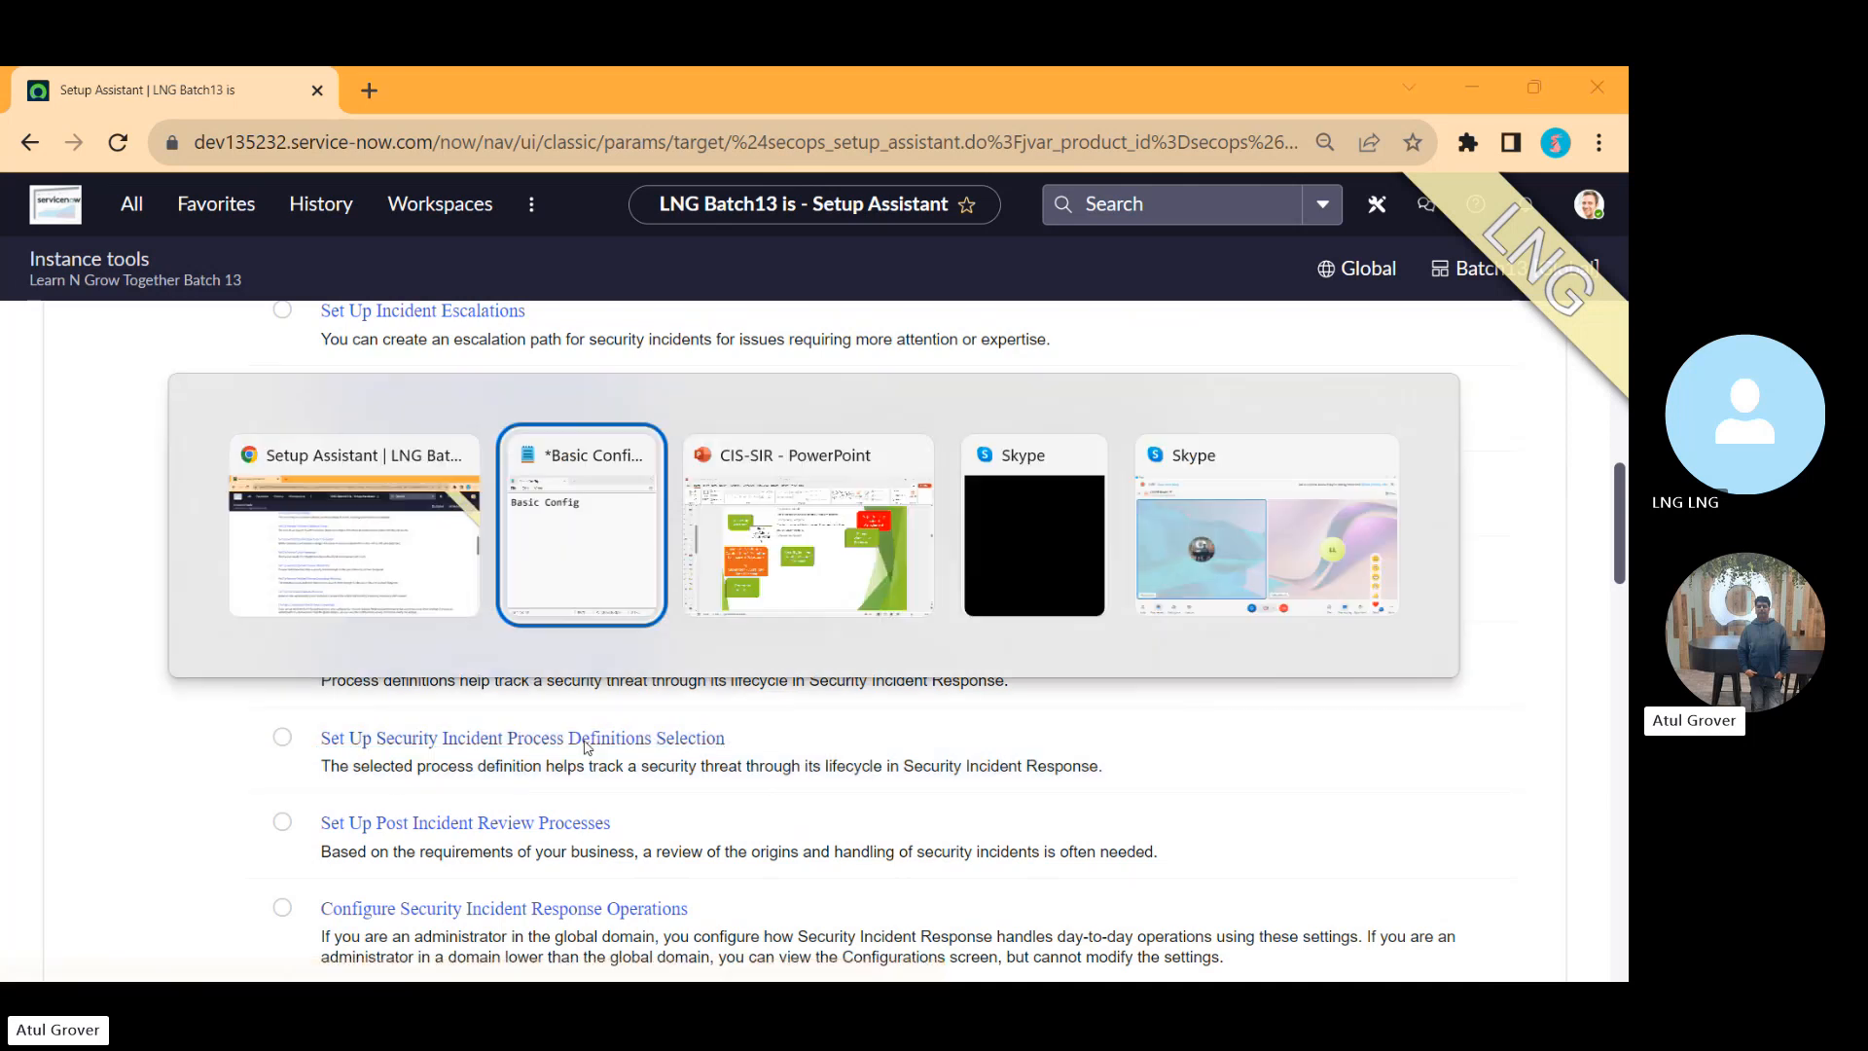
{"action": "type", "text": "SANS"}
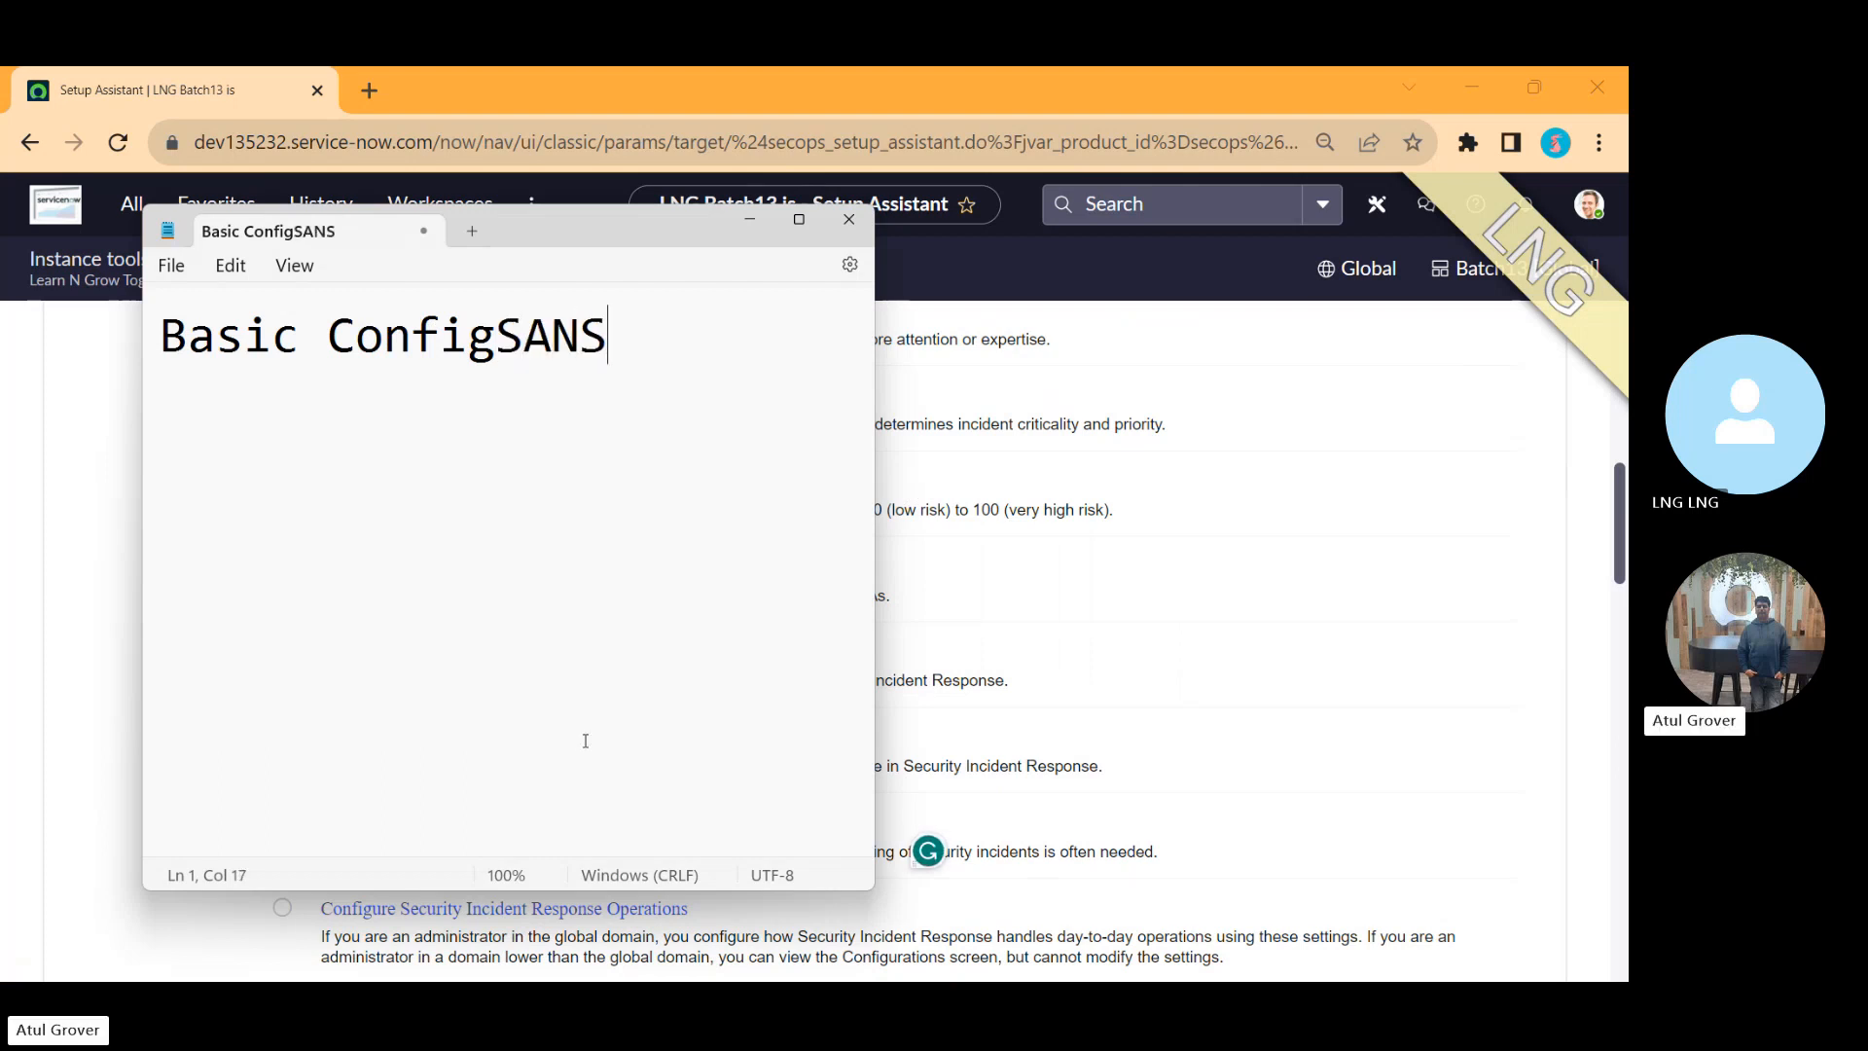
{"action": "key", "text": "Return"}
{"action": "type", "text": "NIST"}
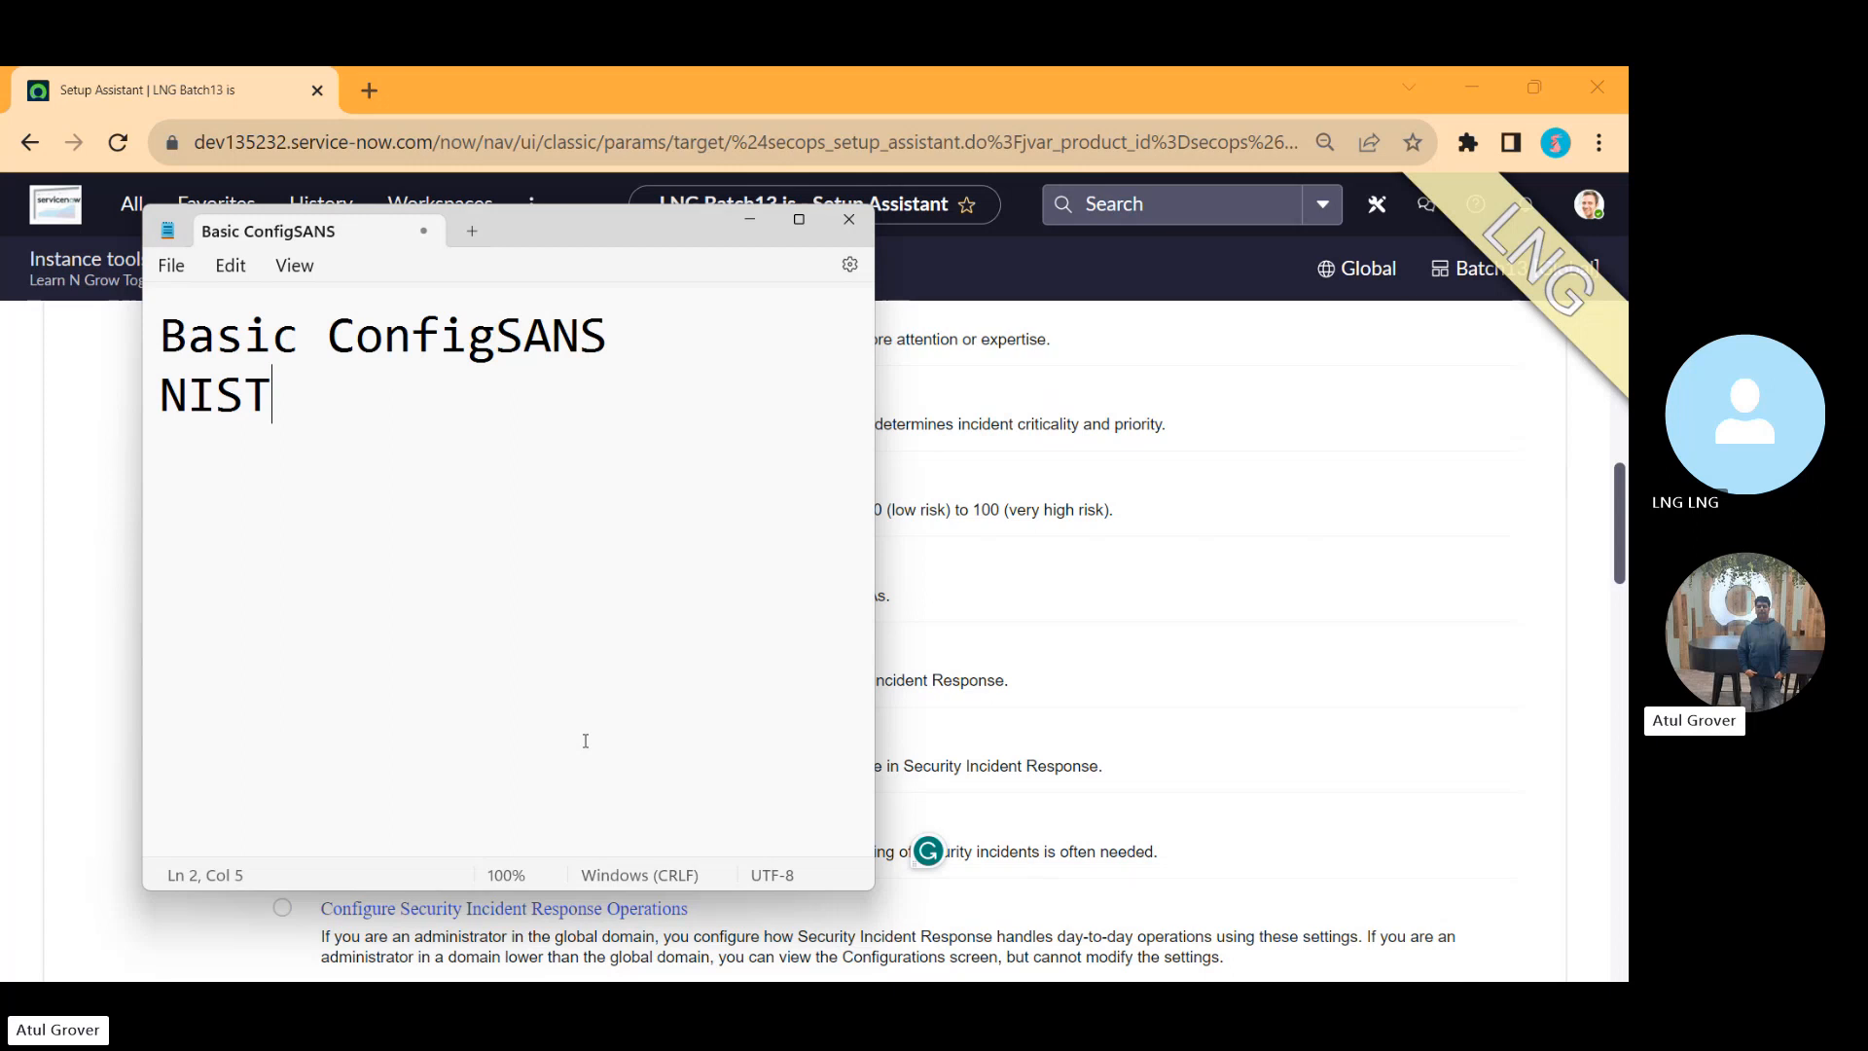
Step: Return to the Setup Assistant and scroll down to the Configure Security Incident Response Operations task
{"action": "key", "text": "alt+Tab"}
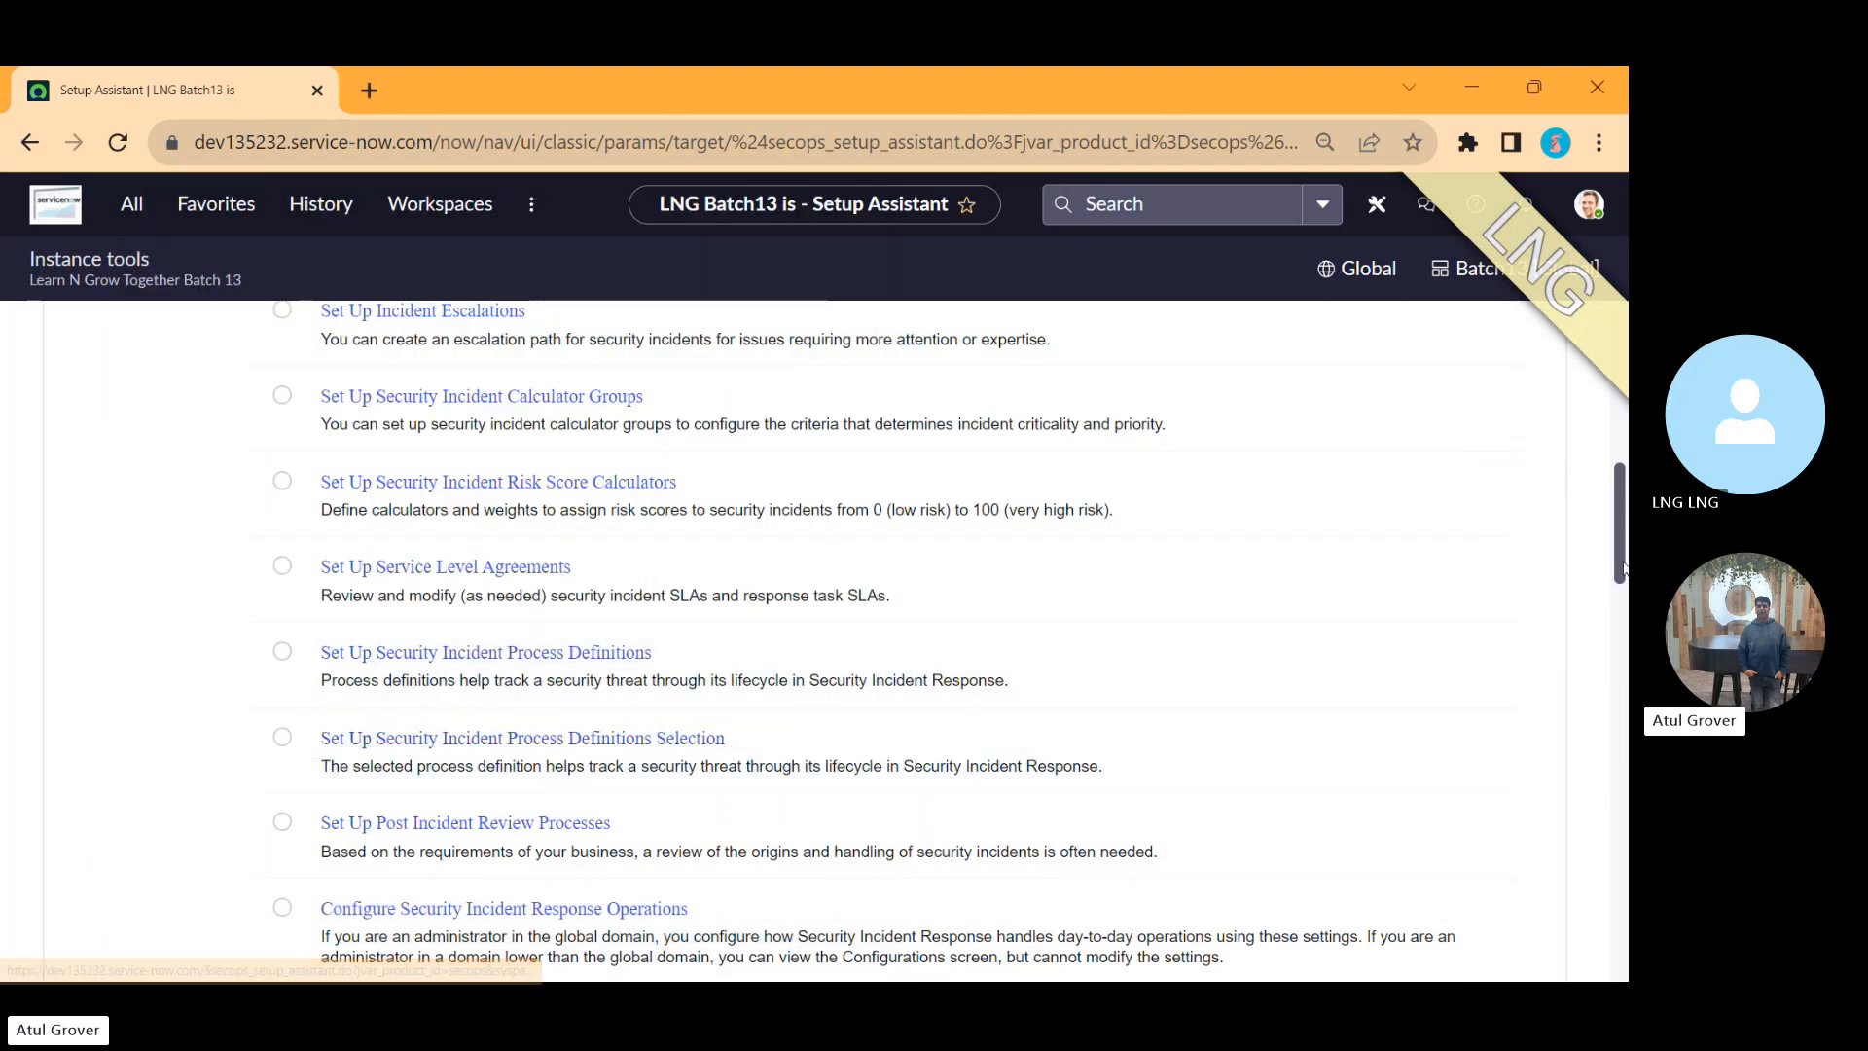
{"action": "scroll", "coordinate": [1622, 567], "scroll_direction": "down", "scroll_amount": 2}
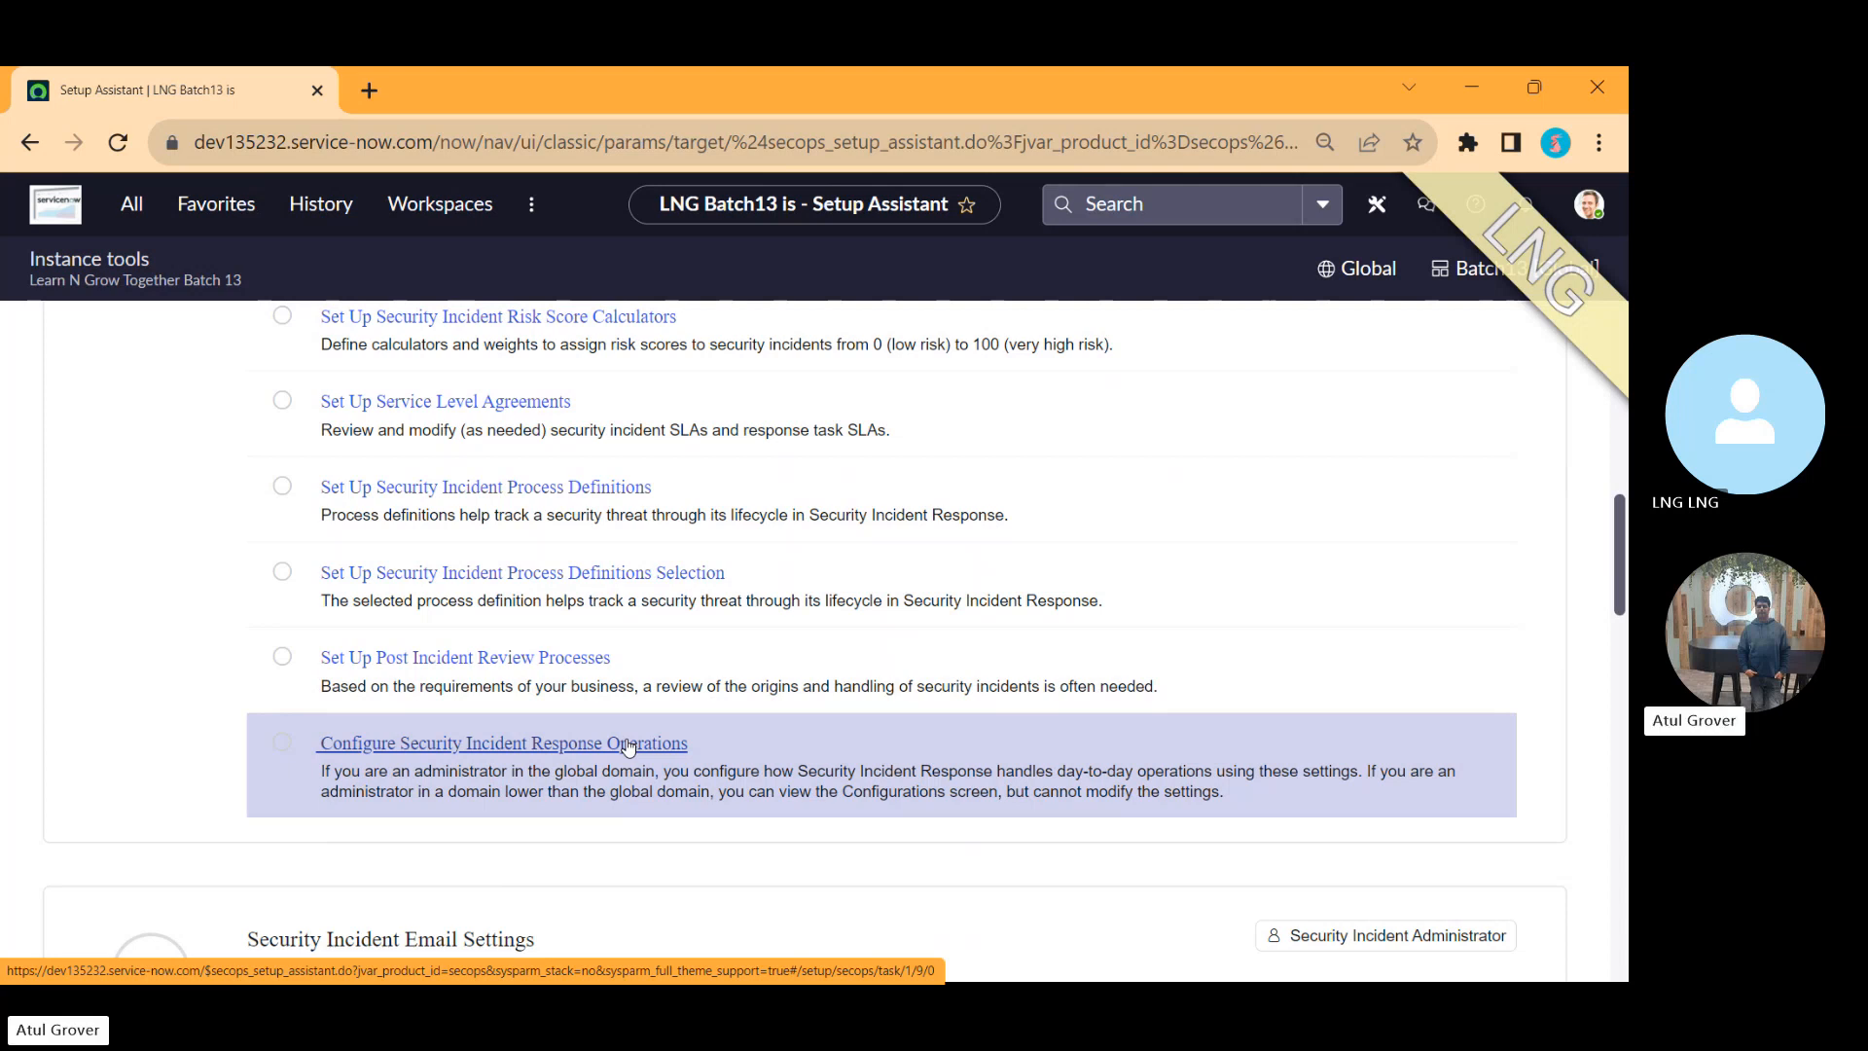
Step: Add the lines 'SI Admin' and 'Email parsing' to the note
{"action": "key", "text": "alt+Tab"}
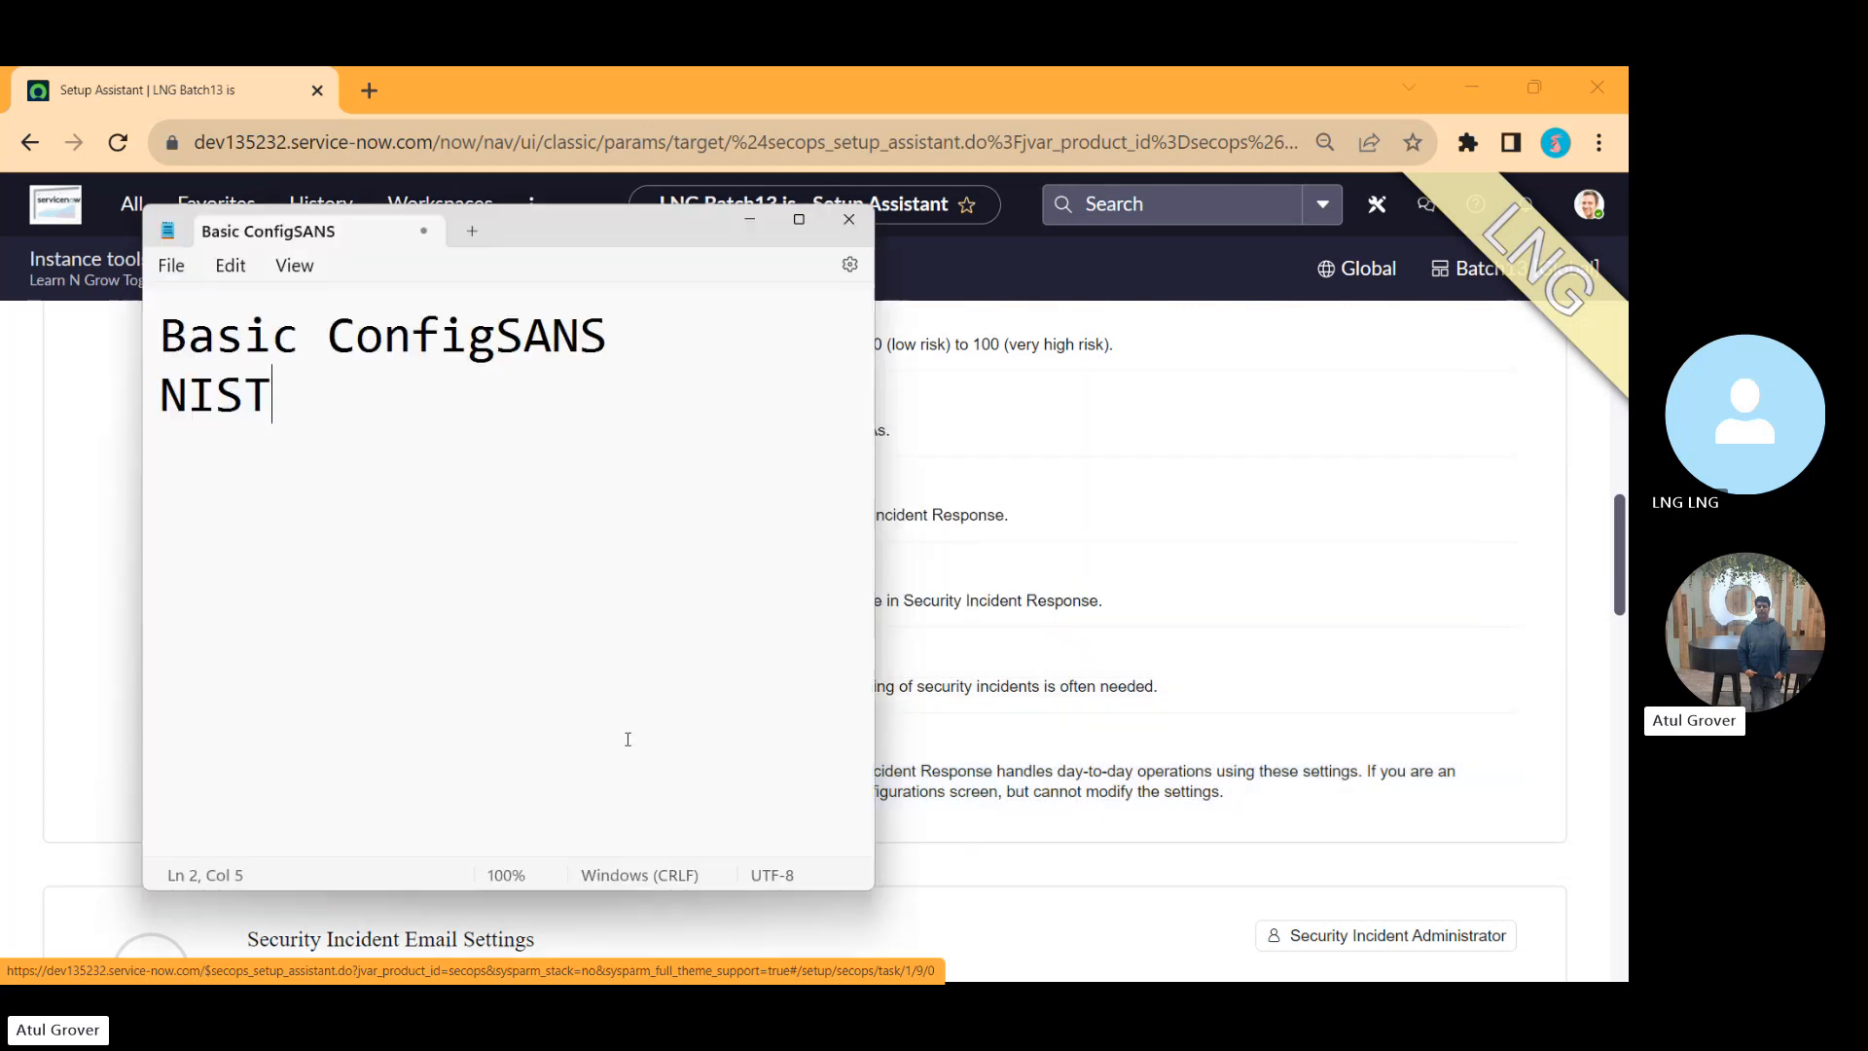
{"action": "key", "text": "Return"}
{"action": "type", "text": "SI"}
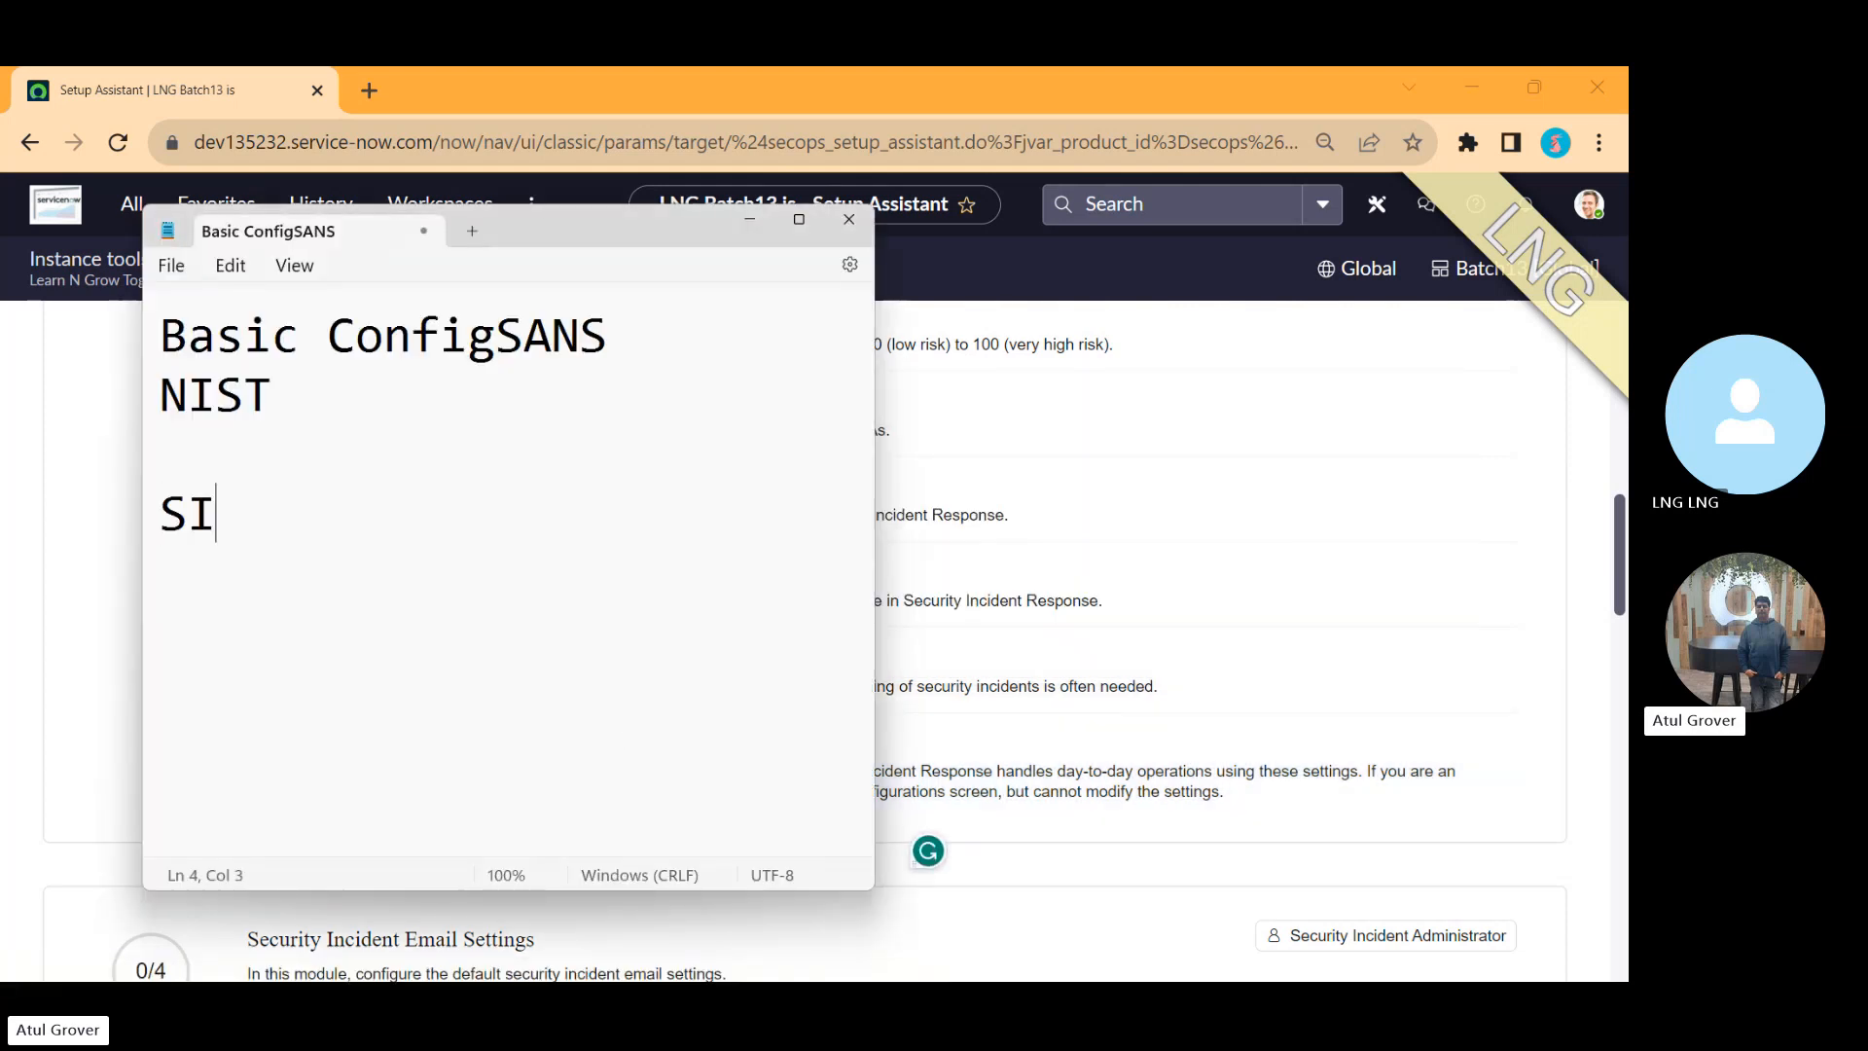
{"action": "type", "text": " Admin"}
{"action": "key", "text": "Return"}
{"action": "type", "text": "E"}
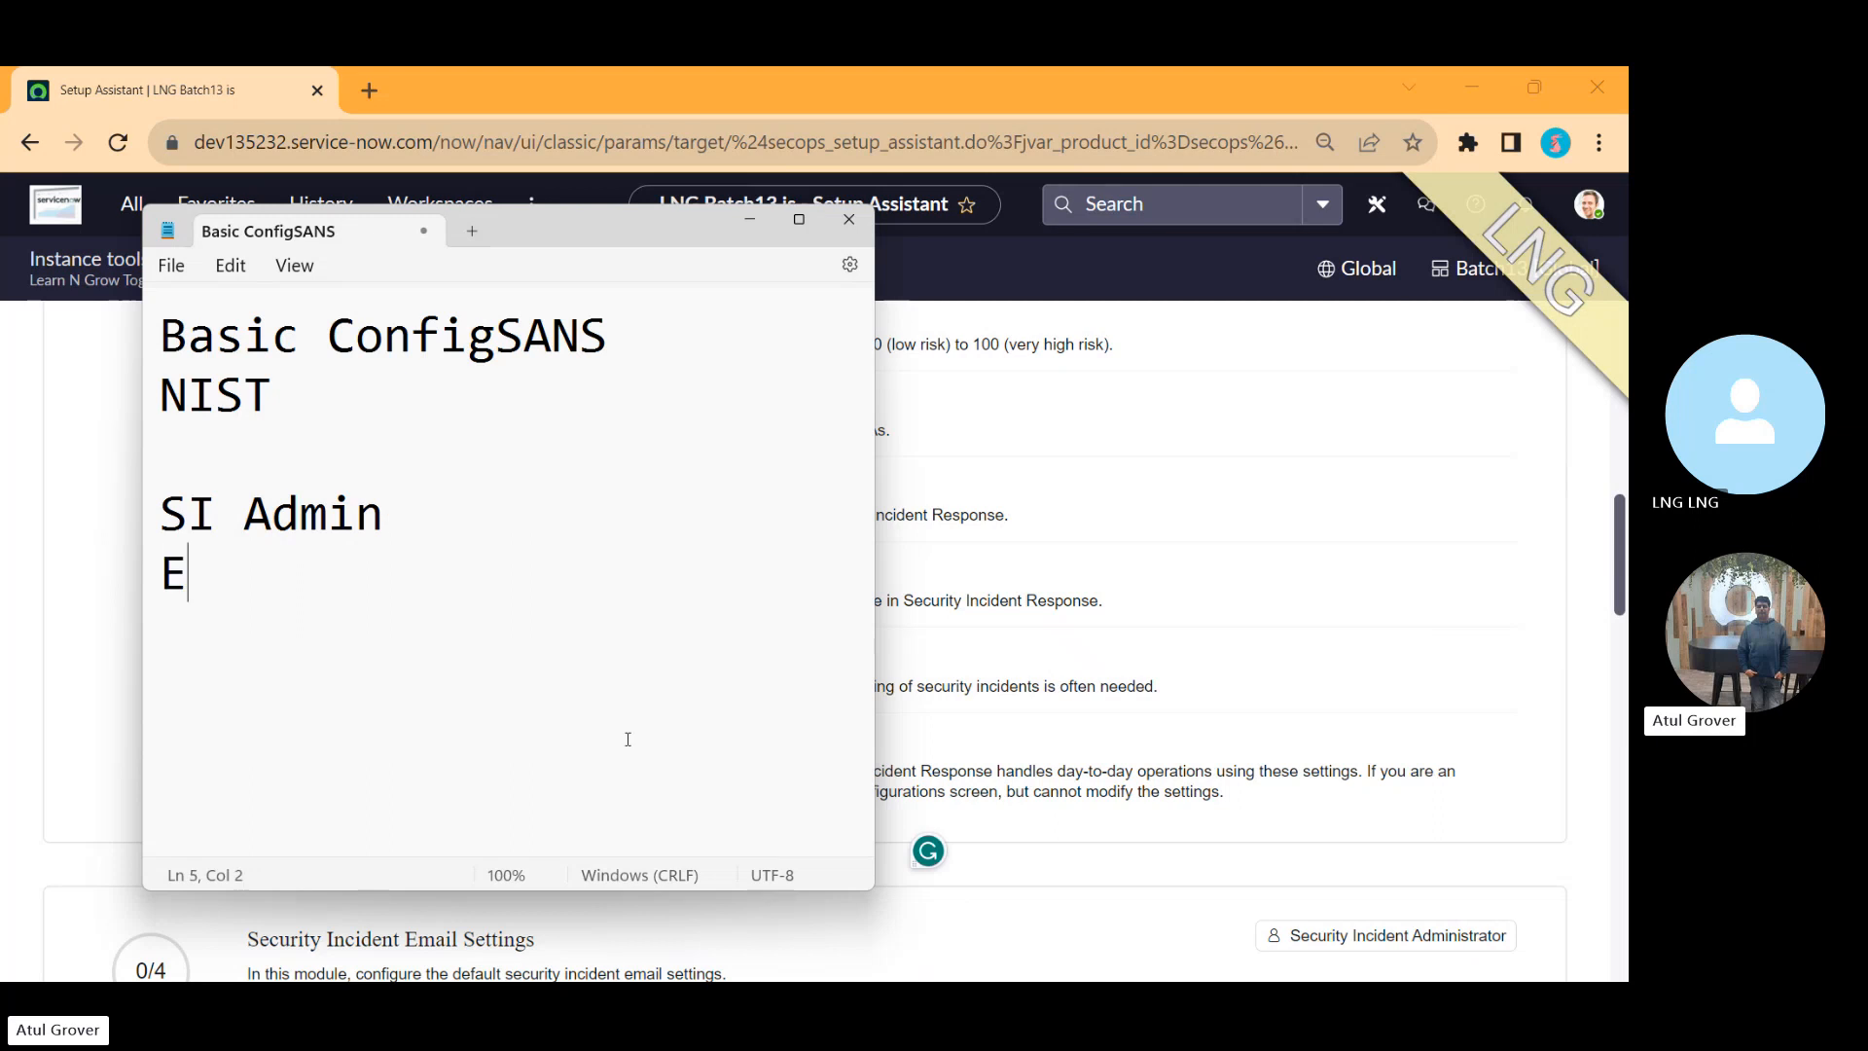
{"action": "type", "text": "mail parsing"}
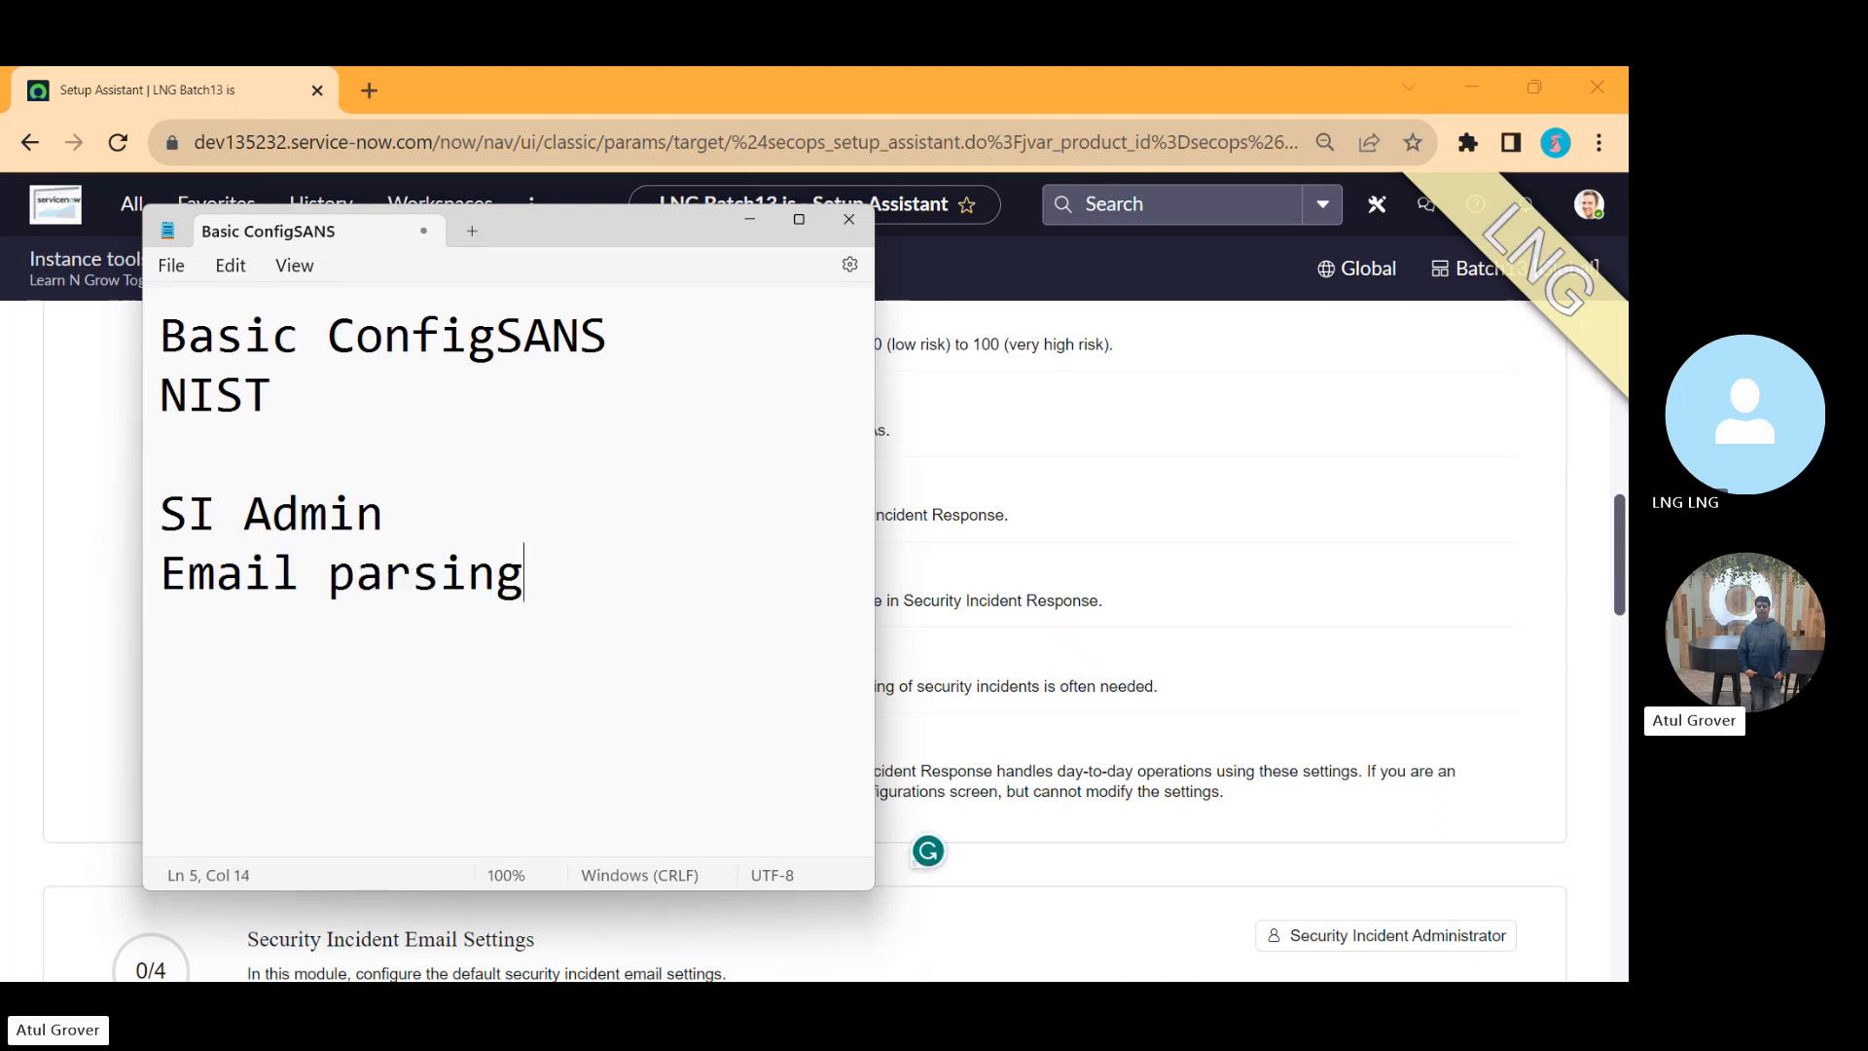
Step: Below a few blank lines, add '2 Ways to create SI' followed by 'Manual' and 'Automatic'
{"action": "key", "text": "Return"}
{"action": "key", "text": "Return"}
{"action": "key", "text": "Return"}
{"action": "type", "text": "2 Ways "}
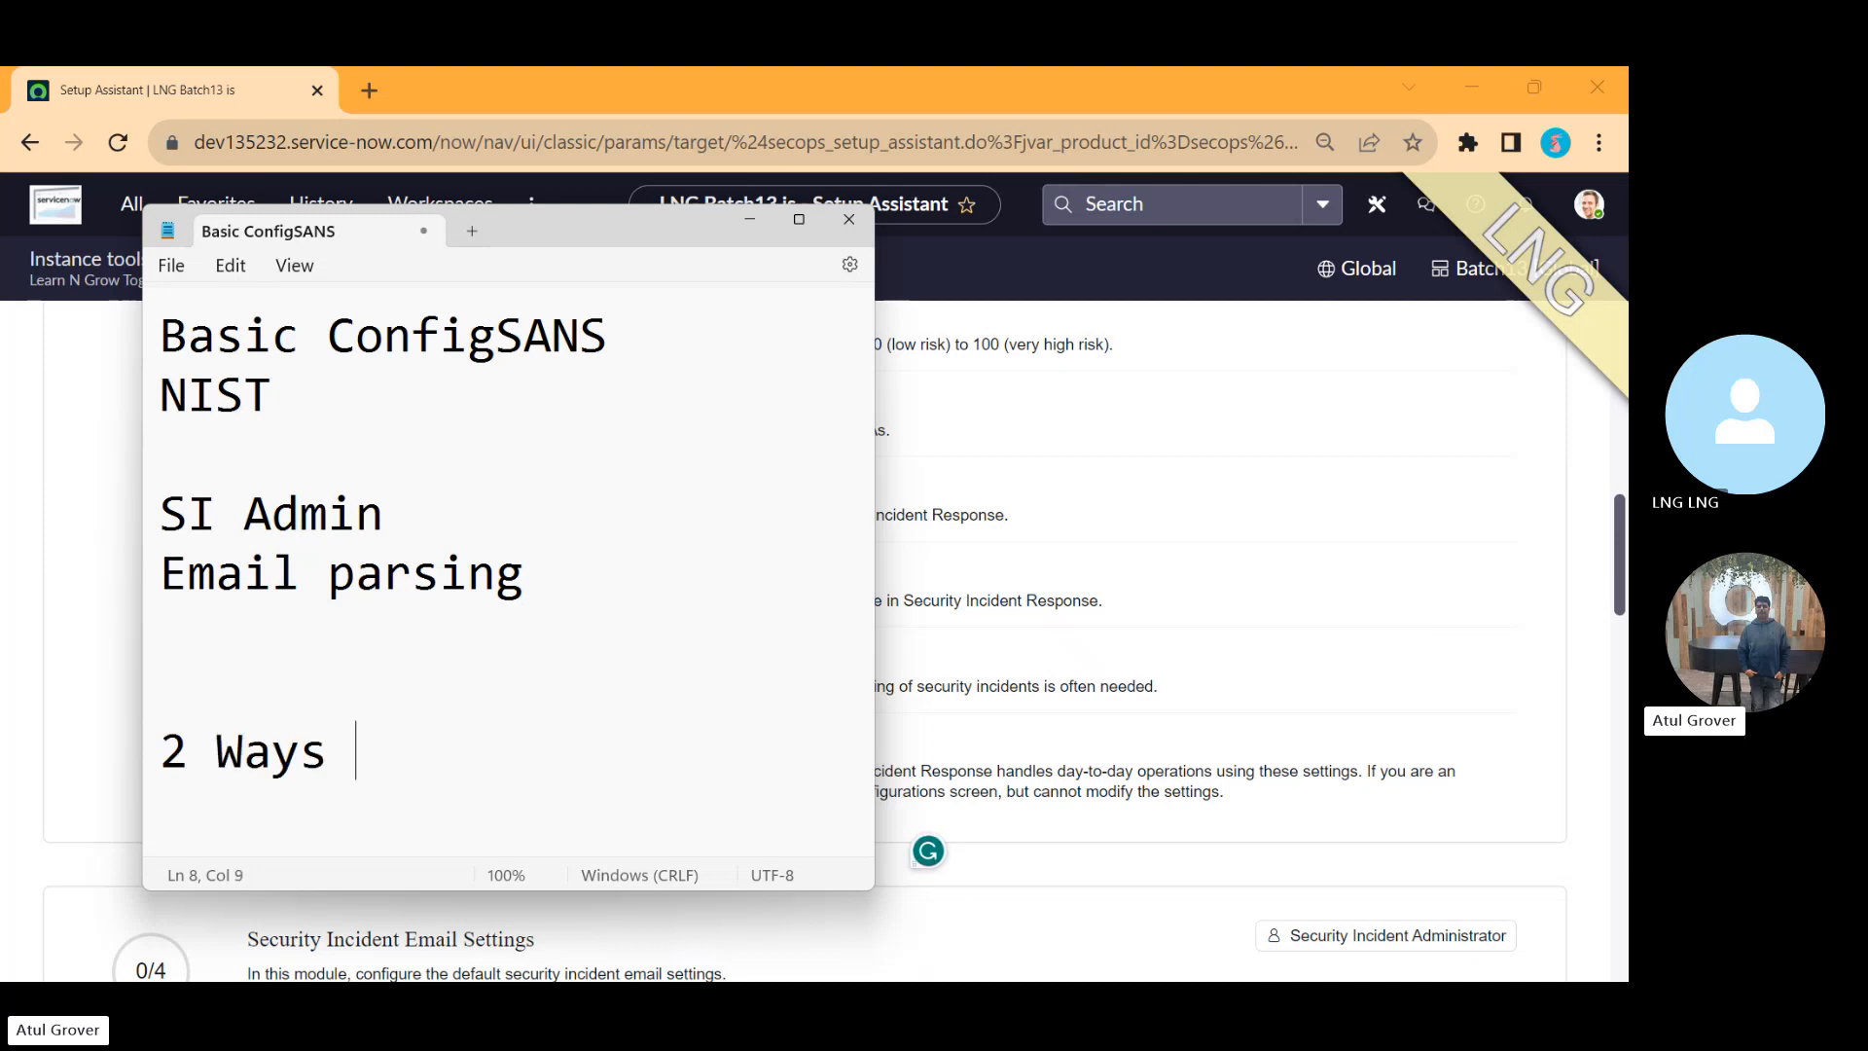
{"action": "type", "text": "to create SI"}
{"action": "key", "text": "Return"}
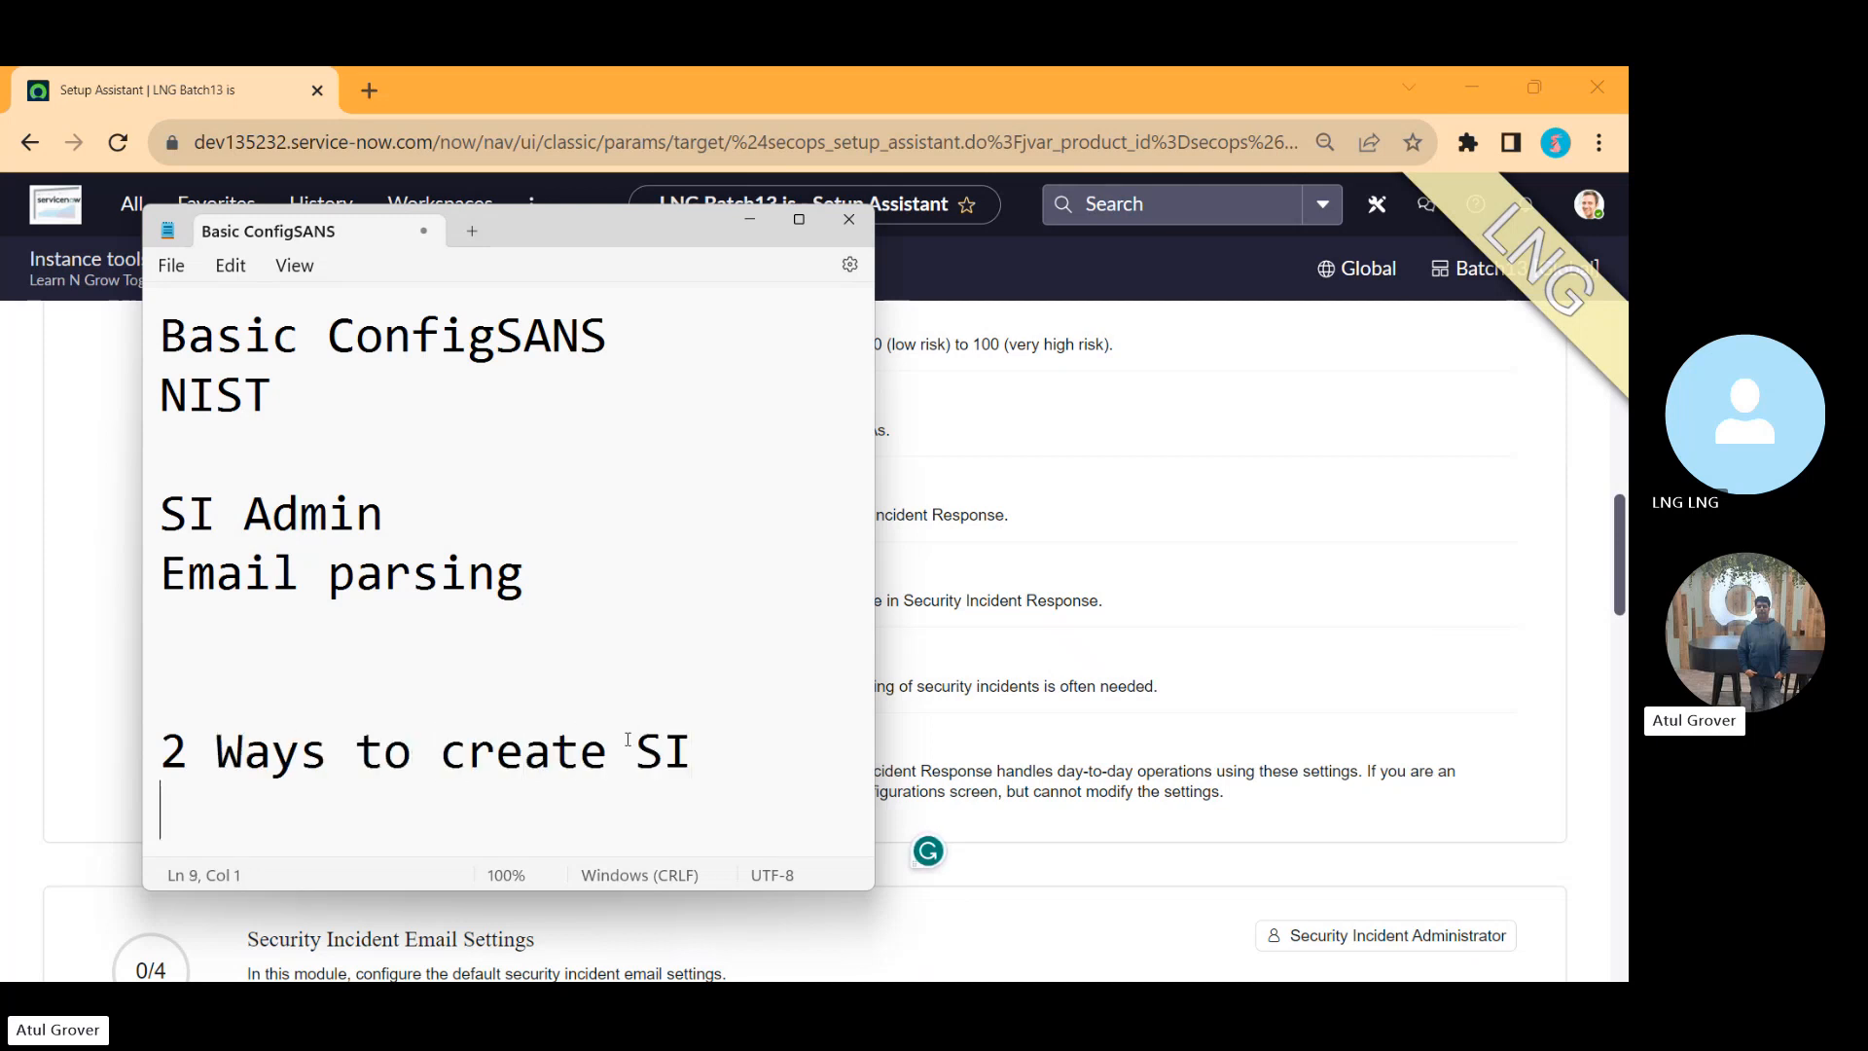
{"action": "type", "text": "Manual"}
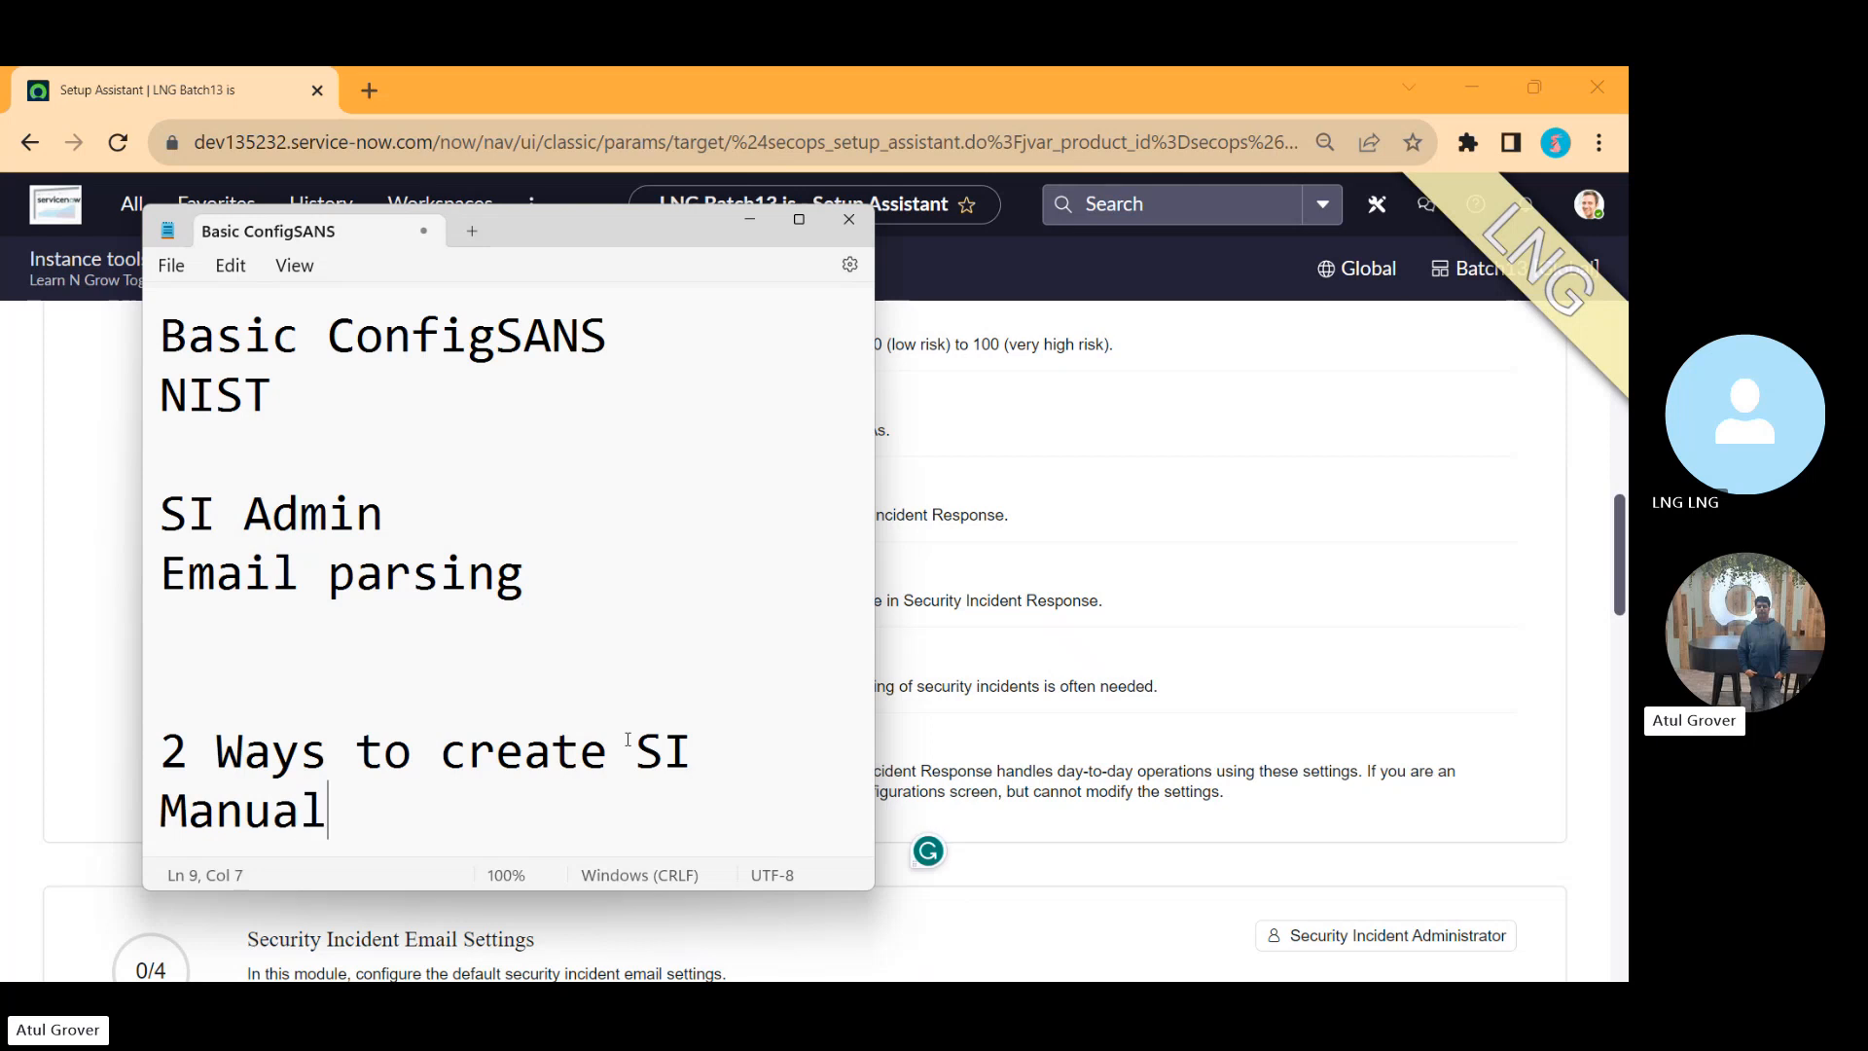
{"action": "key", "text": "Return"}
{"action": "type", "text": "Aut"}
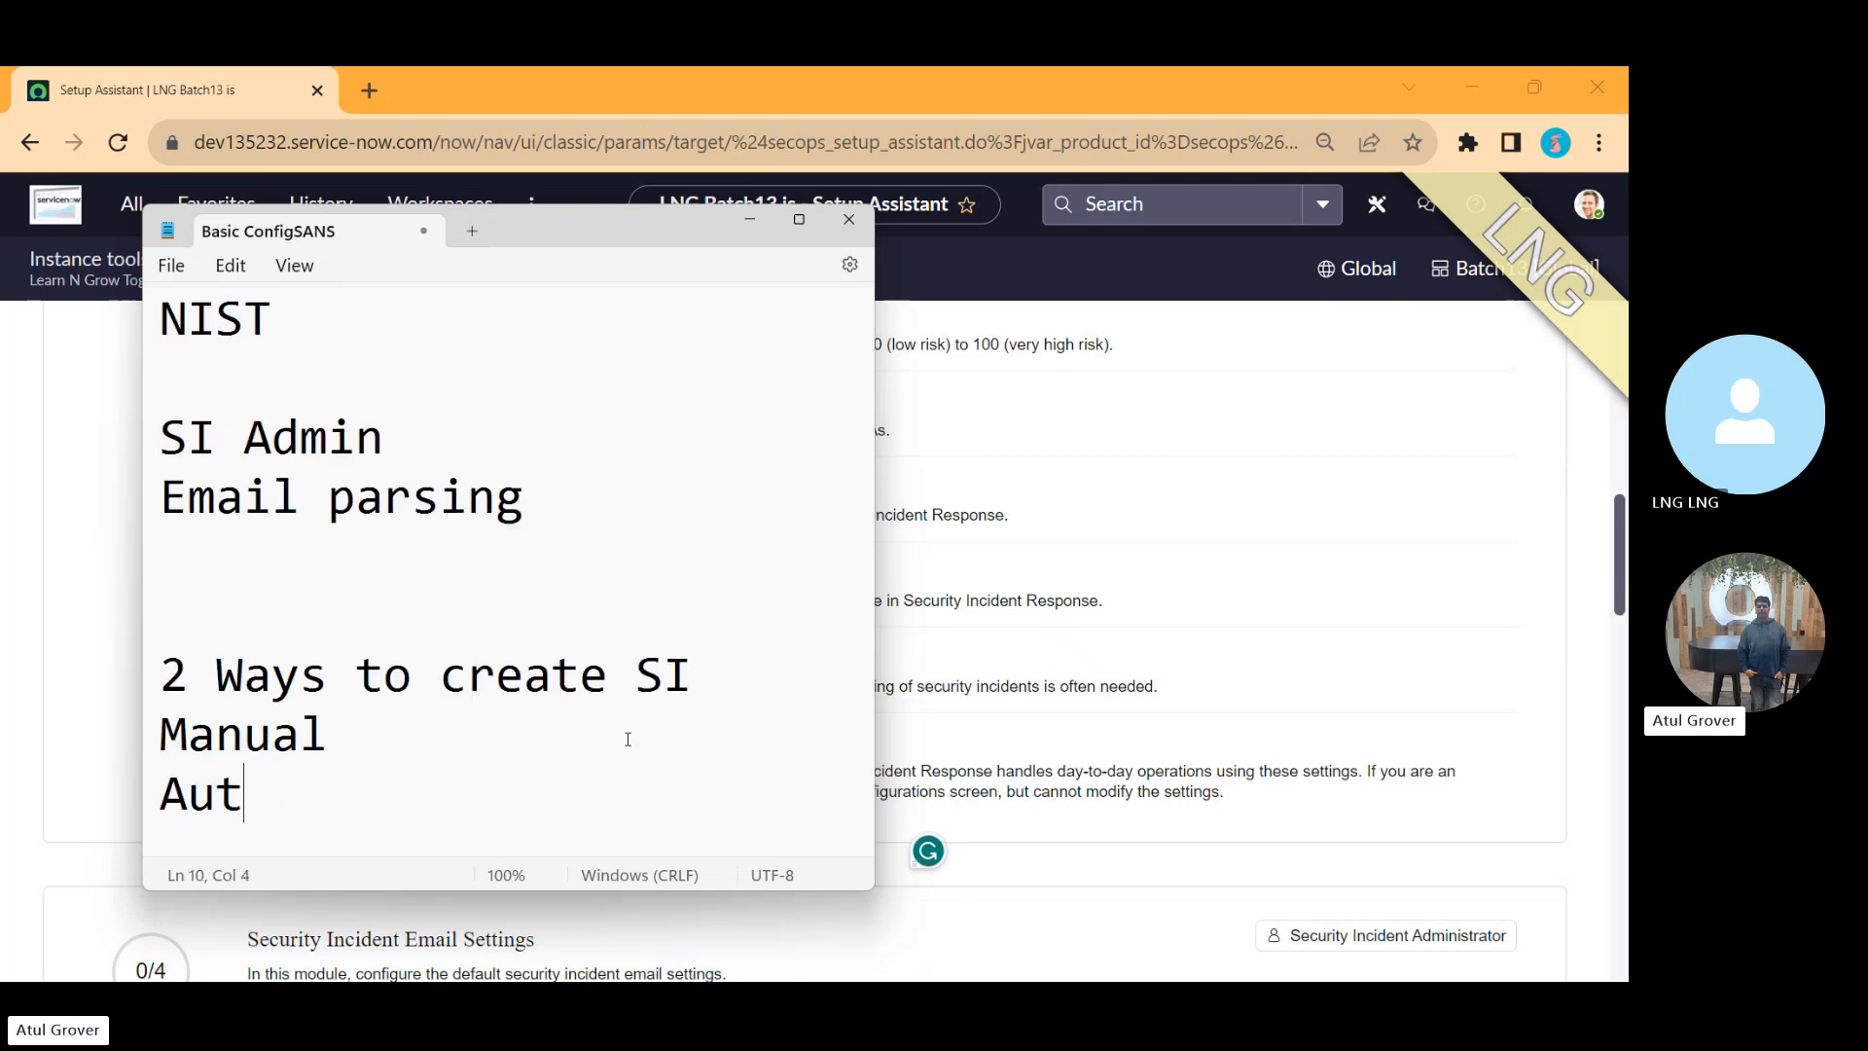
{"action": "type", "text": "omatice"}
{"action": "key", "text": "BackSpace"}
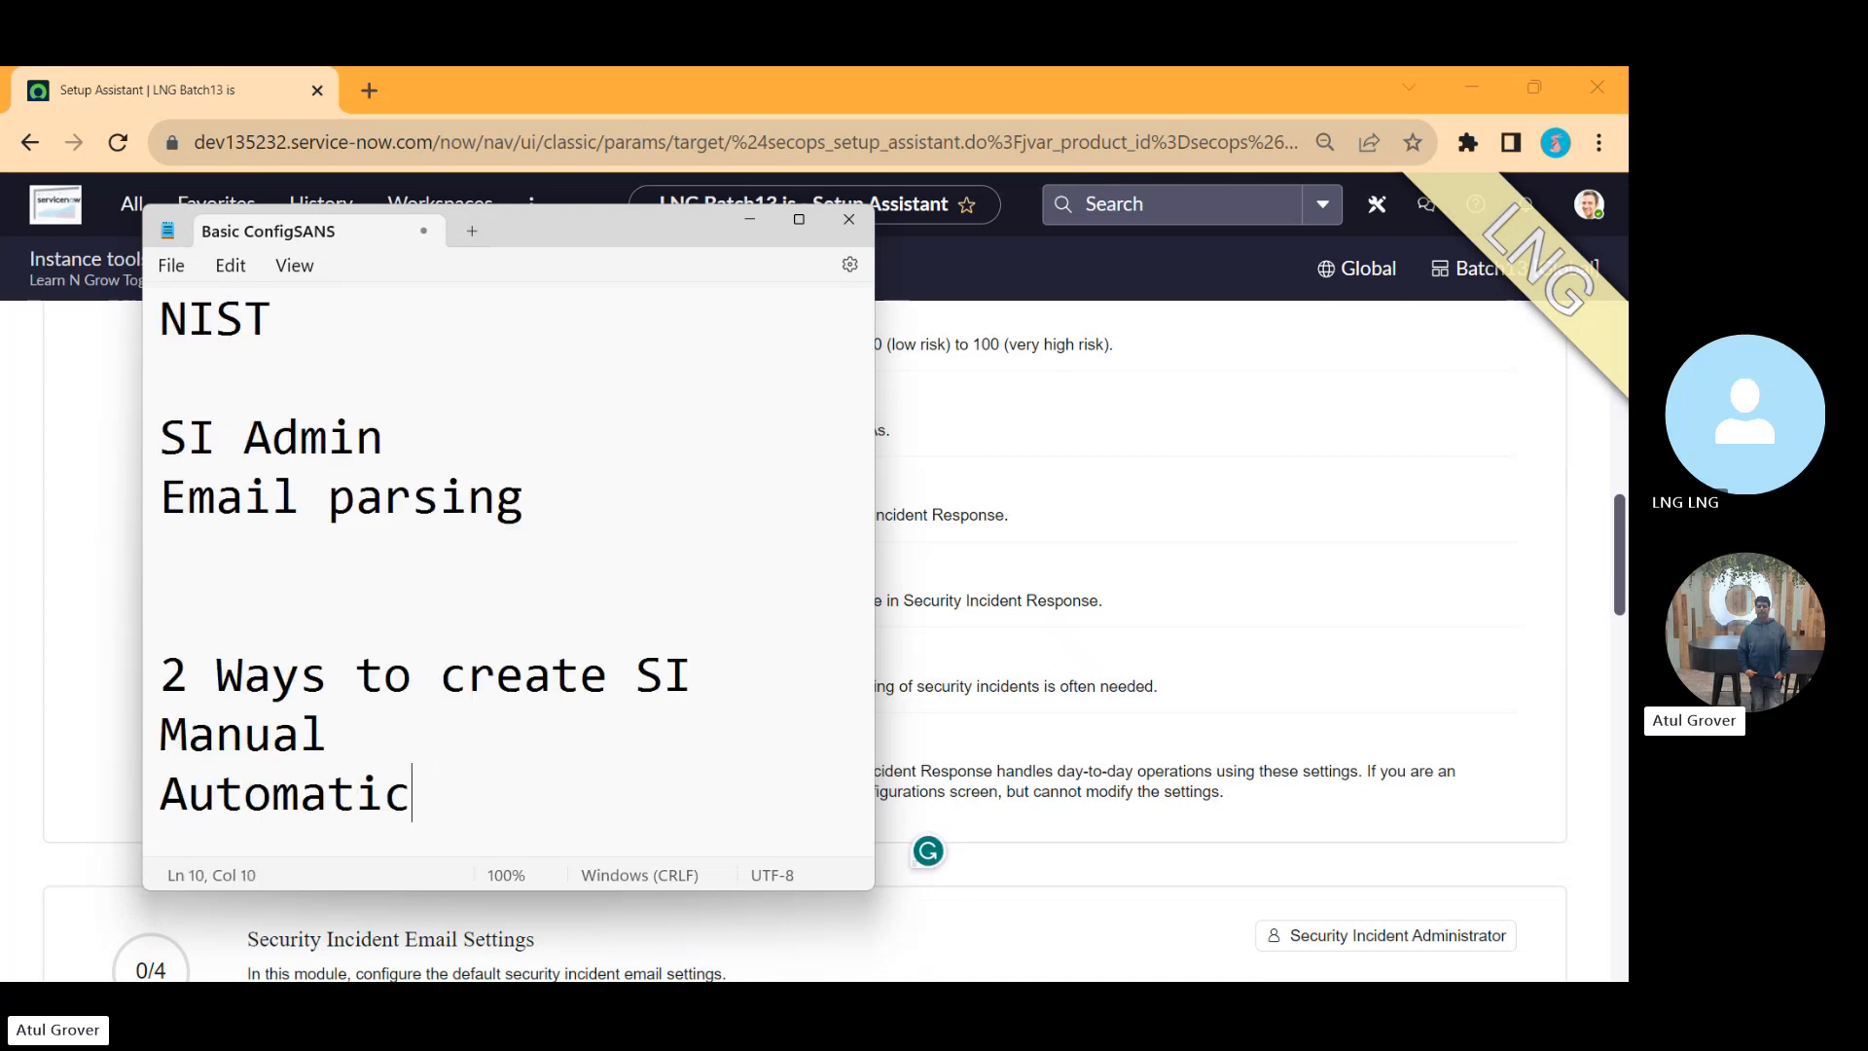
Step: Highlight the 'Email parsing' line, then browse the Email Settings and Playbook Settings modules in the Setup Assistant
{"action": "left_click_drag", "start_coordinate": [540, 513], "coordinate": [161, 502]}
{"action": "key", "text": "alt+Tab"}
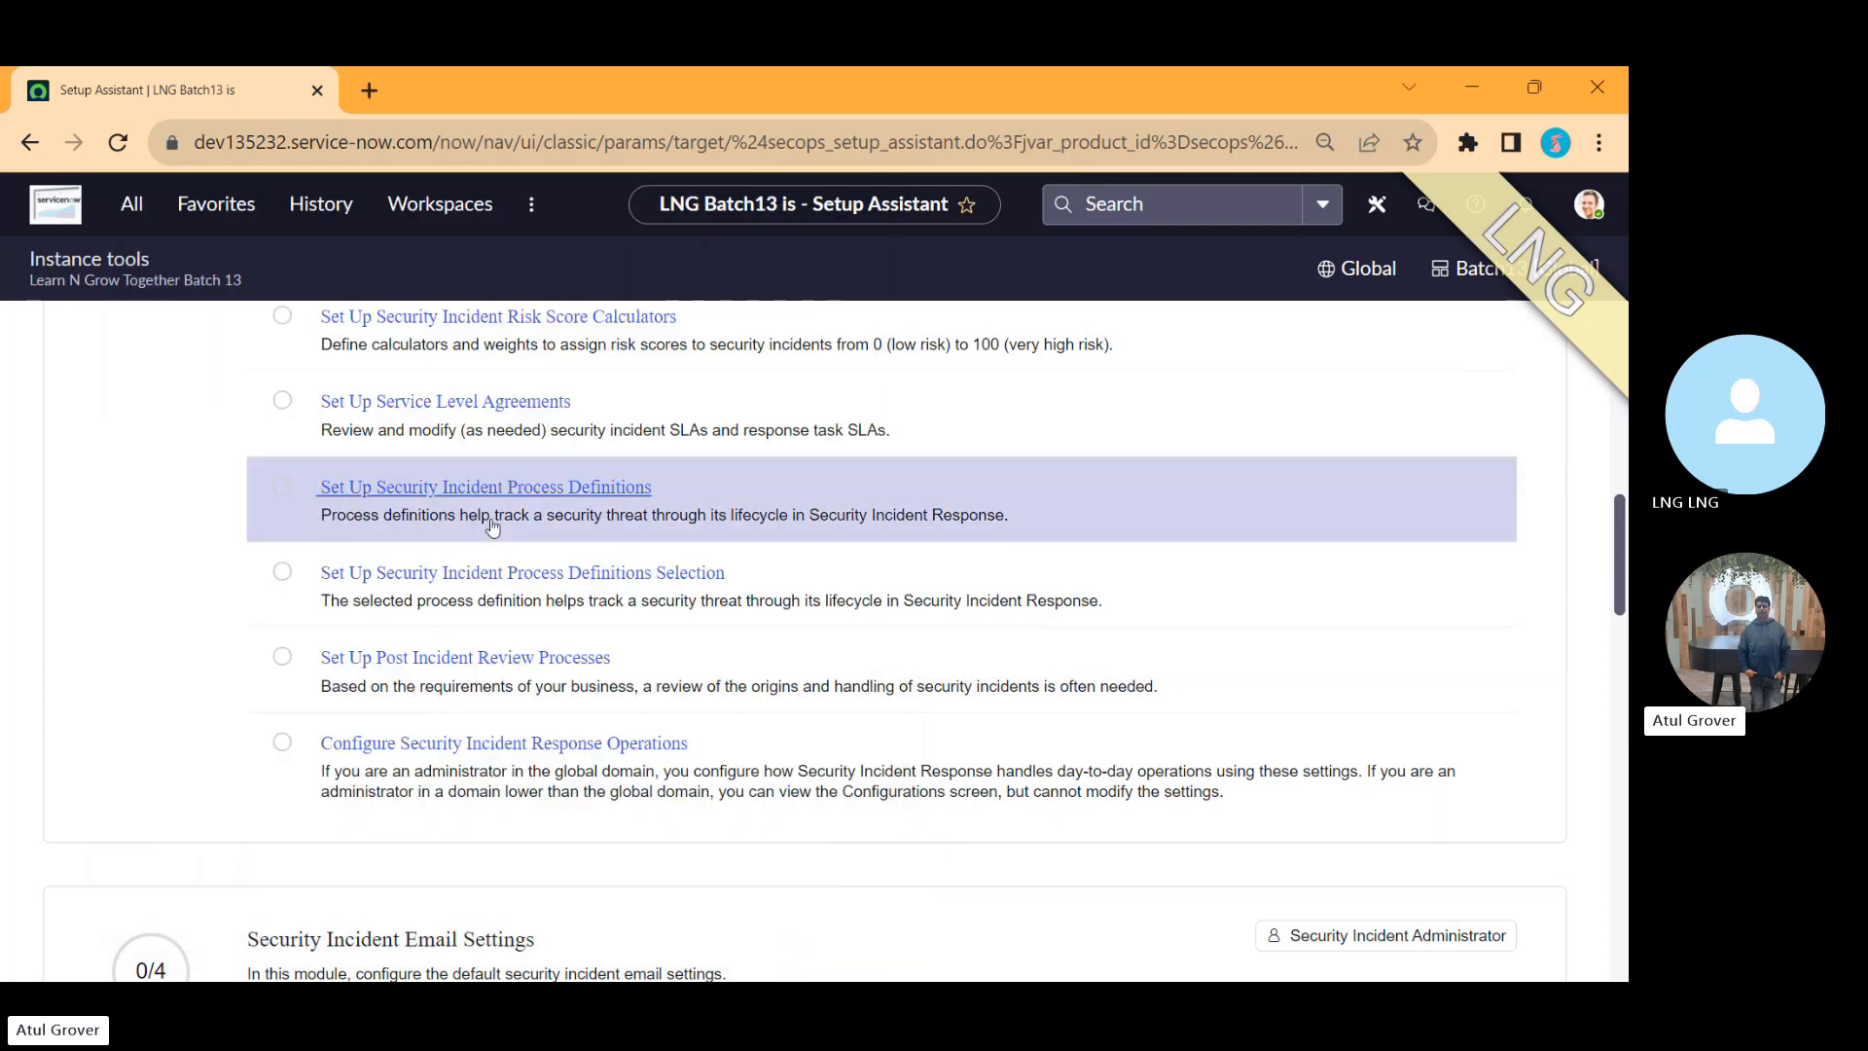
{"action": "scroll", "coordinate": [1620, 512], "scroll_direction": "down", "scroll_amount": 5}
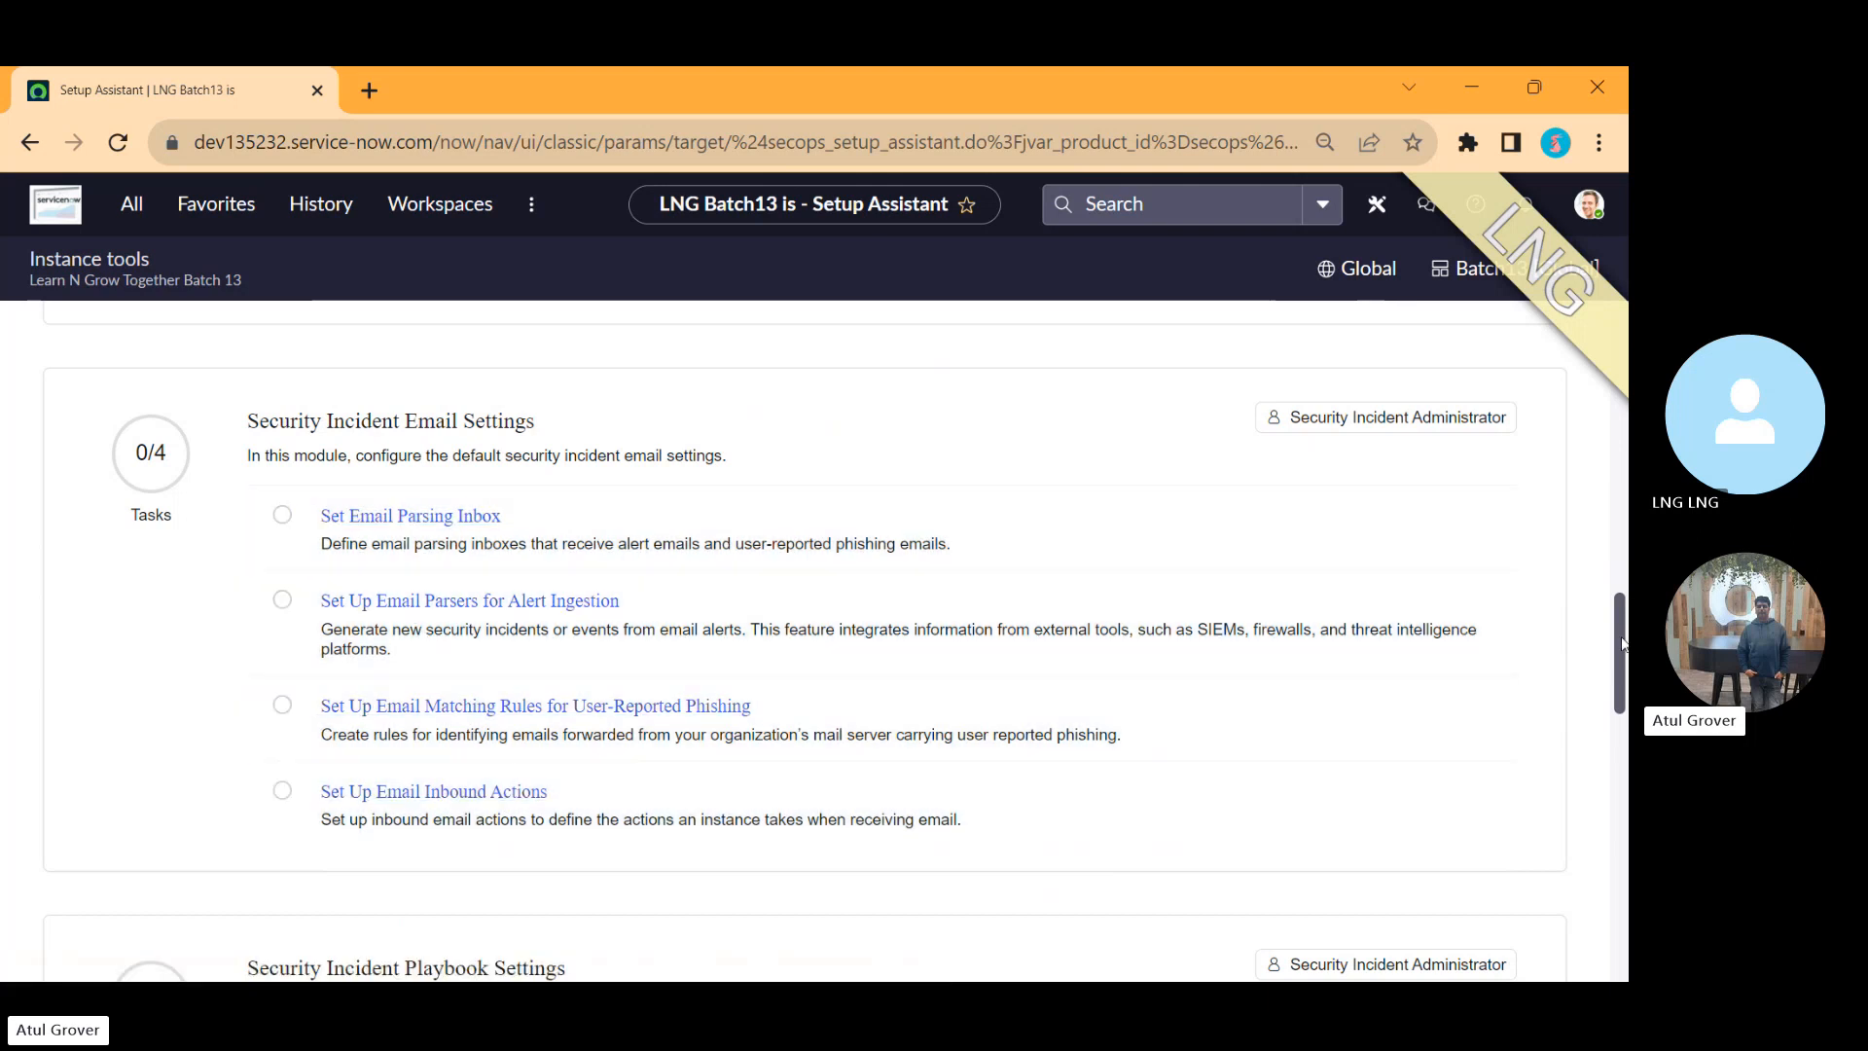
{"action": "left_click_drag", "start_coordinate": [1622, 642], "coordinate": [1631, 725]}
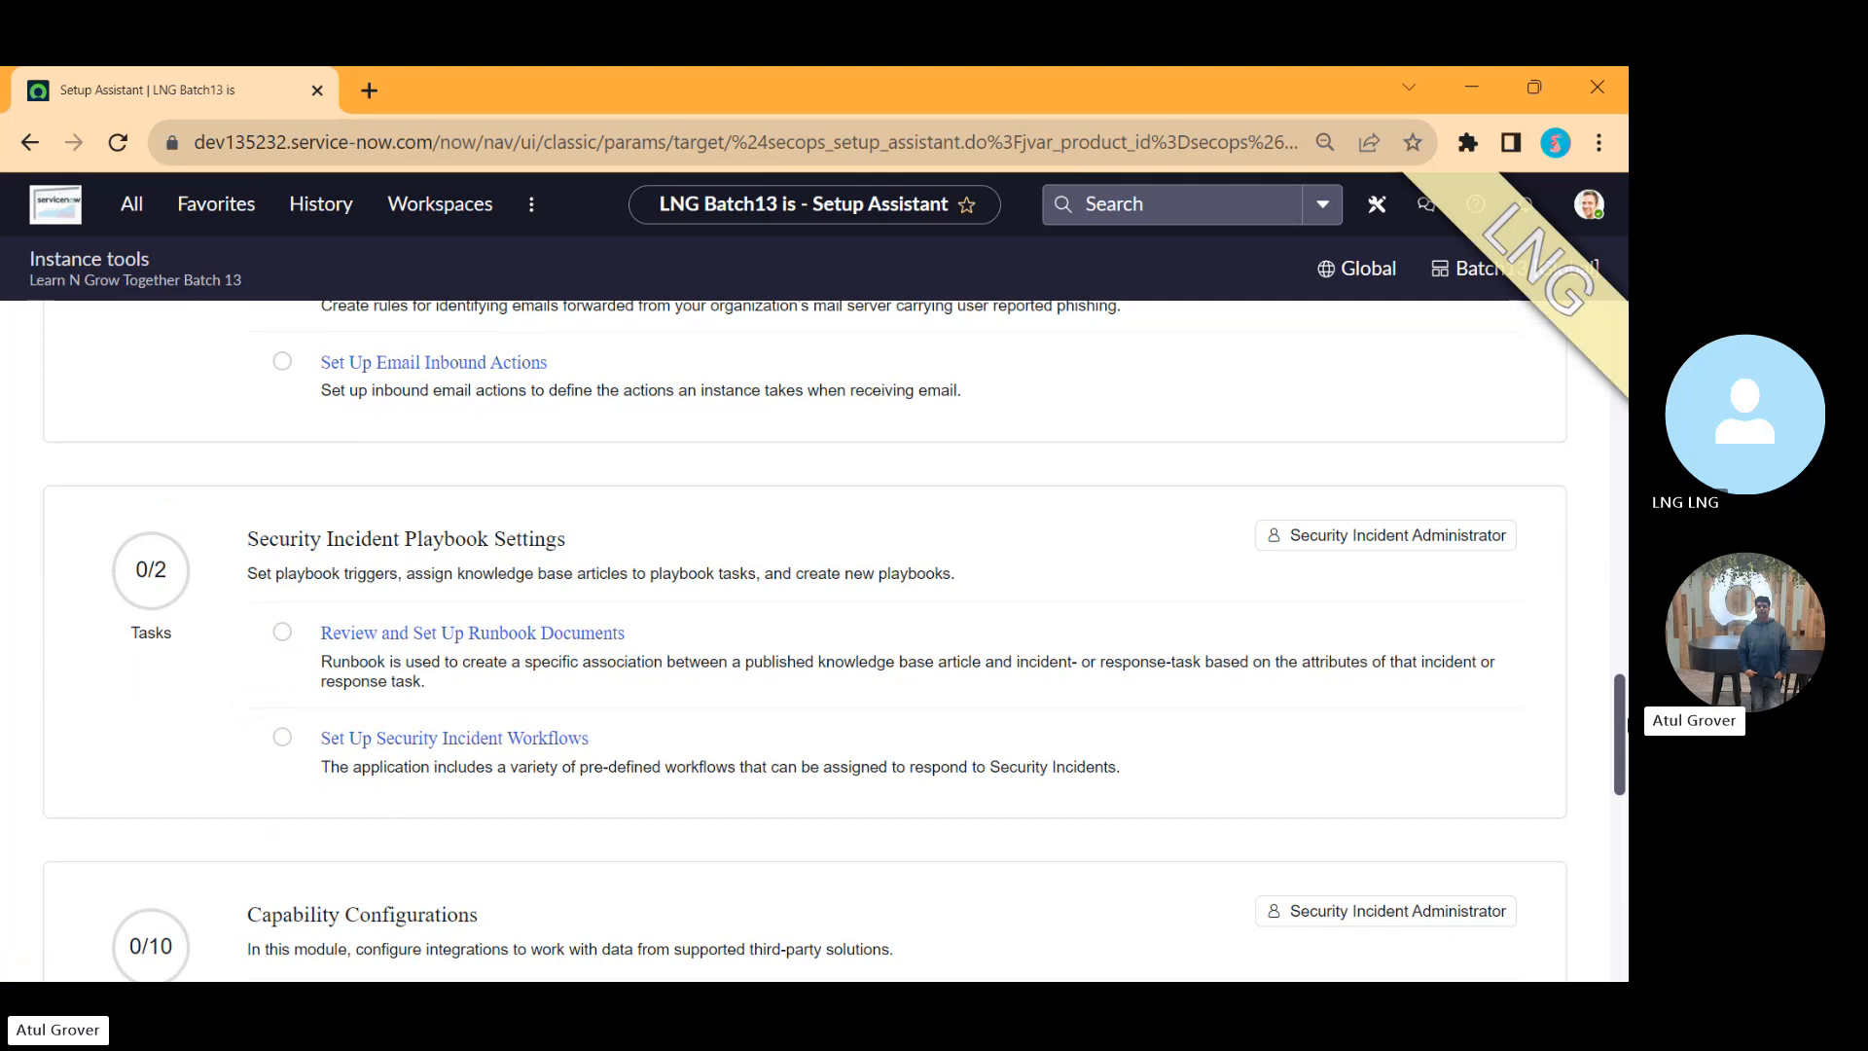
{"action": "key", "text": "alt+Tab"}
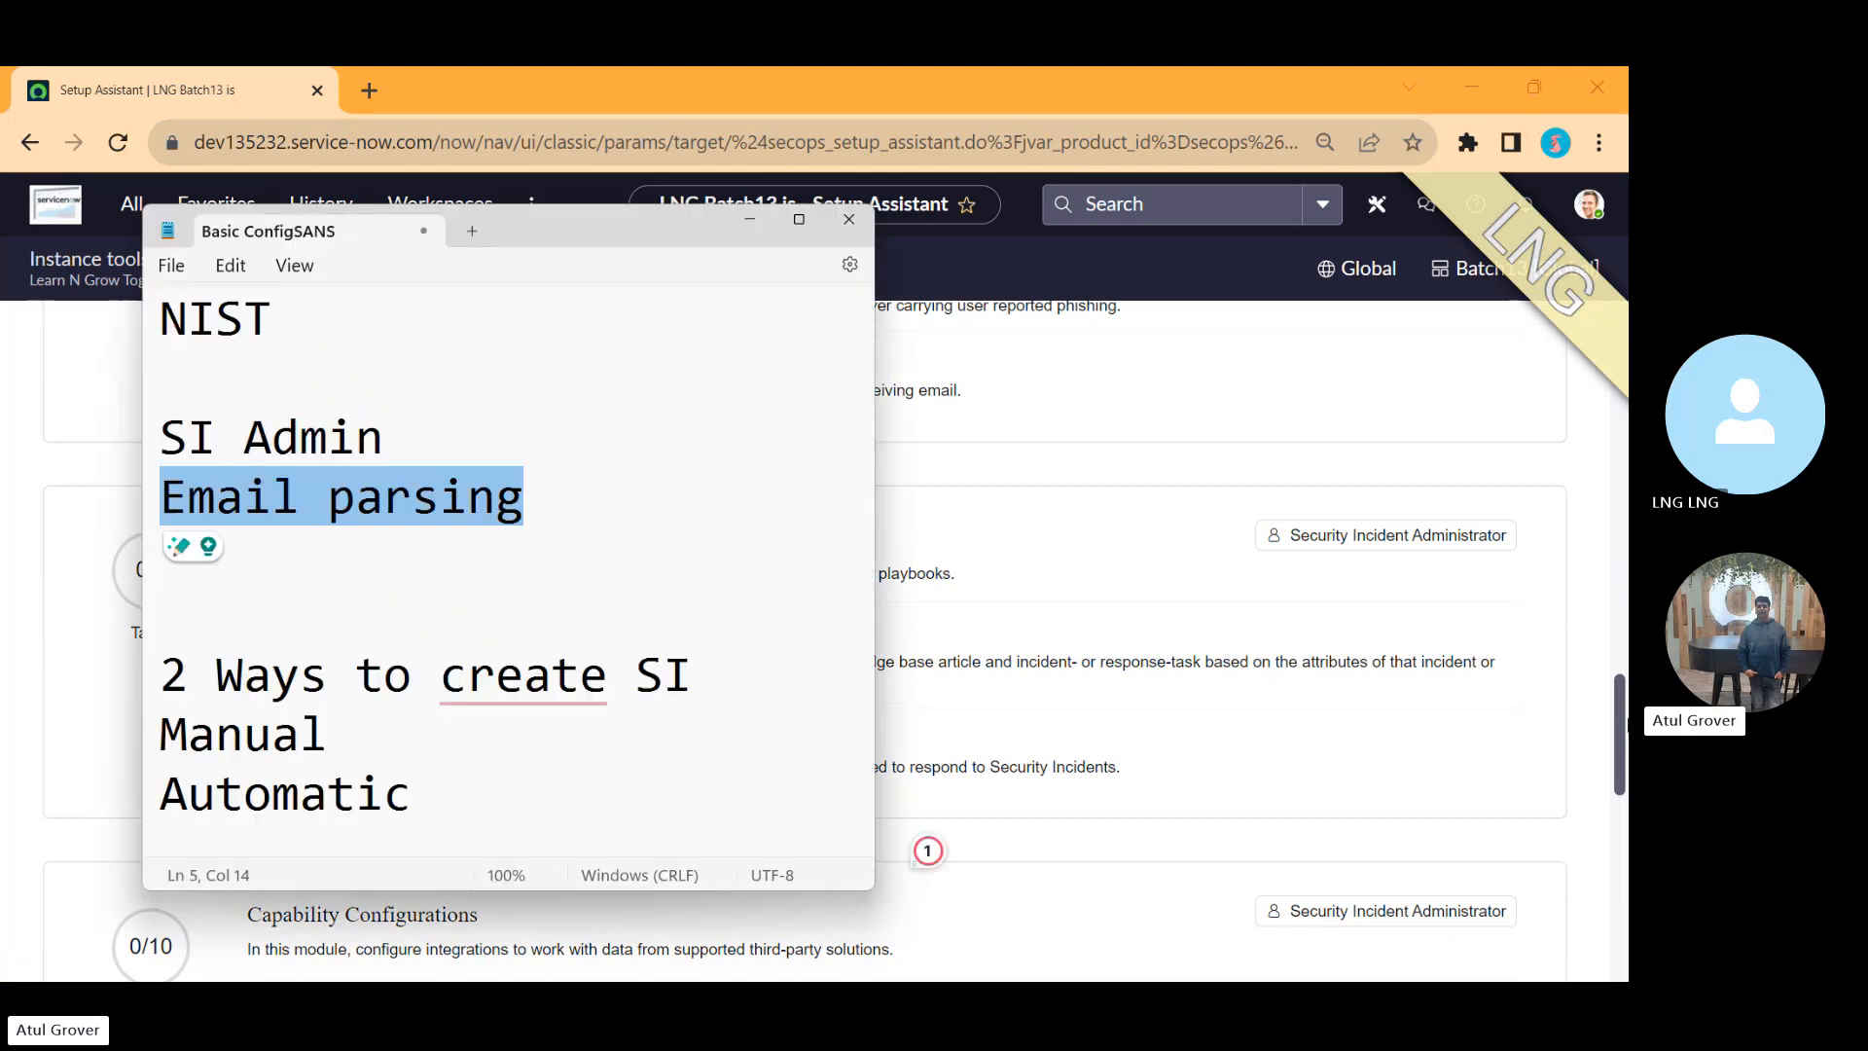
Step: Insert a line 'Automation - Playbook' directly beneath 'Email parsing' in the note
{"action": "left_click", "coordinate": [550, 438]}
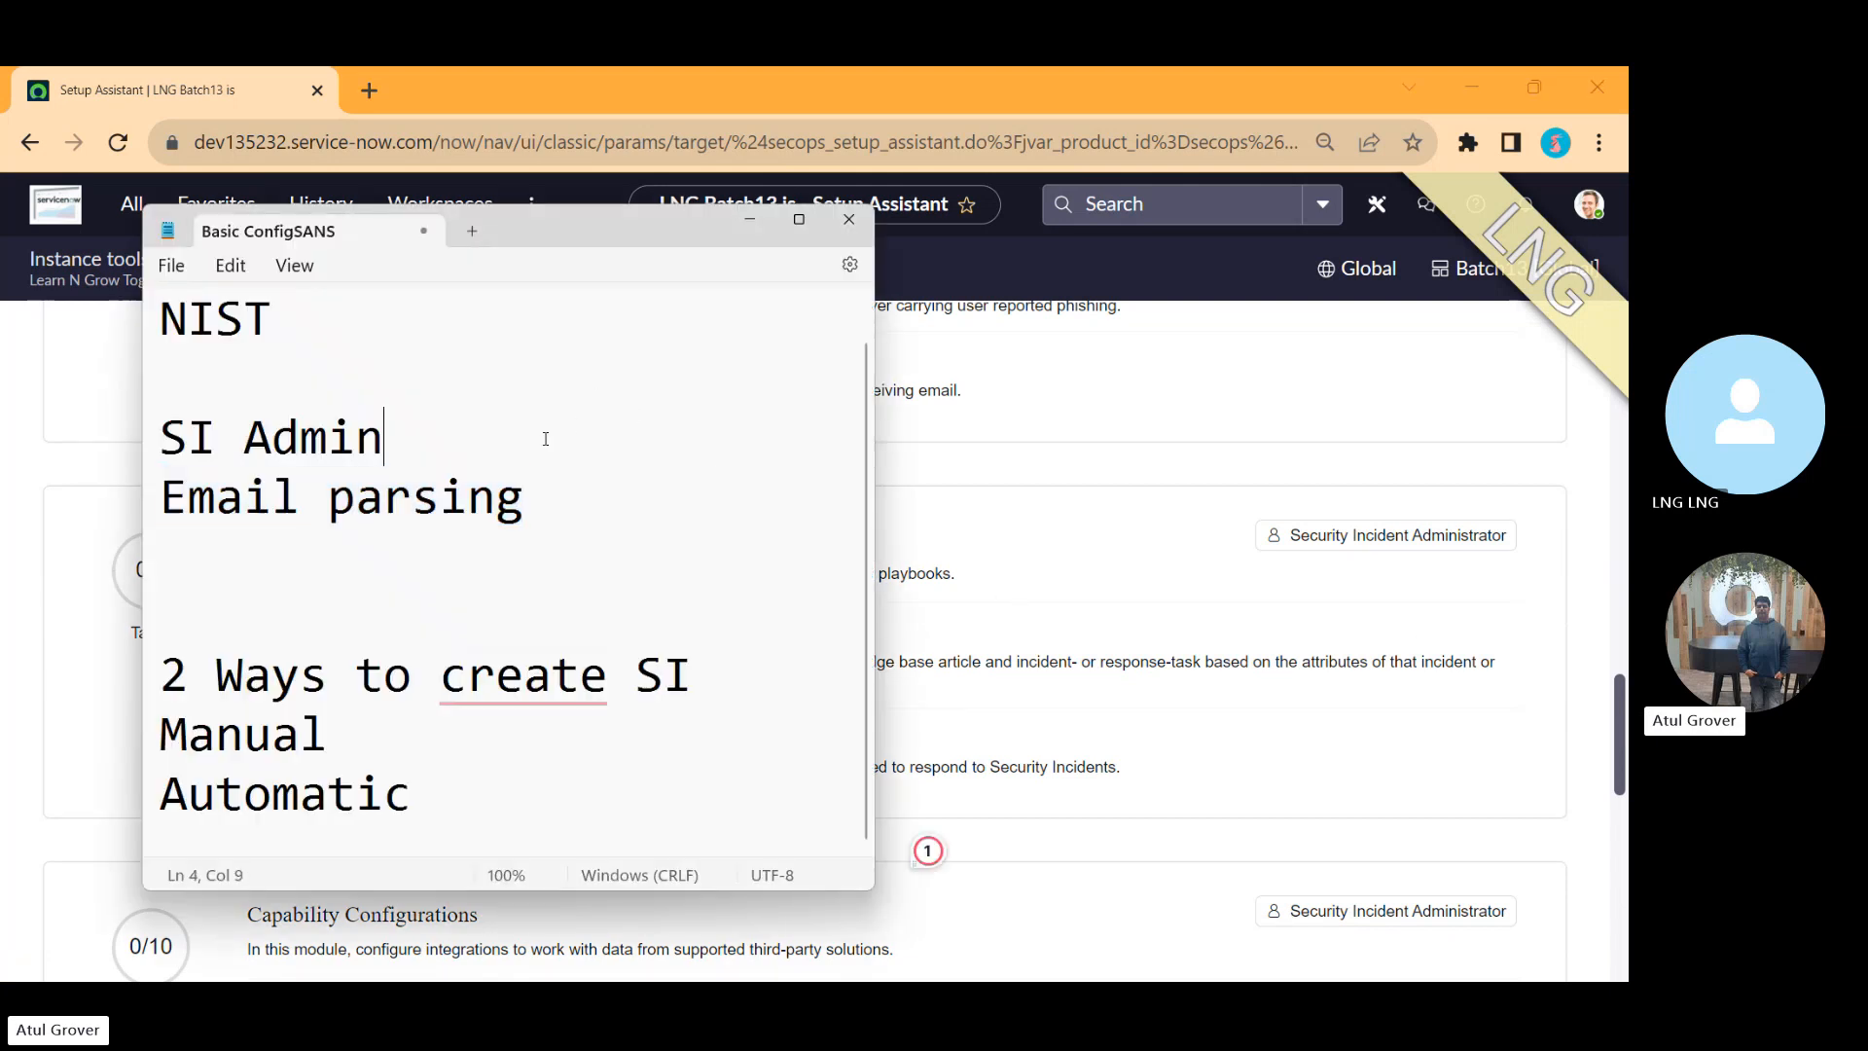
{"action": "left_click", "coordinate": [586, 473]}
{"action": "key", "text": "Return"}
{"action": "type", "text": "Automatcion"}
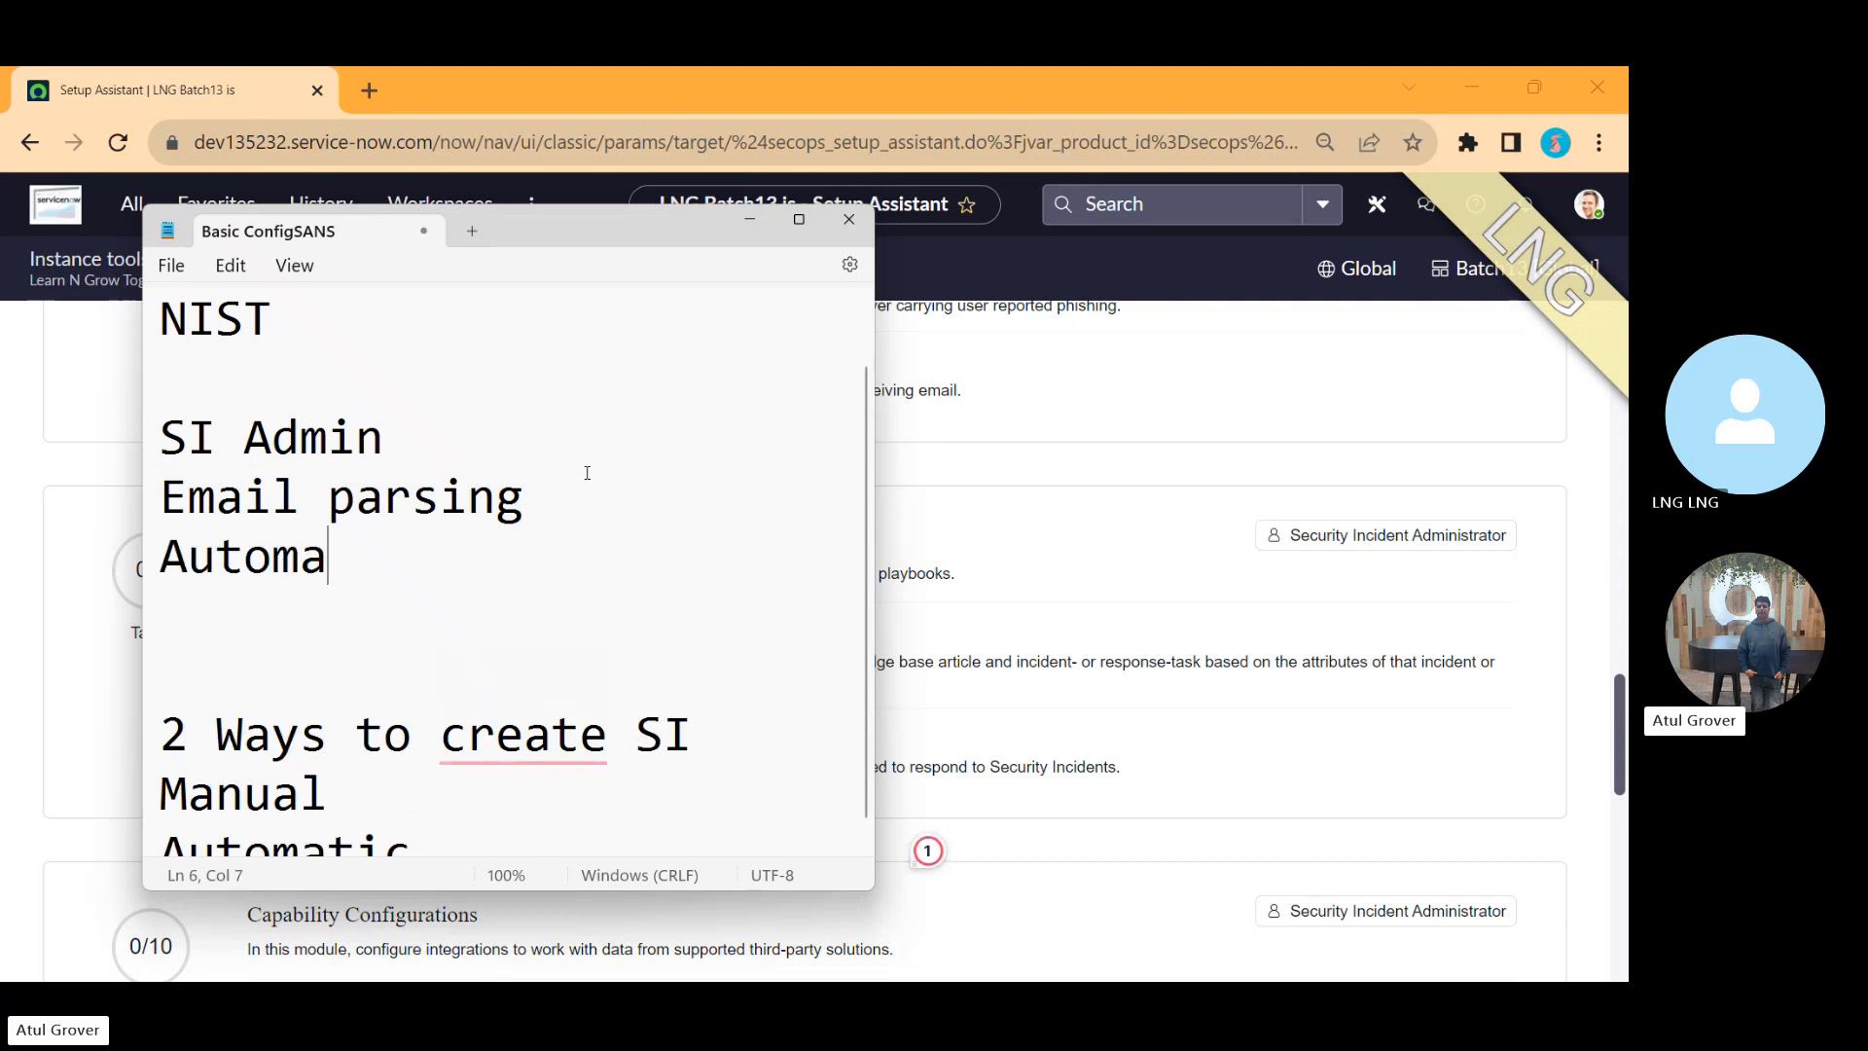
{"action": "key", "text": "BackSpace"}
{"action": "key", "text": "BackSpace"}
{"action": "key", "text": "BackSpace"}
{"action": "key", "text": "BackSpace"}
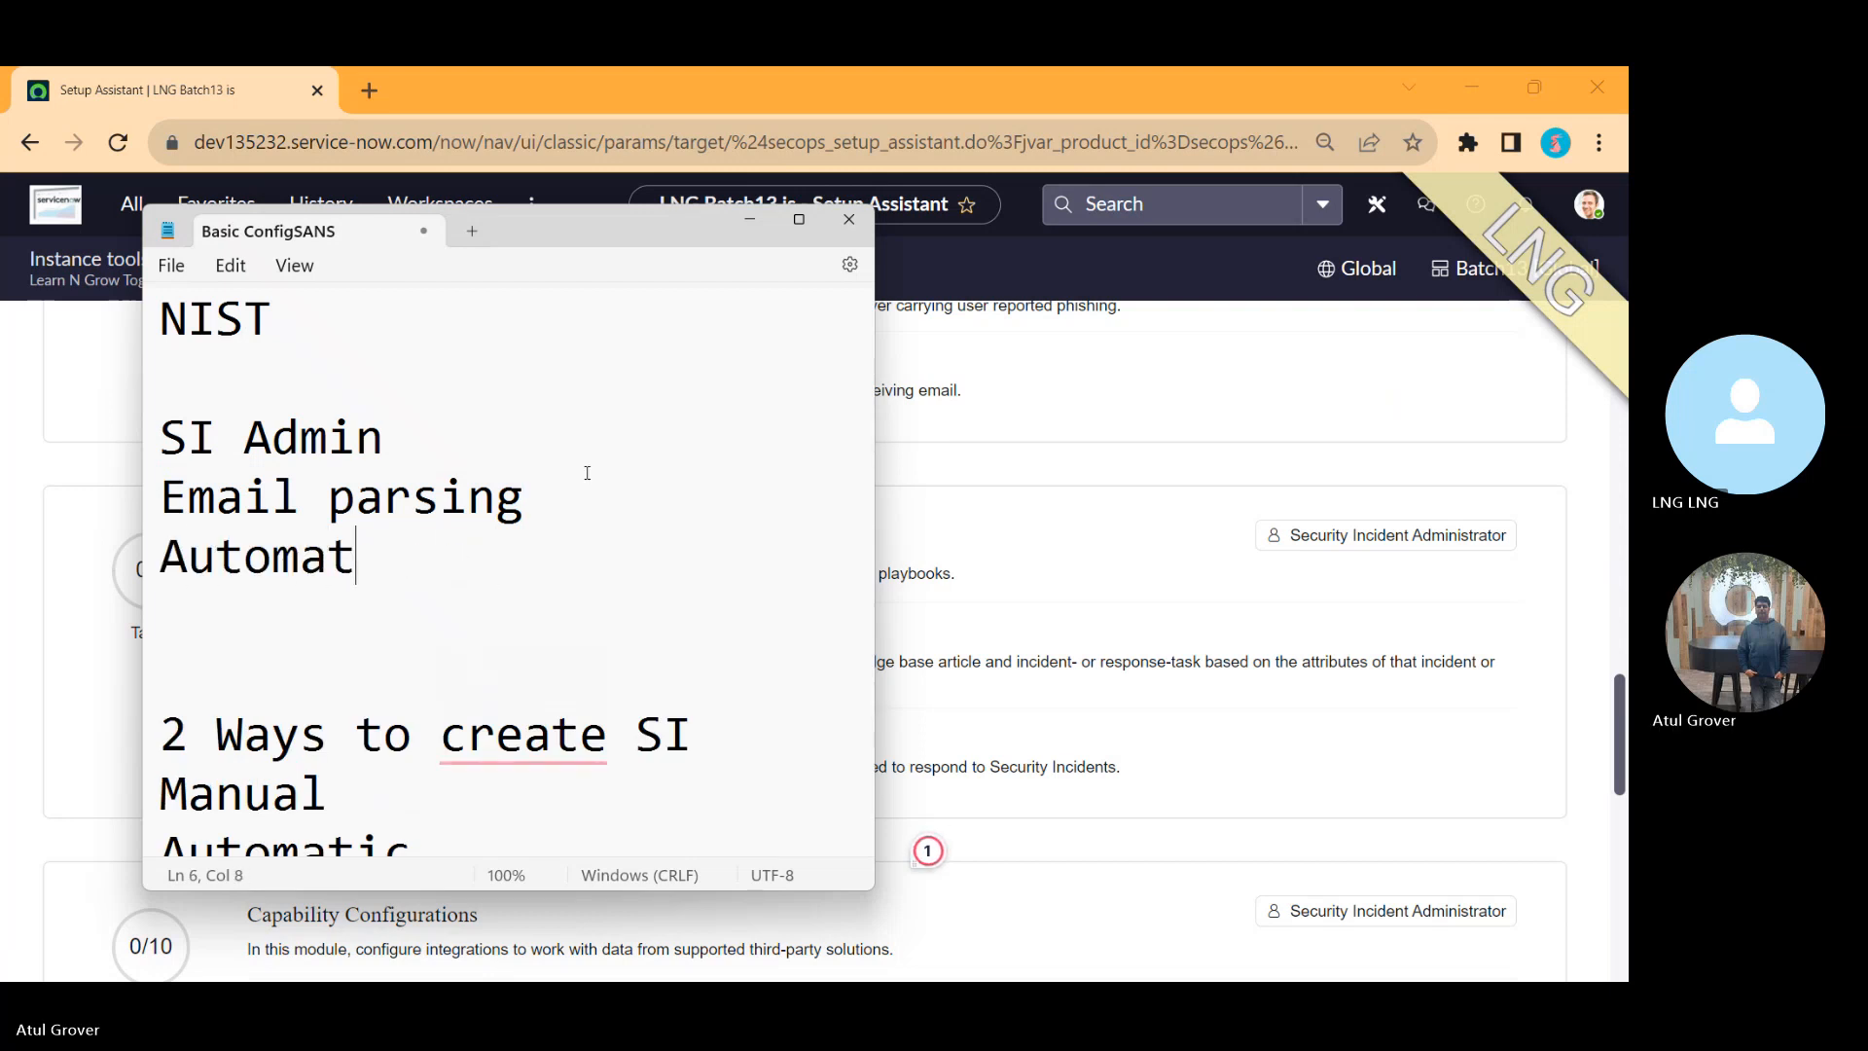
{"action": "type", "text": "ion - P;ay"}
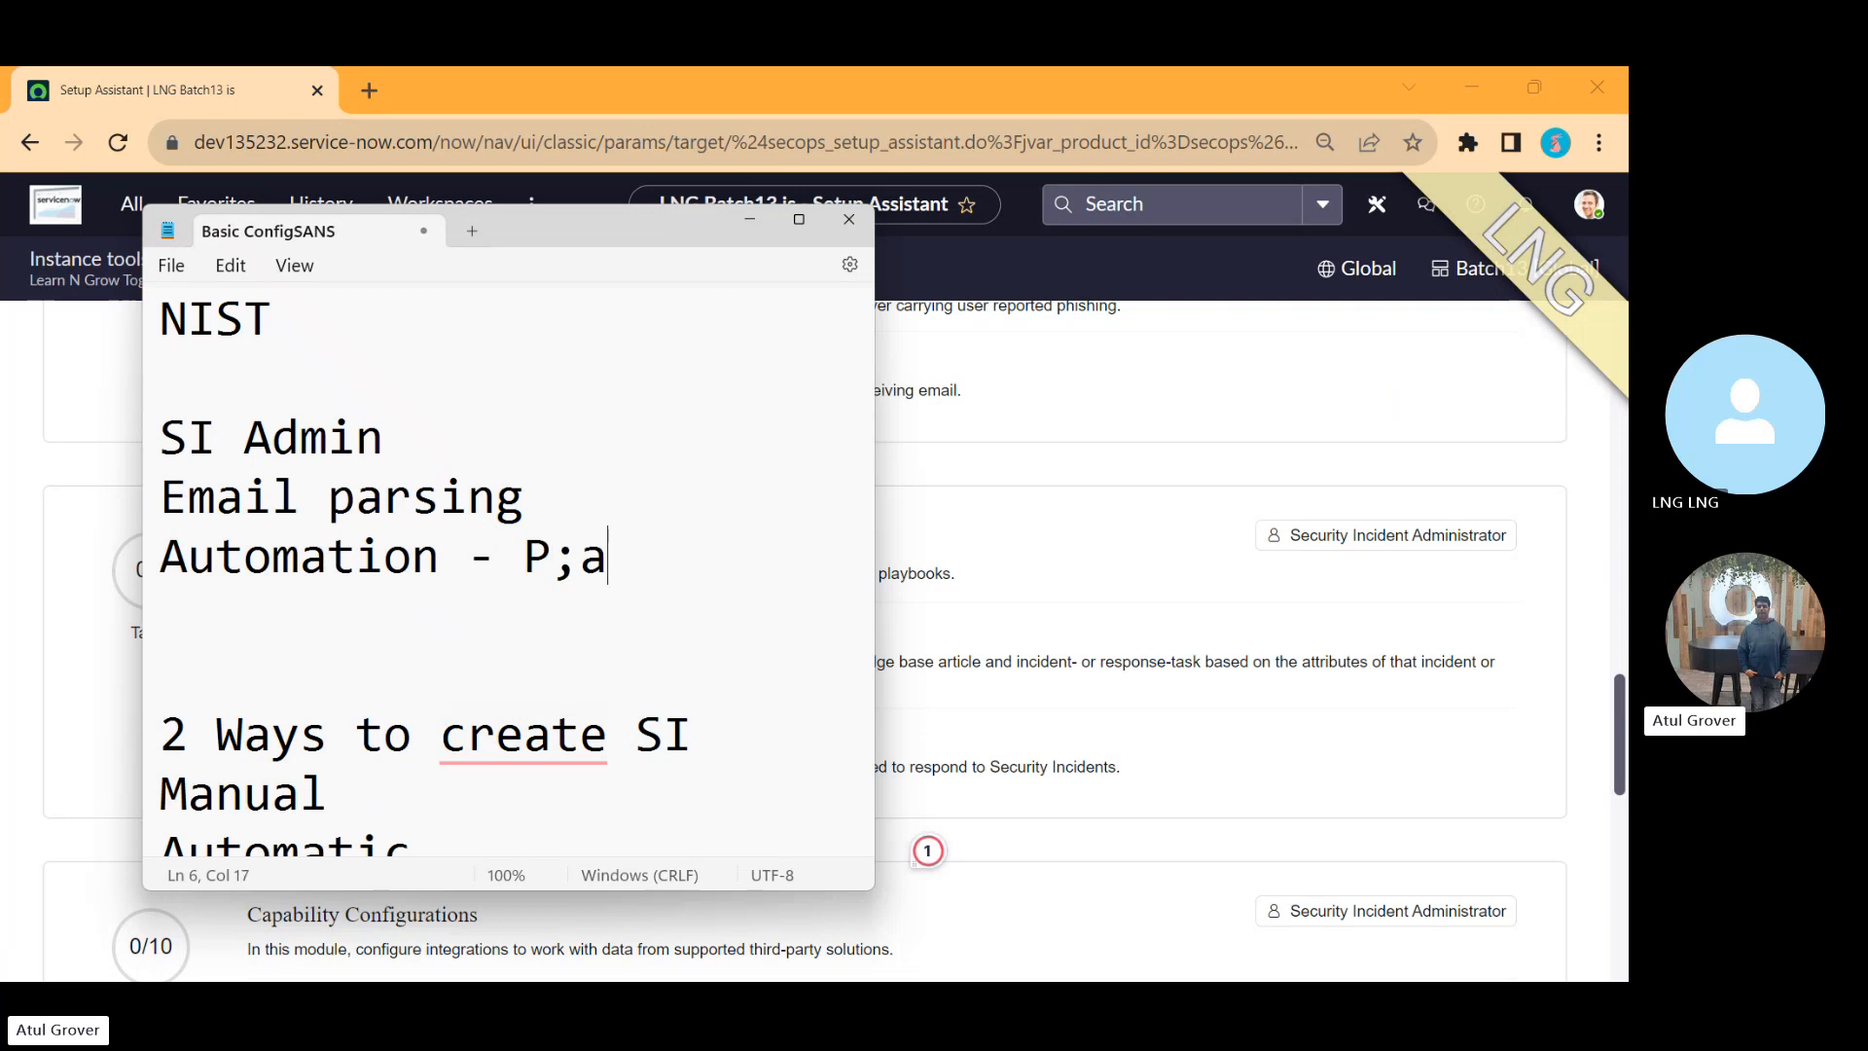
{"action": "key", "text": "BackSpace"}
{"action": "key", "text": "BackSpace"}
{"action": "key", "text": "BackSpace"}
{"action": "type", "text": "lay"}
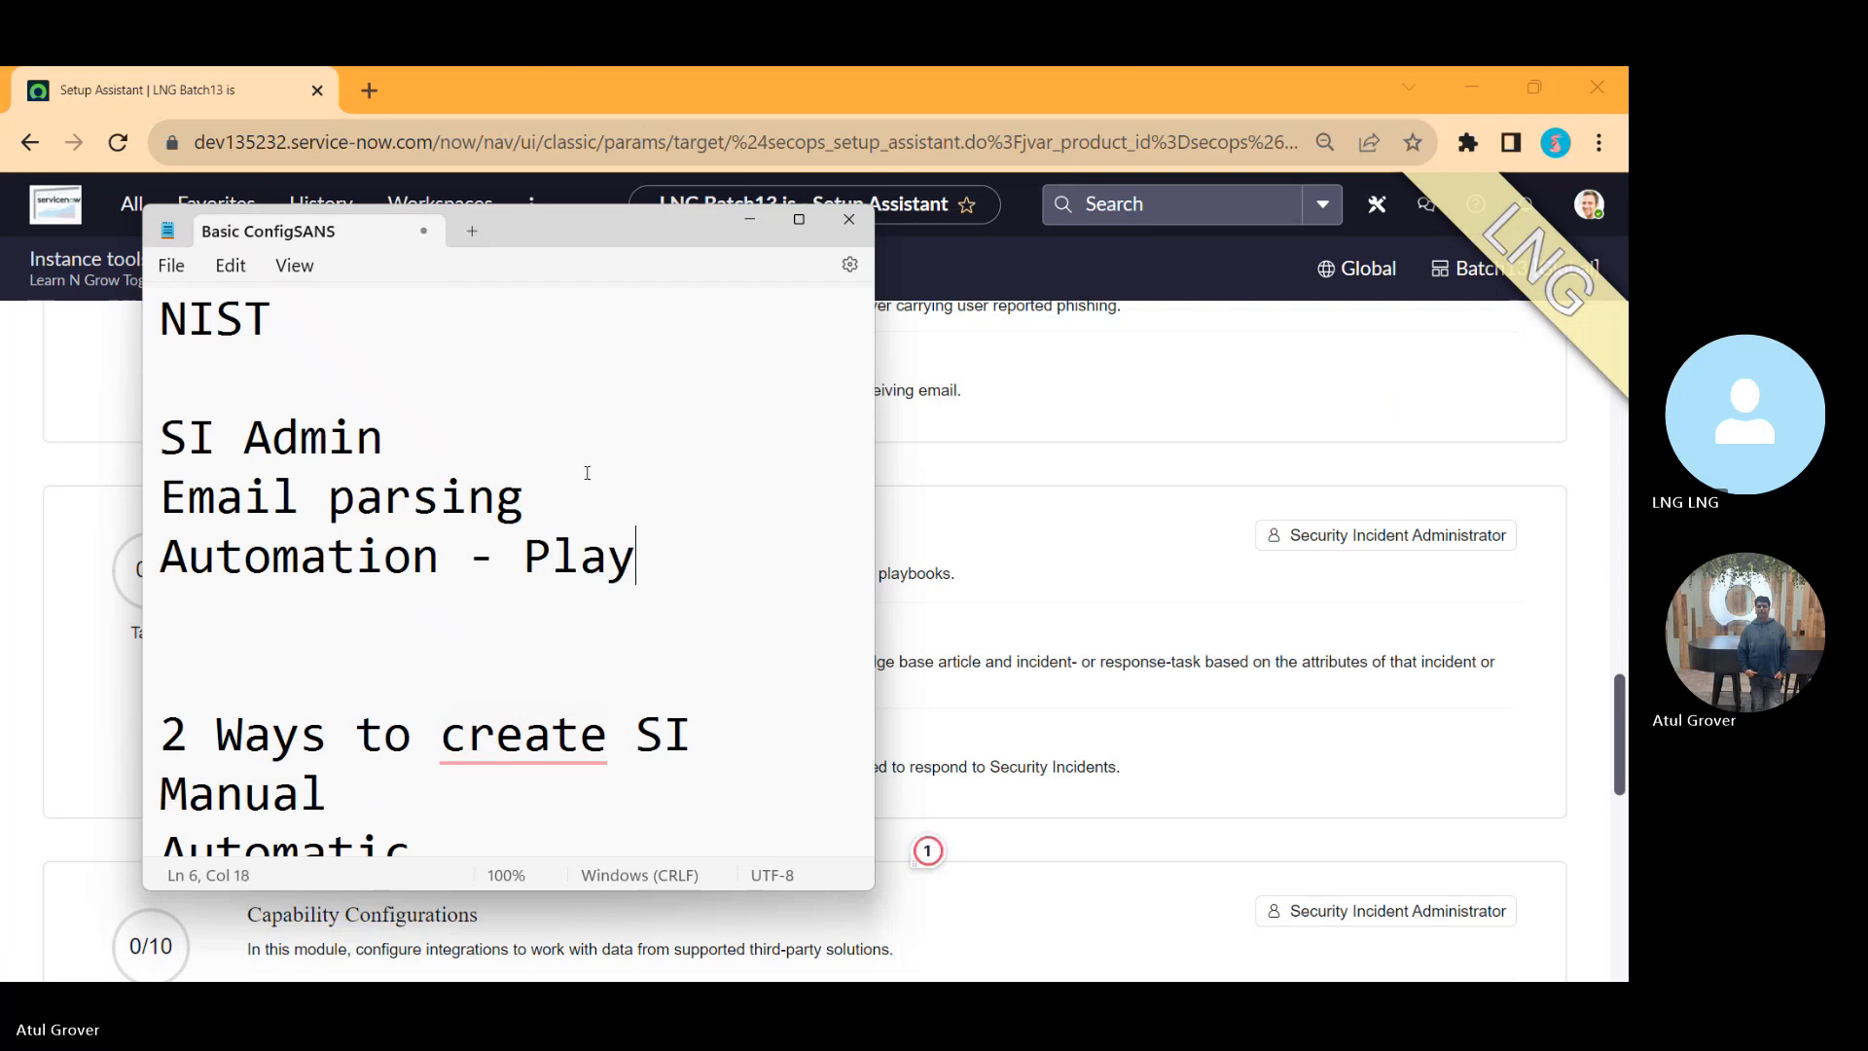
{"action": "type", "text": "book / run books"}
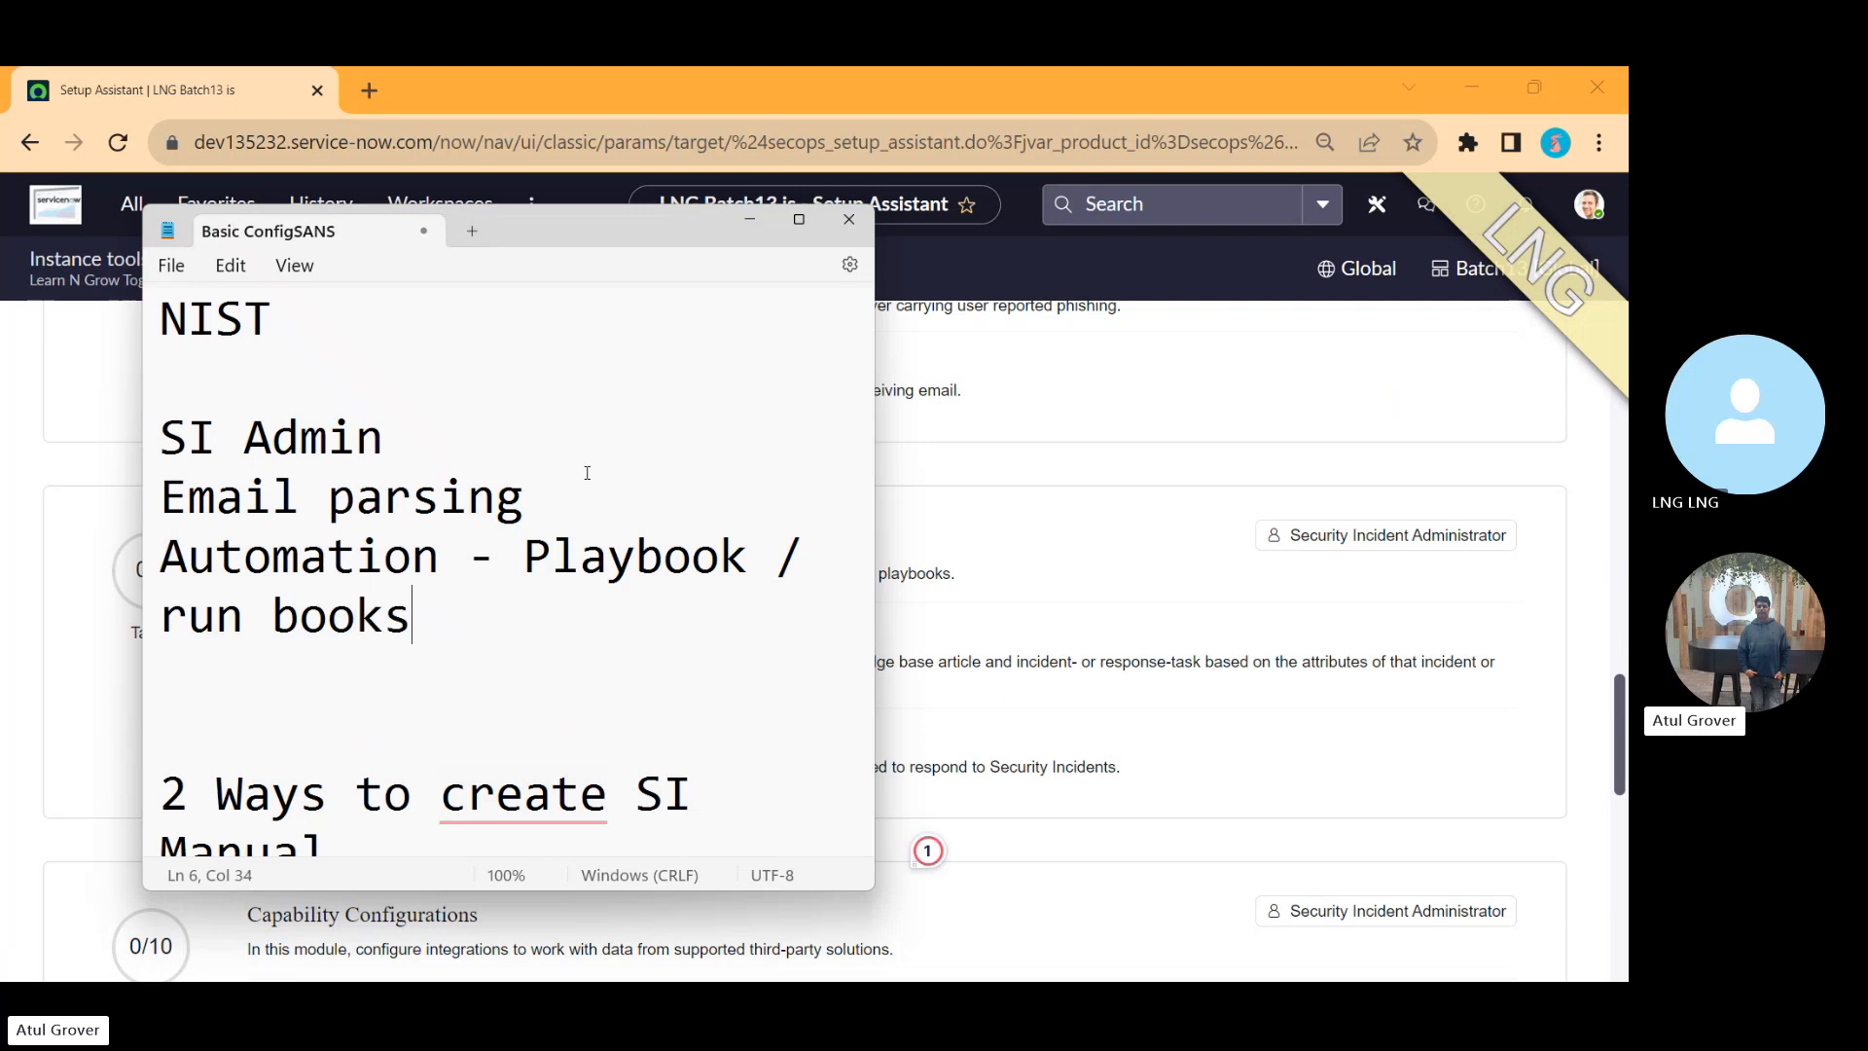
Step: Extend the automation line in the note to read 'Automation - Playbook / run books'
{"action": "key", "text": "alt+Tab"}
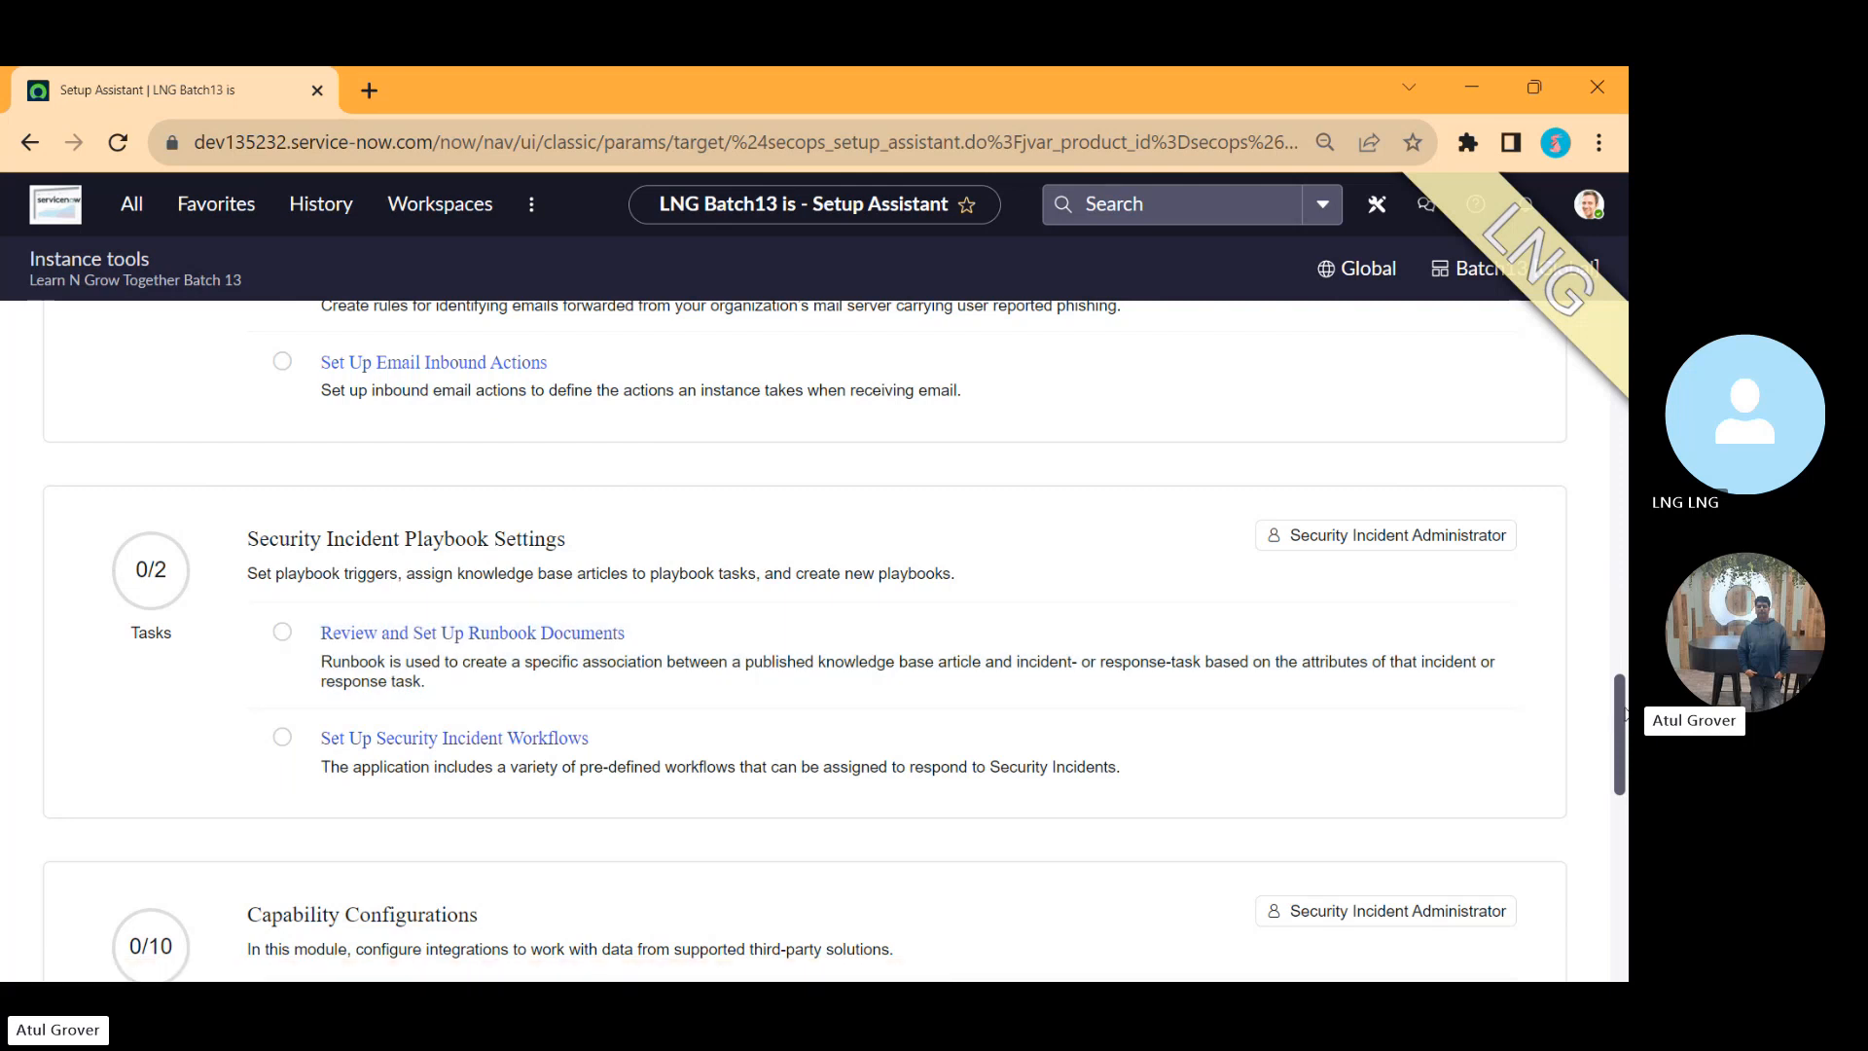
Step: Browse the Capability Configurations module to the end of the Setup Assistant, then return to its top
{"action": "left_click_drag", "start_coordinate": [1622, 715], "coordinate": [1622, 798]}
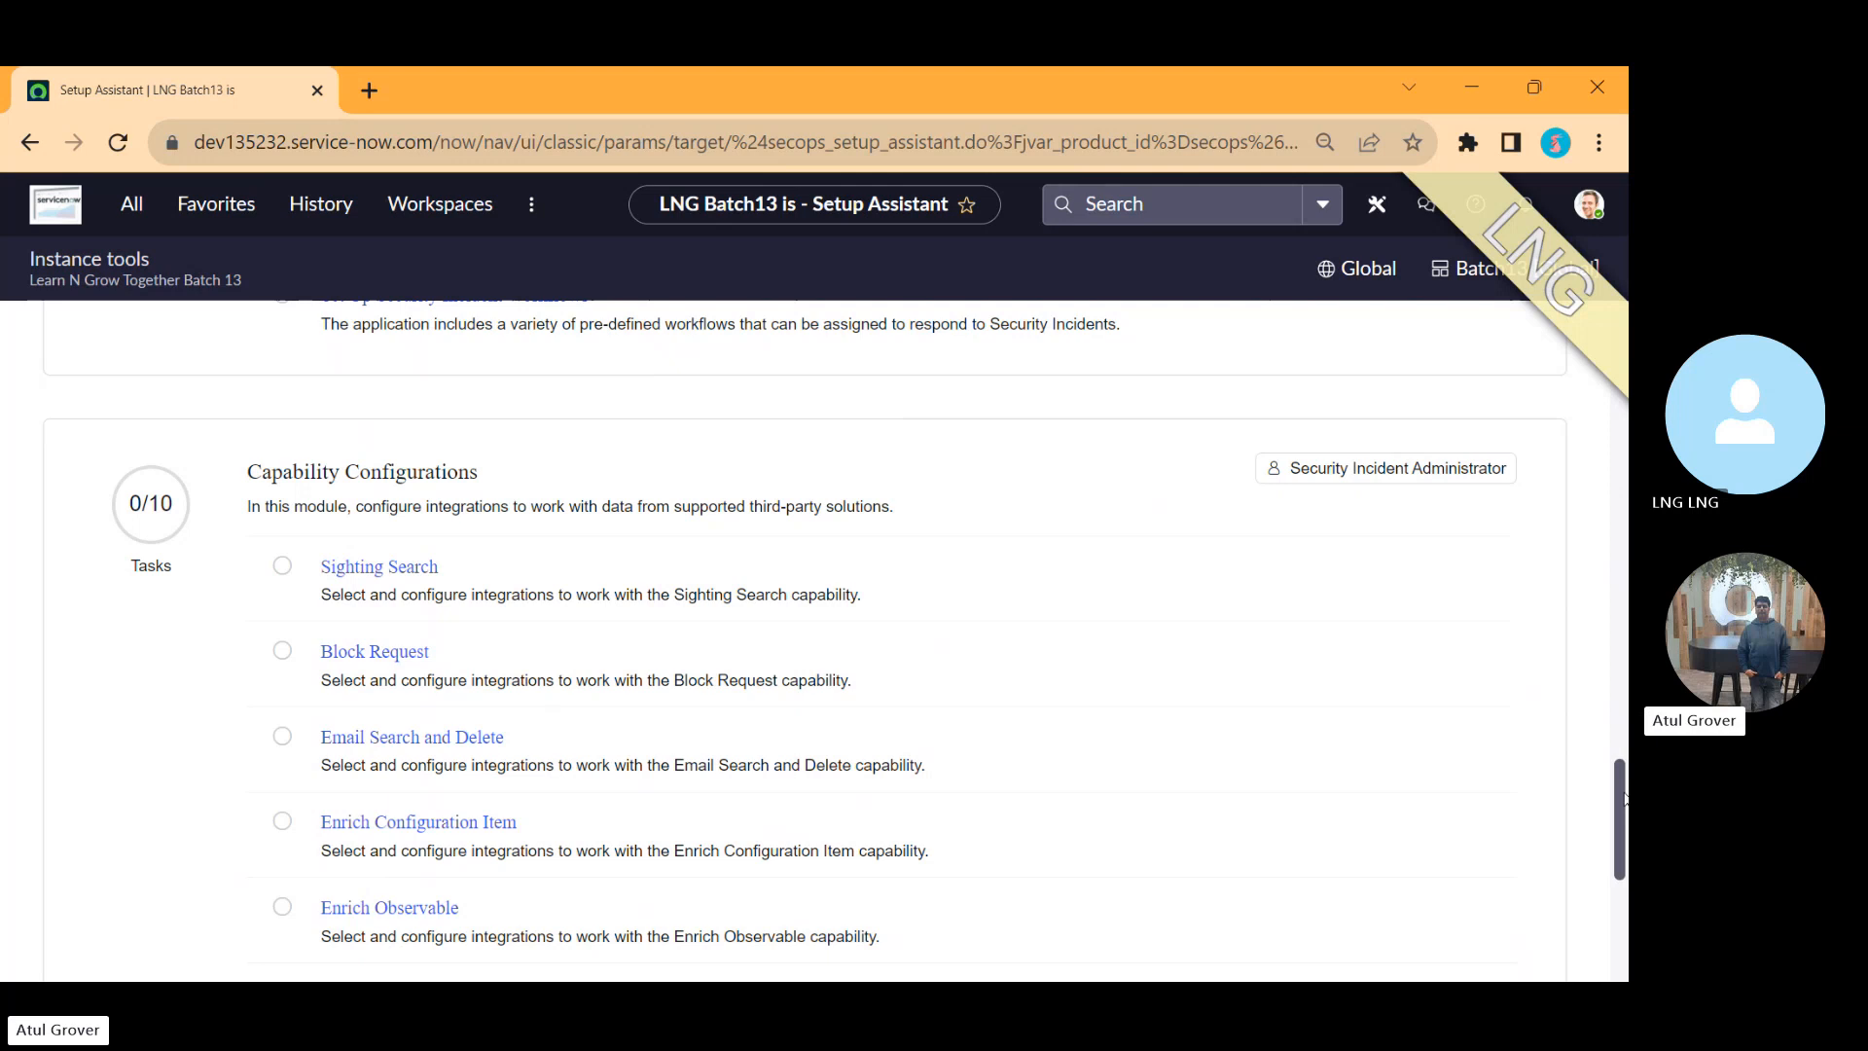
{"action": "scroll", "coordinate": [1623, 797], "scroll_direction": "down", "scroll_amount": 2}
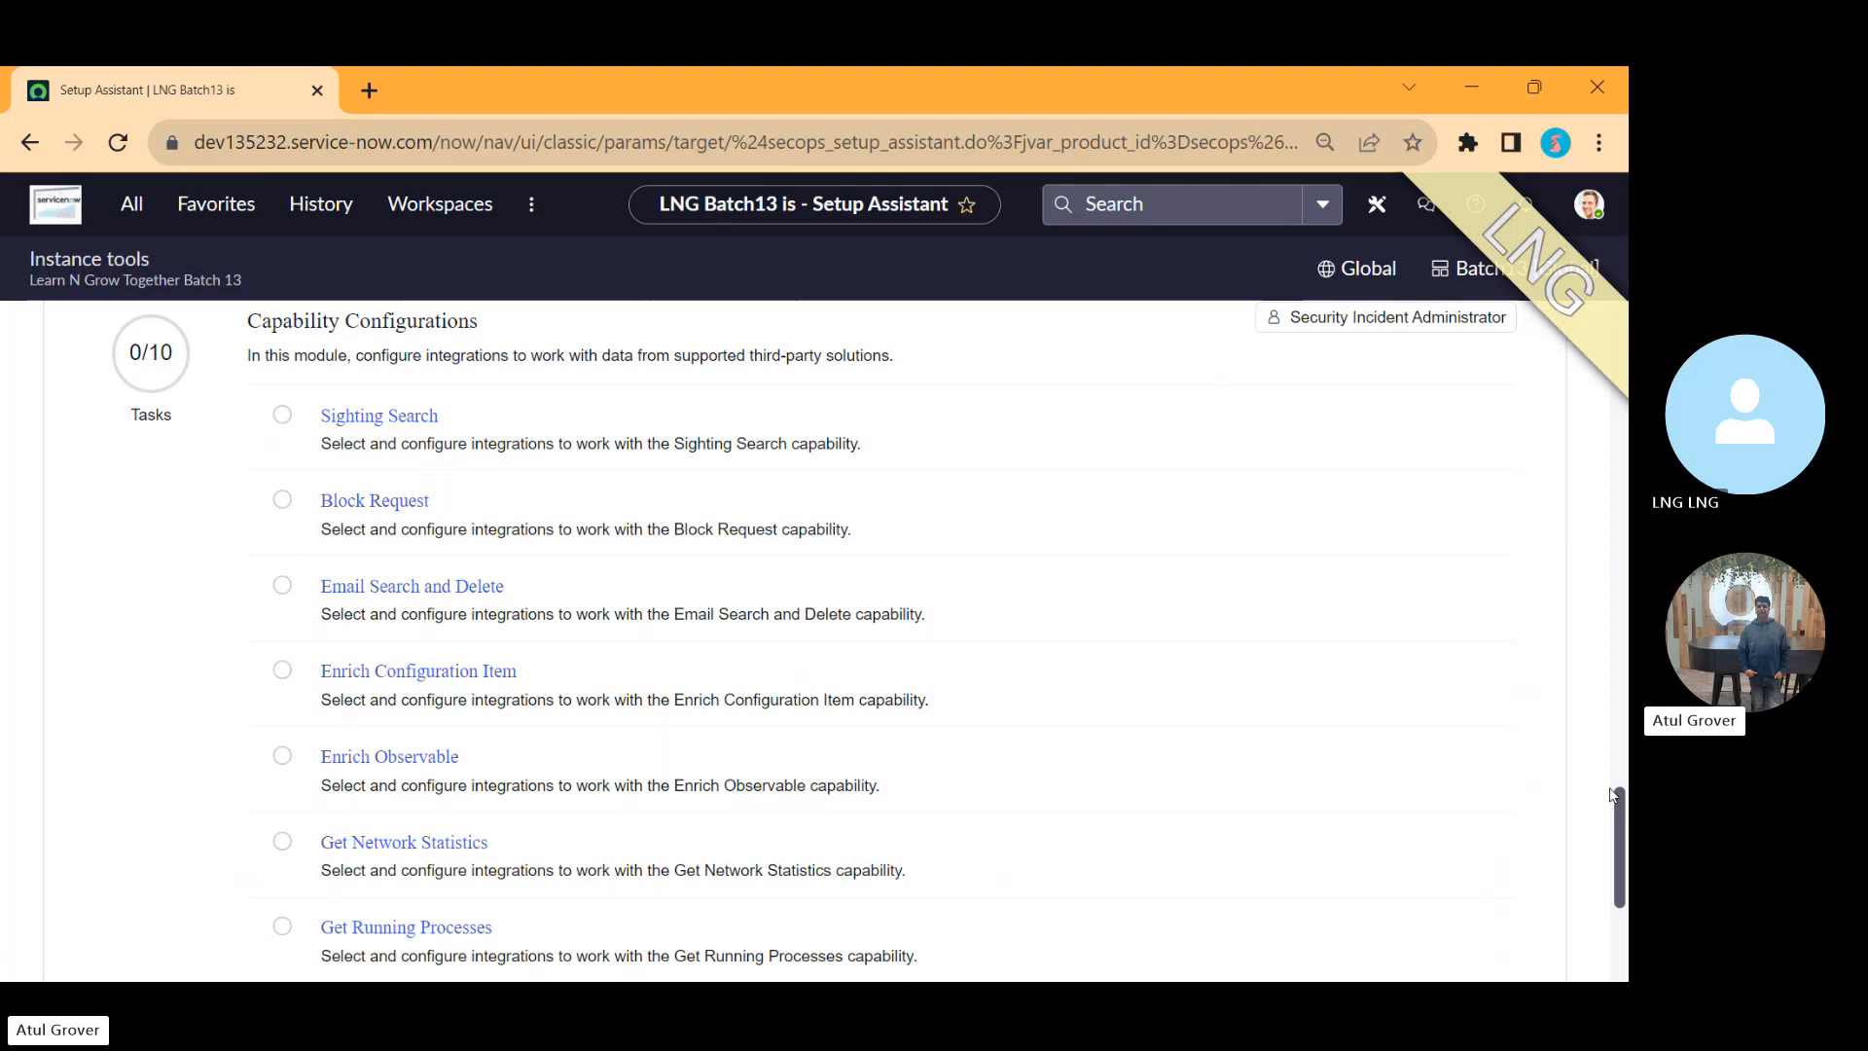
{"action": "scroll", "coordinate": [1615, 826], "scroll_direction": "down", "scroll_amount": 1}
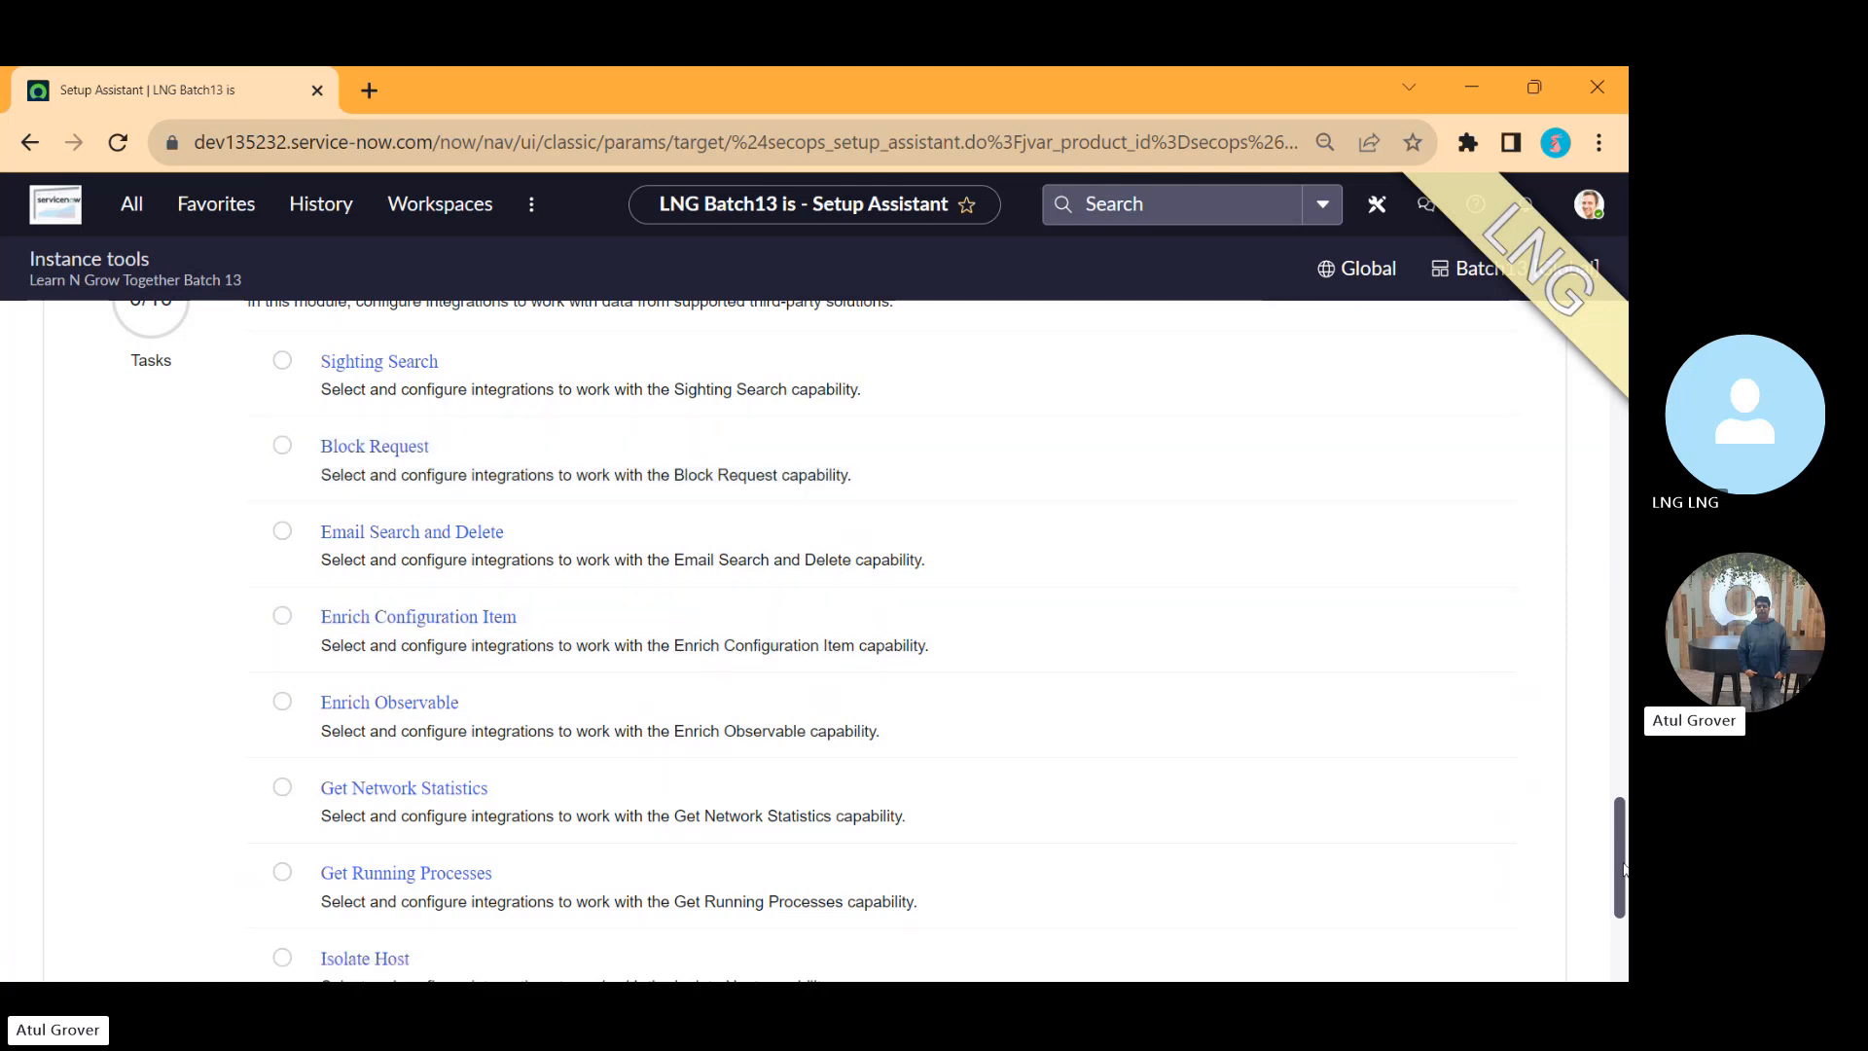
{"action": "left_click_drag", "start_coordinate": [1623, 870], "coordinate": [1625, 922]}
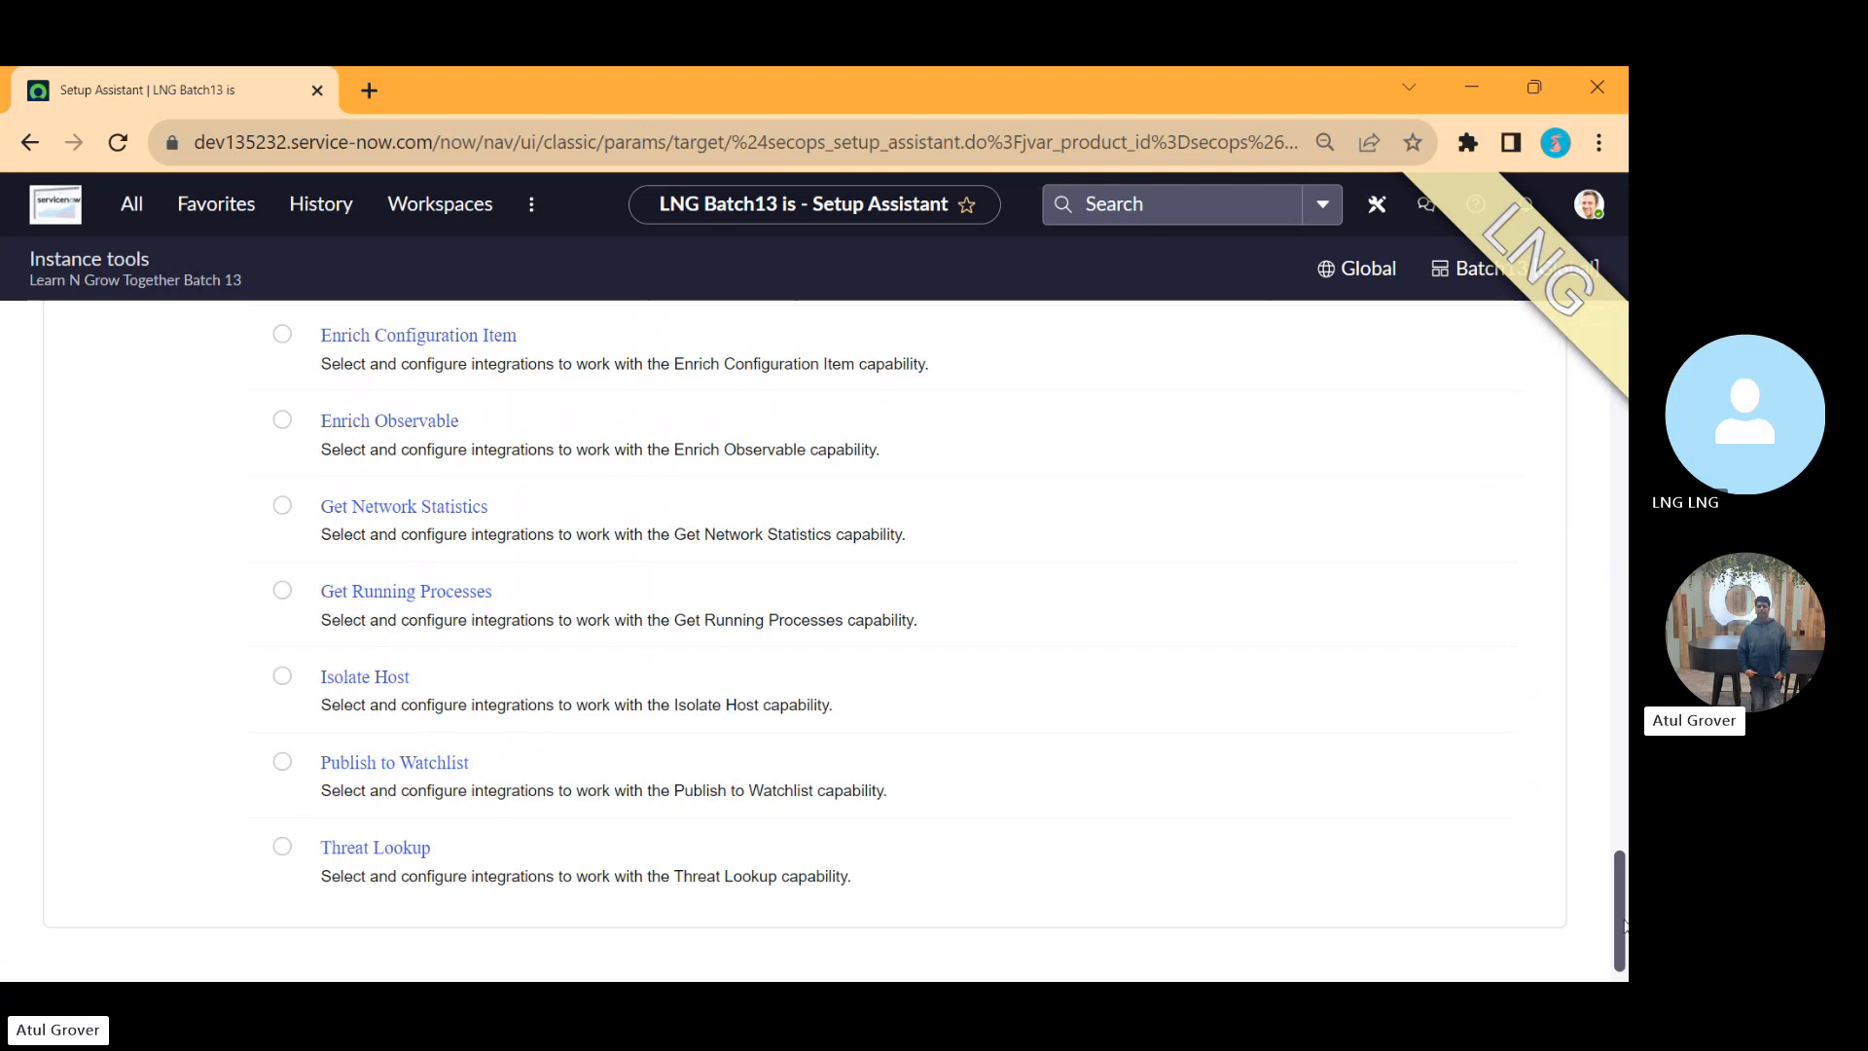
{"action": "left_click_drag", "start_coordinate": [1623, 925], "coordinate": [1623, 357]}
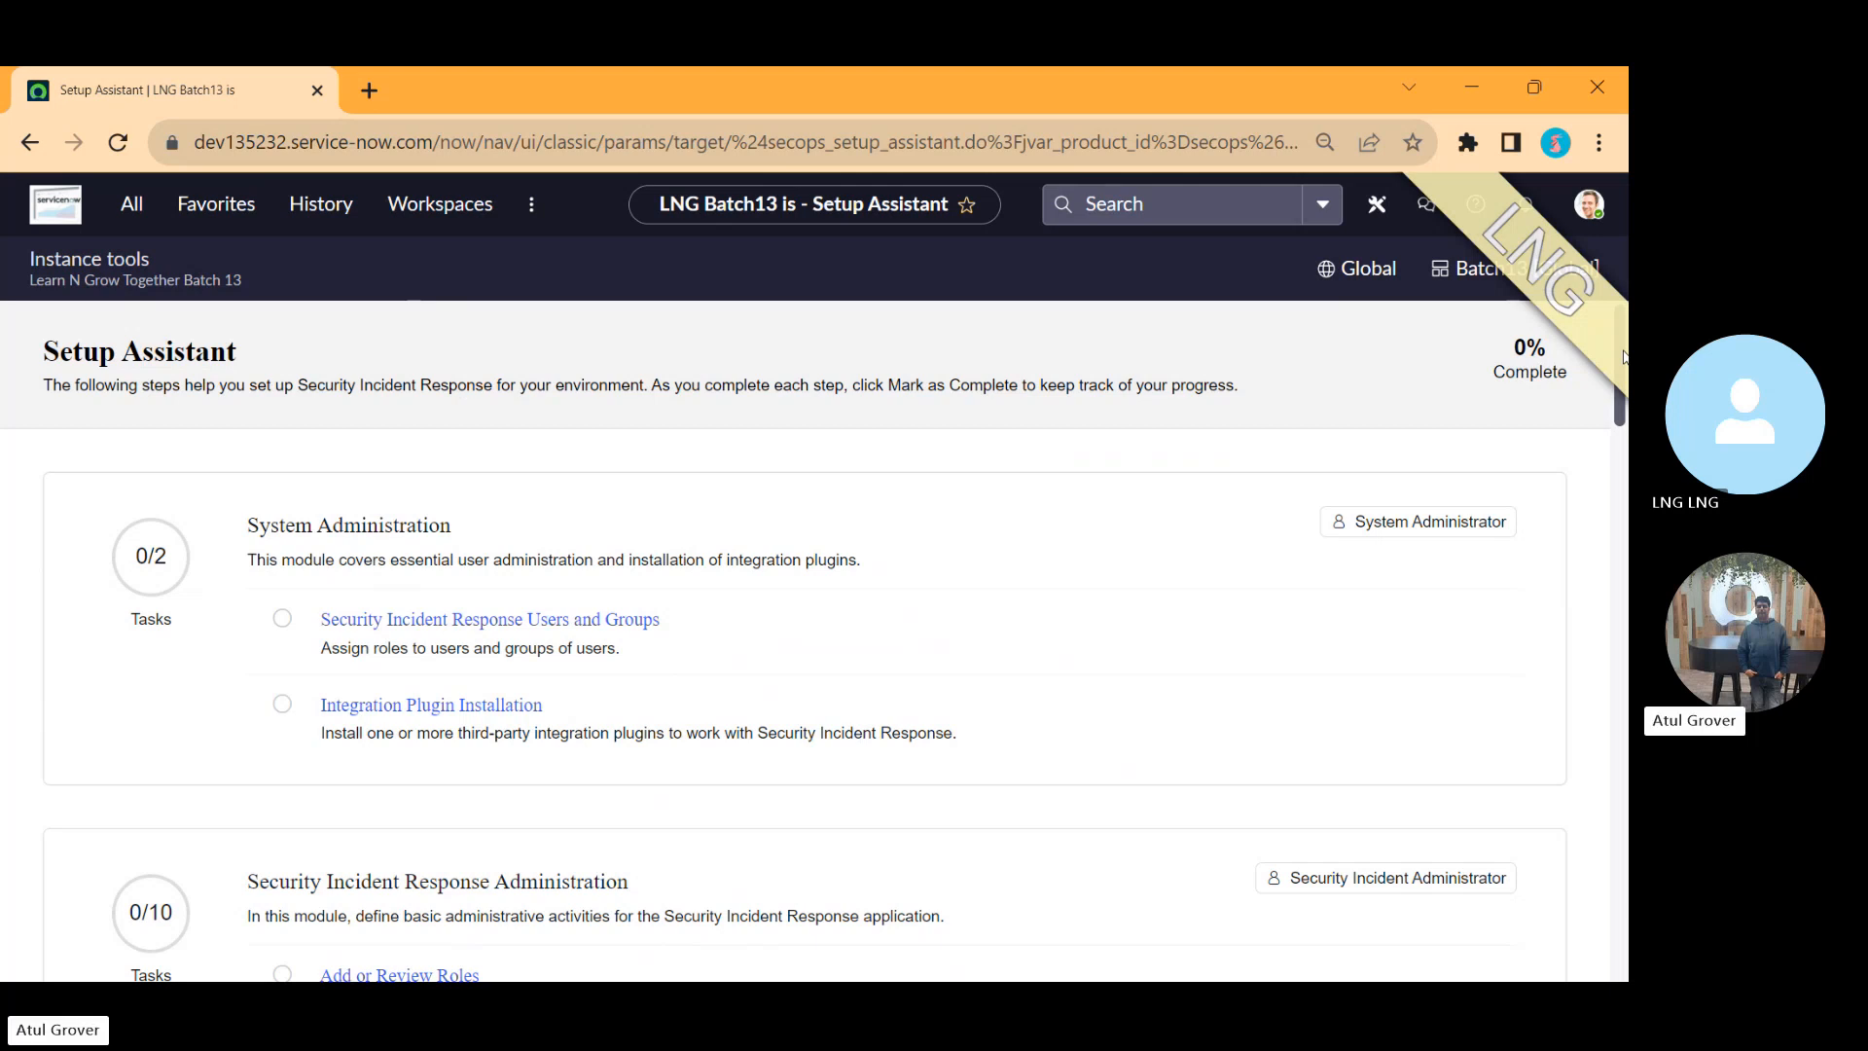
{"action": "key", "text": "alt+Tab"}
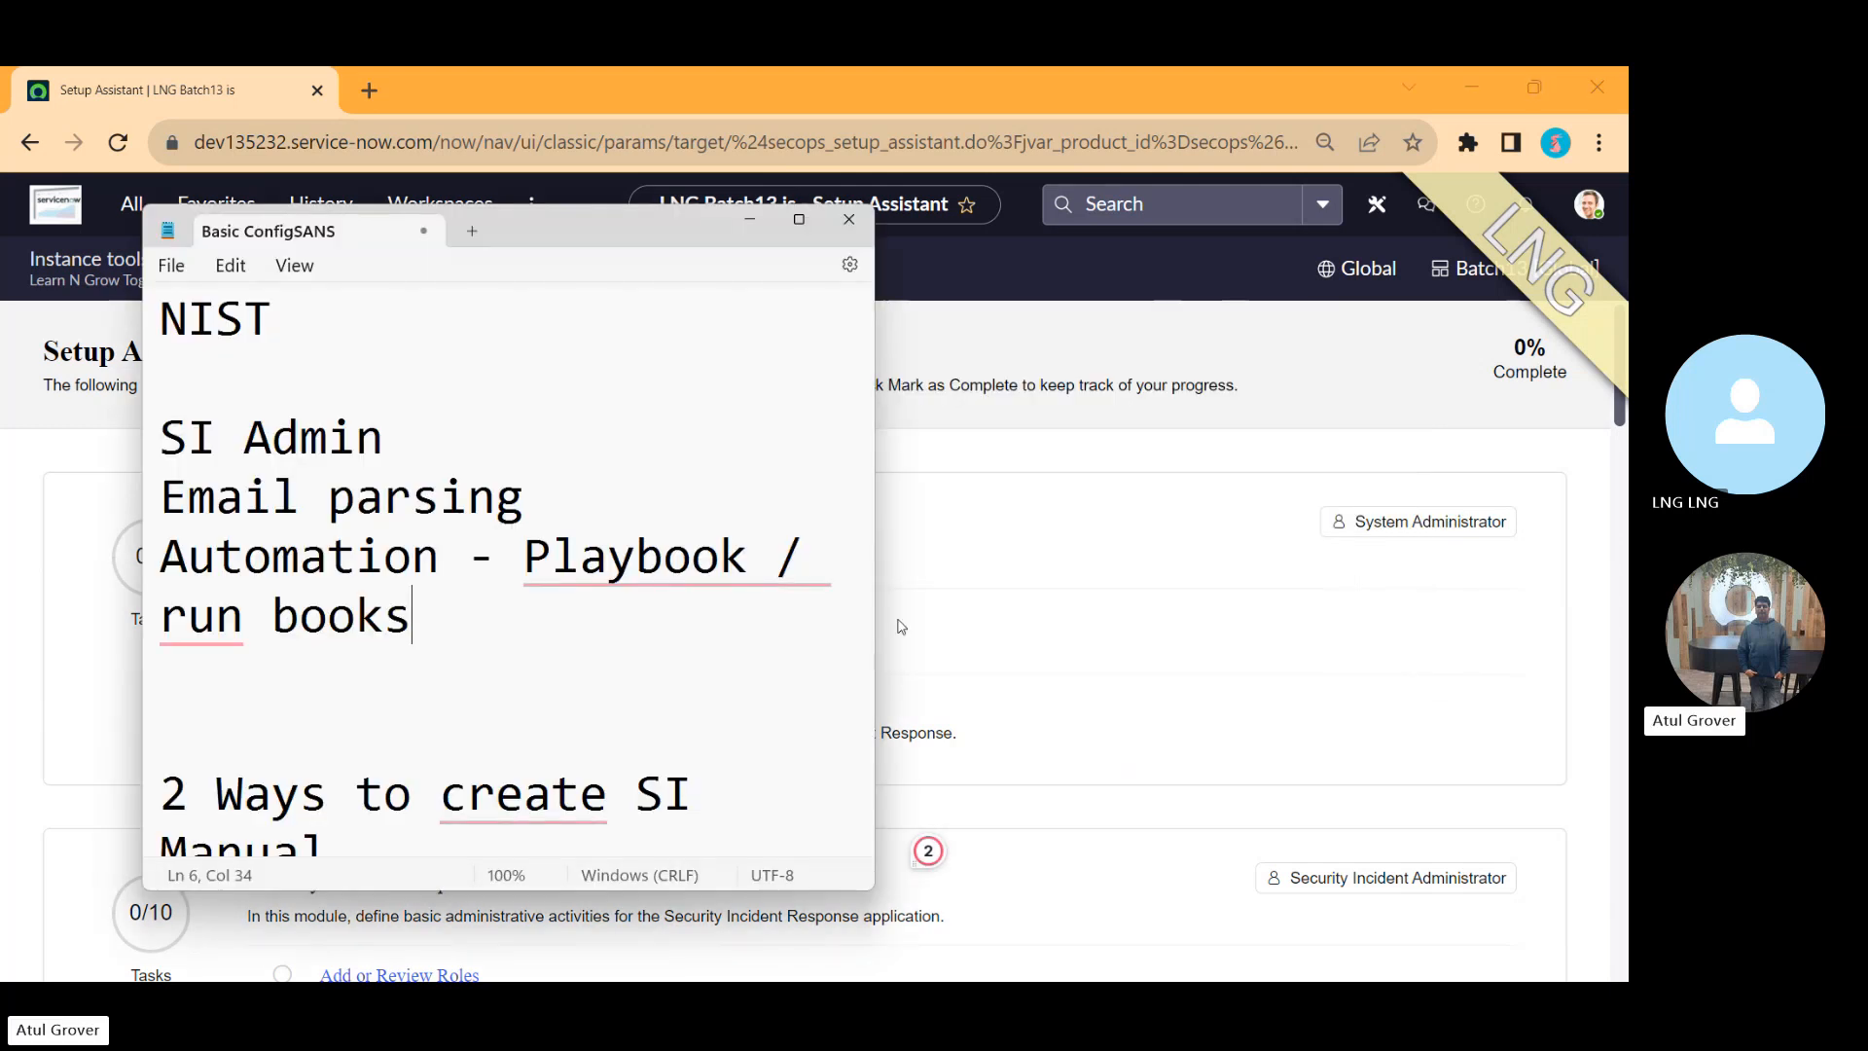
{"action": "scroll", "coordinate": [870, 583], "scroll_direction": "down", "scroll_amount": 1}
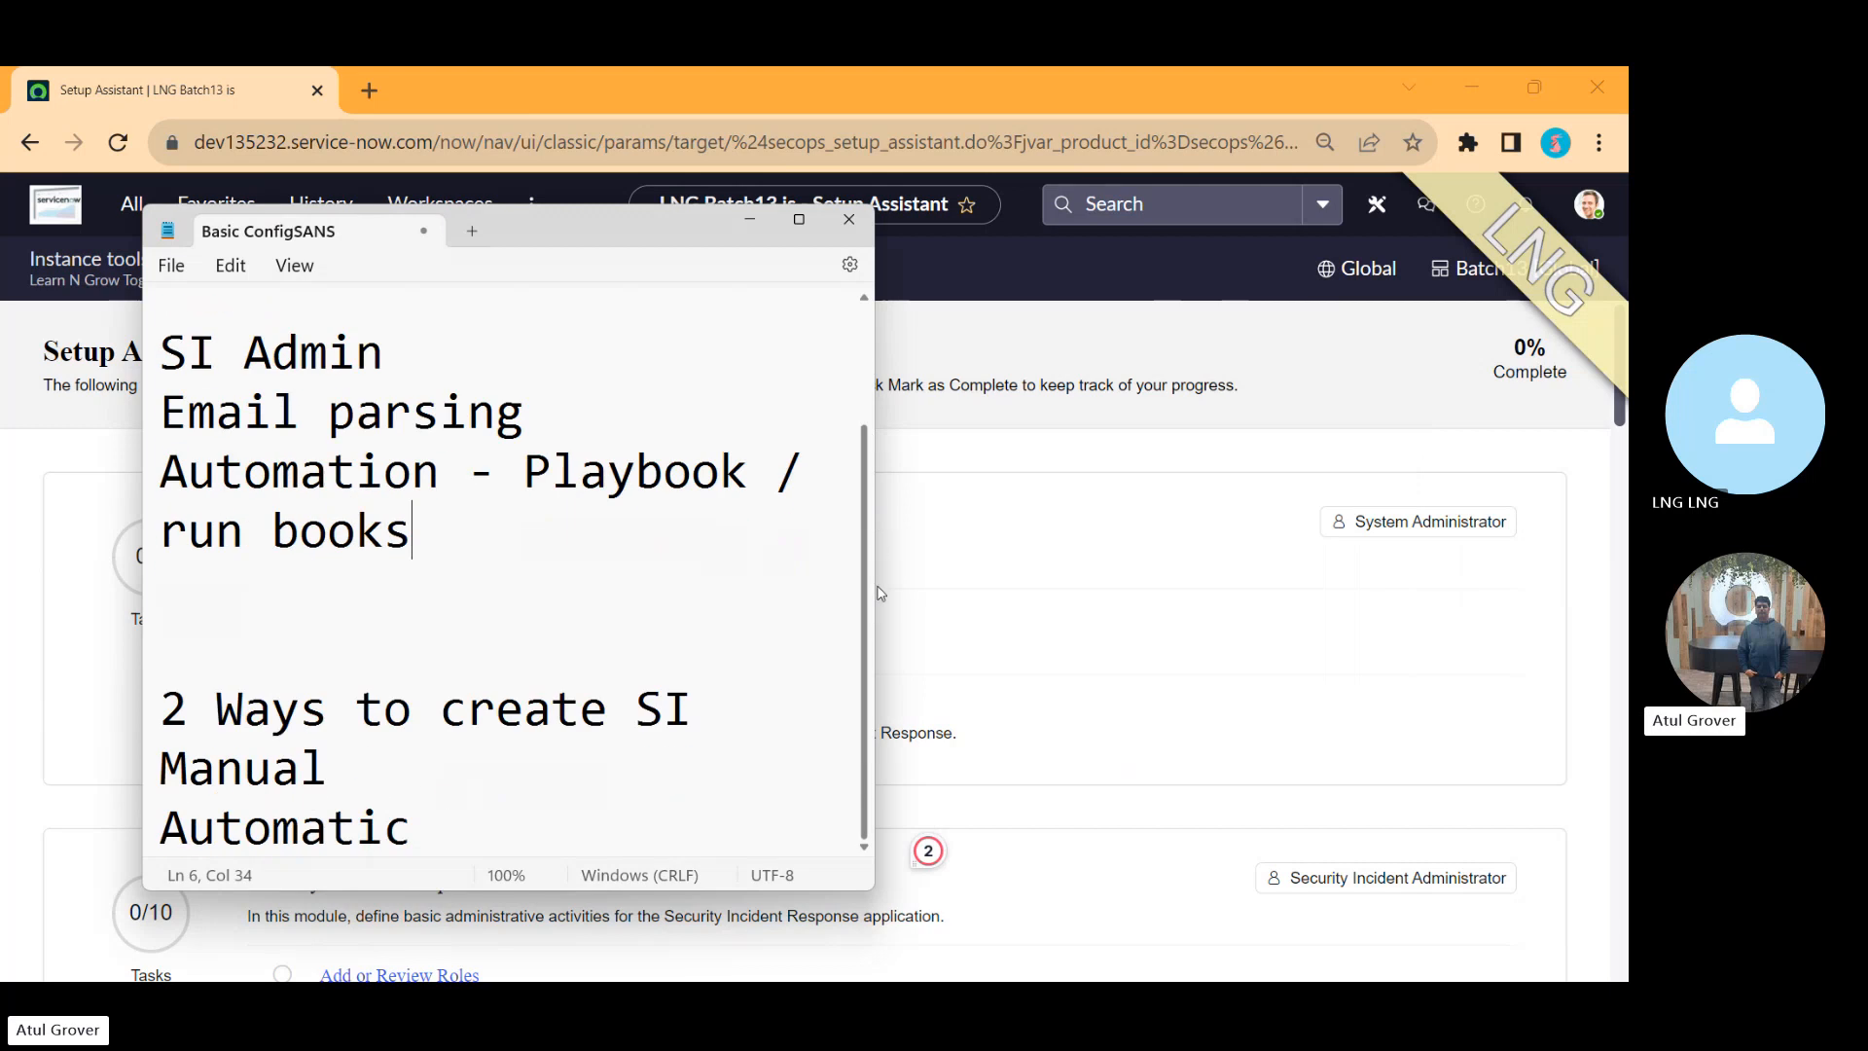
Step: Below 'Manual' in the note, add the line 'Catalog Items 5W-1H'
{"action": "right_click", "coordinate": [485, 737]}
{"action": "left_click", "coordinate": [354, 766]}
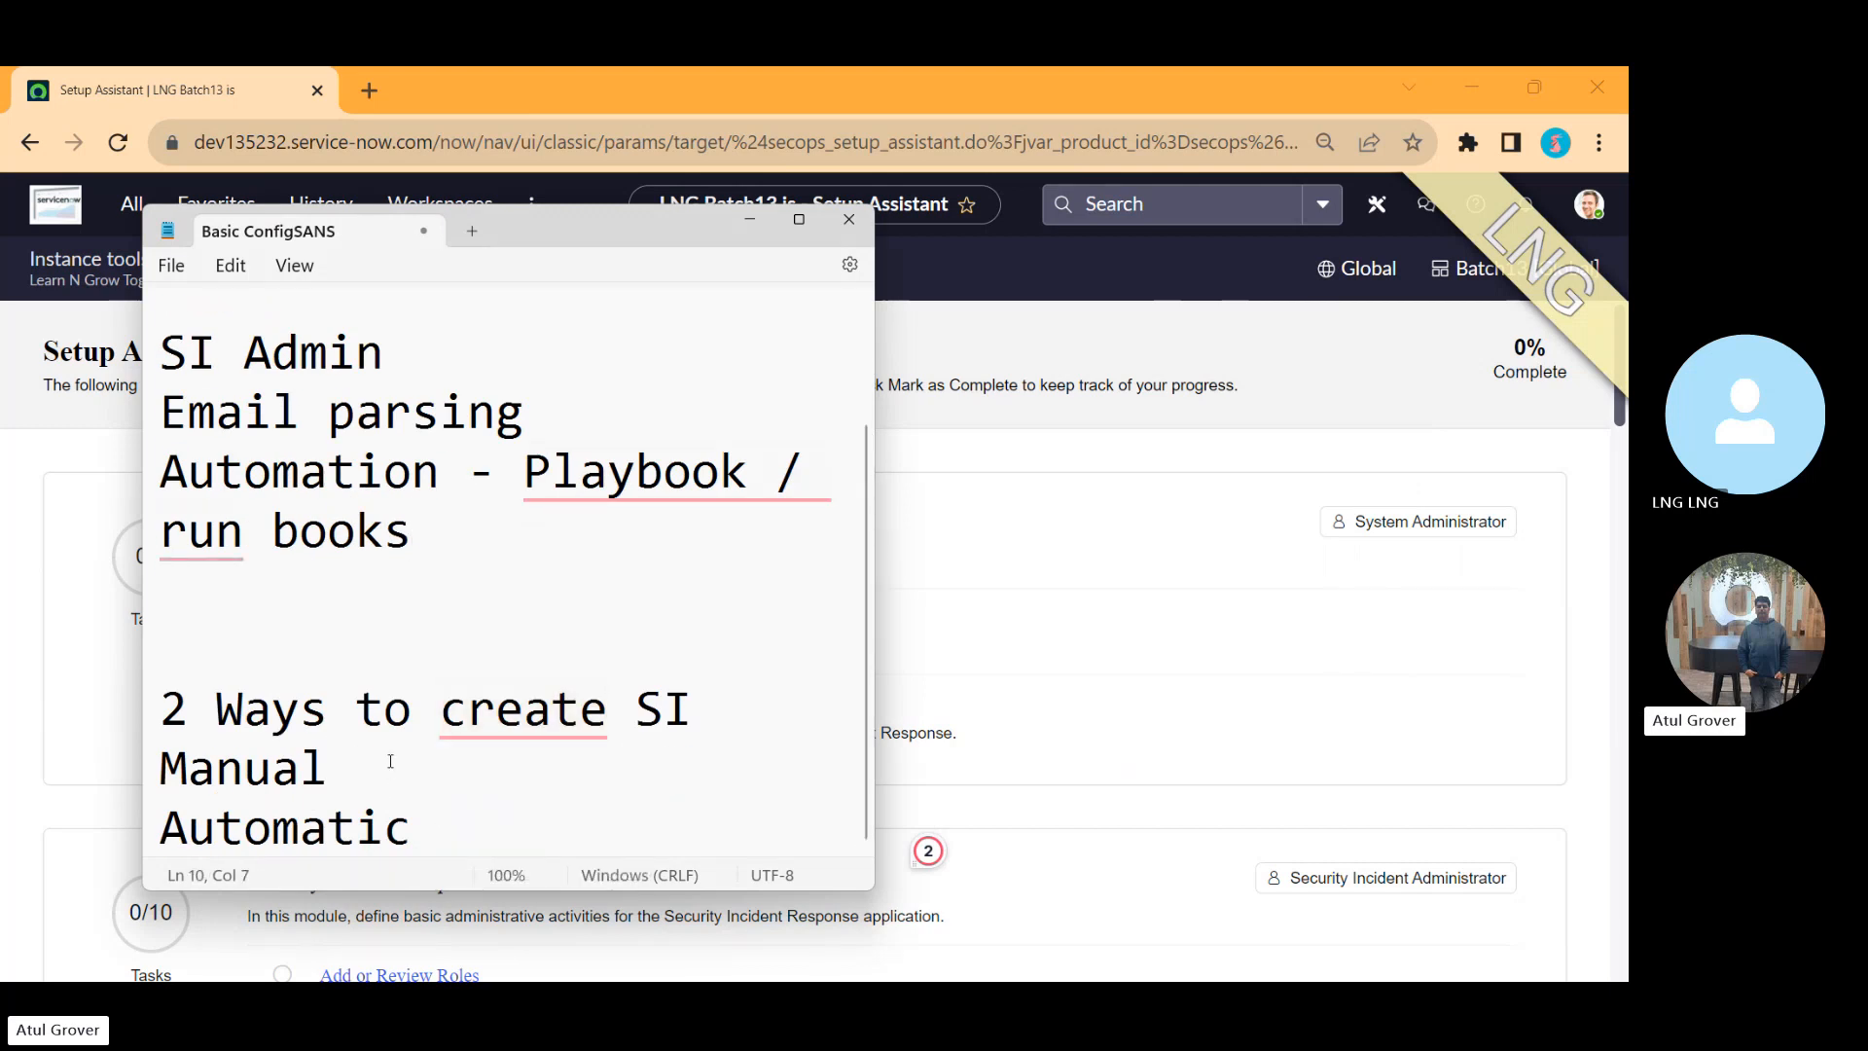
{"action": "key", "text": "alt+Tab"}
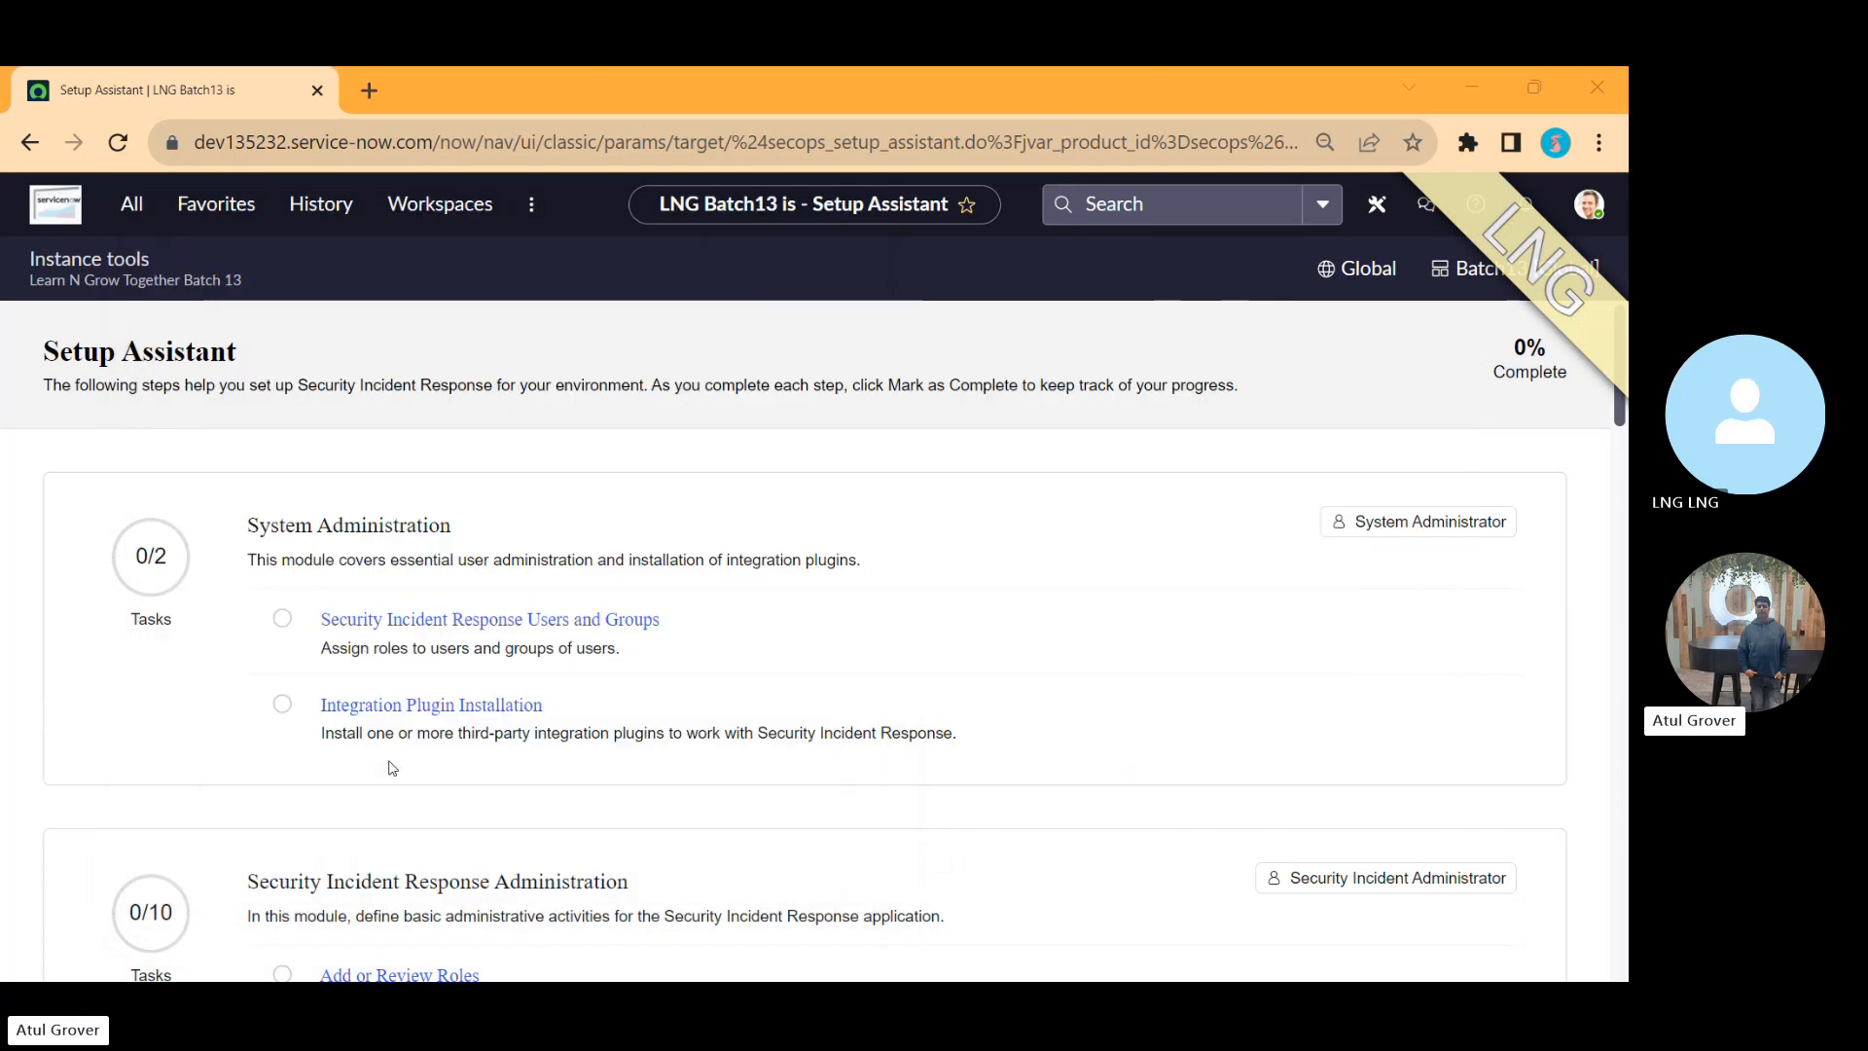
{"action": "key", "text": "alt+Tab"}
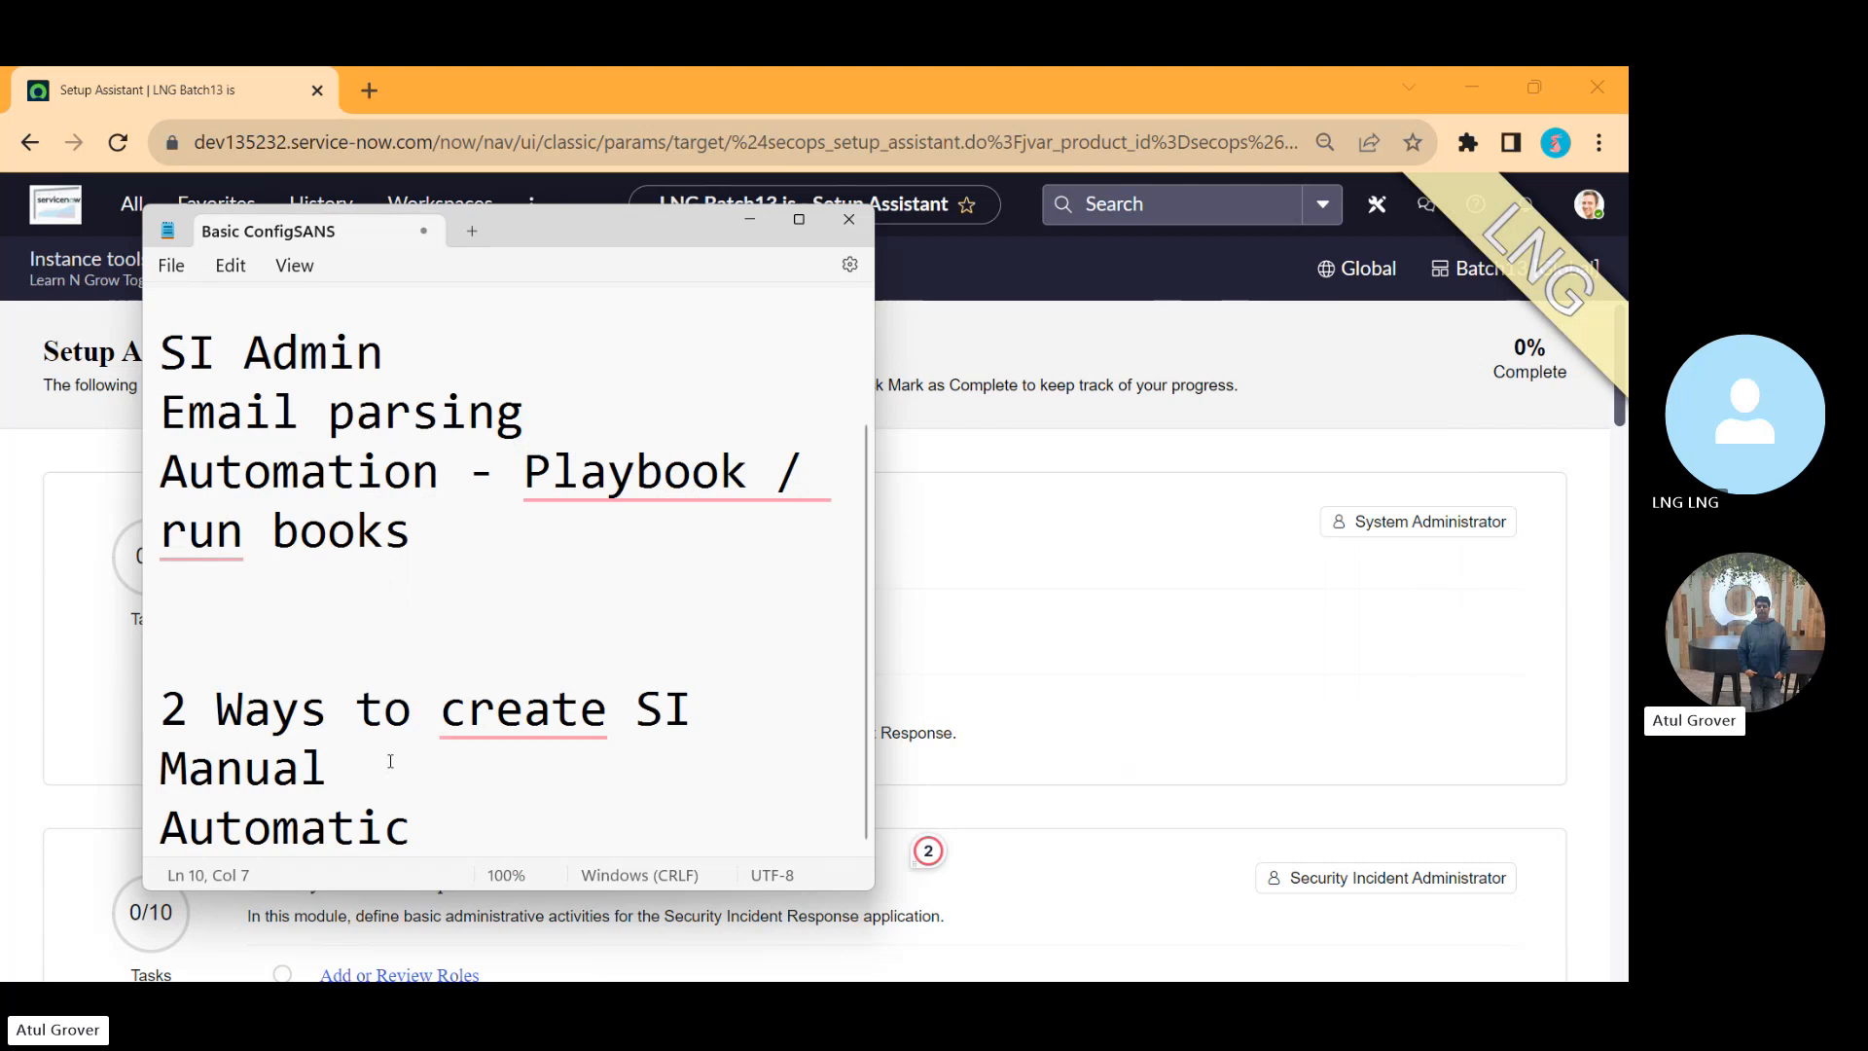
{"action": "key", "text": "Return"}
{"action": "type", "text": "Cata"}
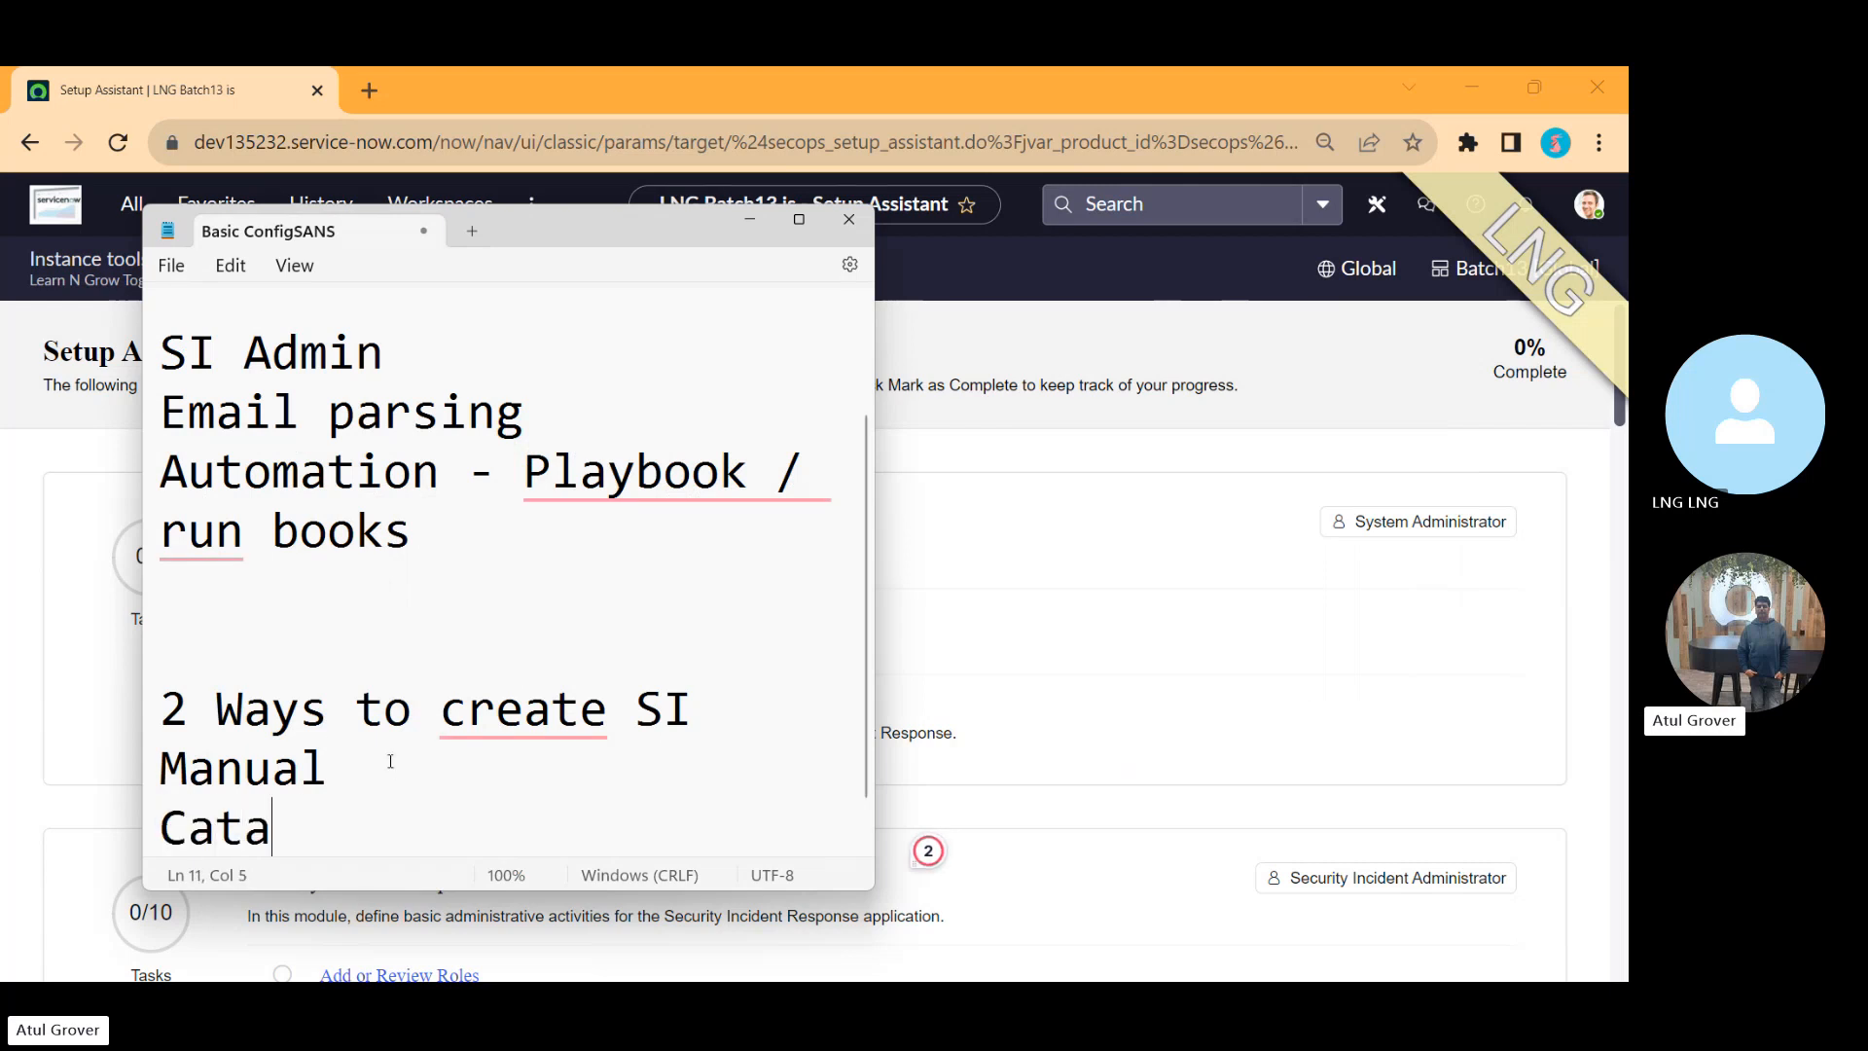
{"action": "type", "text": "log Items"}
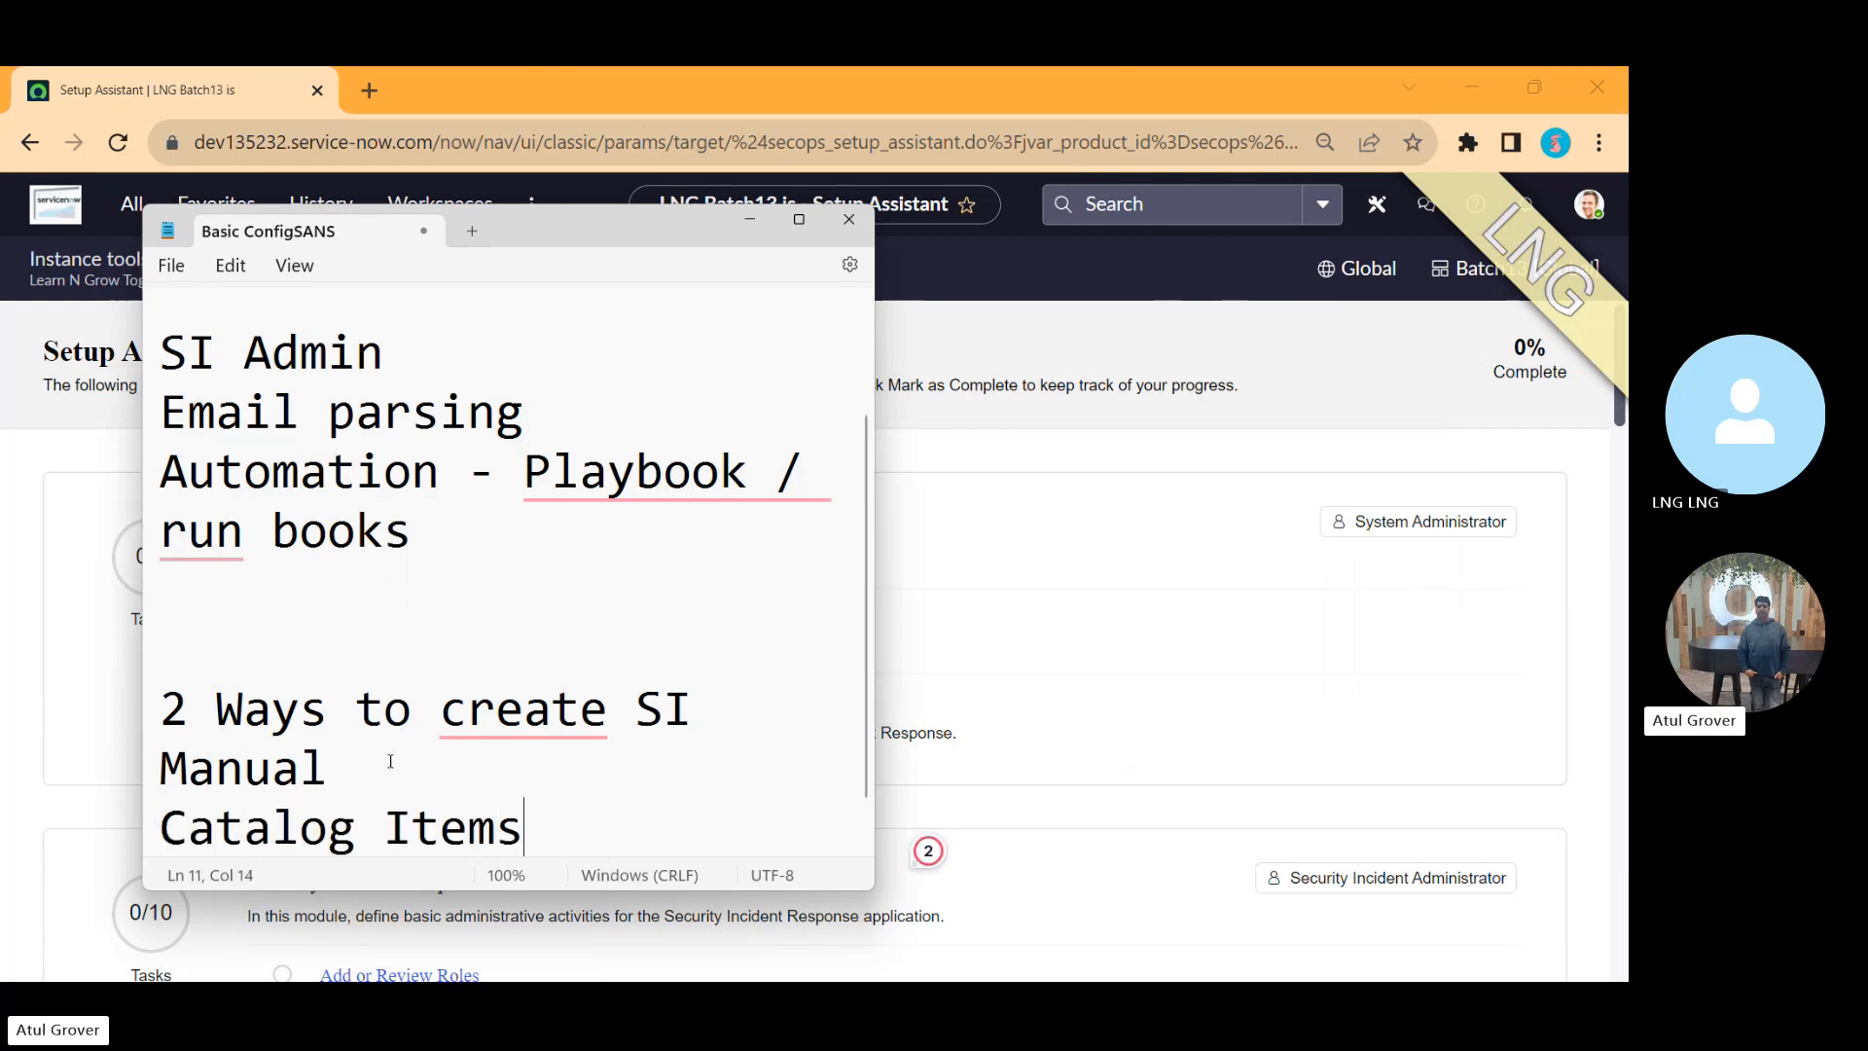
{"action": "key", "text": "Return"}
{"action": "key", "text": "BackSpace"}
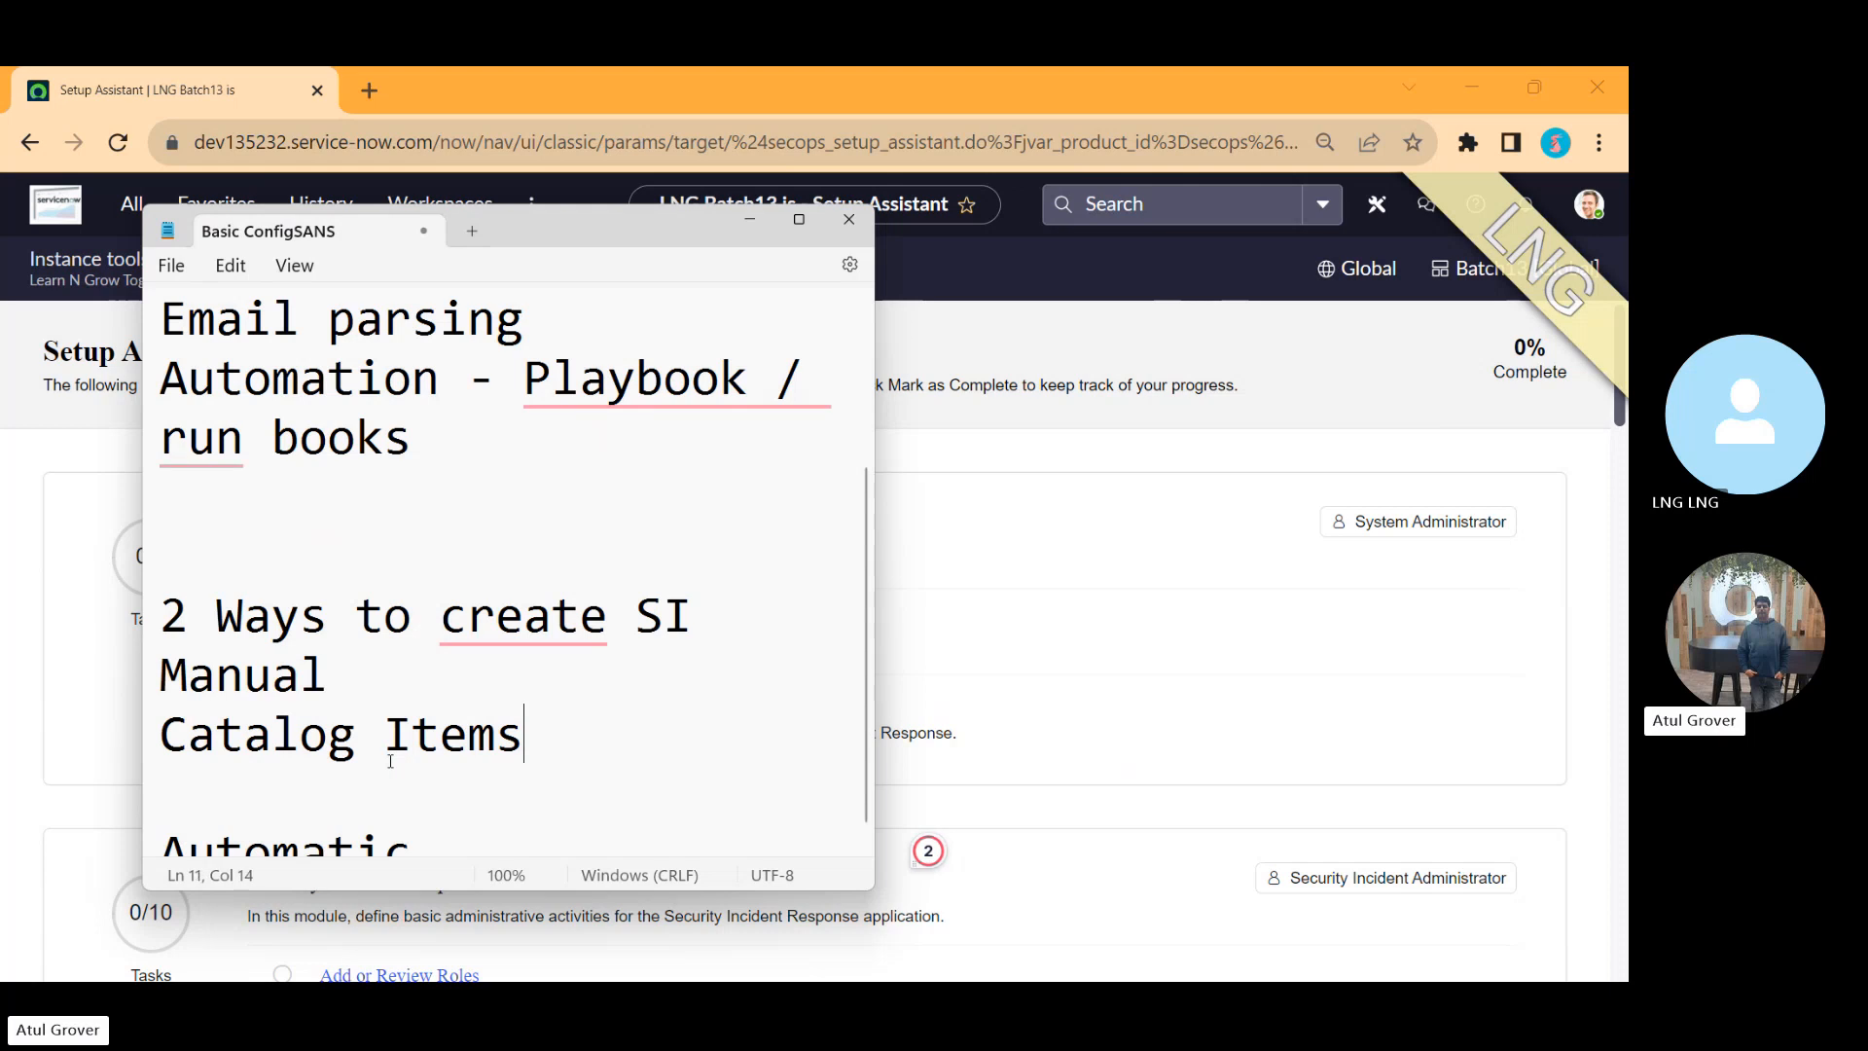
{"action": "type", "text": "5W-1H"}
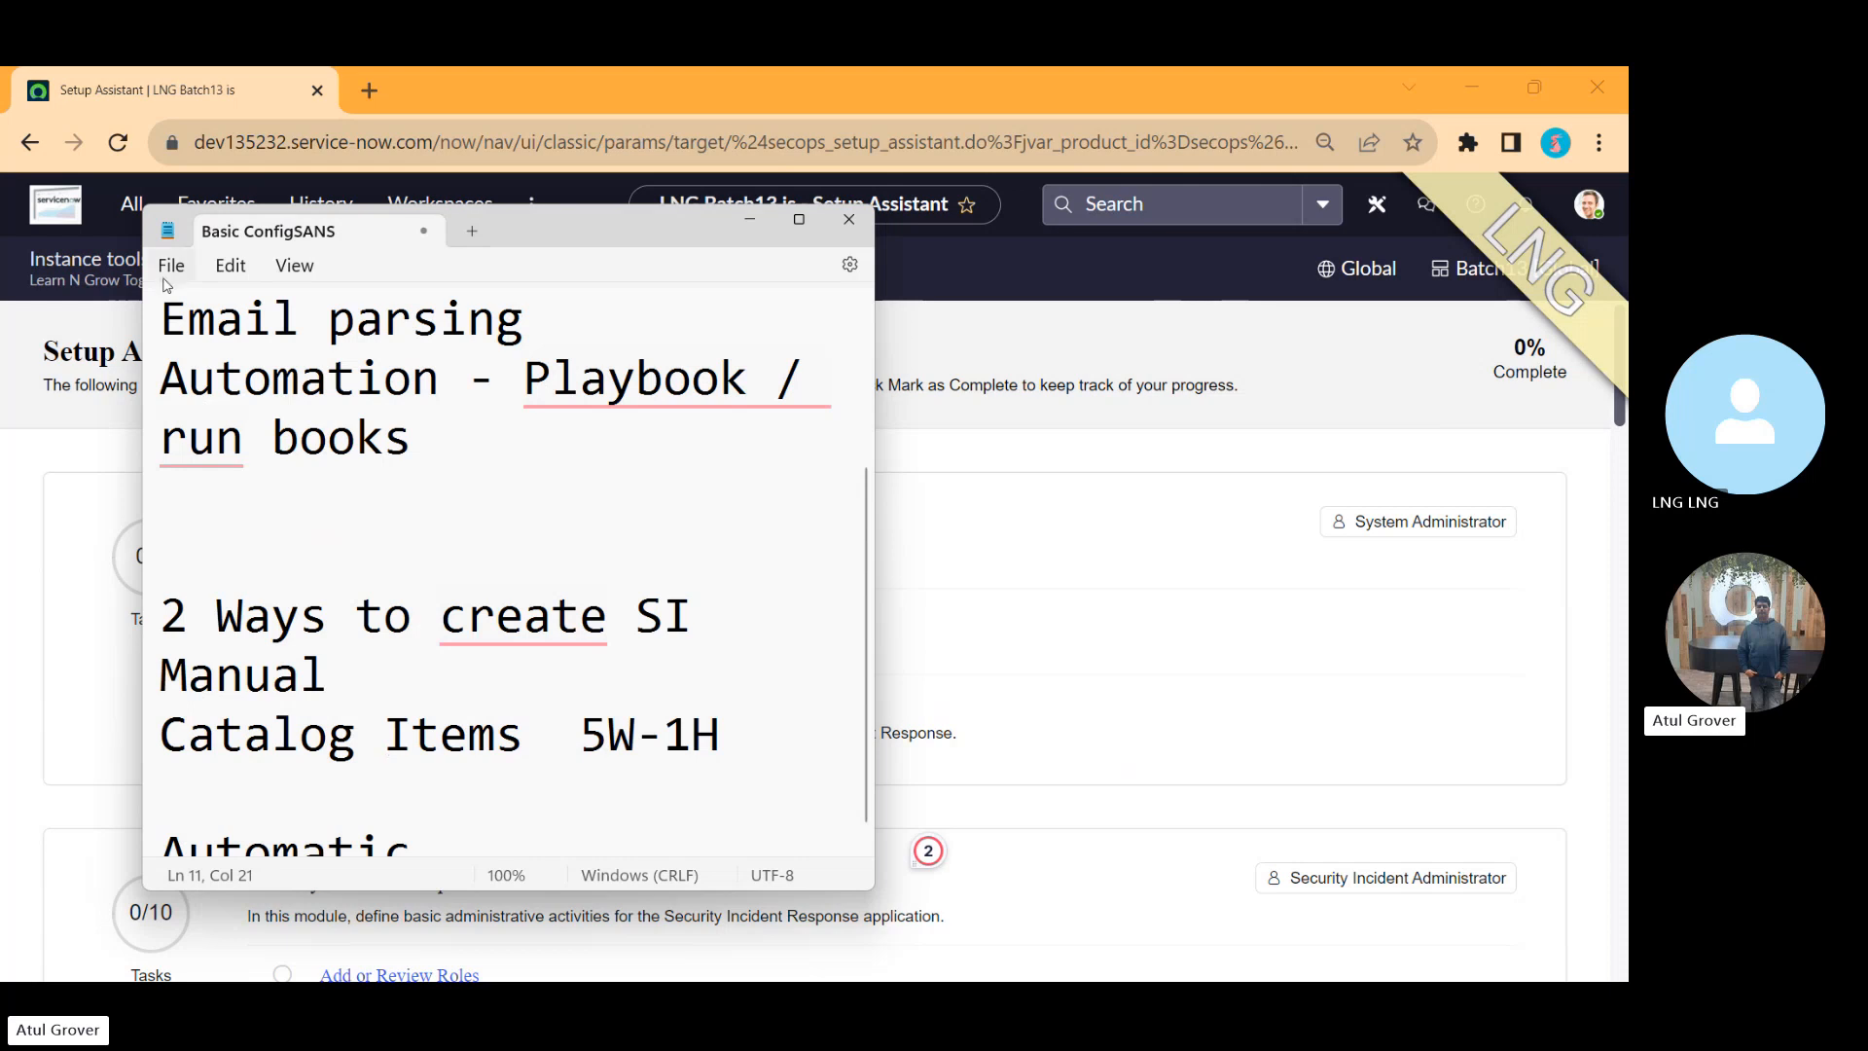
Step: Open the Security Incident Catalog and its Policy violation category
{"action": "left_click", "coordinate": [131, 206]}
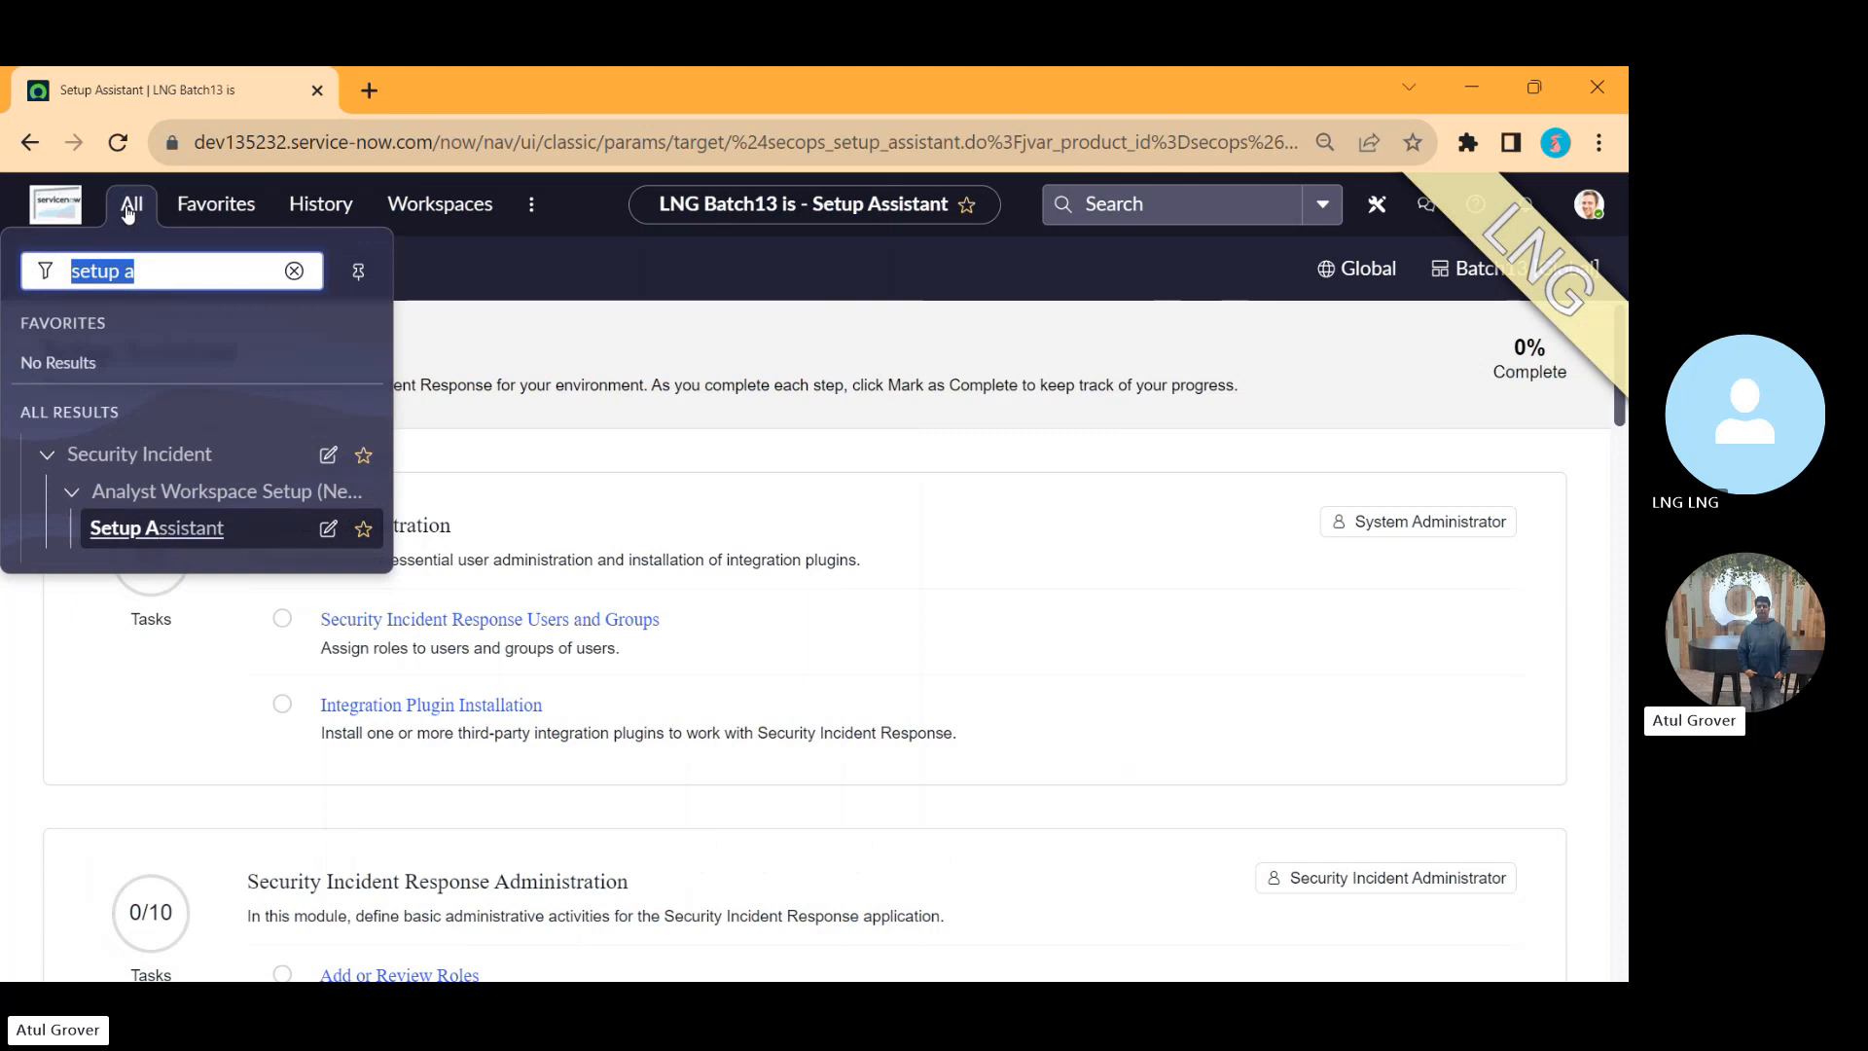
{"action": "type", "text": "catalog"}
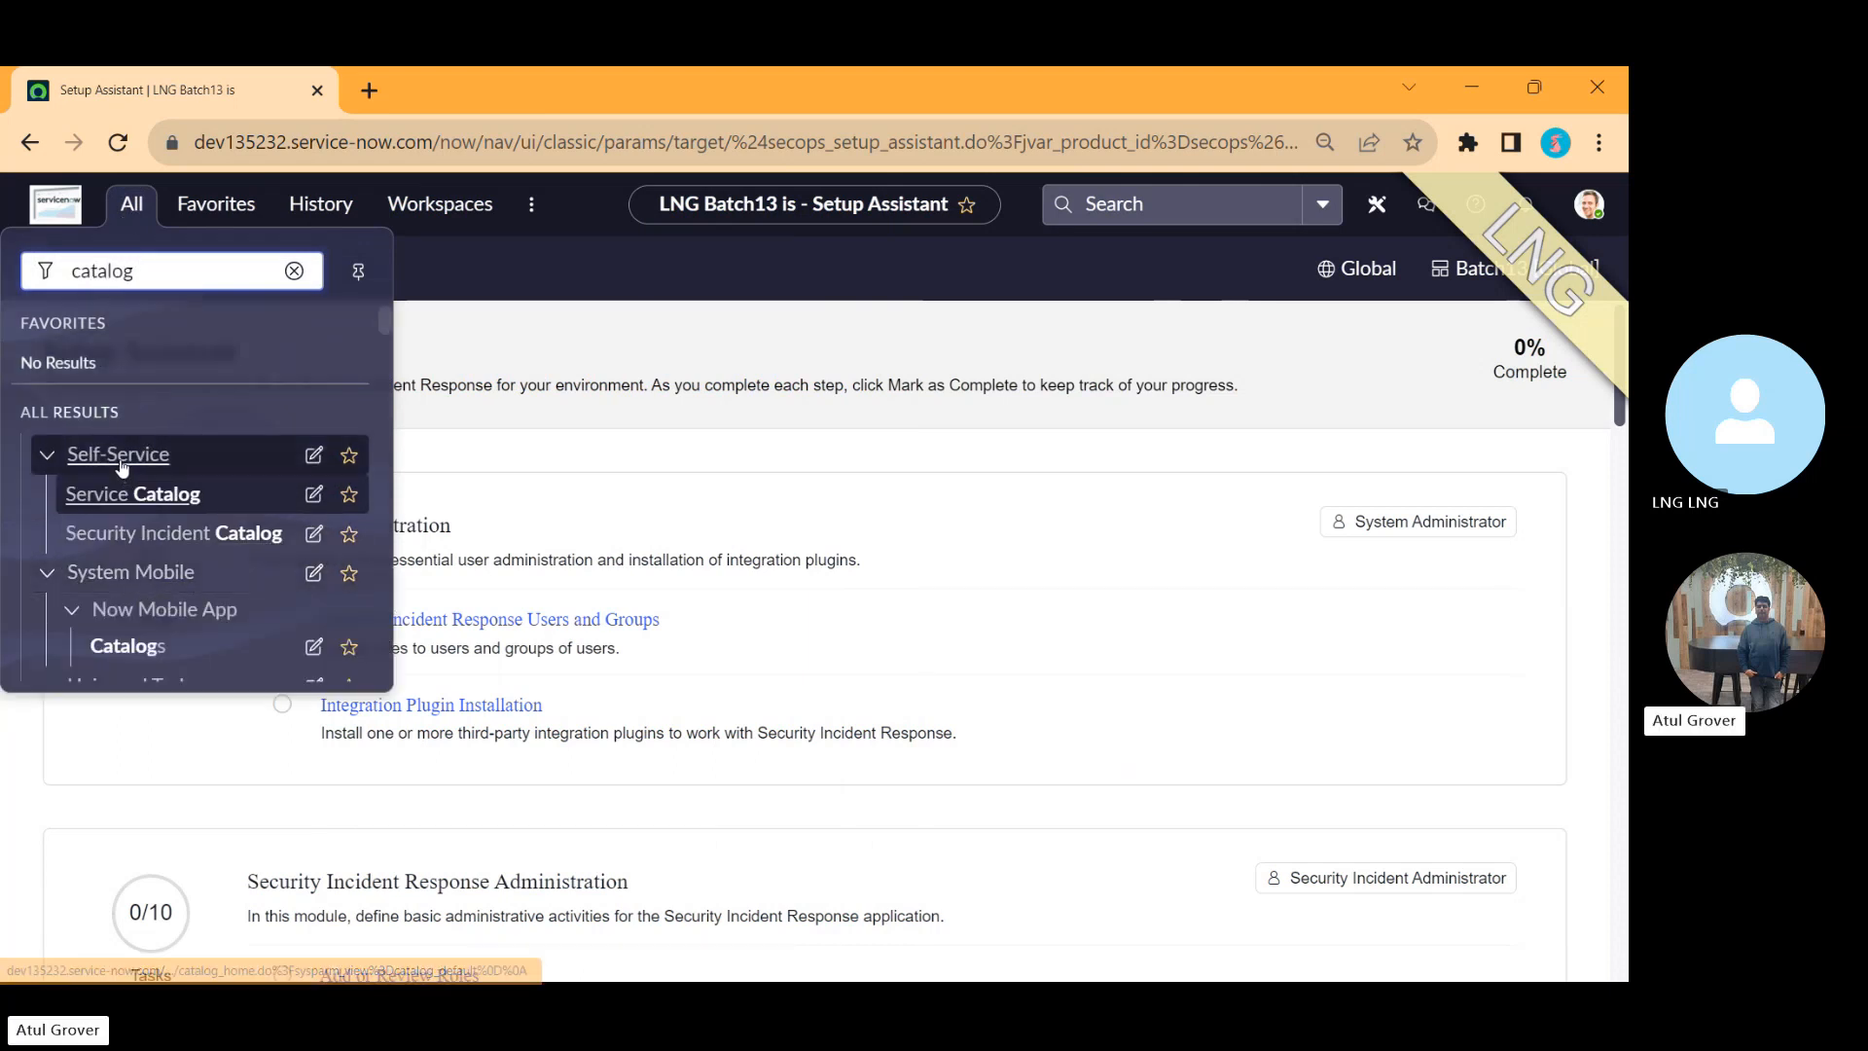
{"action": "left_click", "coordinate": [155, 534]}
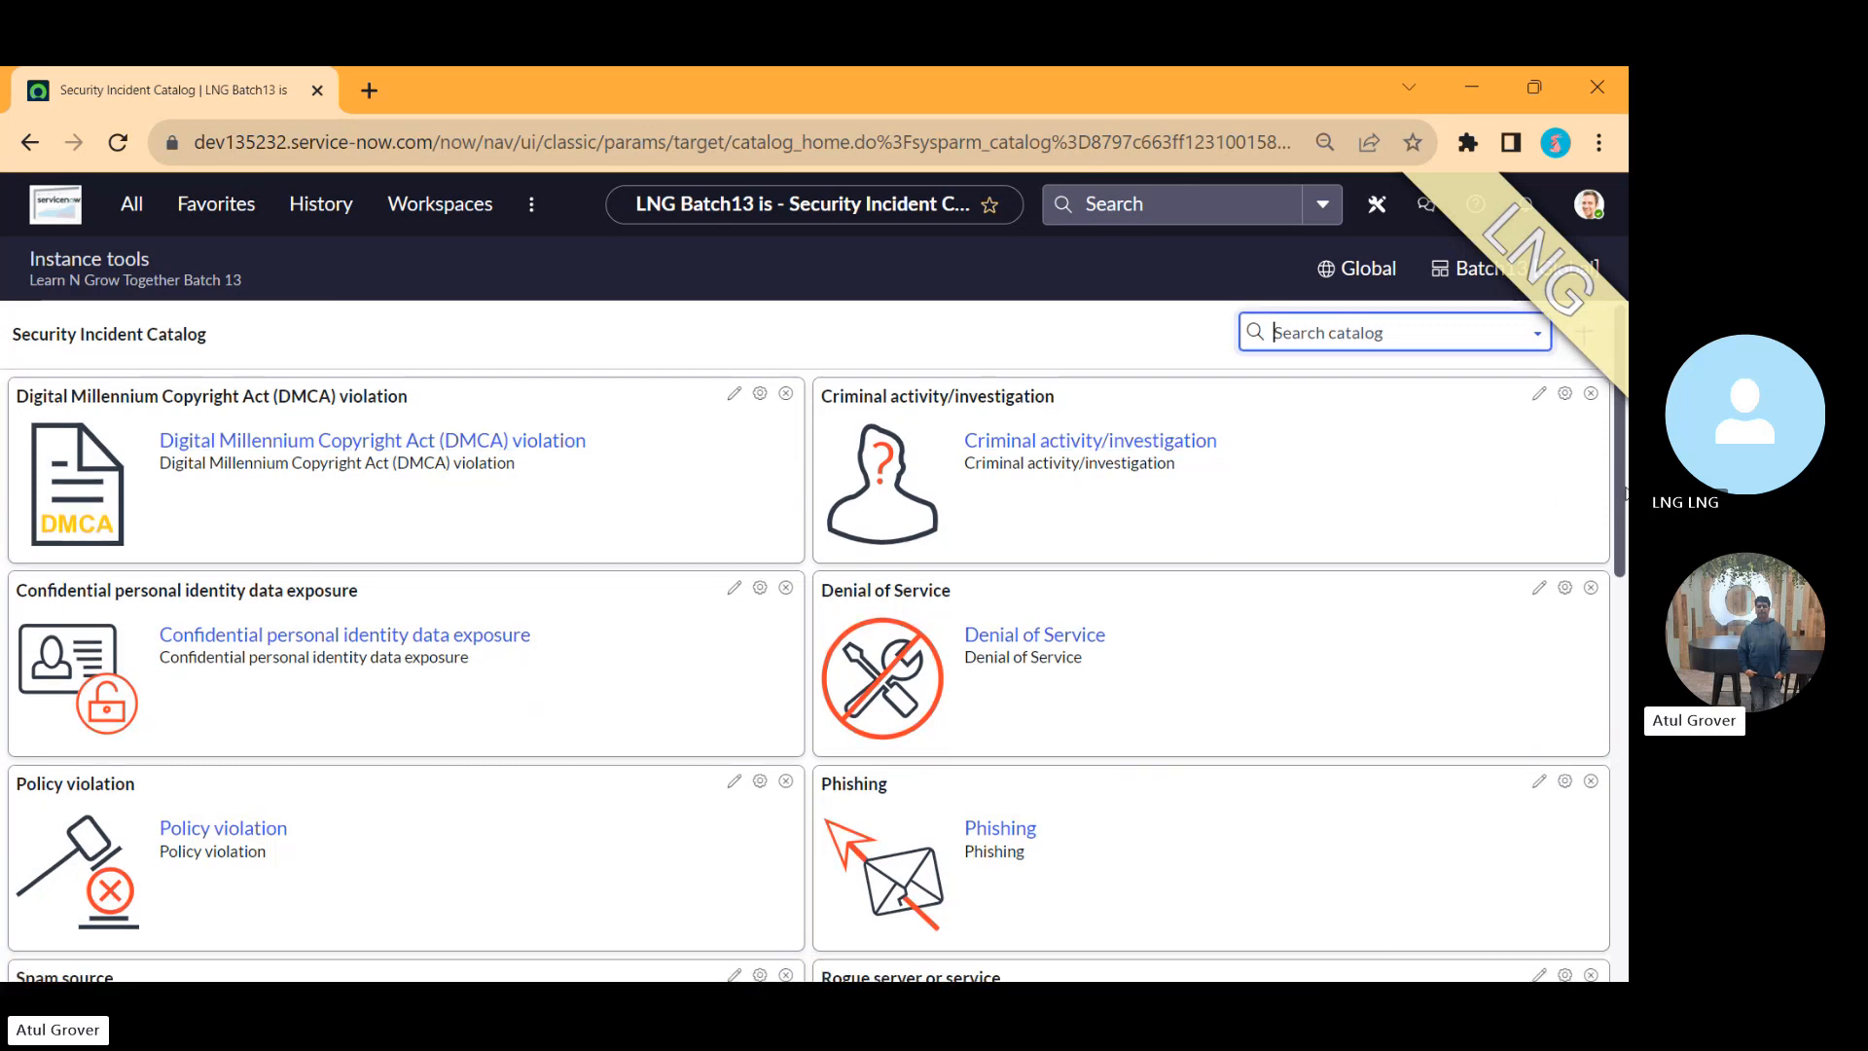
{"action": "left_click_drag", "start_coordinate": [1626, 491], "coordinate": [1627, 607]}
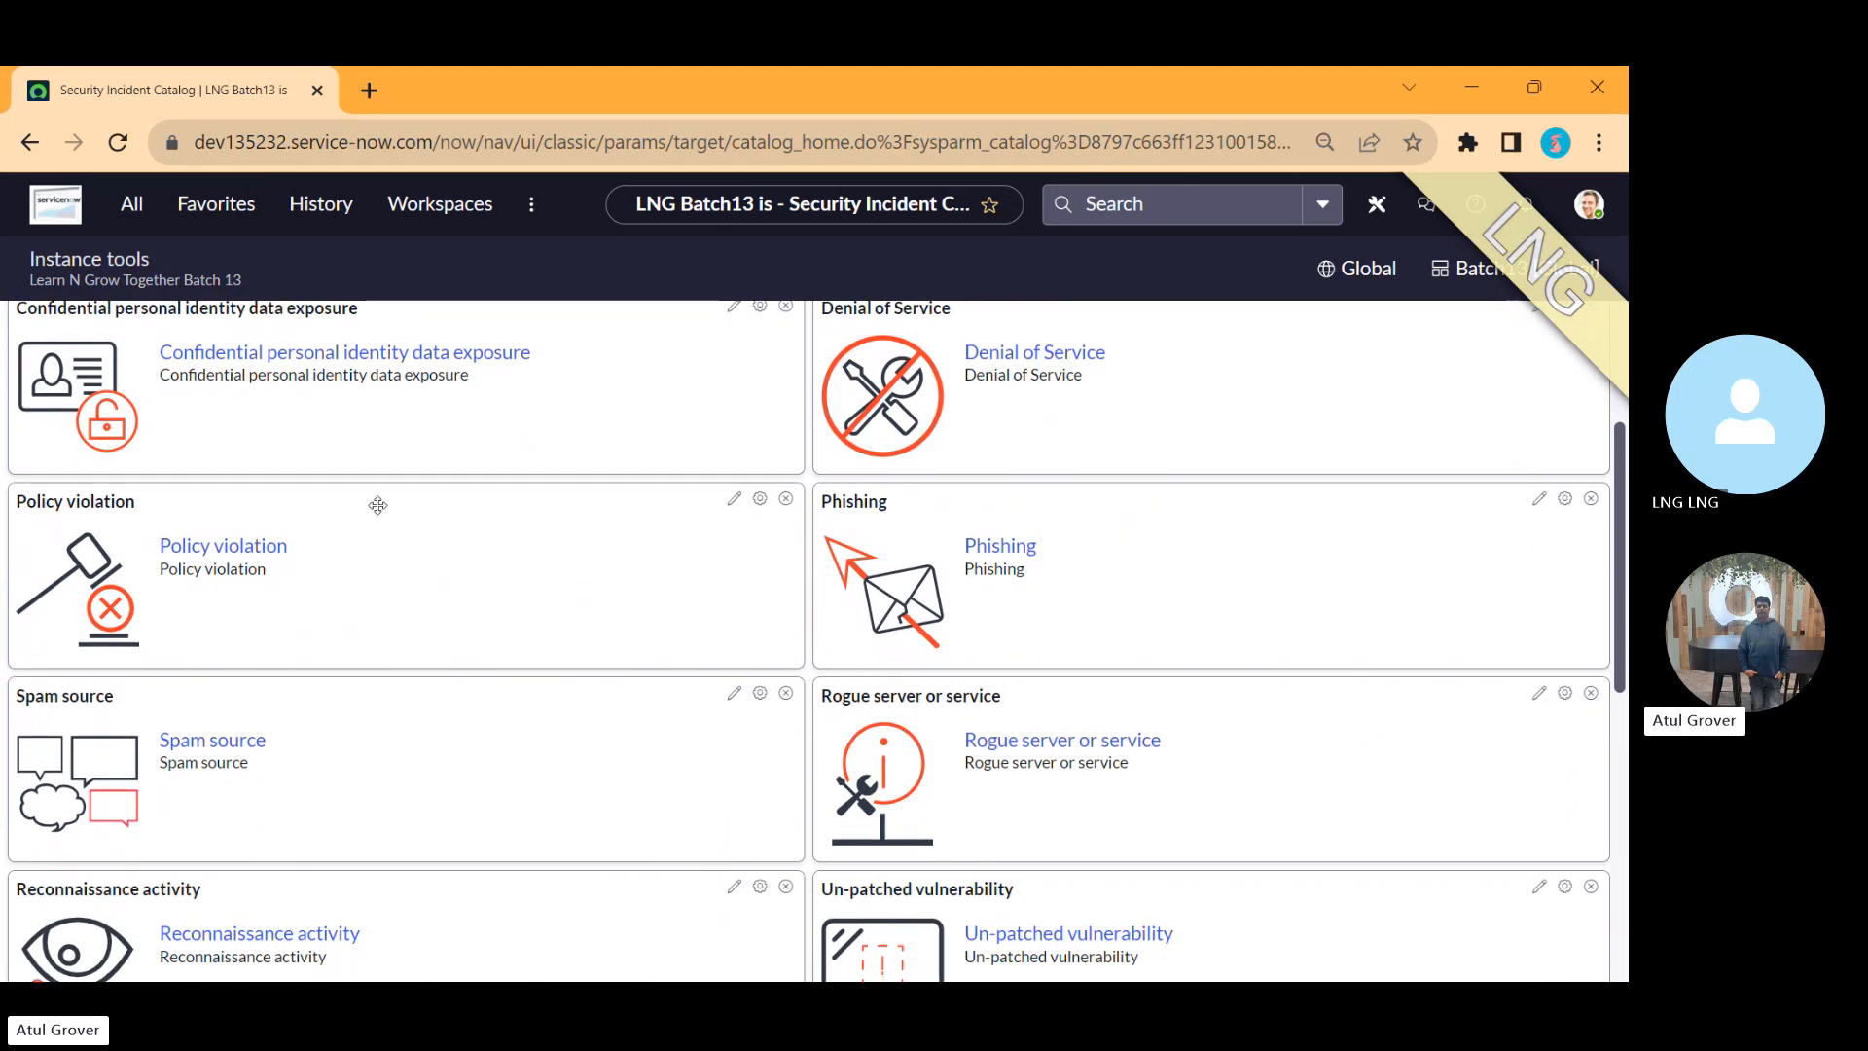
{"action": "left_click", "coordinate": [264, 551]}
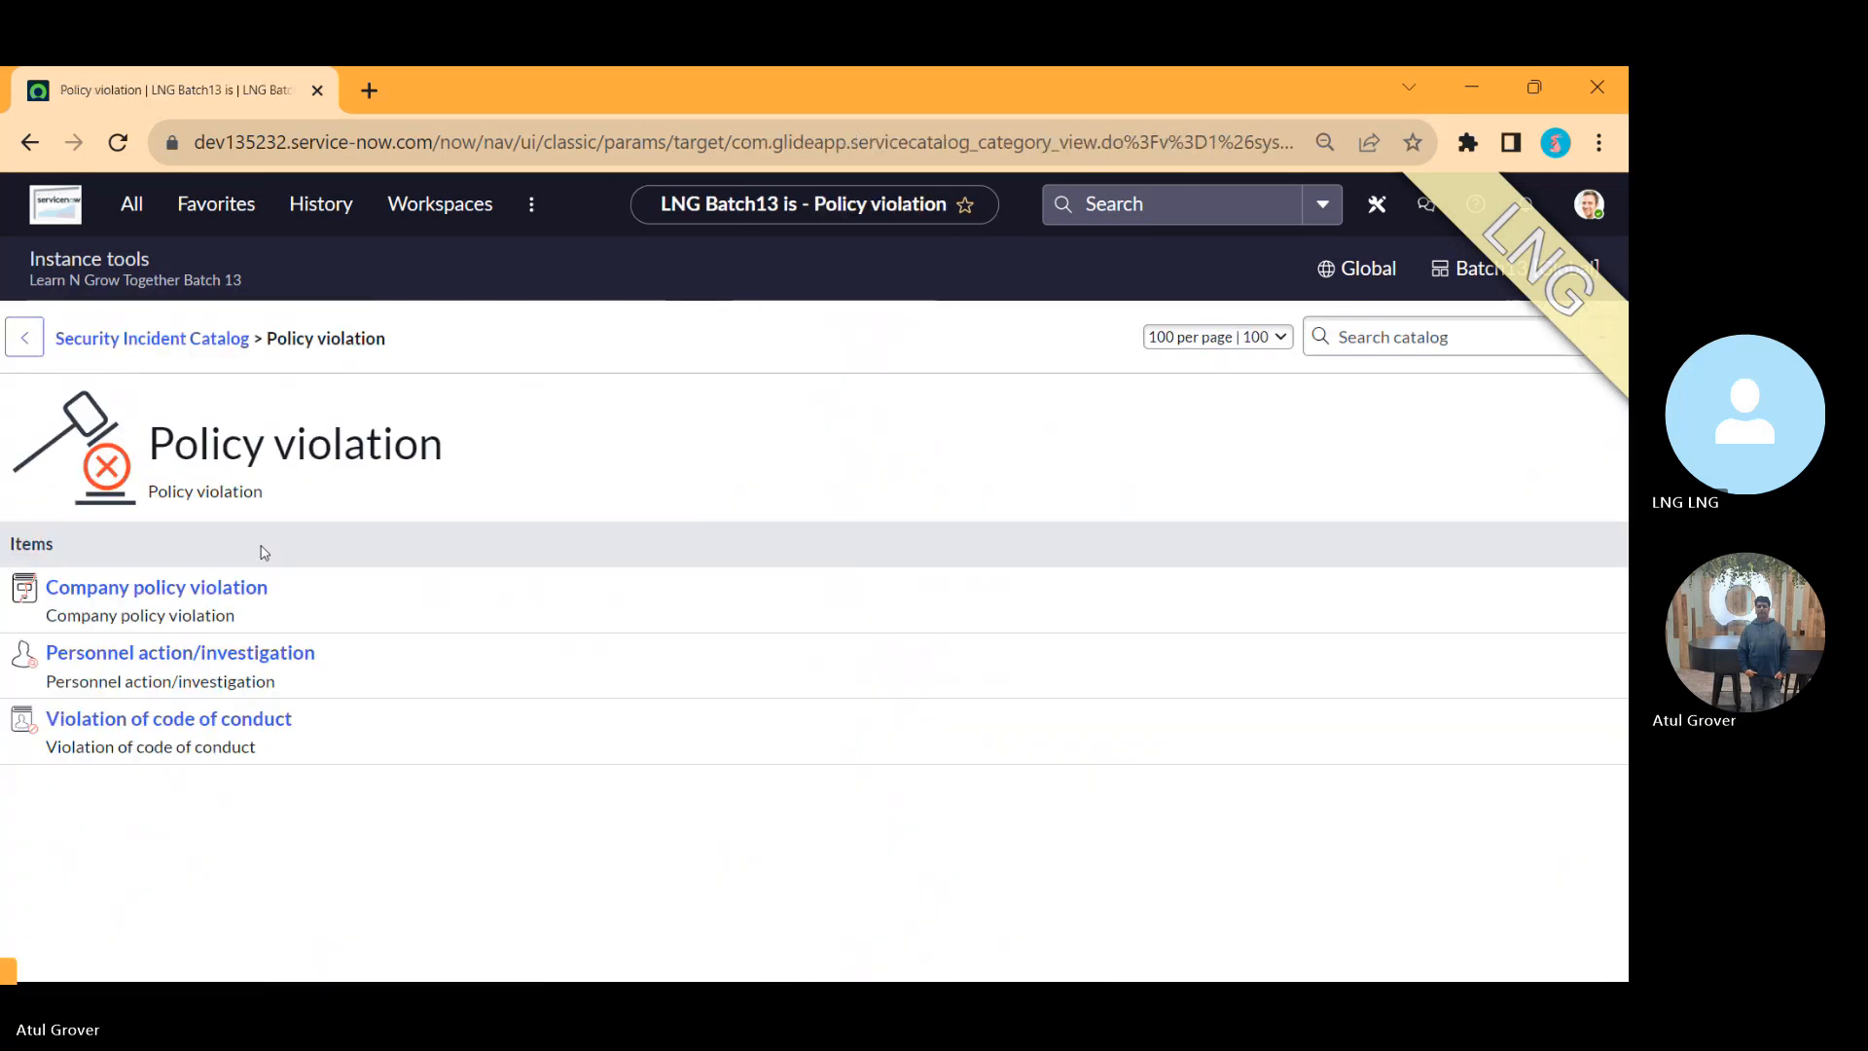
Step: Submit a Company policy violation catalog item with its default values
{"action": "left_click", "coordinate": [191, 591]}
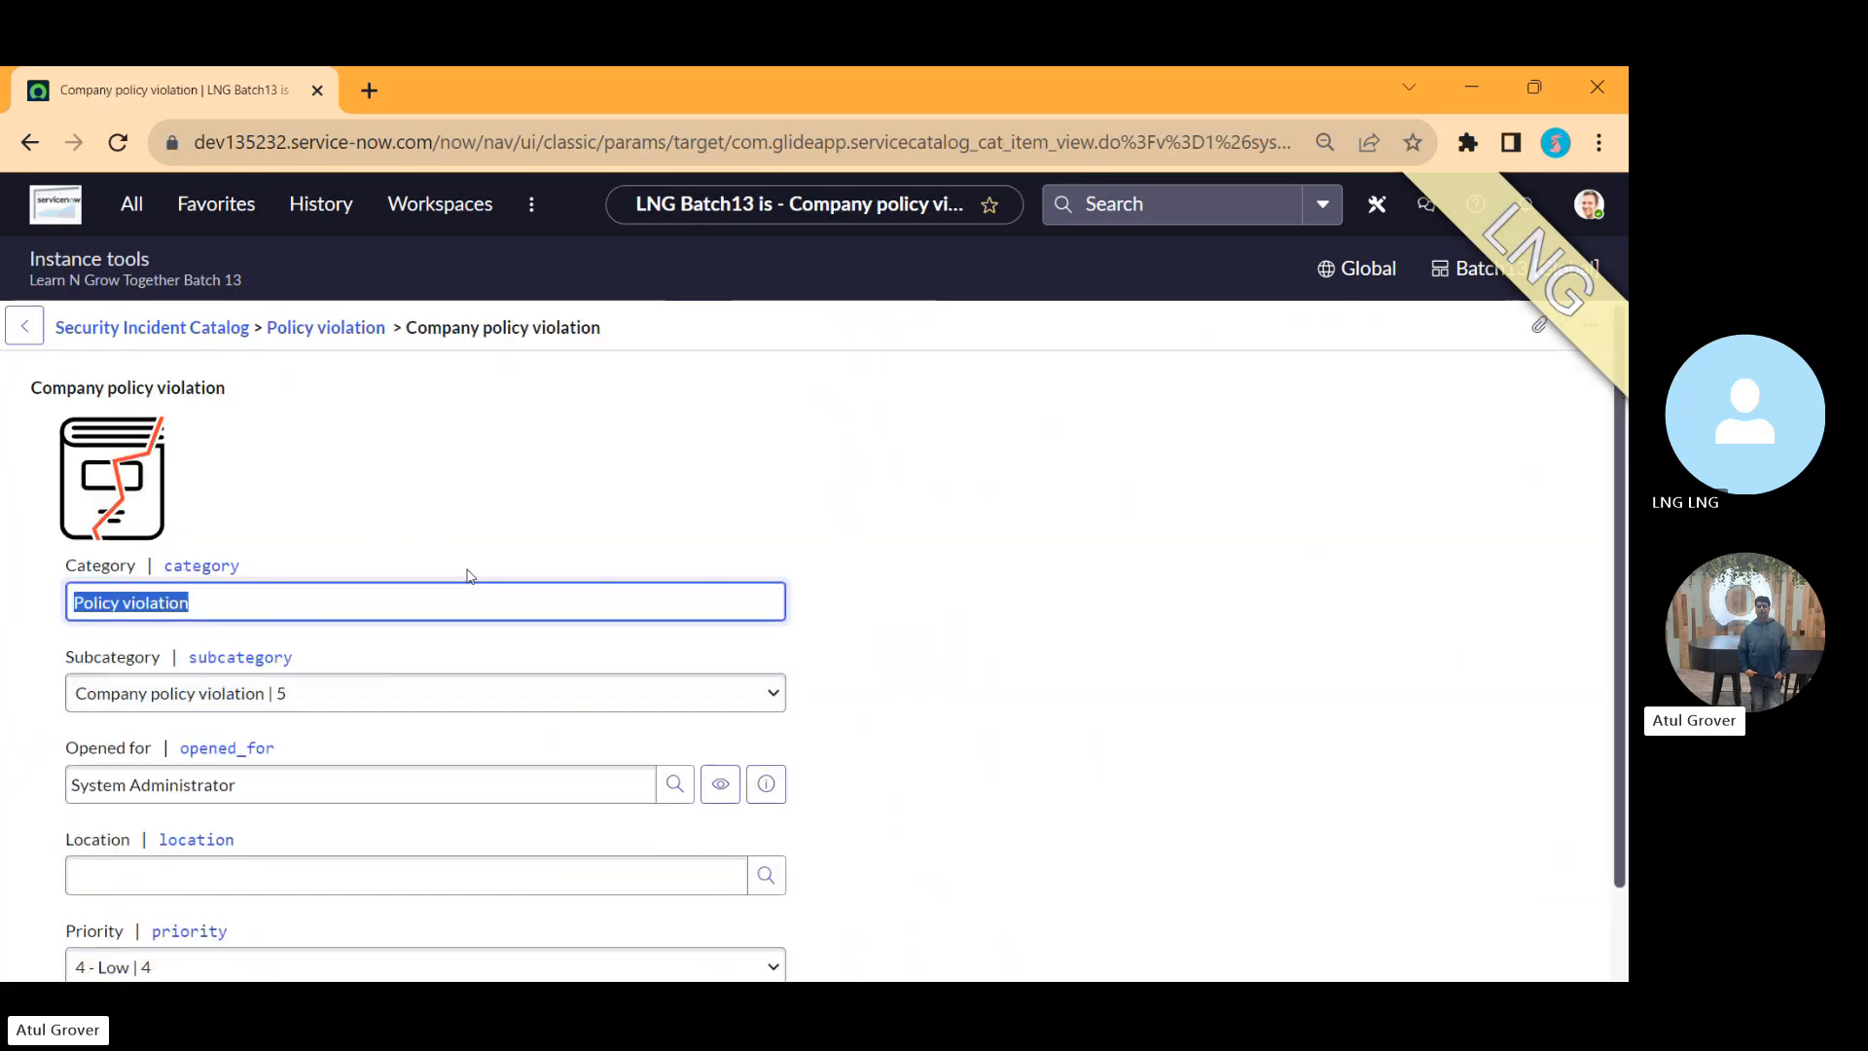
{"action": "scroll", "coordinate": [1618, 696], "scroll_direction": "down", "scroll_amount": 2}
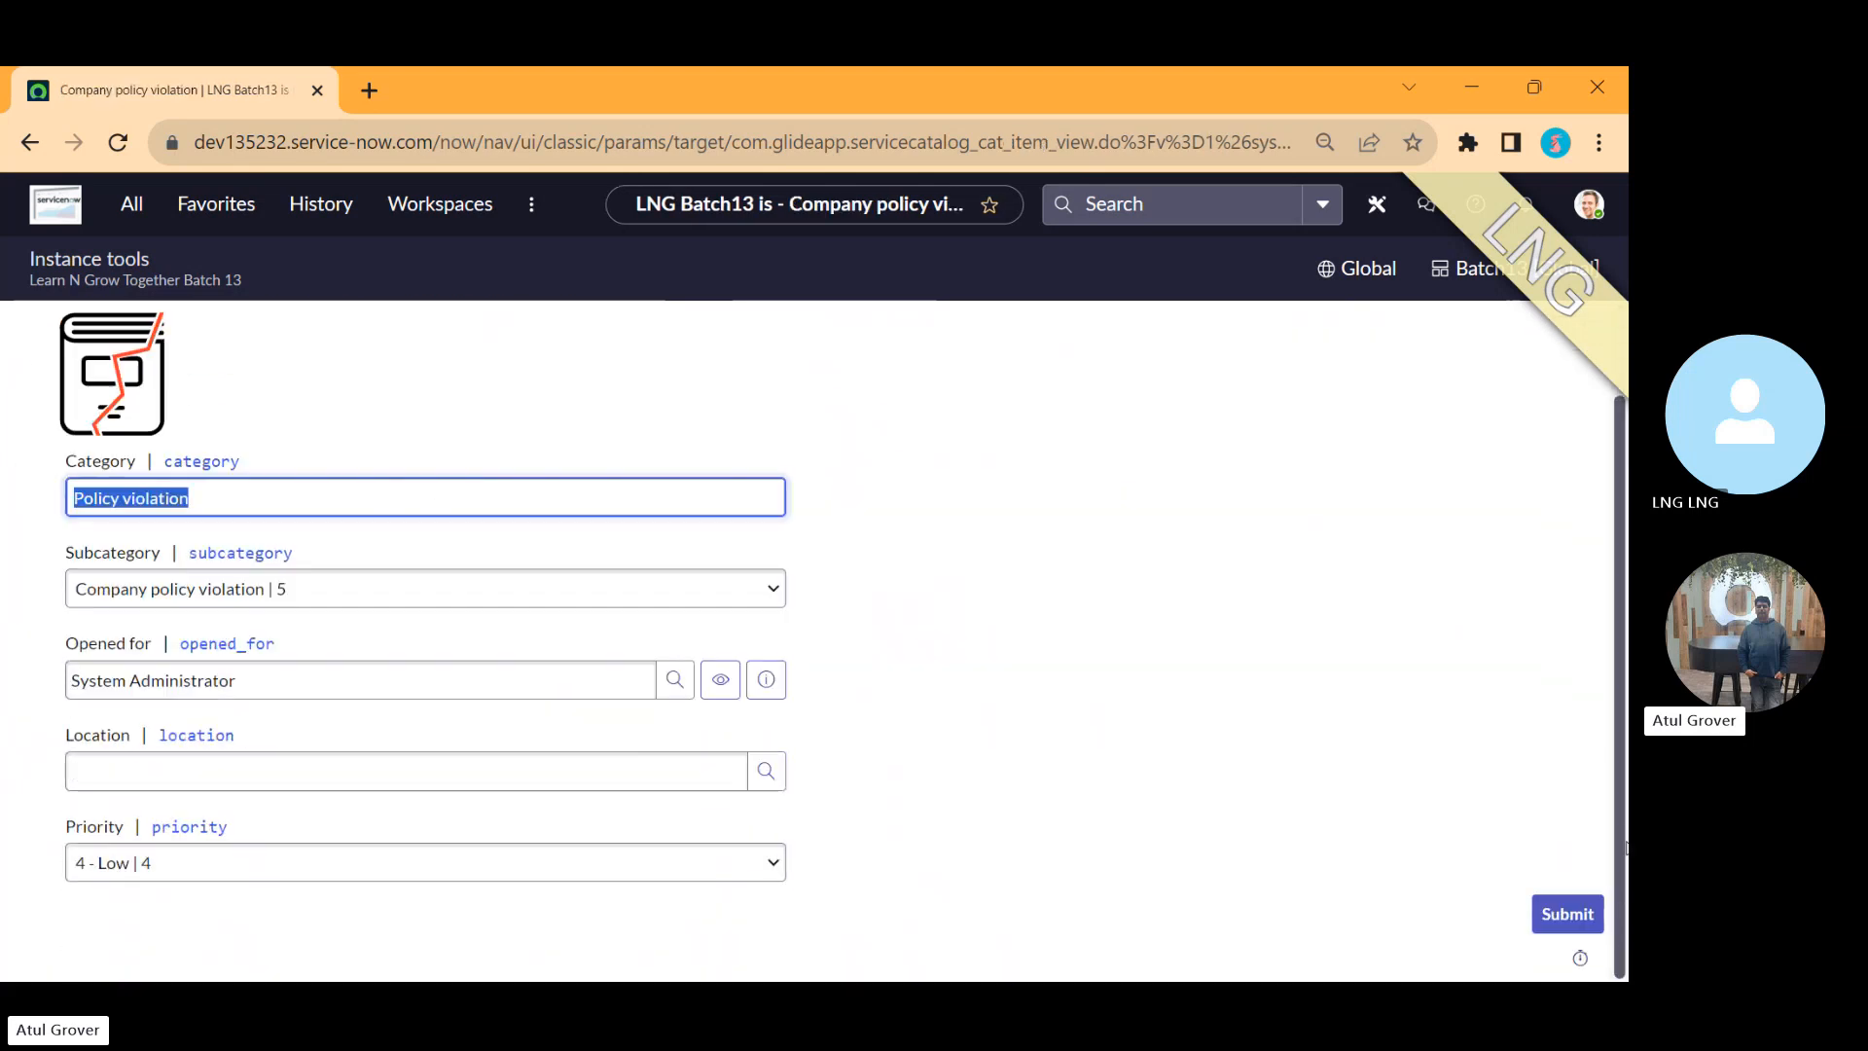
{"action": "left_click", "coordinate": [1567, 915]}
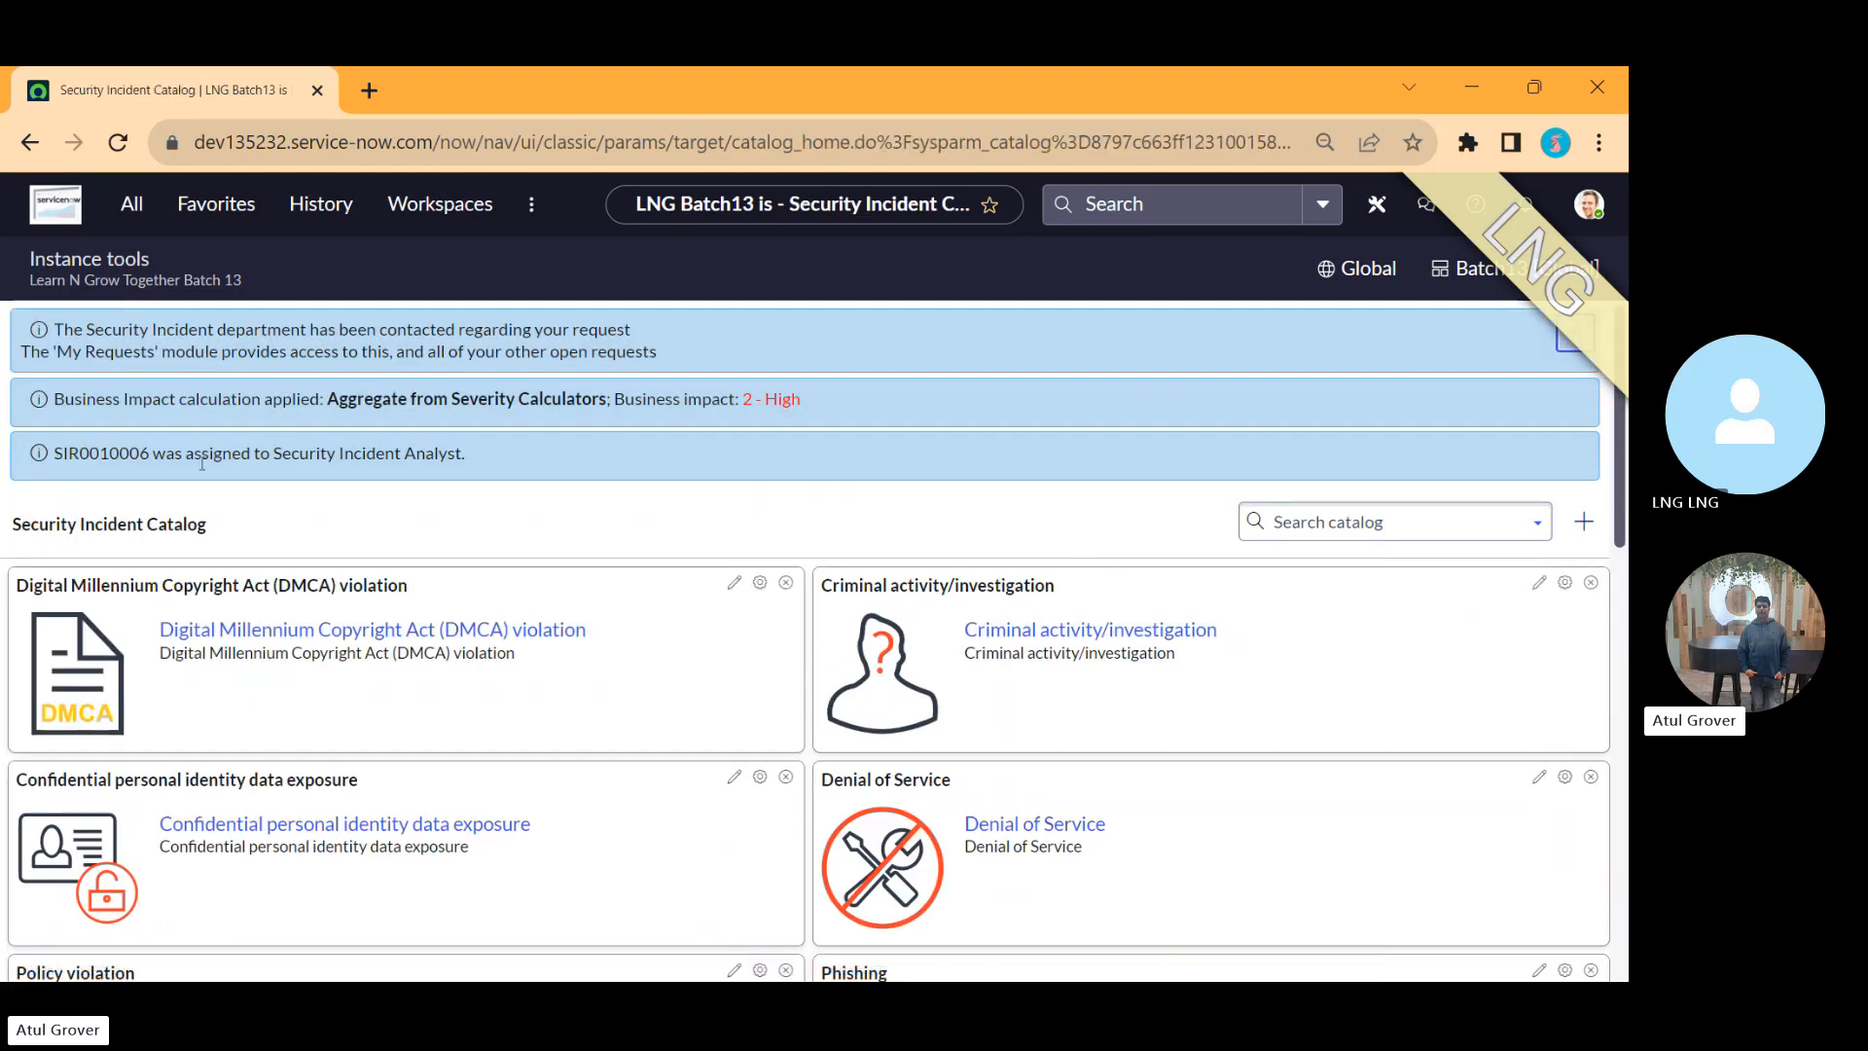
Step: Add the line 'Manual incid Normal' beneath 'Catalog Items 5W-1H' in the note
{"action": "double_click", "coordinate": [112, 453]}
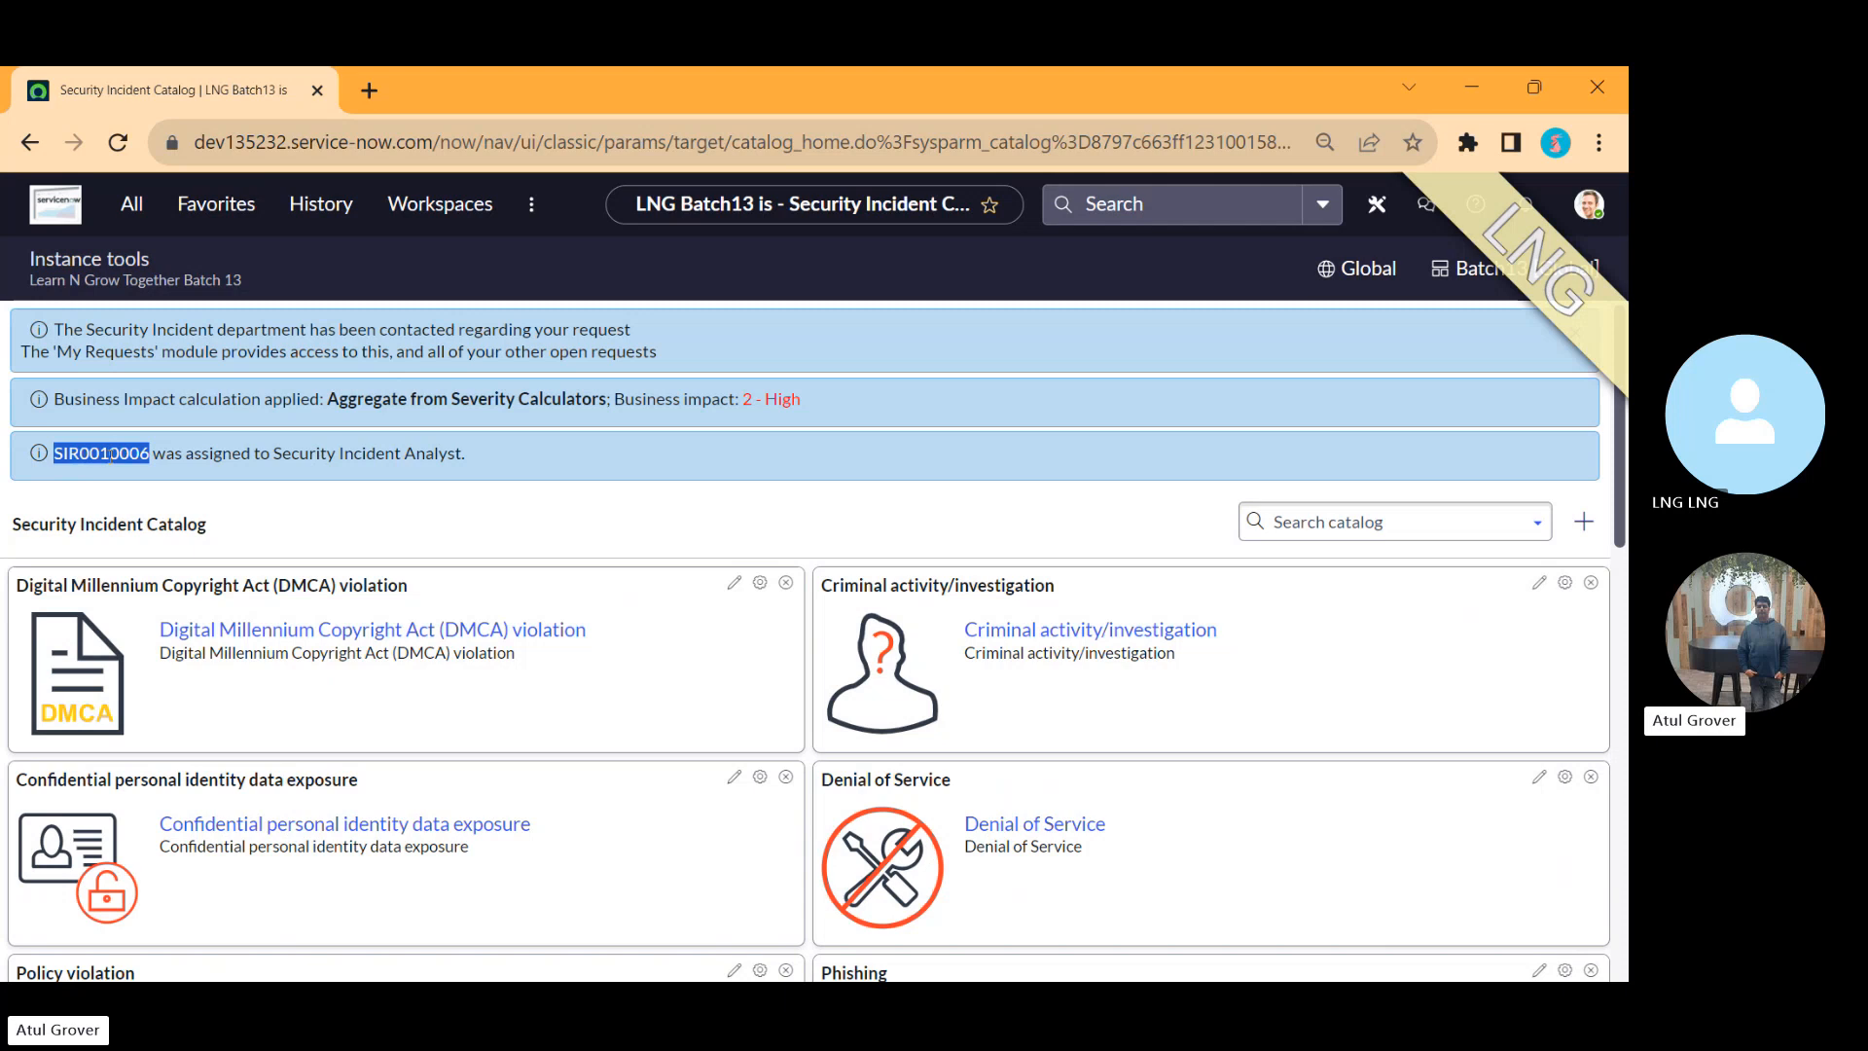
{"action": "key", "text": "alt+Tab"}
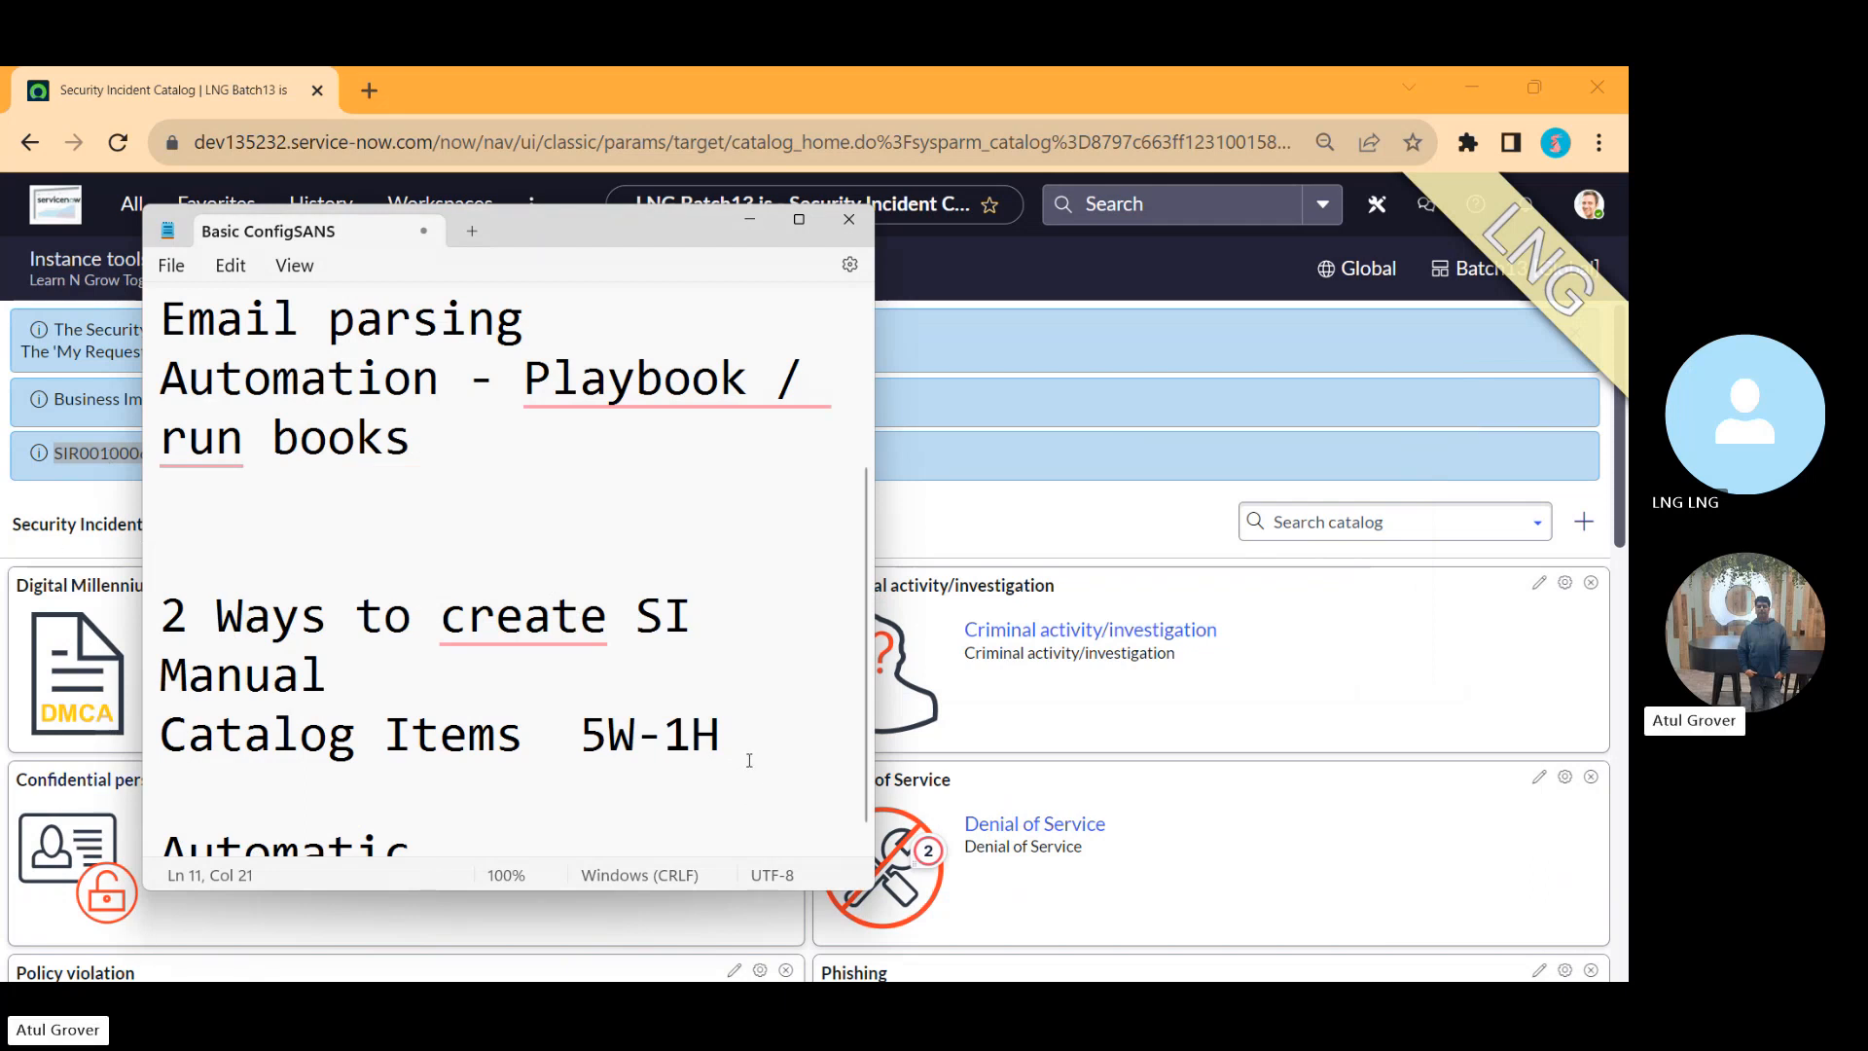
{"action": "key", "text": "Return"}
{"action": "type", "text": "Manul"}
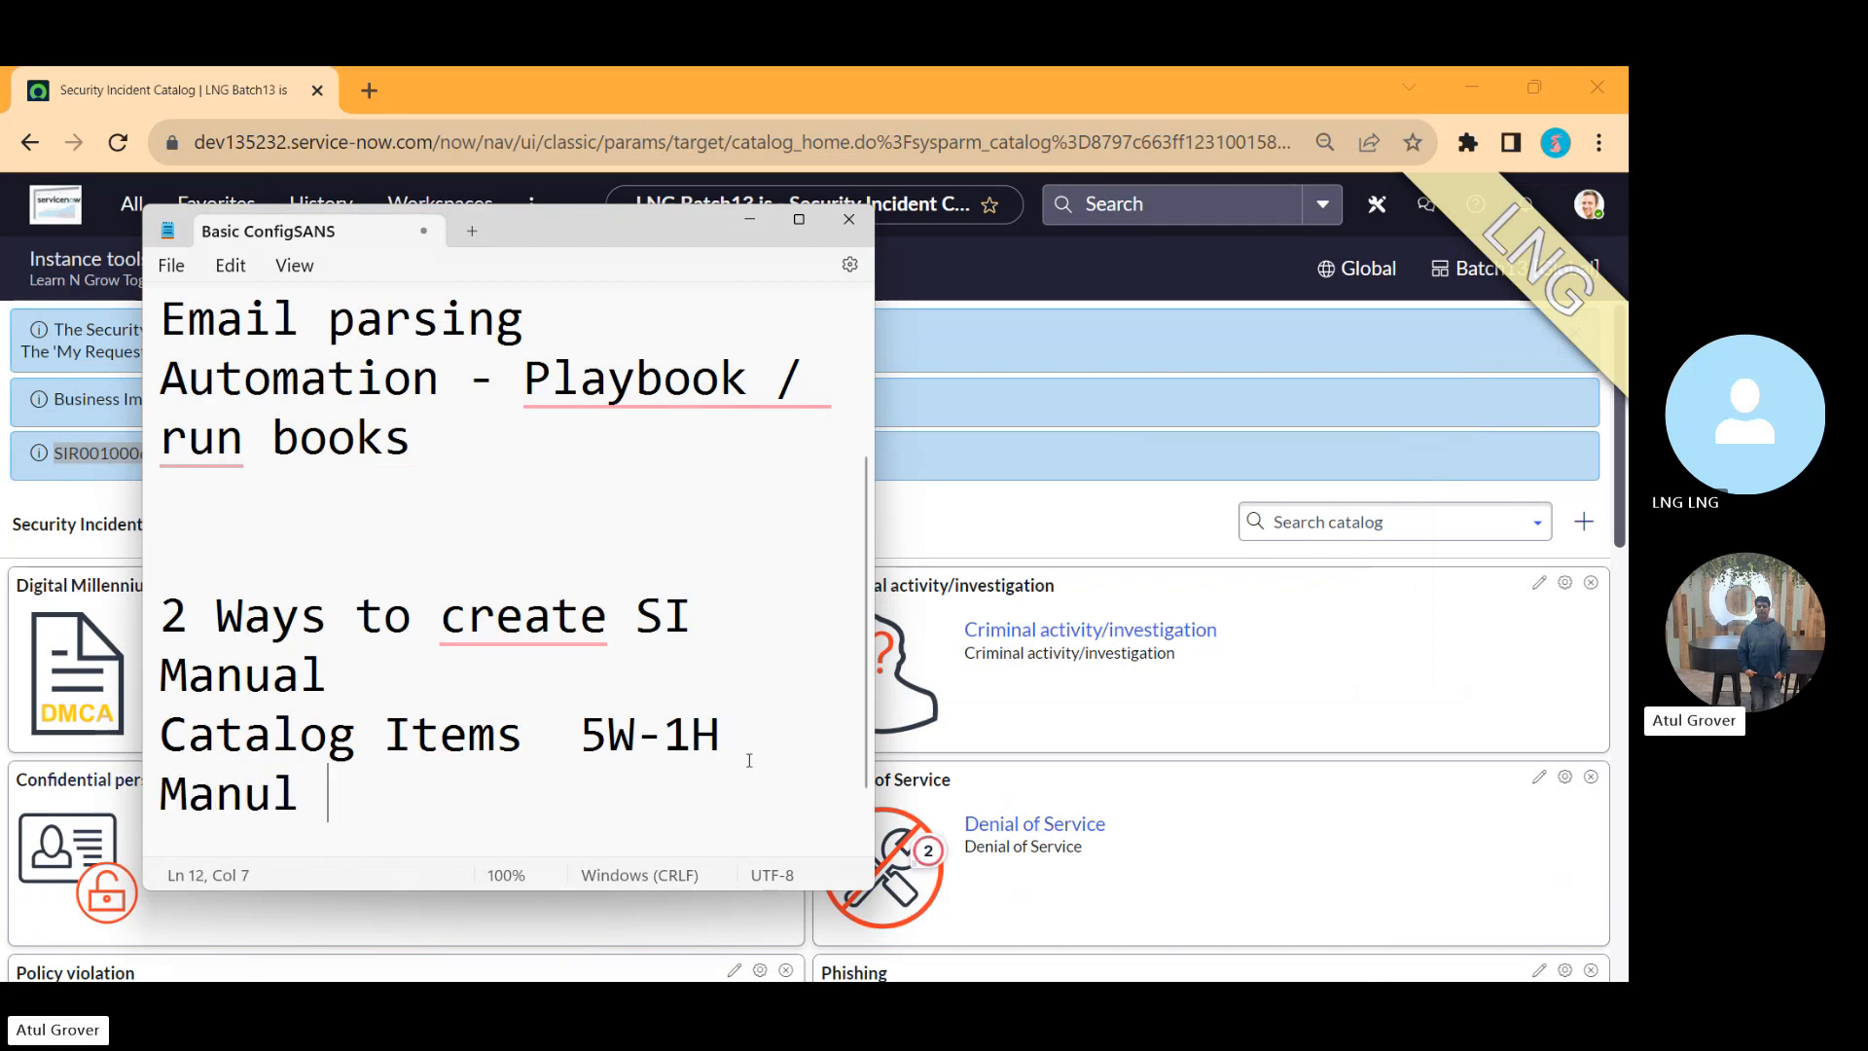
{"action": "key", "text": "BackSpace"}
{"action": "key", "text": "BackSpace"}
{"action": "type", "text": "al incid "}
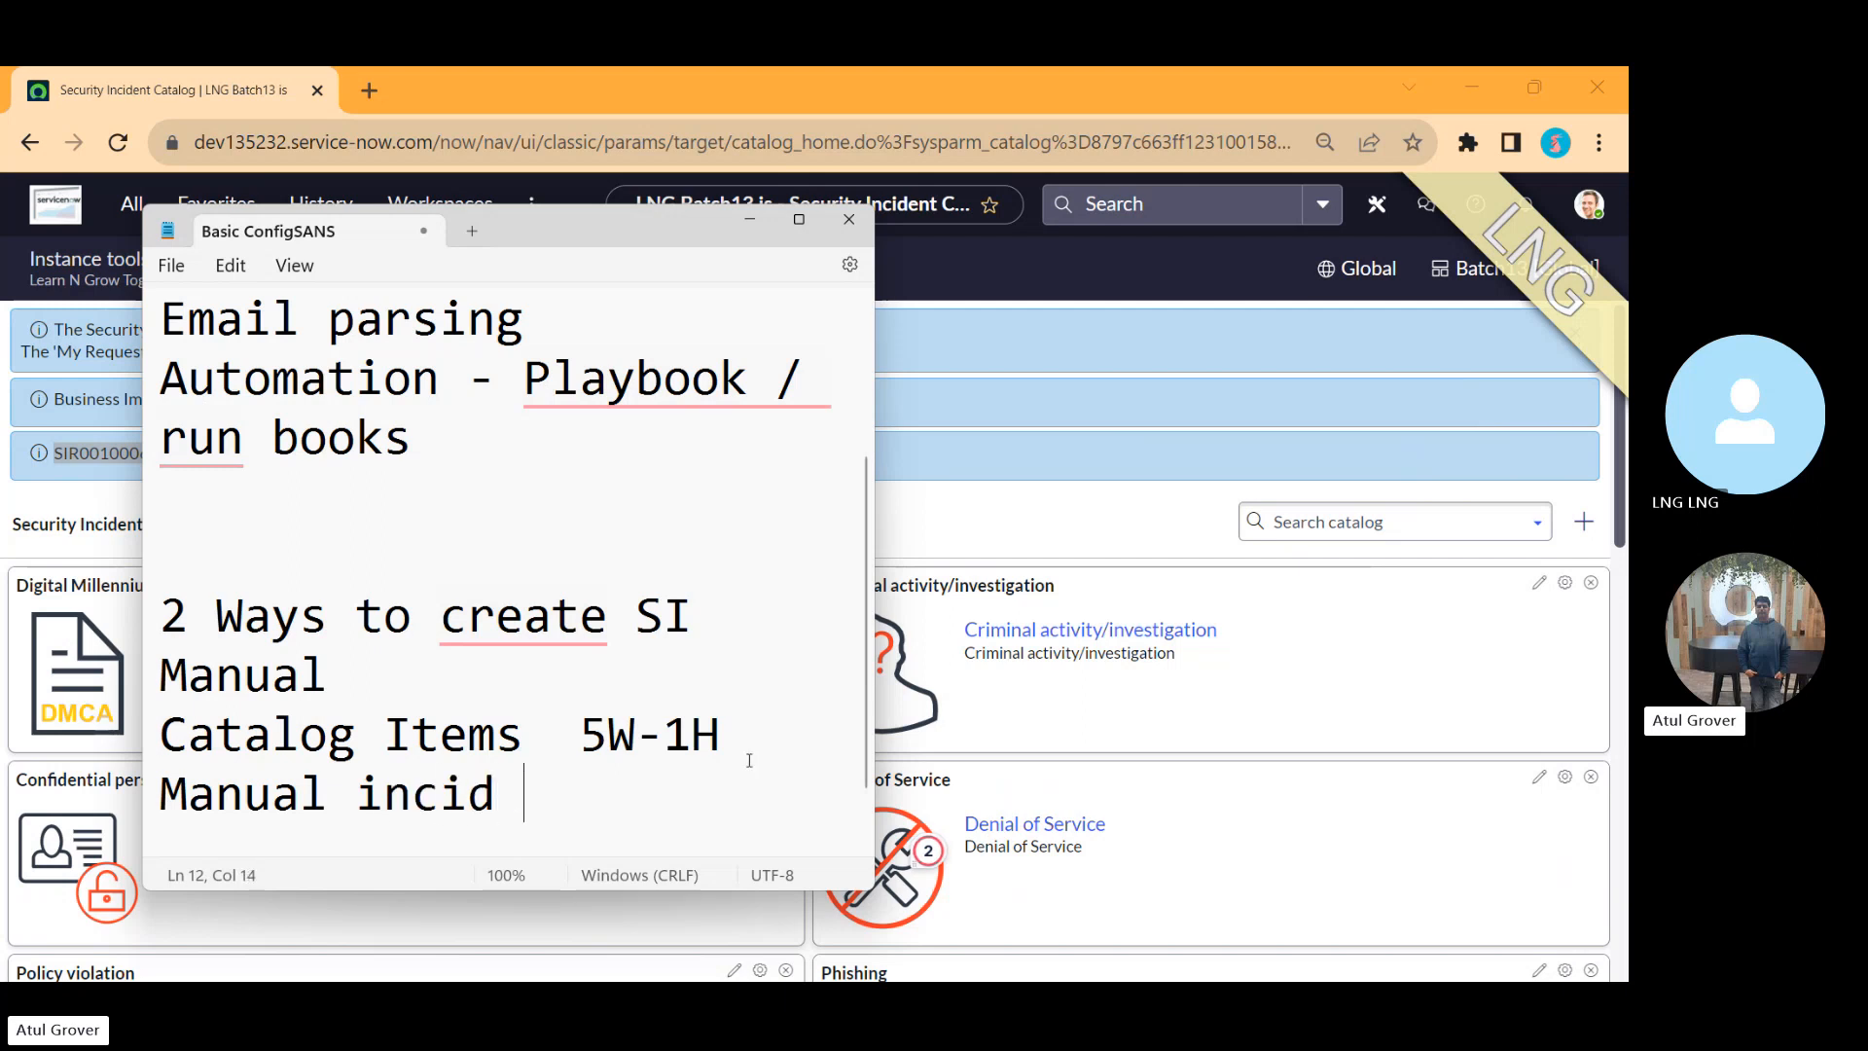
{"action": "type", "text": " Normal"}
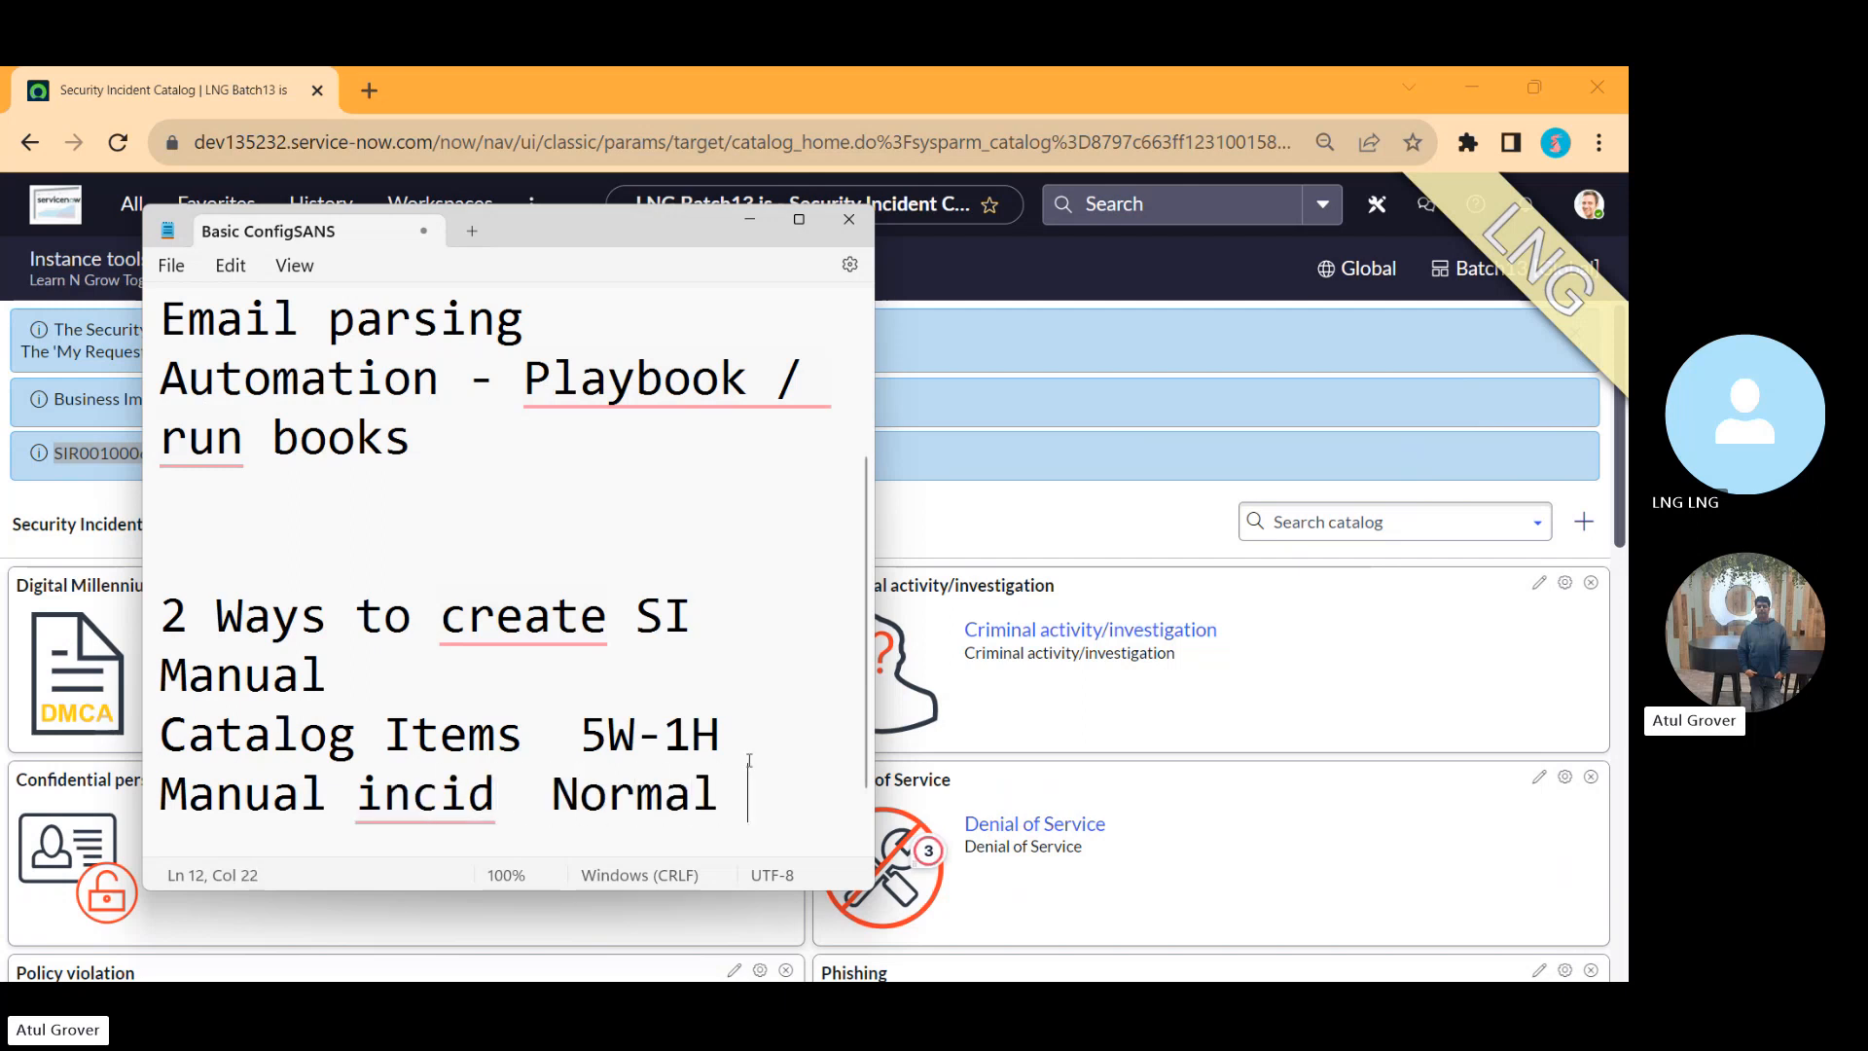
{"action": "left_click", "coordinate": [749, 219]}
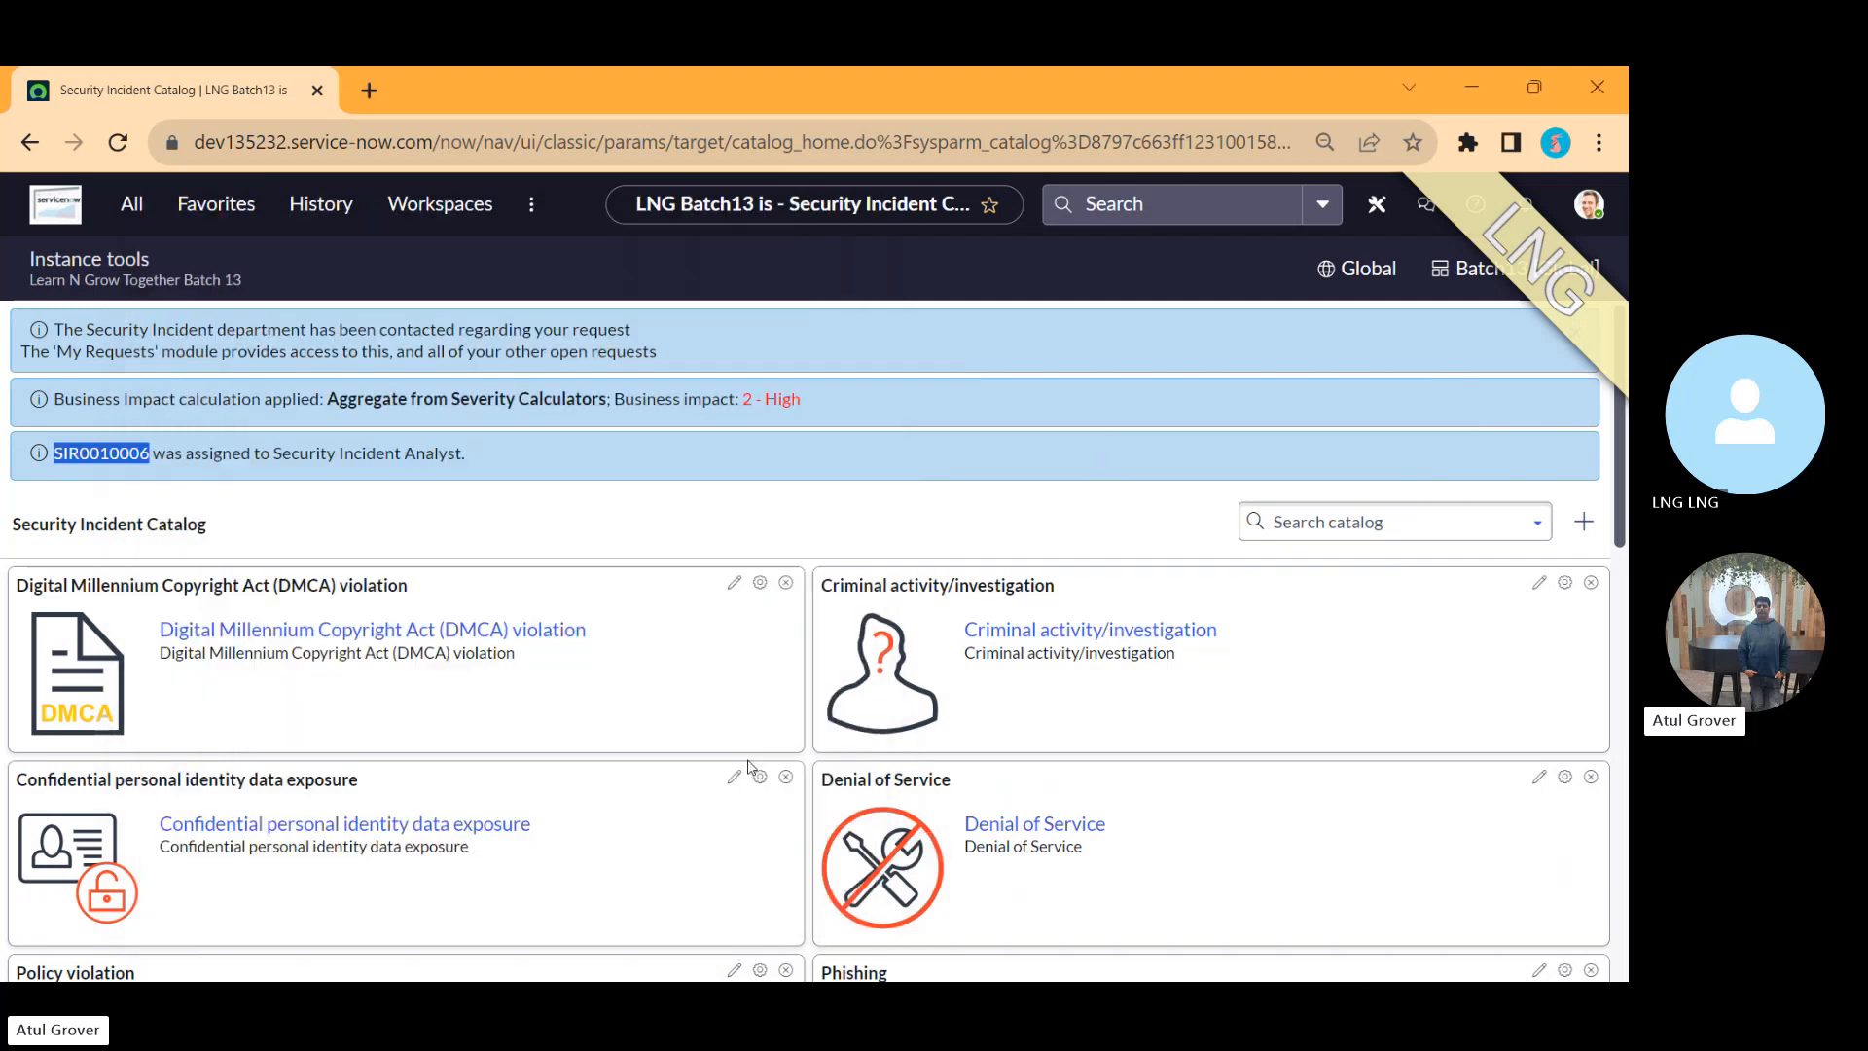
Step: Open the open incidents list and the INC0010013 incident record
{"action": "left_click", "coordinate": [121, 204]}
{"action": "key", "text": "BackSpace"}
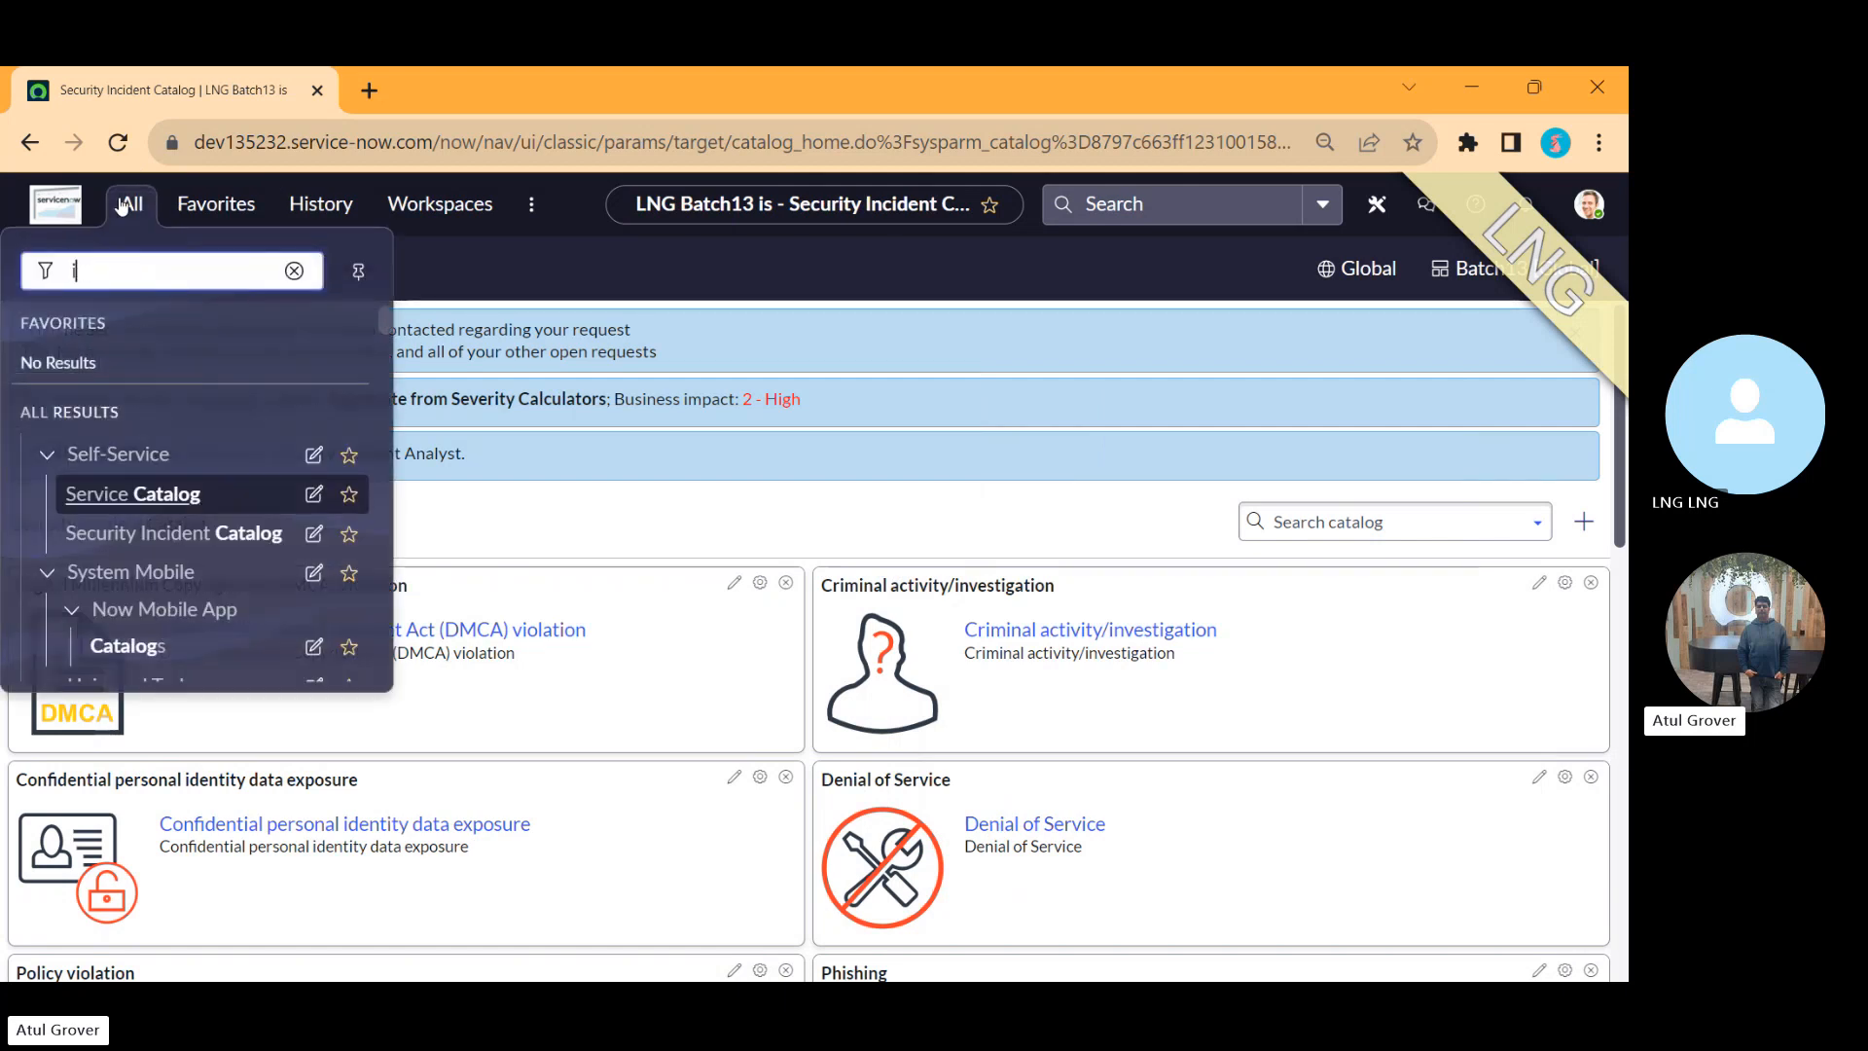
{"action": "type", "text": "inciden"}
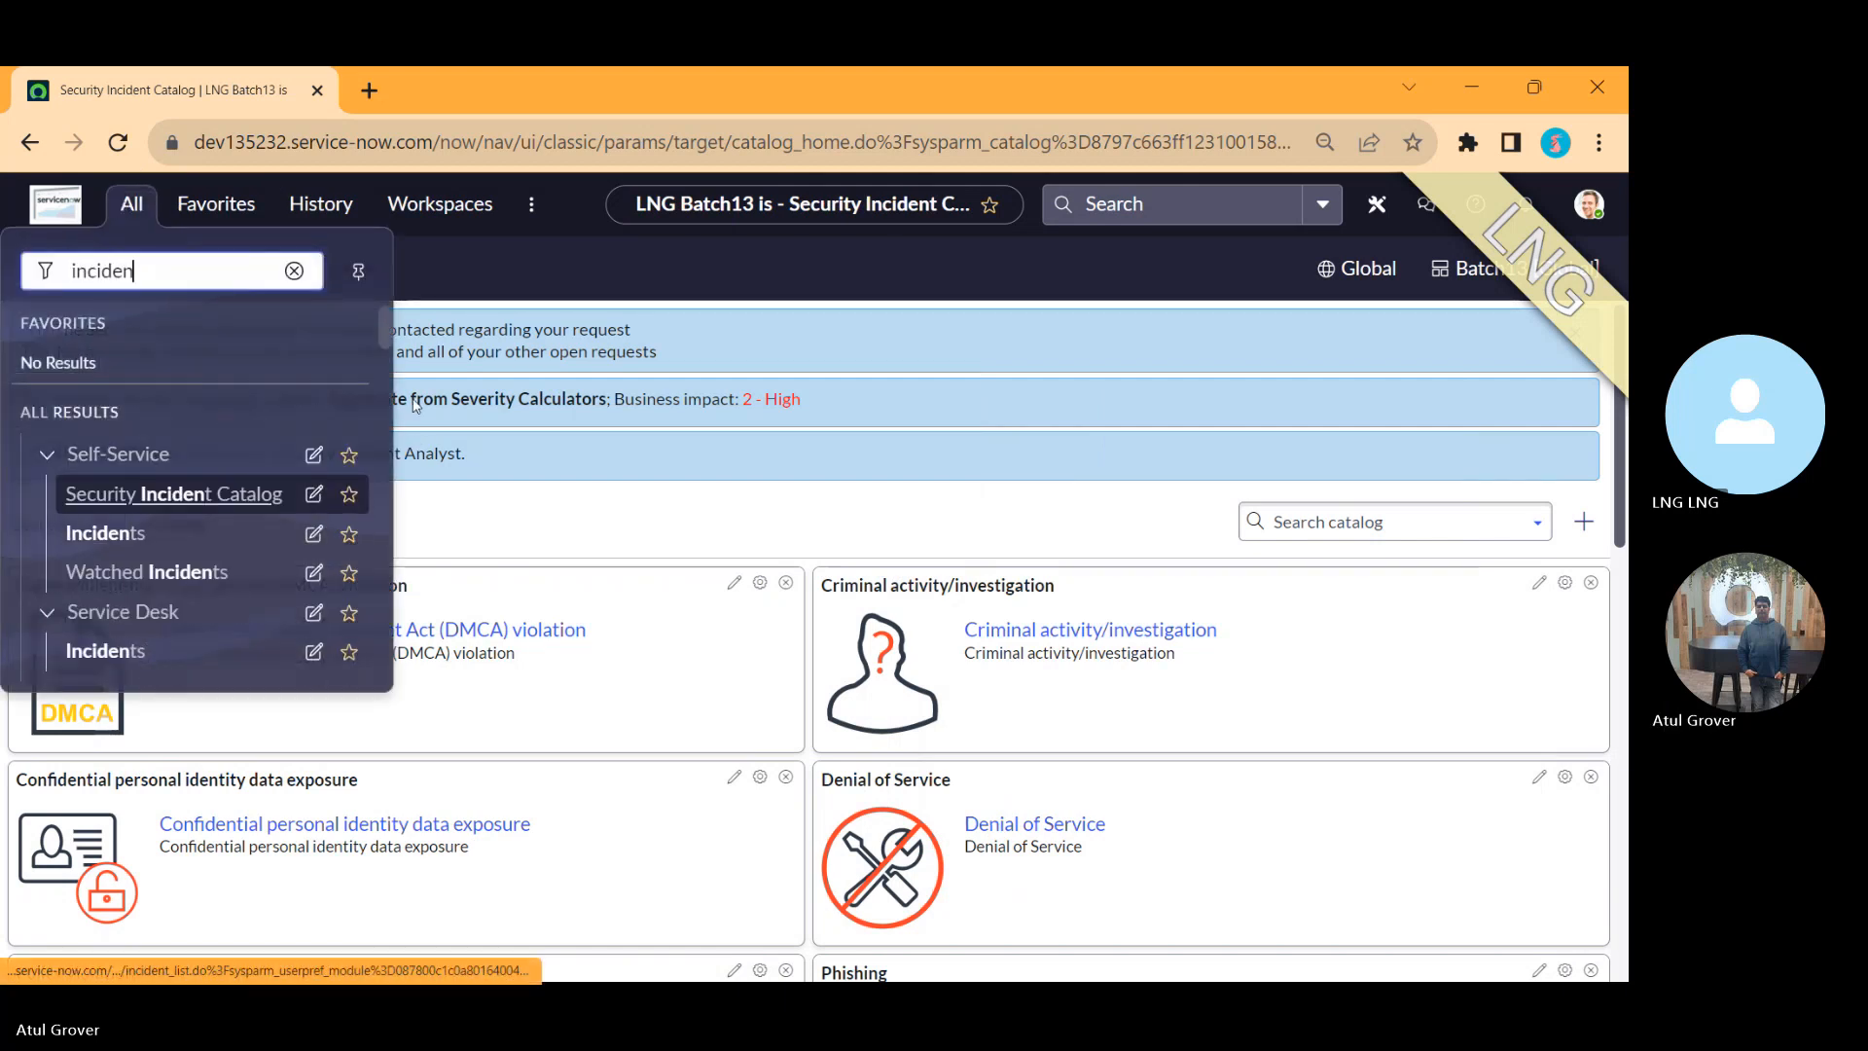
{"action": "left_click_drag", "start_coordinate": [380, 325], "coordinate": [379, 365]}
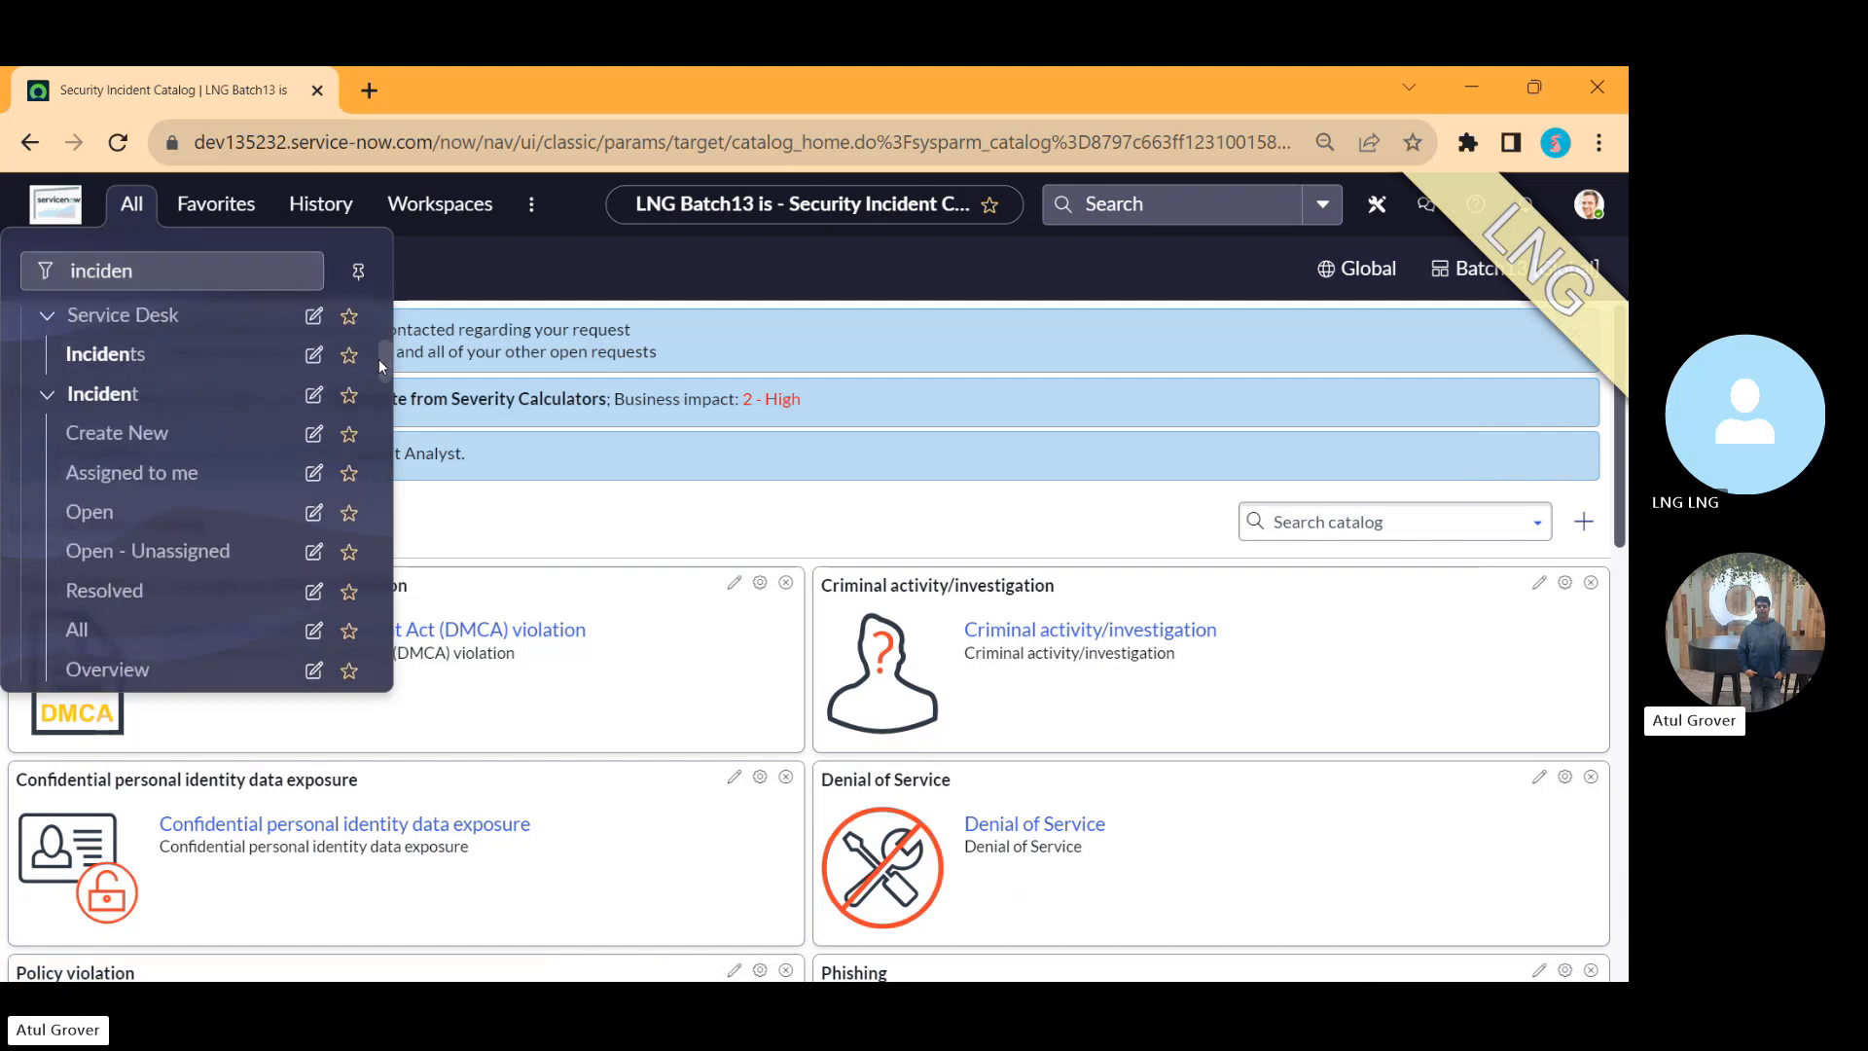
{"action": "left_click", "coordinate": [85, 512]}
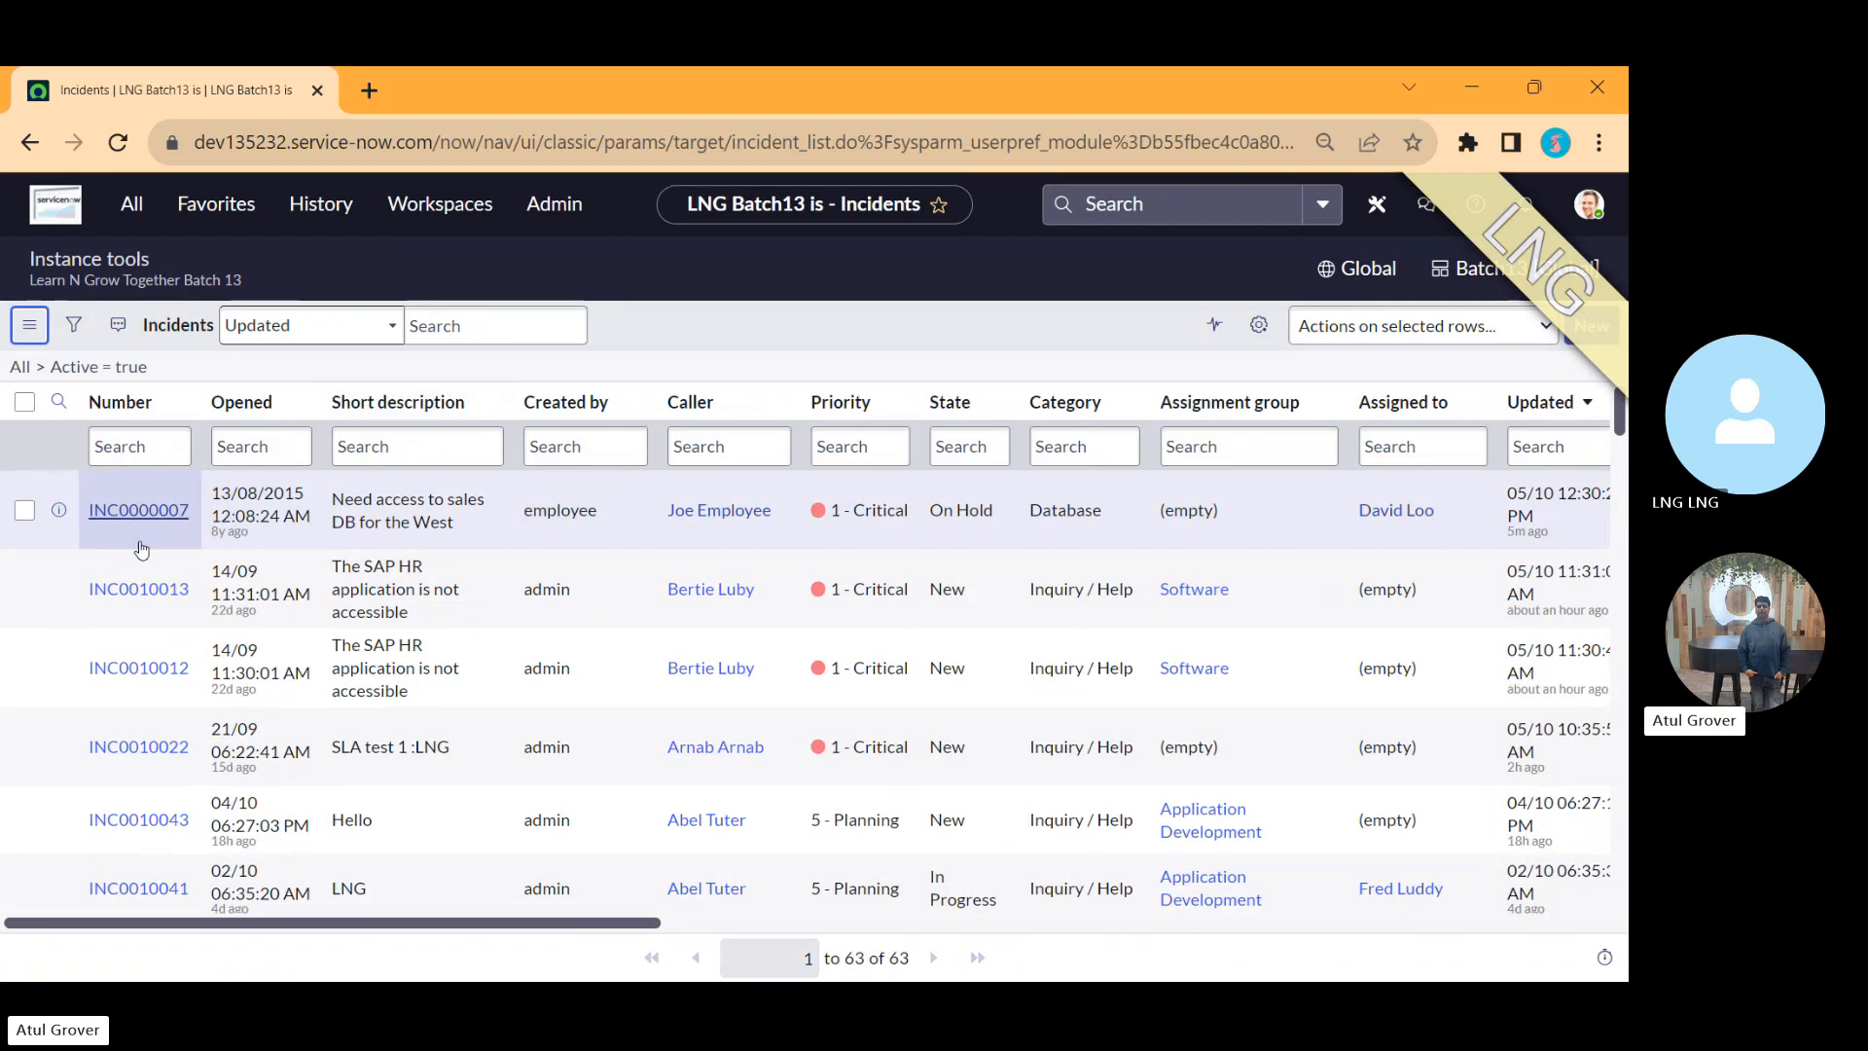
{"action": "left_click", "coordinate": [137, 609]}
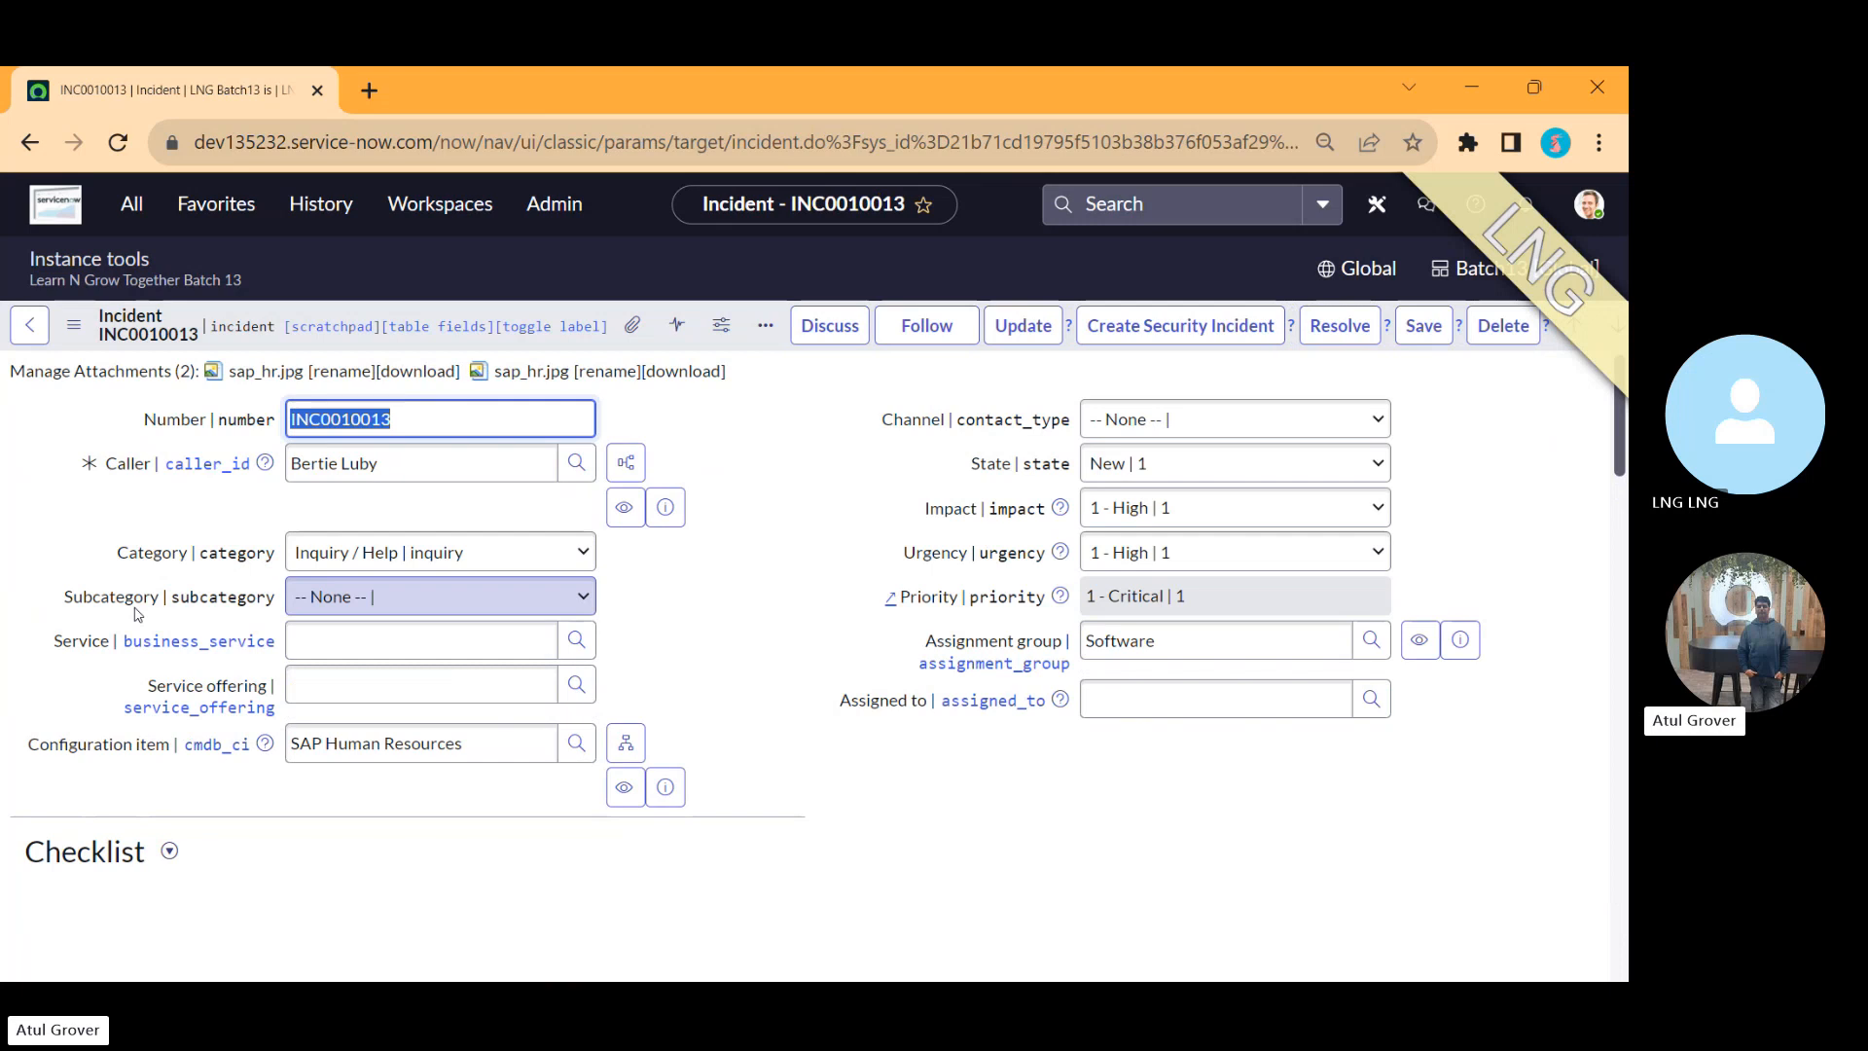
Step: Create a security incident from this incident and open the newly created security incident record
{"action": "left_click", "coordinate": [1173, 334]}
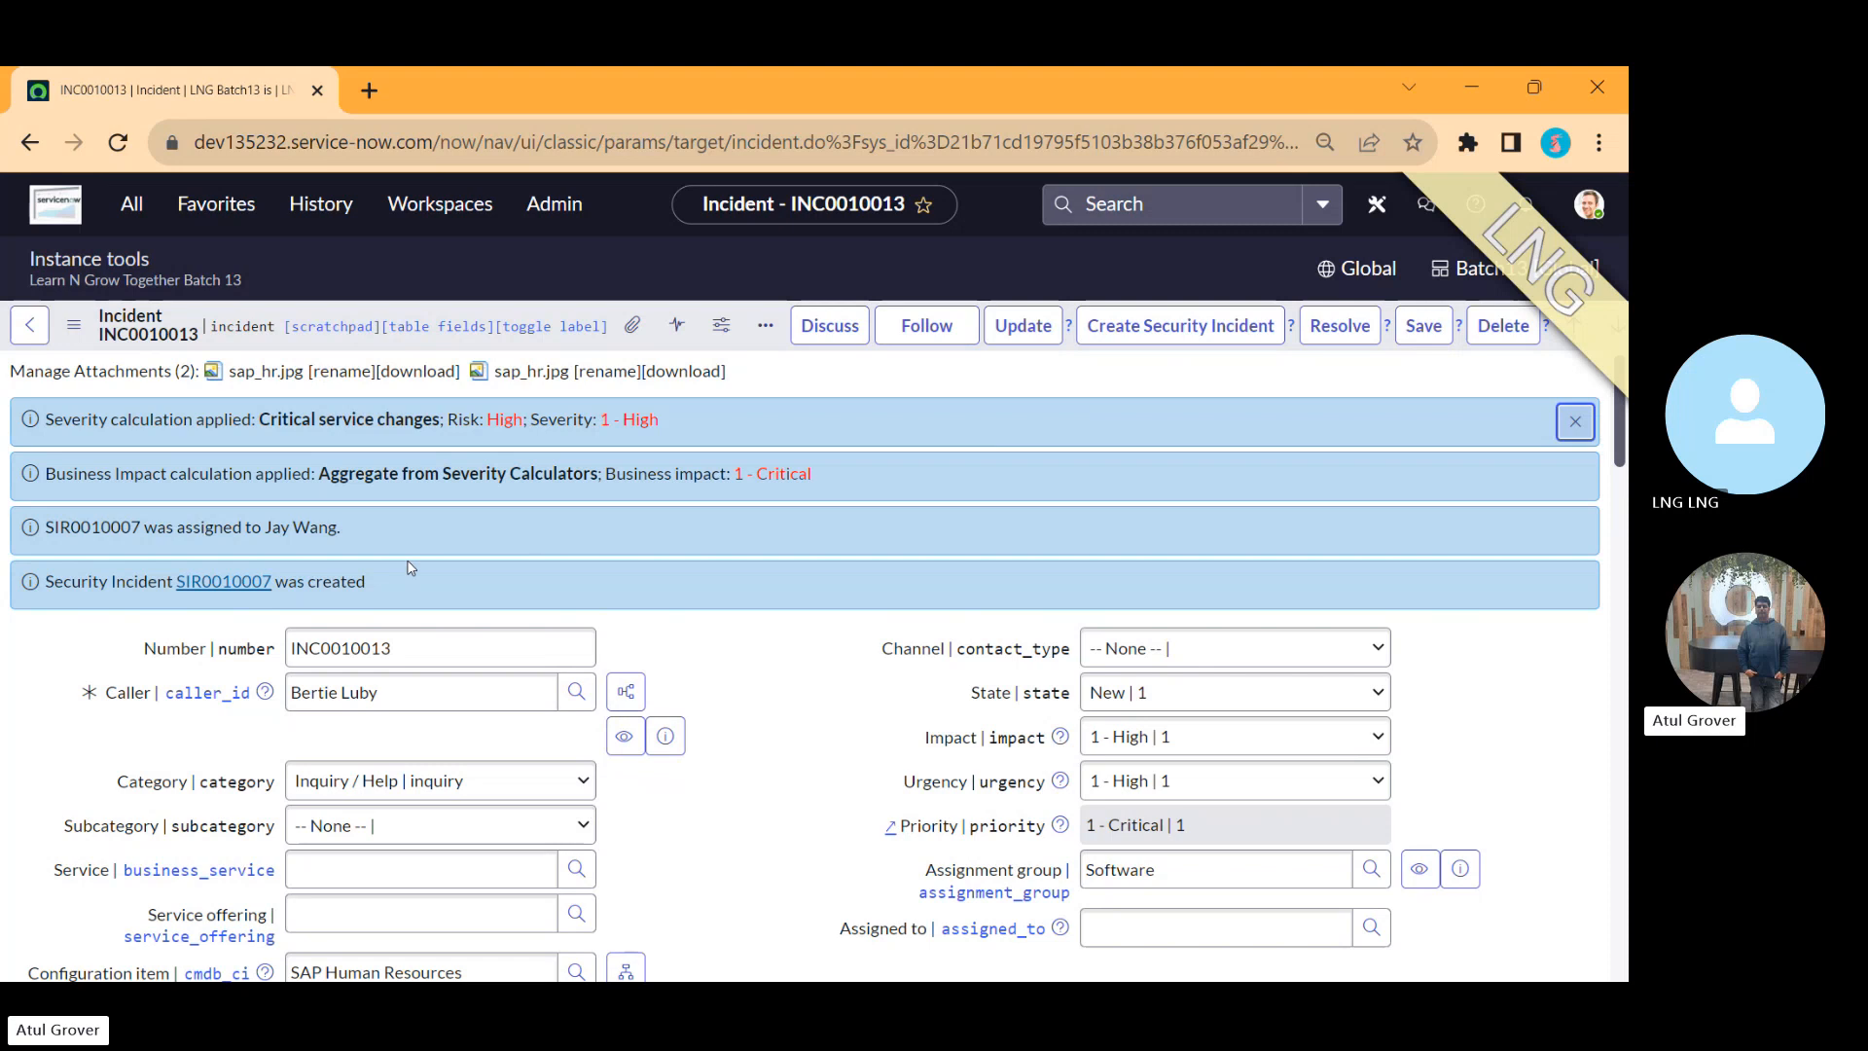
{"action": "left_click", "coordinate": [222, 584]}
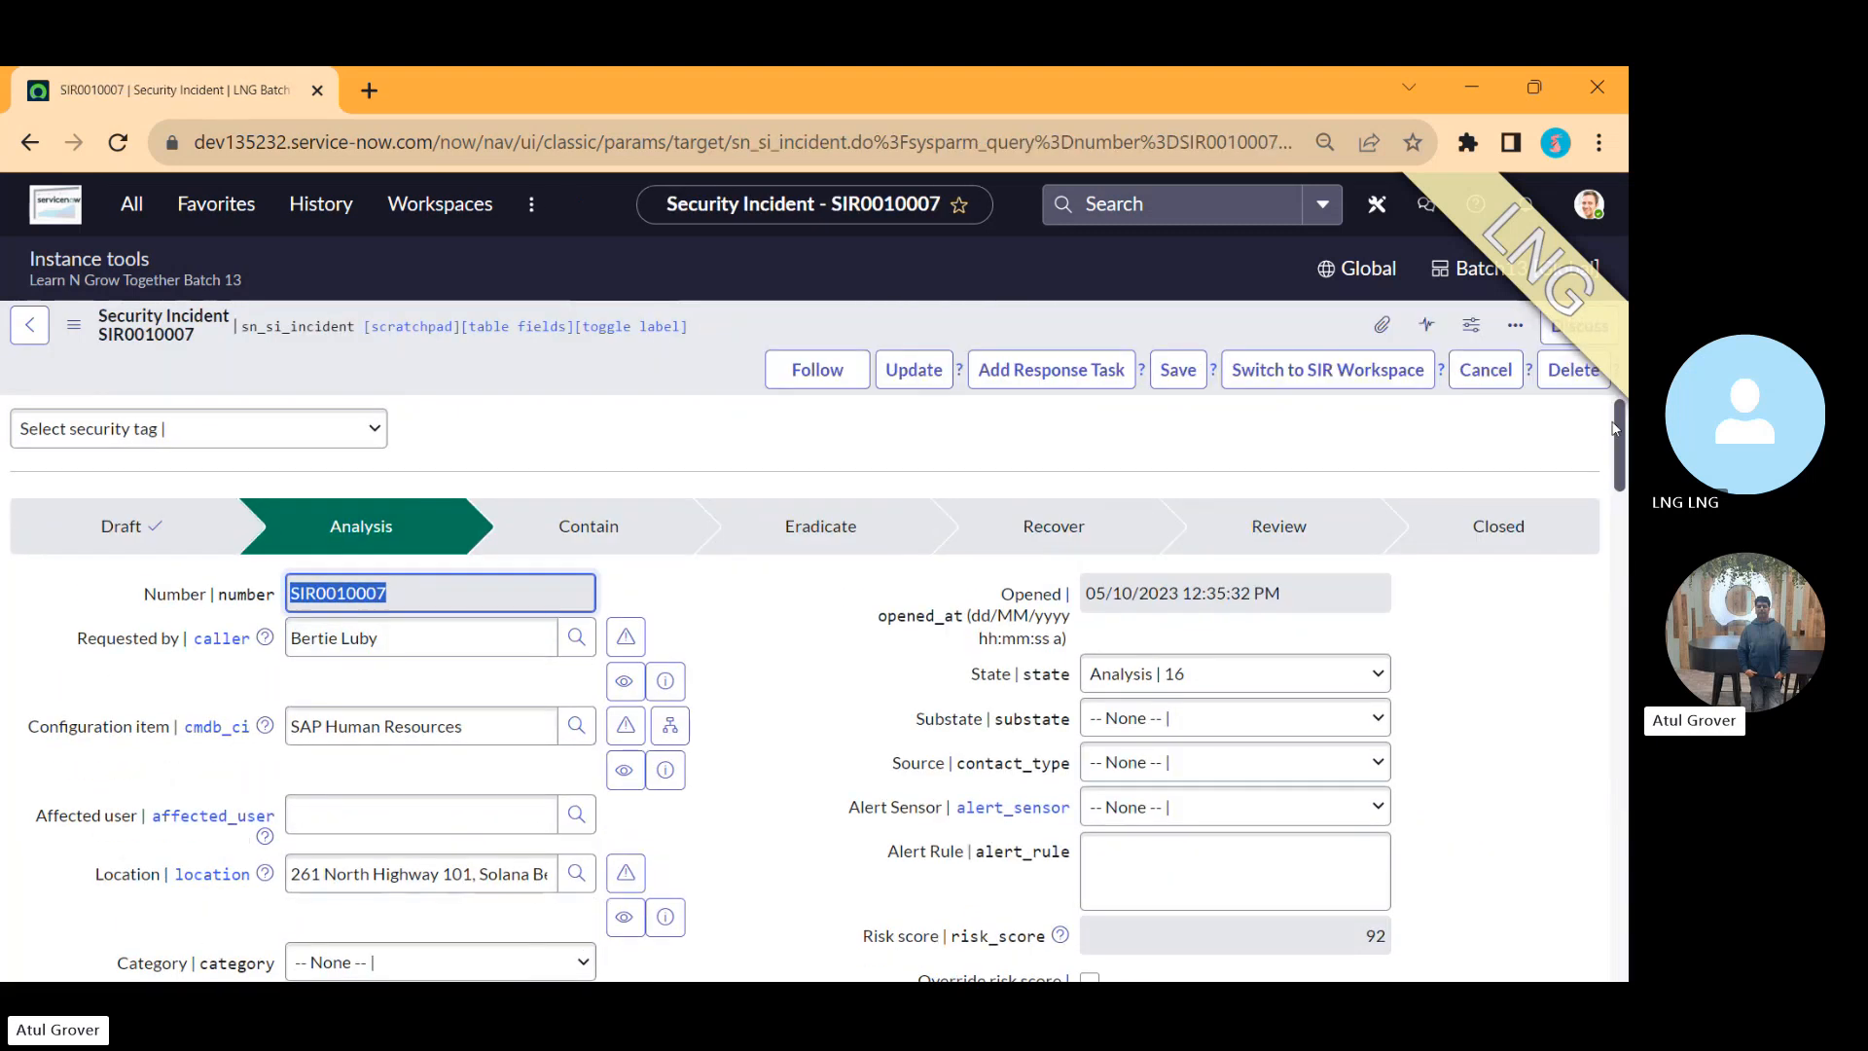
Step: Review the security incident's activity history and its Related Records, MITRE ATT&CK Card and Restriction tabs
{"action": "left_click_drag", "start_coordinate": [1621, 435], "coordinate": [1623, 818]}
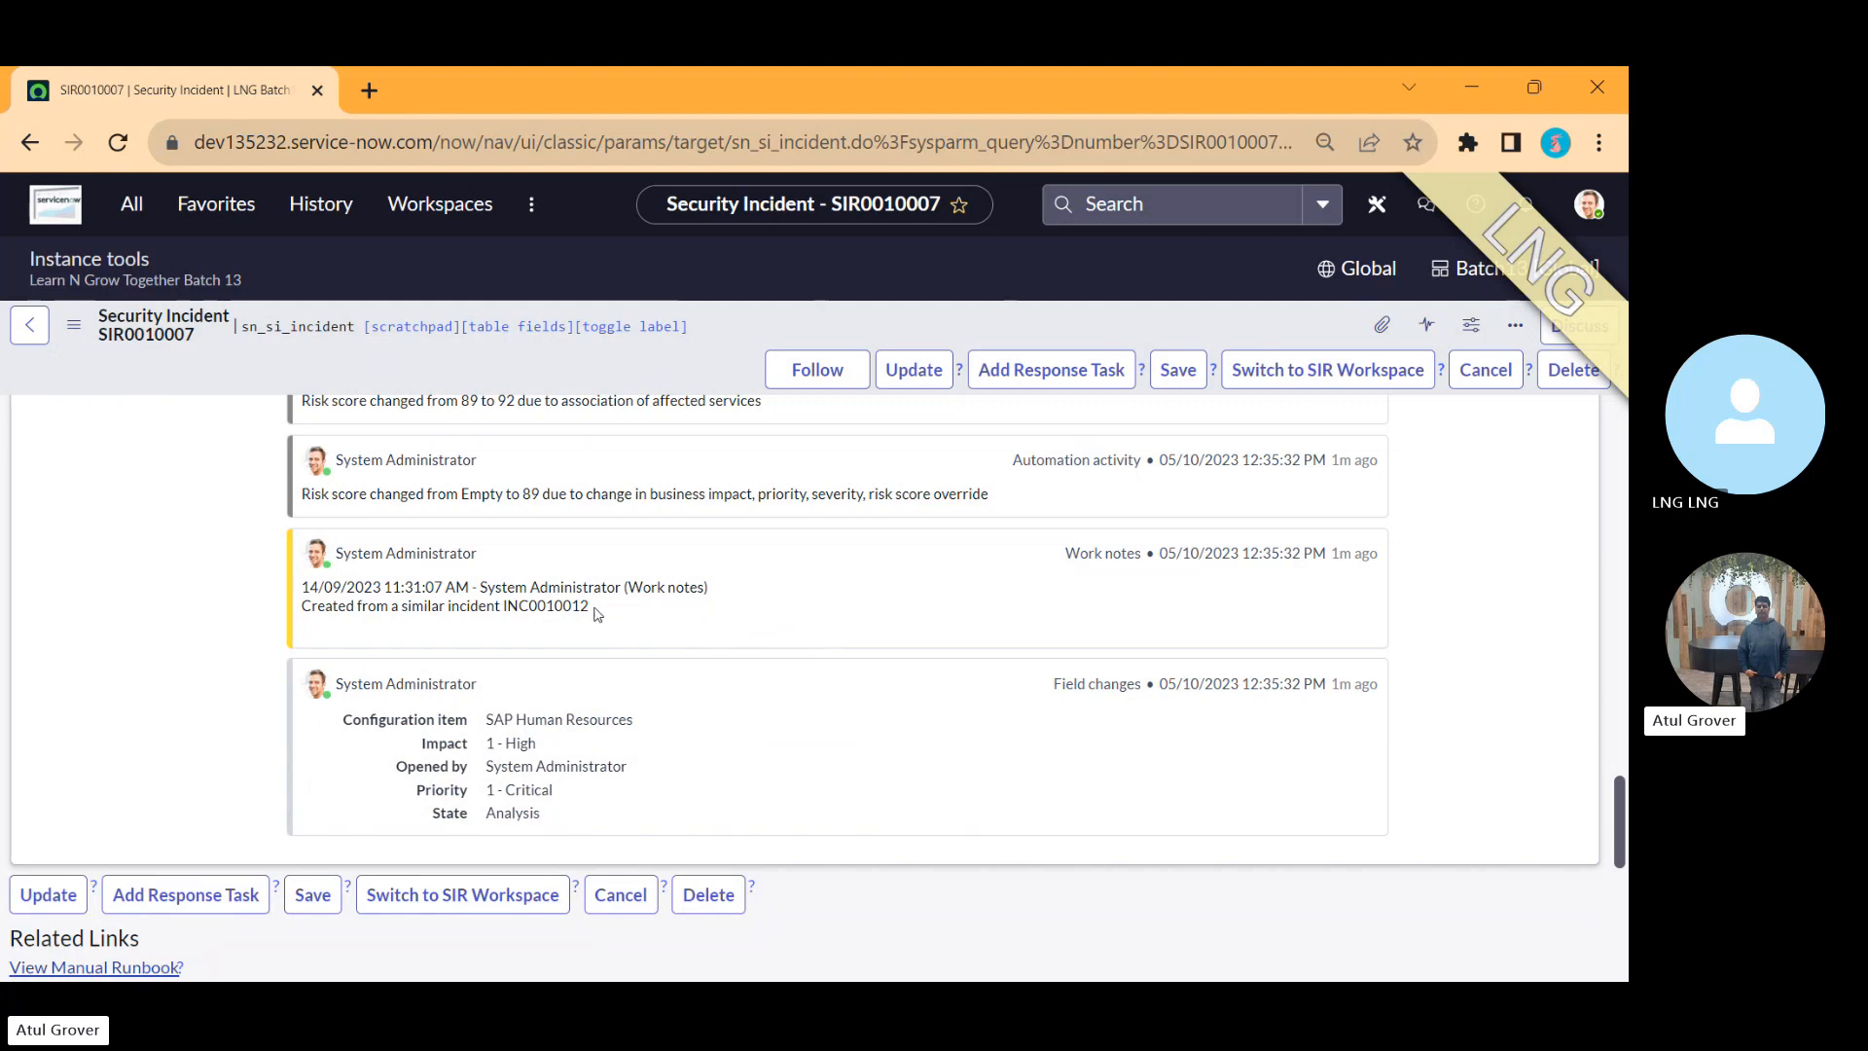
{"action": "left_click_drag", "start_coordinate": [591, 608], "coordinate": [456, 589]}
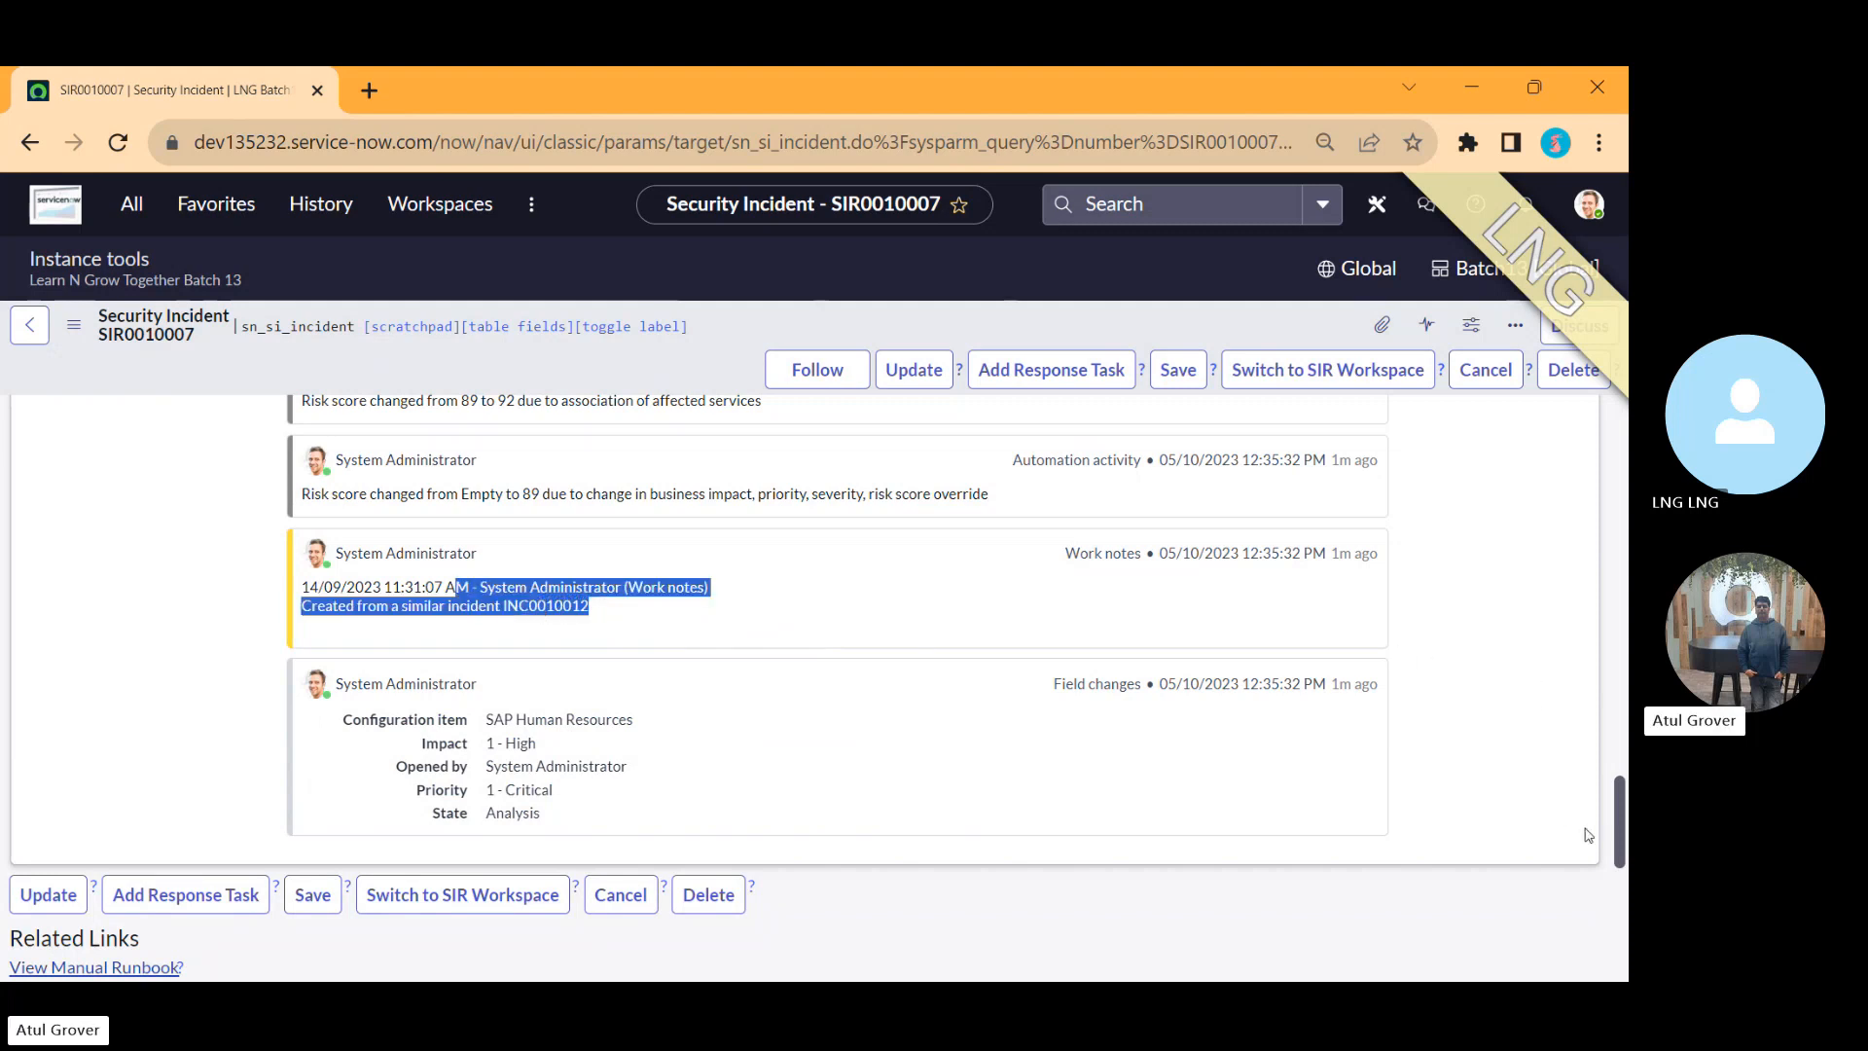
{"action": "left_click_drag", "start_coordinate": [1622, 840], "coordinate": [1620, 604]}
{"action": "left_click", "coordinate": [215, 530]}
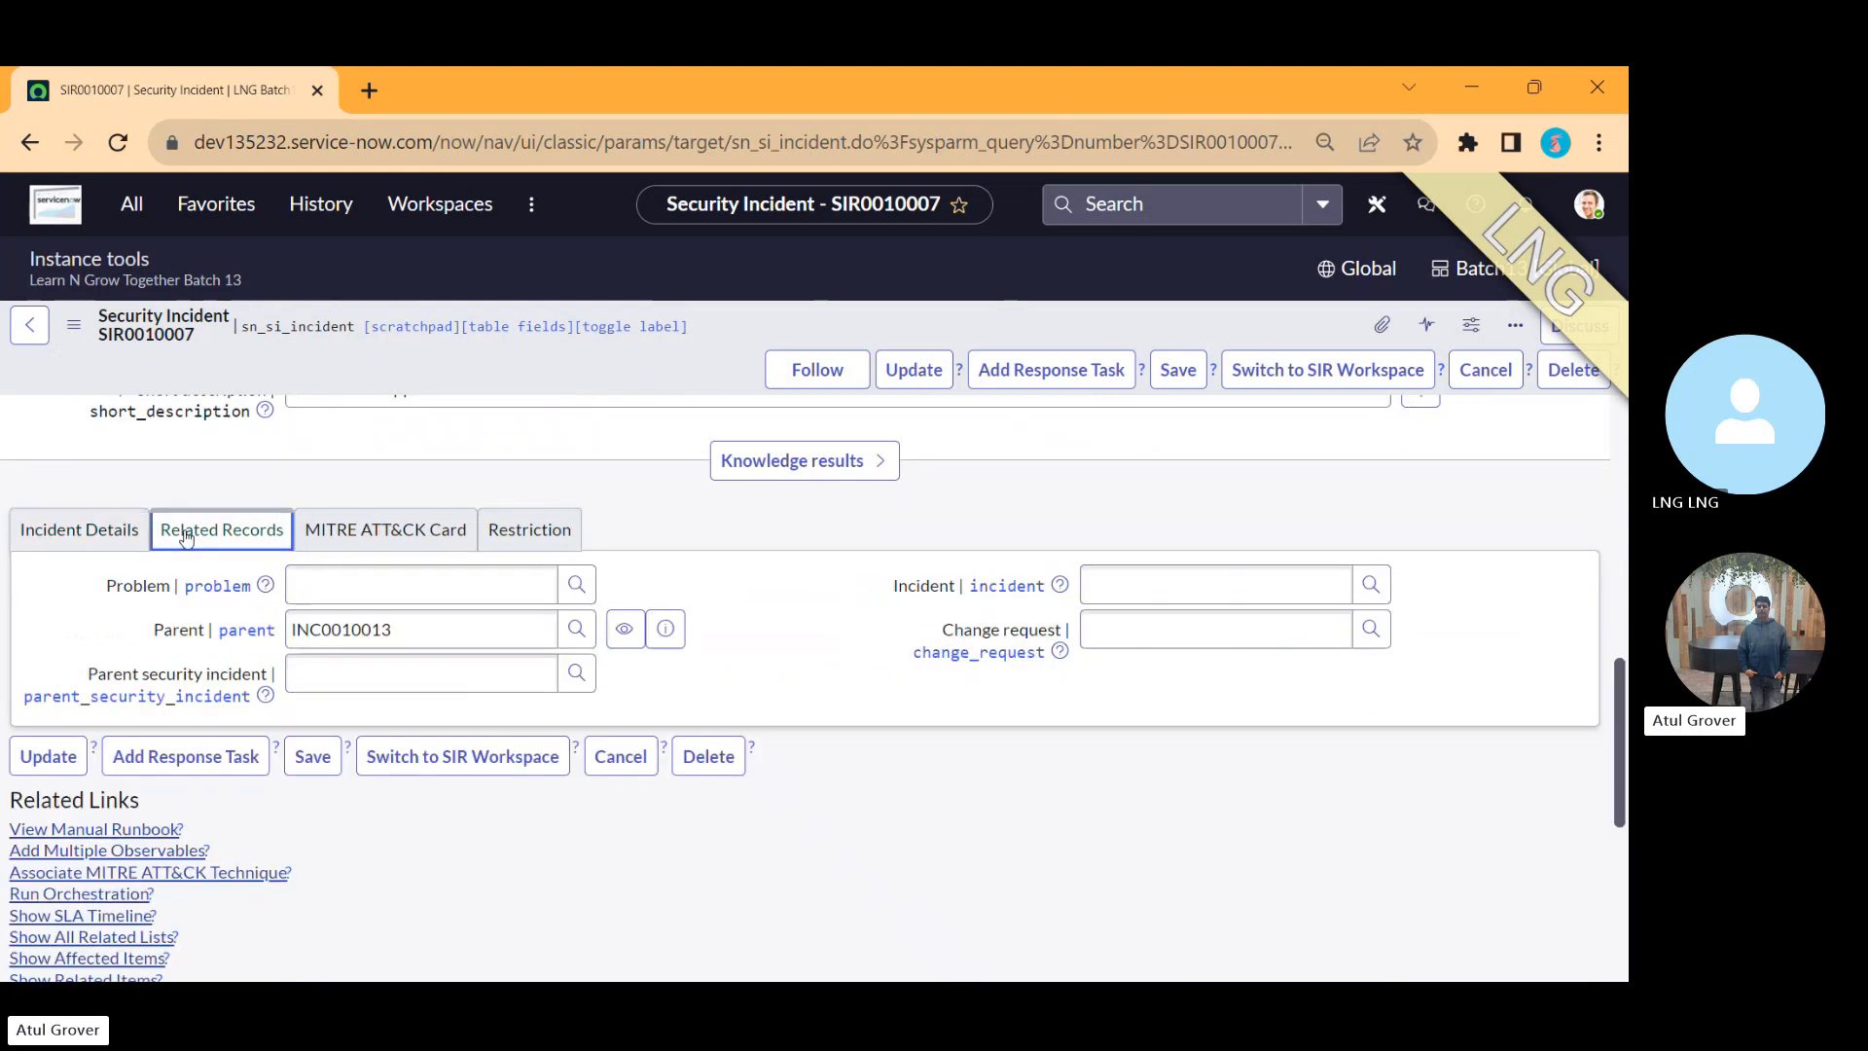
{"action": "left_click", "coordinate": [348, 535]}
{"action": "left_click", "coordinate": [531, 536]}
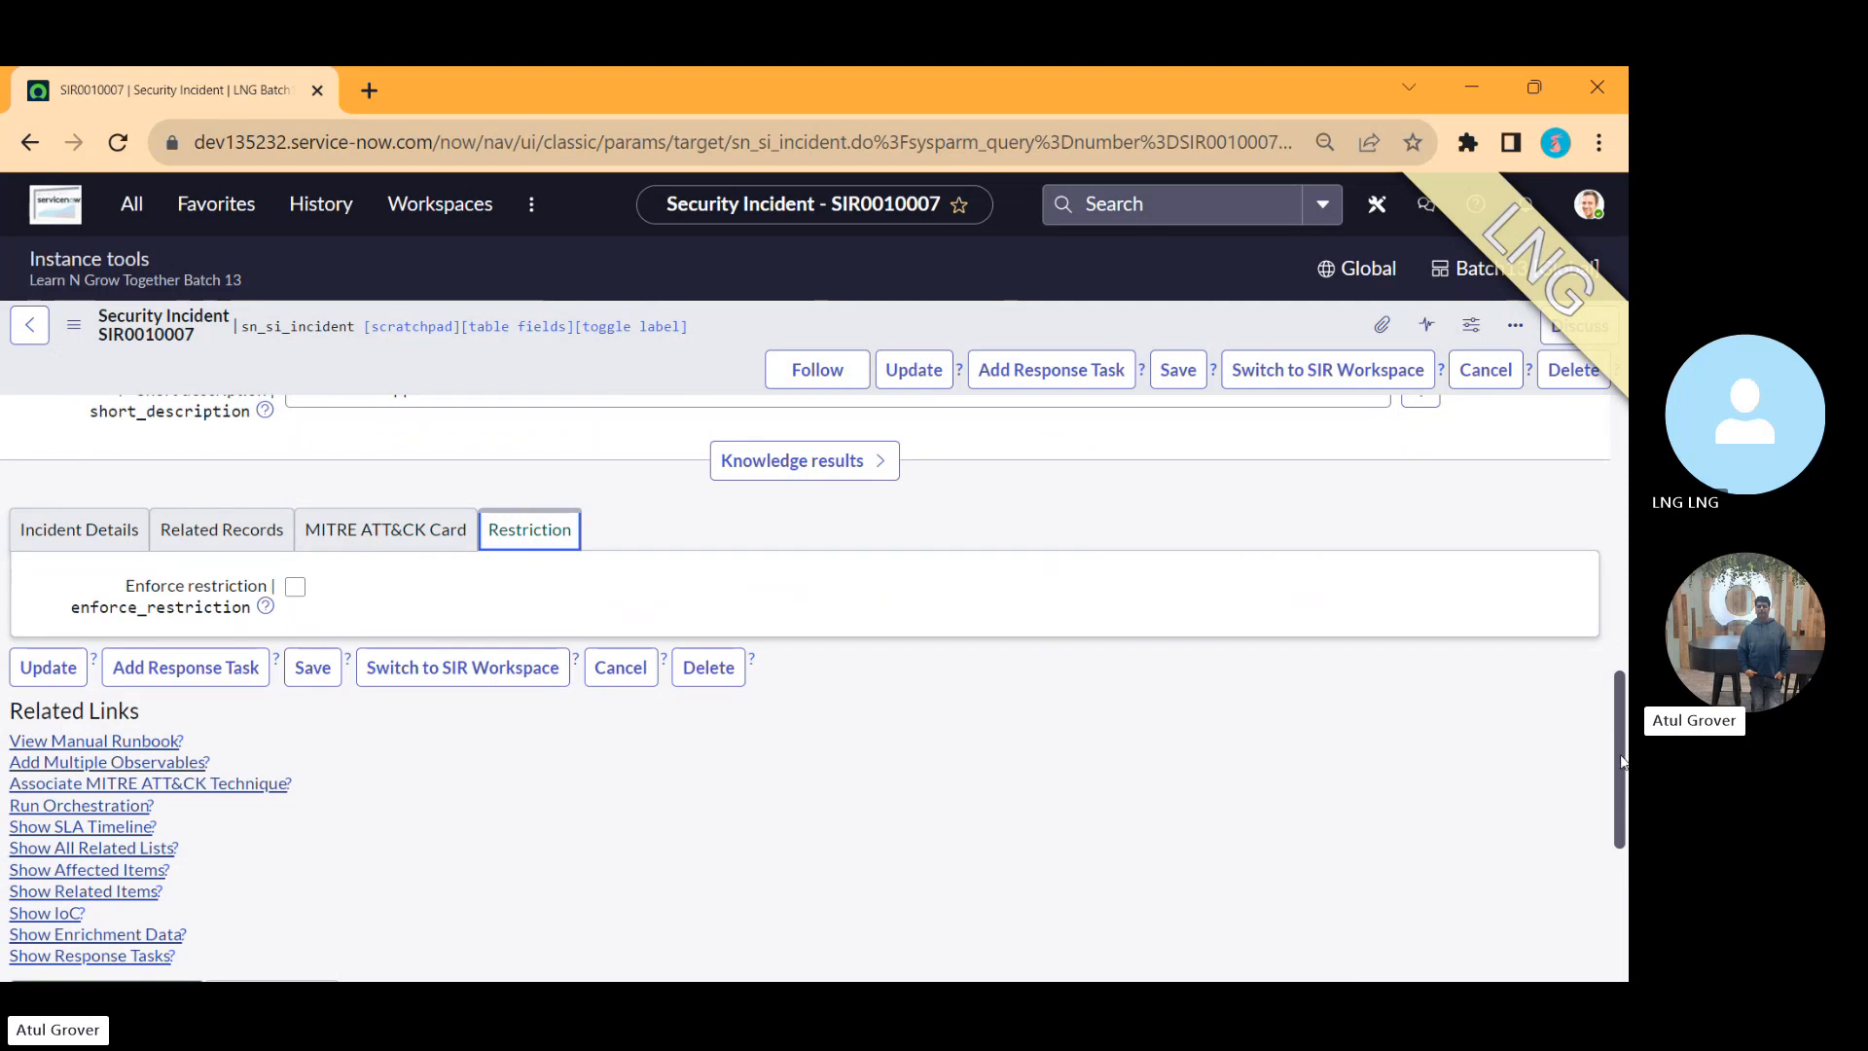
{"action": "left_click_drag", "start_coordinate": [1621, 764], "coordinate": [1630, 494]}
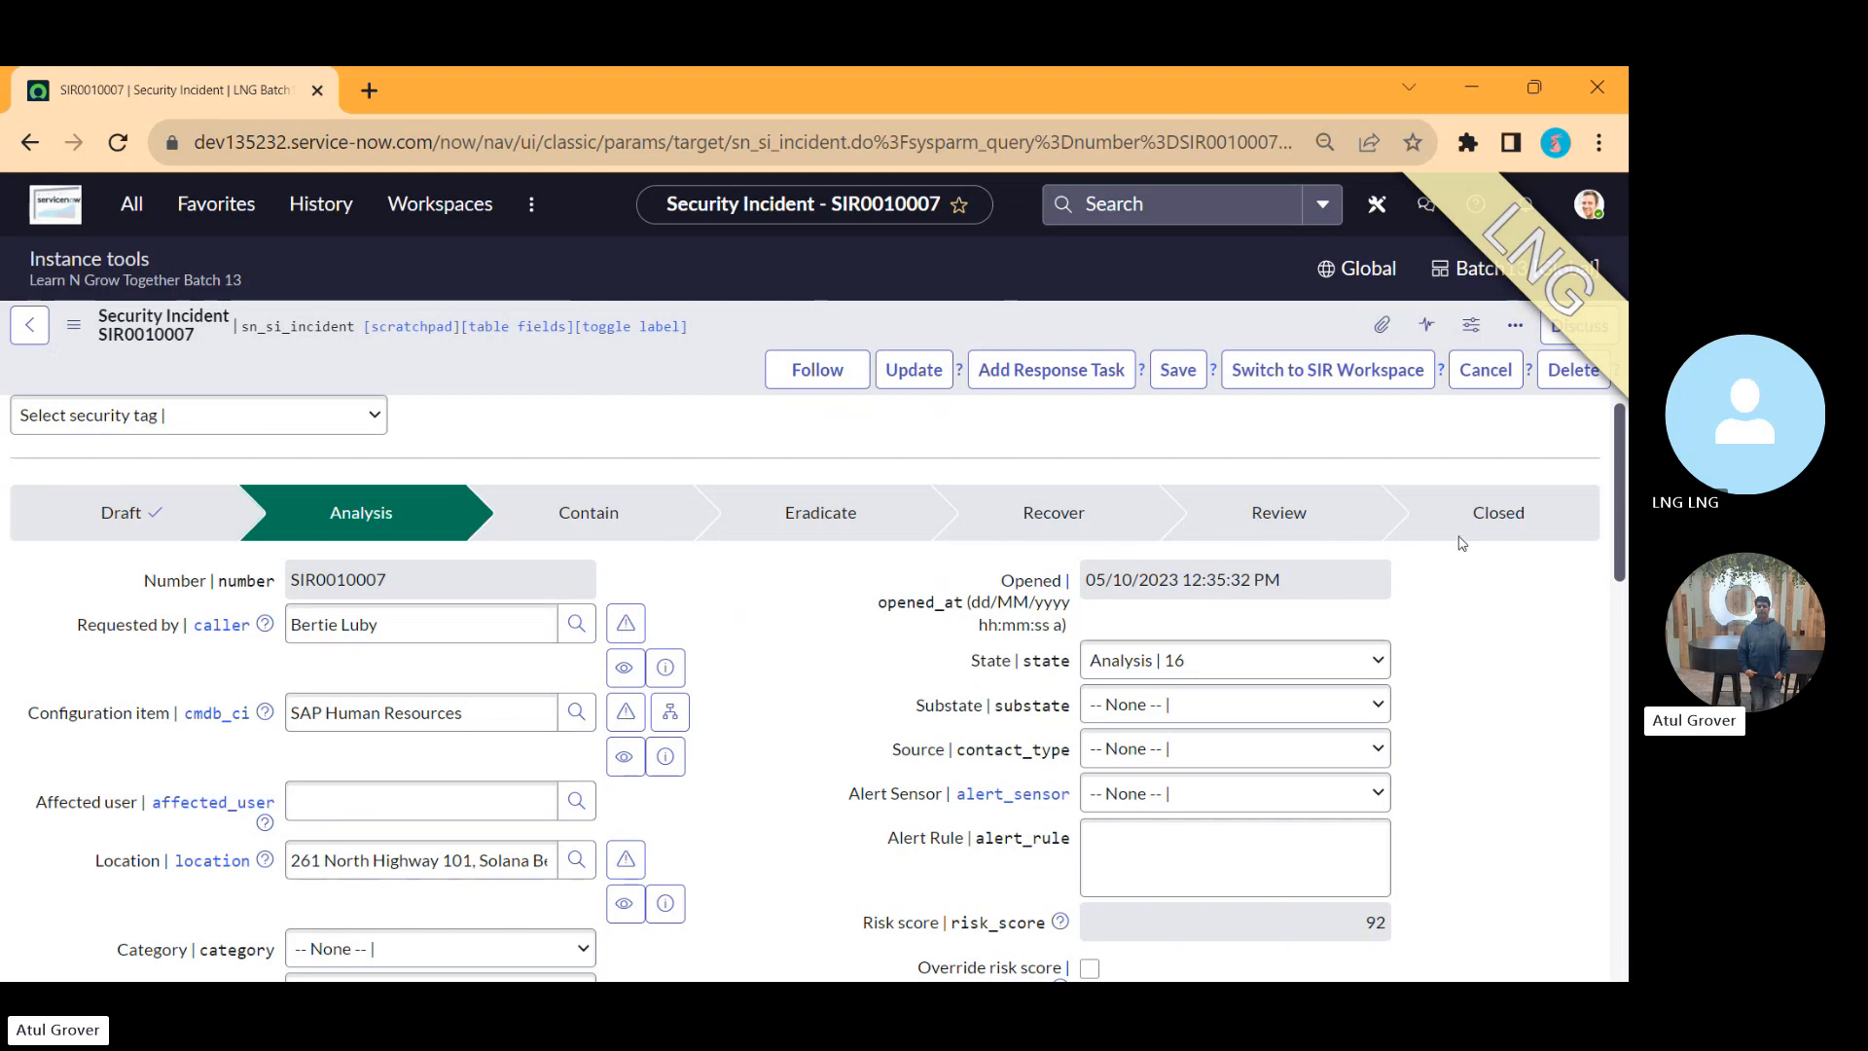
Step: Add the line 'SI itself' beneath 'Manual incid Normal' in the note
{"action": "key", "text": "alt+Tab"}
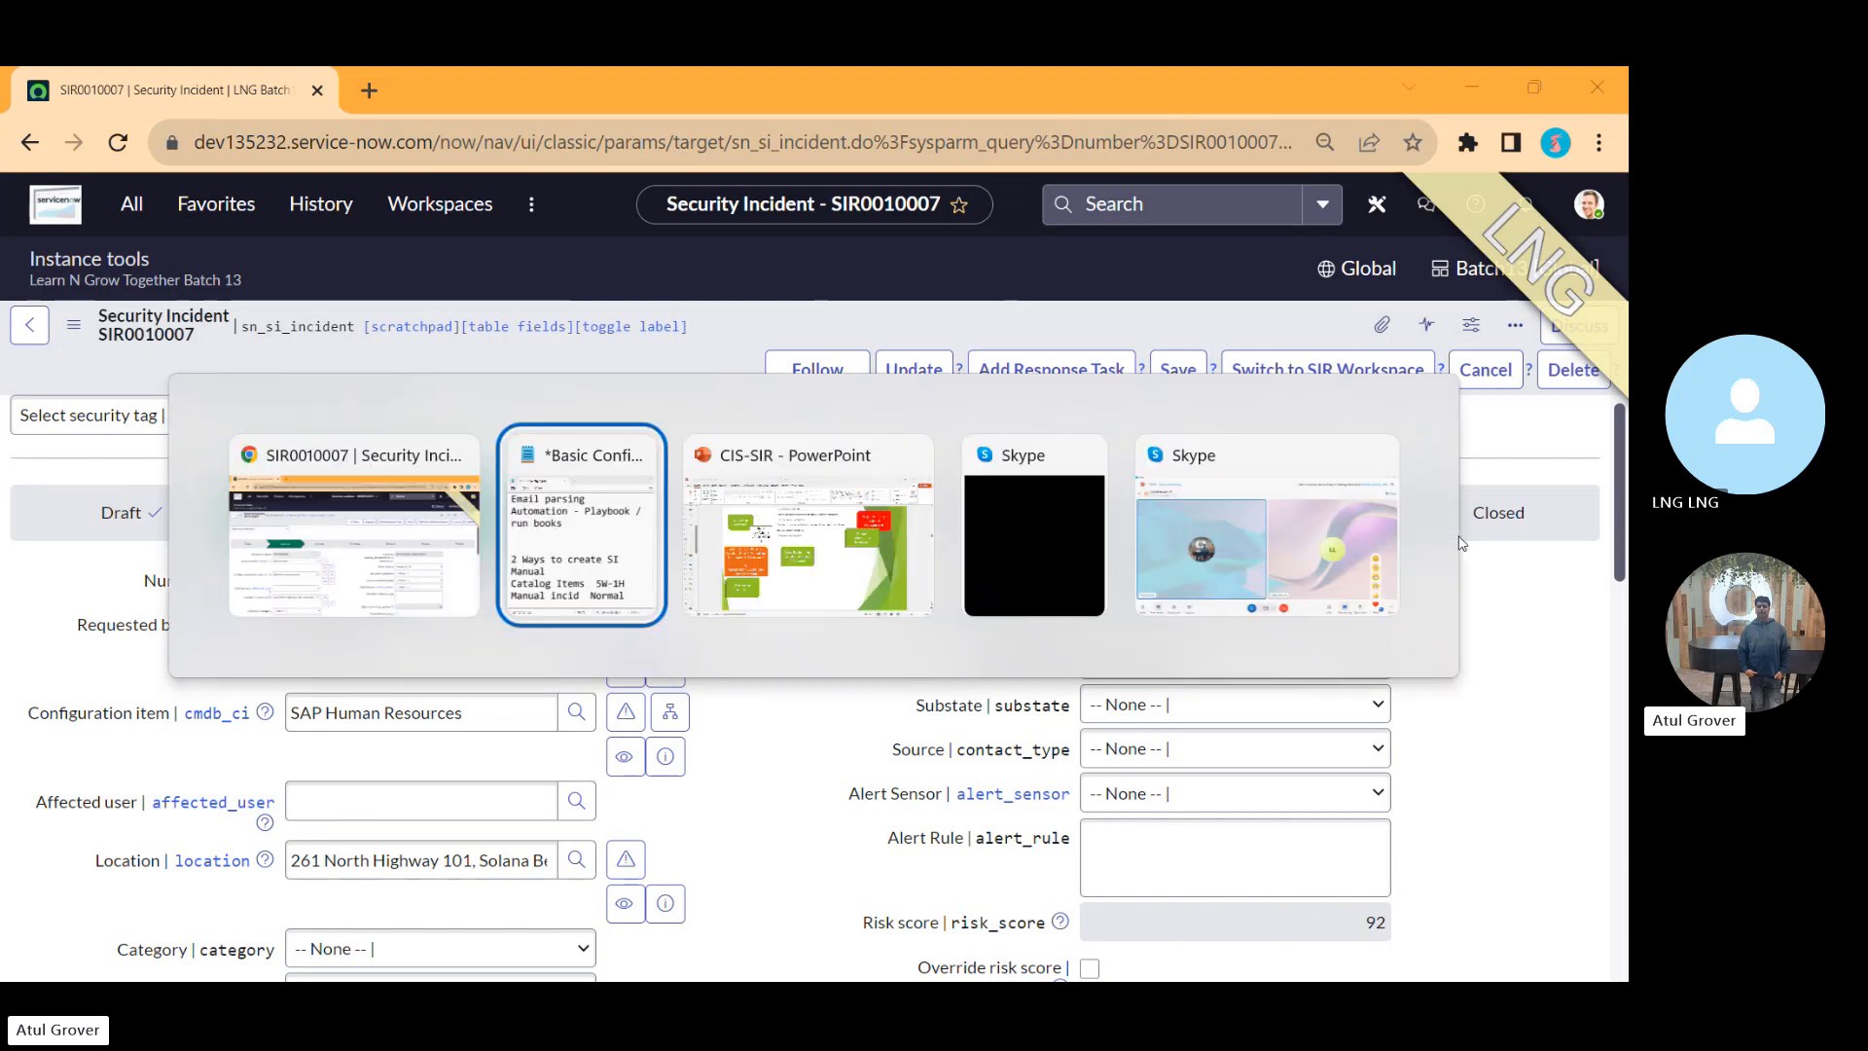
{"action": "key", "text": "Return"}
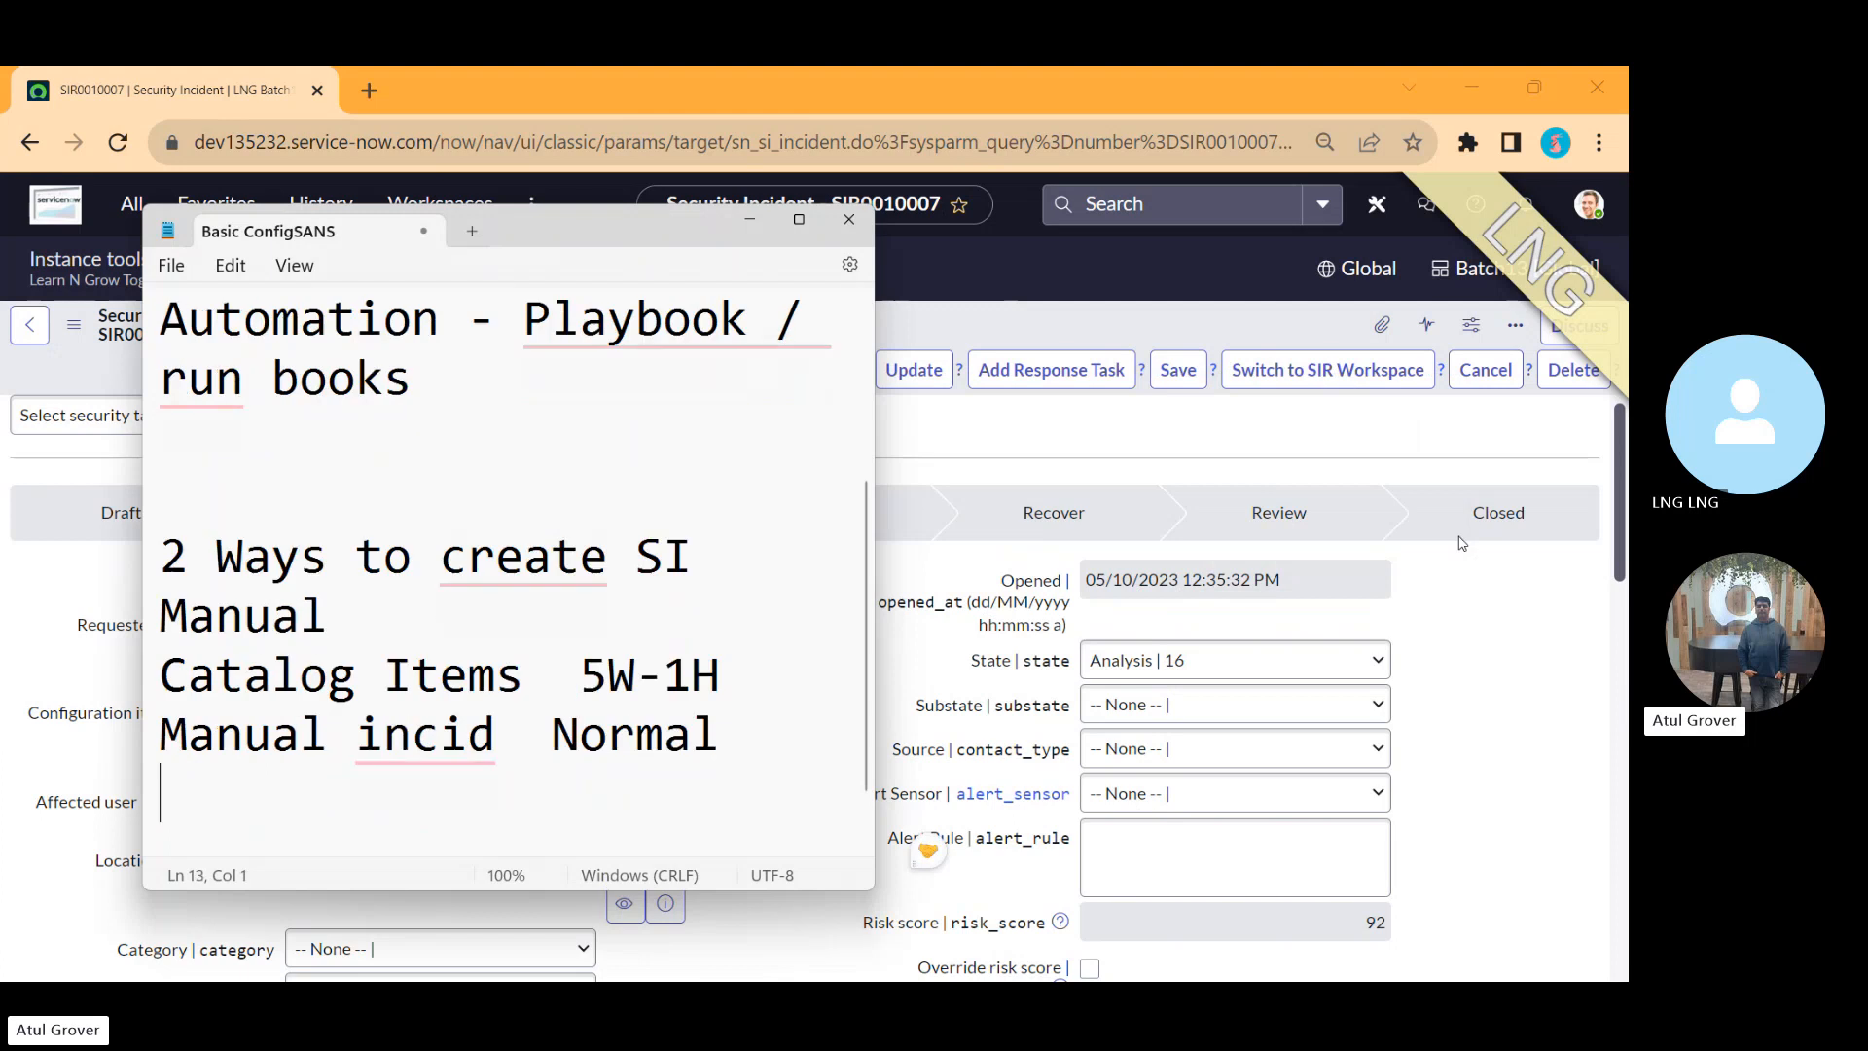
{"action": "type", "text": "SI"}
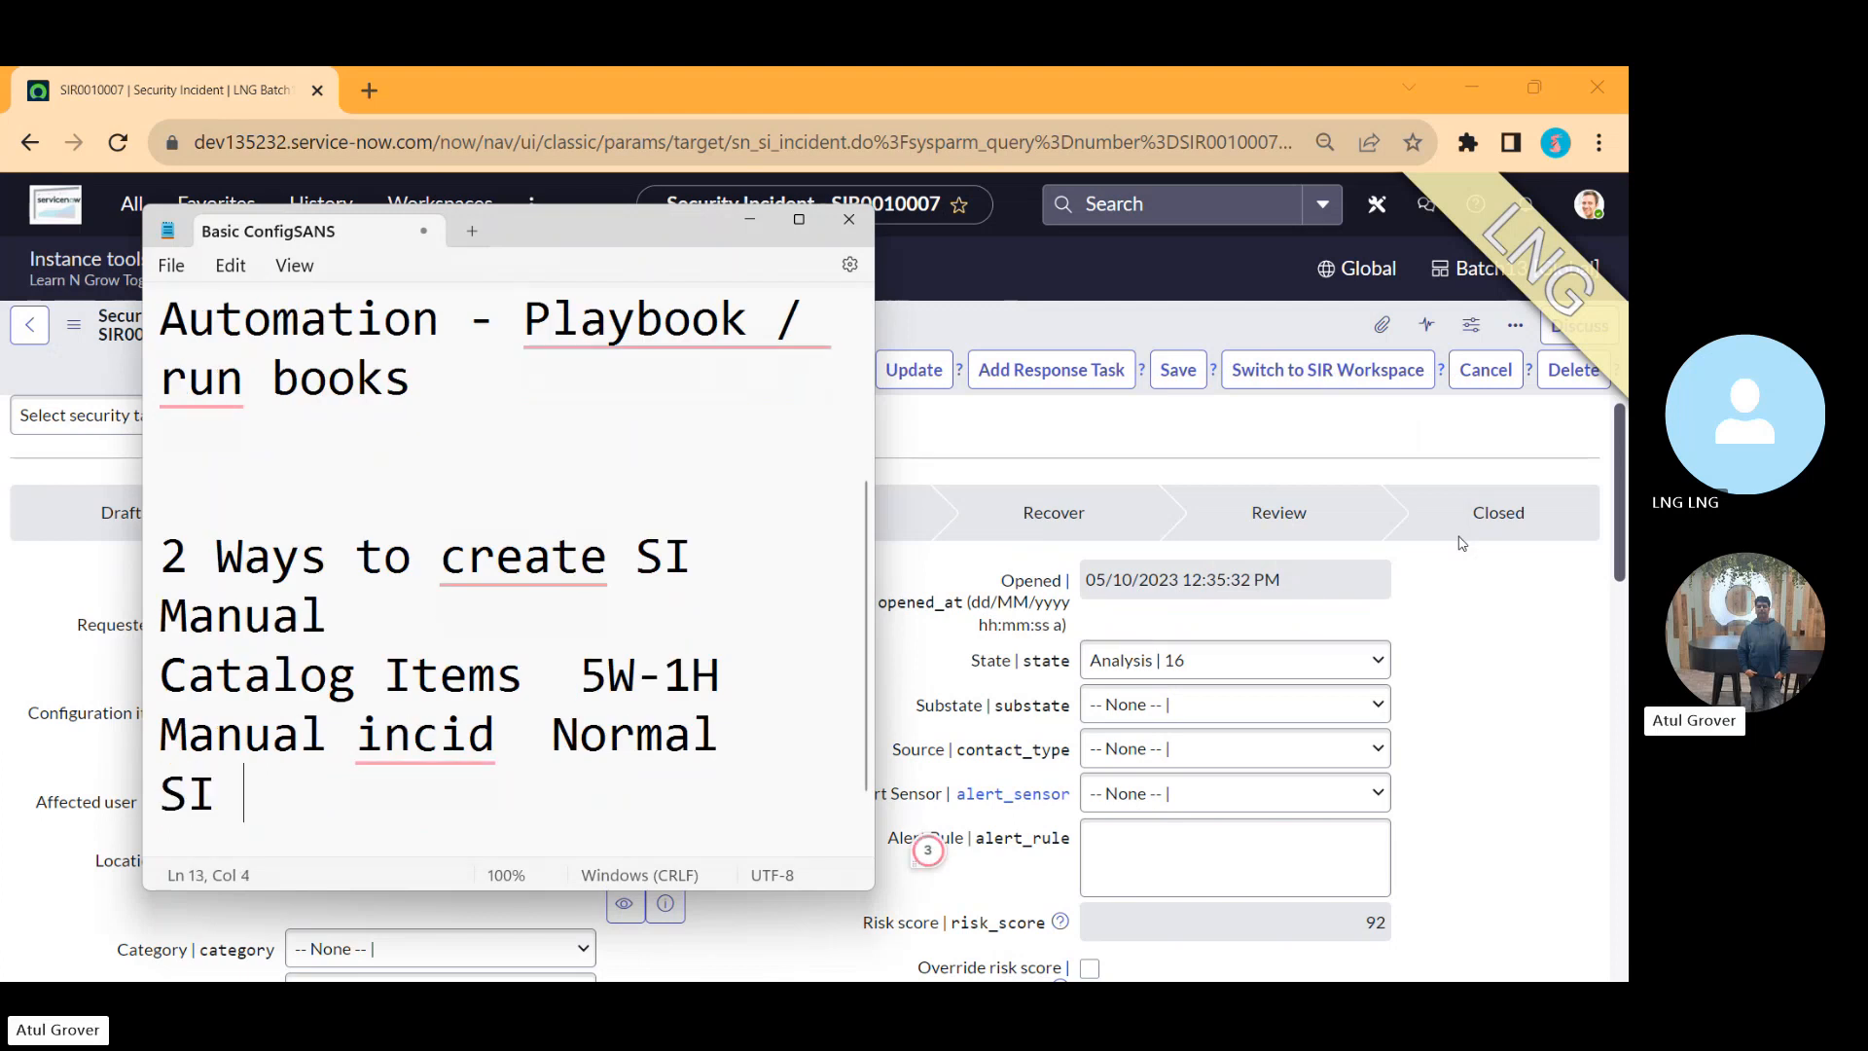
{"action": "type", "text": " itself"}
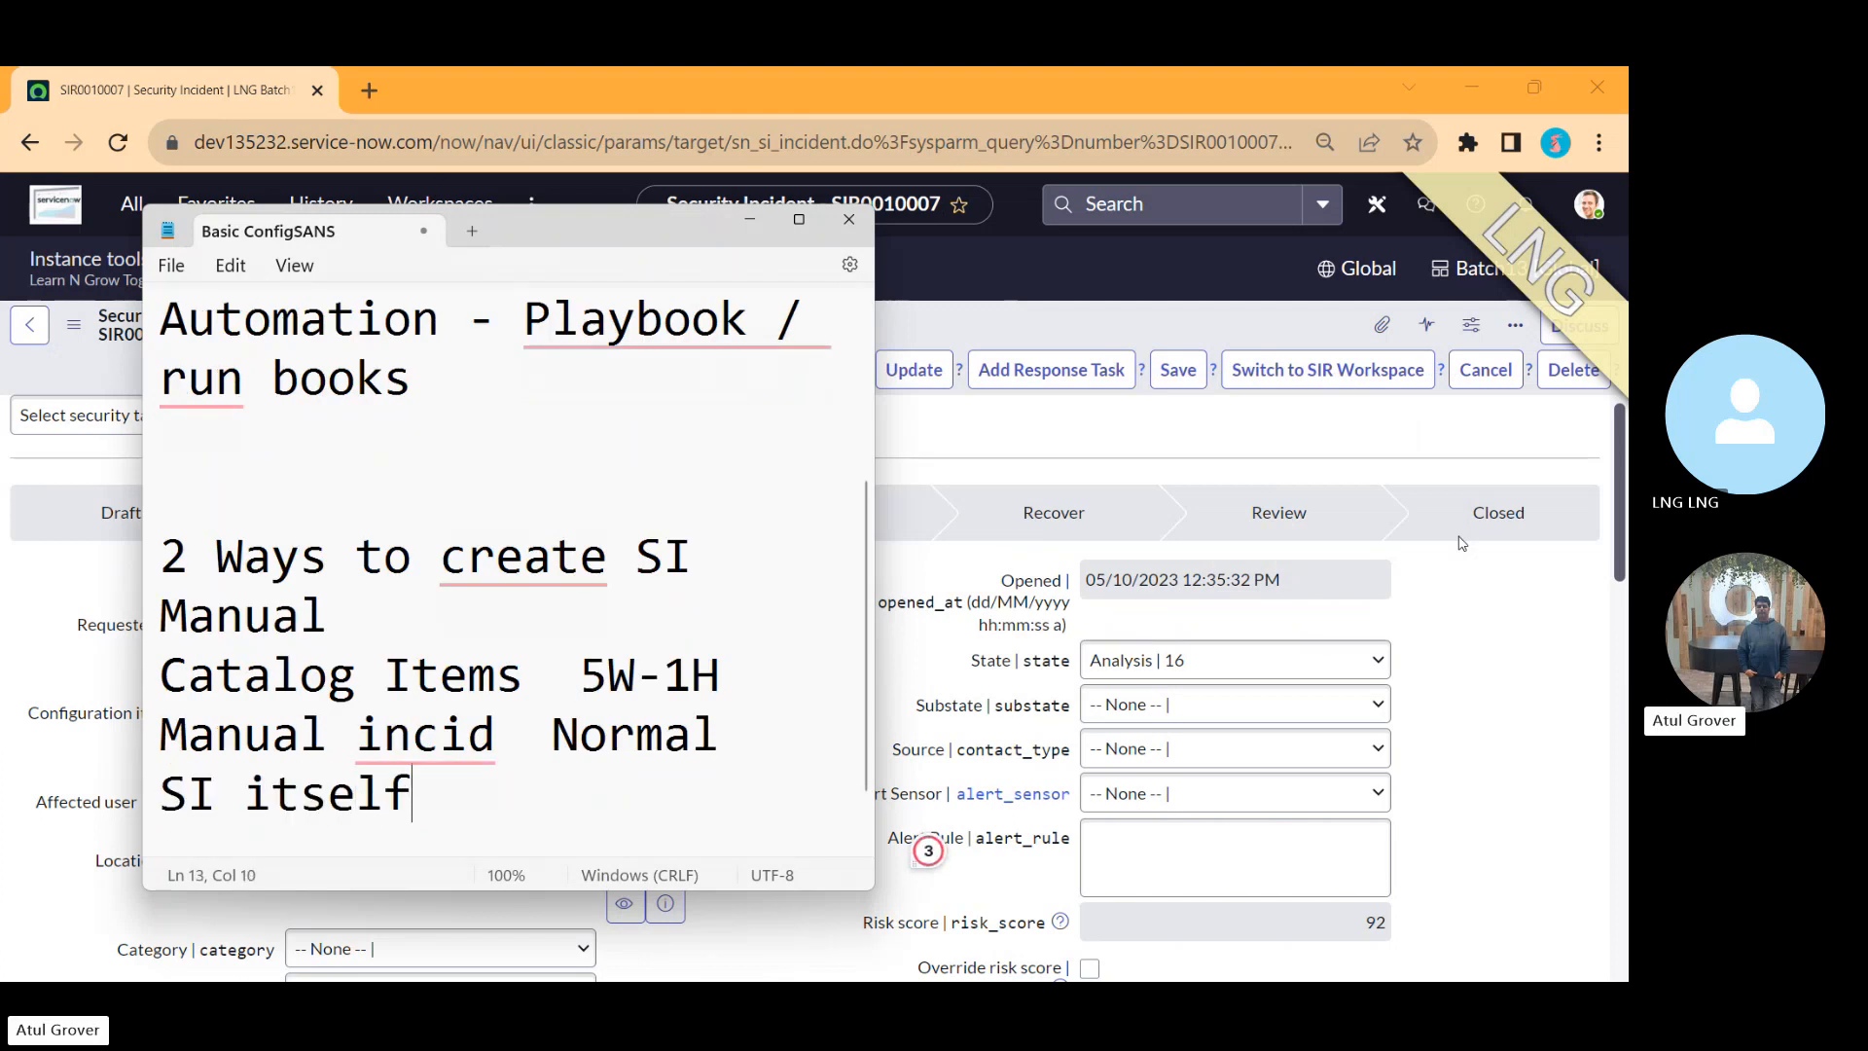
Step: Open the Security Incident Incidents (New UI) view by filtering the navigator for 'security'
{"action": "left_click", "coordinate": [1462, 543]}
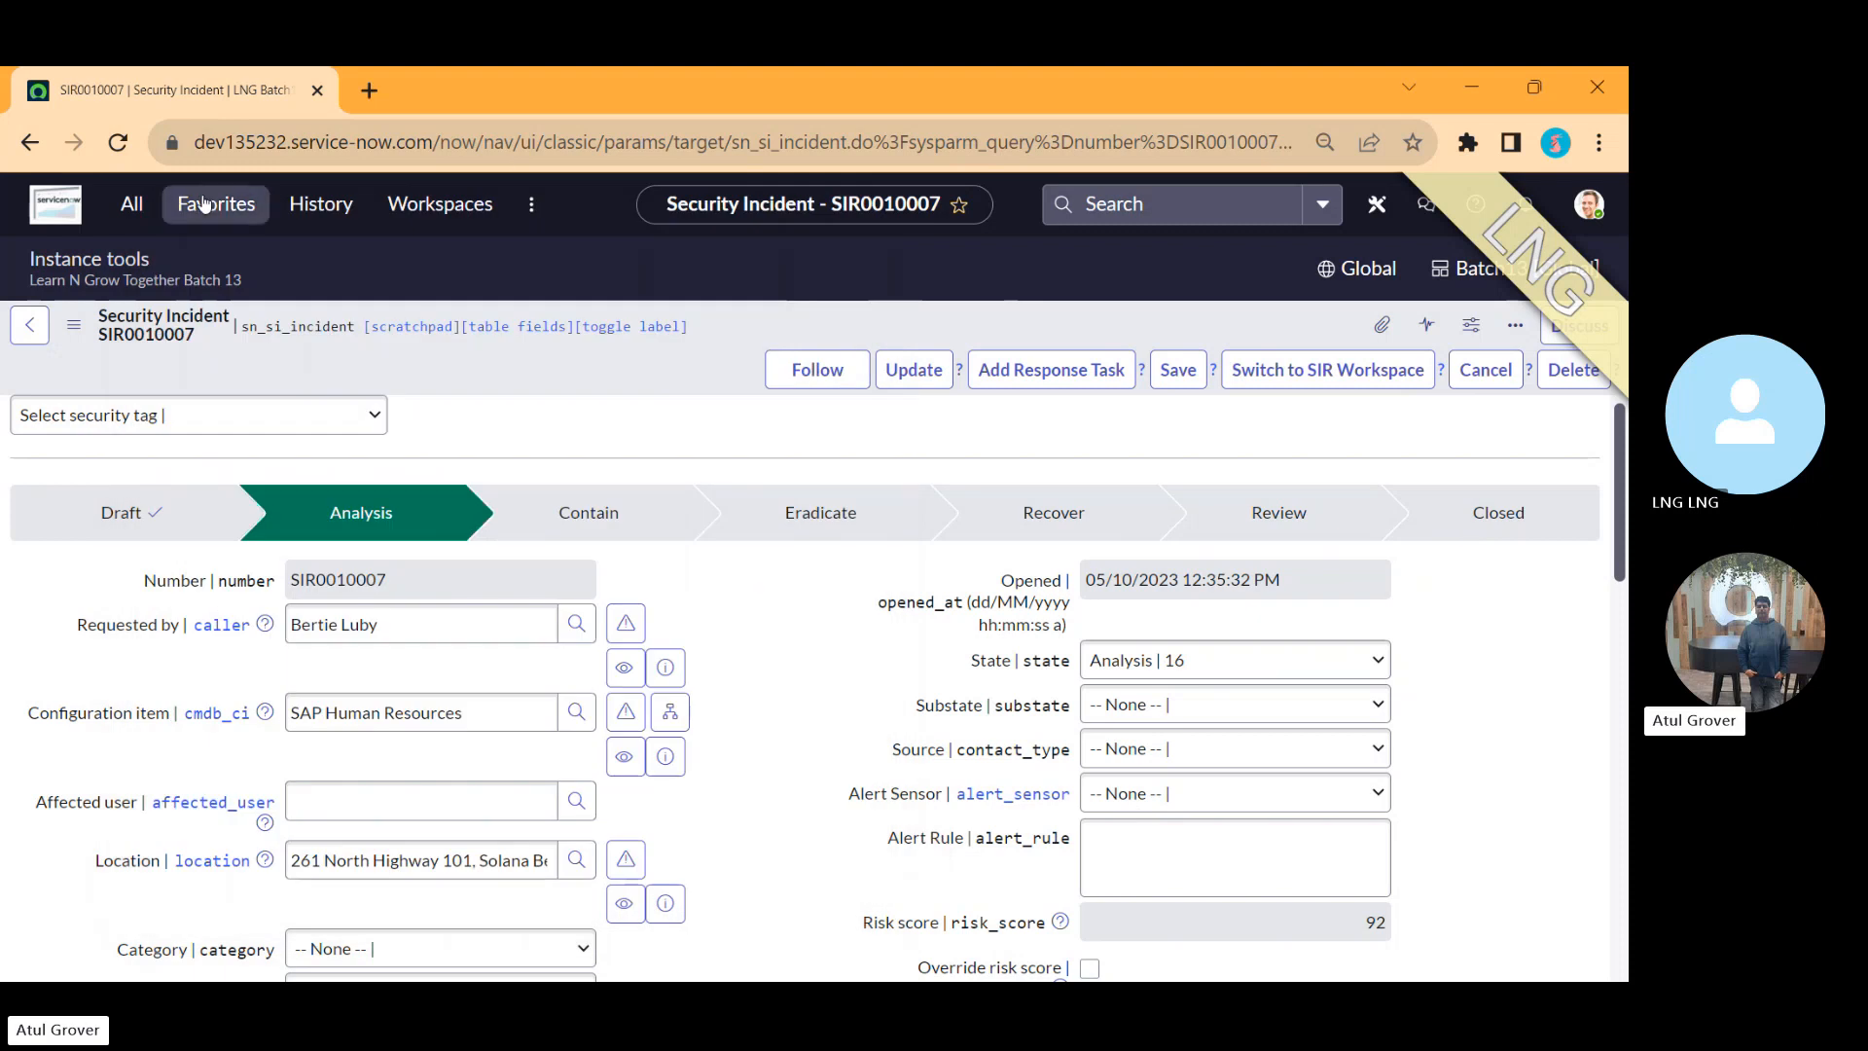
{"action": "left_click", "coordinate": [137, 203]}
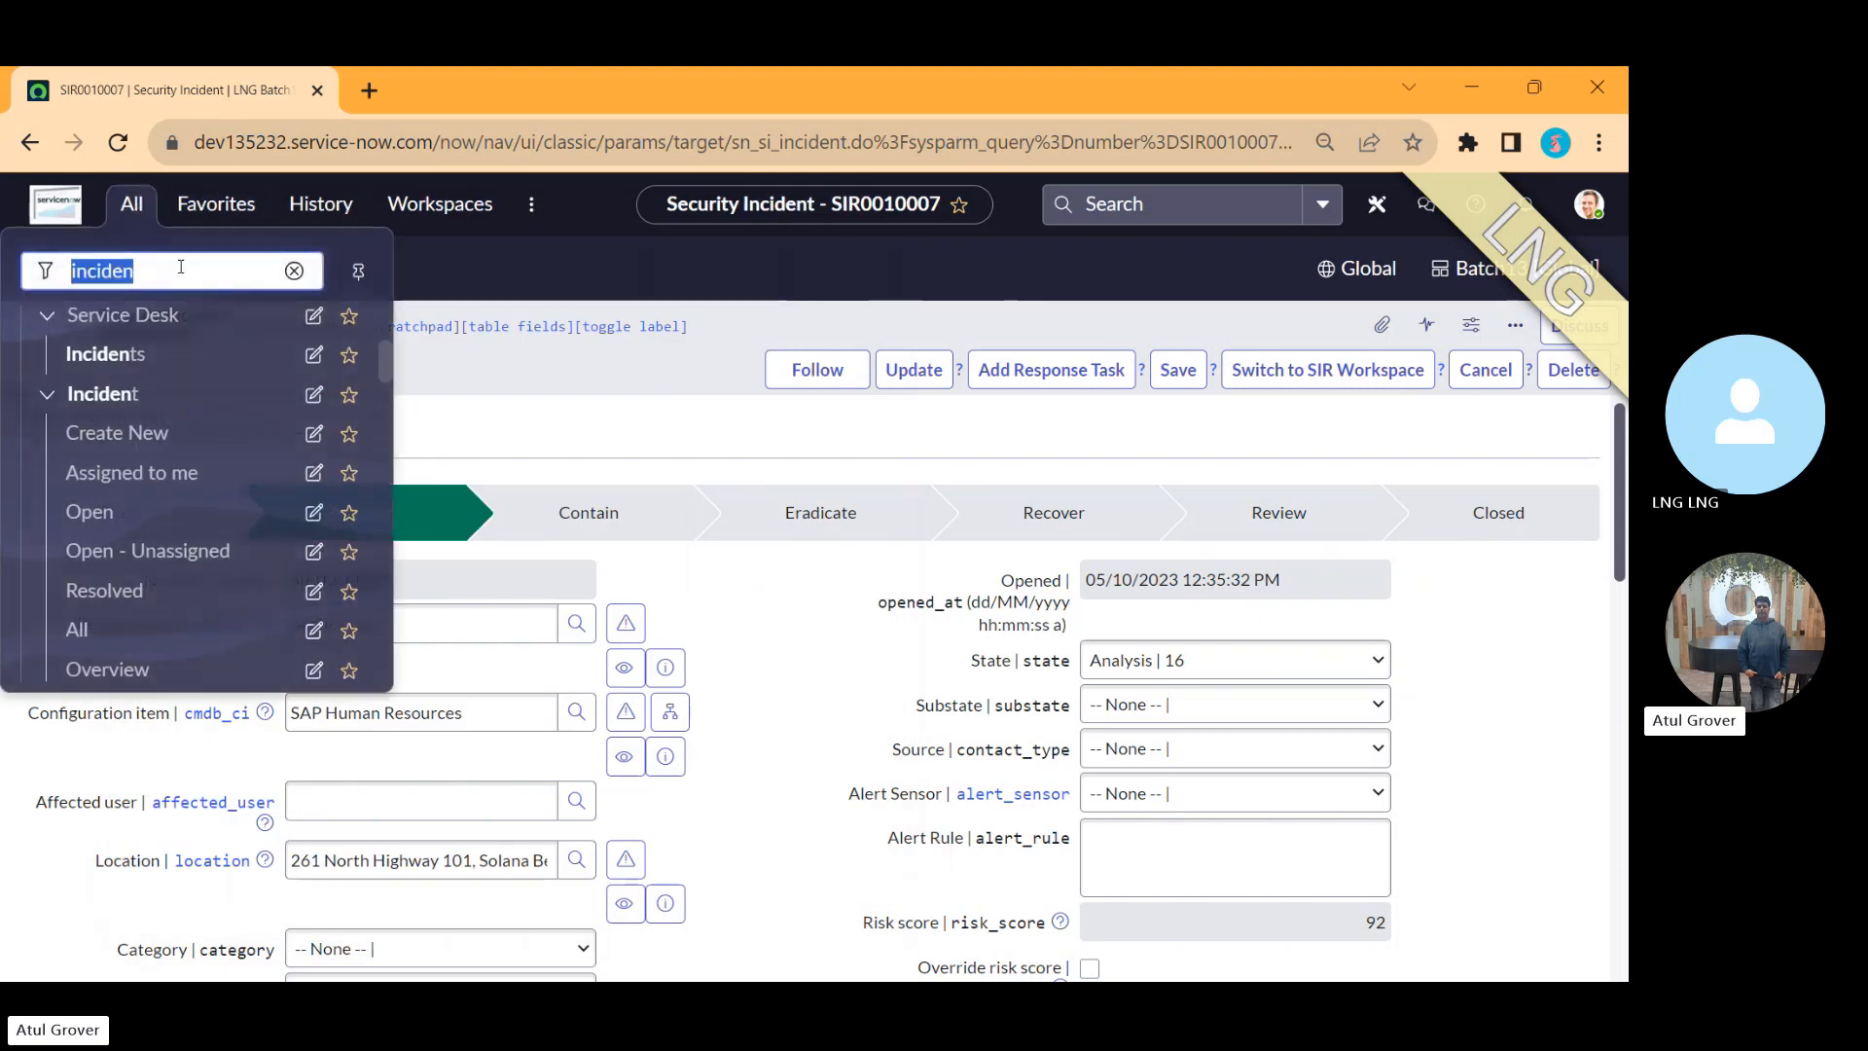
{"action": "type", "text": "secu"}
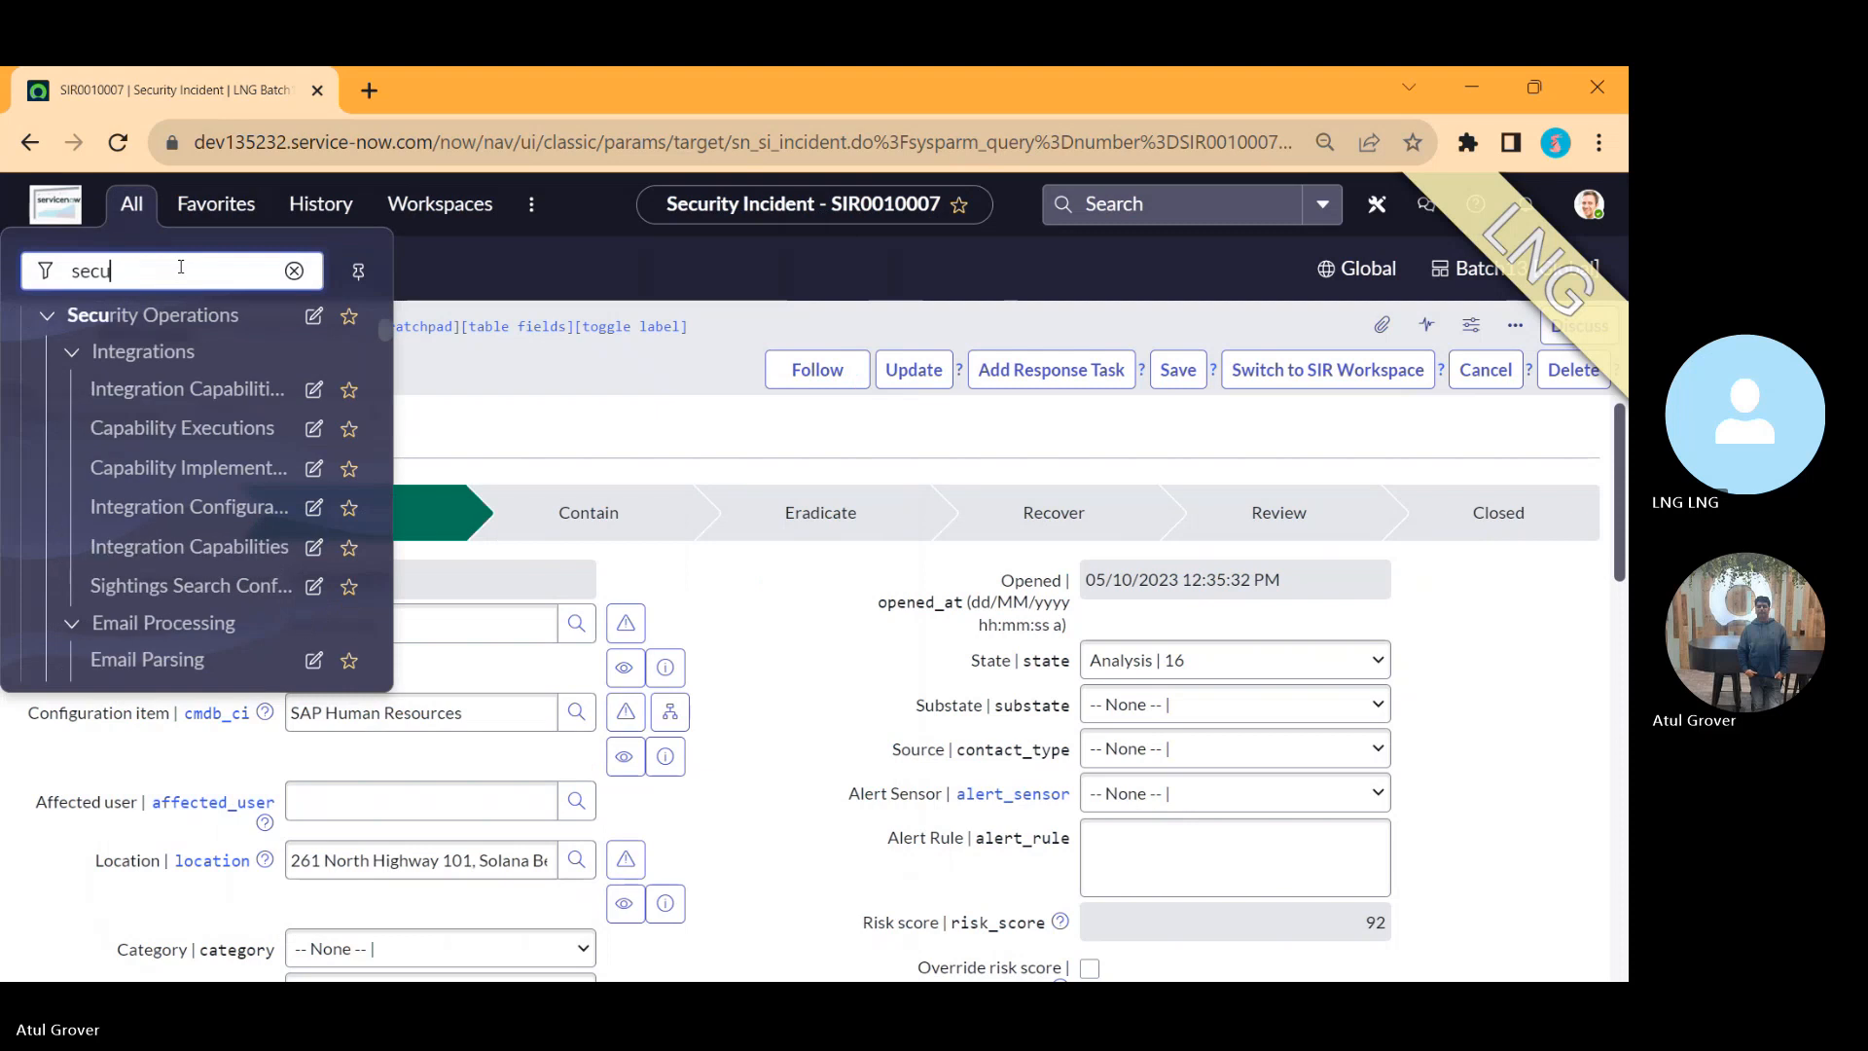
{"action": "type", "text": "rity"}
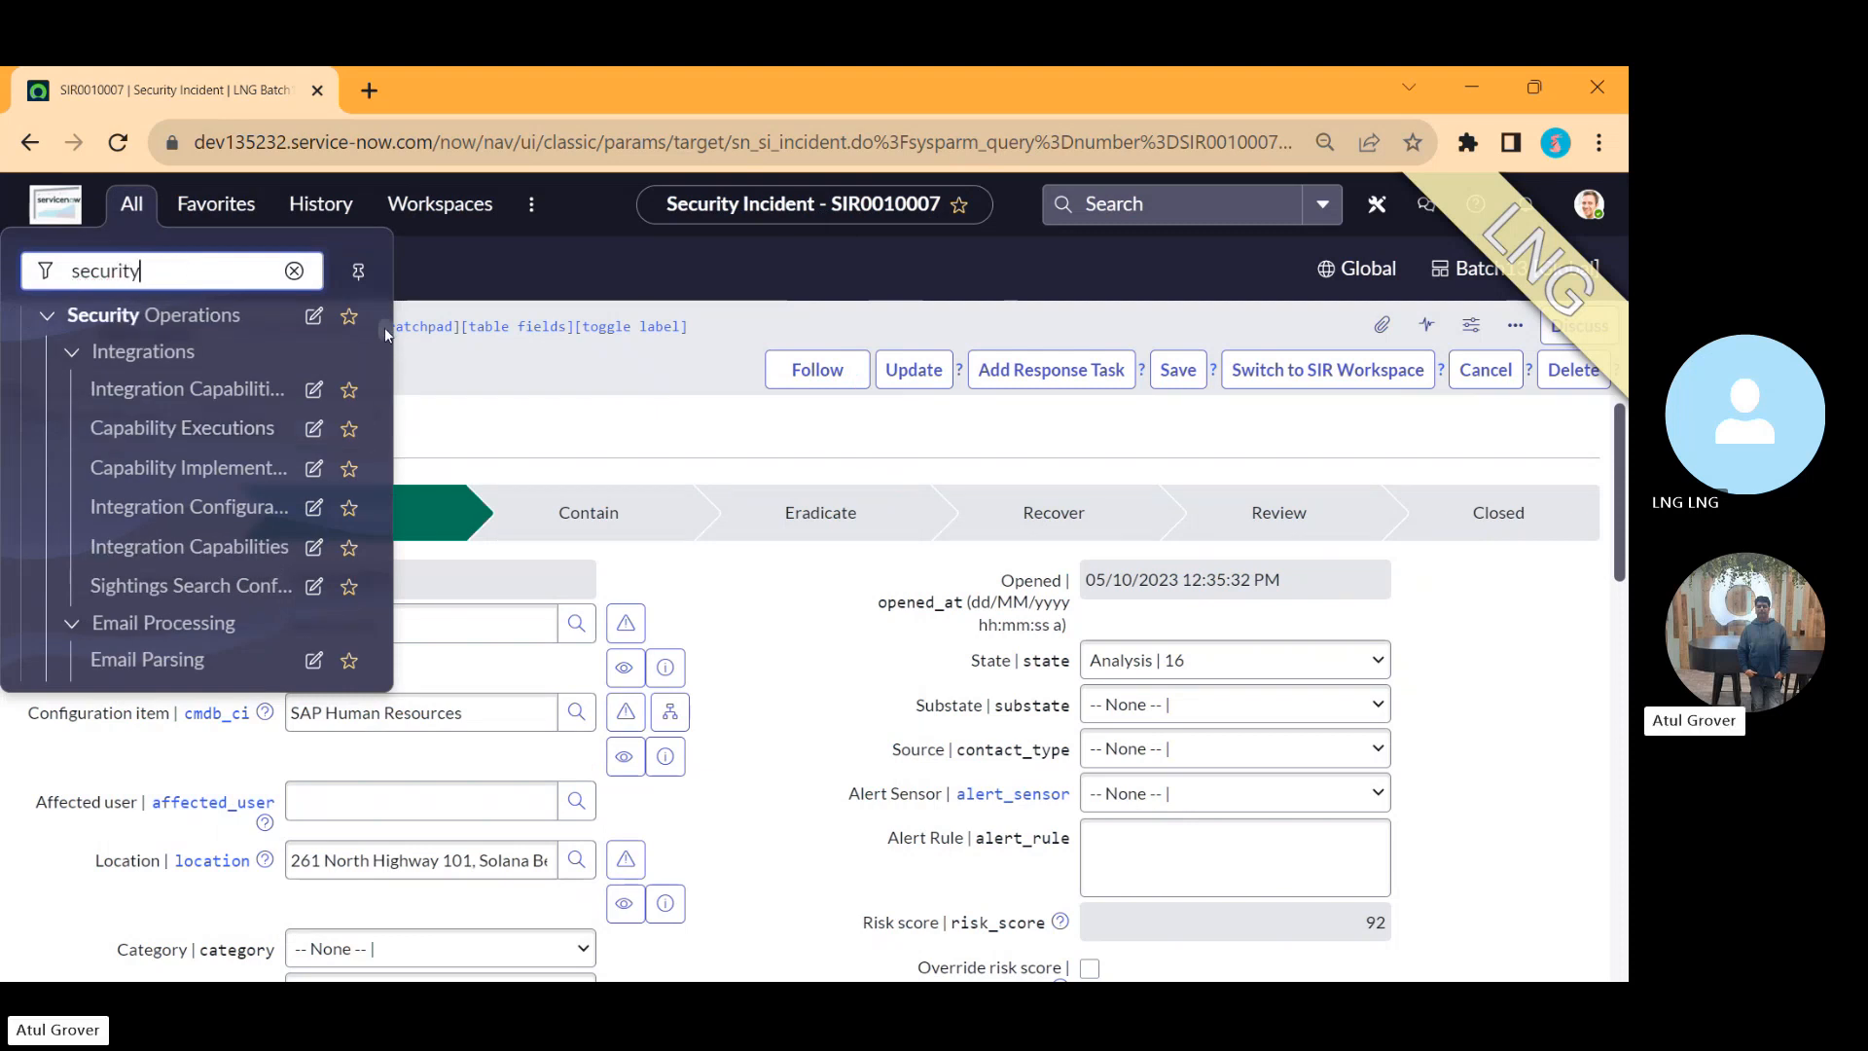
{"action": "scroll", "coordinate": [382, 311], "scroll_direction": "down", "scroll_amount": 5}
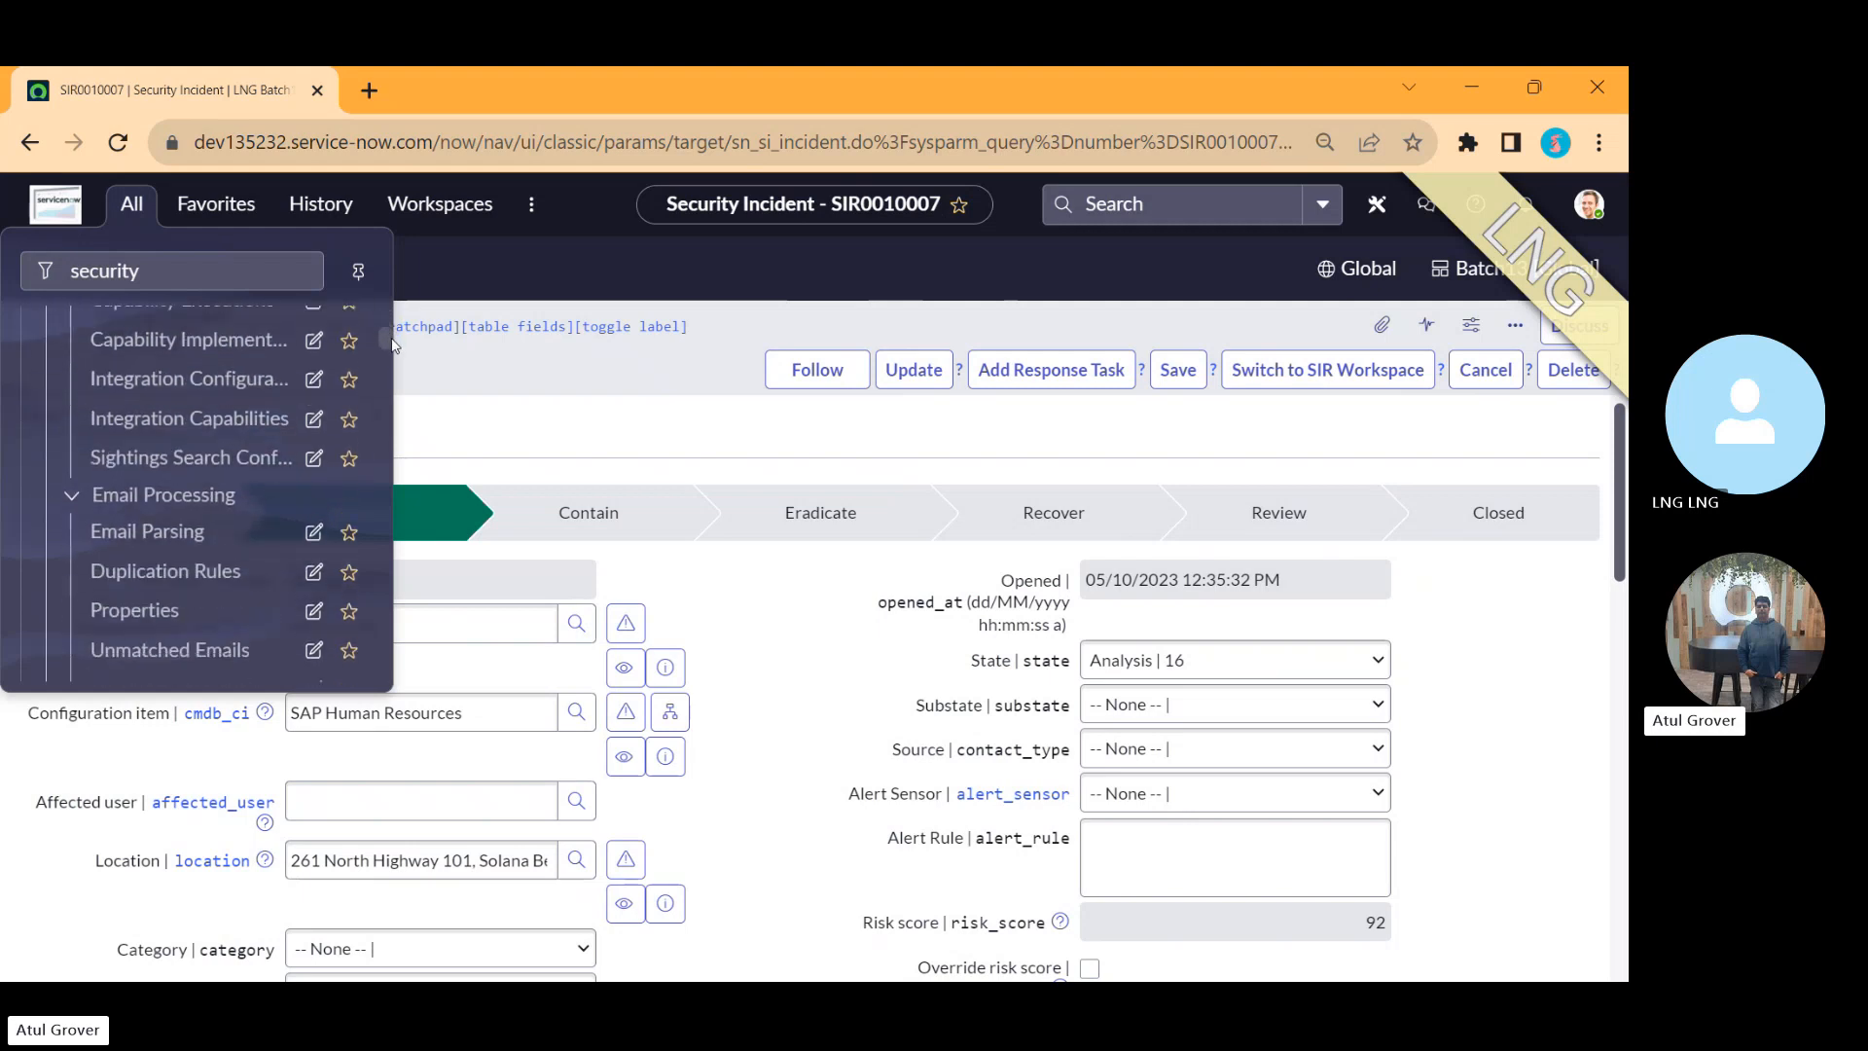
{"action": "left_click_drag", "start_coordinate": [405, 372], "coordinate": [415, 410]}
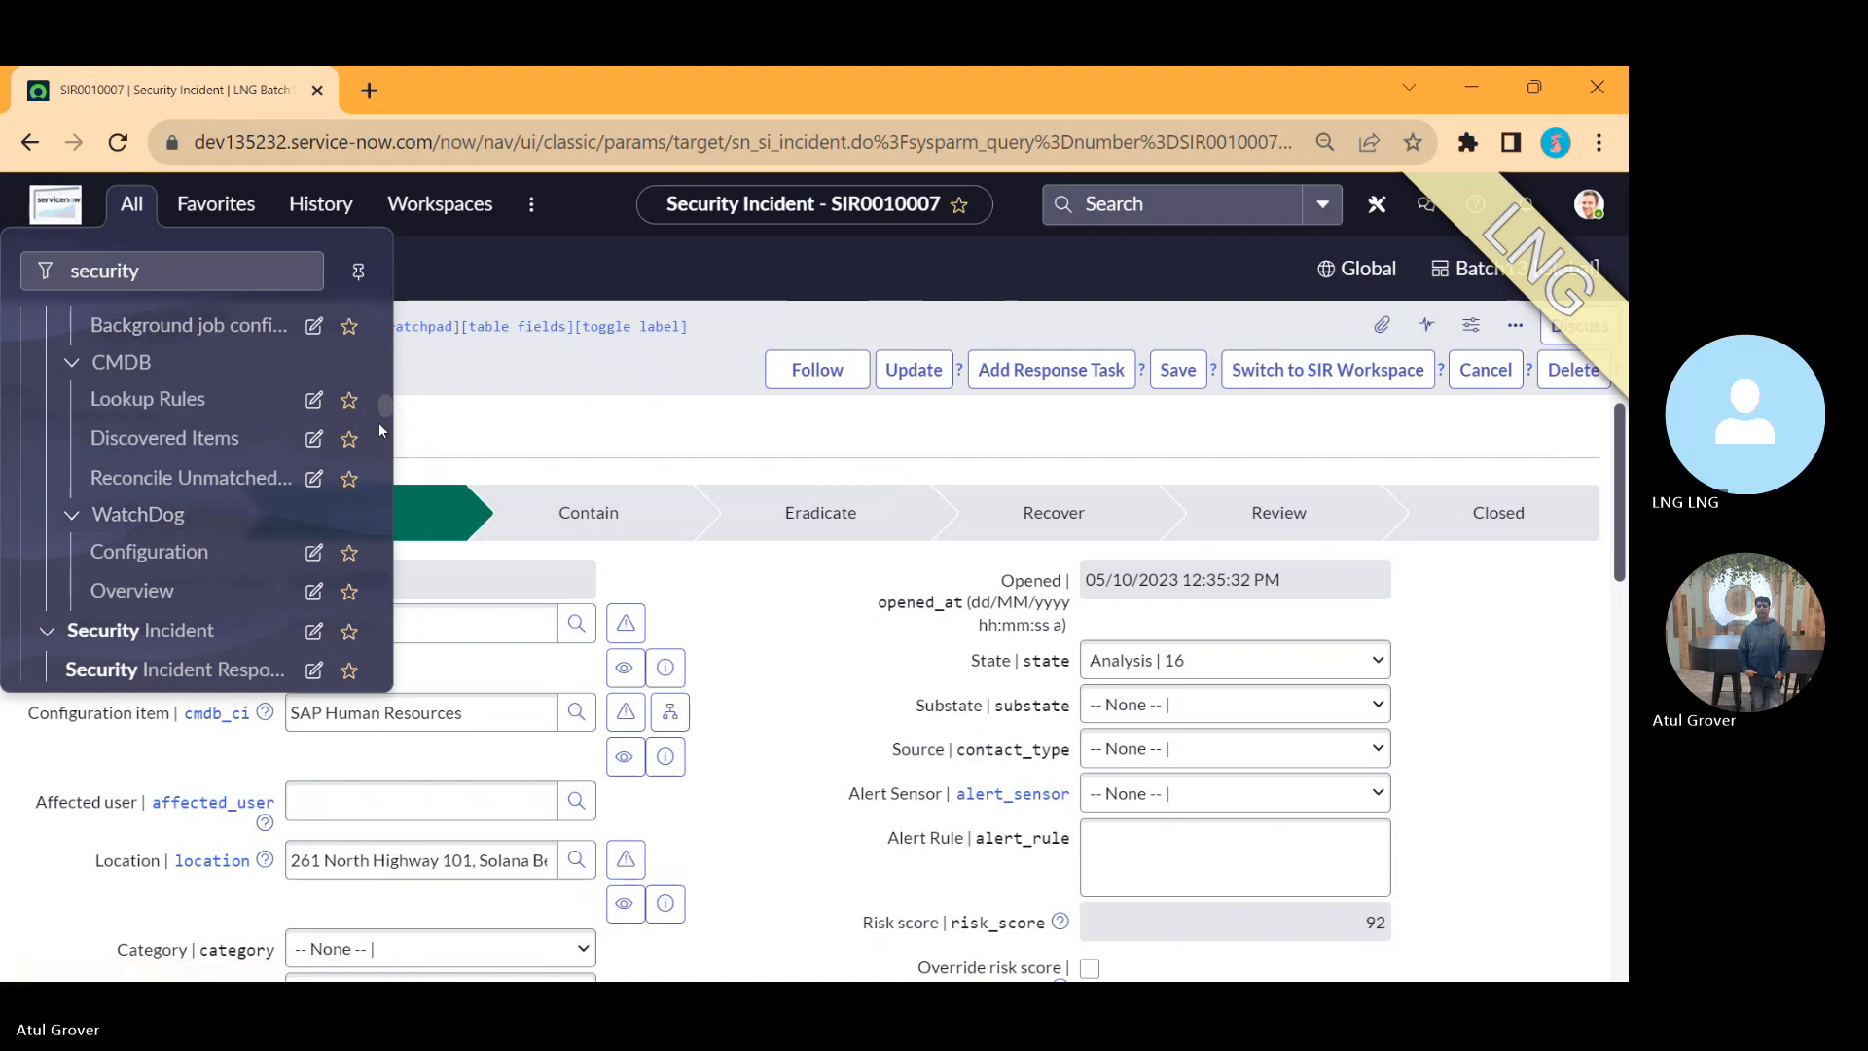
{"action": "left_click_drag", "start_coordinate": [382, 405], "coordinate": [383, 418]}
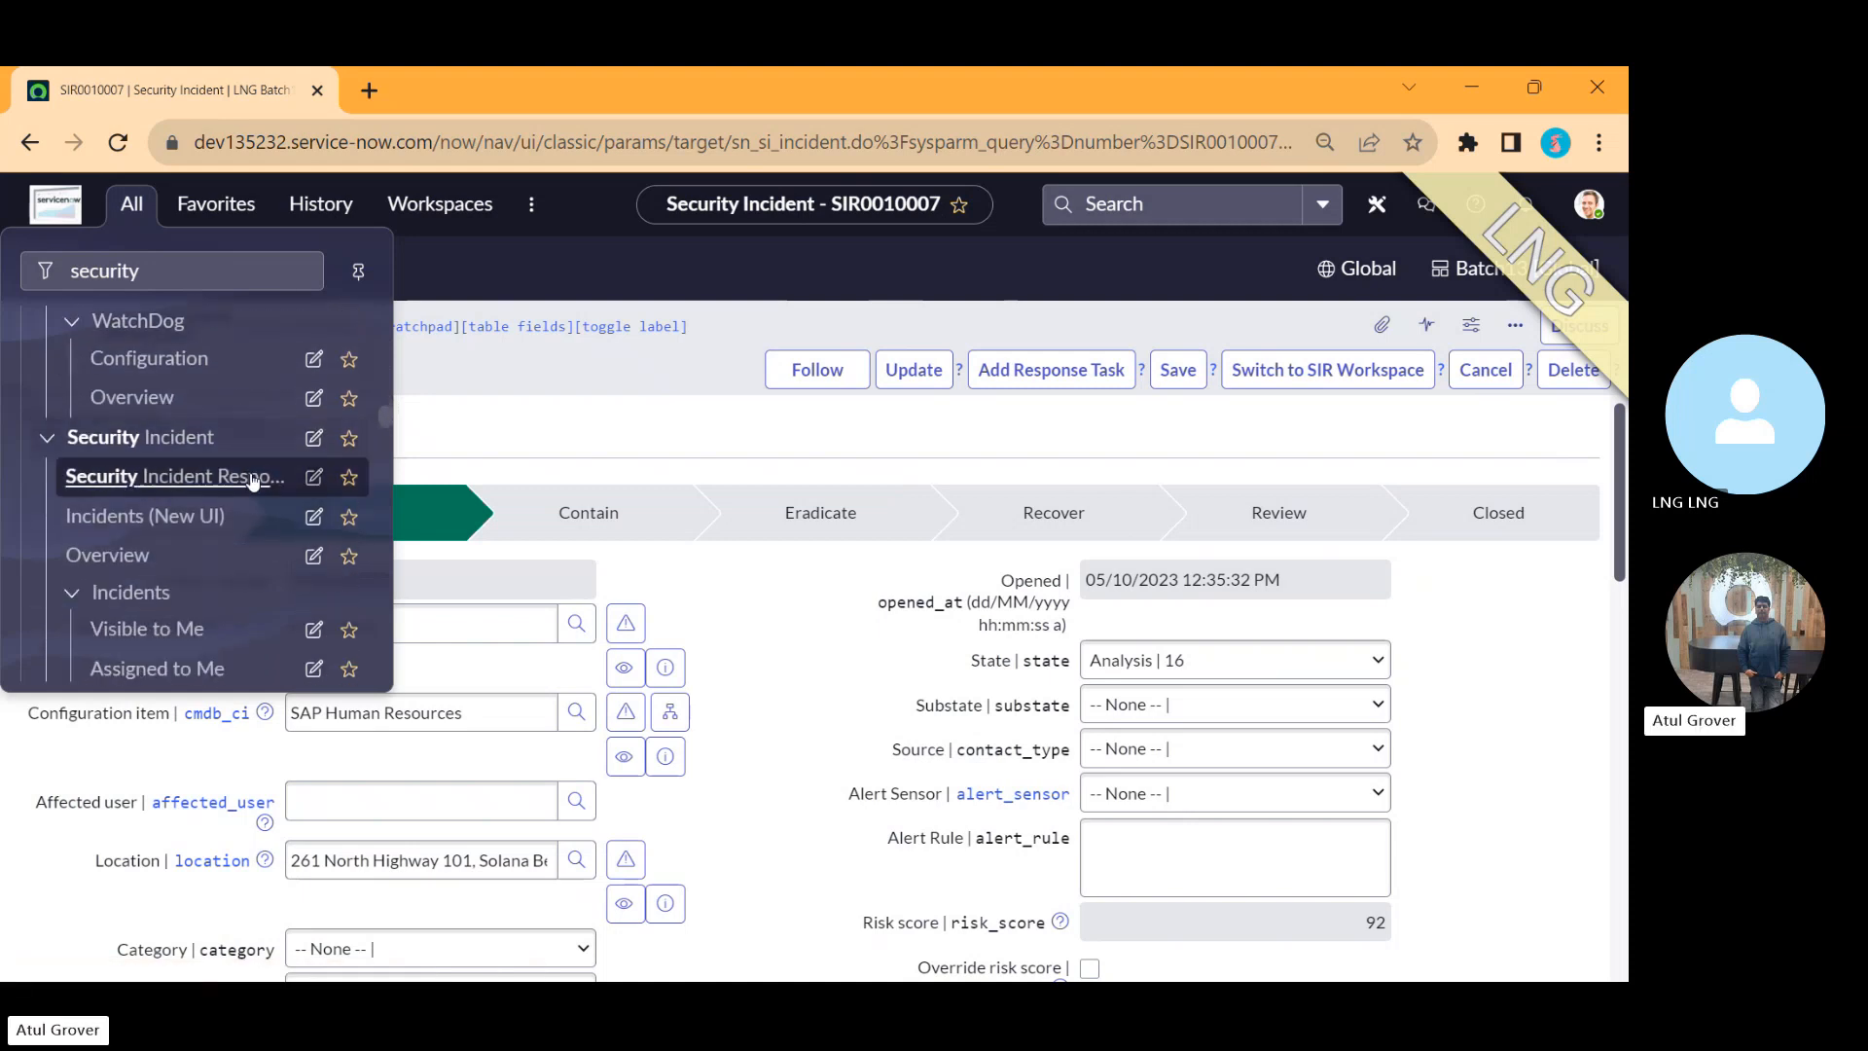
{"action": "left_click", "coordinate": [161, 521]}
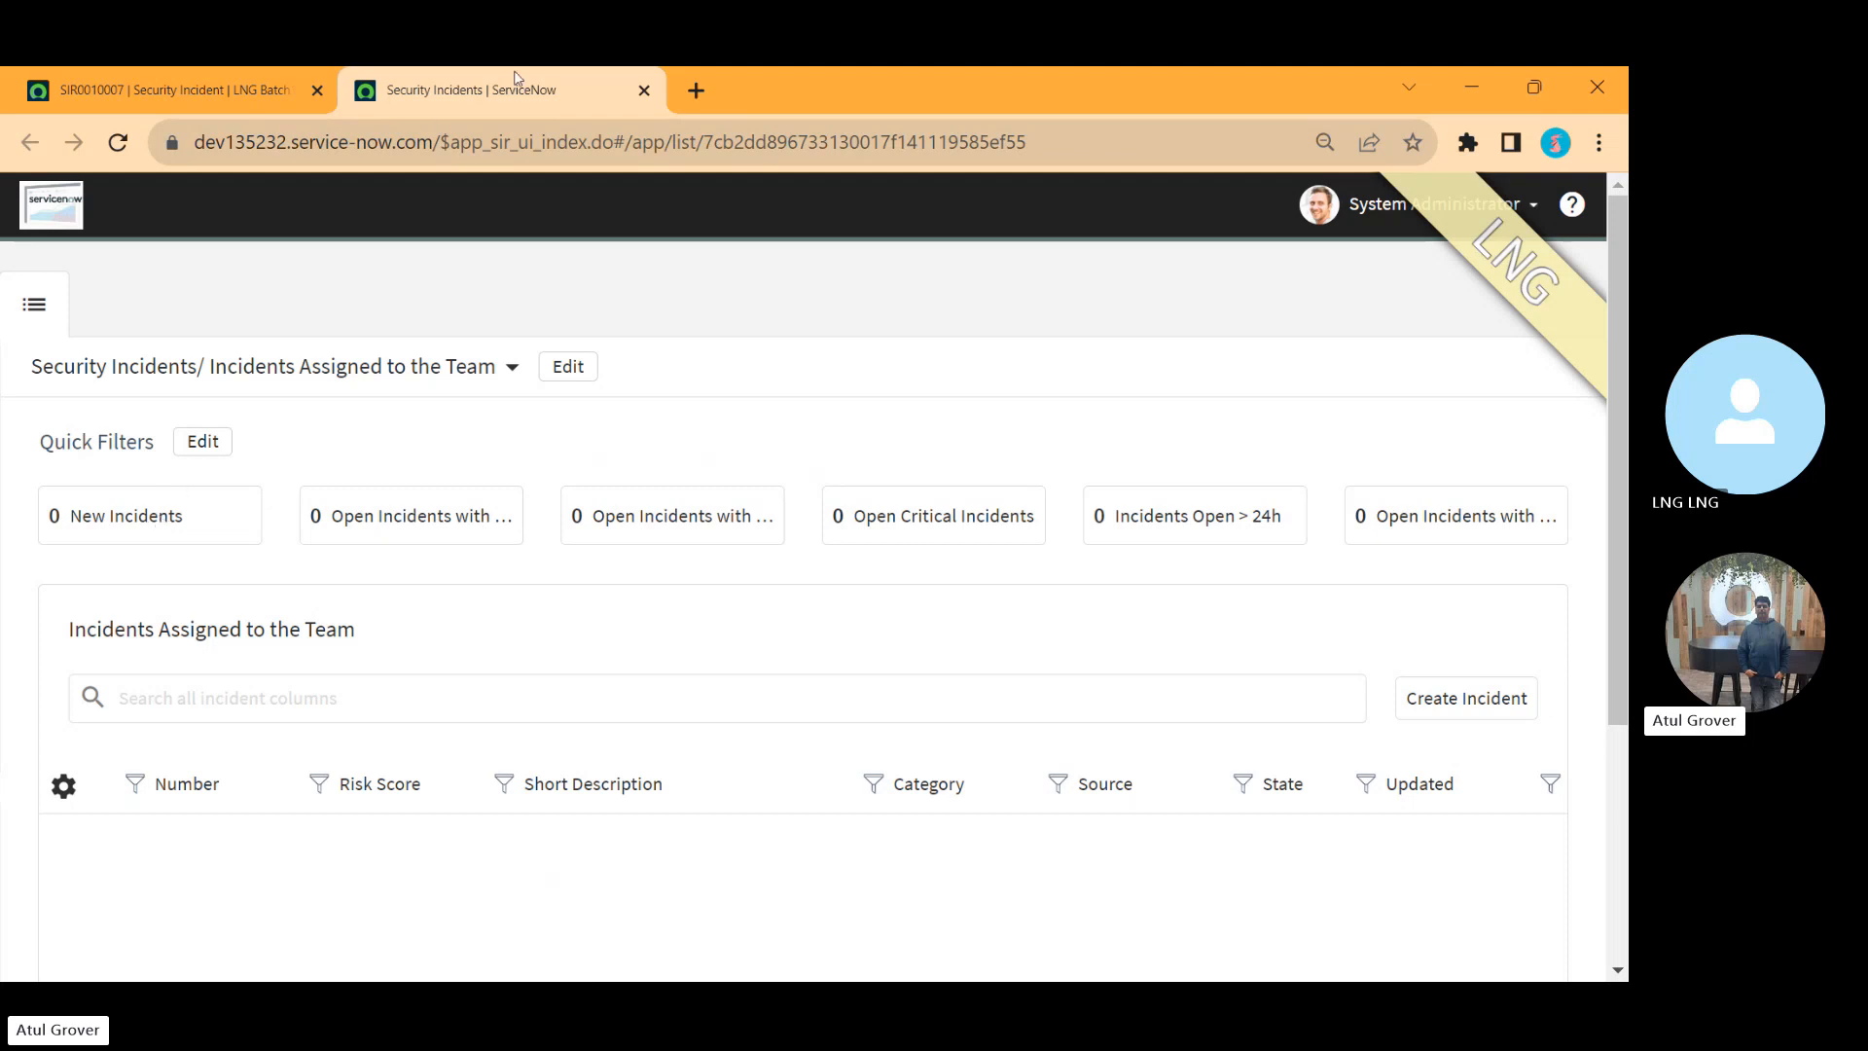
{"action": "left_click", "coordinate": [1484, 701]}
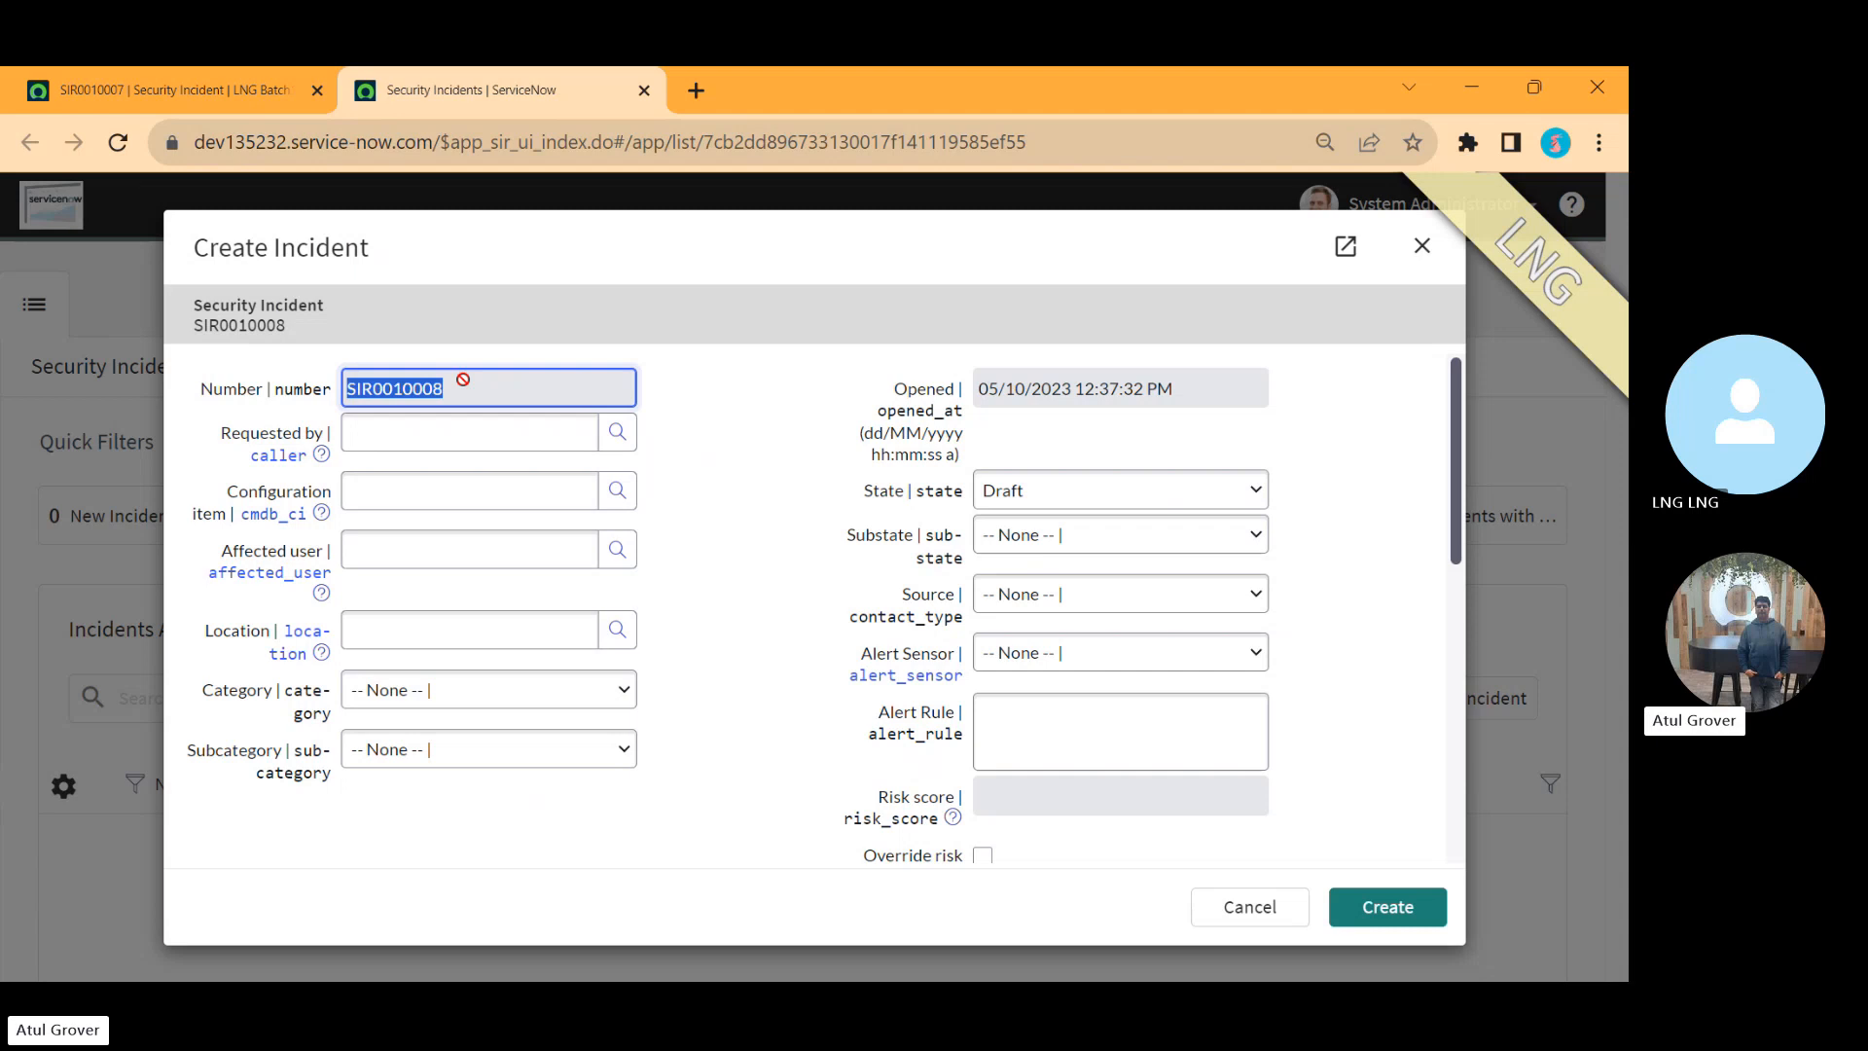
{"action": "key", "text": "alt+Tab"}
{"action": "key", "text": "alt+Tab"}
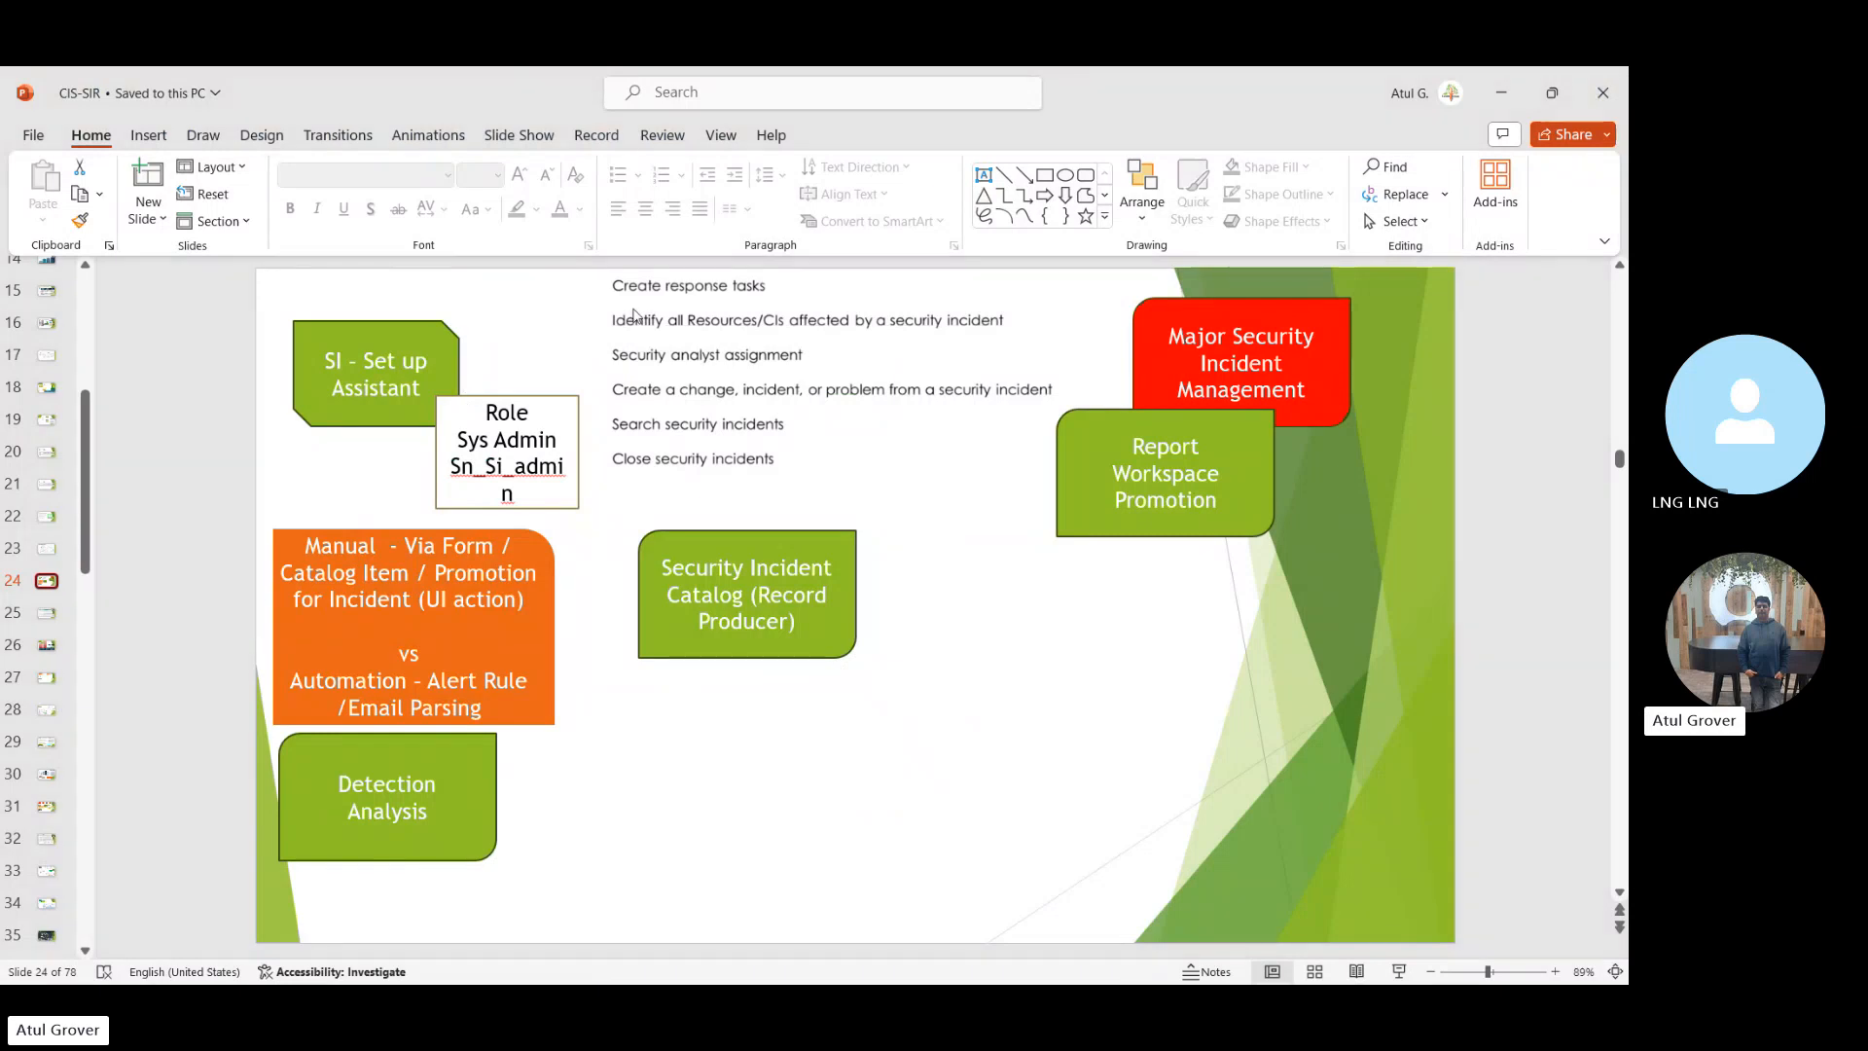
{"action": "key", "text": "alt+Tab"}
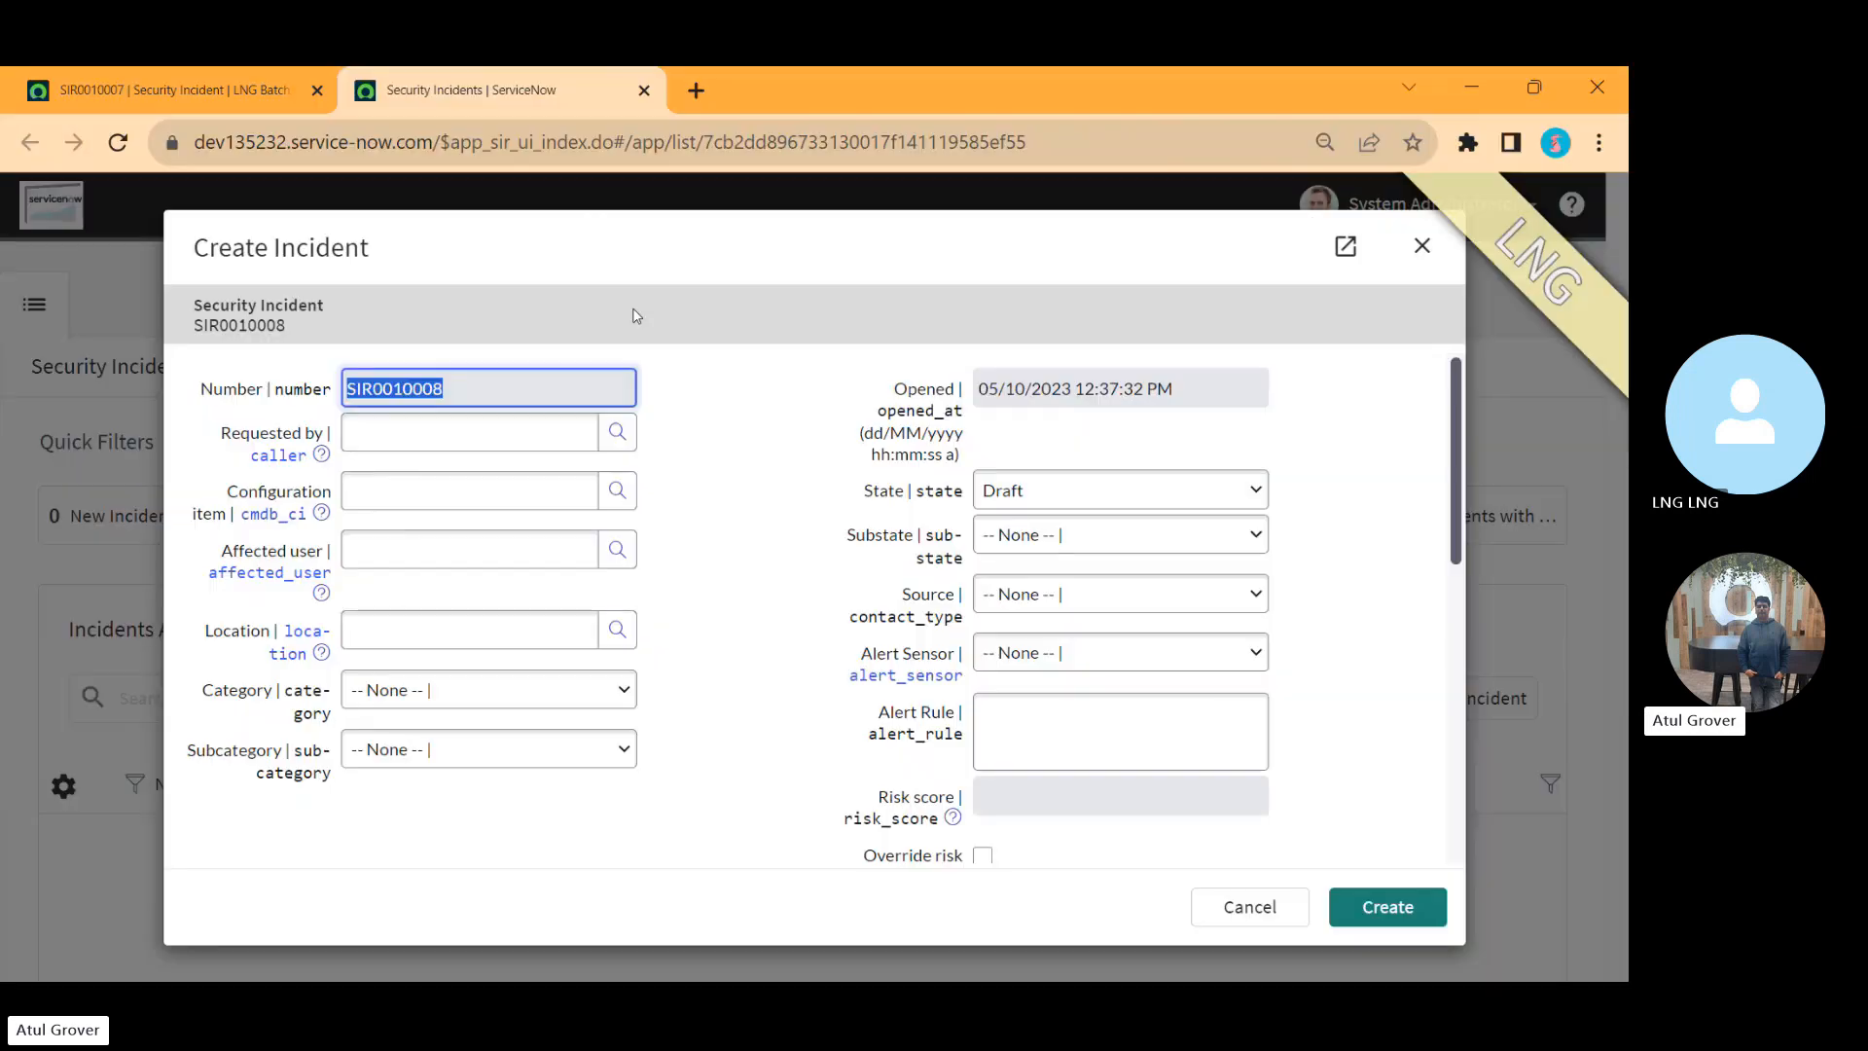
{"action": "left_click", "coordinate": [1421, 246]}
Step: Open a new response task form from the security incident, examine its table name in the address, and go back
{"action": "left_click", "coordinate": [177, 90]}
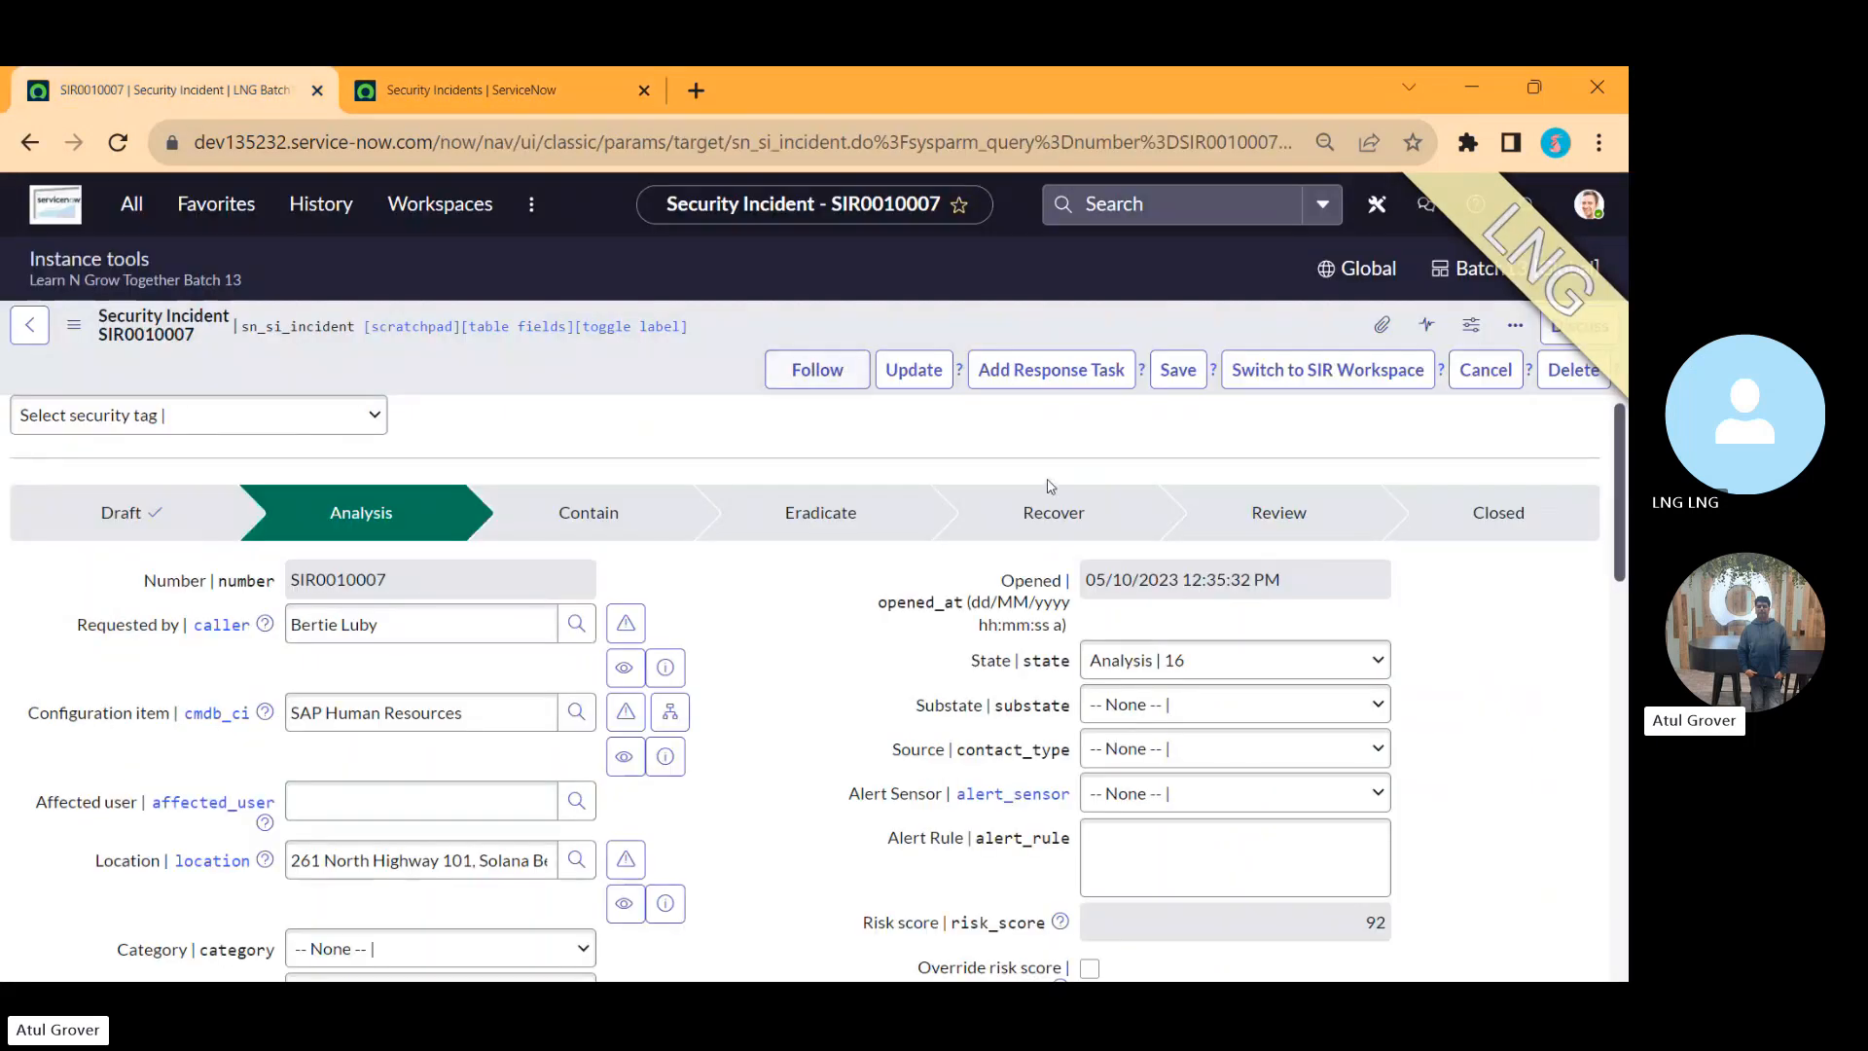
{"action": "left_click", "coordinate": [1060, 378]}
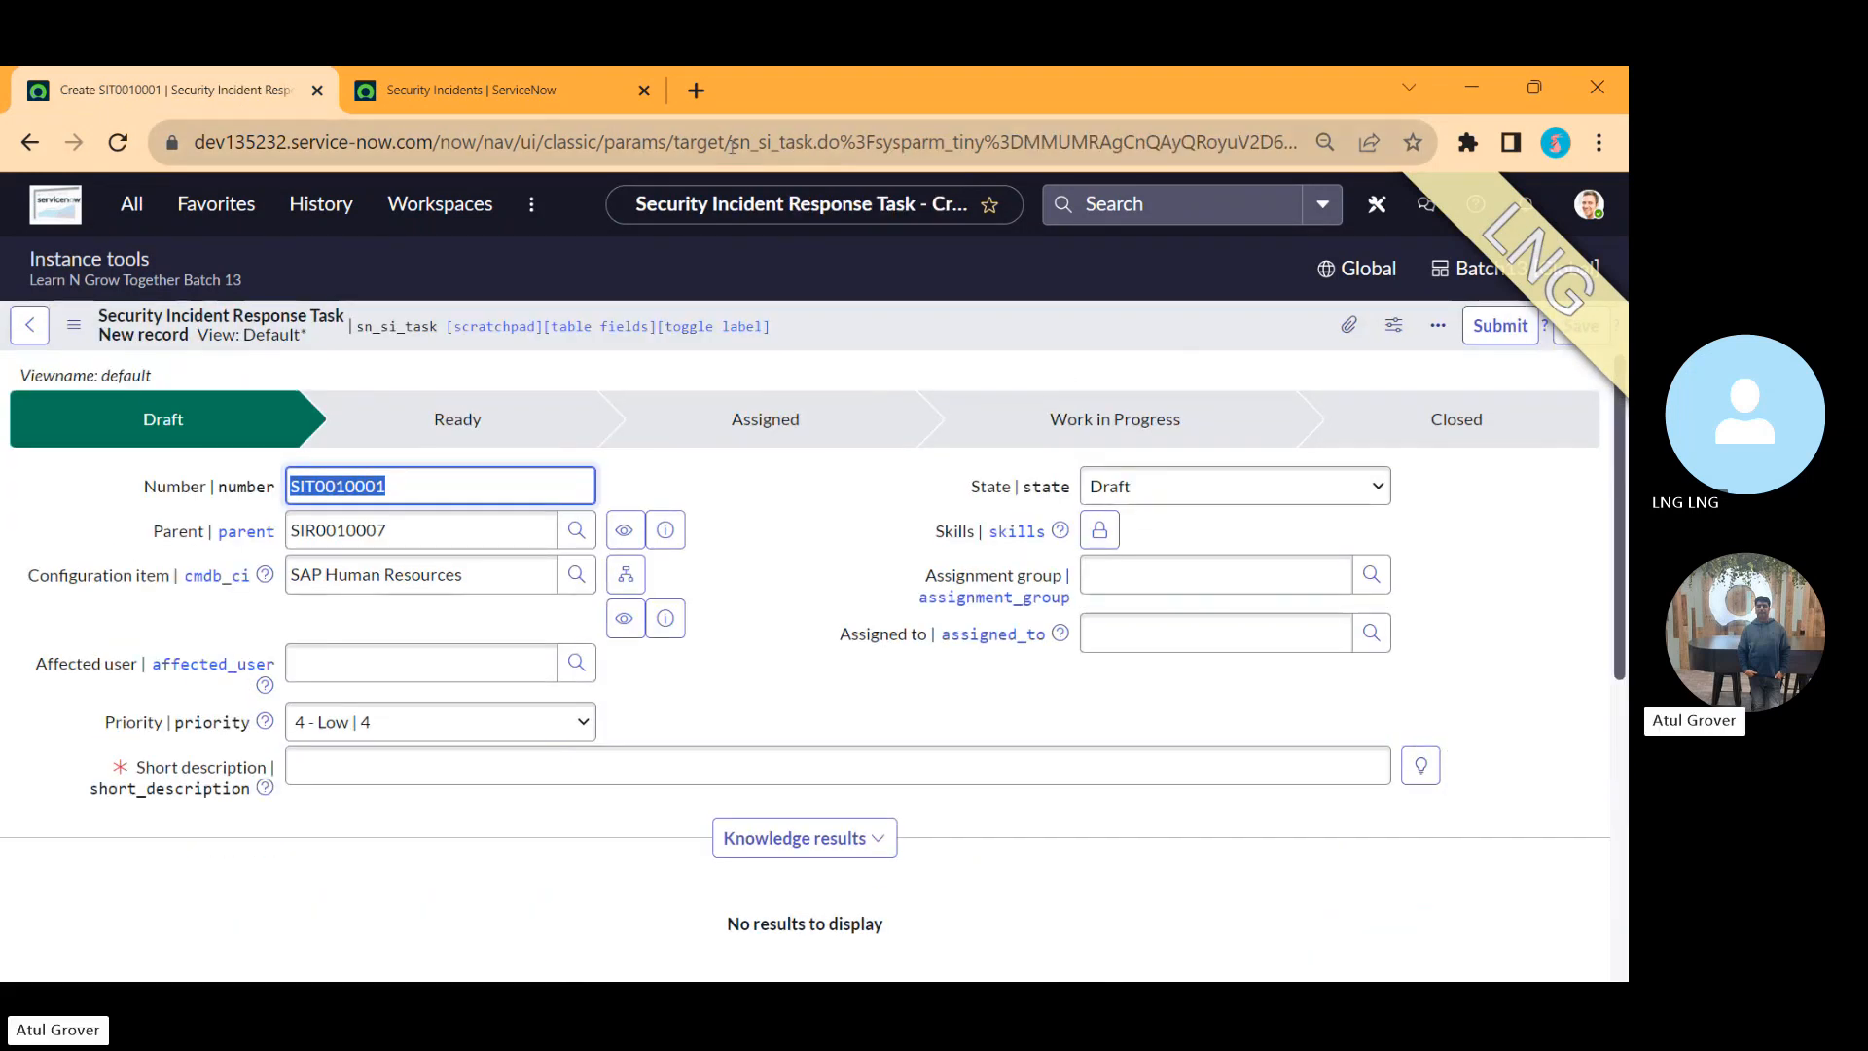
{"action": "left_click_drag", "start_coordinate": [731, 144], "coordinate": [812, 146]}
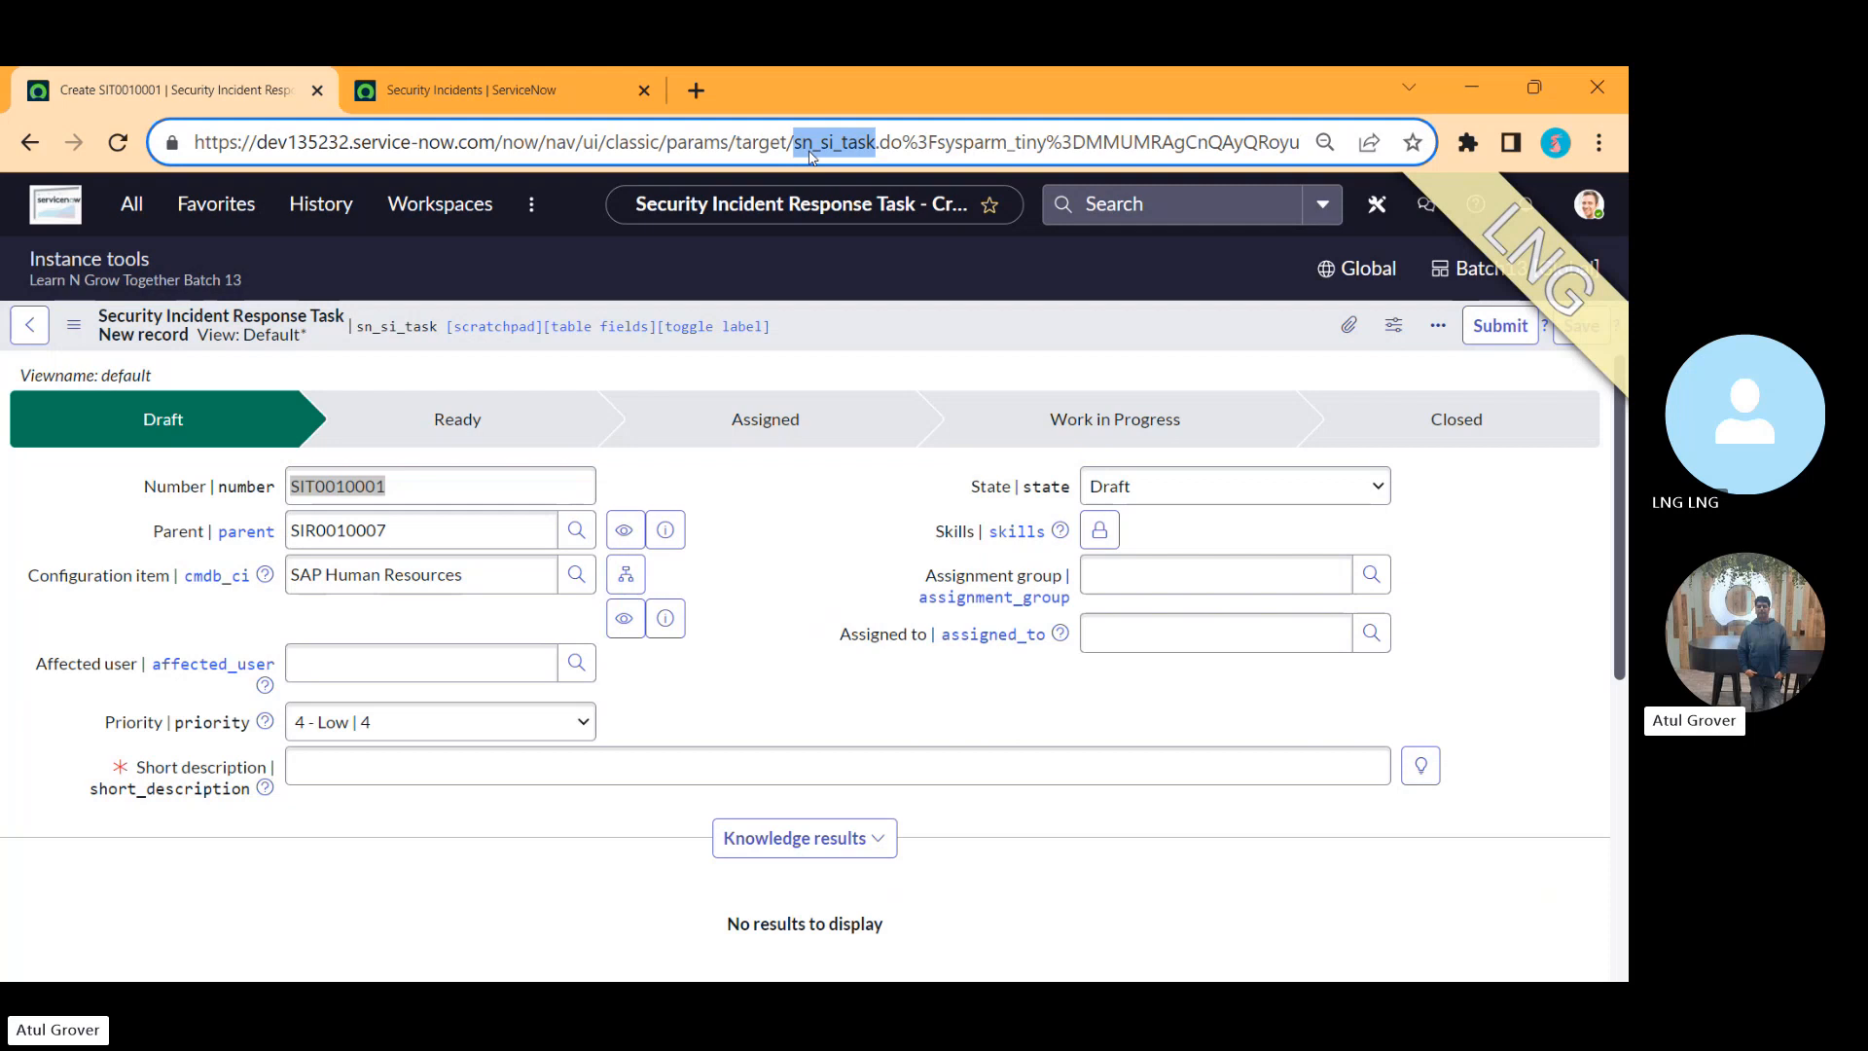
{"action": "key", "text": "alt+Tab"}
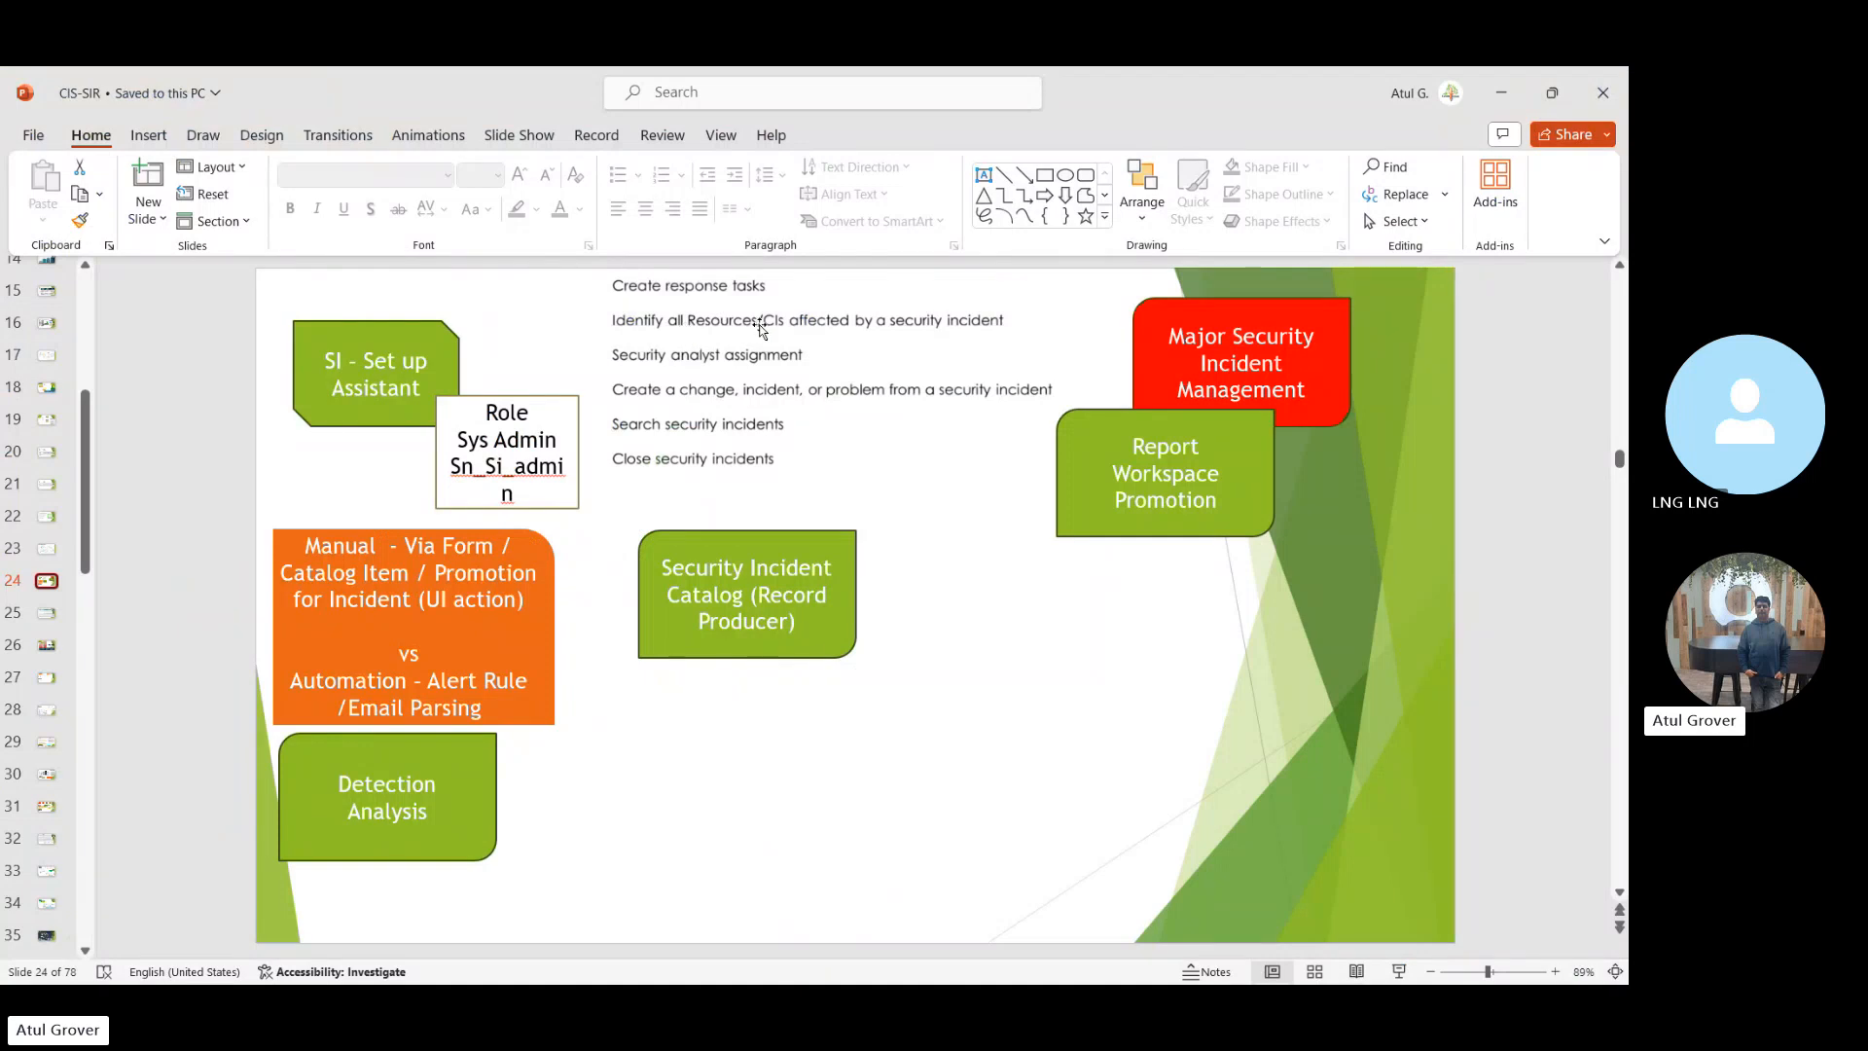
{"action": "key", "text": "alt+Tab"}
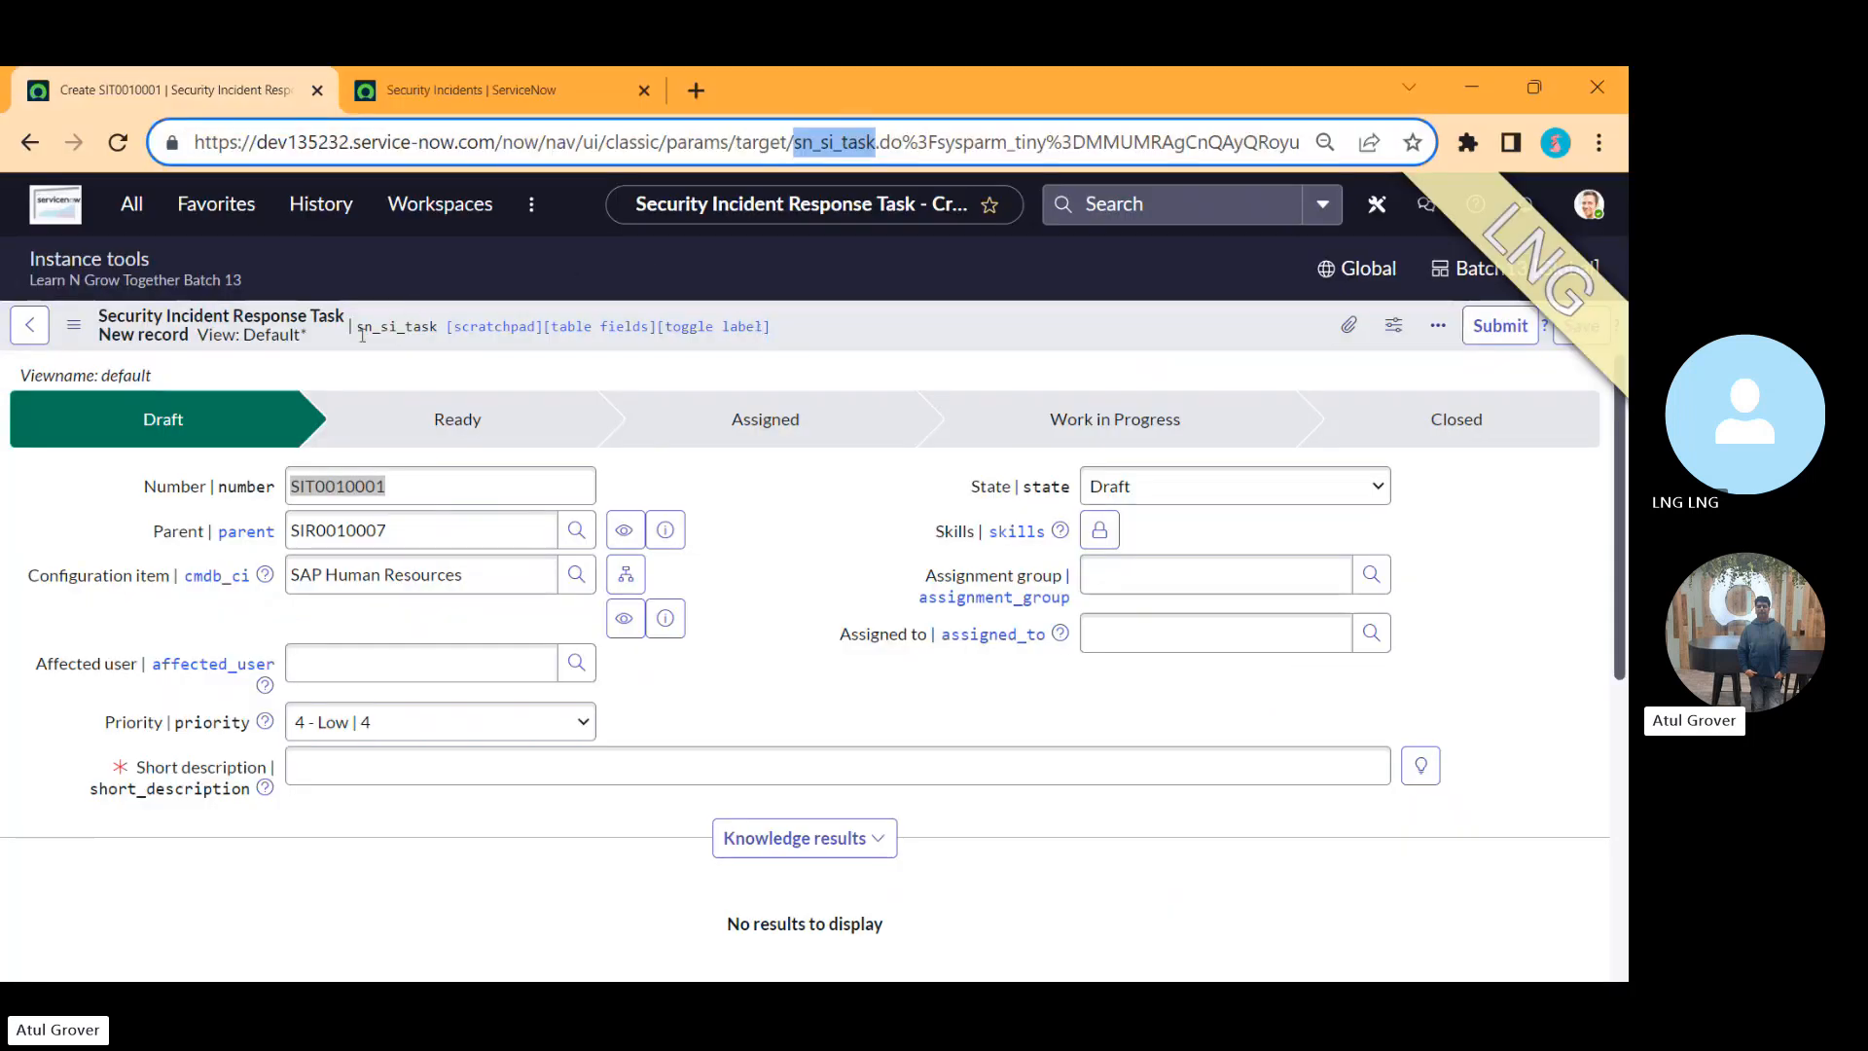
{"action": "left_click", "coordinate": [29, 144]}
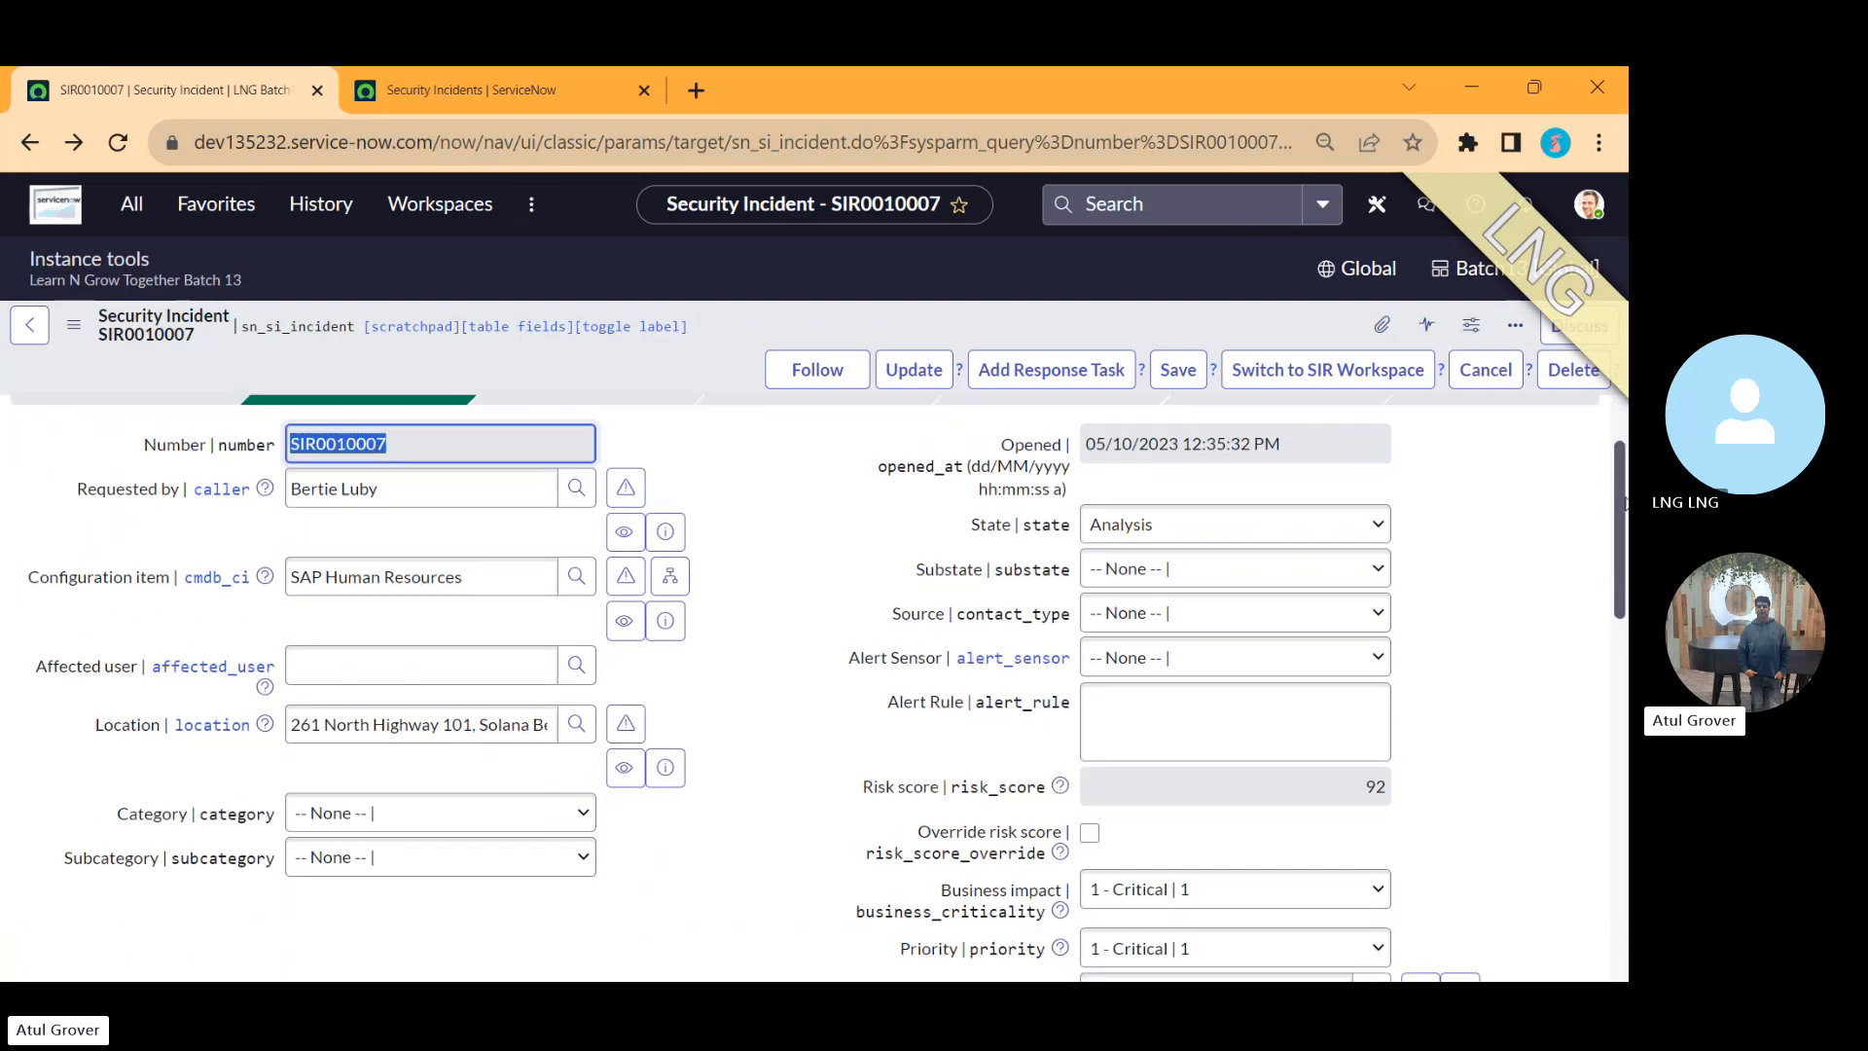
Step: Add the second listed user to the security incident's Affected Users list and save
{"action": "left_click_drag", "start_coordinate": [1623, 501], "coordinate": [1620, 817]}
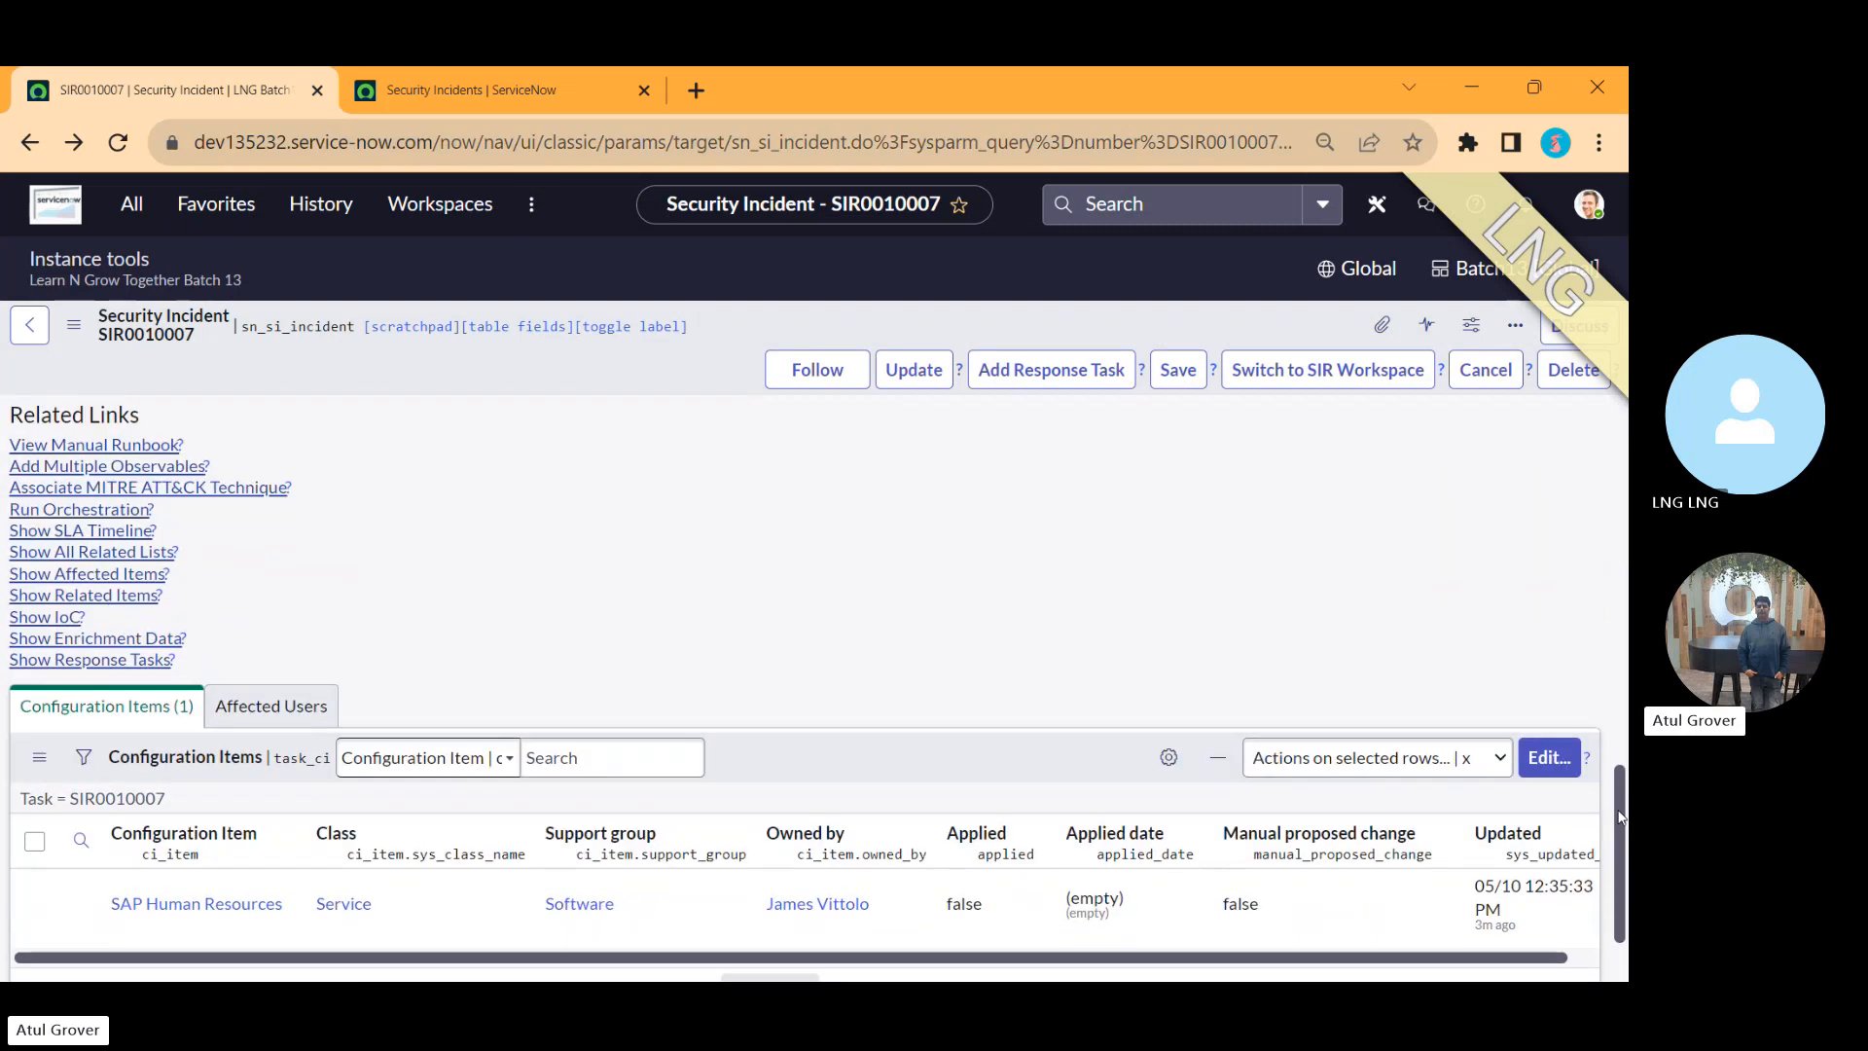
{"action": "left_click", "coordinate": [273, 708]}
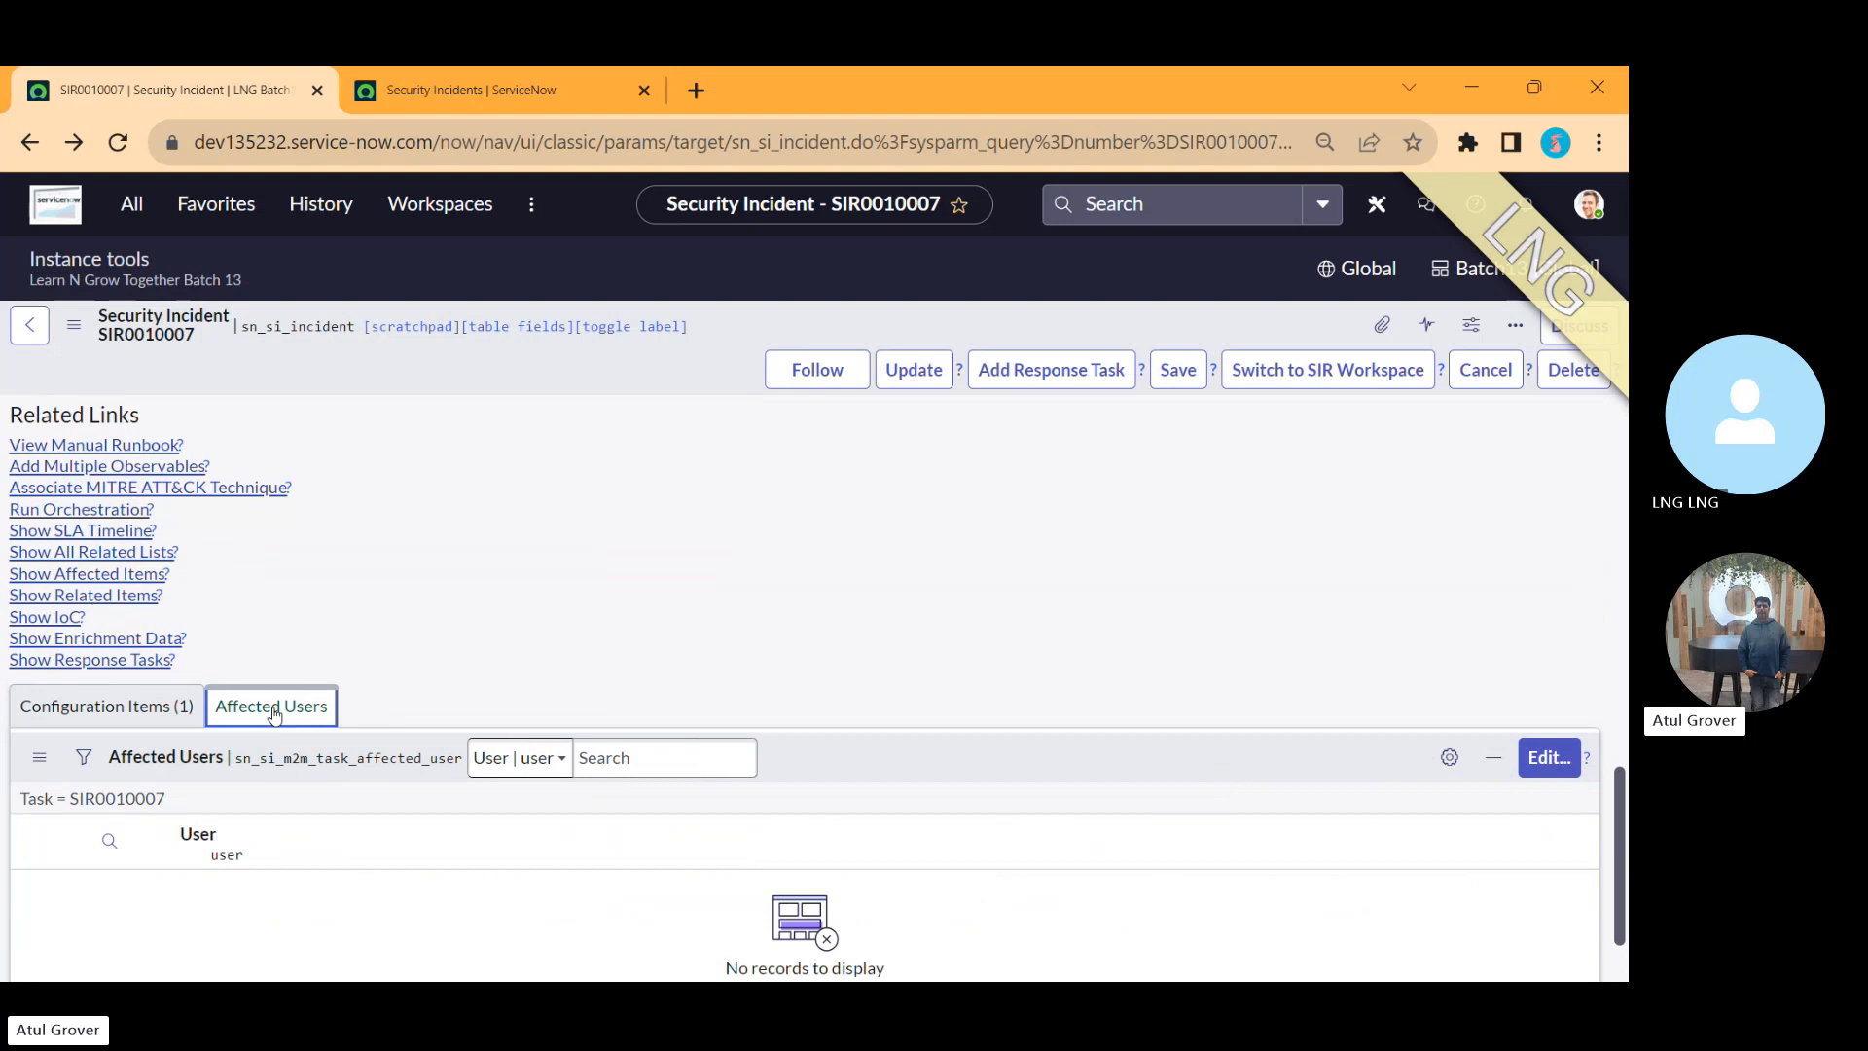
{"action": "left_click", "coordinate": [1548, 759]}
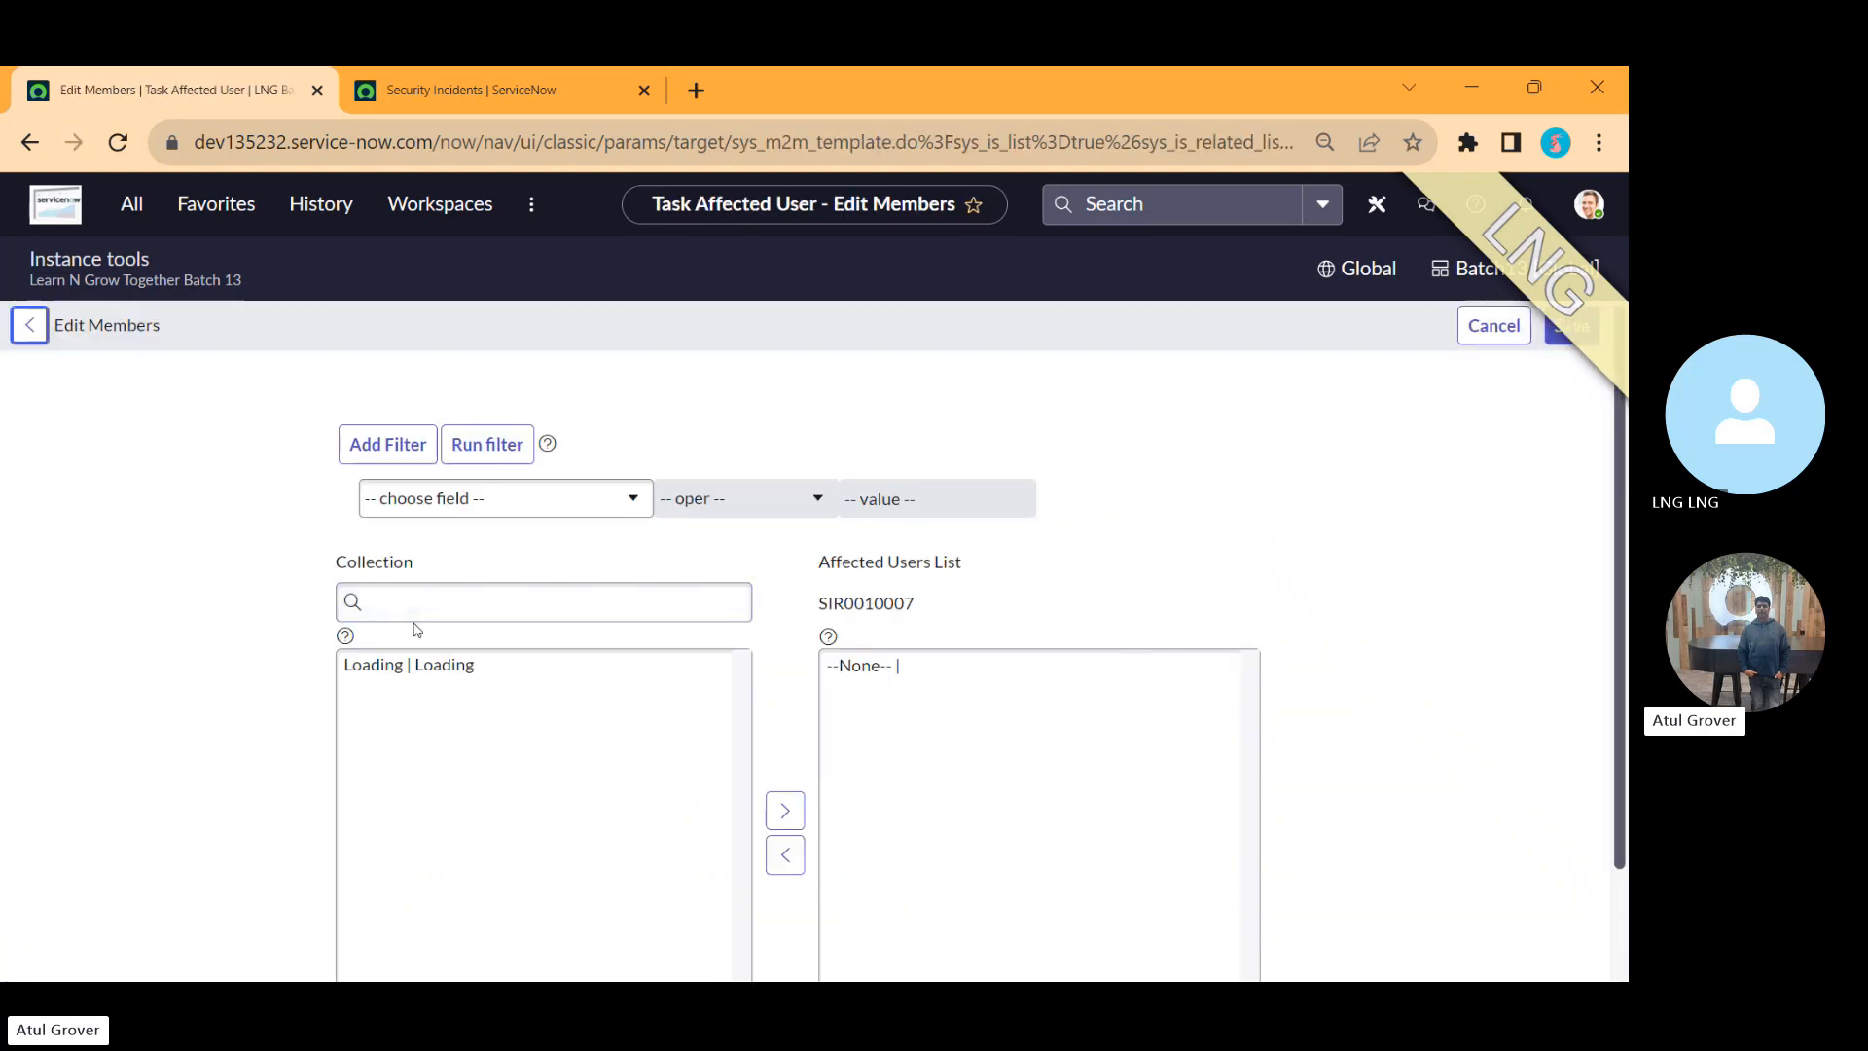
{"action": "left_click", "coordinate": [384, 711]}
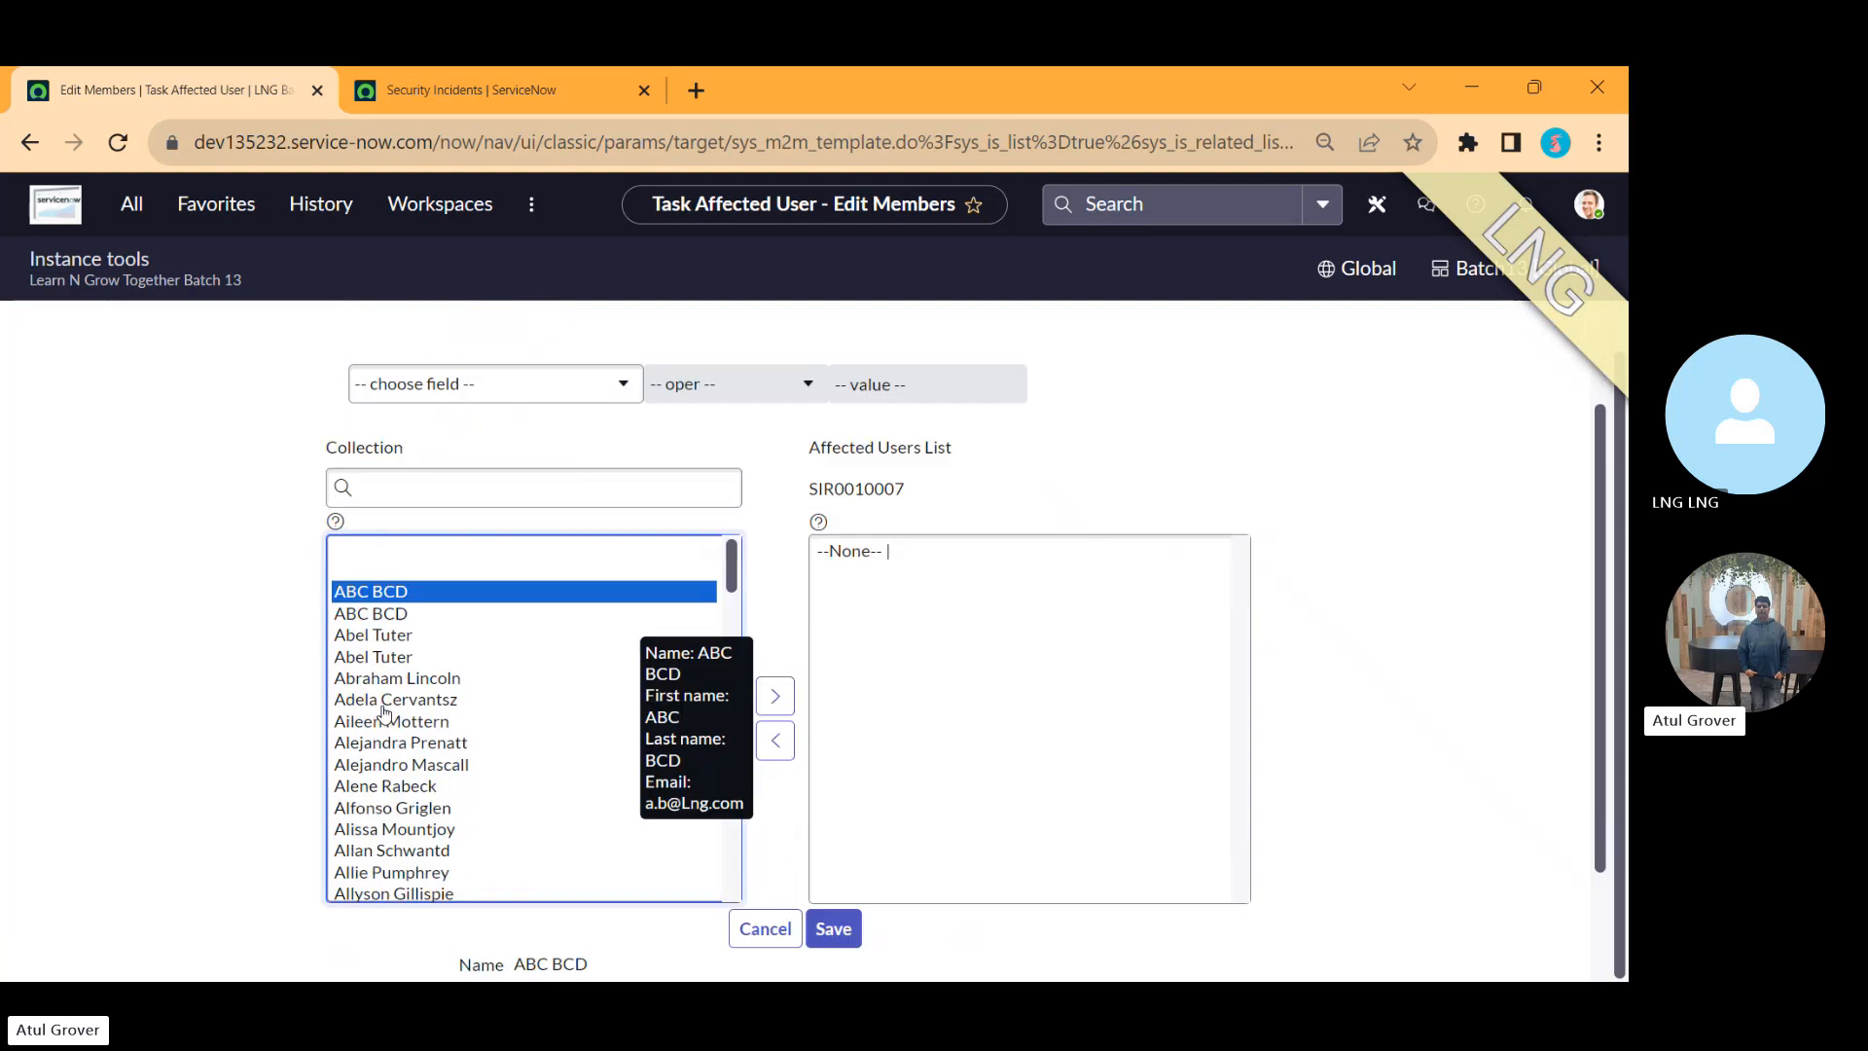
{"action": "key", "text": "Down"}
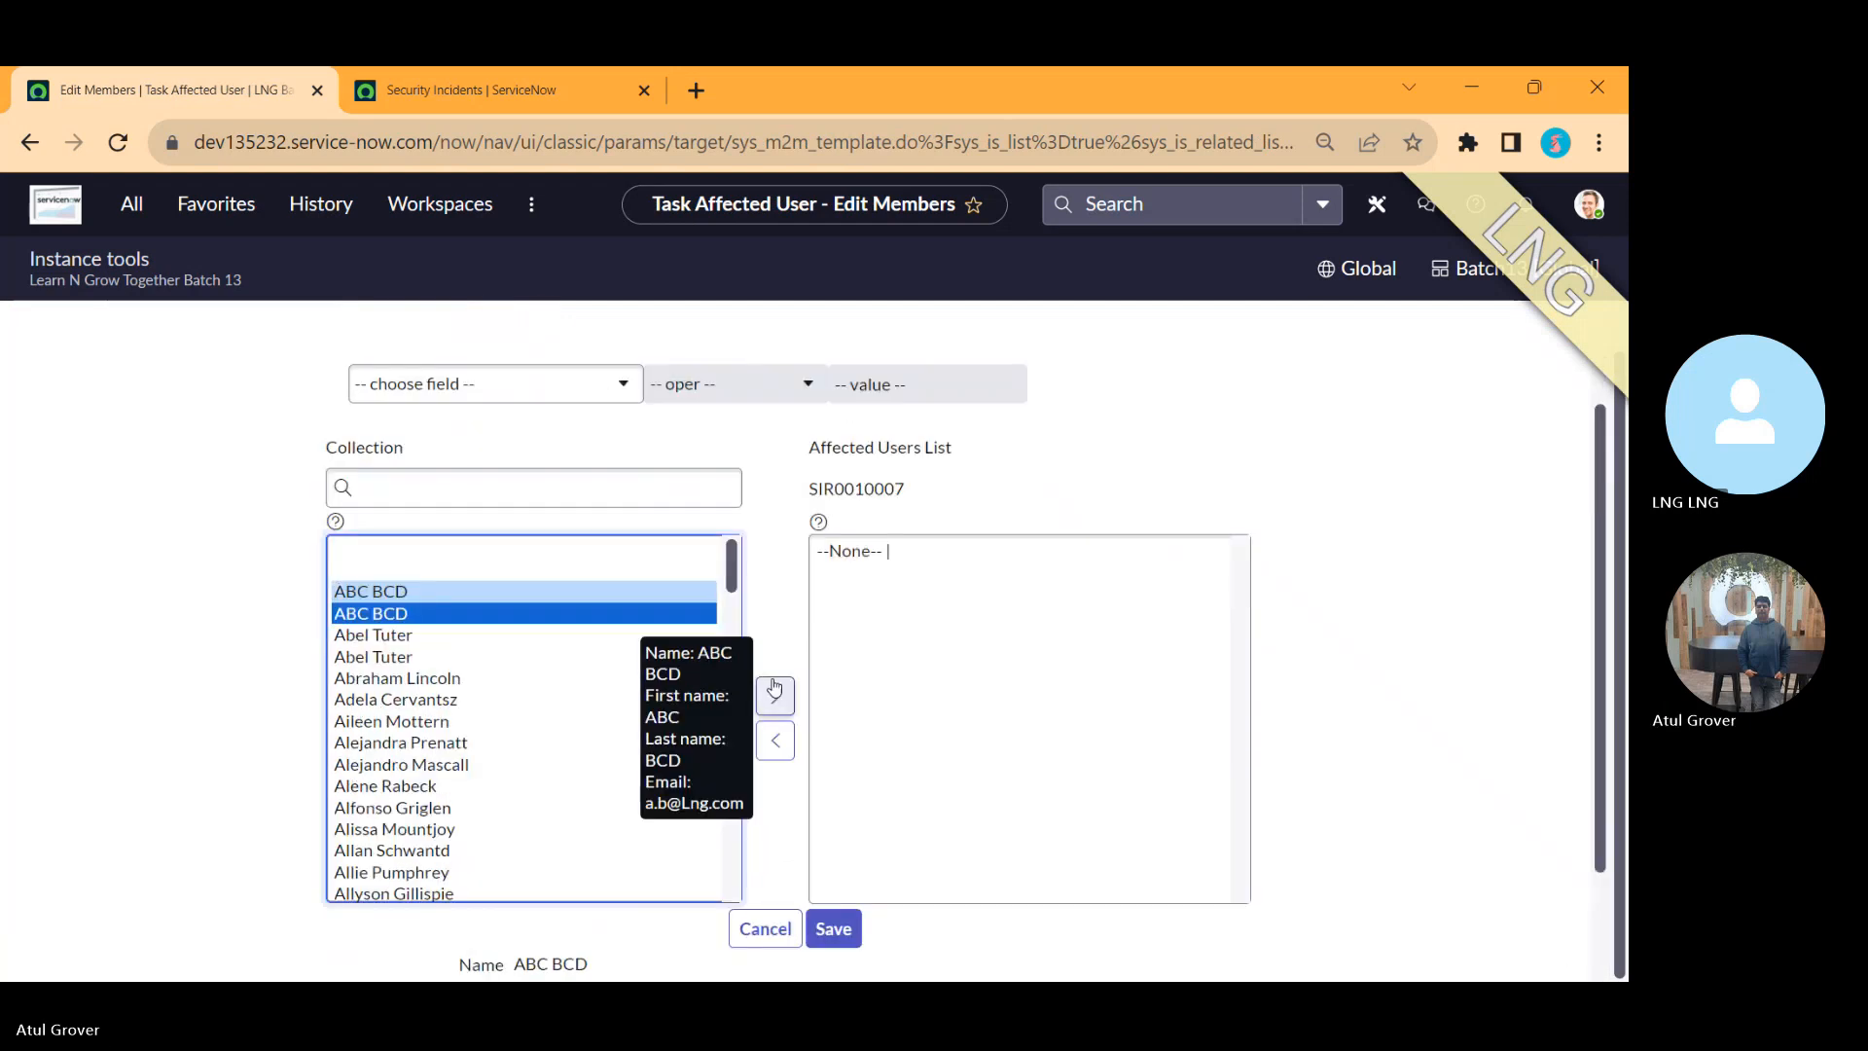
{"action": "left_click", "coordinate": [774, 694]}
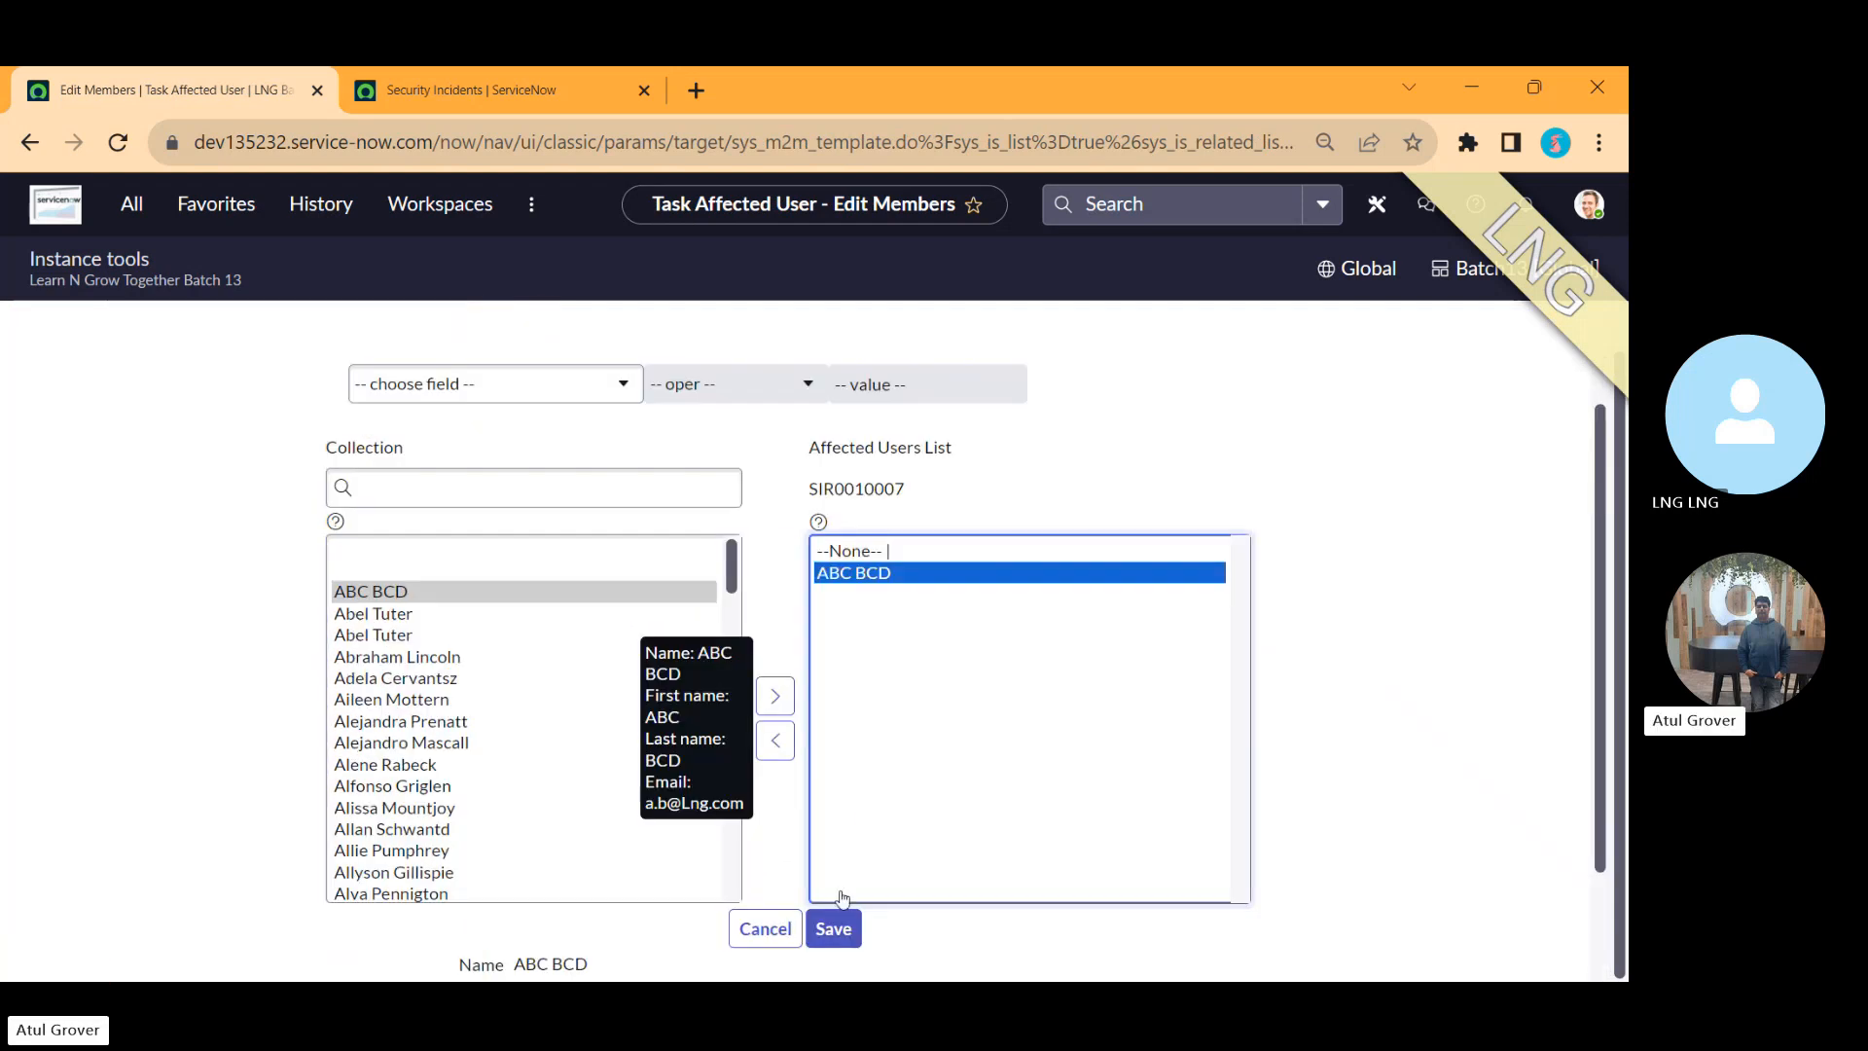
{"action": "left_click", "coordinate": [834, 930]}
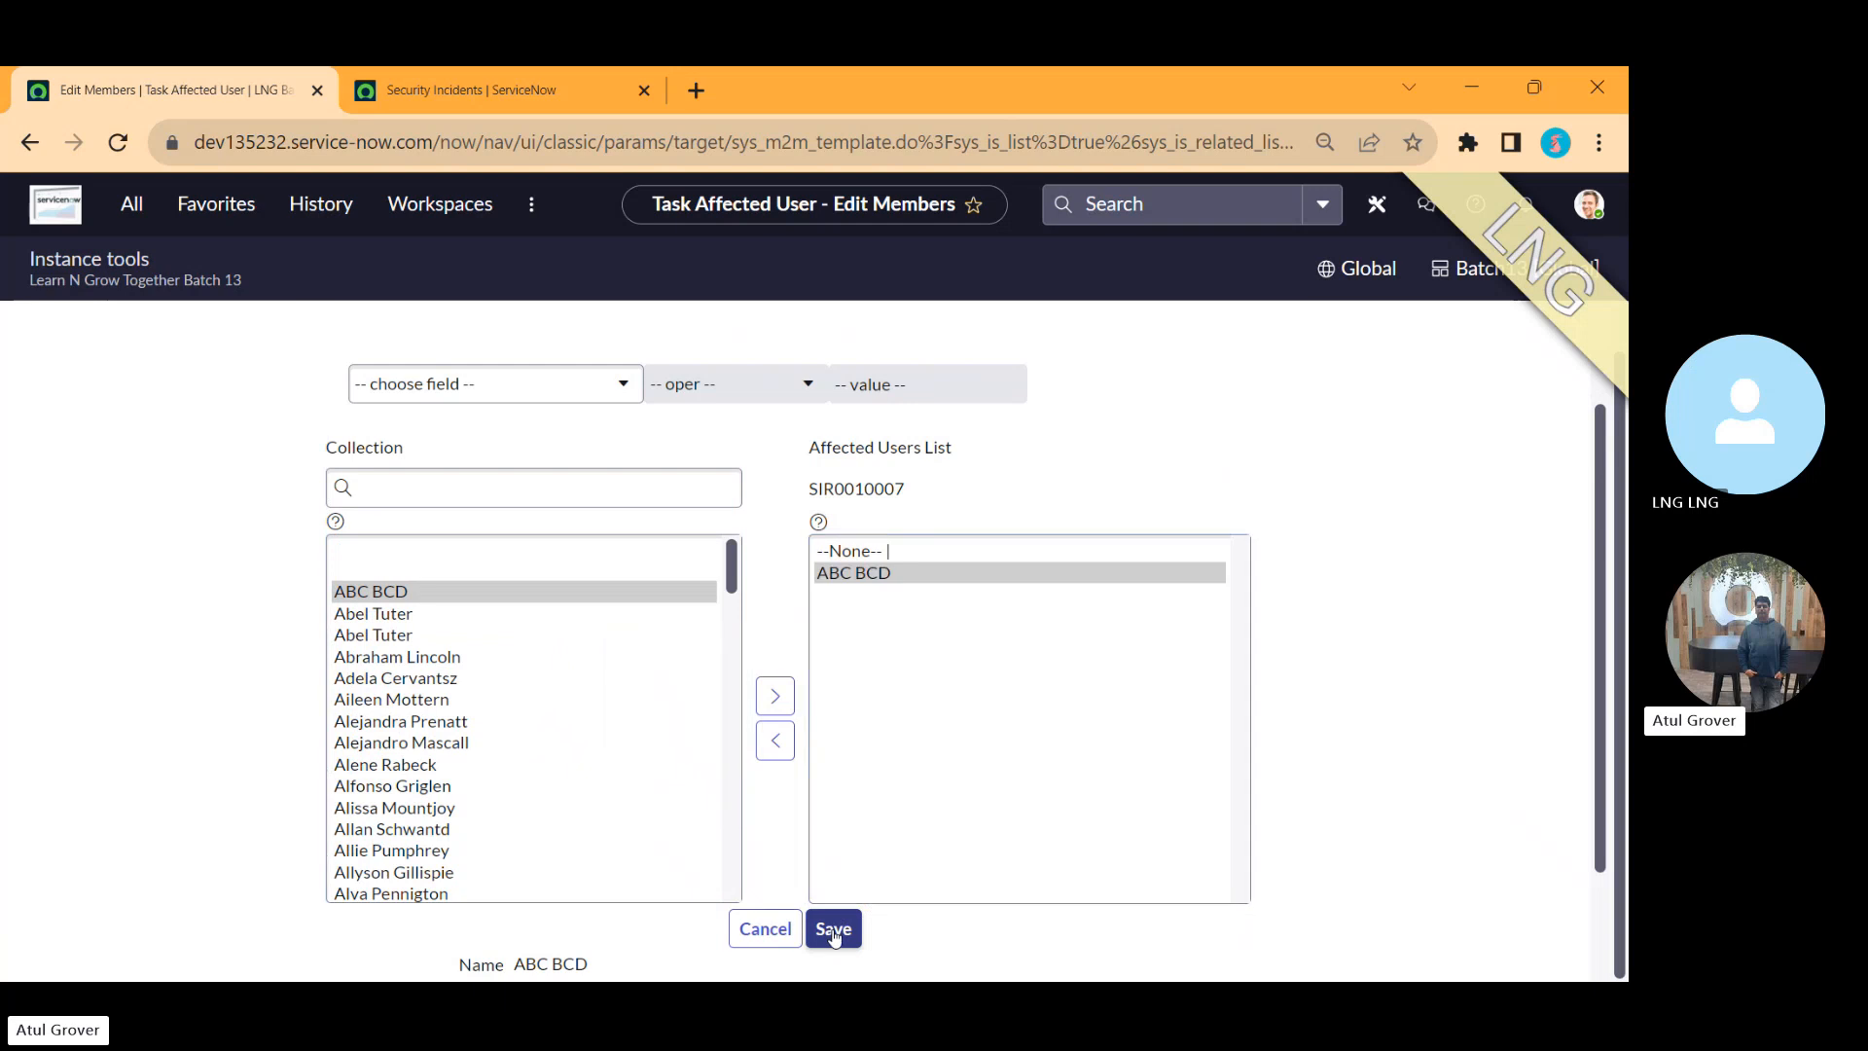
Step: Review the security incident's assignment group and assigned-to fields while comparing against the slide's feature list
{"action": "key", "text": "alt+Tab"}
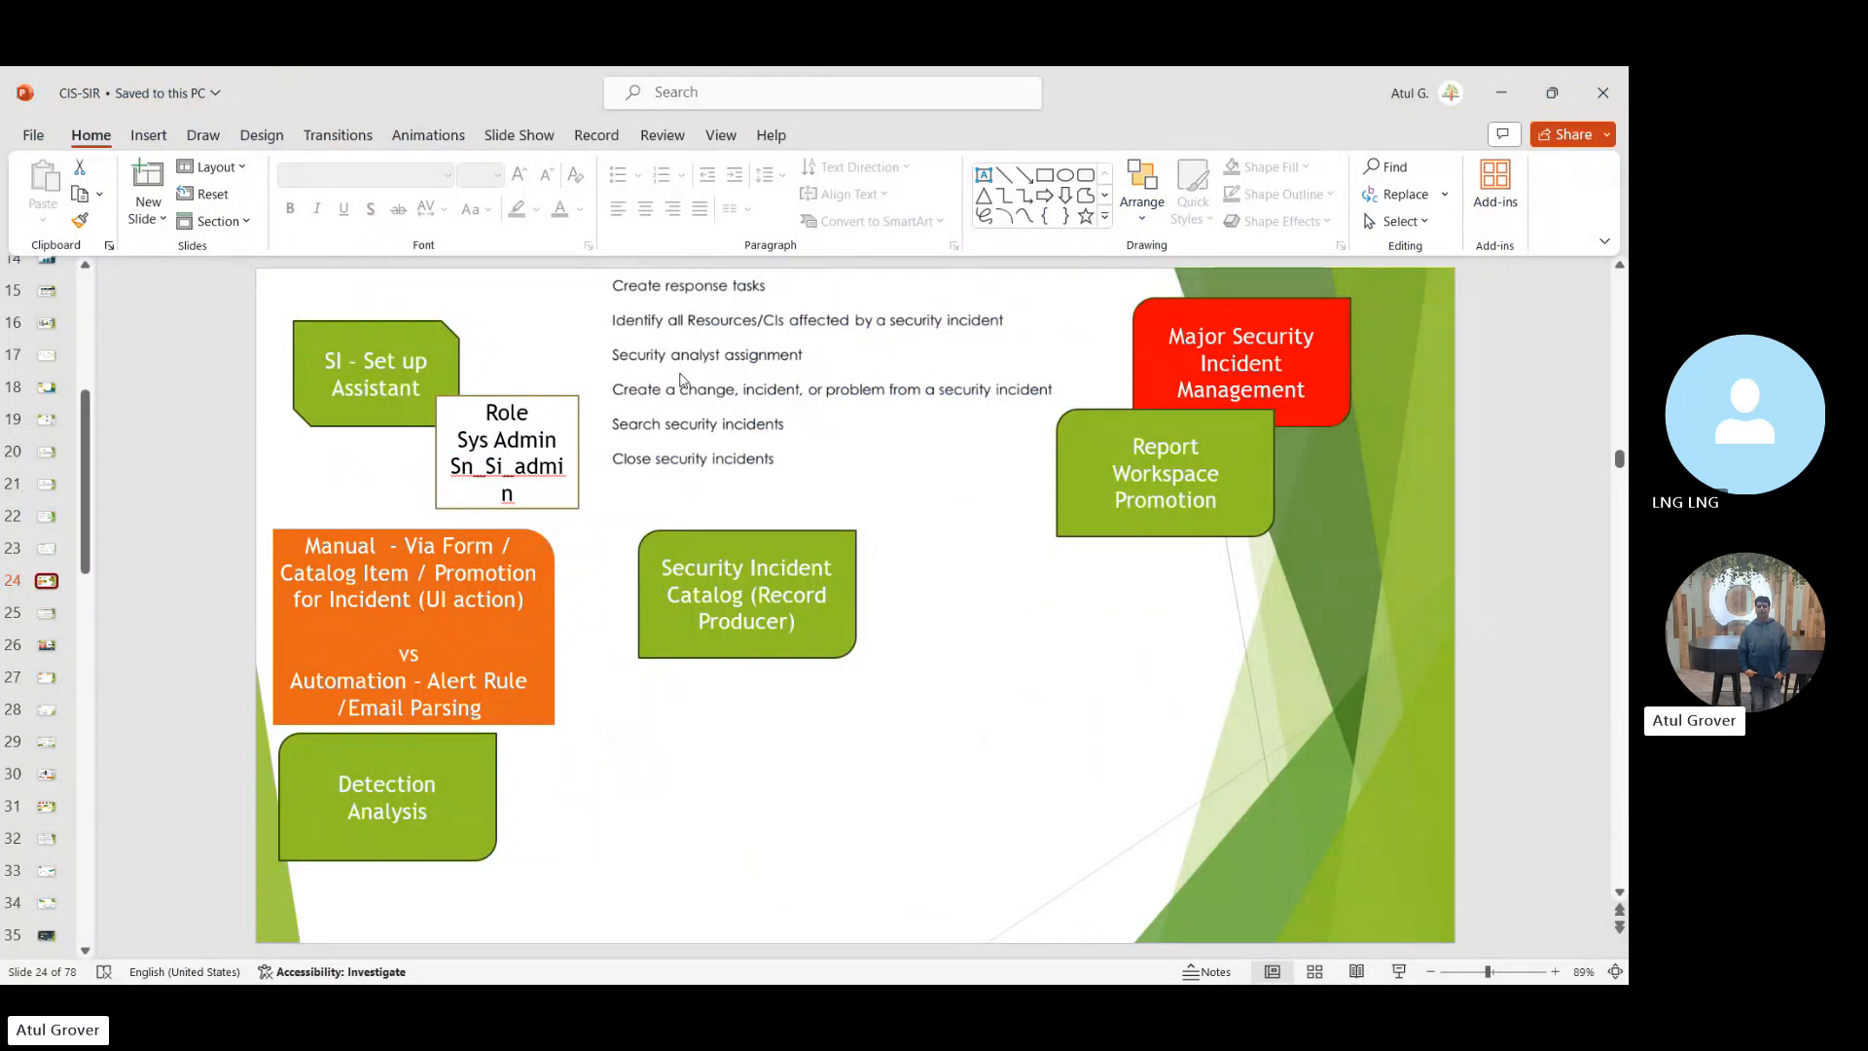
{"action": "key", "text": "alt+Tab"}
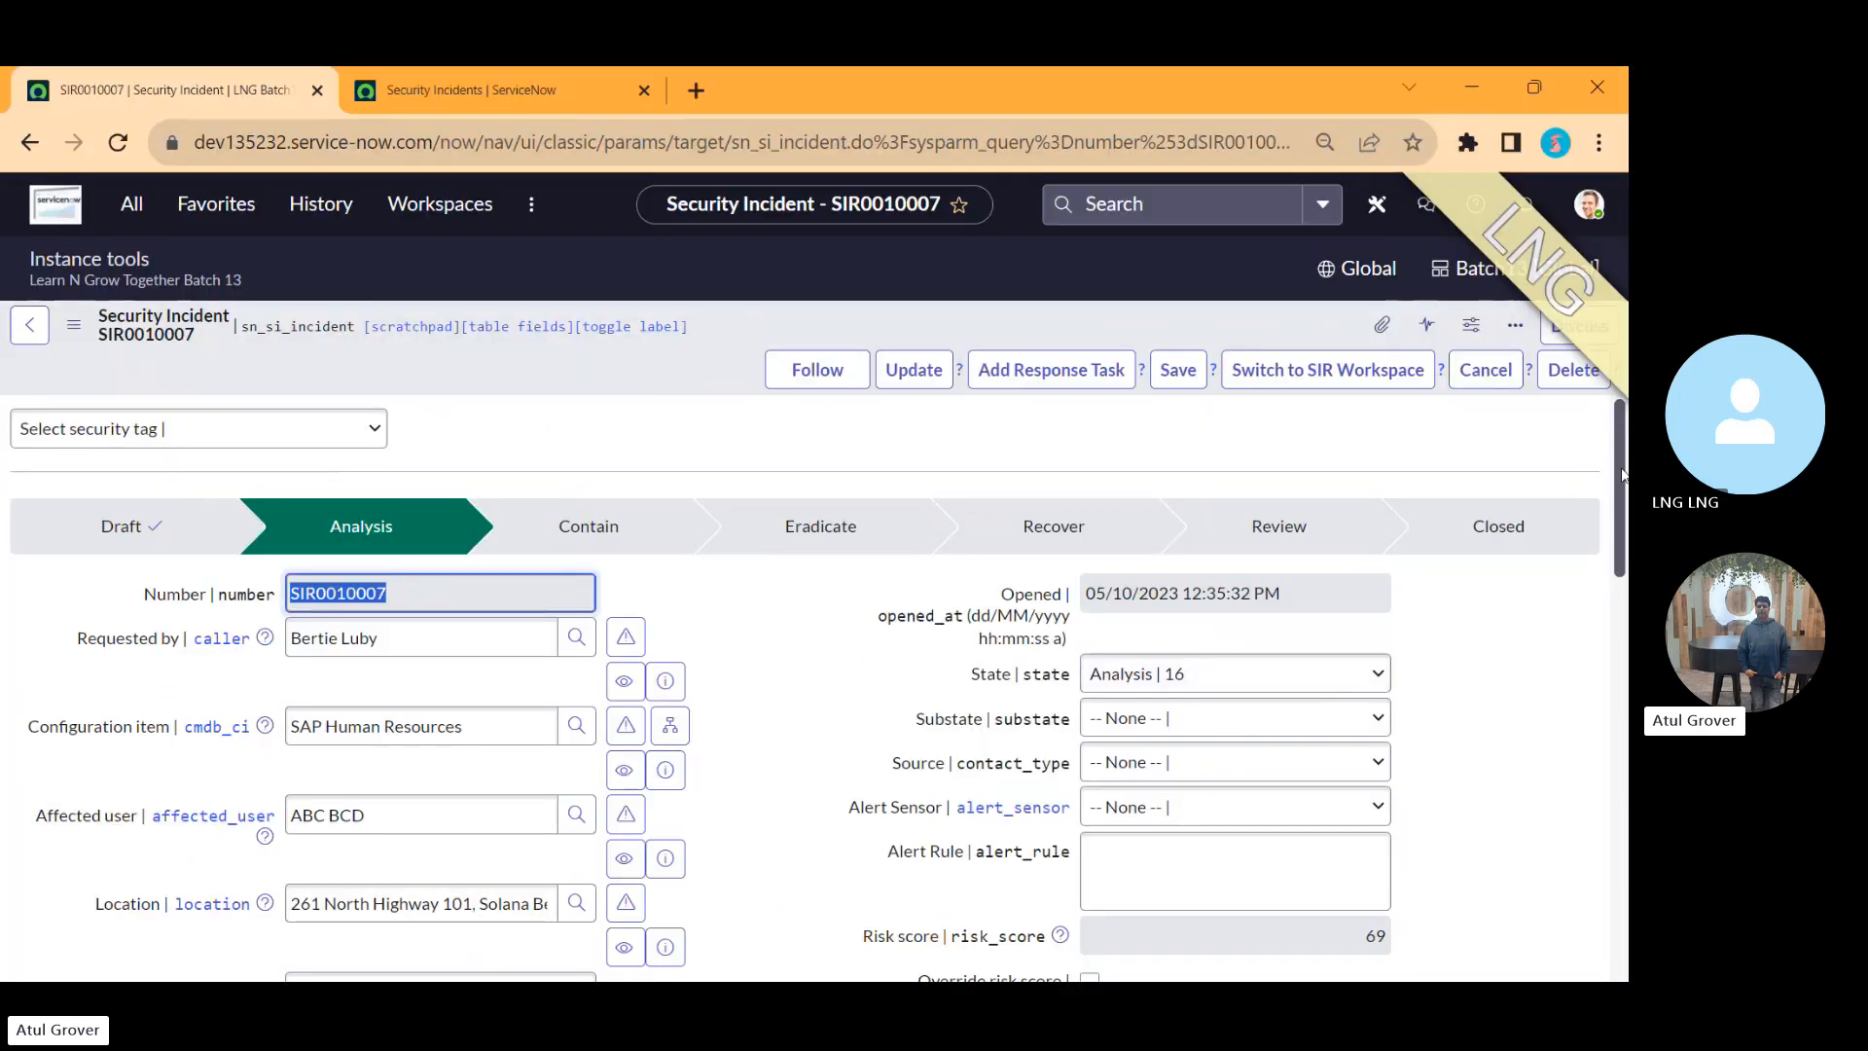
{"action": "left_click_drag", "start_coordinate": [1623, 474], "coordinate": [1626, 600]}
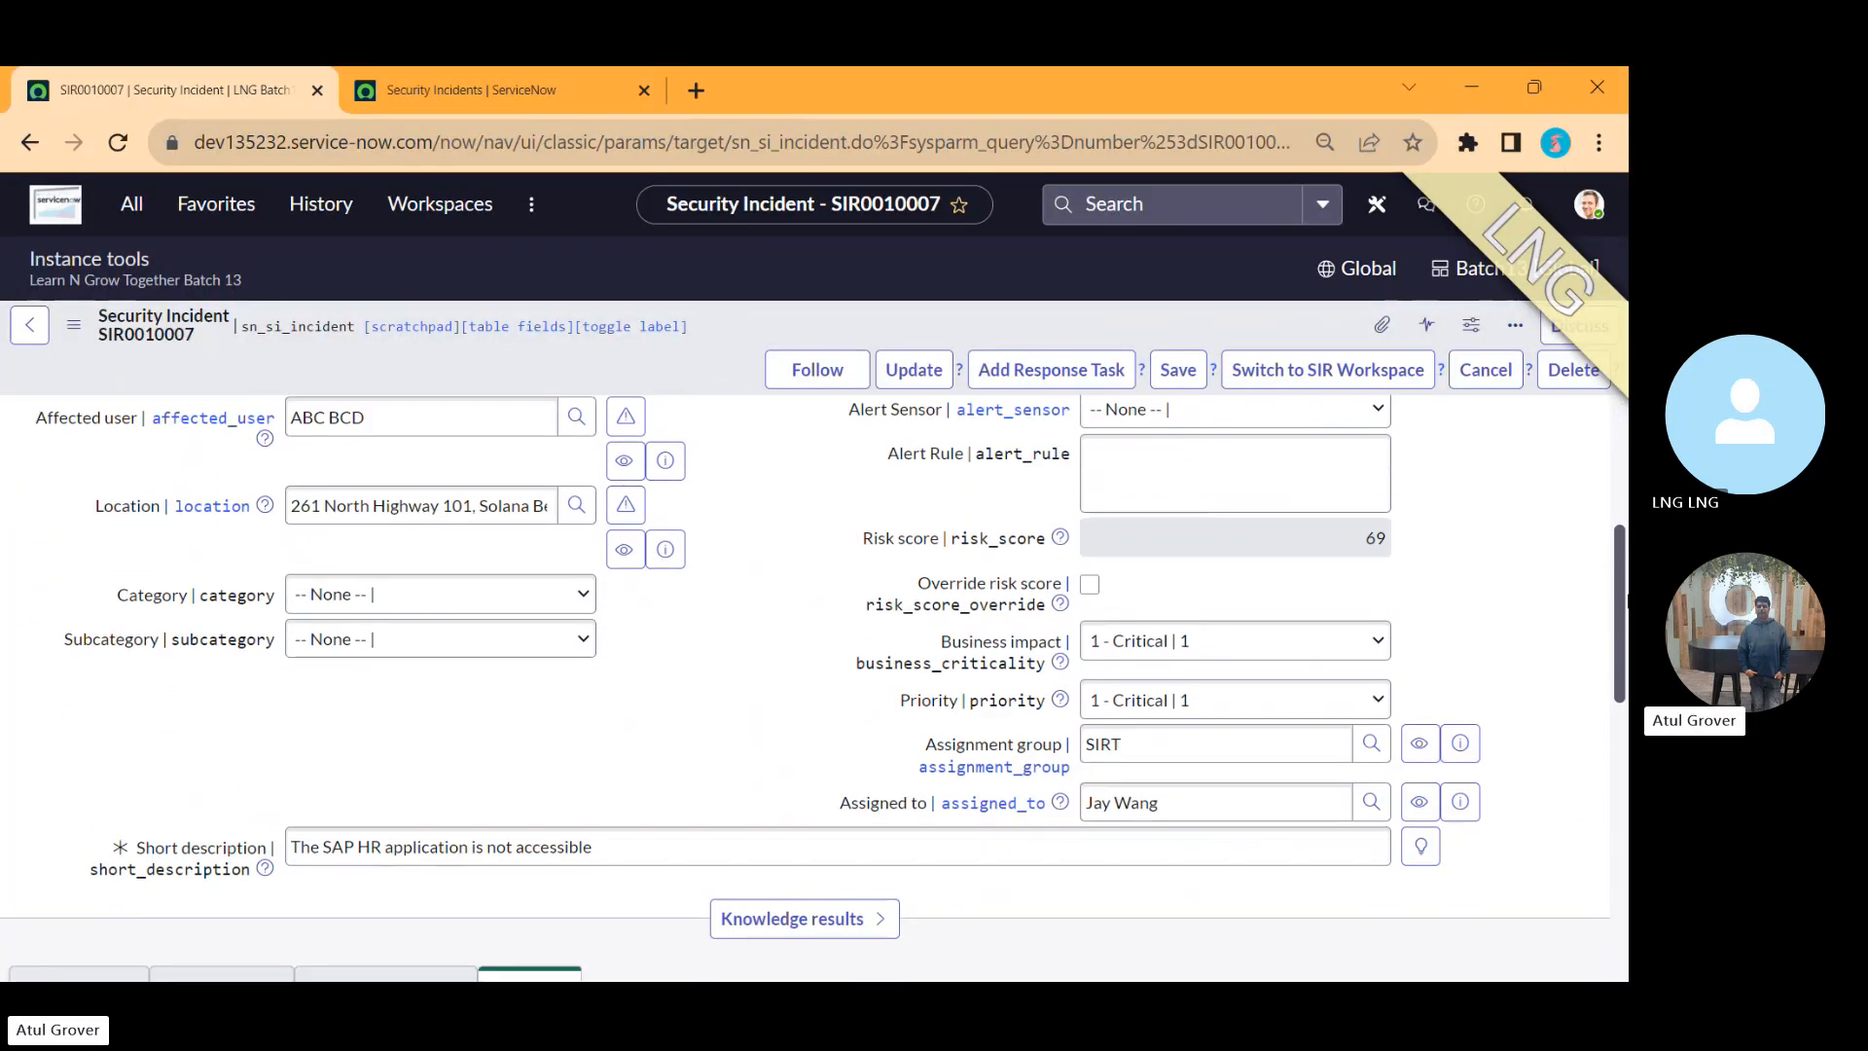
{"action": "left_click_drag", "start_coordinate": [1188, 744], "coordinate": [1062, 741]}
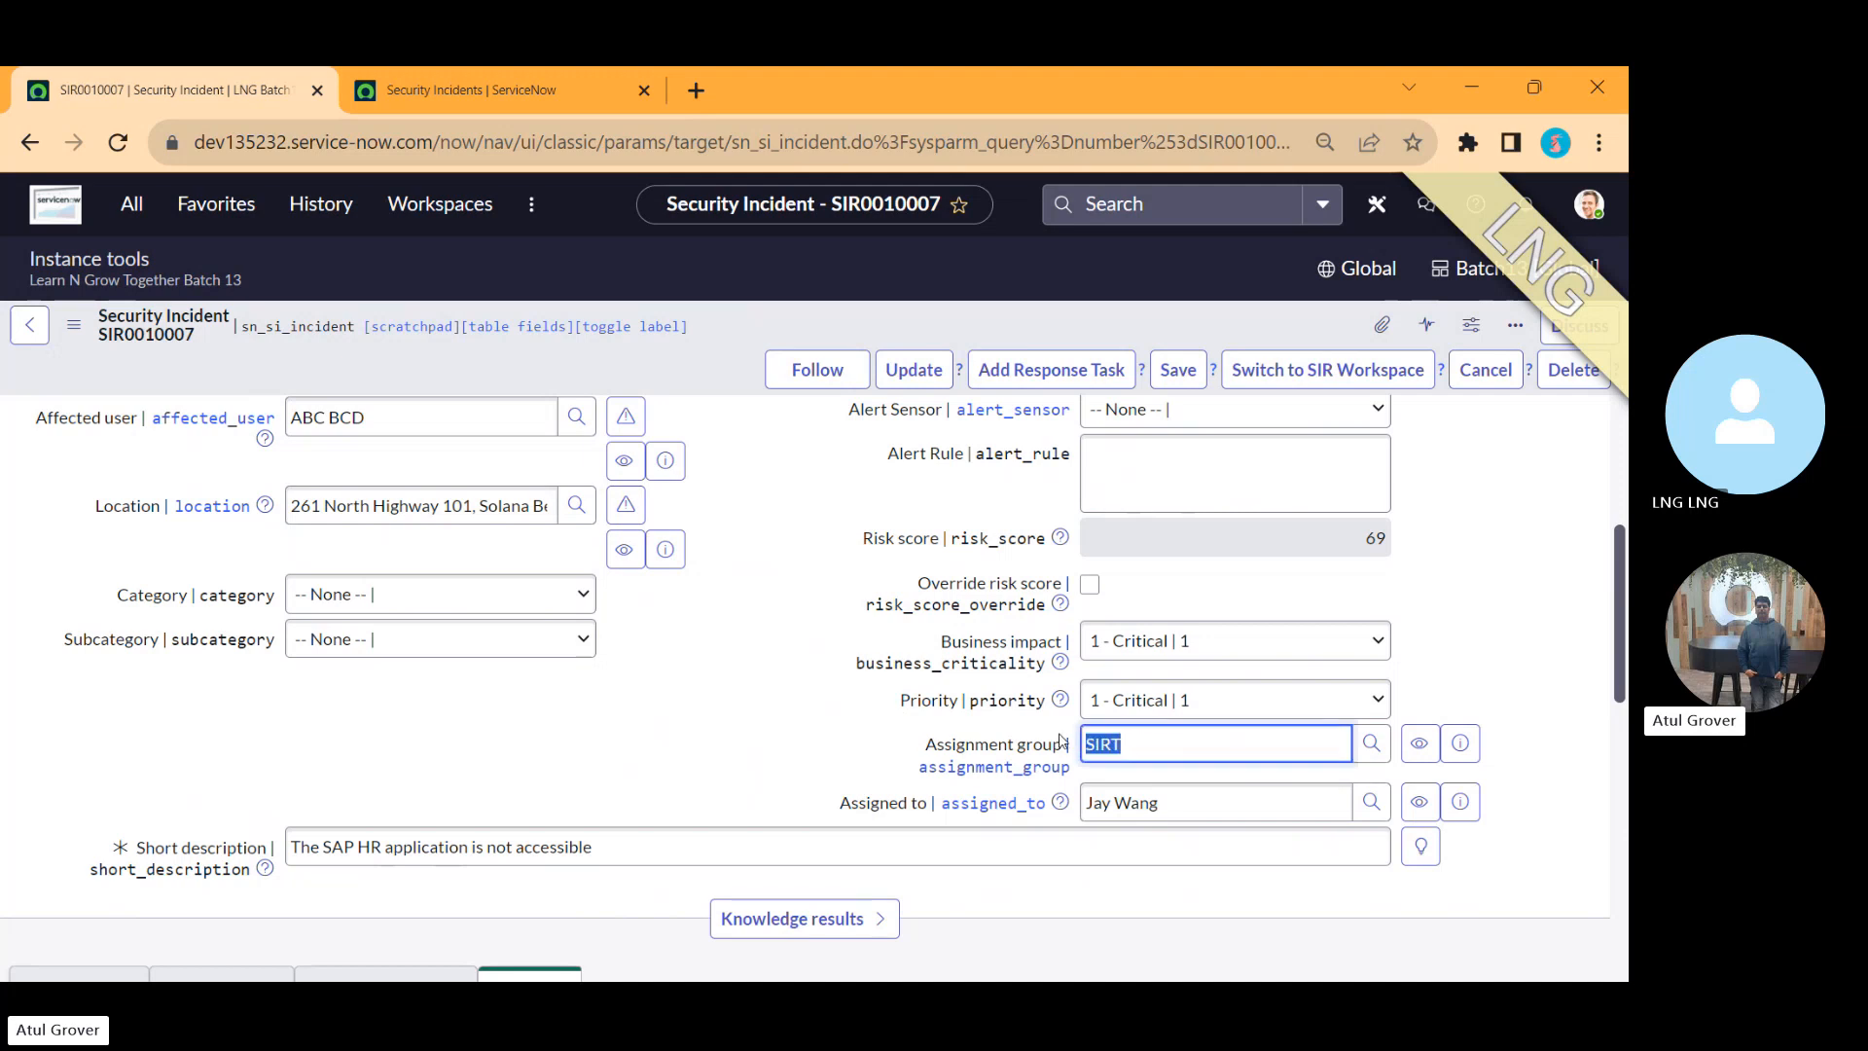
{"action": "key", "text": "alt+Tab"}
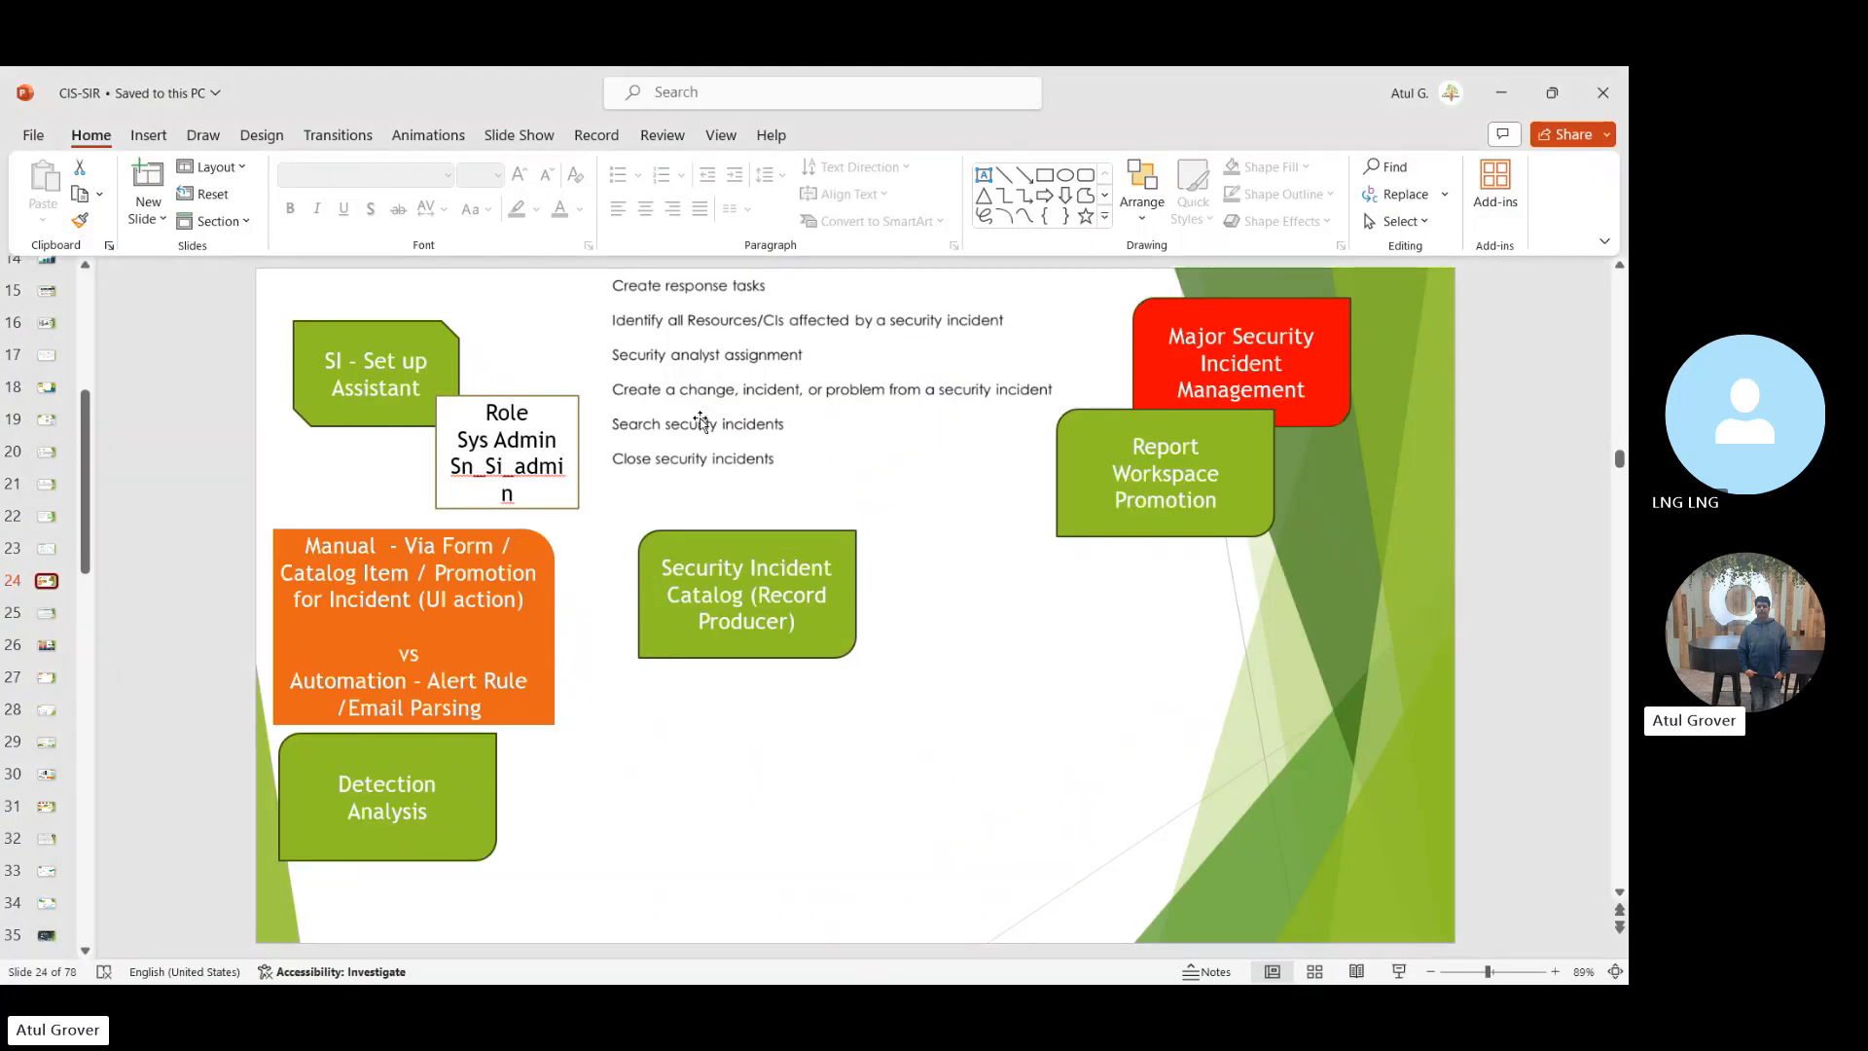
{"action": "key", "text": "alt+Tab"}
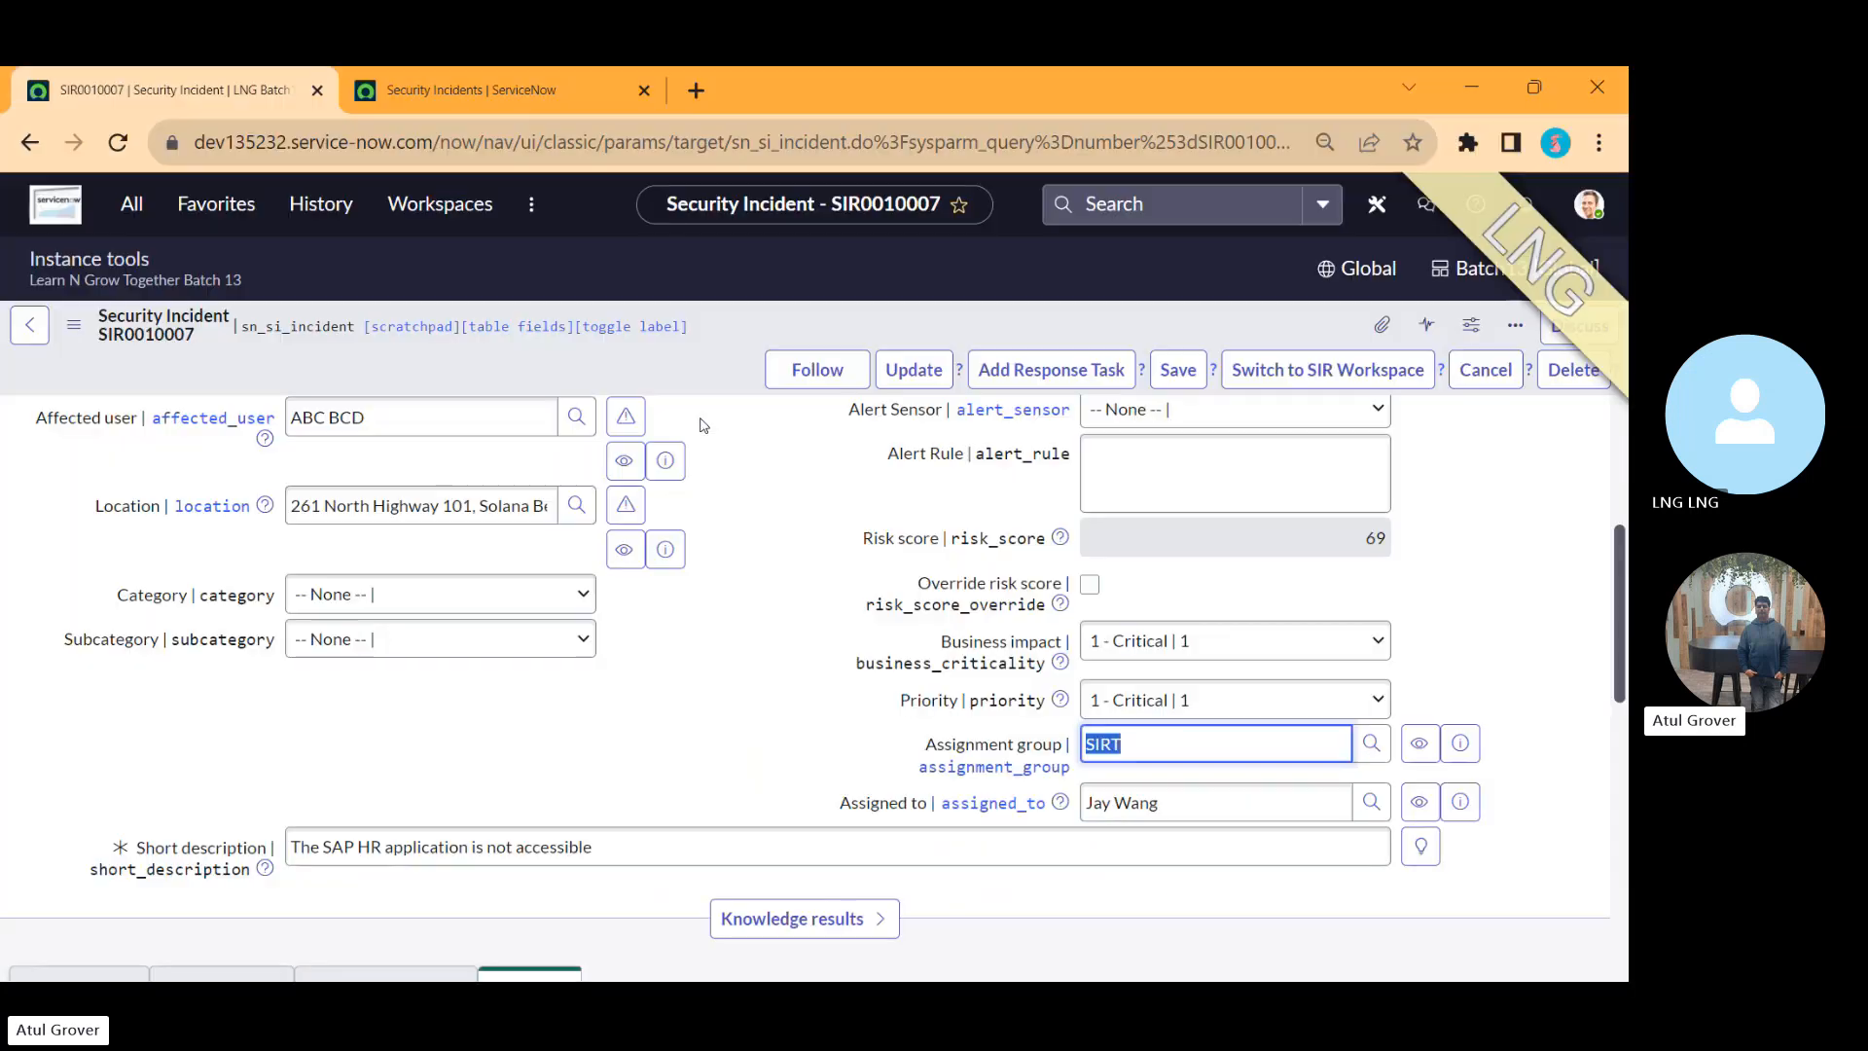
Step: Create a change request from the security incident, submitting the Create Change dialog with its prefilled values
{"action": "right_click", "coordinate": [670, 371]}
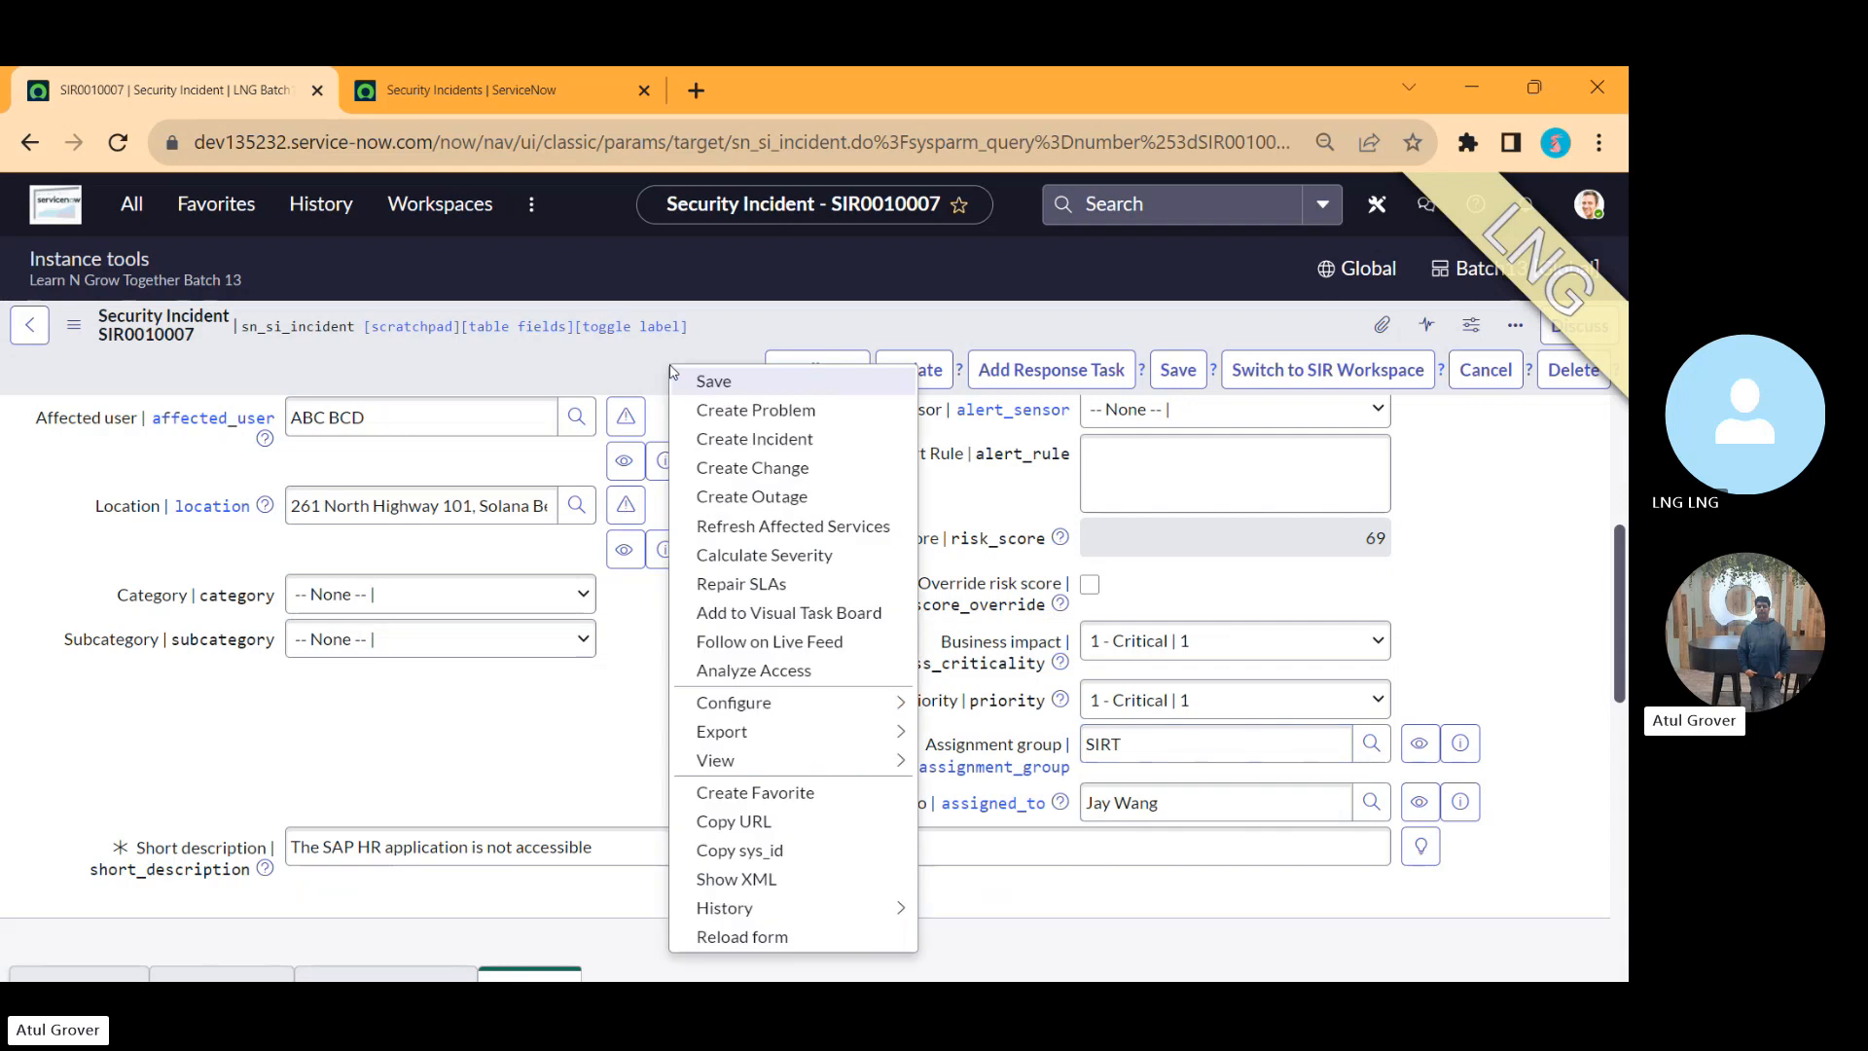
{"action": "left_click", "coordinate": [726, 468]}
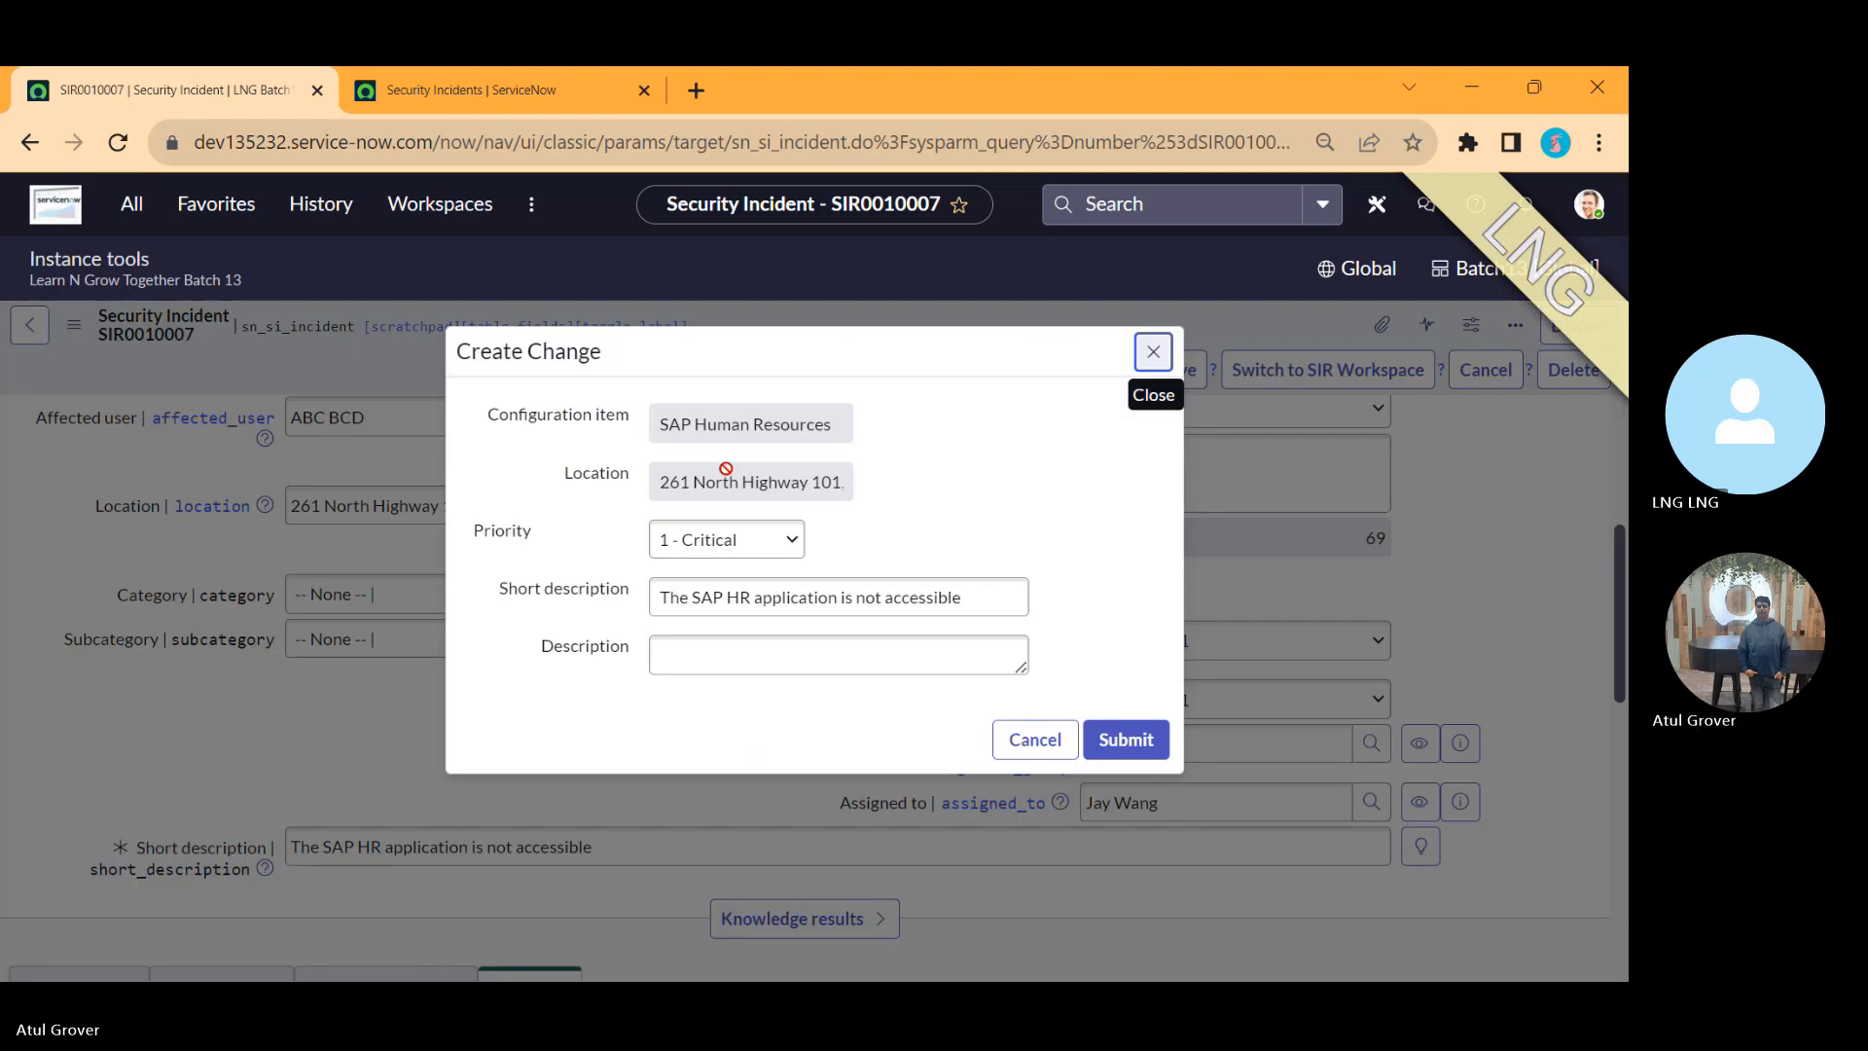
{"action": "left_click", "coordinate": [1117, 745]}
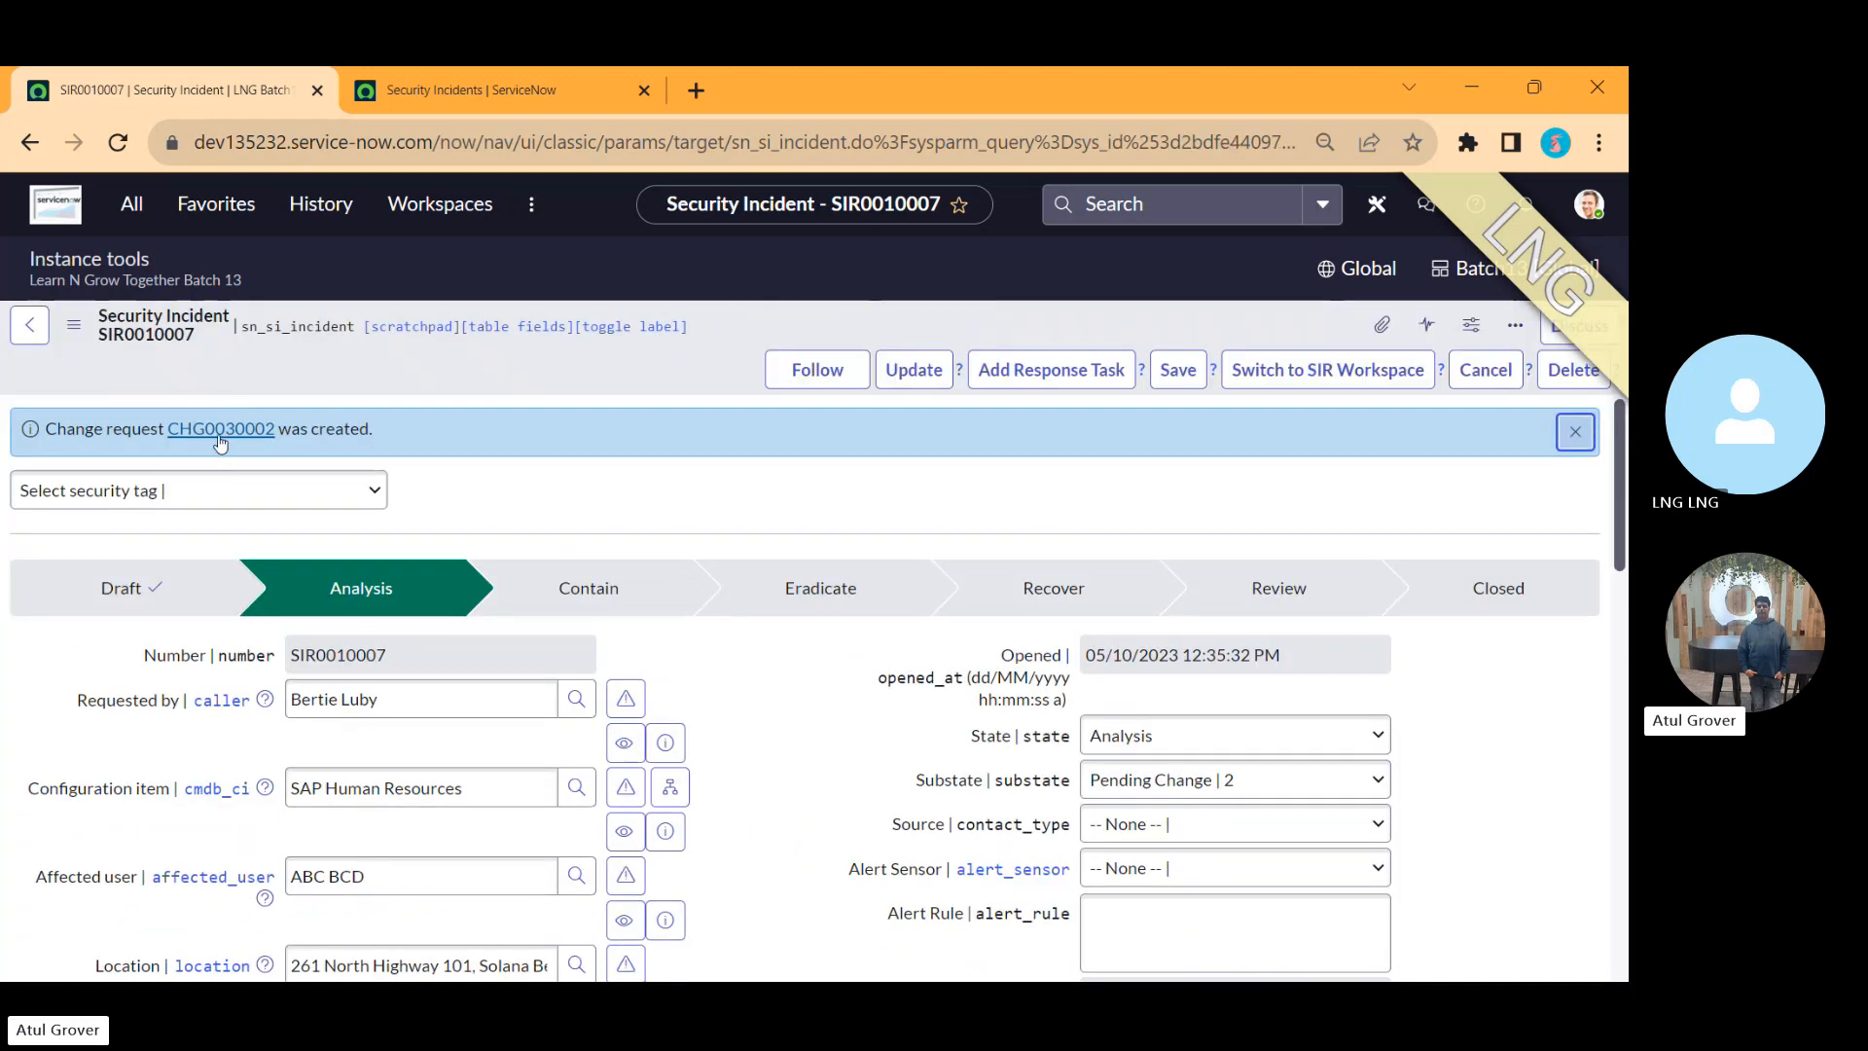
Step: Open the newly created change request in a new tab, review it, and return to the security incident
{"action": "middle_click", "coordinate": [218, 438]}
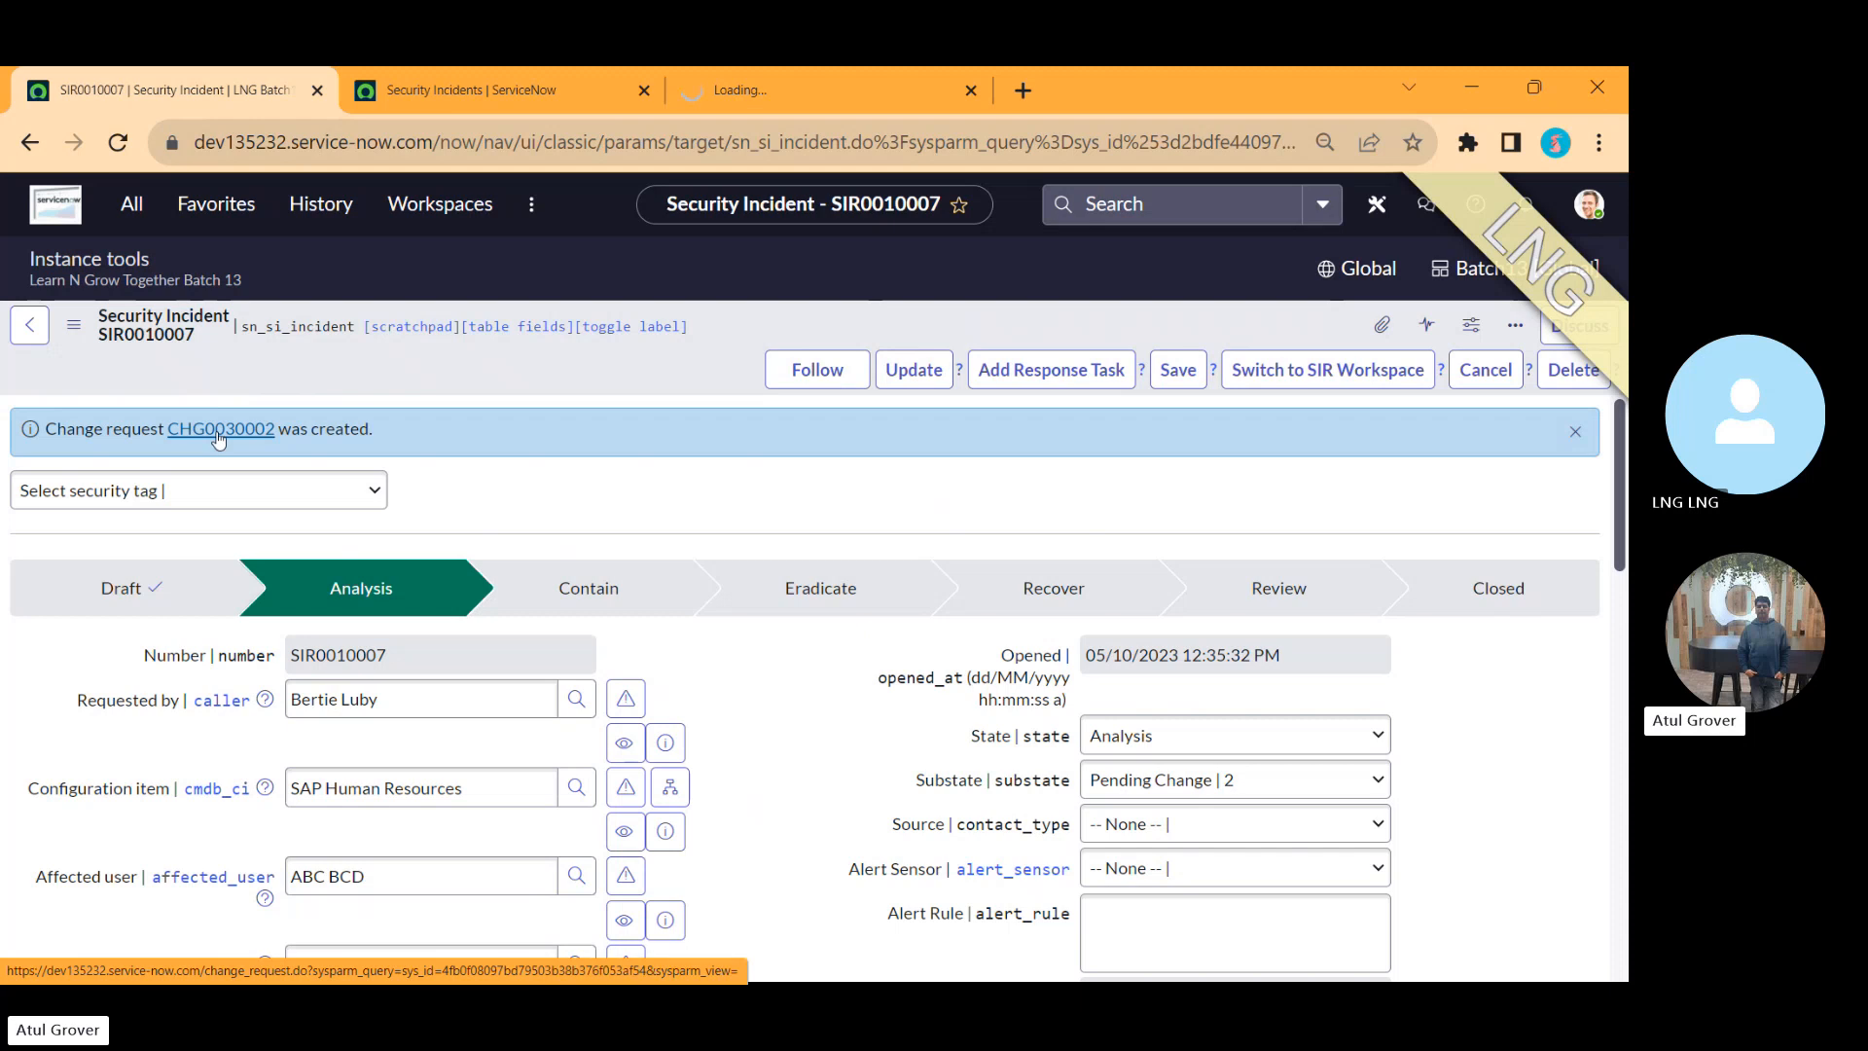
{"action": "left_click", "coordinate": [800, 92]}
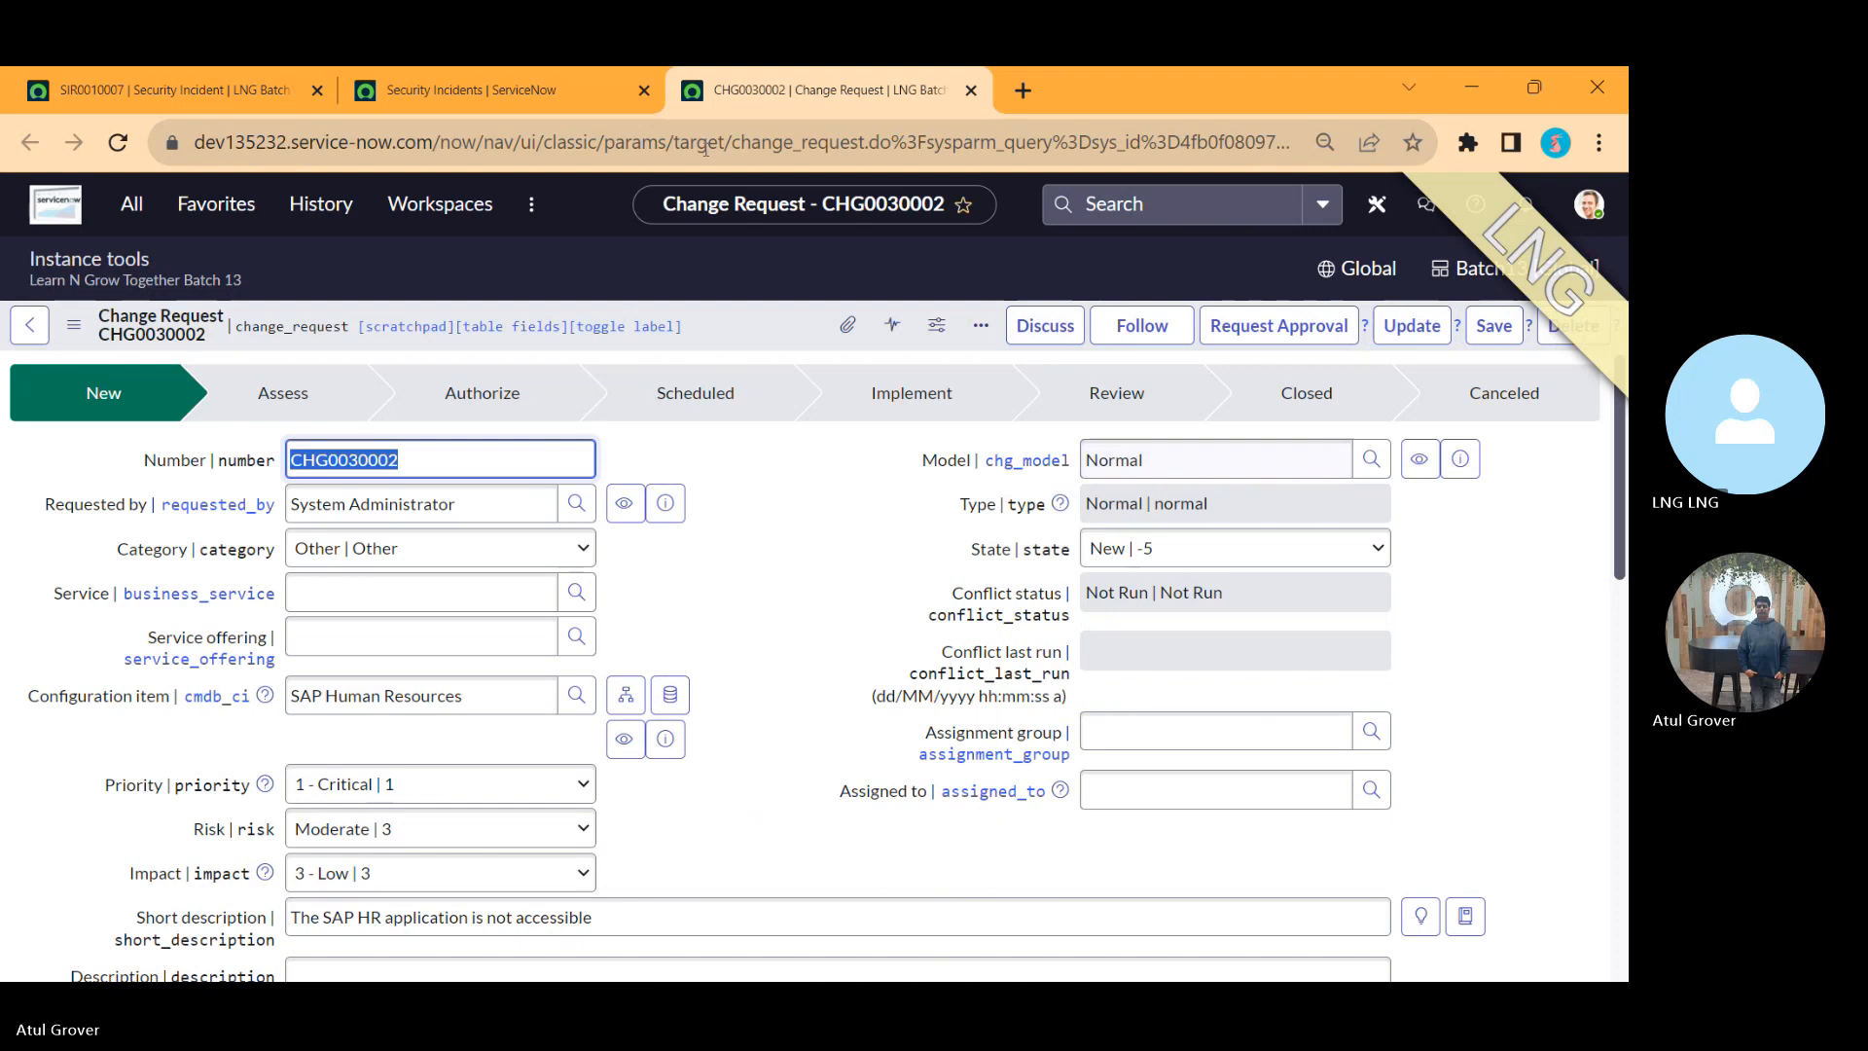
{"action": "left_click", "coordinate": [202, 72]}
{"action": "key", "text": "alt+Tab"}
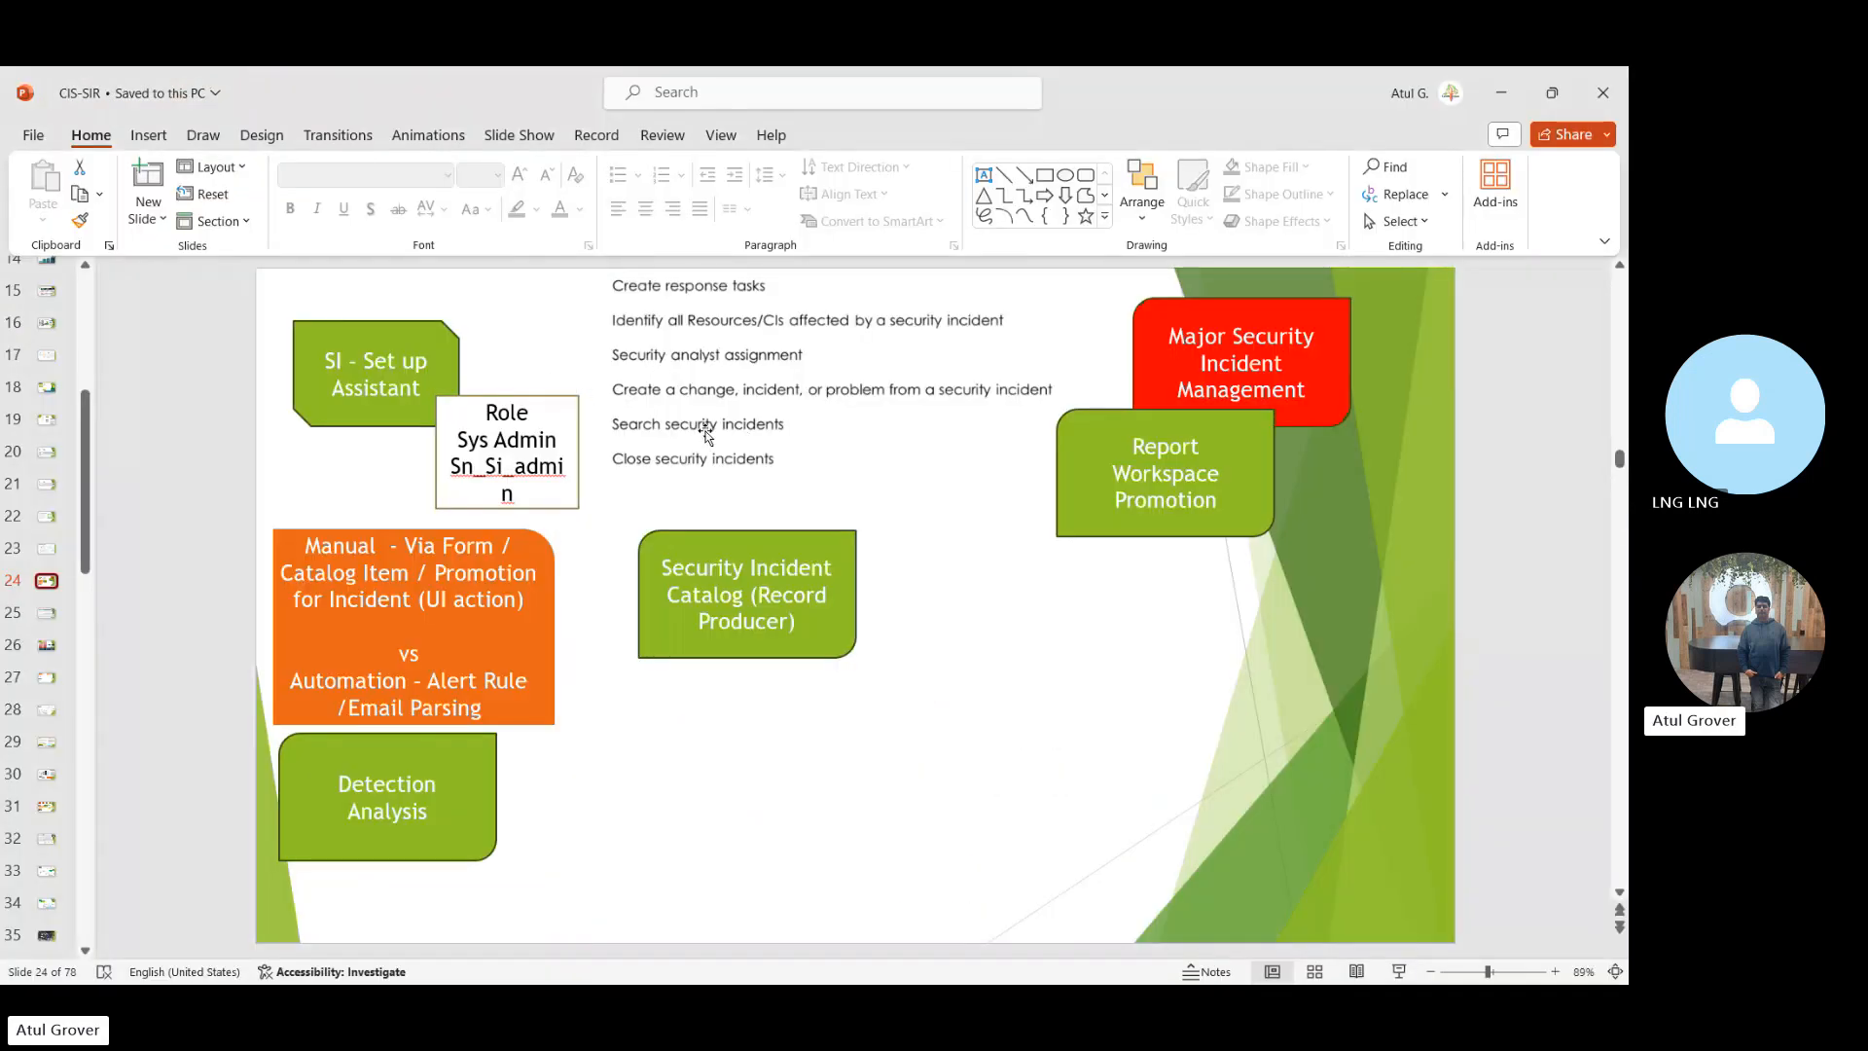
{"action": "key", "text": "alt+Tab"}
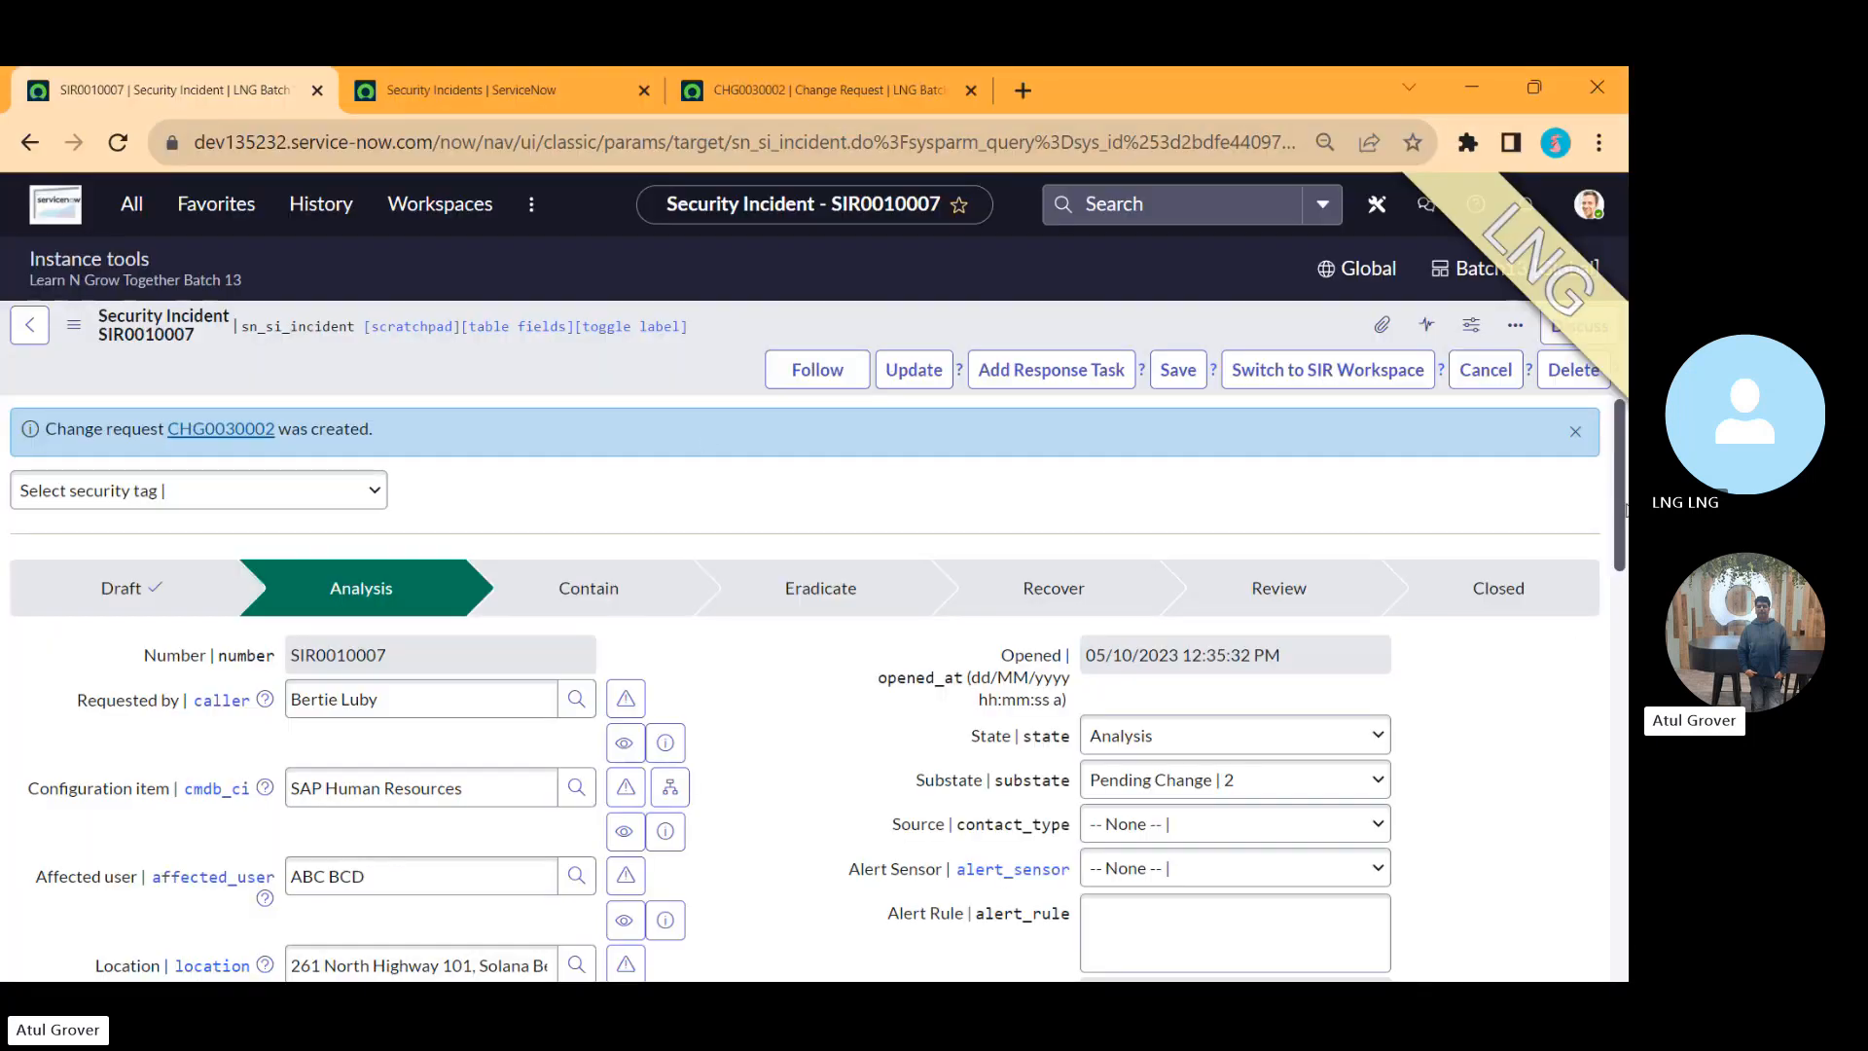
Step: Open the security incident in the SIR Workspace and view its overview
{"action": "left_click_drag", "start_coordinate": [1622, 497], "coordinate": [1622, 823]}
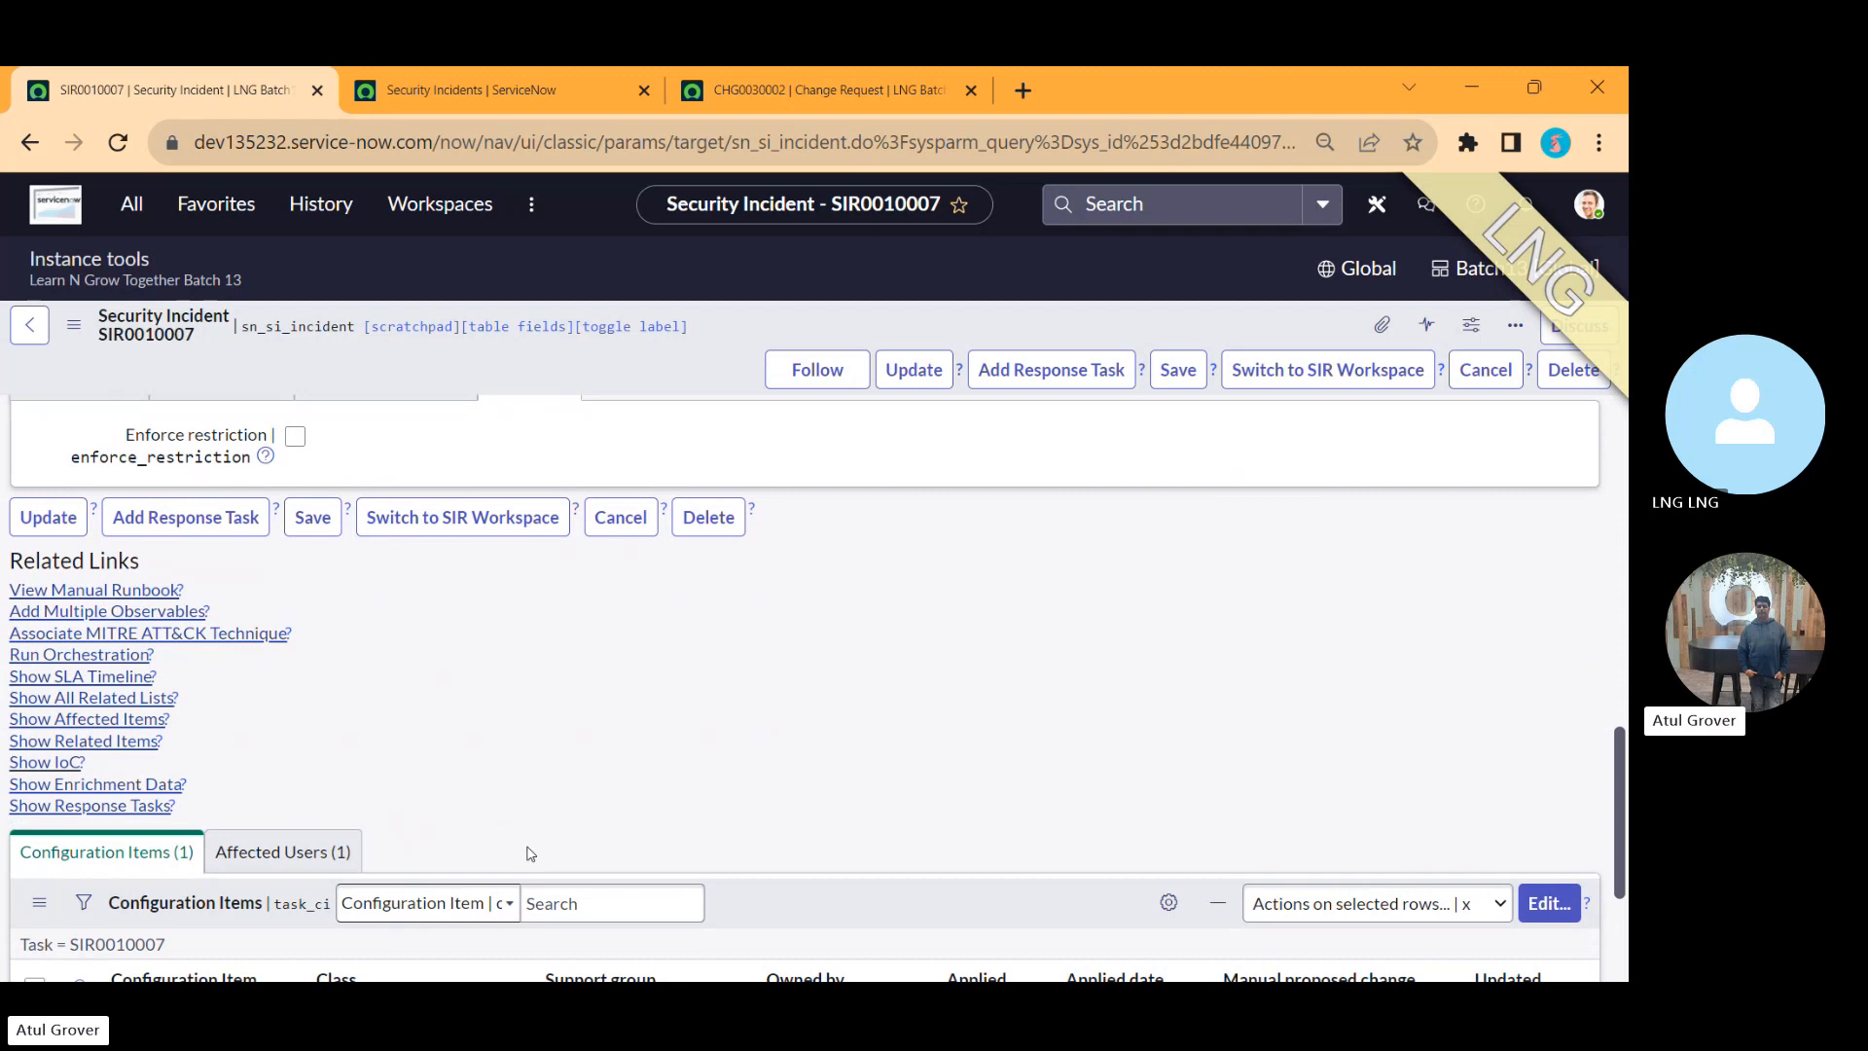
{"action": "key", "text": "alt+Tab"}
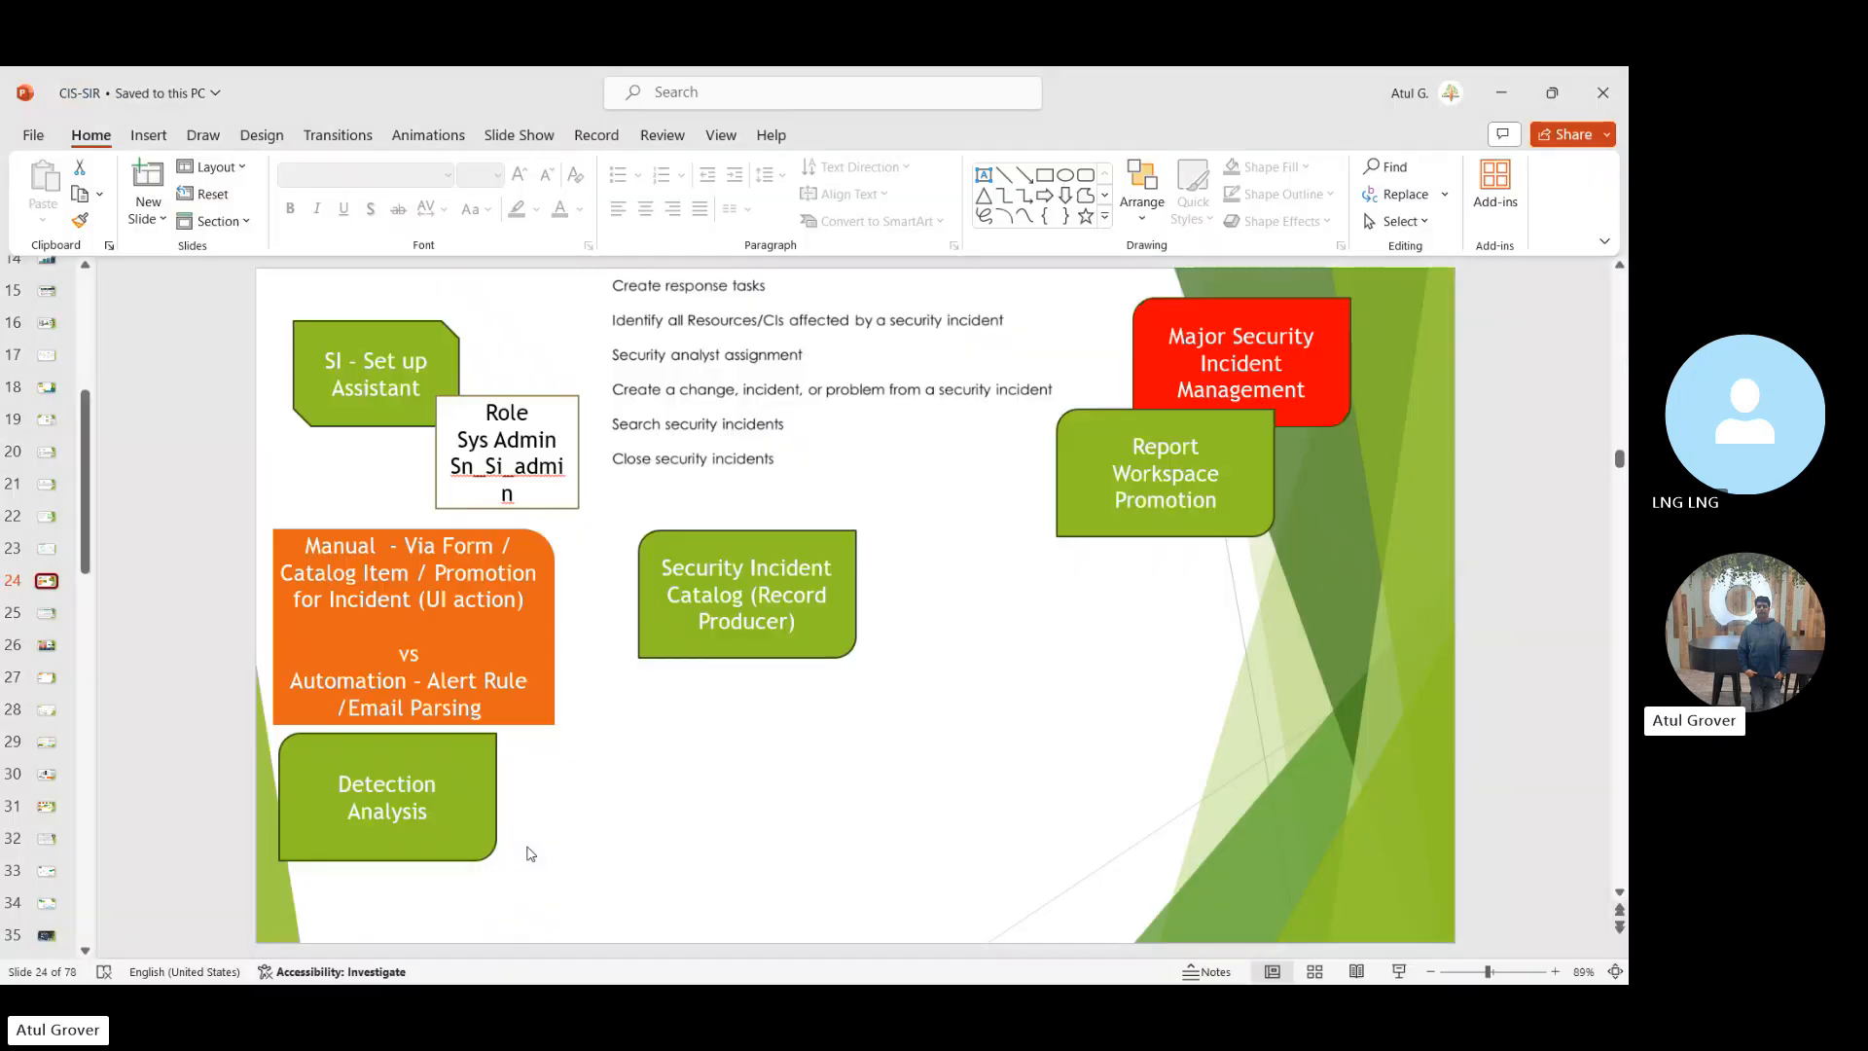
{"action": "left_click", "coordinate": [715, 474]}
{"action": "key", "text": "alt+Tab"}
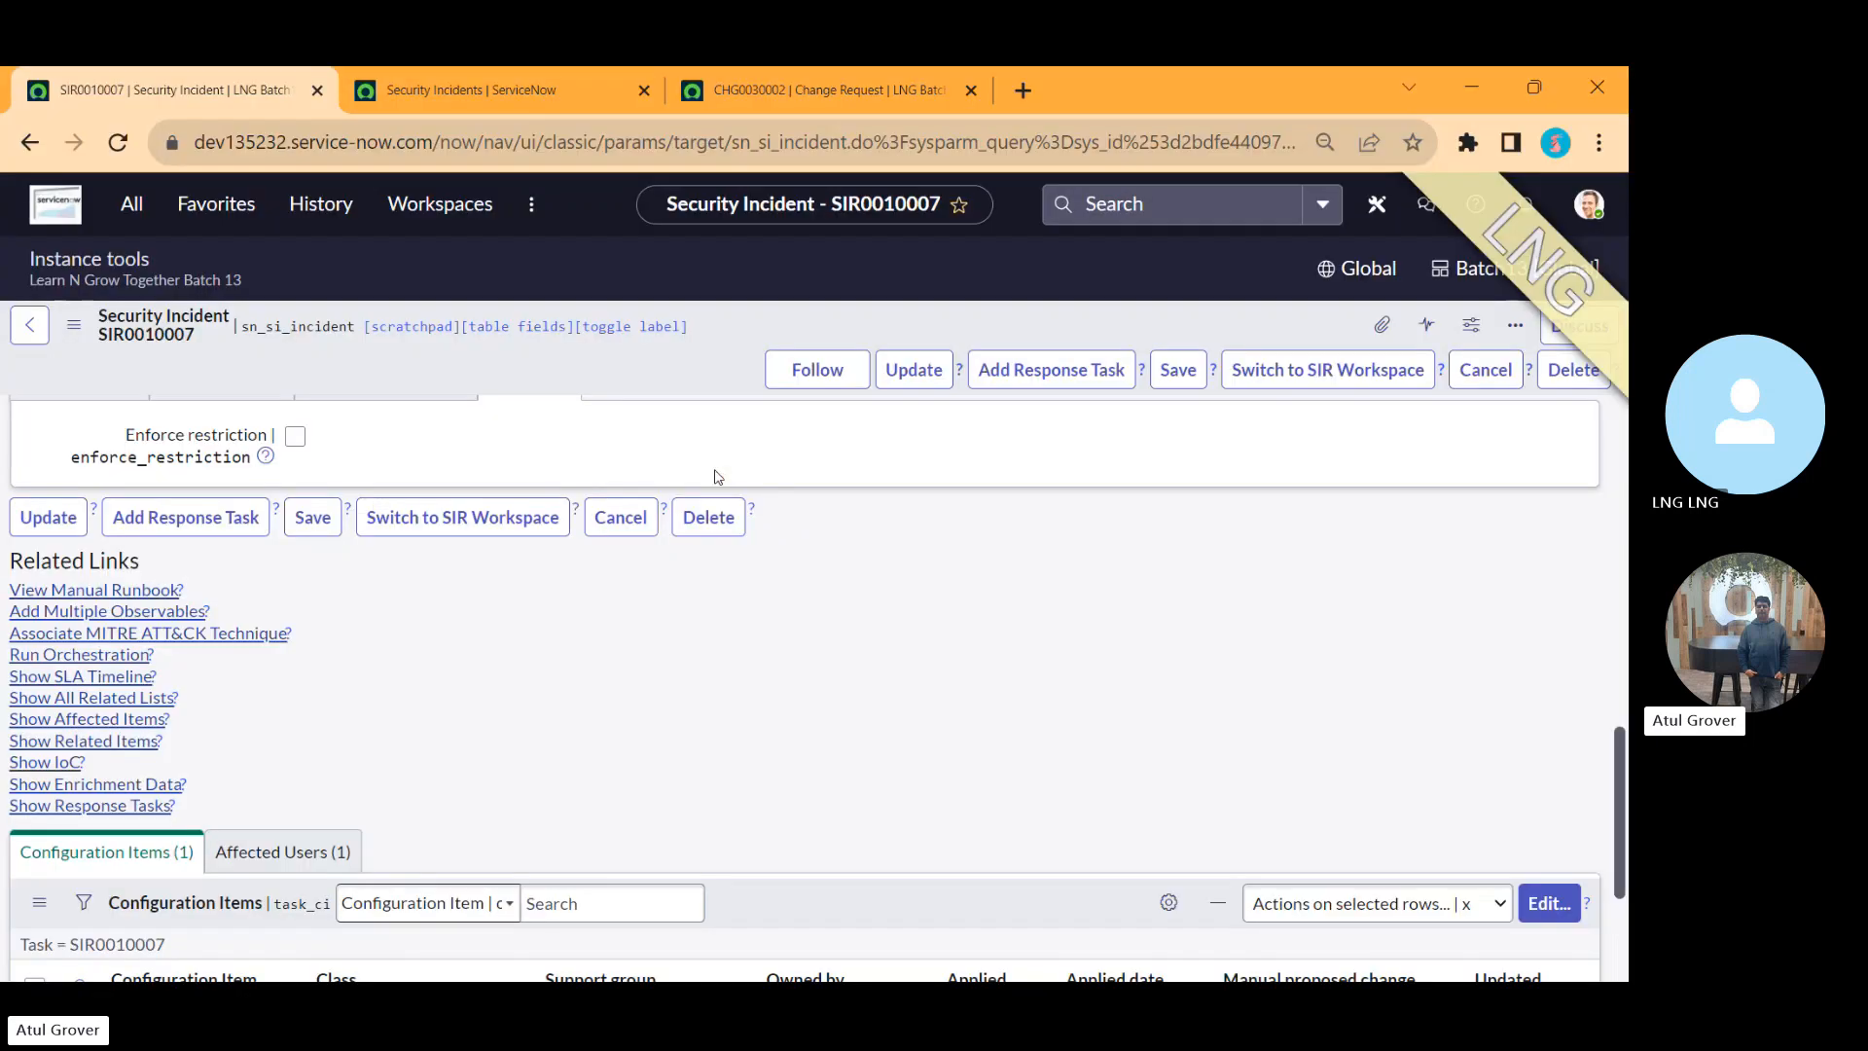
{"action": "left_click", "coordinate": [1320, 380]}
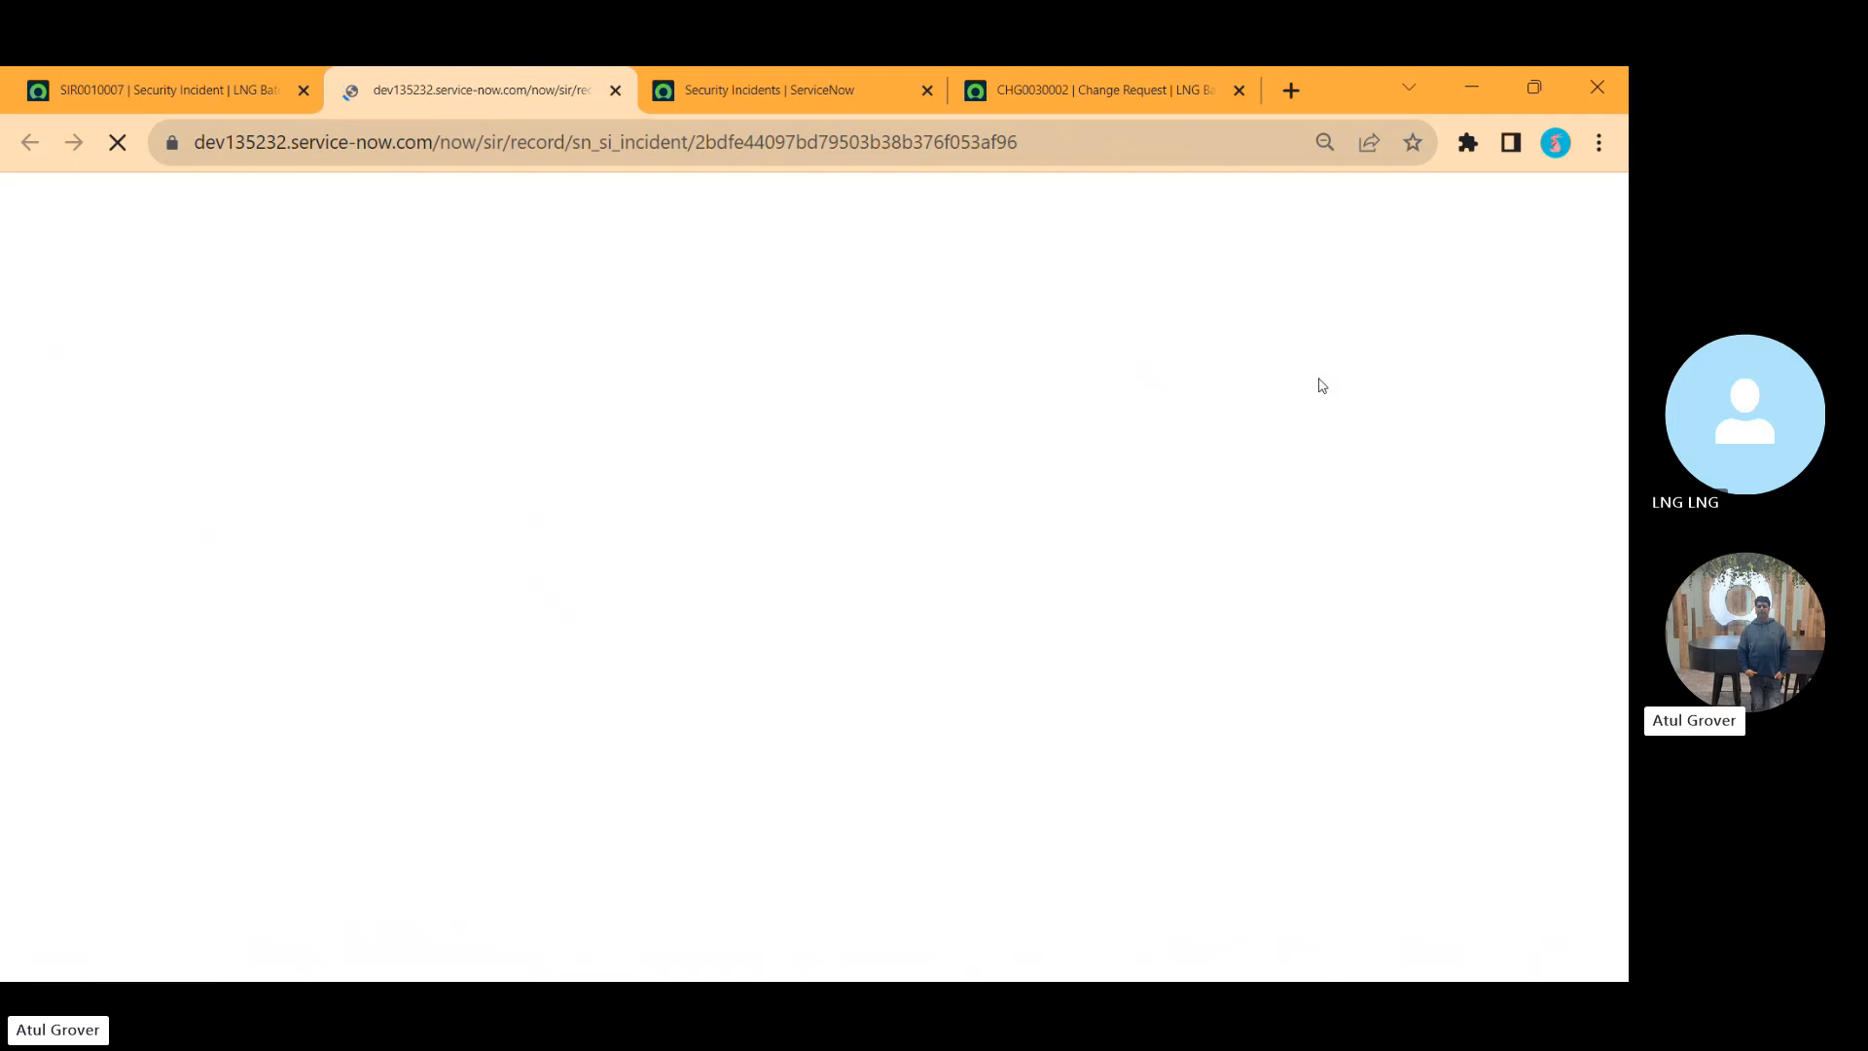
{"action": "key", "text": "alt+Tab"}
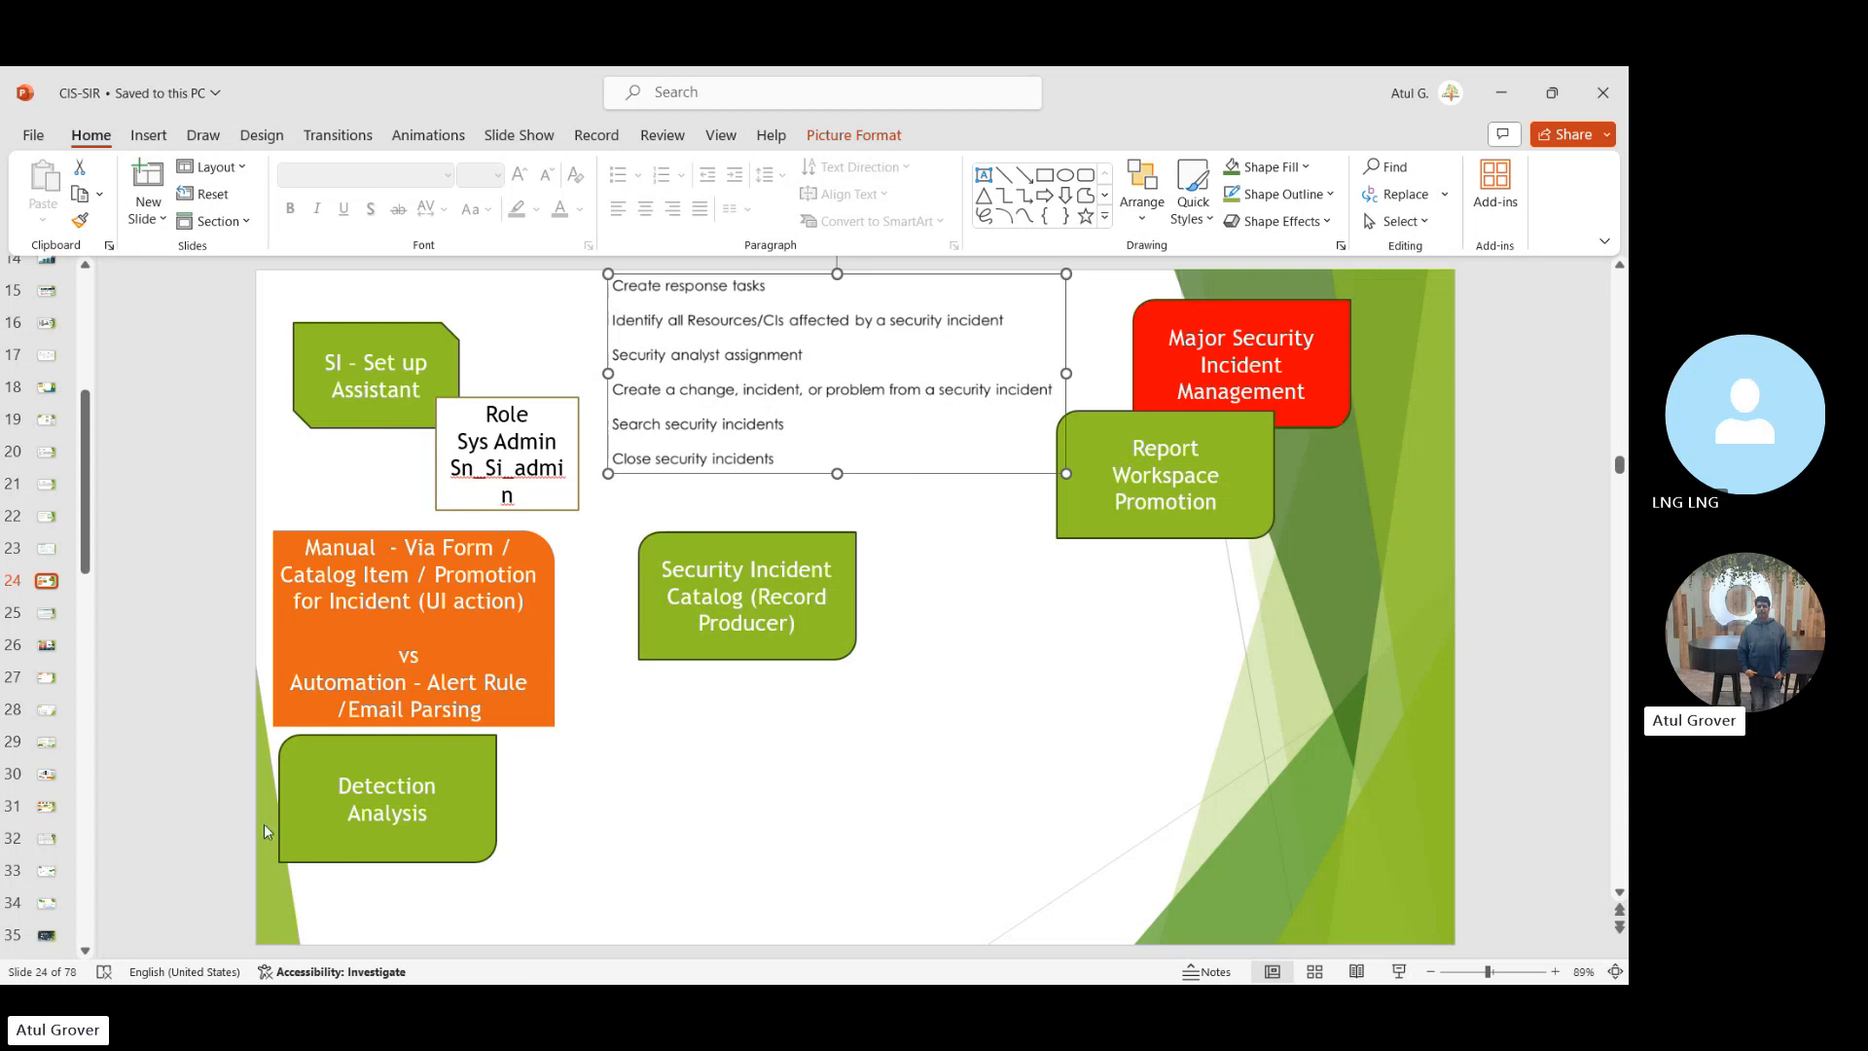
{"action": "key", "text": "alt+Tab"}
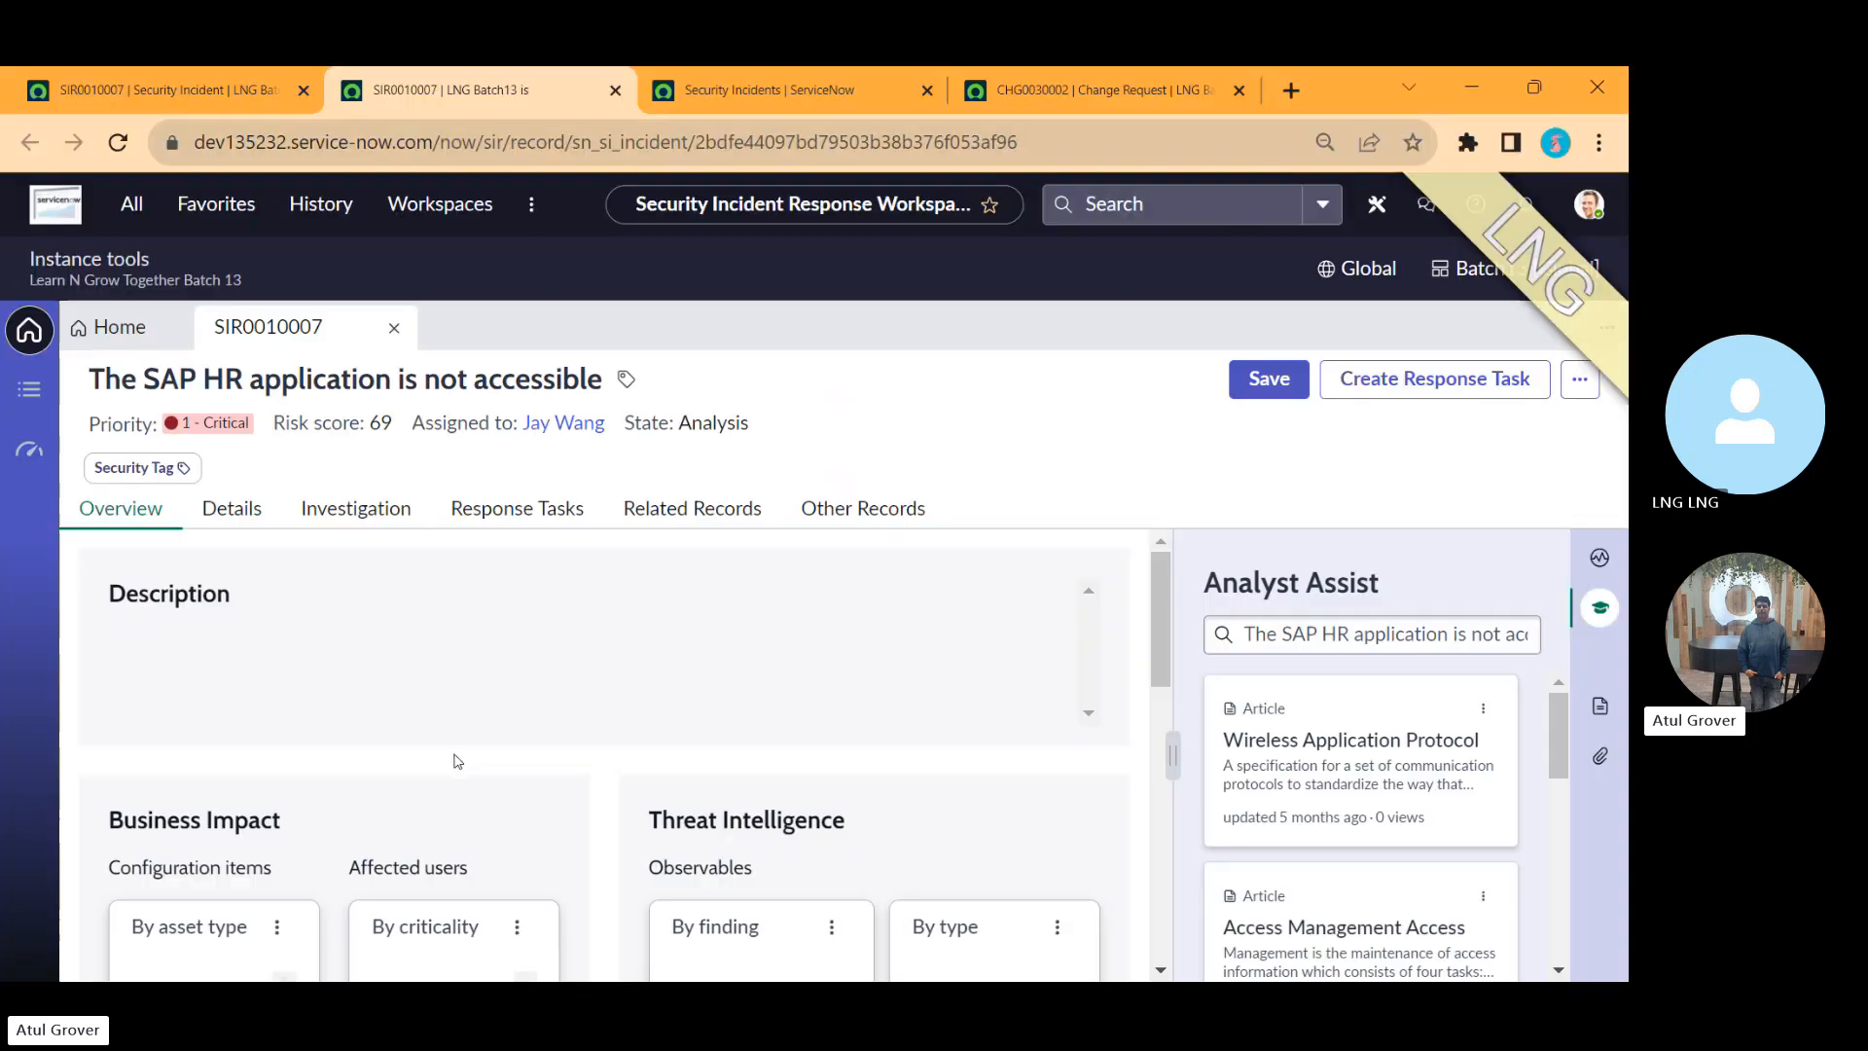
{"action": "key", "text": "alt+Tab"}
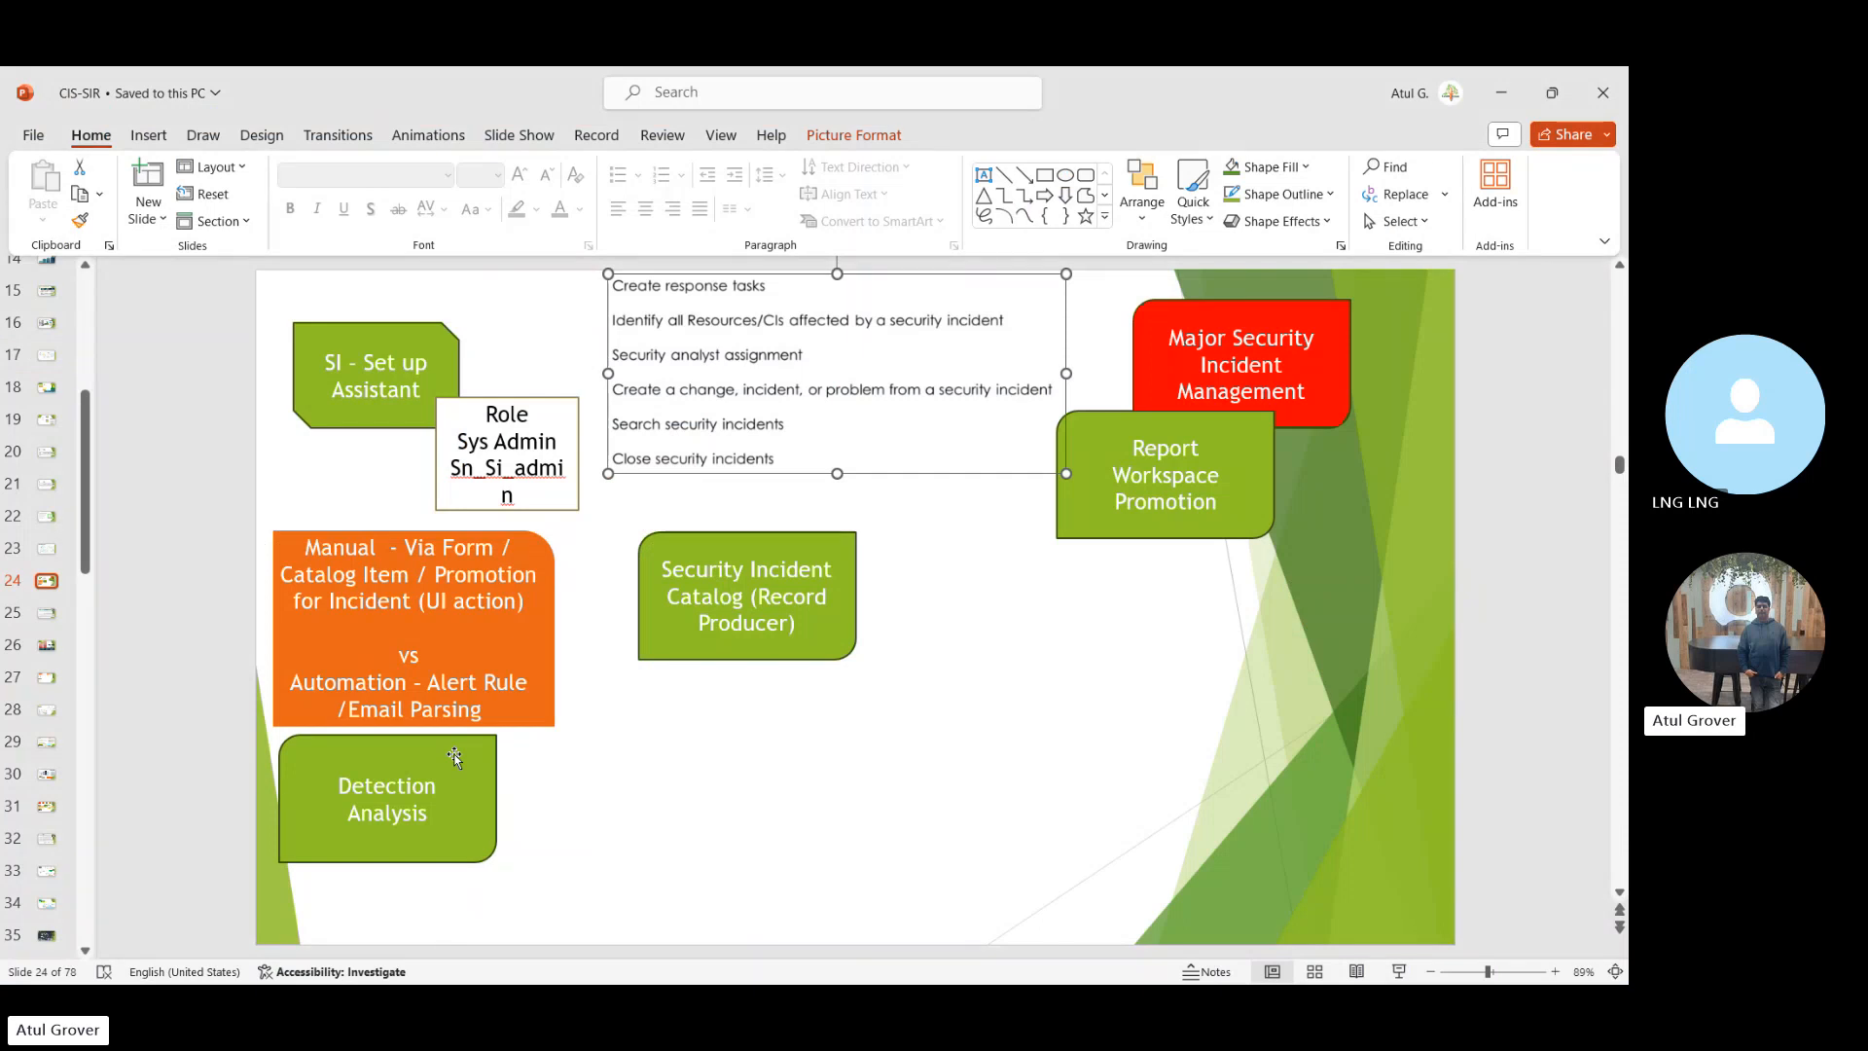
{"action": "key", "text": "alt+Tab"}
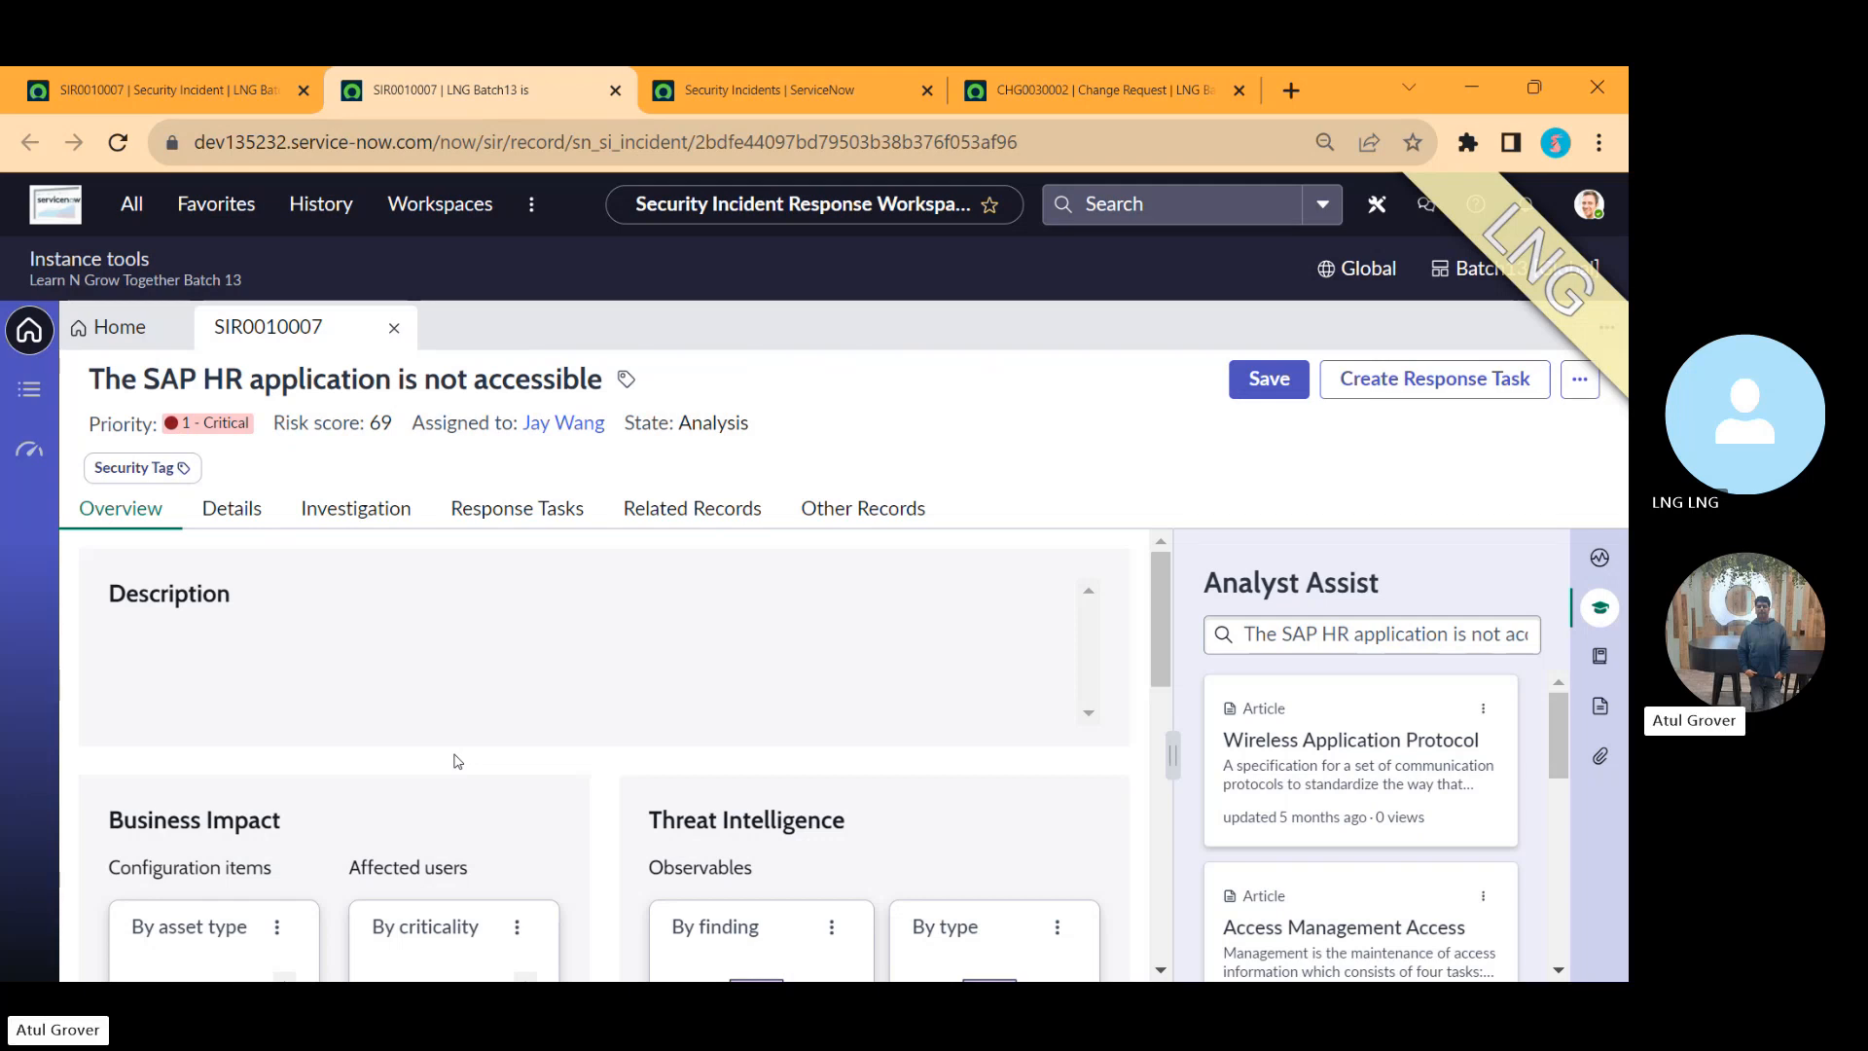
Step: Open the Security Incident Administration Properties page by filtering the navigator for 'properties'
{"action": "left_click", "coordinate": [134, 205]}
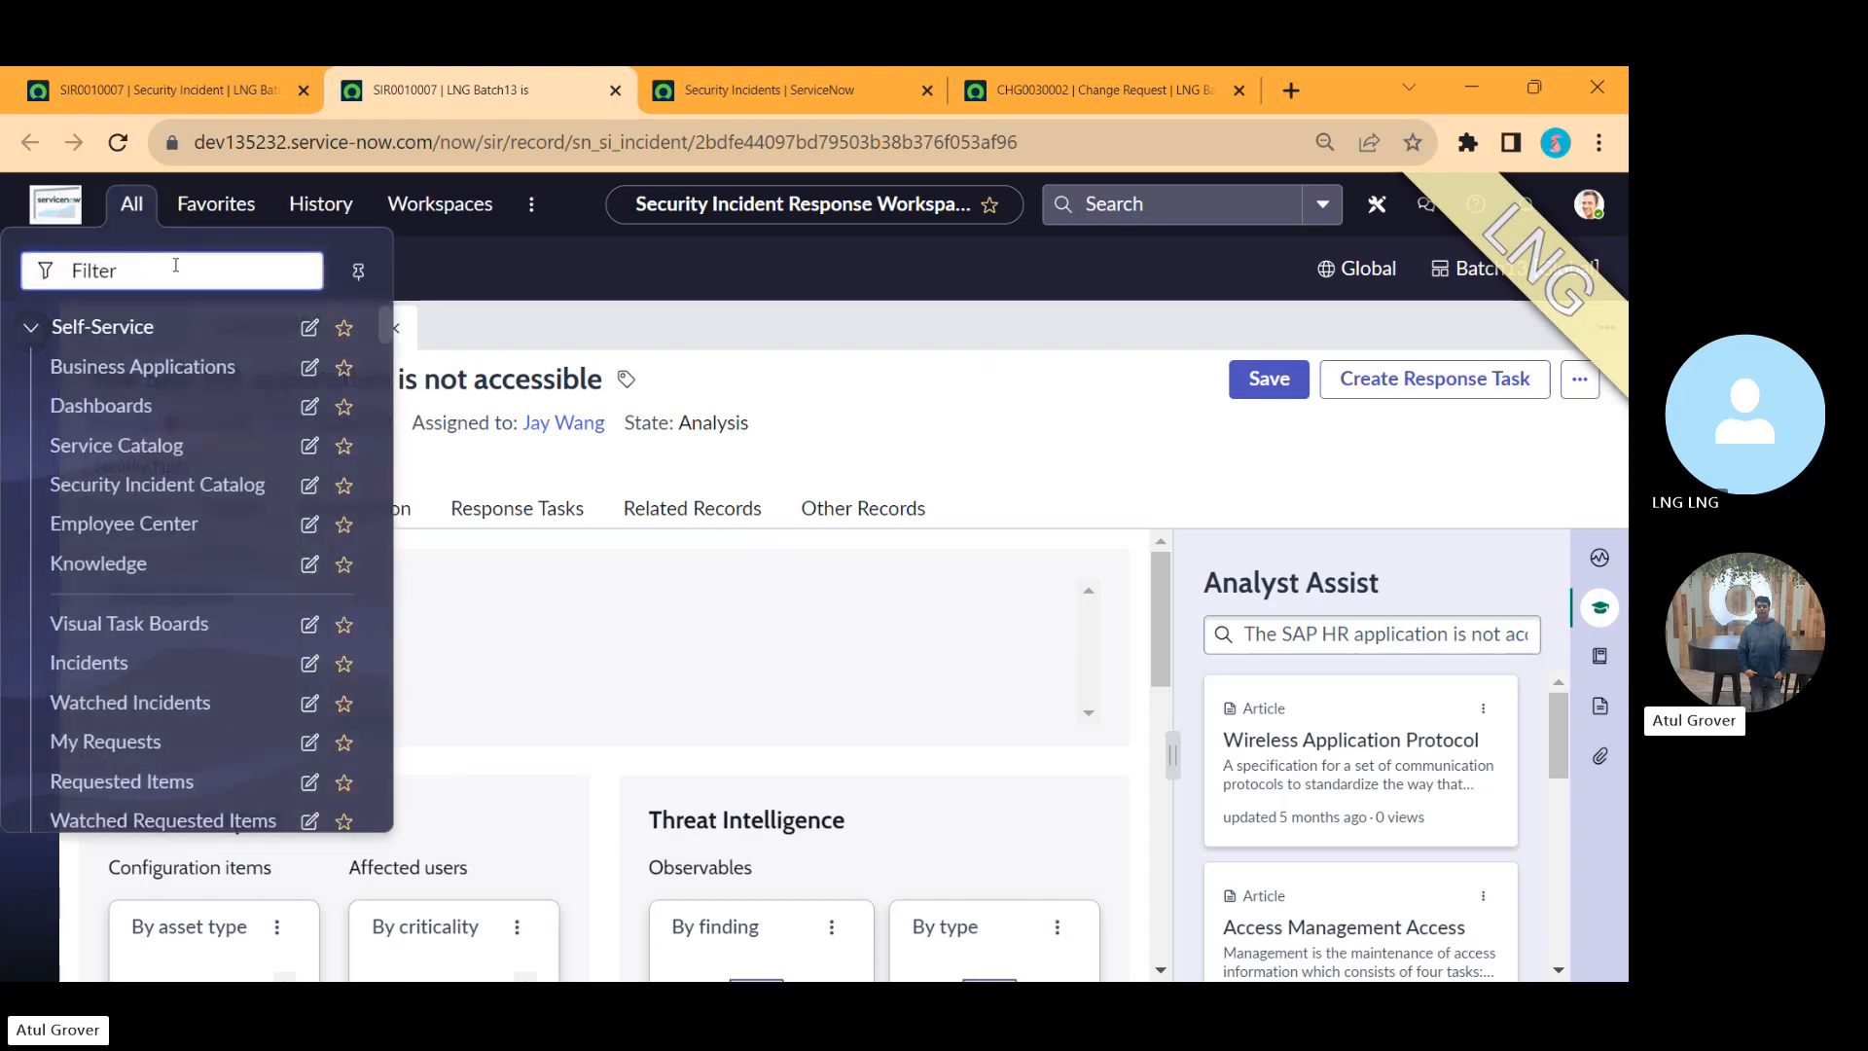
{"action": "type", "text": "propert"}
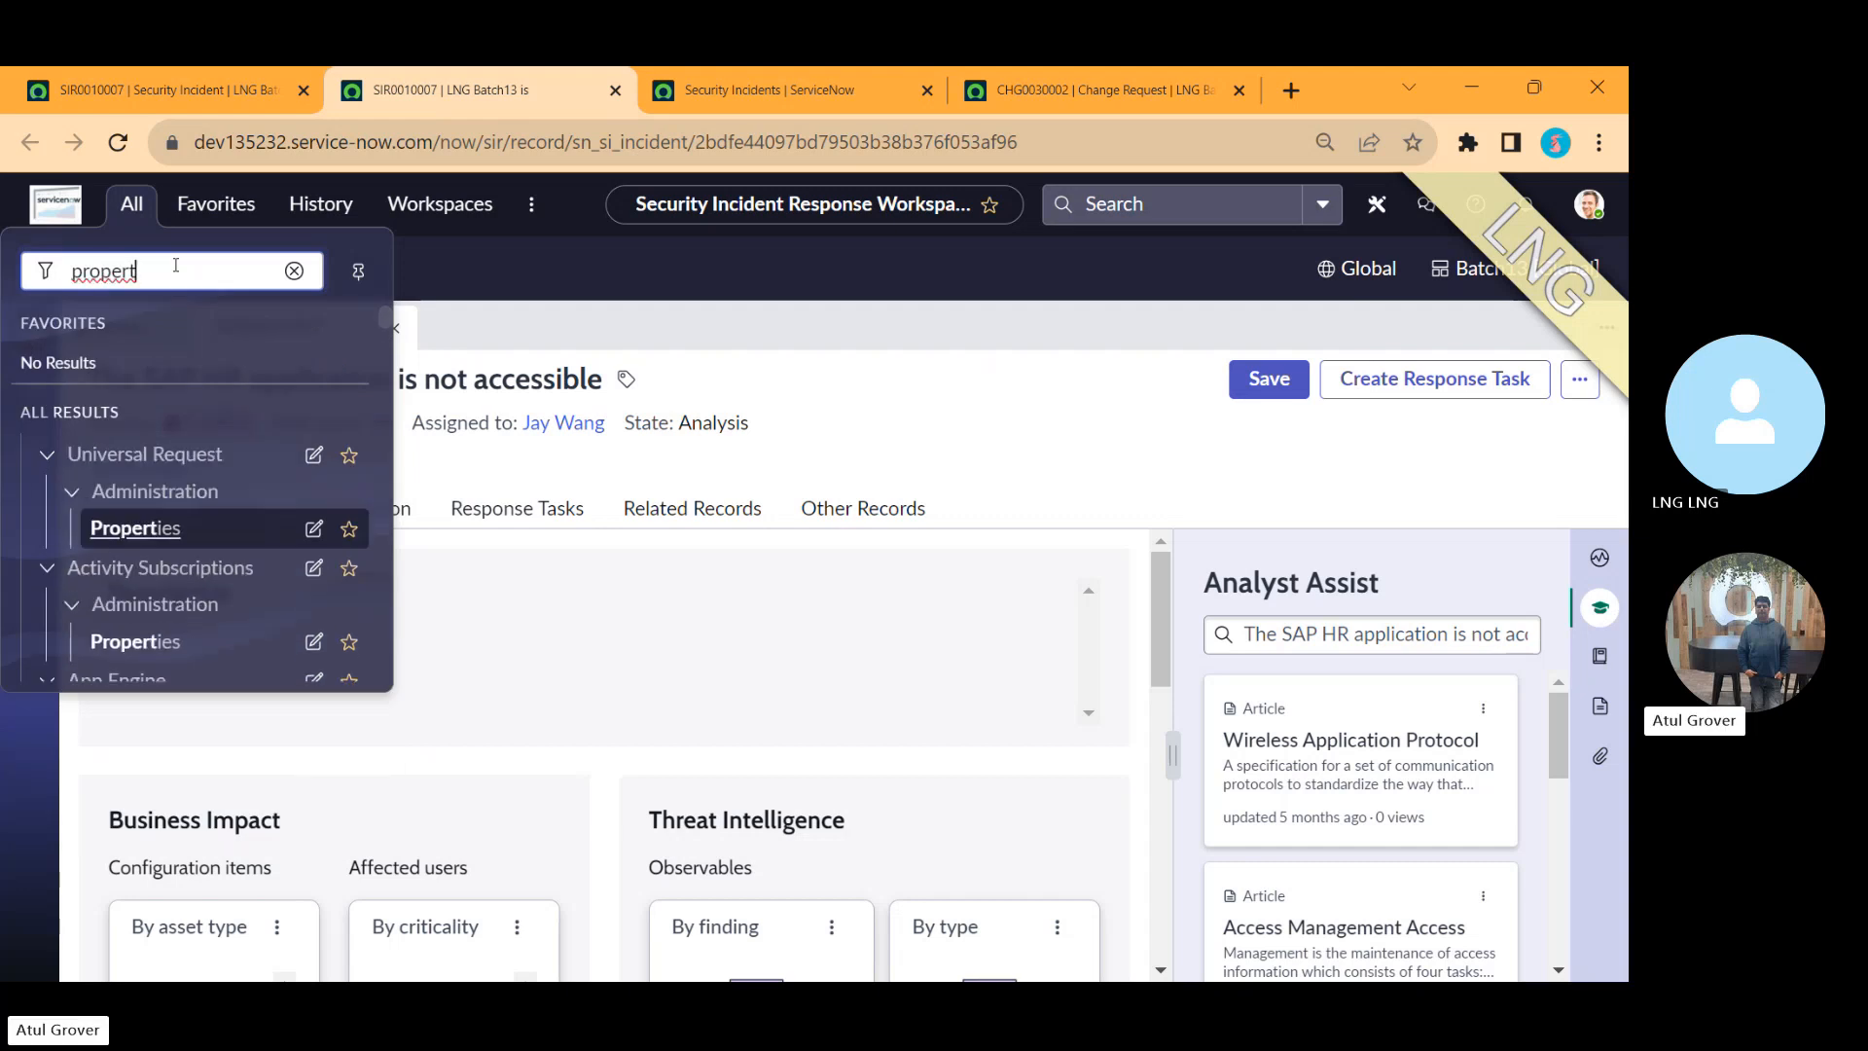
{"action": "type", "text": "ies"}
{"action": "left_click", "coordinate": [381, 317]}
{"action": "left_click_drag", "start_coordinate": [382, 315], "coordinate": [392, 413]}
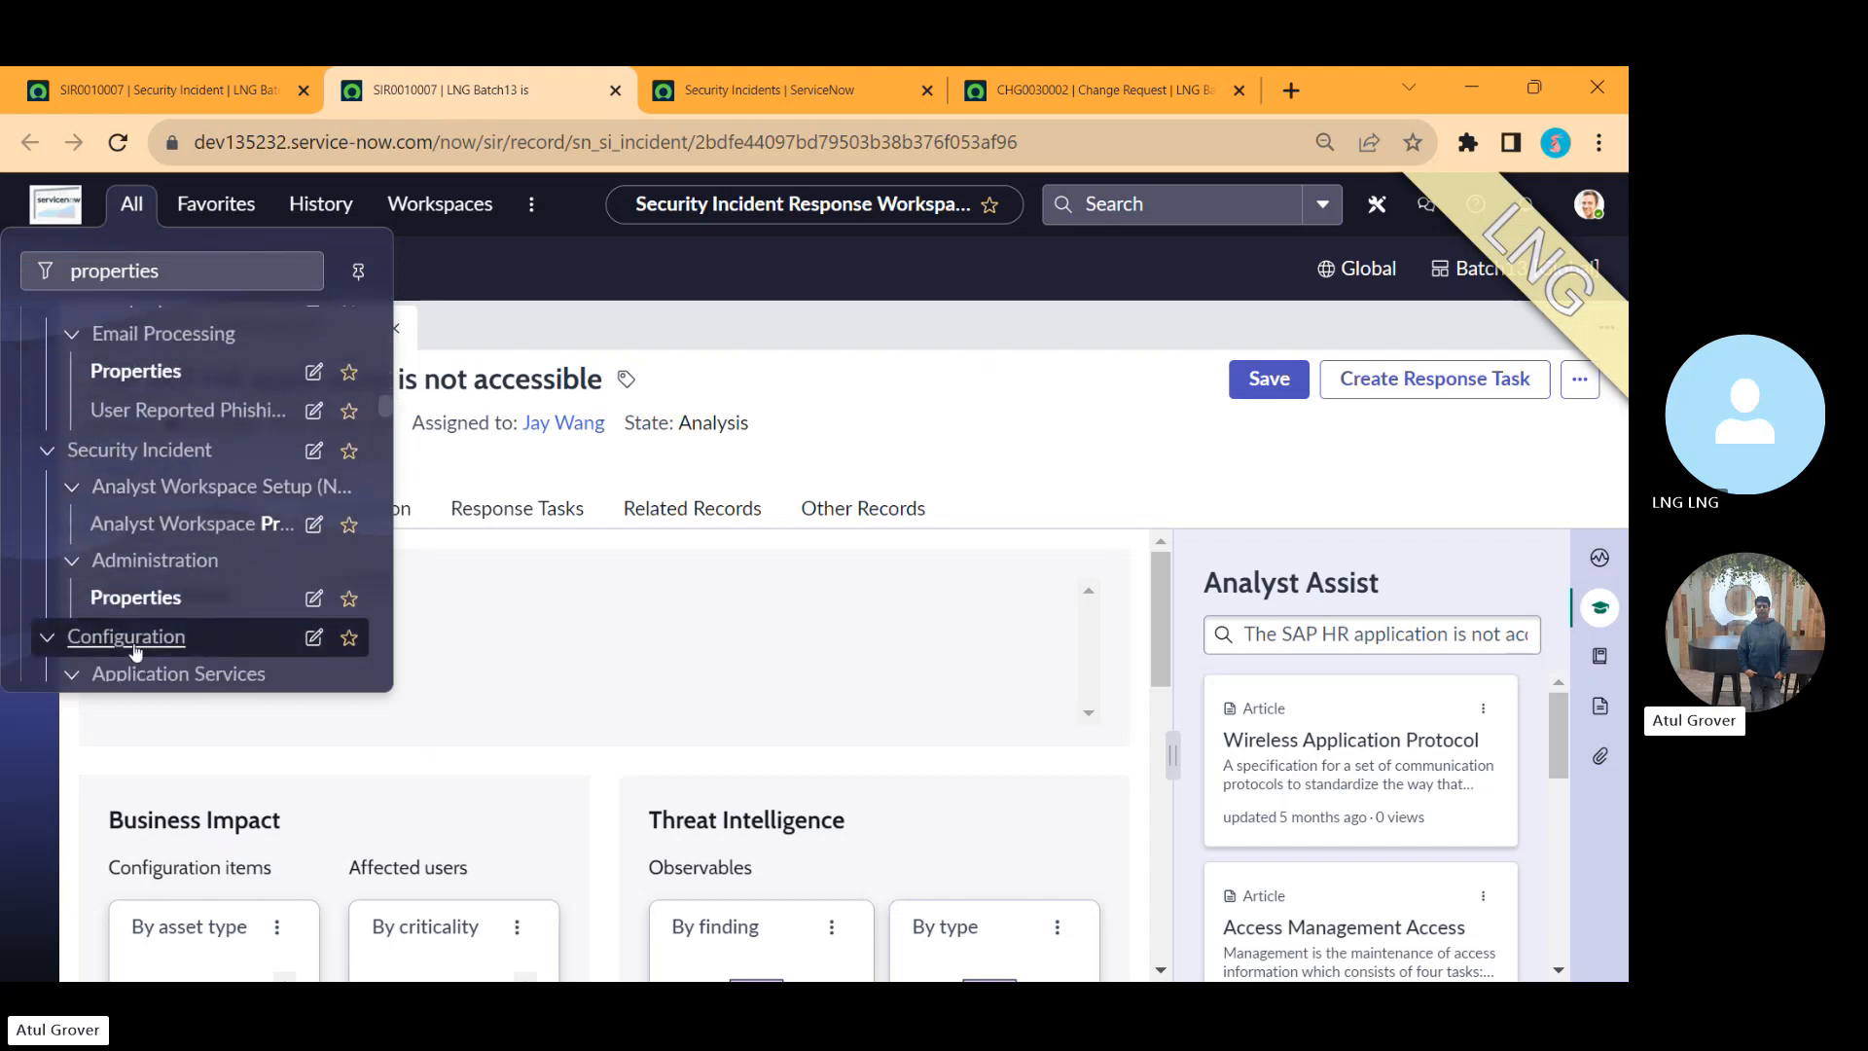
{"action": "left_click", "coordinate": [146, 601]}
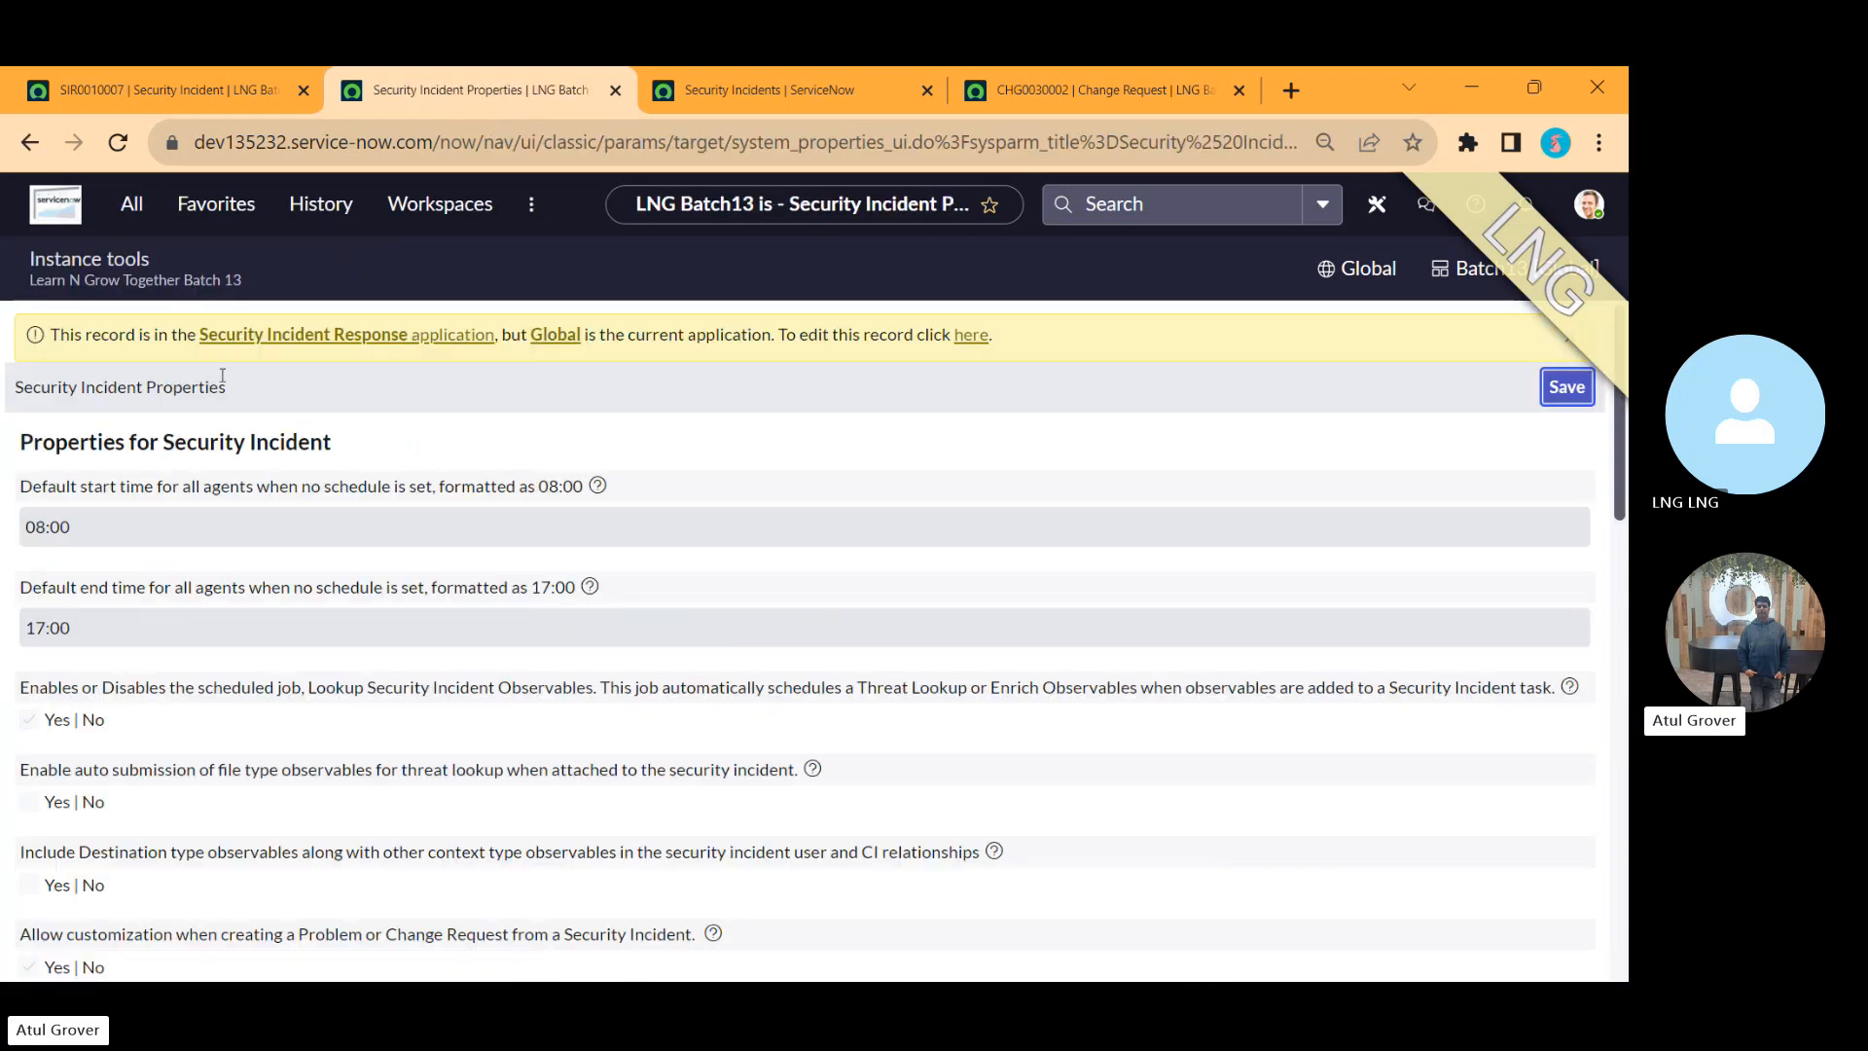
Step: Open the Email Parsing Properties page by filtering the navigator for 'email p'
{"action": "left_click", "coordinate": [131, 212]}
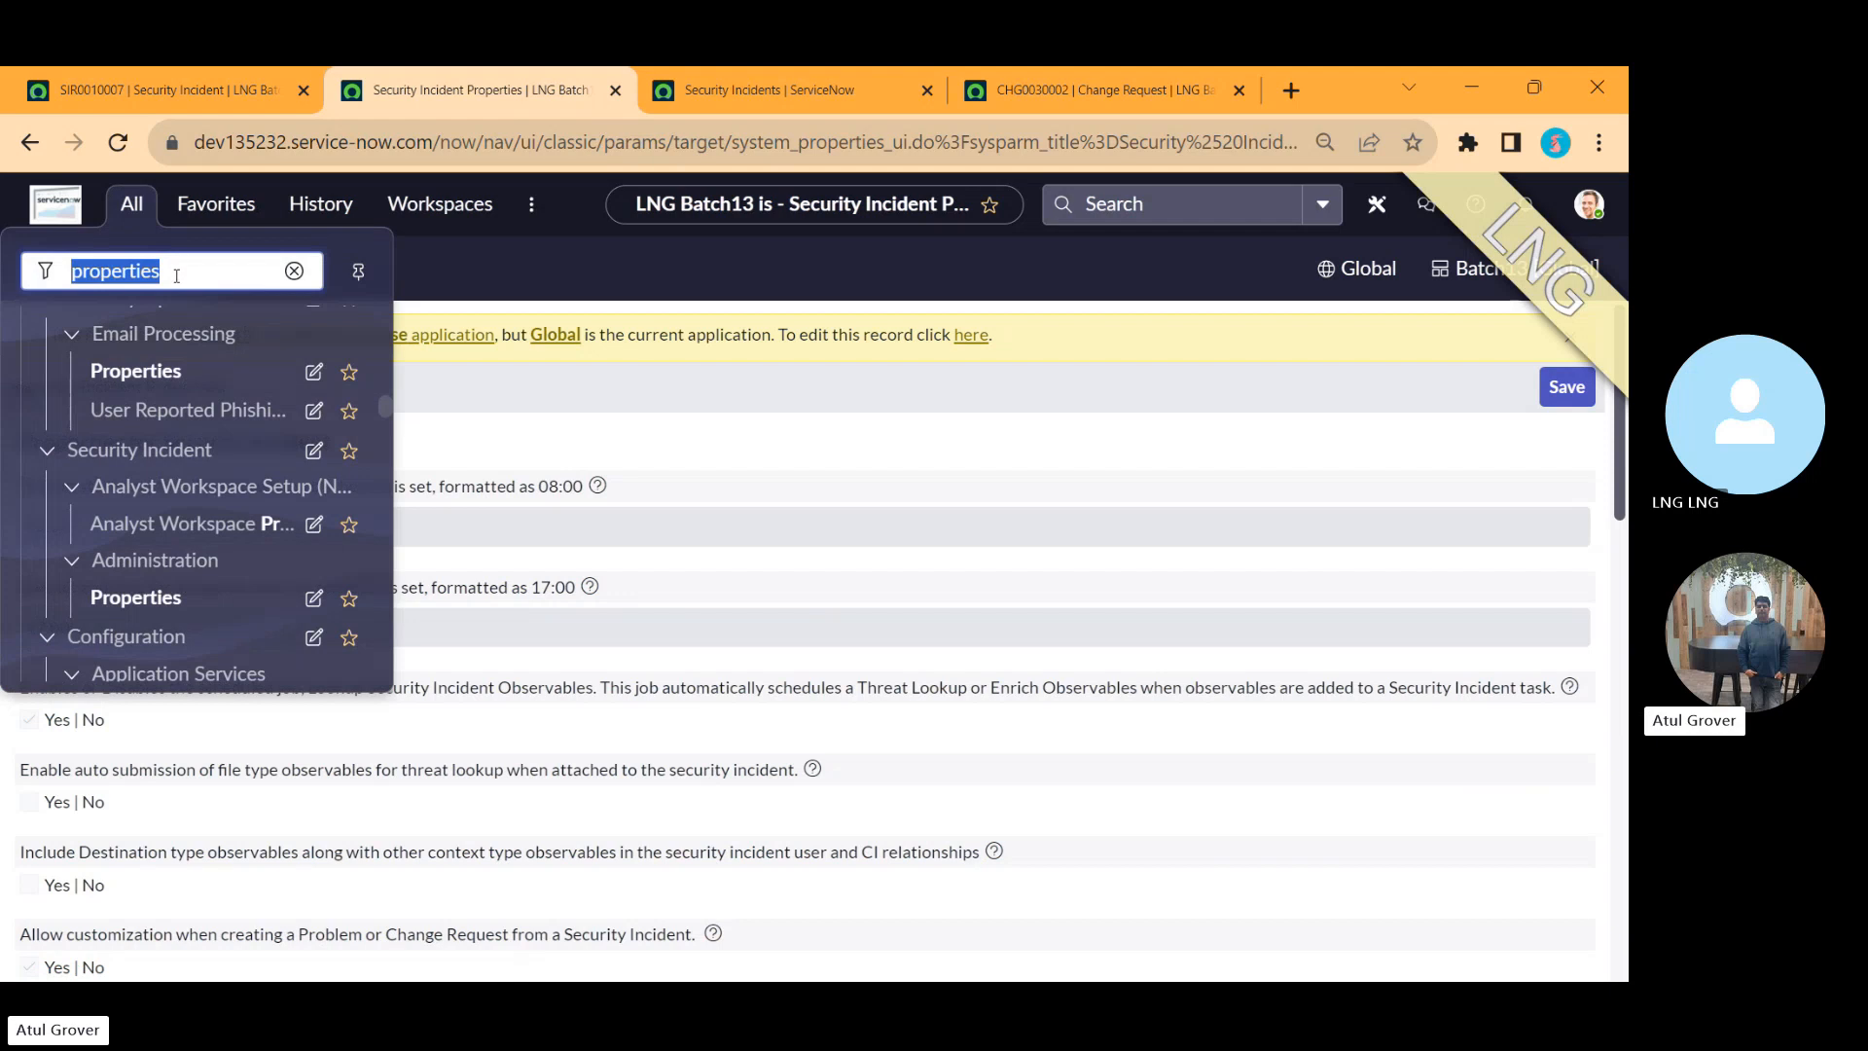
{"action": "type", "text": "email p"}
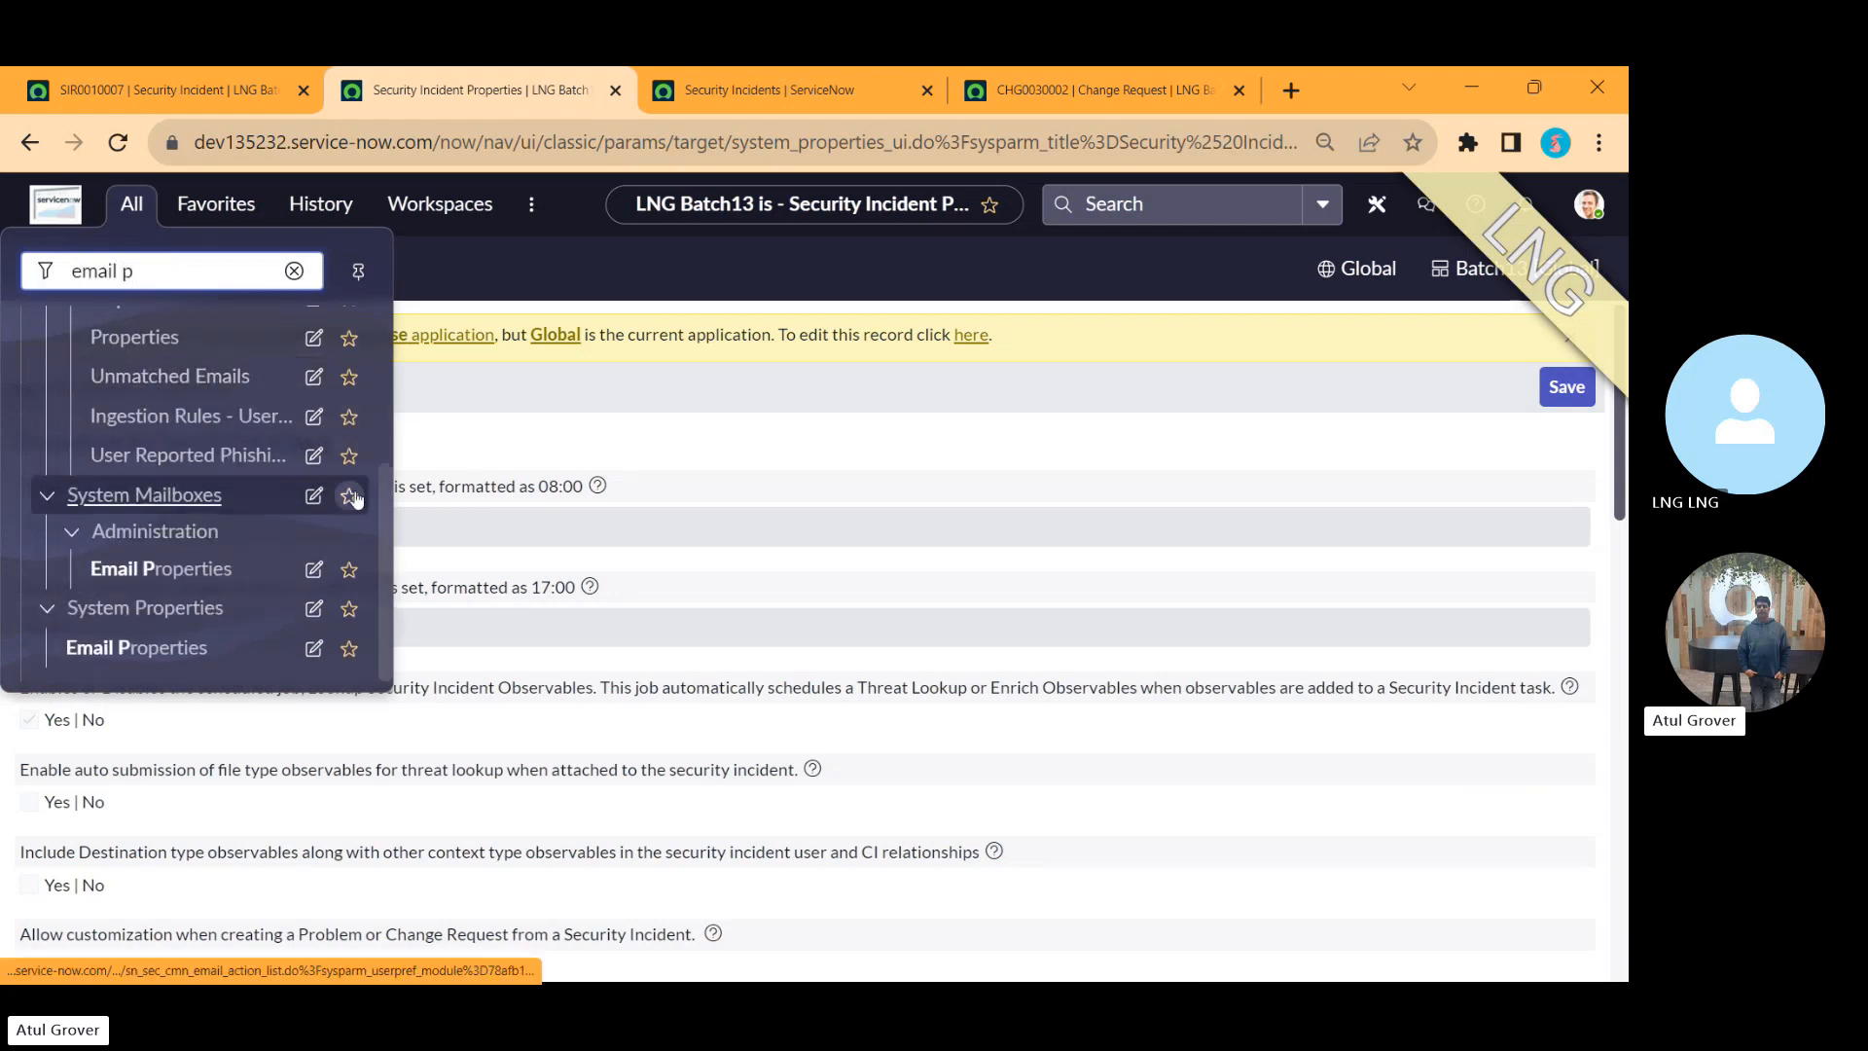
{"action": "left_click", "coordinate": [384, 590]}
{"action": "left_click_drag", "start_coordinate": [383, 588], "coordinate": [374, 483]}
{"action": "left_click", "coordinate": [130, 530]}
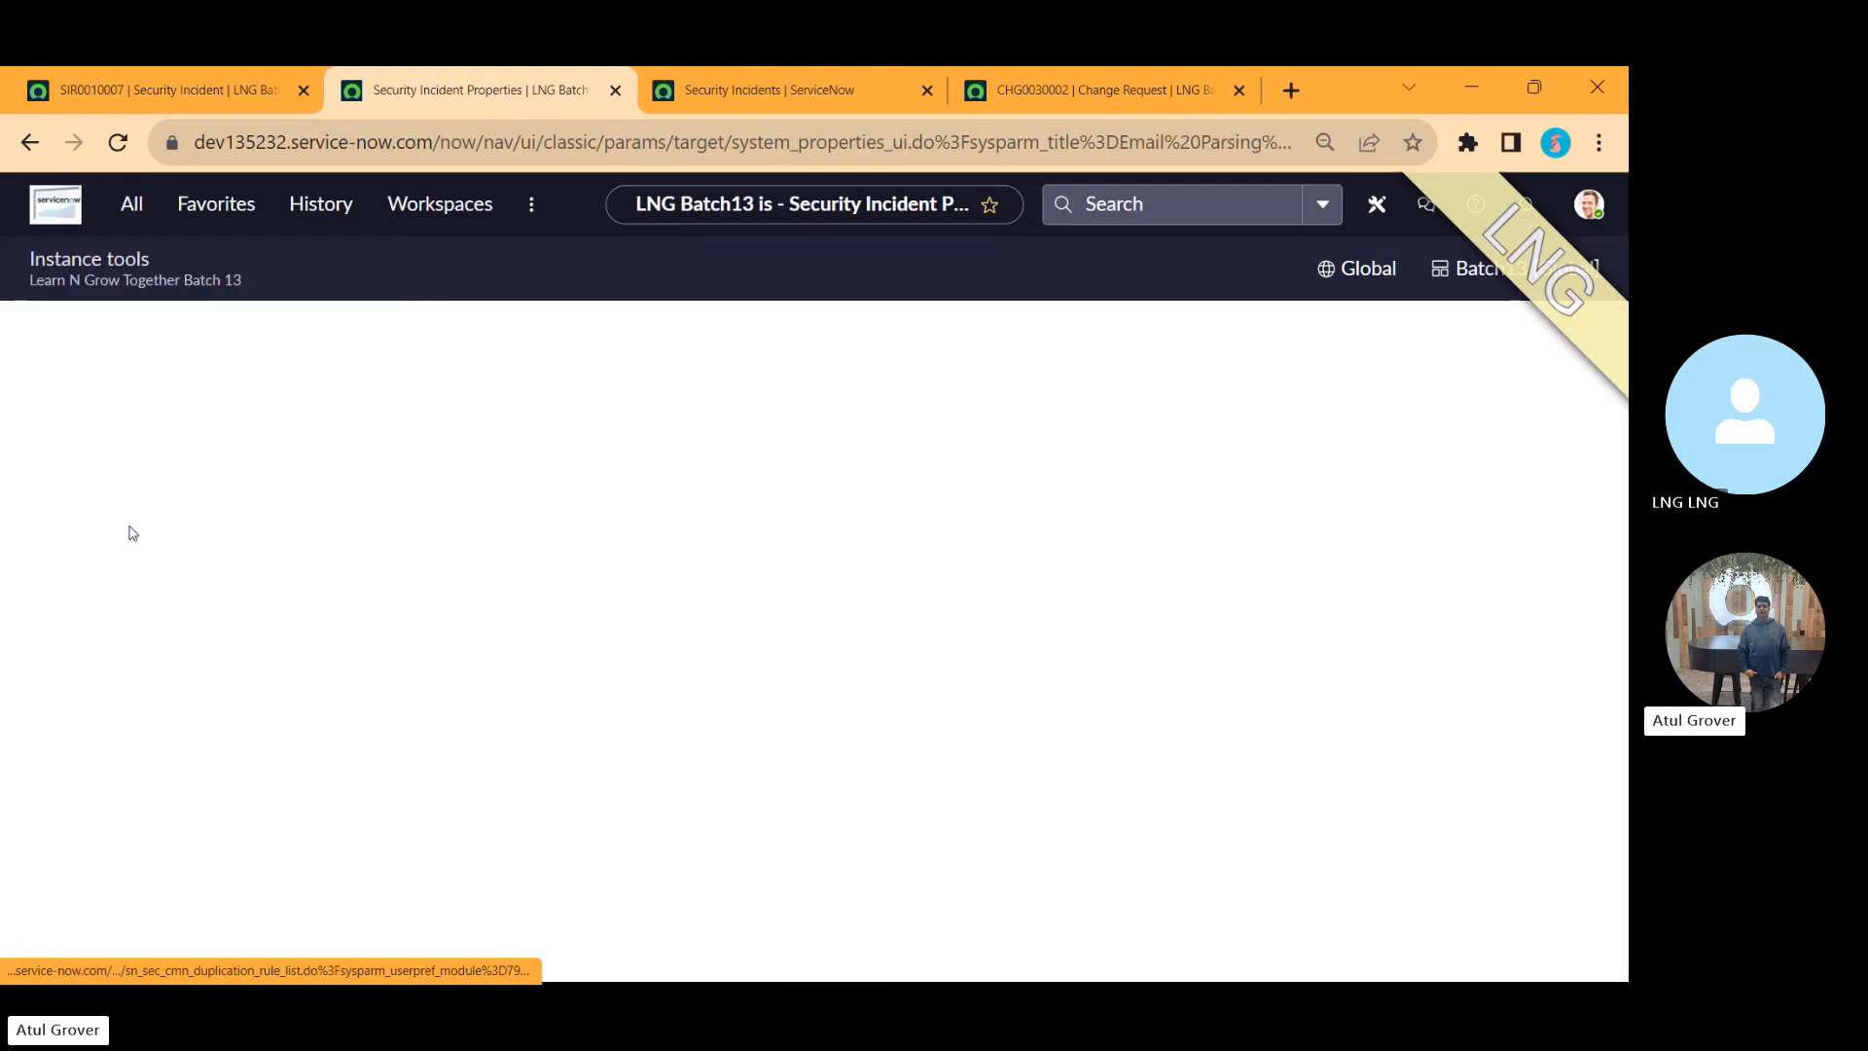
{"action": "key", "text": "super"}
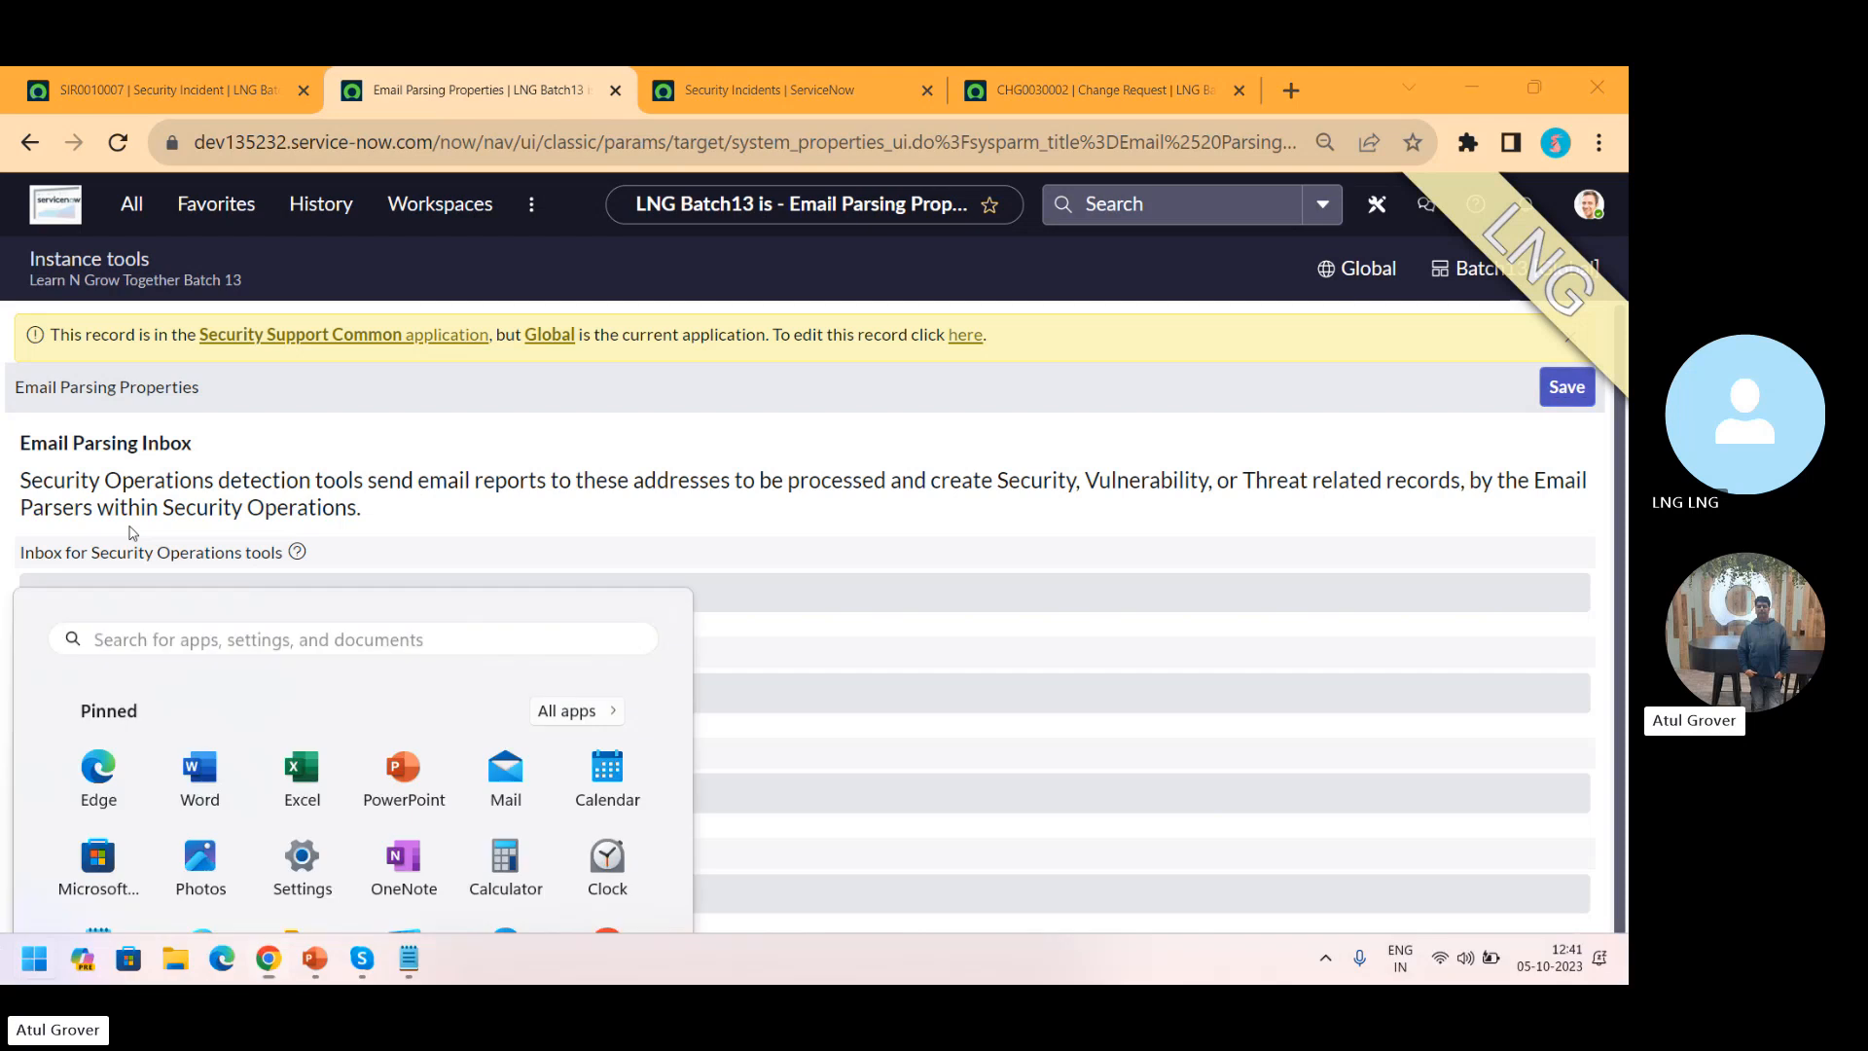
{"action": "left_click", "coordinate": [133, 532]}
Step: Switch to the note and add the heading 'Automatic' below 'SI itself', followed by blank lines
{"action": "key", "text": "alt+Tab"}
{"action": "key", "text": "alt+Tab"}
{"action": "key", "text": "alt+Tab"}
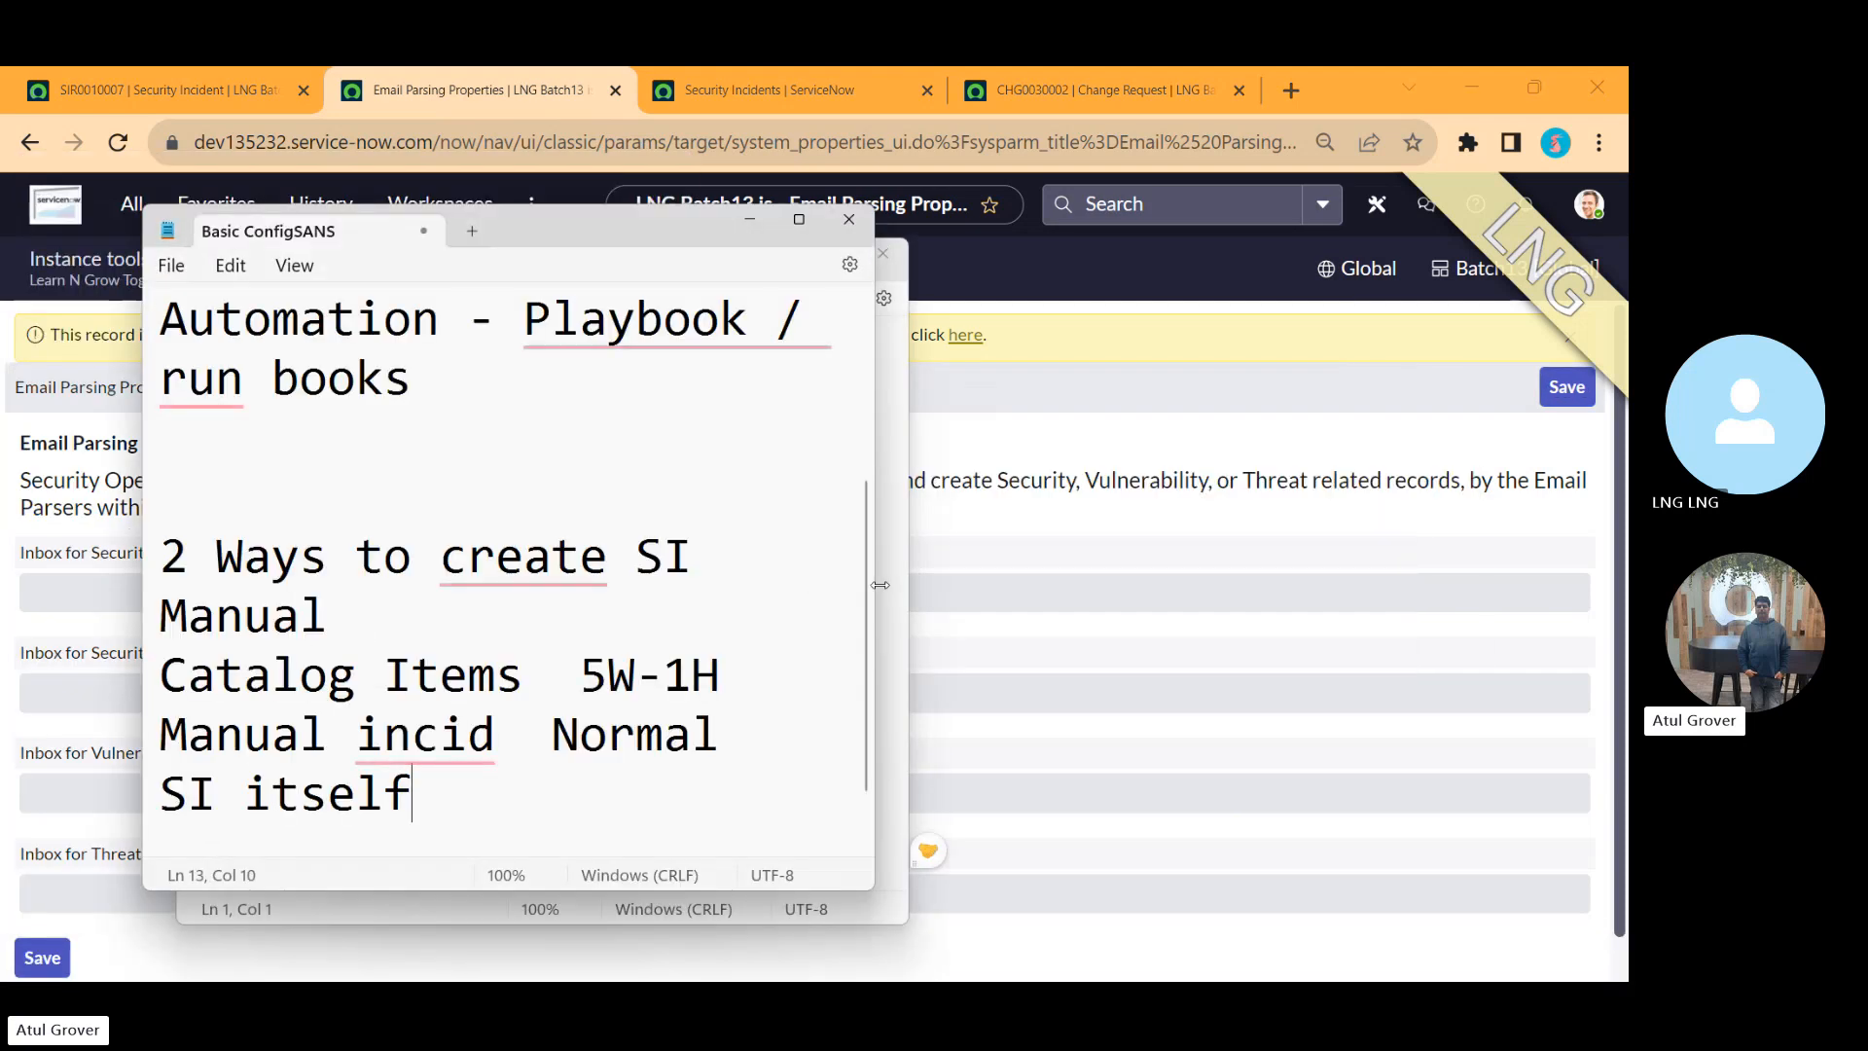
{"action": "scroll", "coordinate": [865, 589], "scroll_direction": "down", "scroll_amount": 2}
{"action": "left_click", "coordinate": [433, 828]}
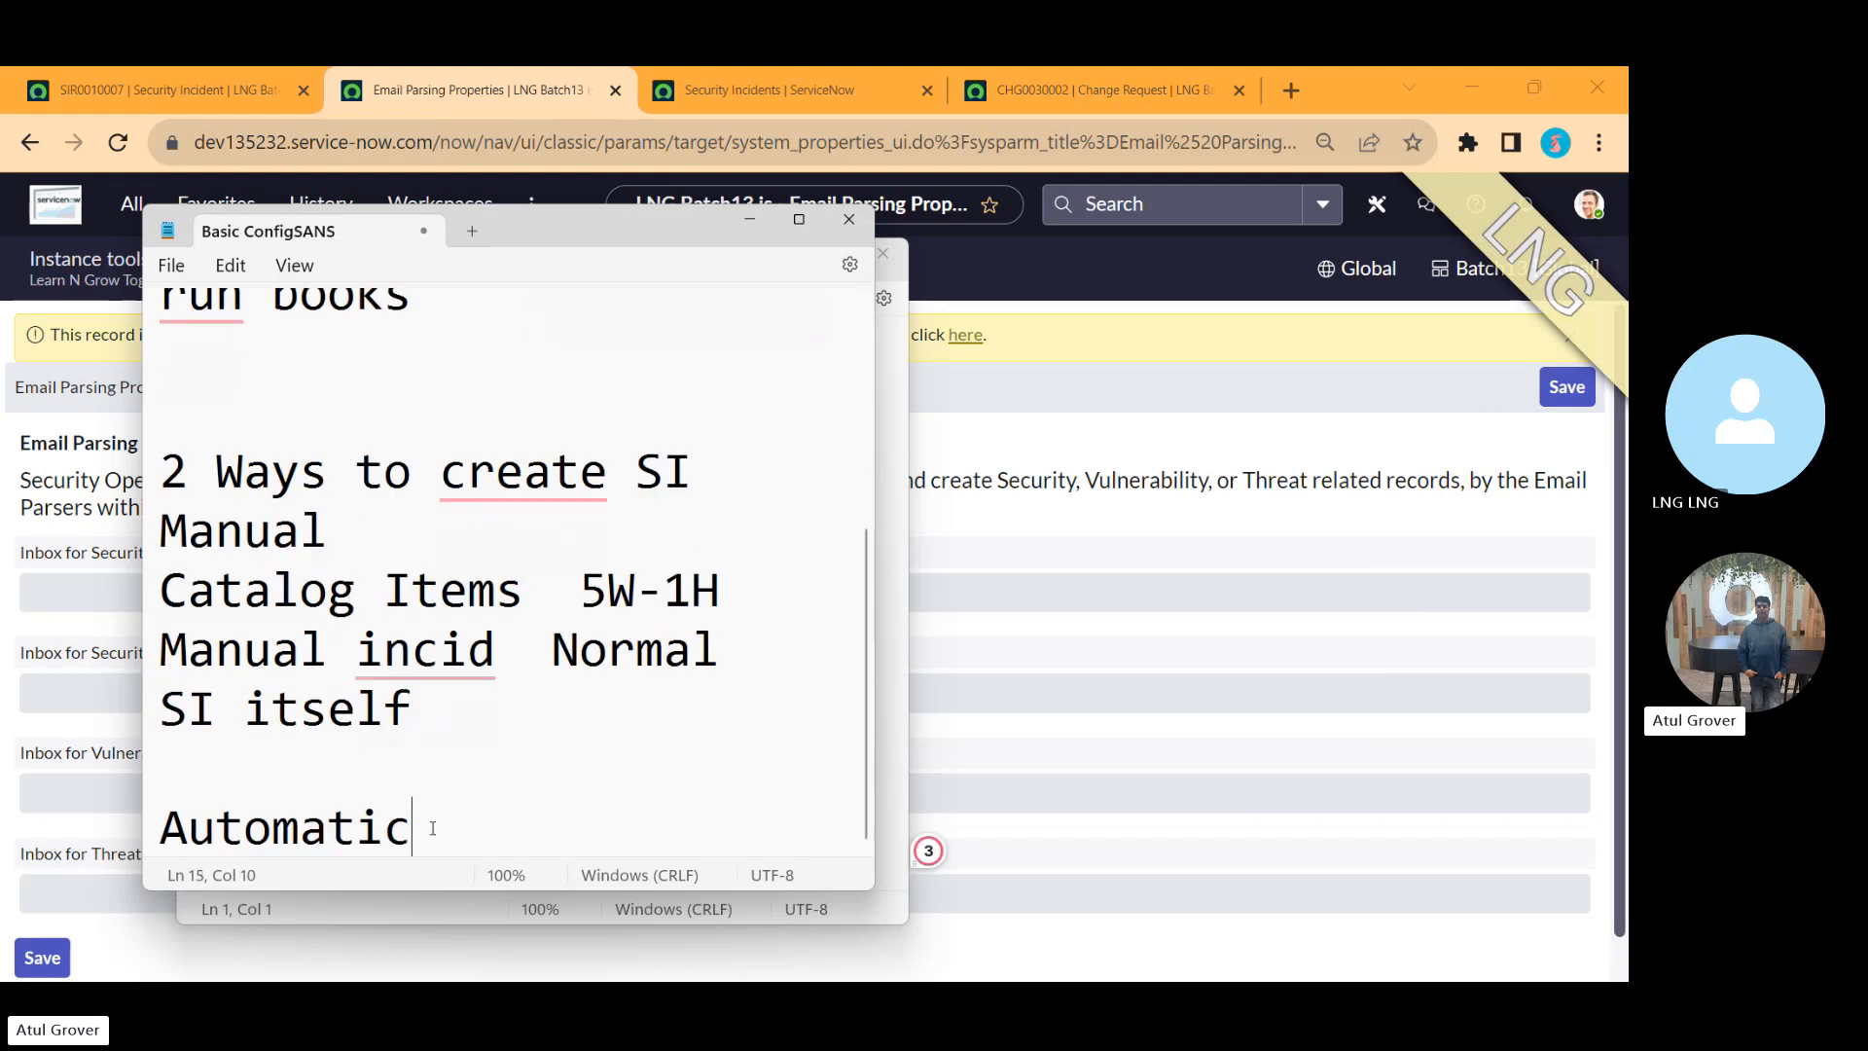
{"action": "key", "text": "Return"}
{"action": "key", "text": "Return"}
{"action": "key", "text": "Return"}
Step: Add the line 'Email Parsing' with the item '1. Set properties' beneath it in the note
{"action": "type", "text": "Email Pa"}
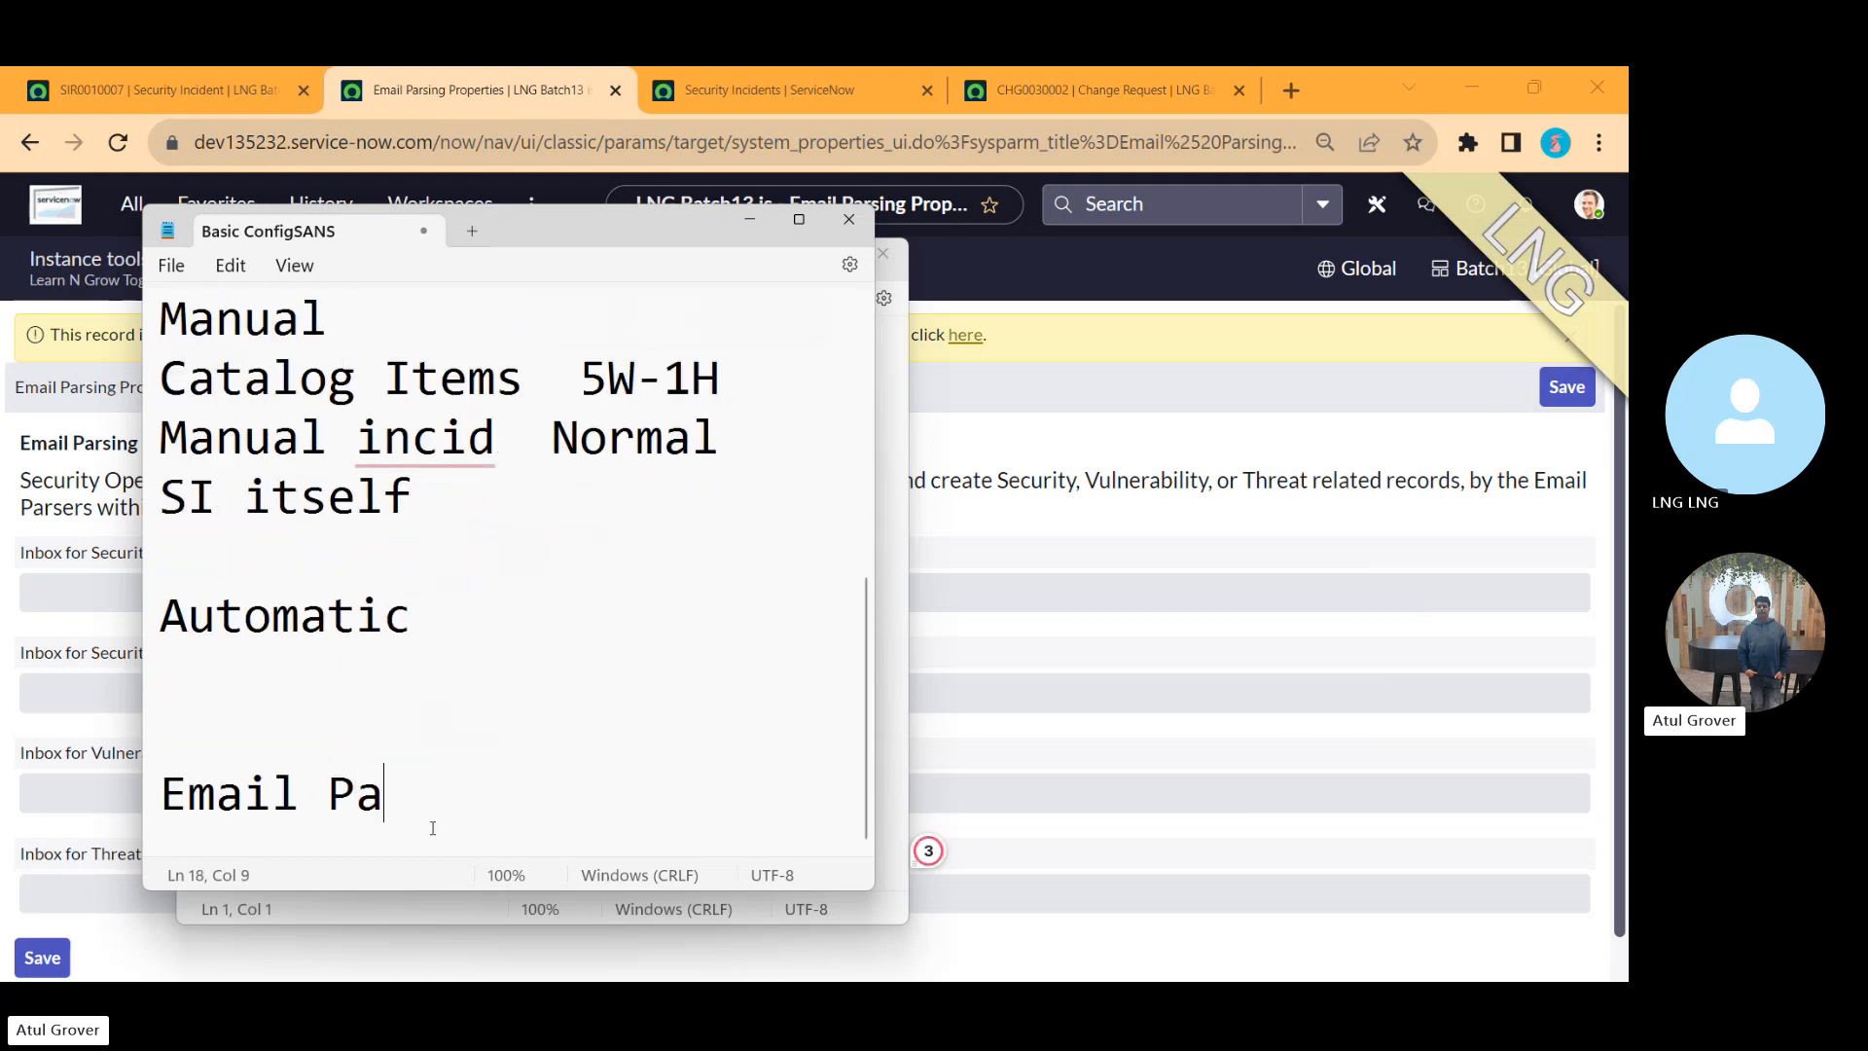
{"action": "type", "text": "rsing"}
{"action": "key", "text": "Return"}
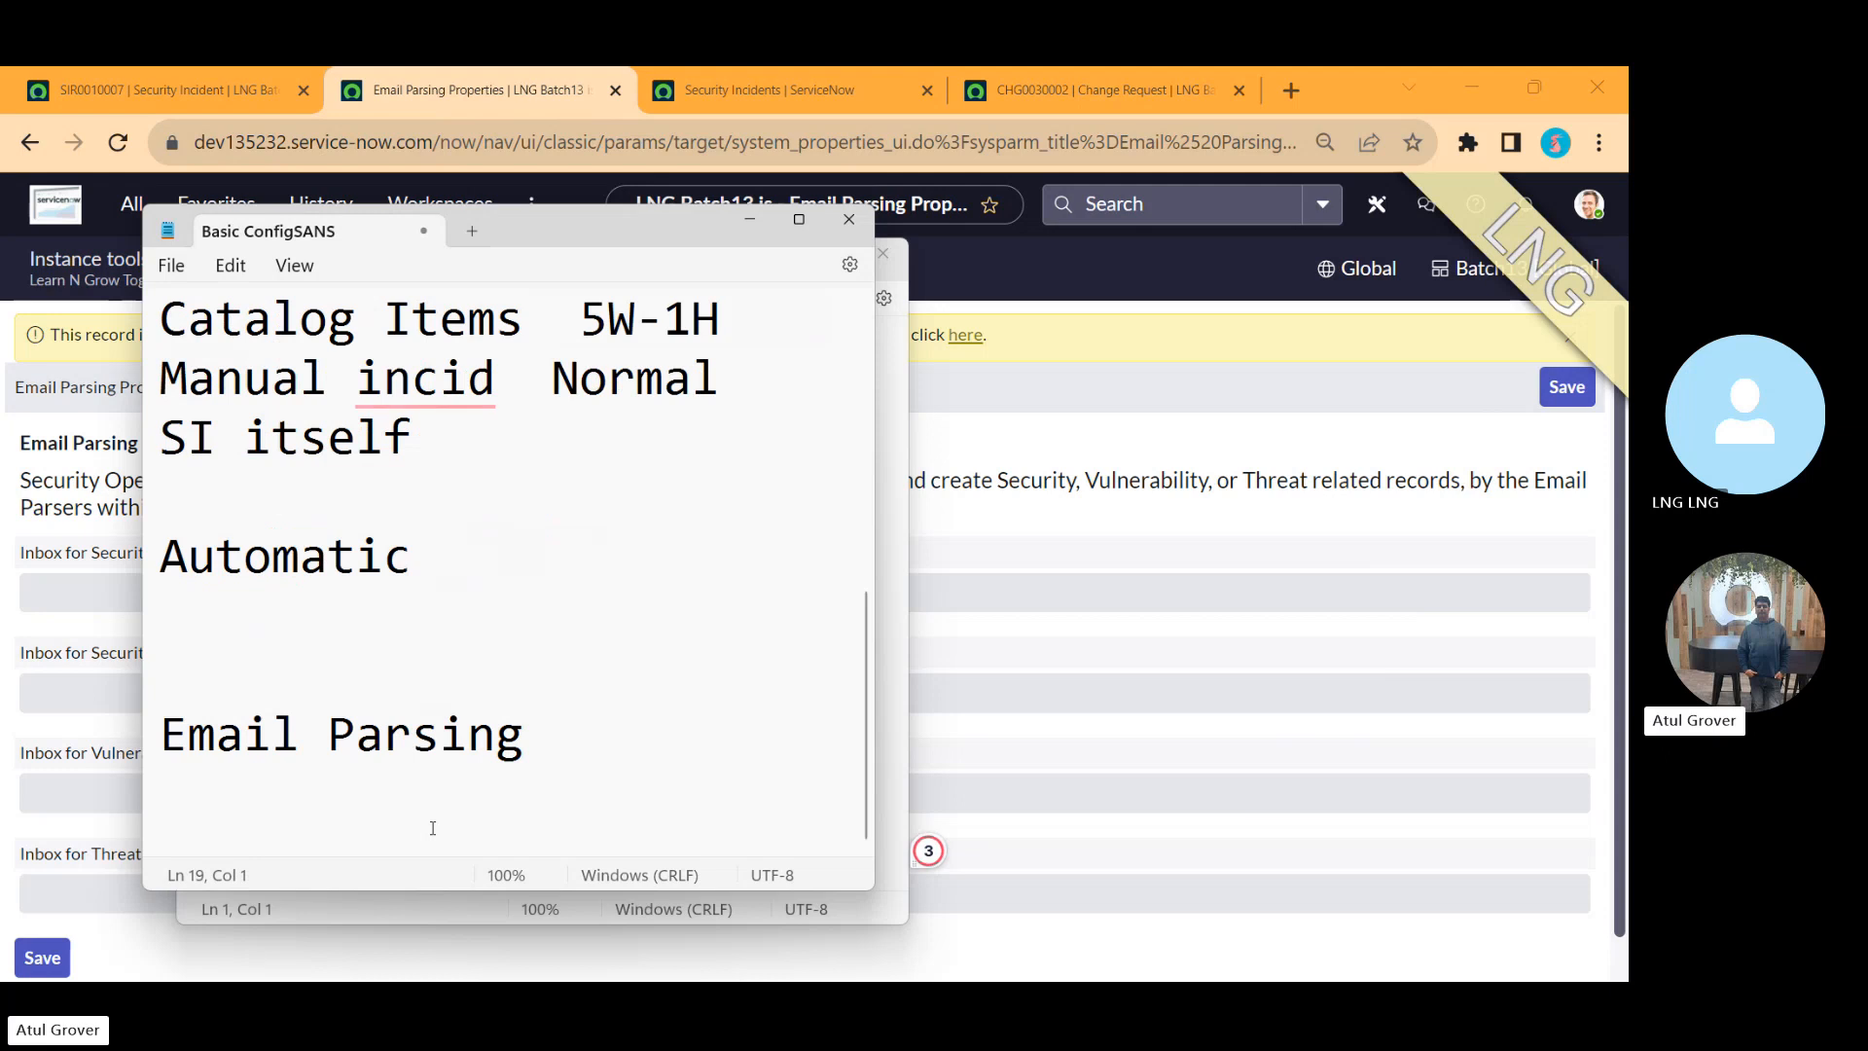
{"action": "type", "text": "1. Set p"}
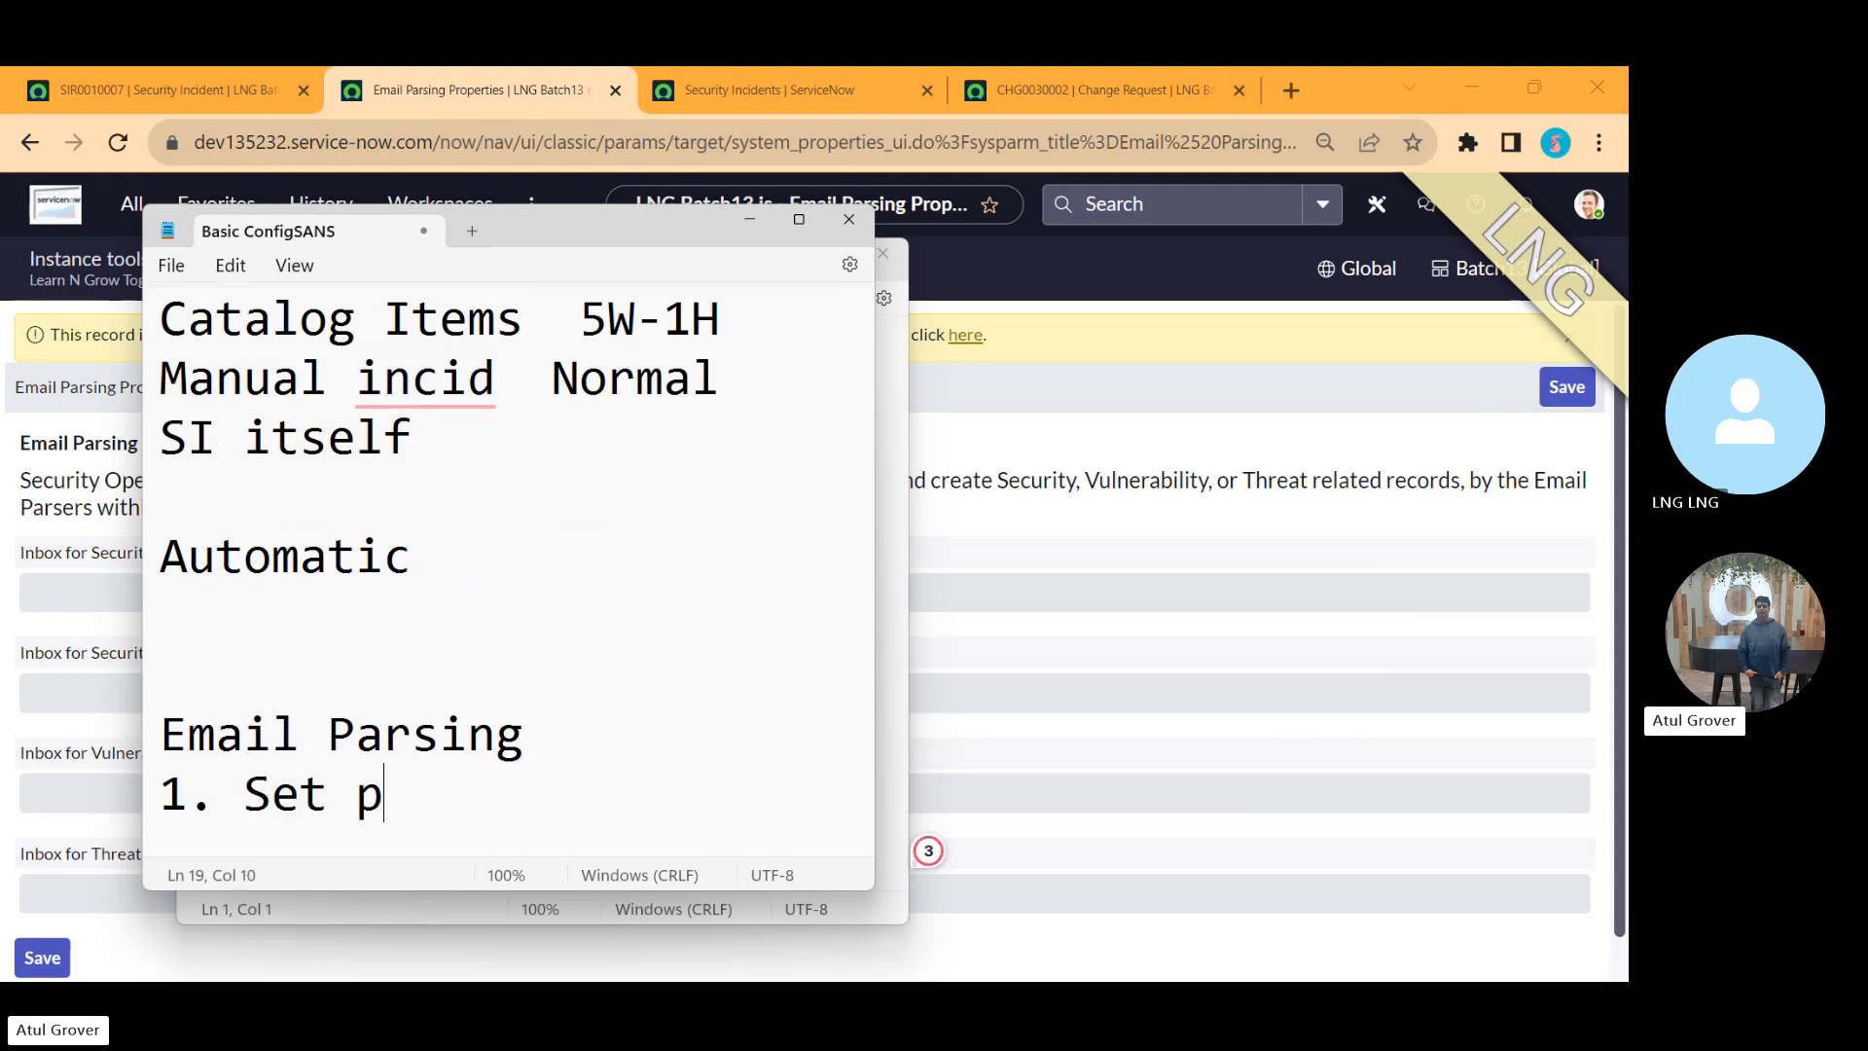
{"action": "type", "text": "roperties"}
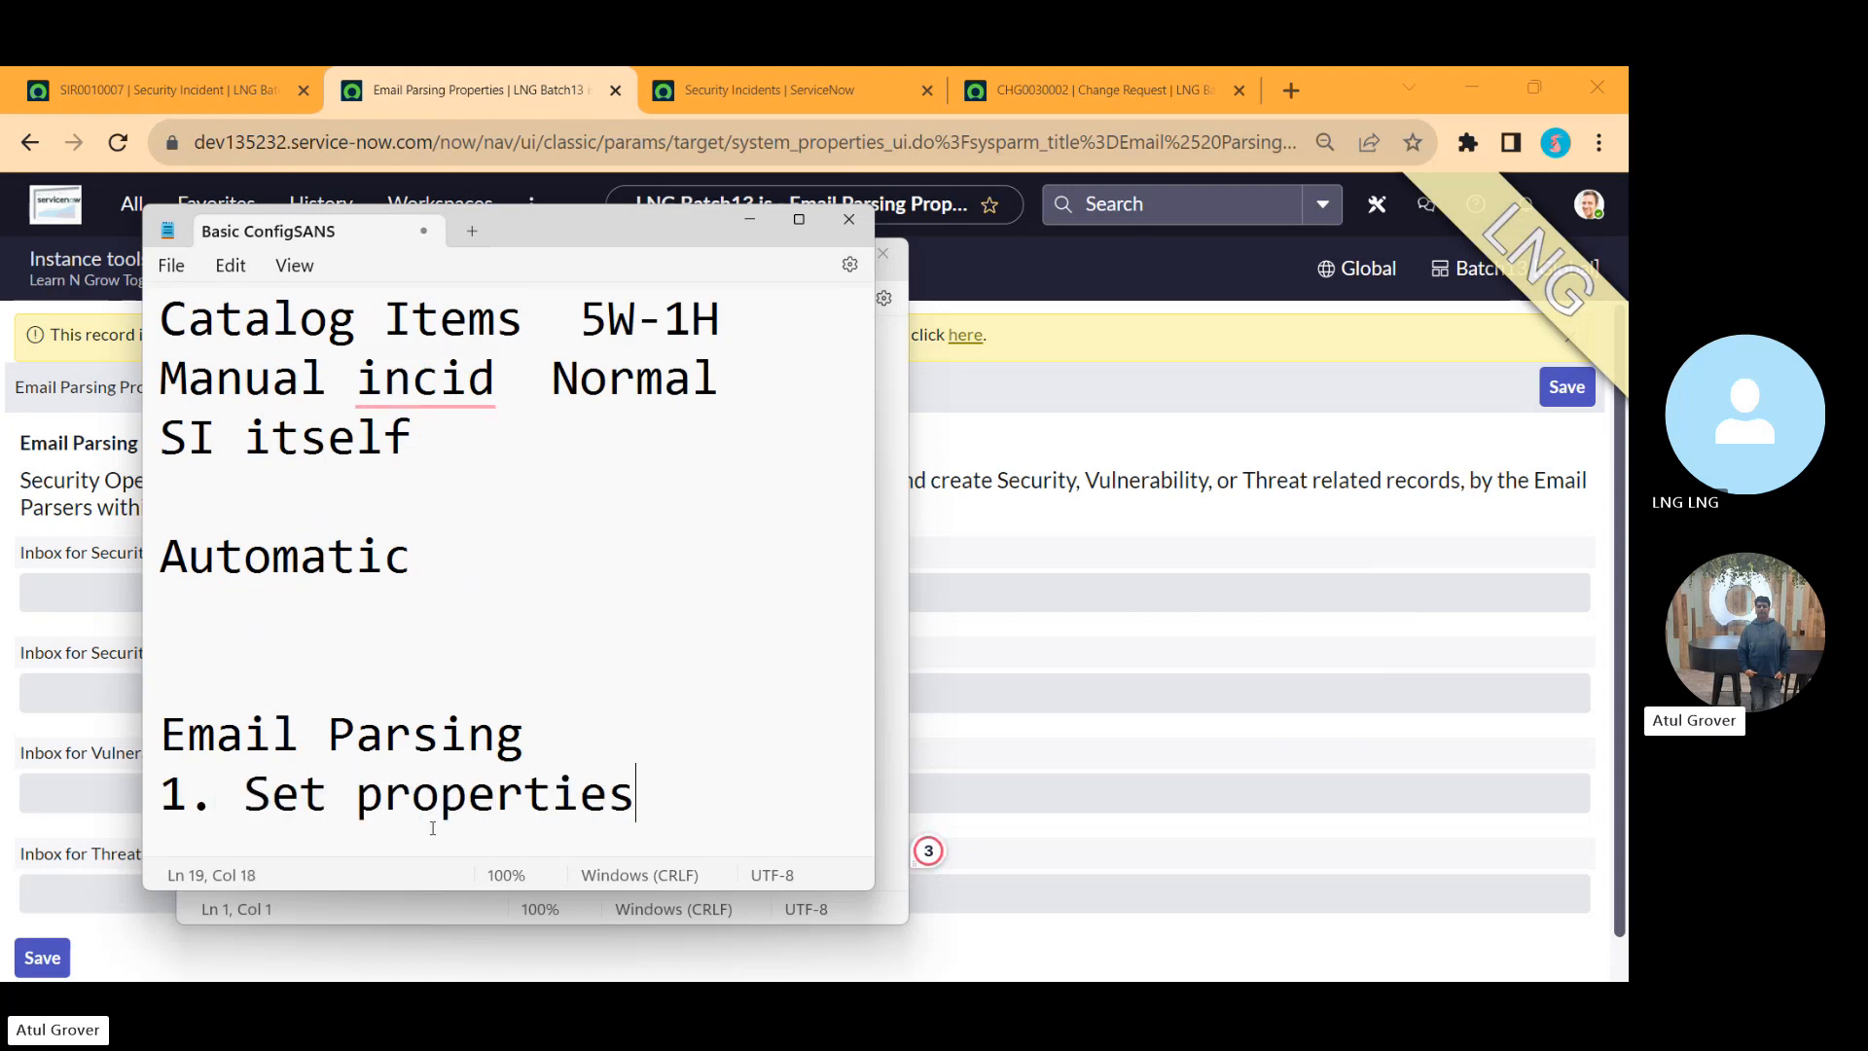
{"action": "key", "text": "alt+Tab"}
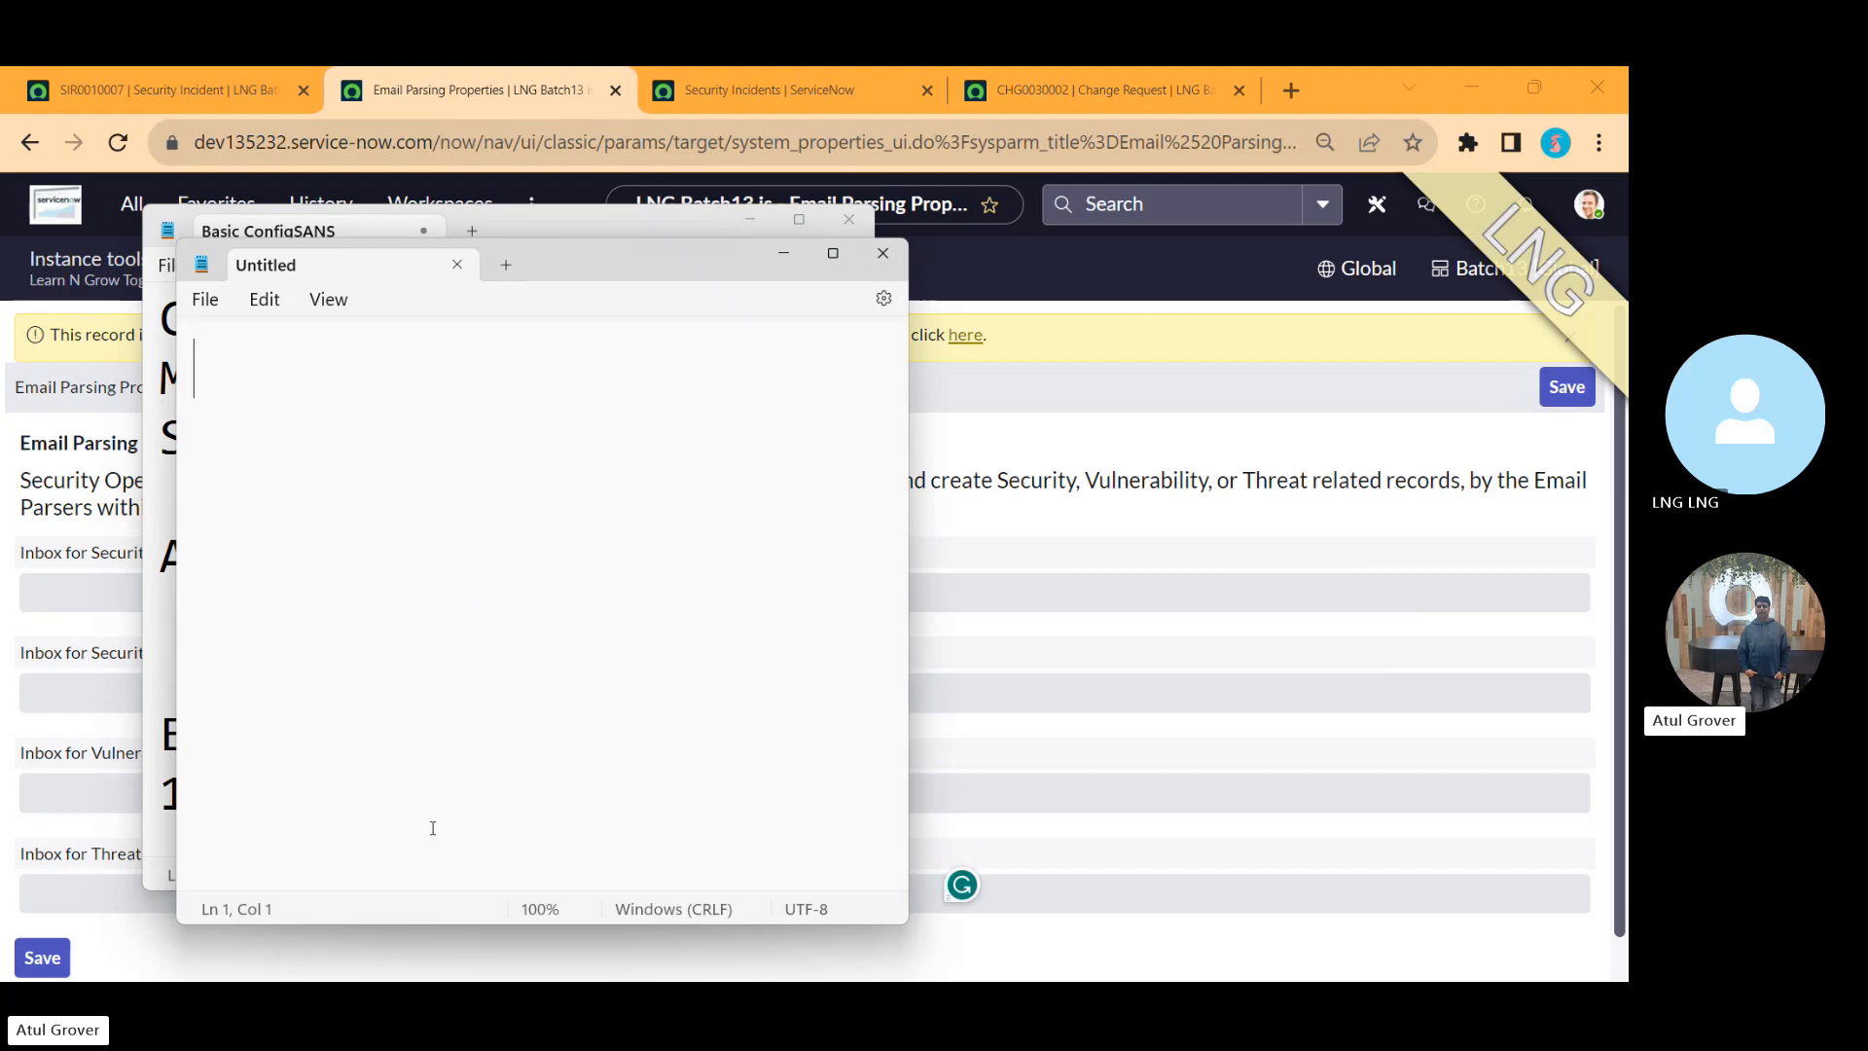
{"action": "left_click", "coordinate": [895, 258]}
{"action": "key", "text": "alt+Tab"}
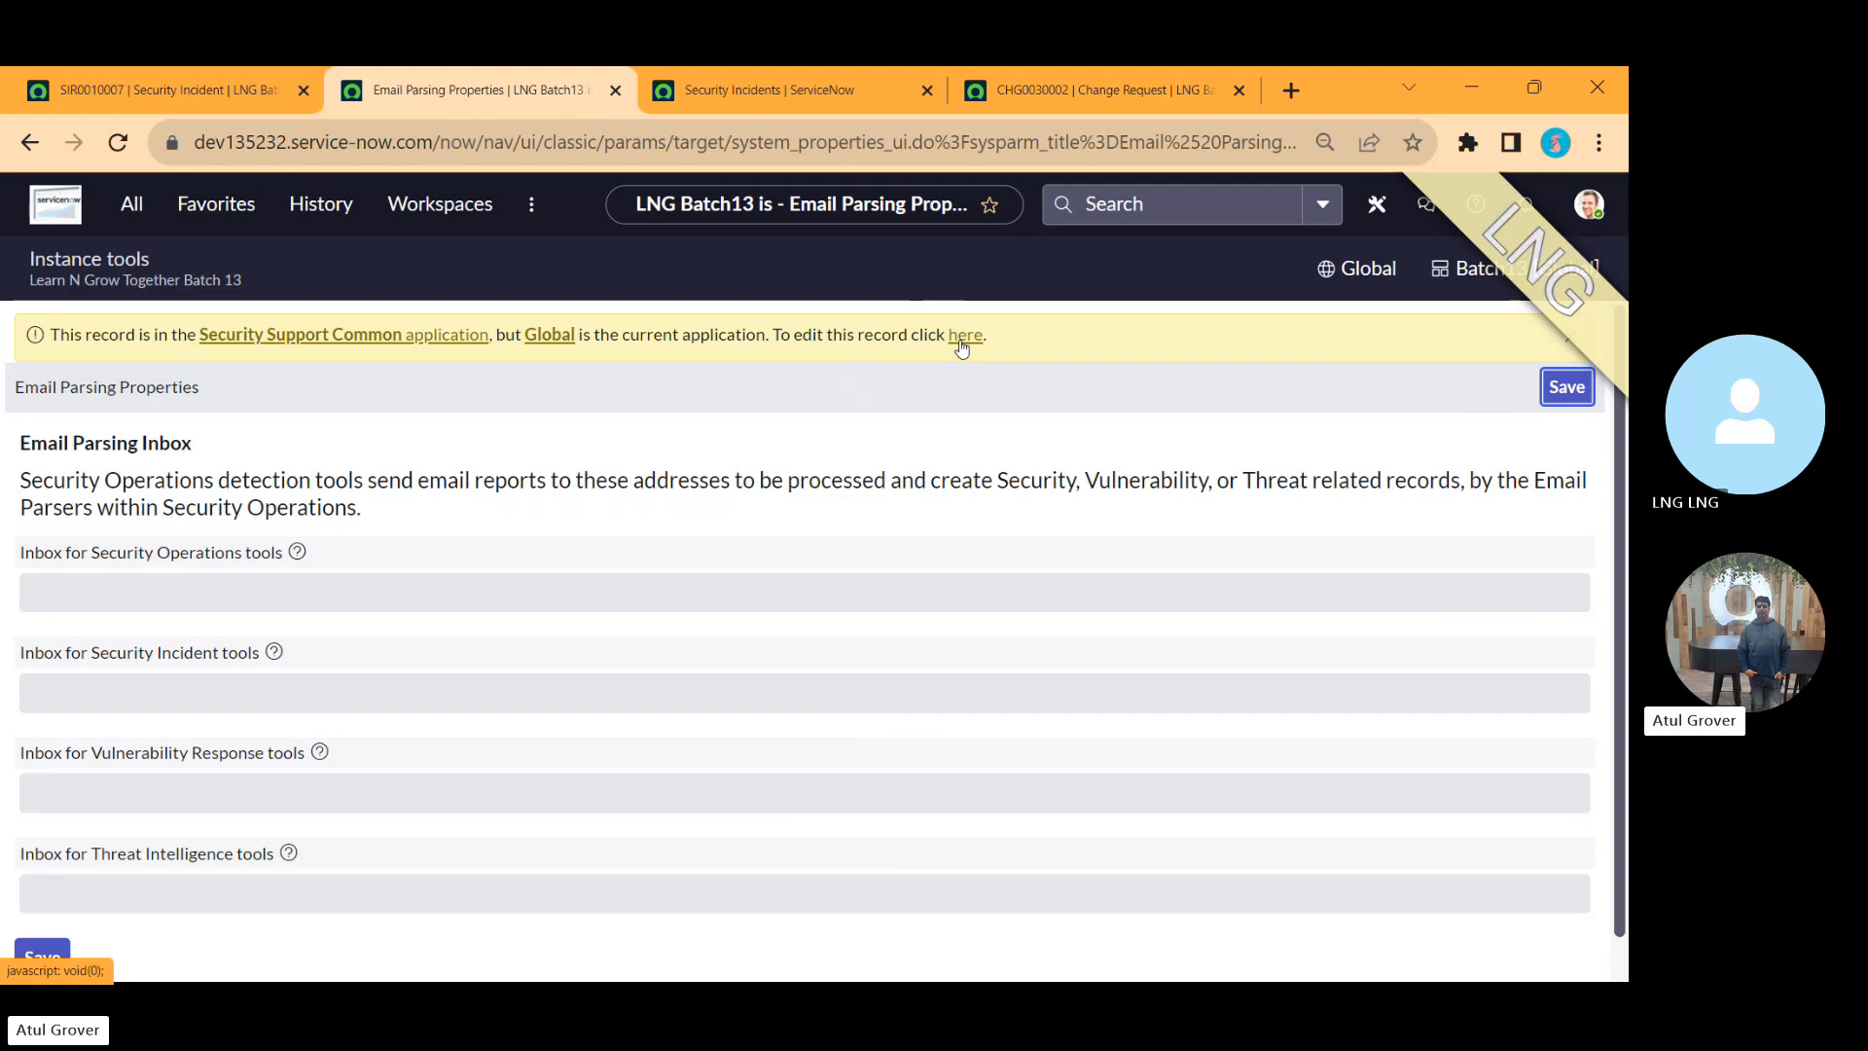
Step: Add the item '2. Parsing Rule' beneath '1. Set properties' in the note
{"action": "key", "text": "alt+Tab"}
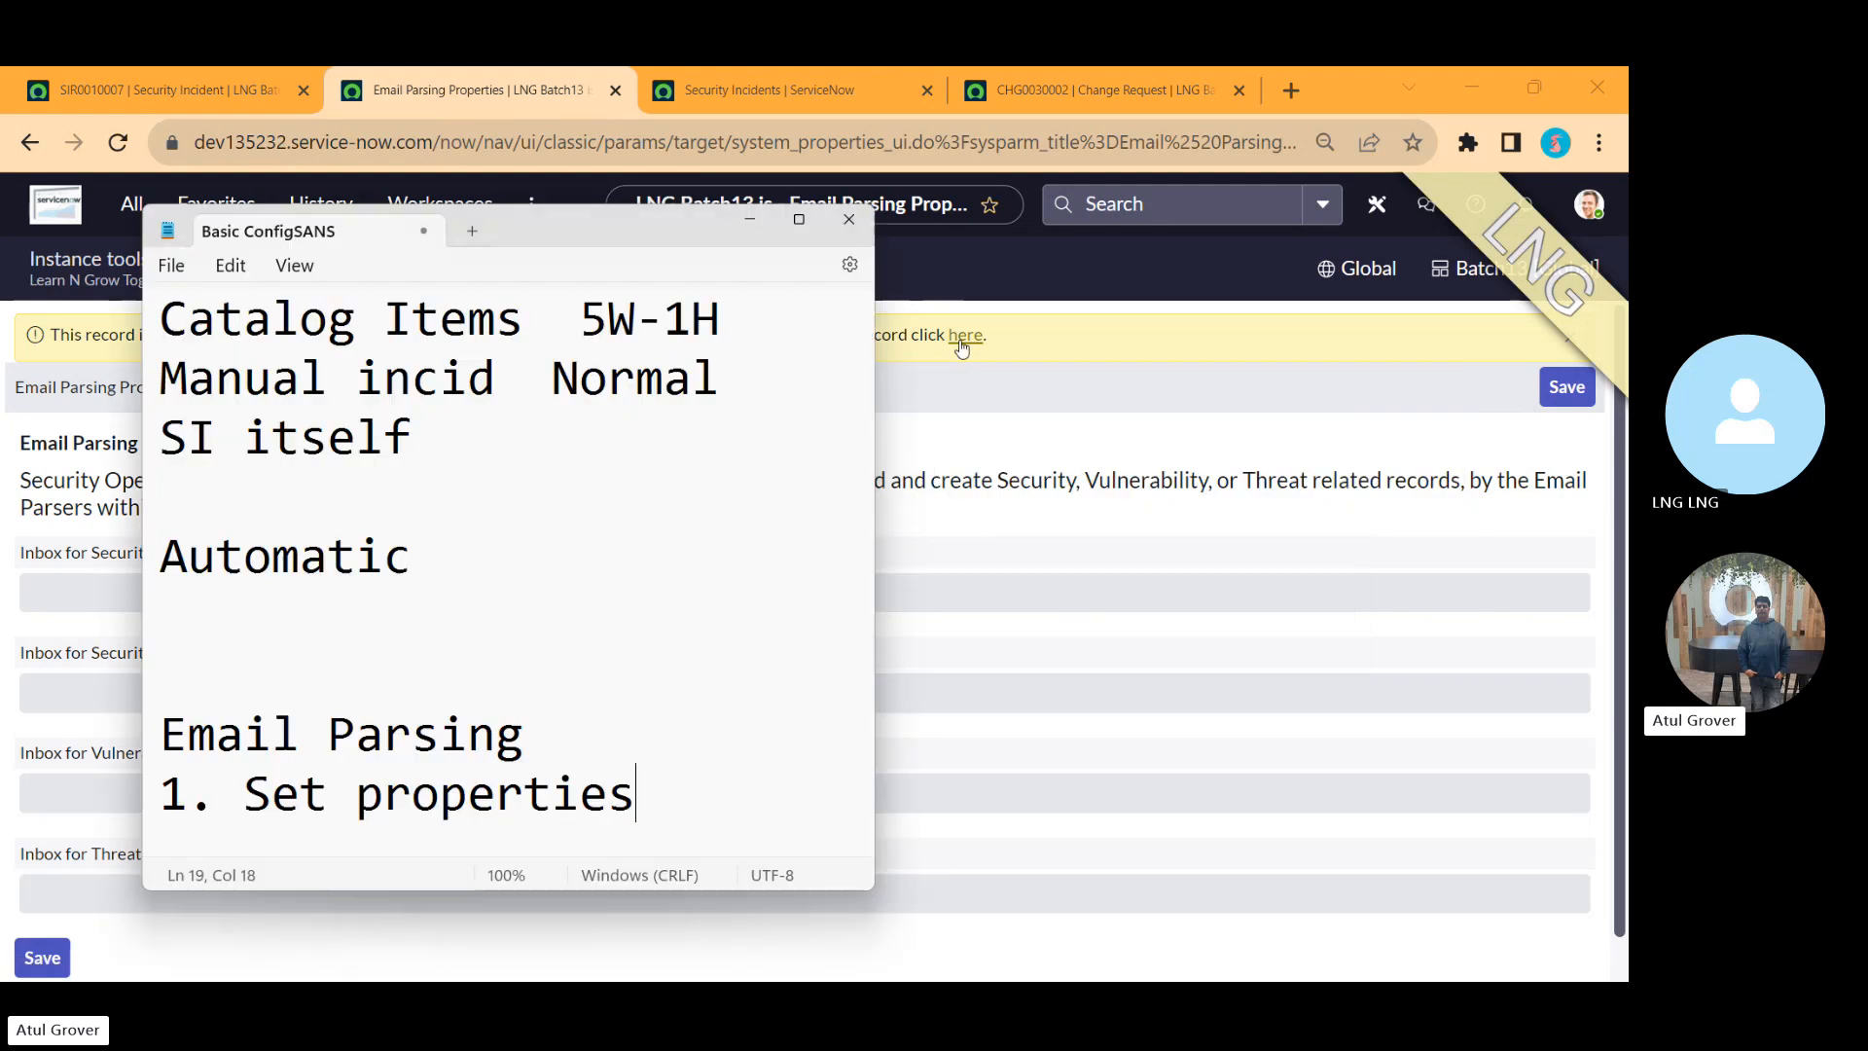
{"action": "key", "text": "Return"}
{"action": "type", "text": "2. "}
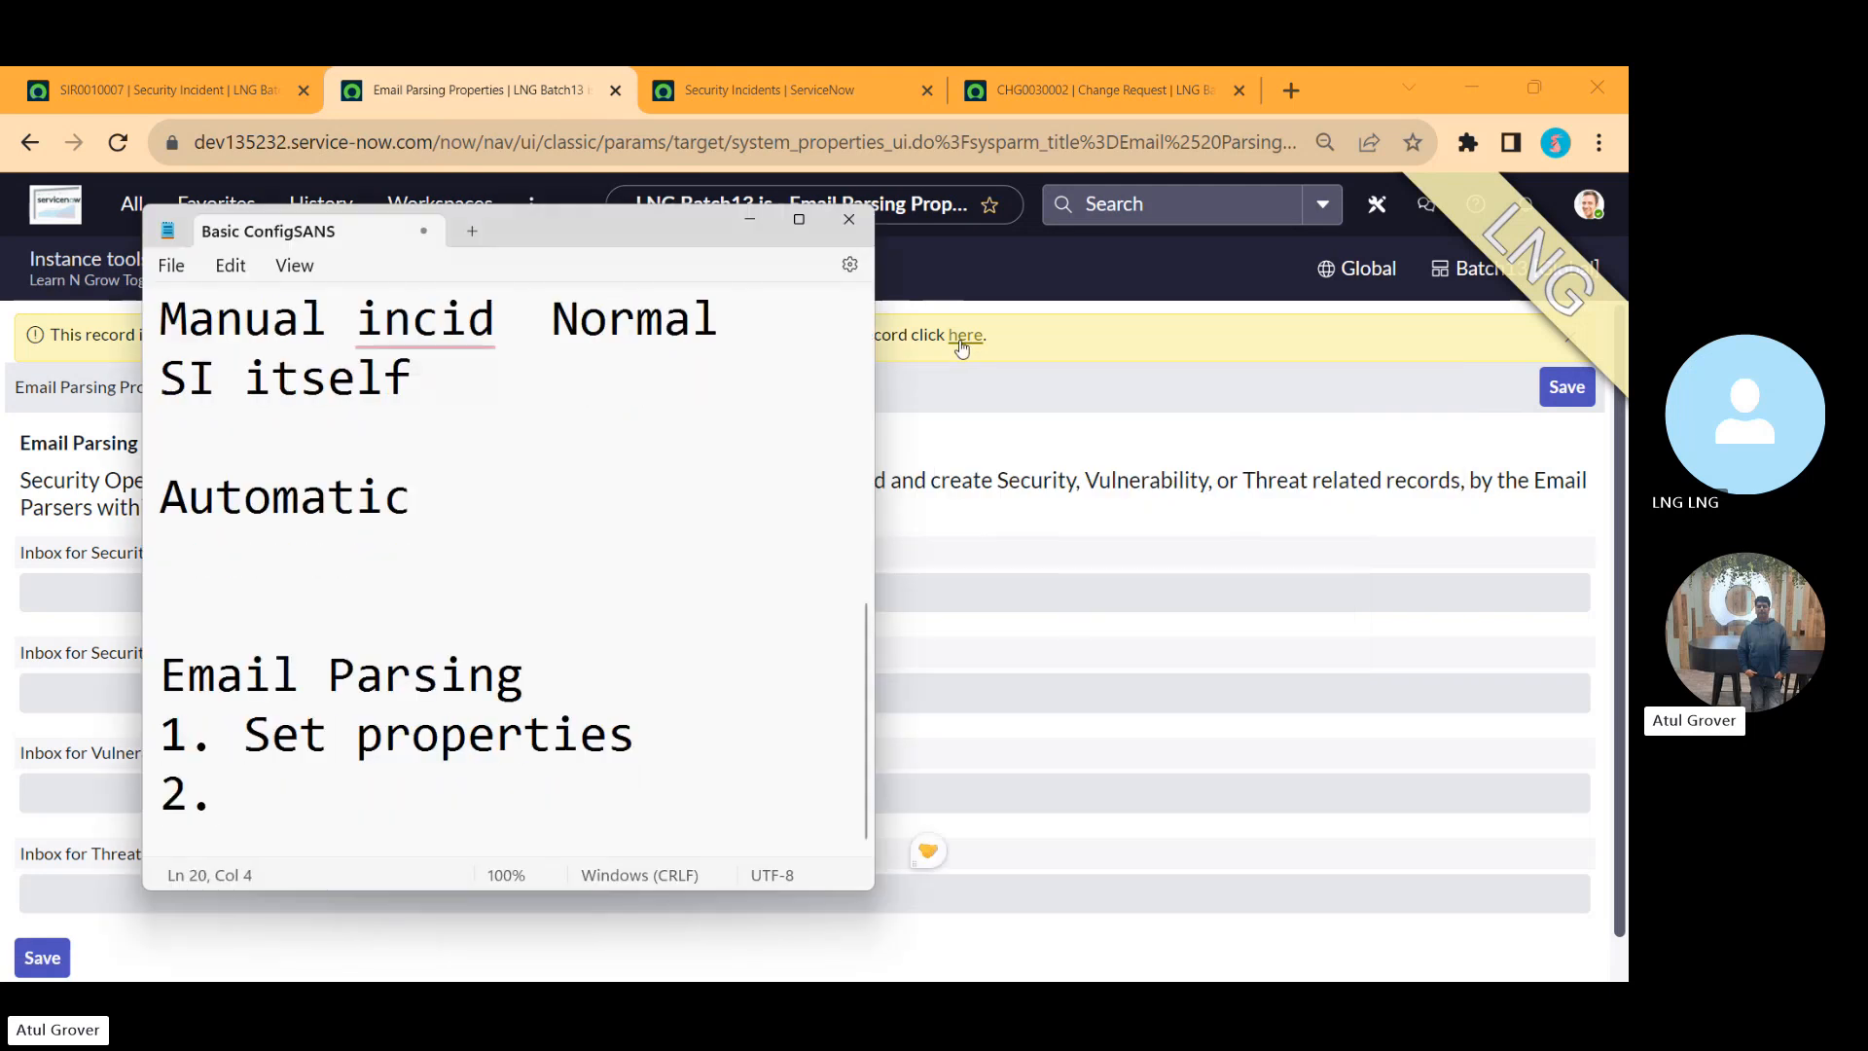
{"action": "type", "text": "P"}
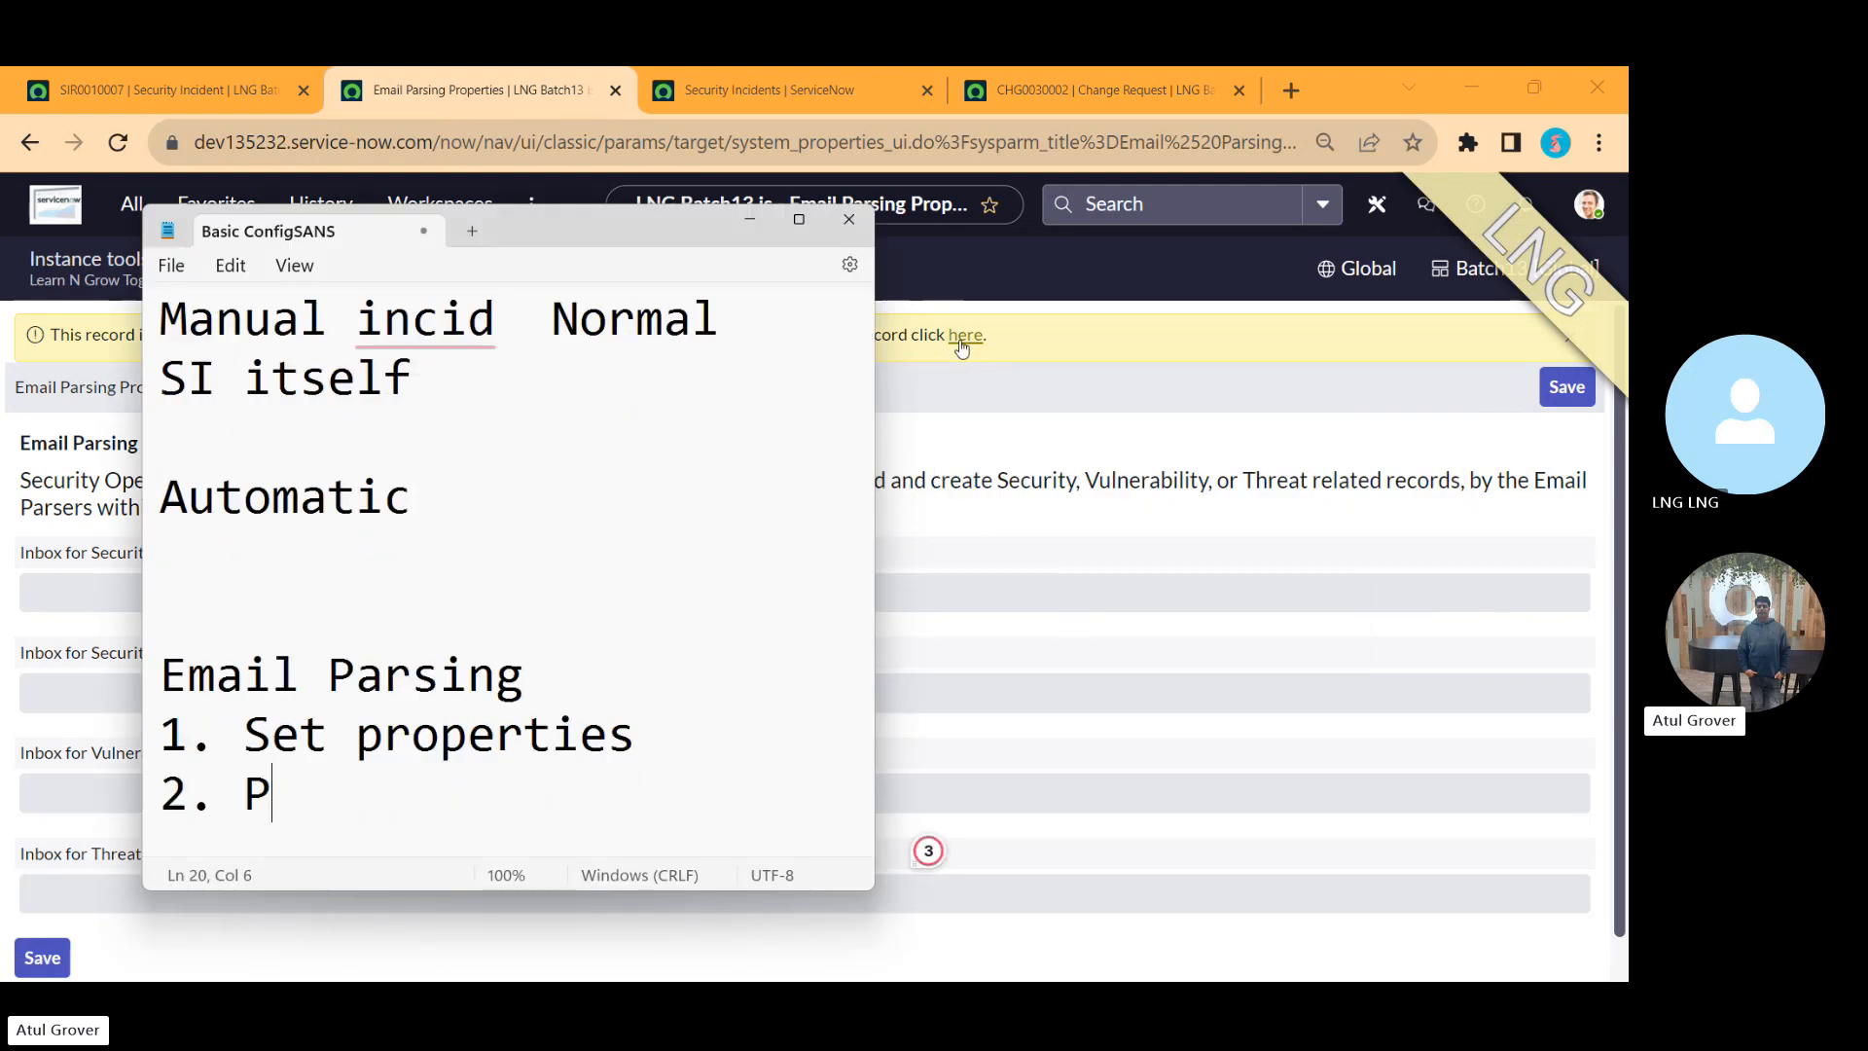
{"action": "type", "text": "arsing Rule"}
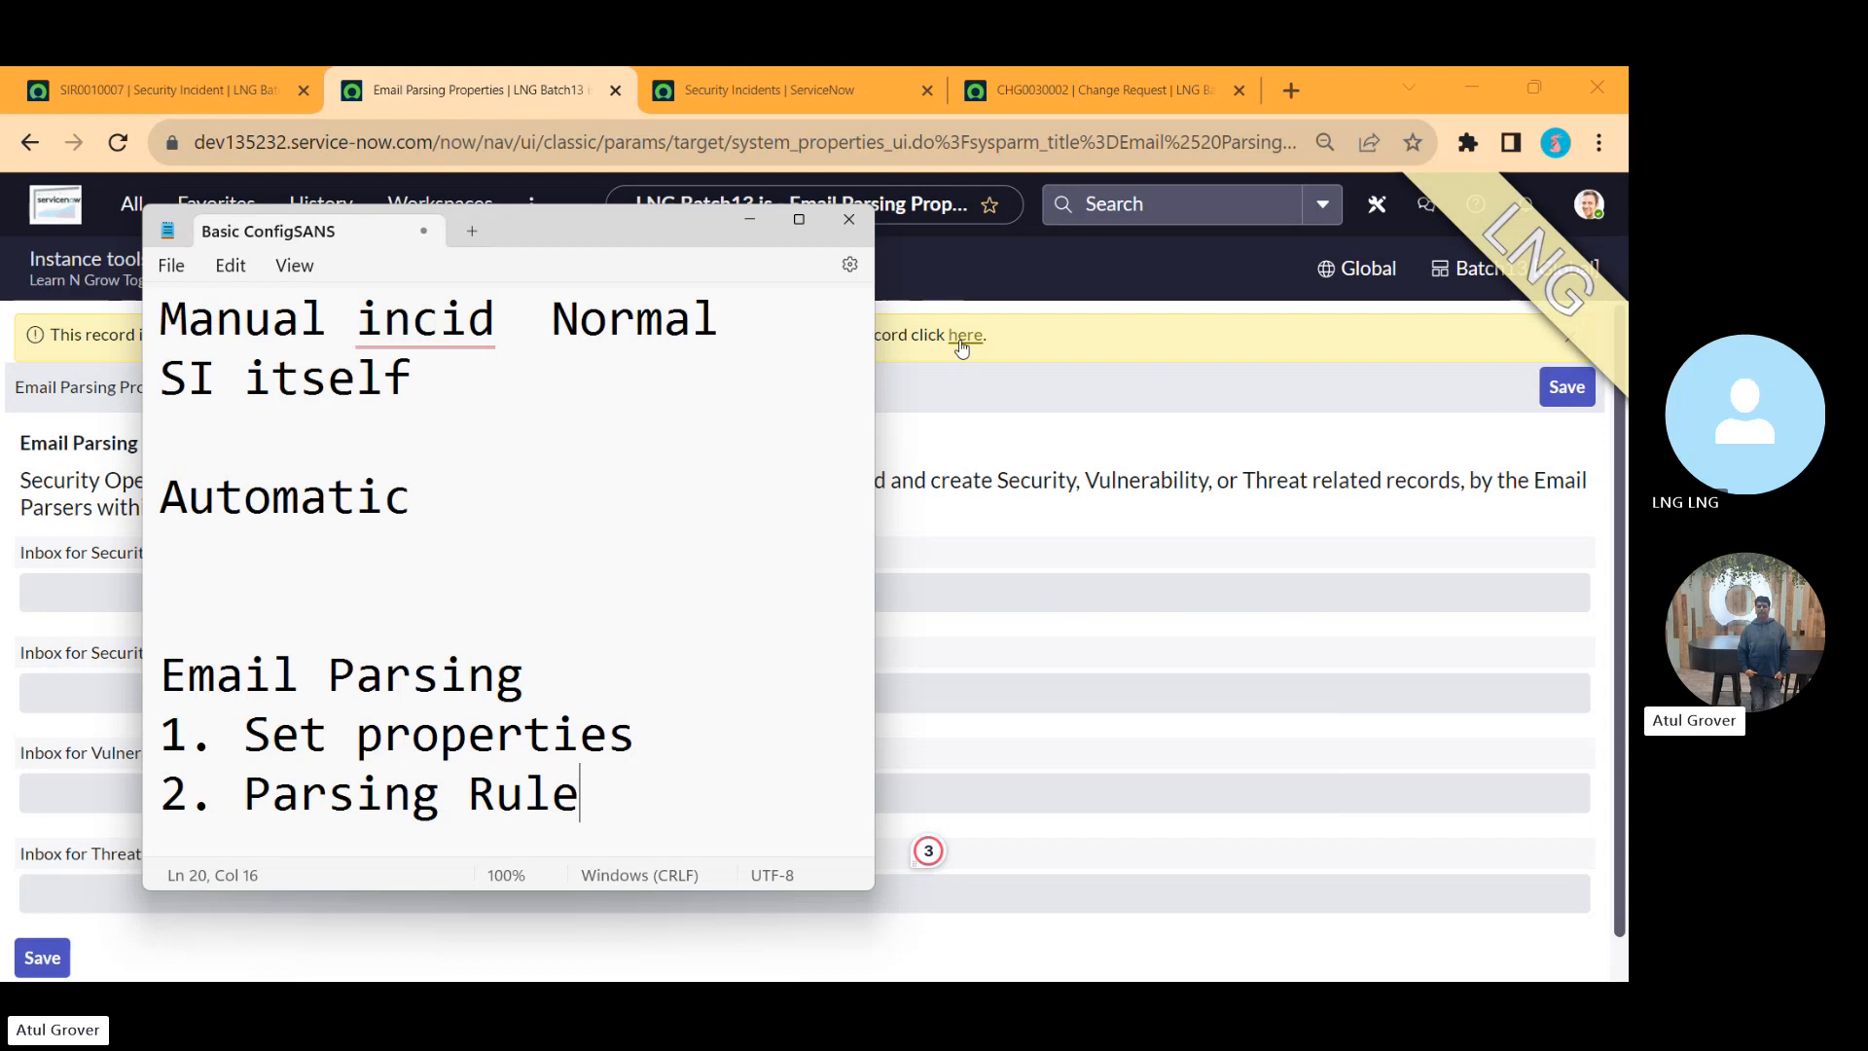
Step: Open the Email Parsing module's Email Parsers list and start a new email parser record
{"action": "key", "text": "alt+Tab"}
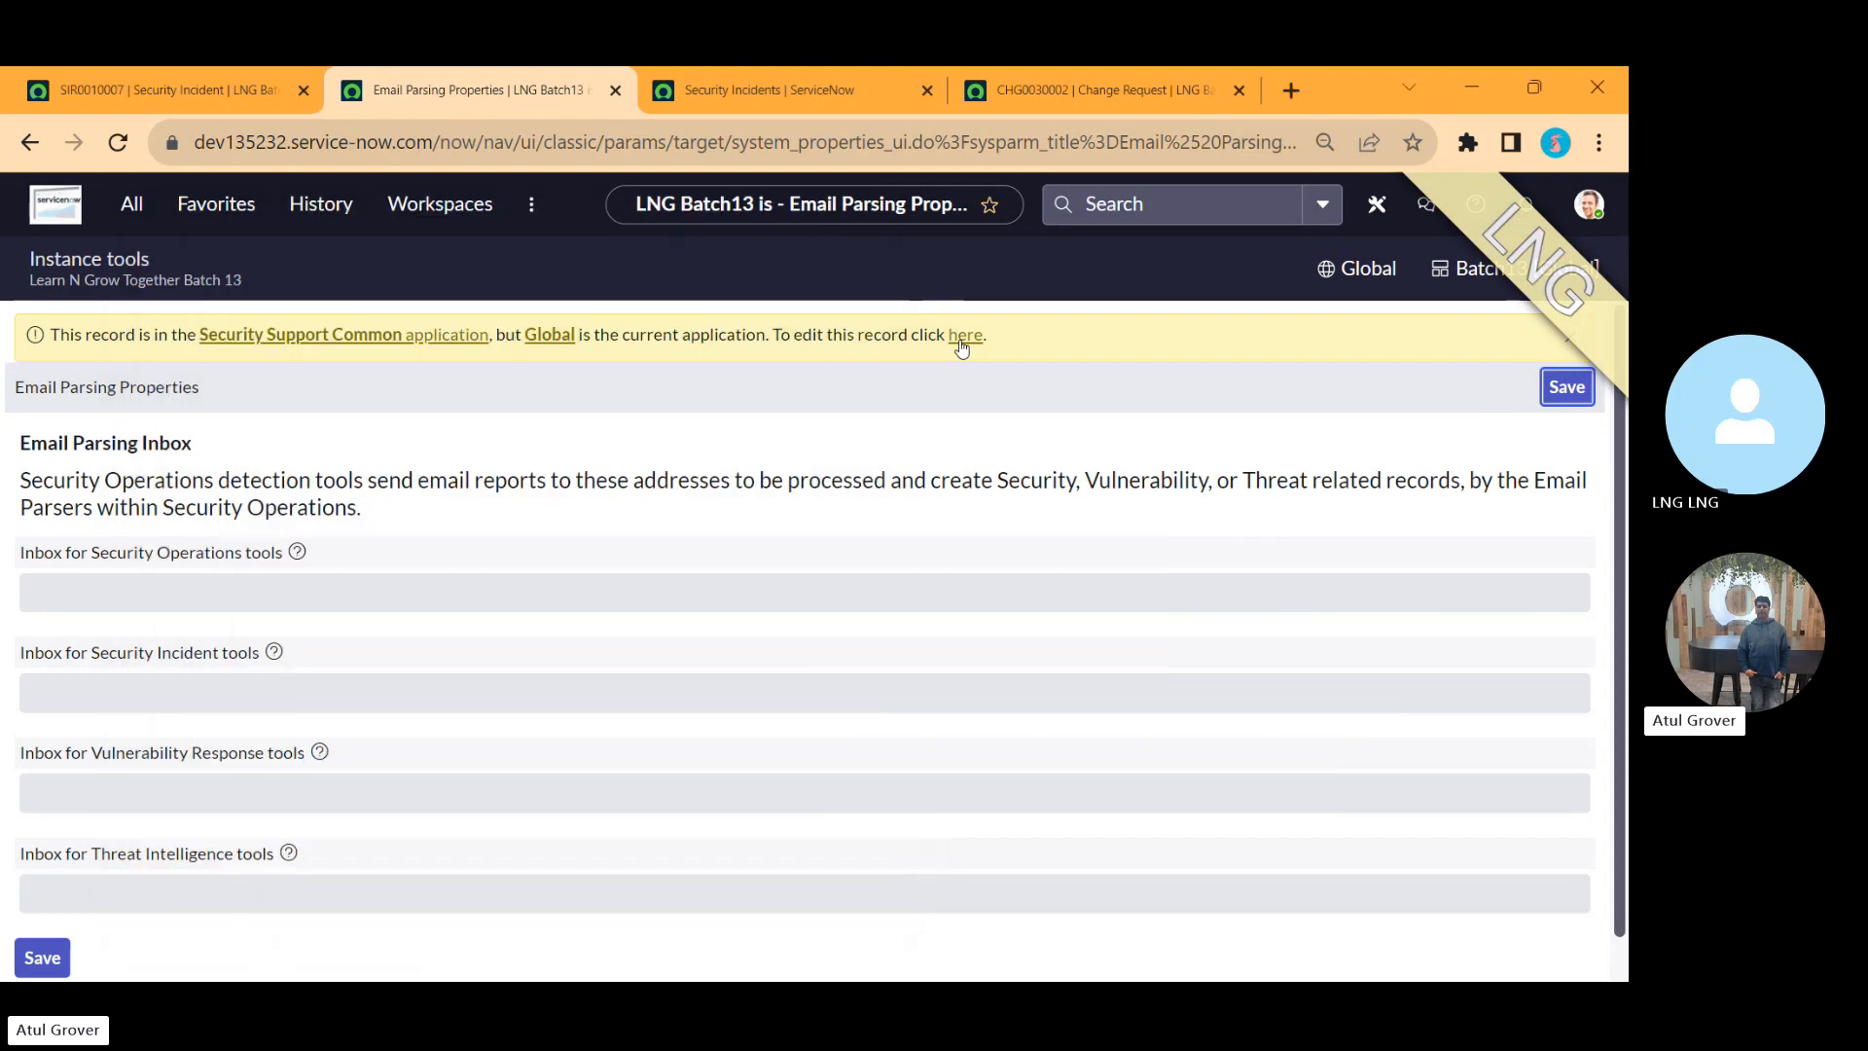
{"action": "left_click", "coordinate": [143, 225]}
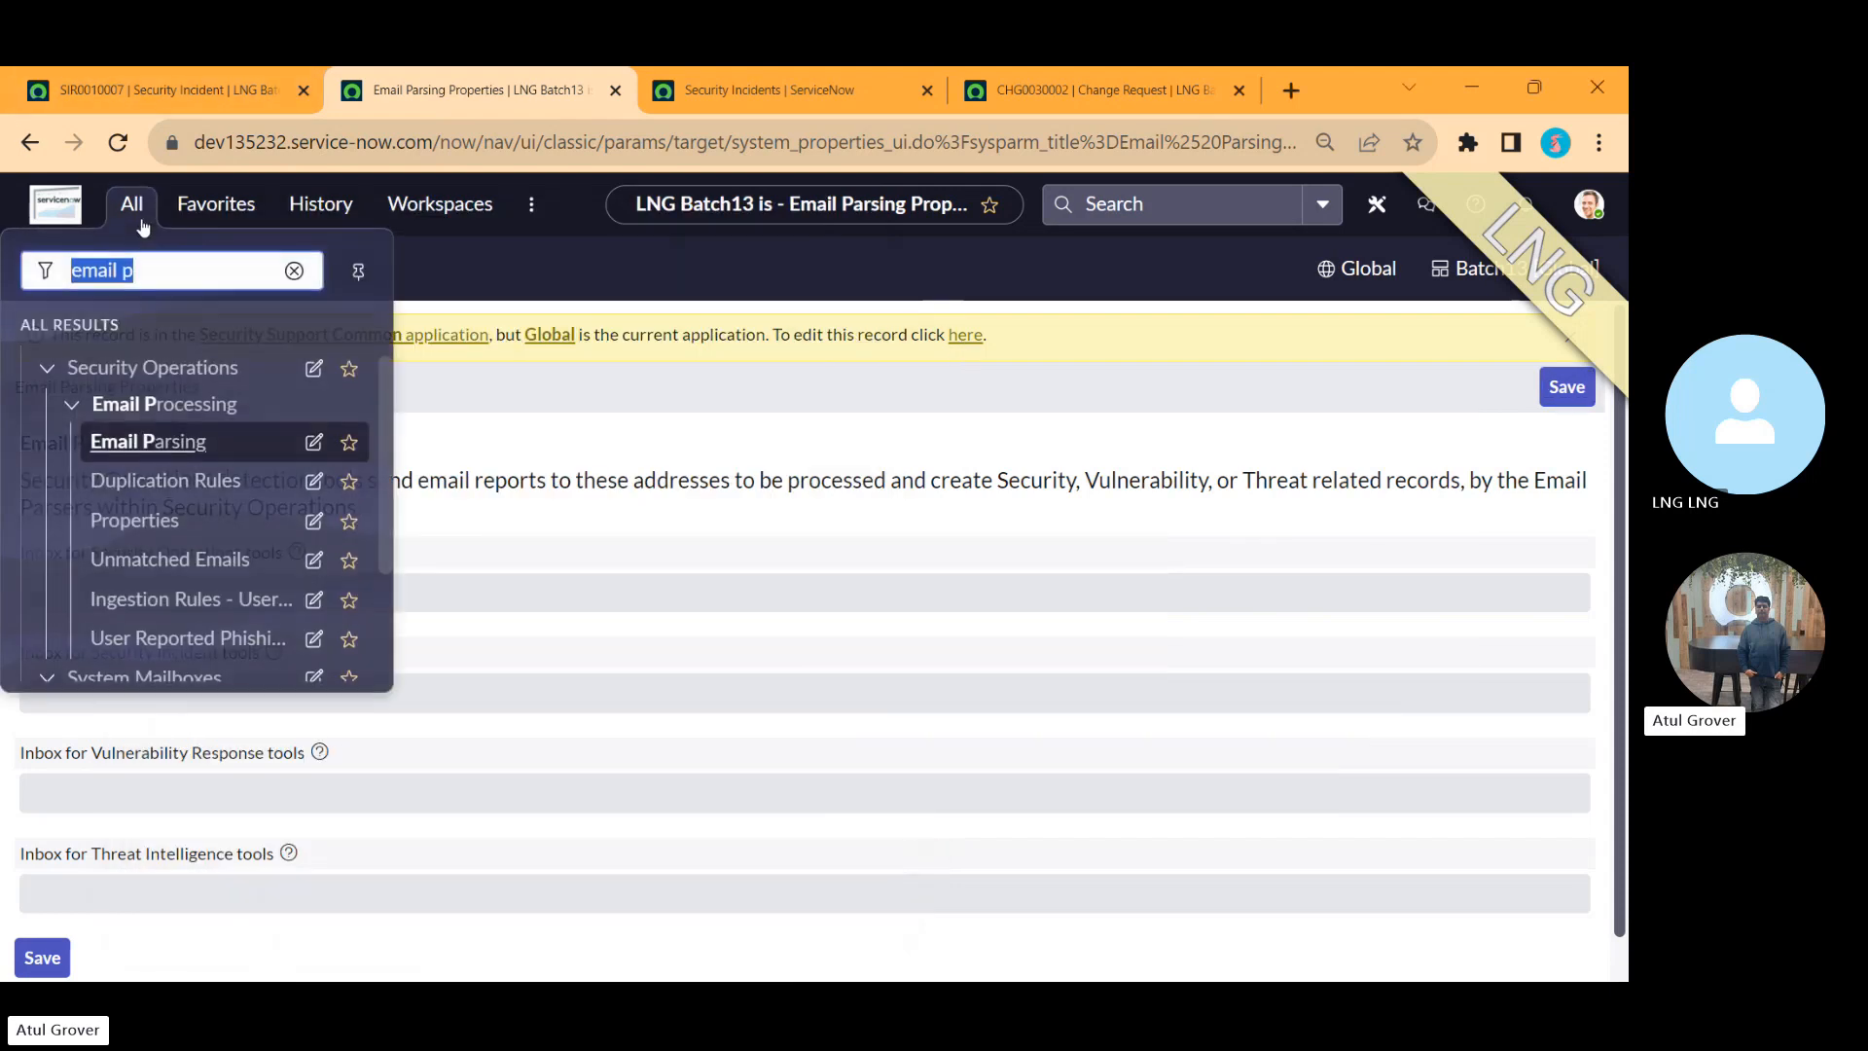
{"action": "left_click", "coordinate": [156, 450]}
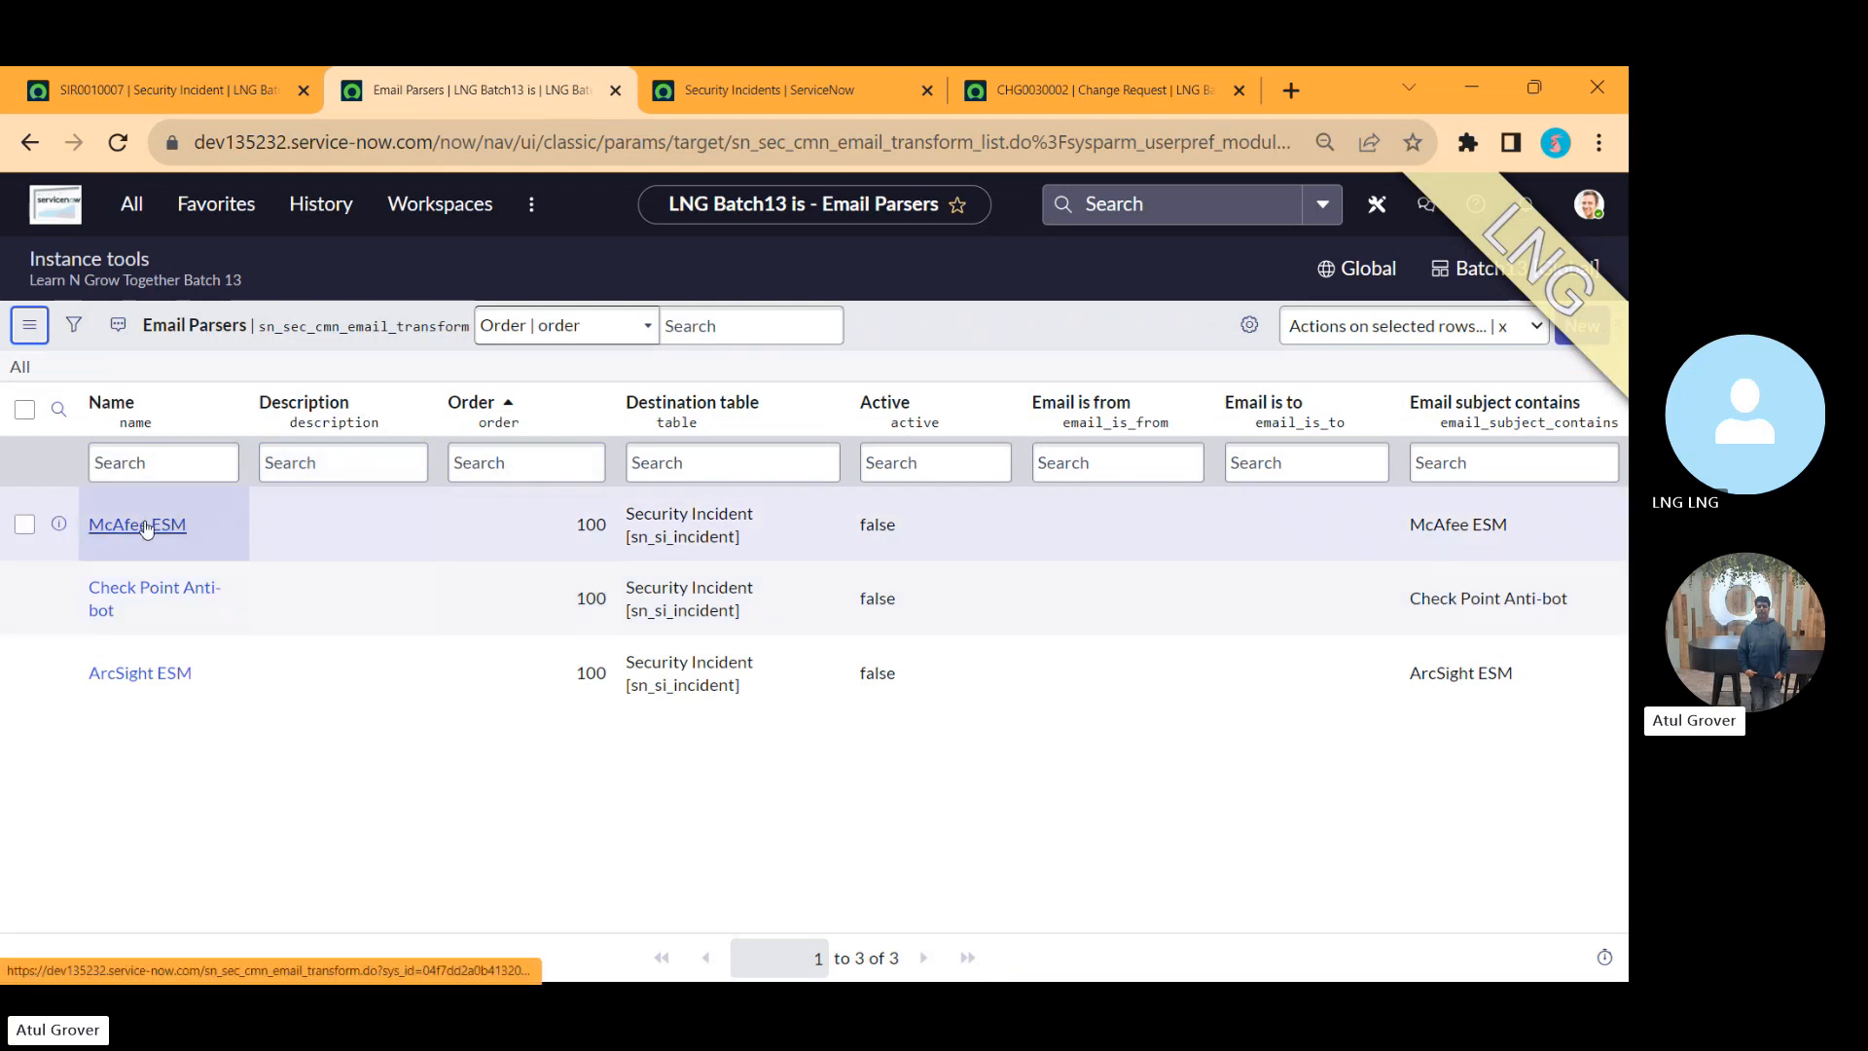
{"action": "left_click", "coordinate": [1600, 332]}
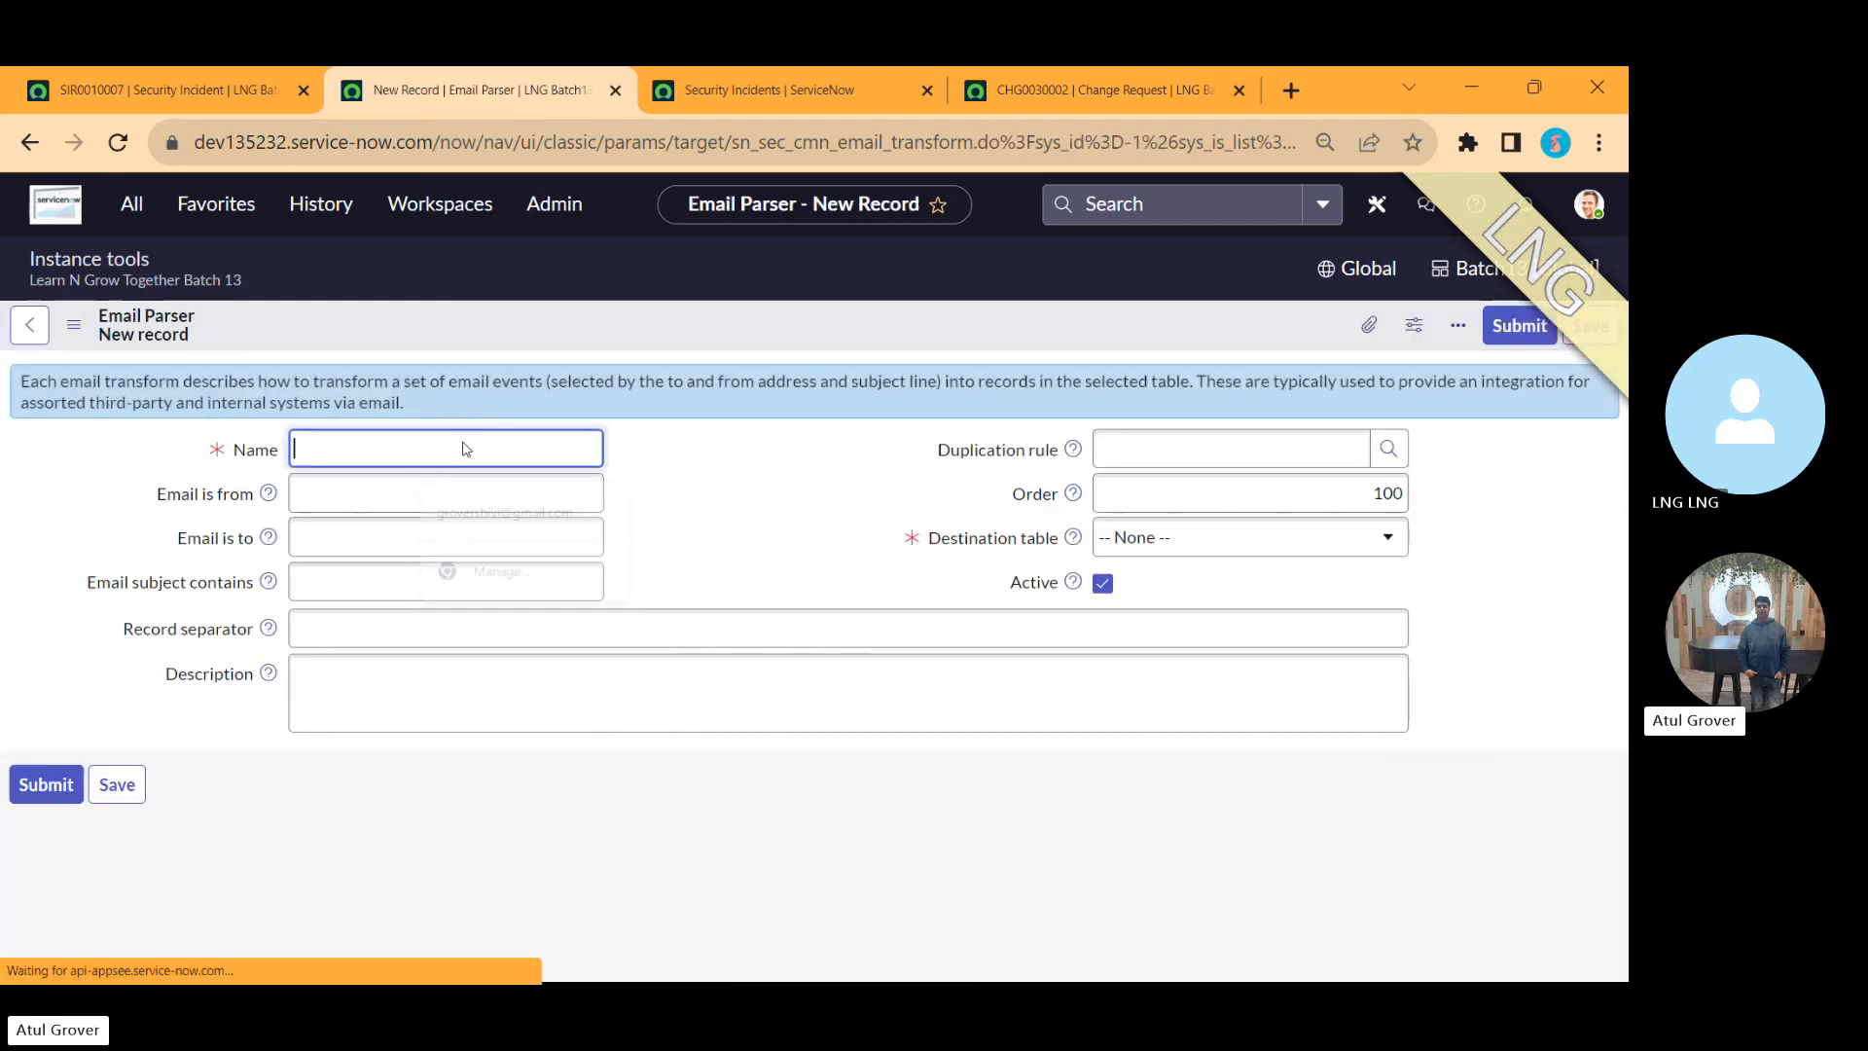
Step: Name the new email parser LNG and set its Email subject contains condition to LNG
{"action": "left_click", "coordinate": [408, 447]}
{"action": "type", "text": "LNG"}
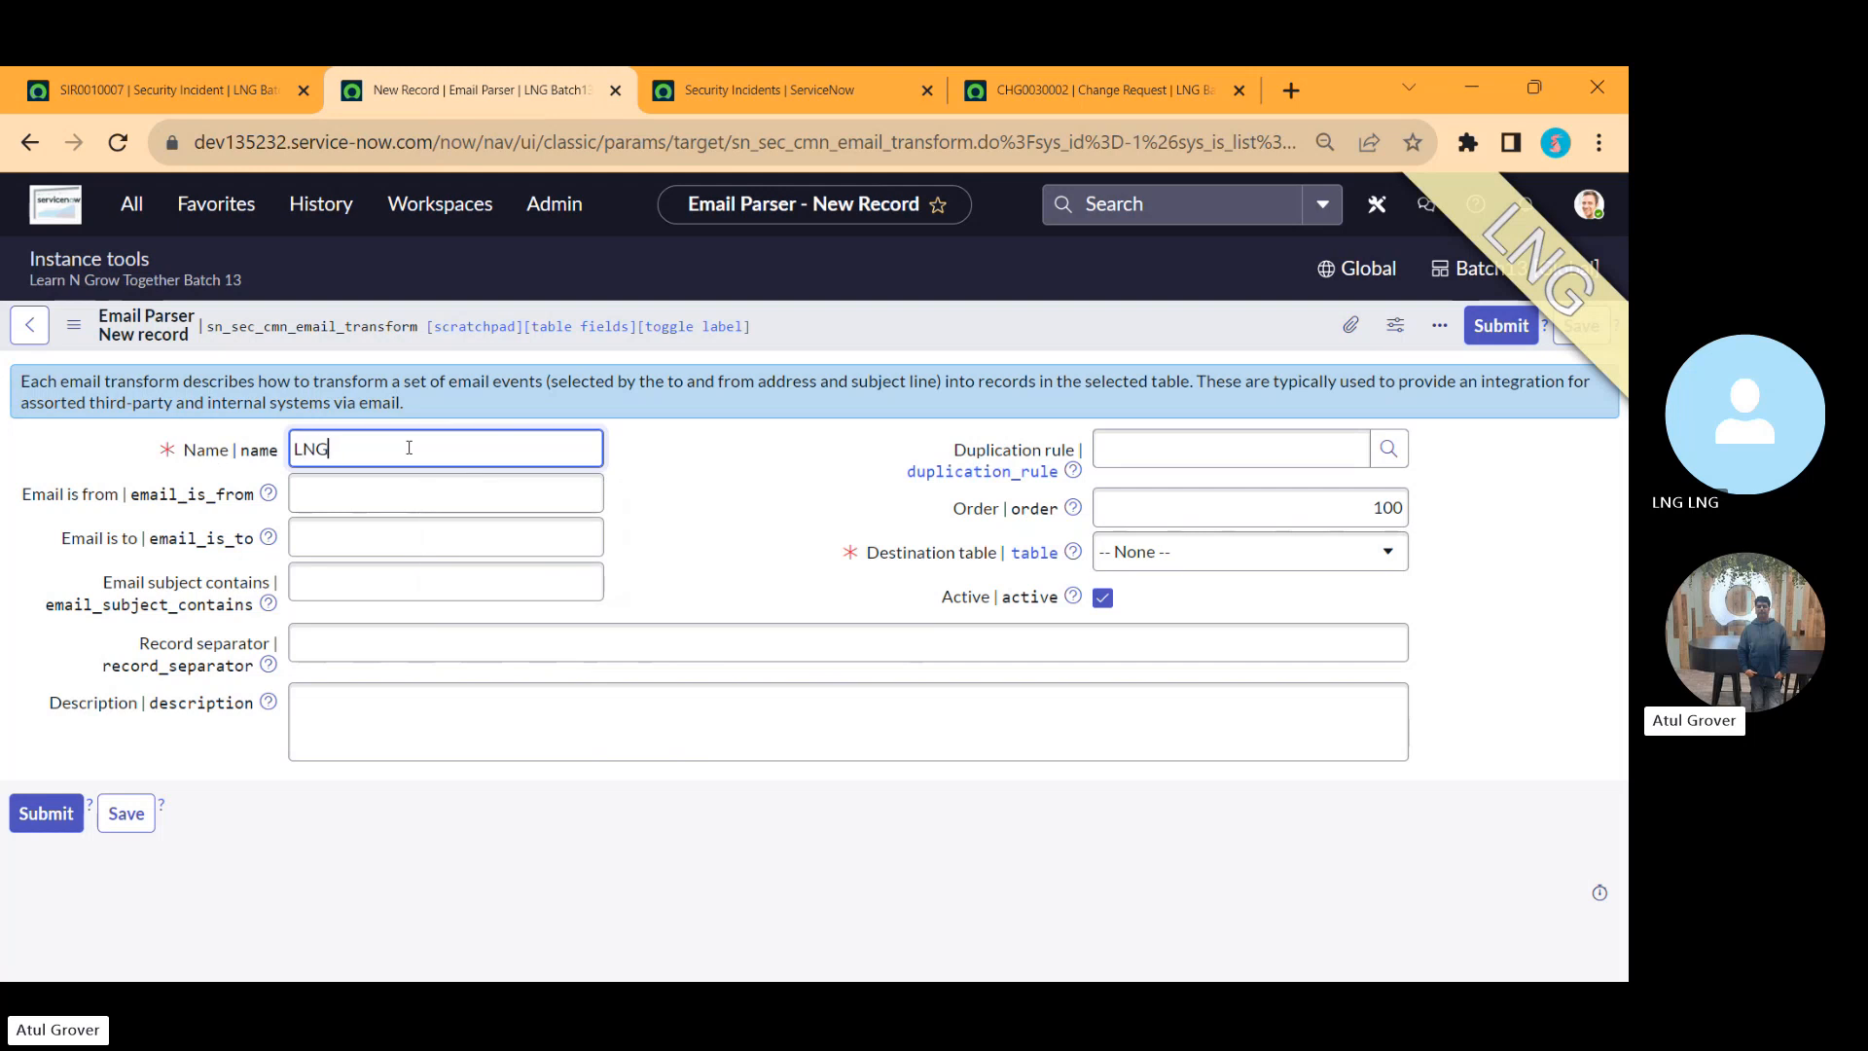
{"action": "left_click", "coordinate": [404, 501]}
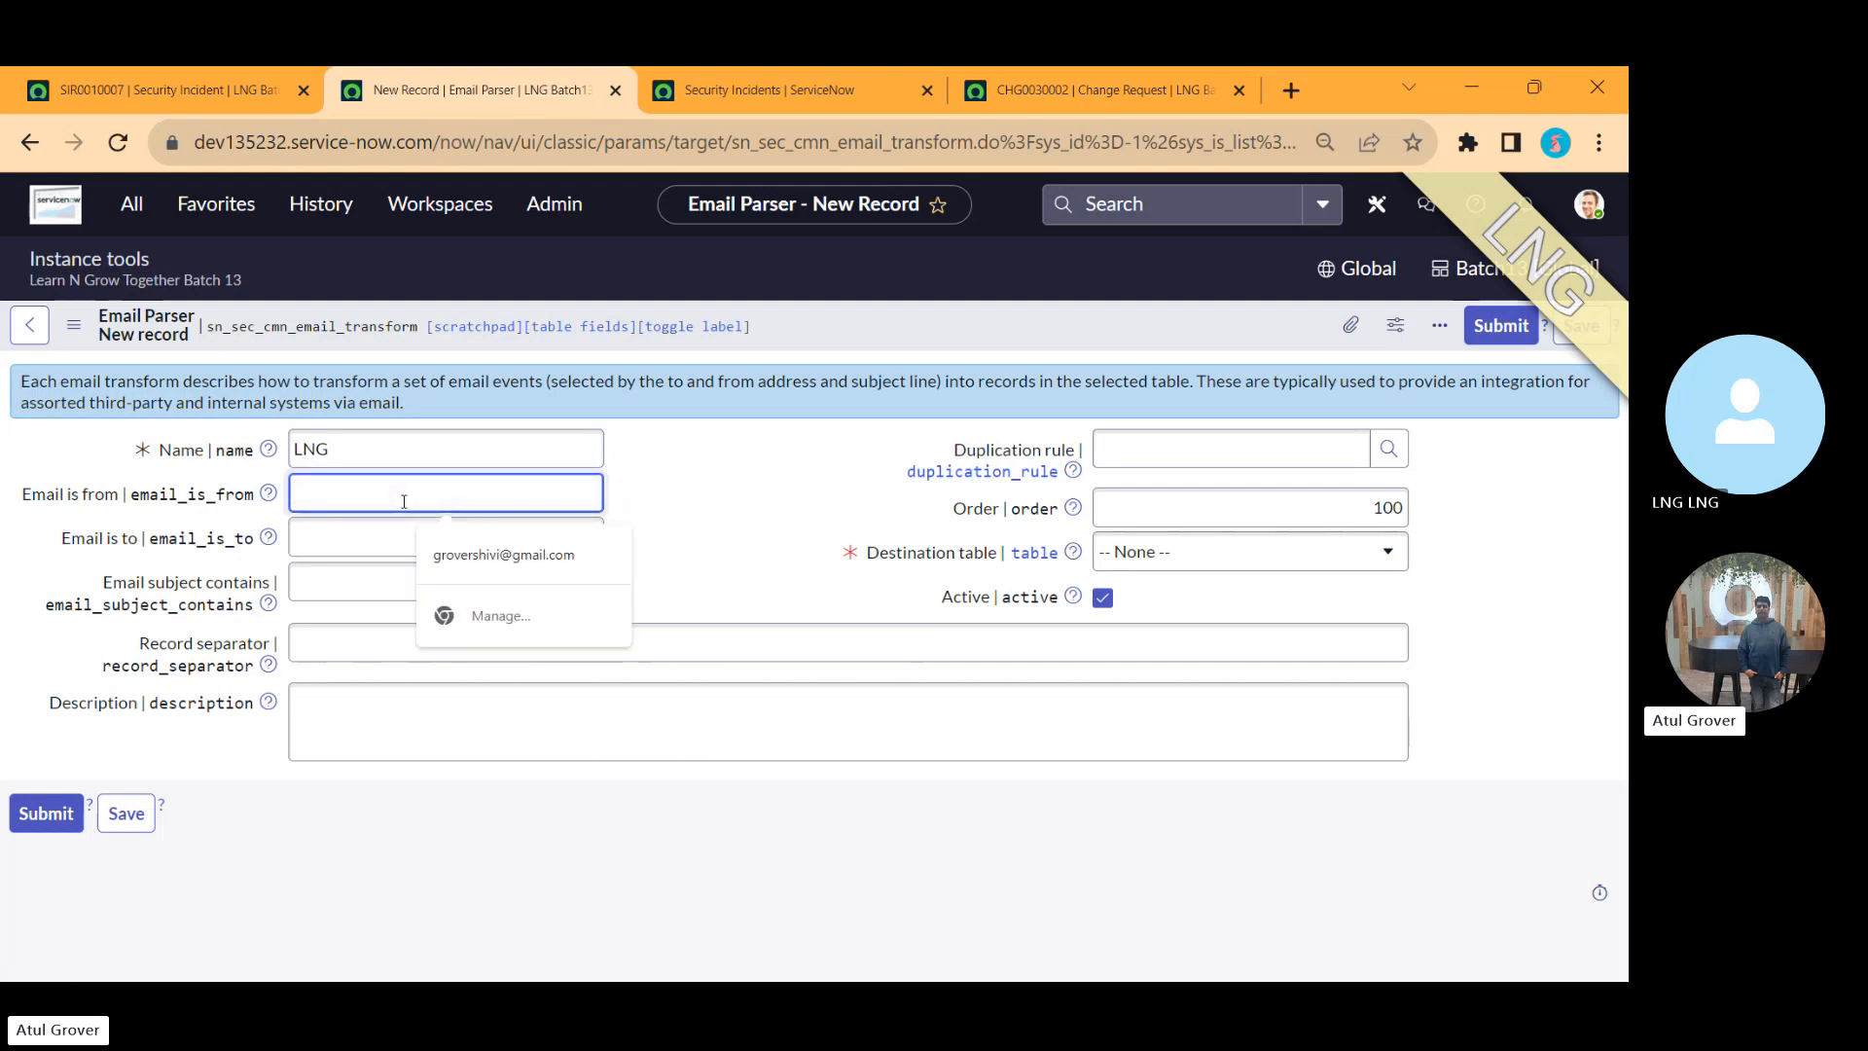
{"action": "left_click", "coordinate": [407, 543]}
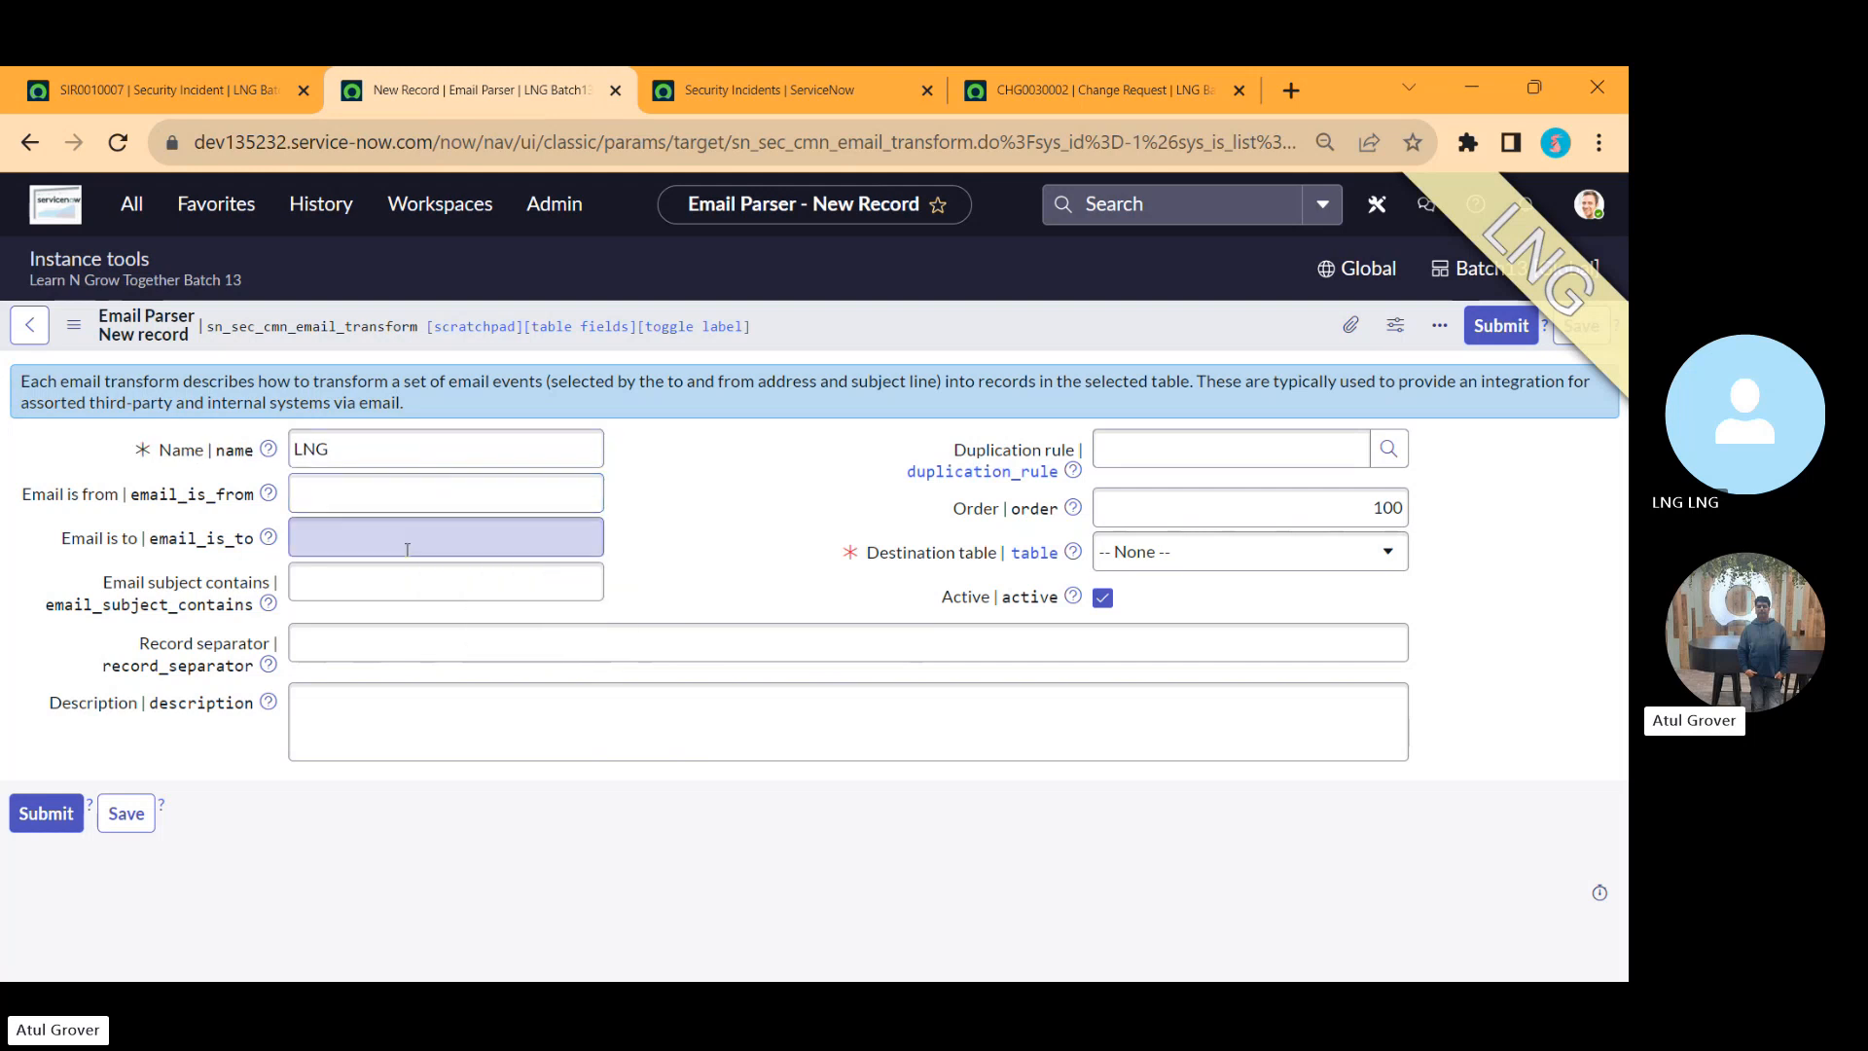
{"action": "left_click", "coordinate": [385, 584]}
{"action": "type", "text": "L"}
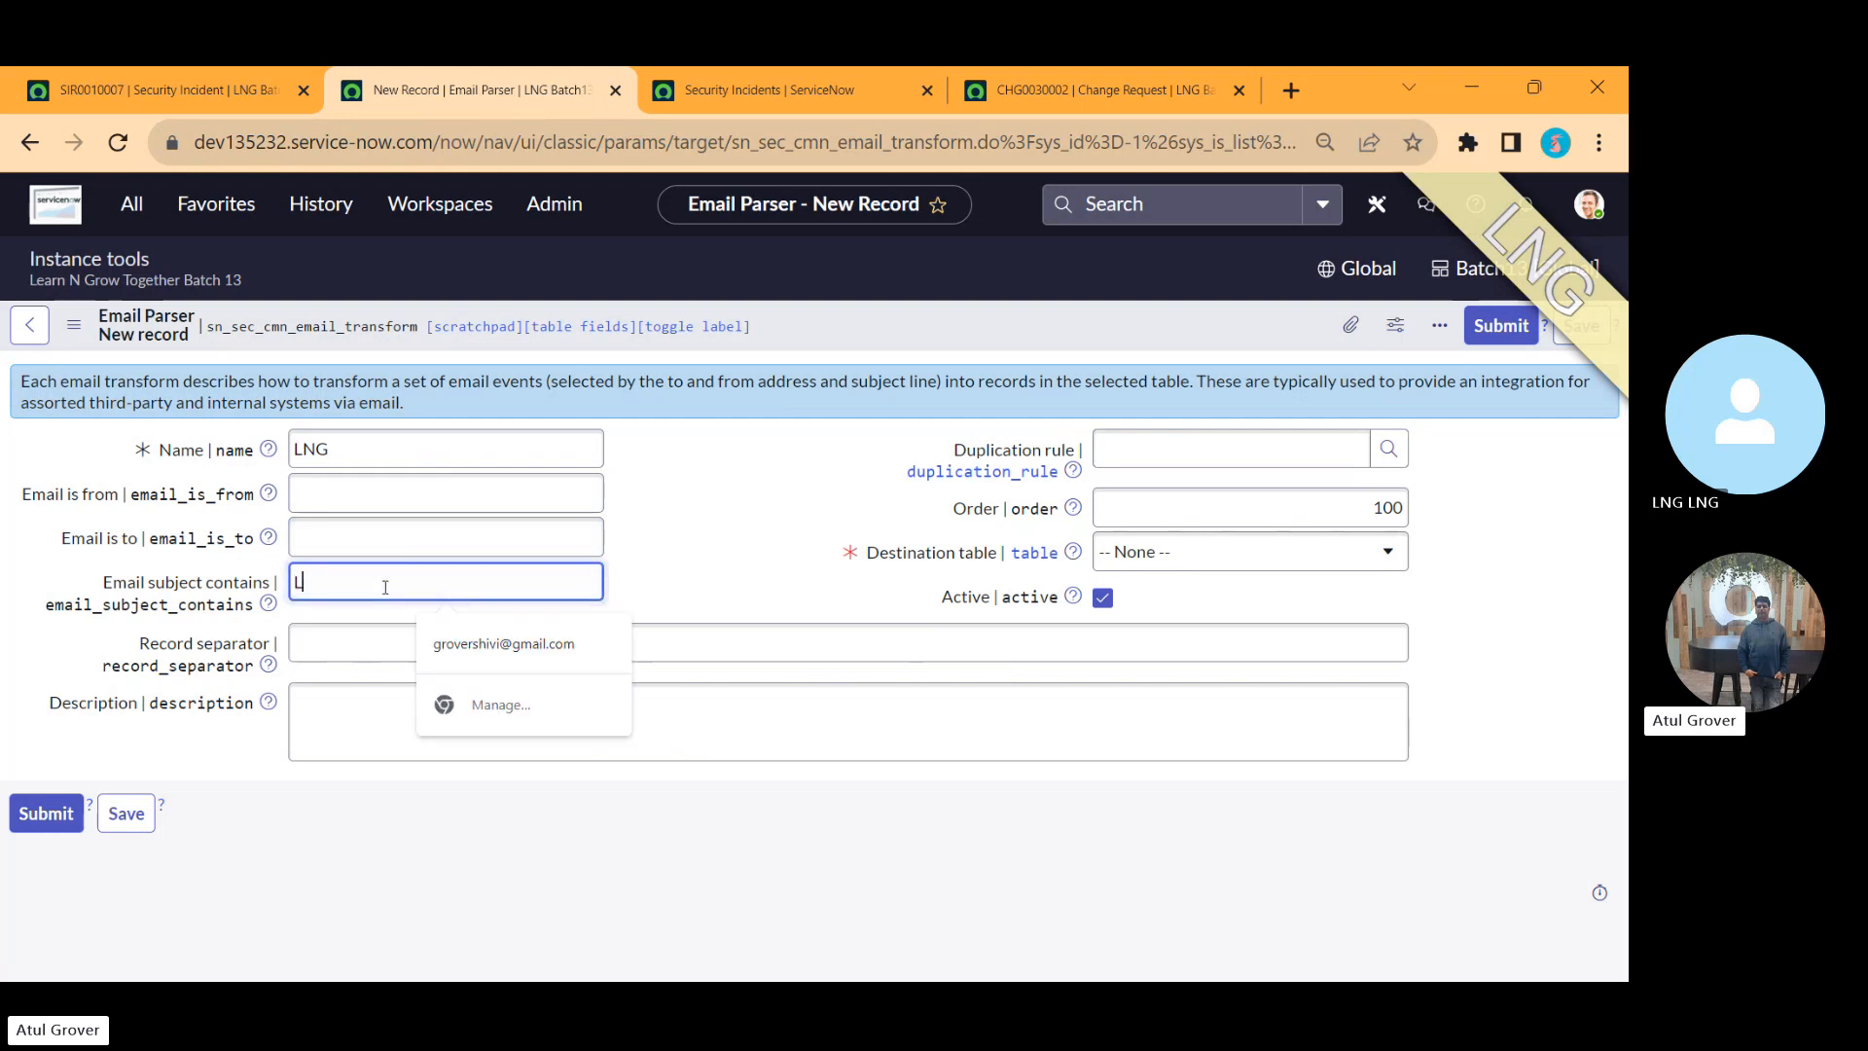
{"action": "type", "text": "NG"}
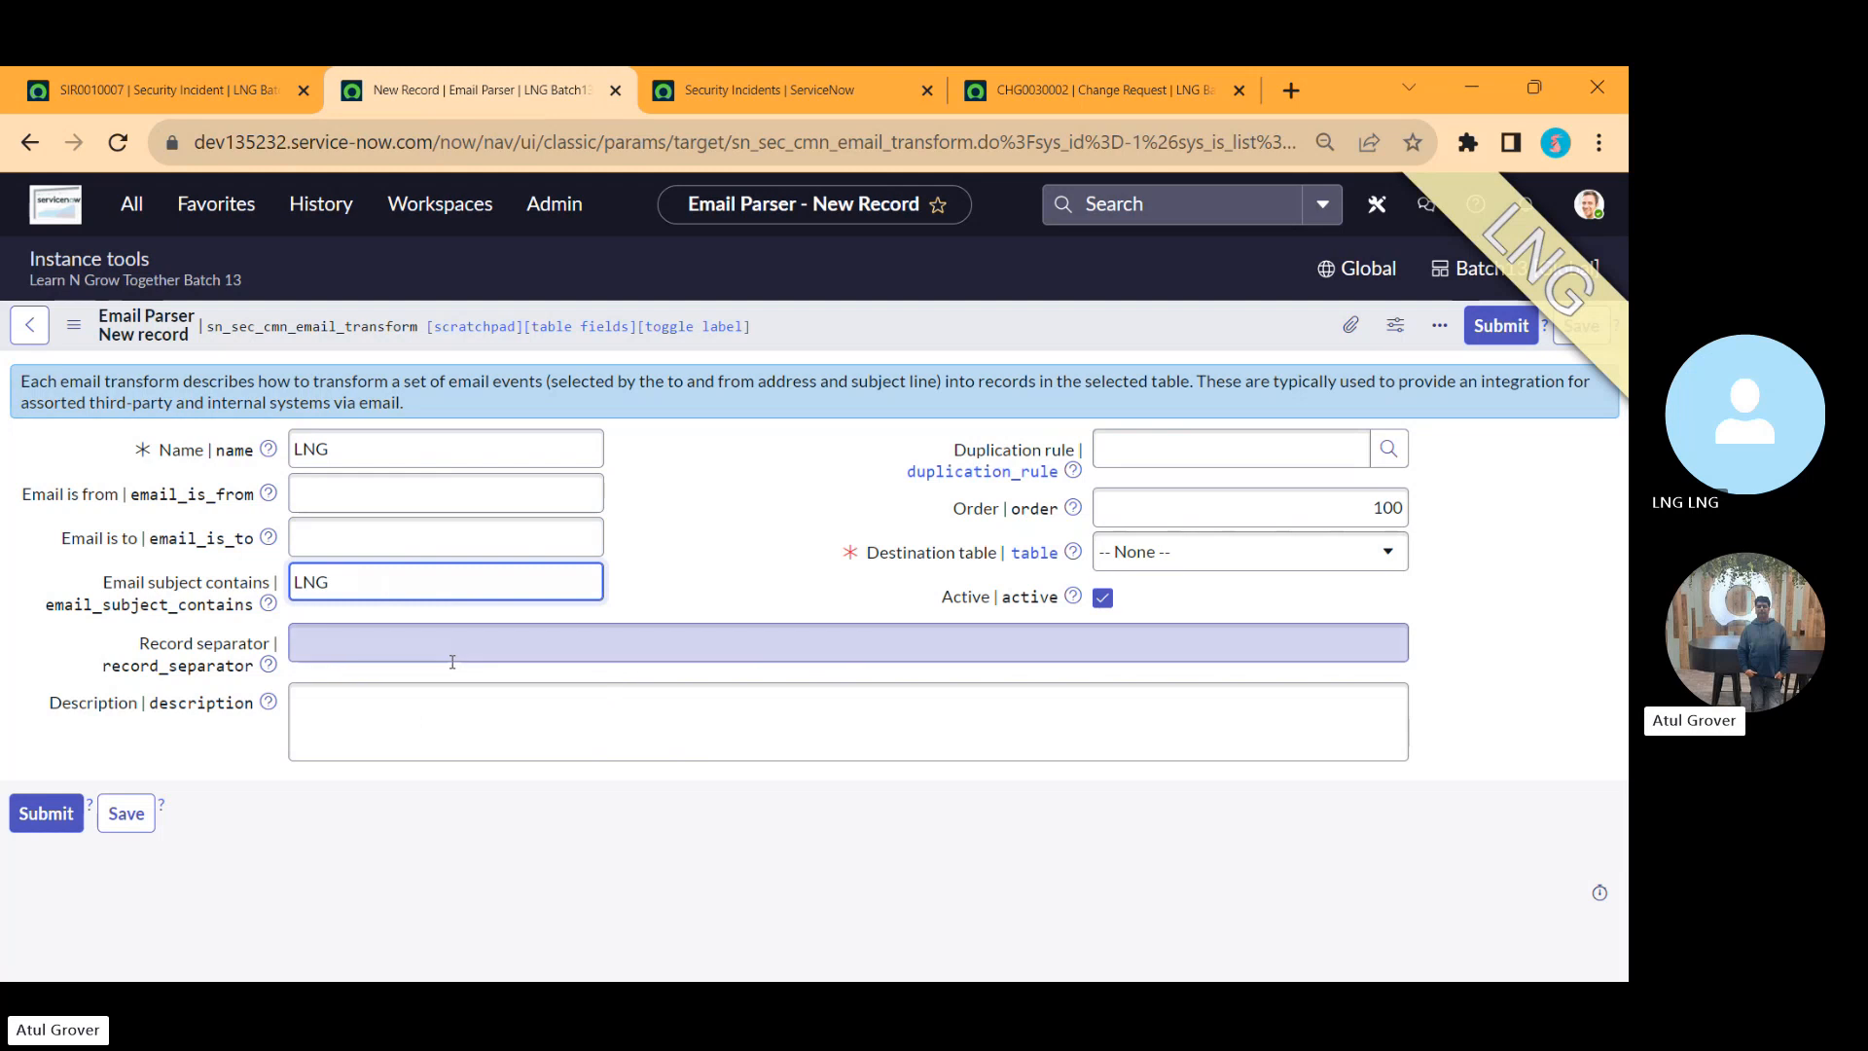
{"action": "left_click", "coordinate": [502, 644]}
{"action": "left_click", "coordinate": [331, 722]}
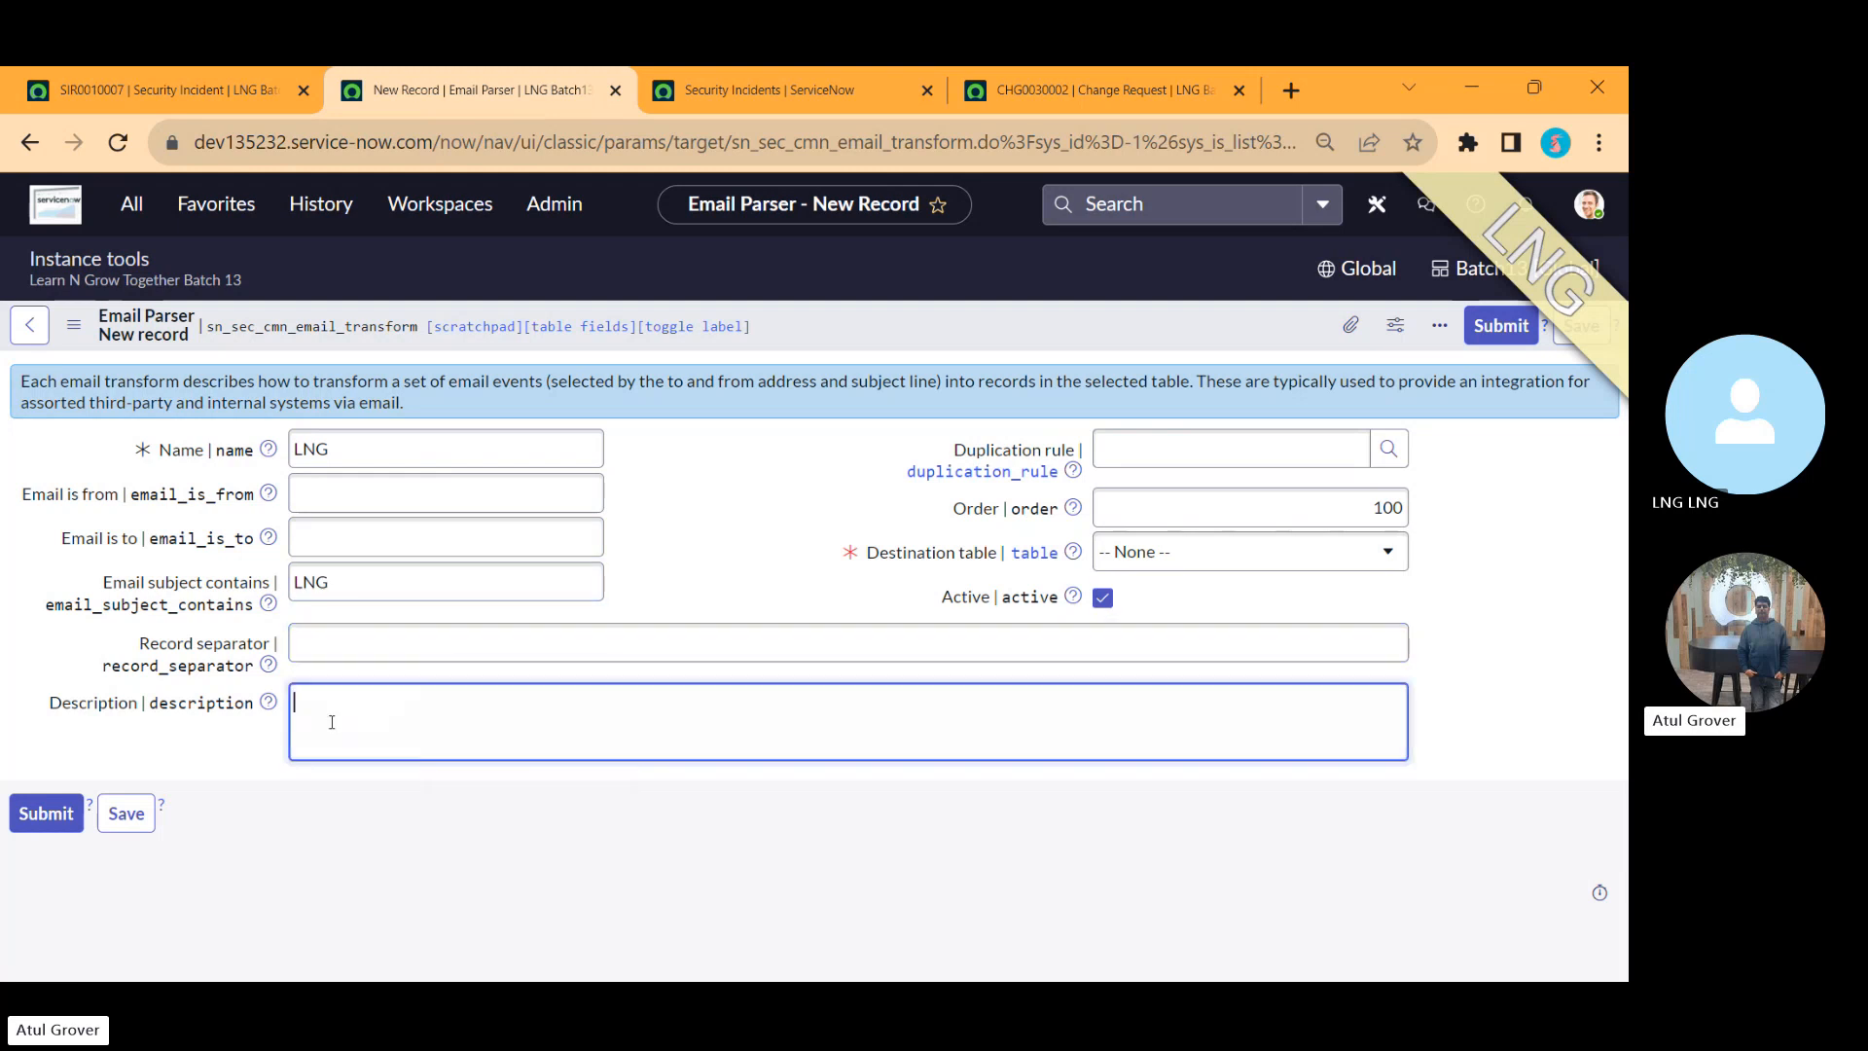
Step: Set the parser's destination table to Security Incident [sn_si_incident] and save the record
{"action": "left_click", "coordinate": [1202, 444]}
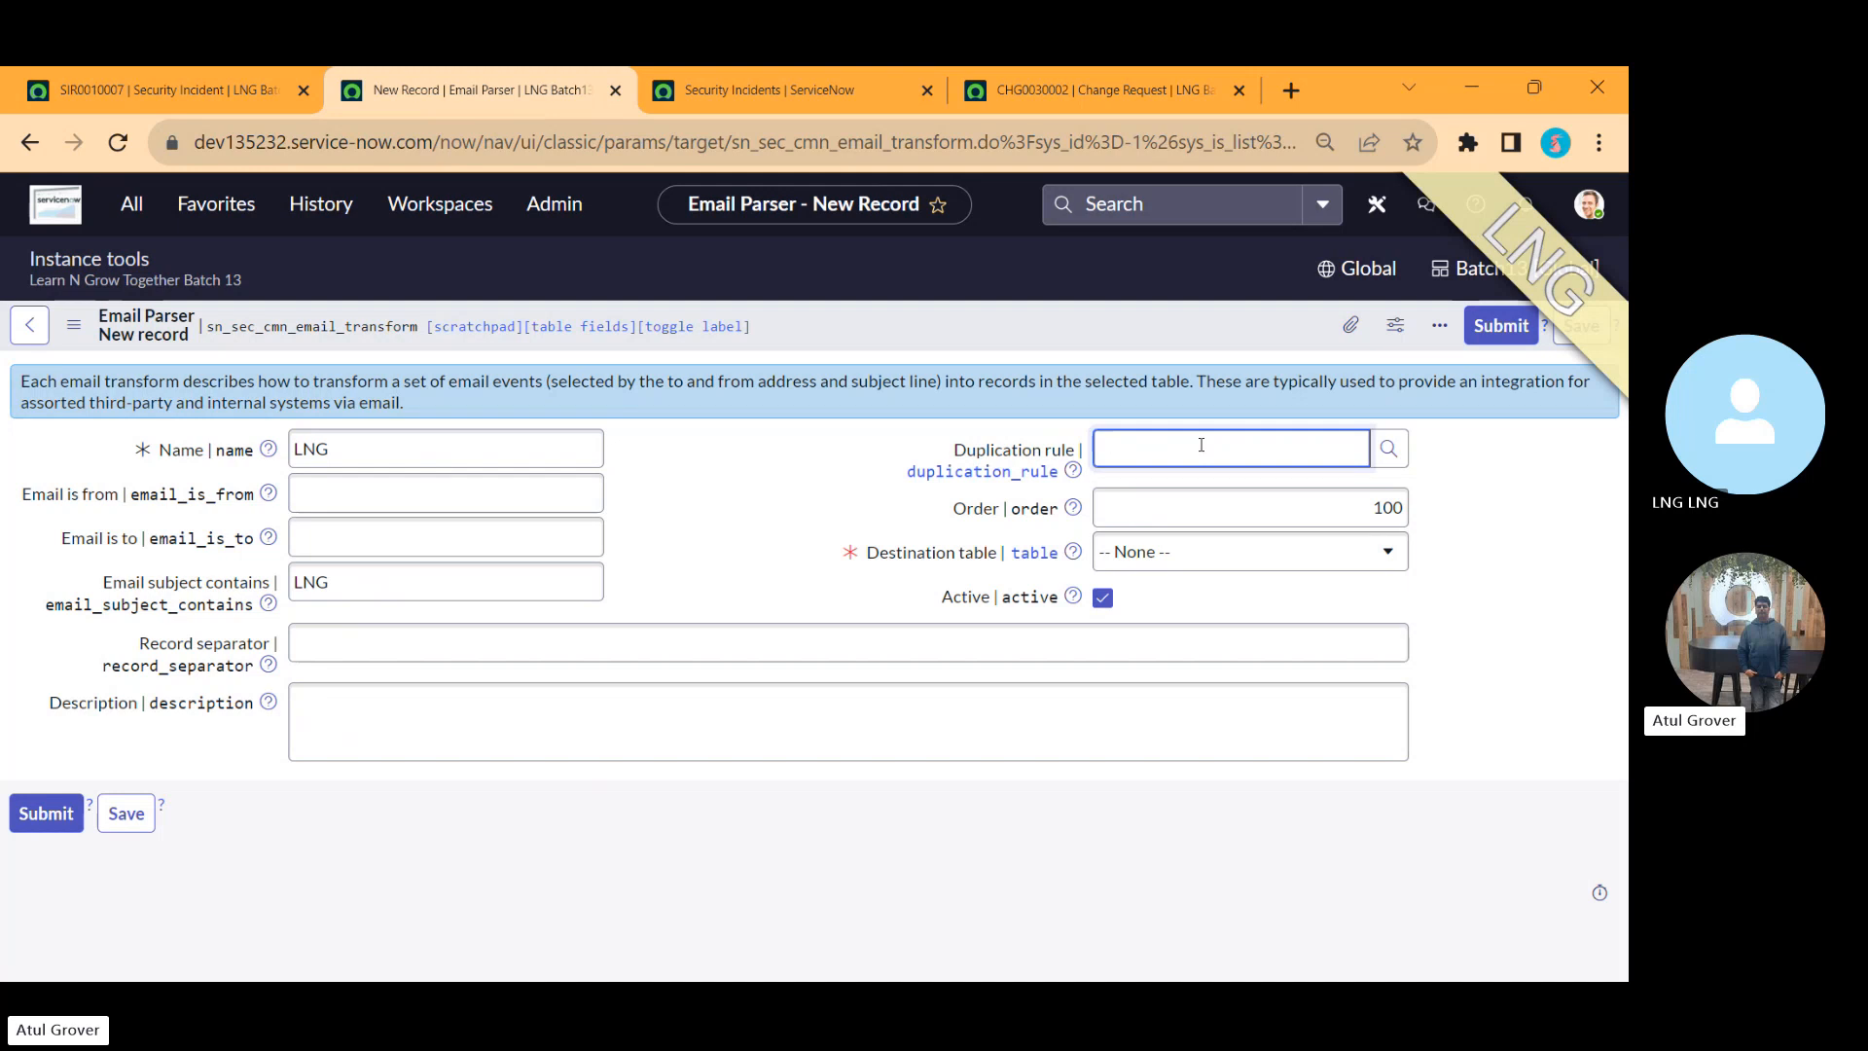
{"action": "left_click", "coordinate": [1230, 565]}
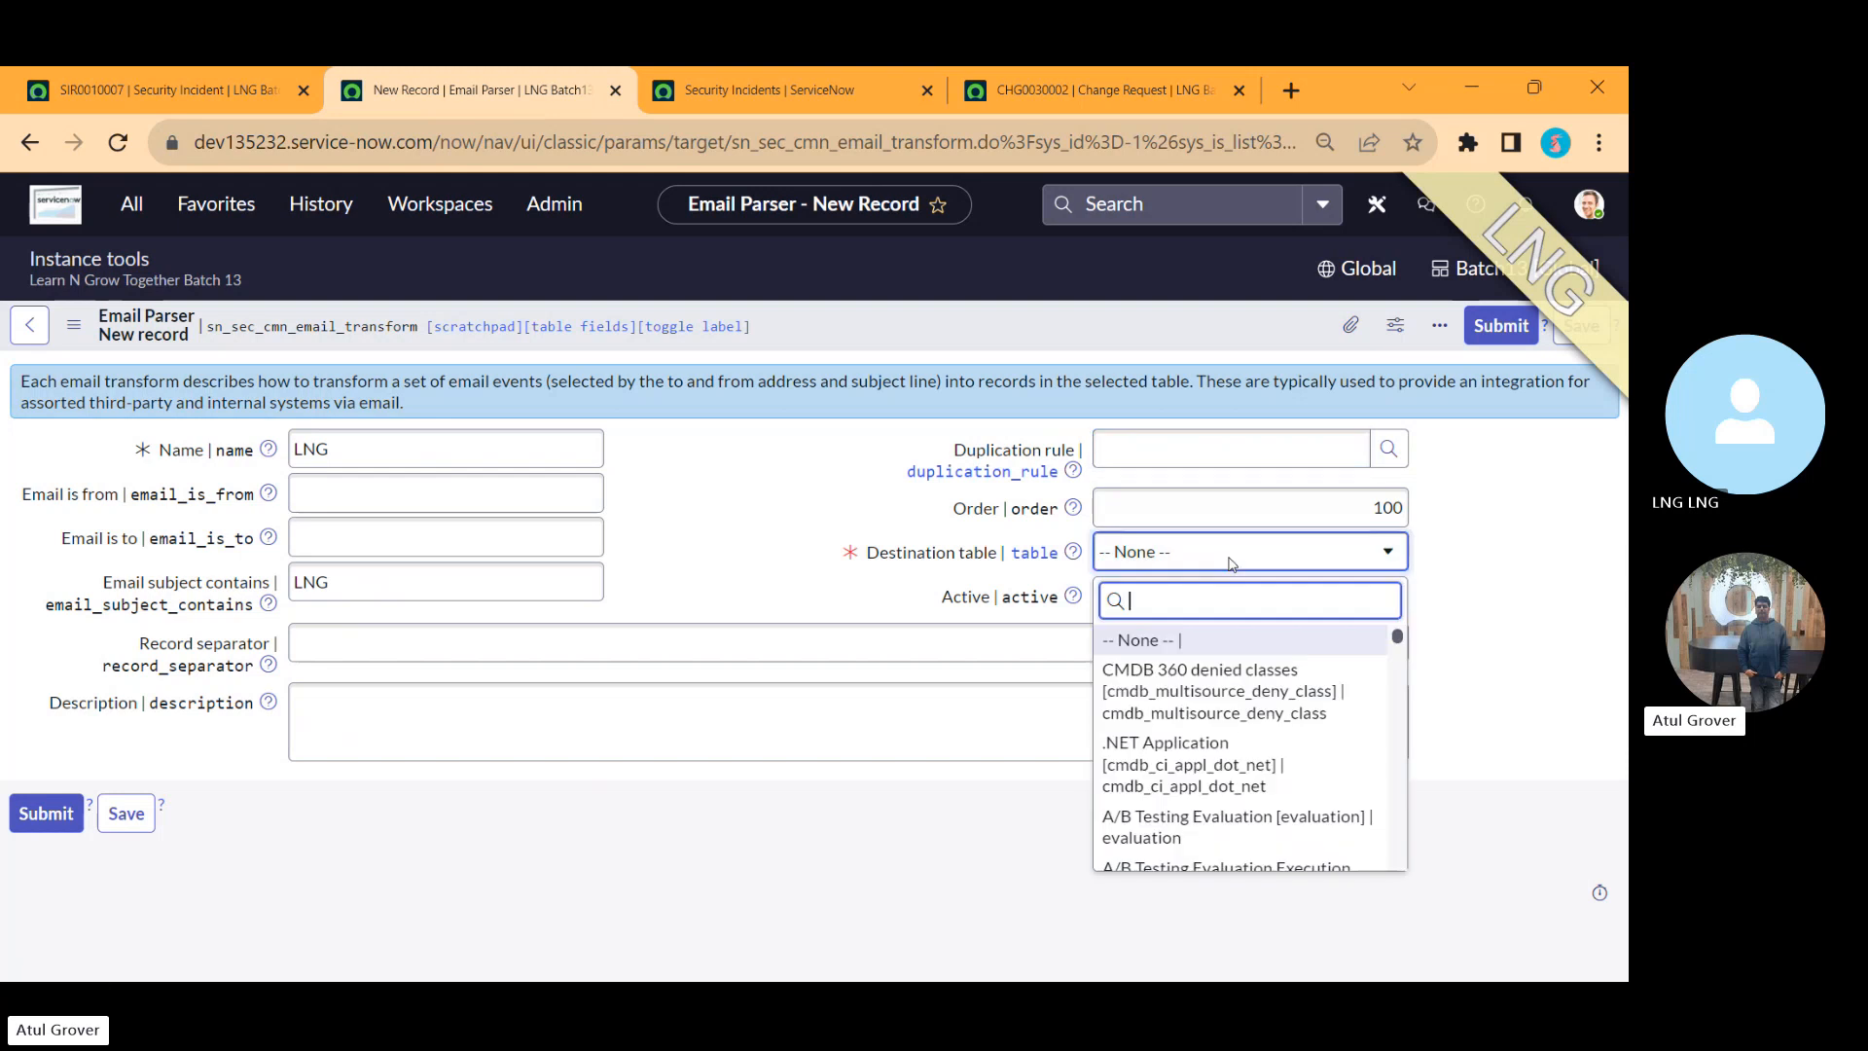
{"action": "type", "text": "sn_si_i"}
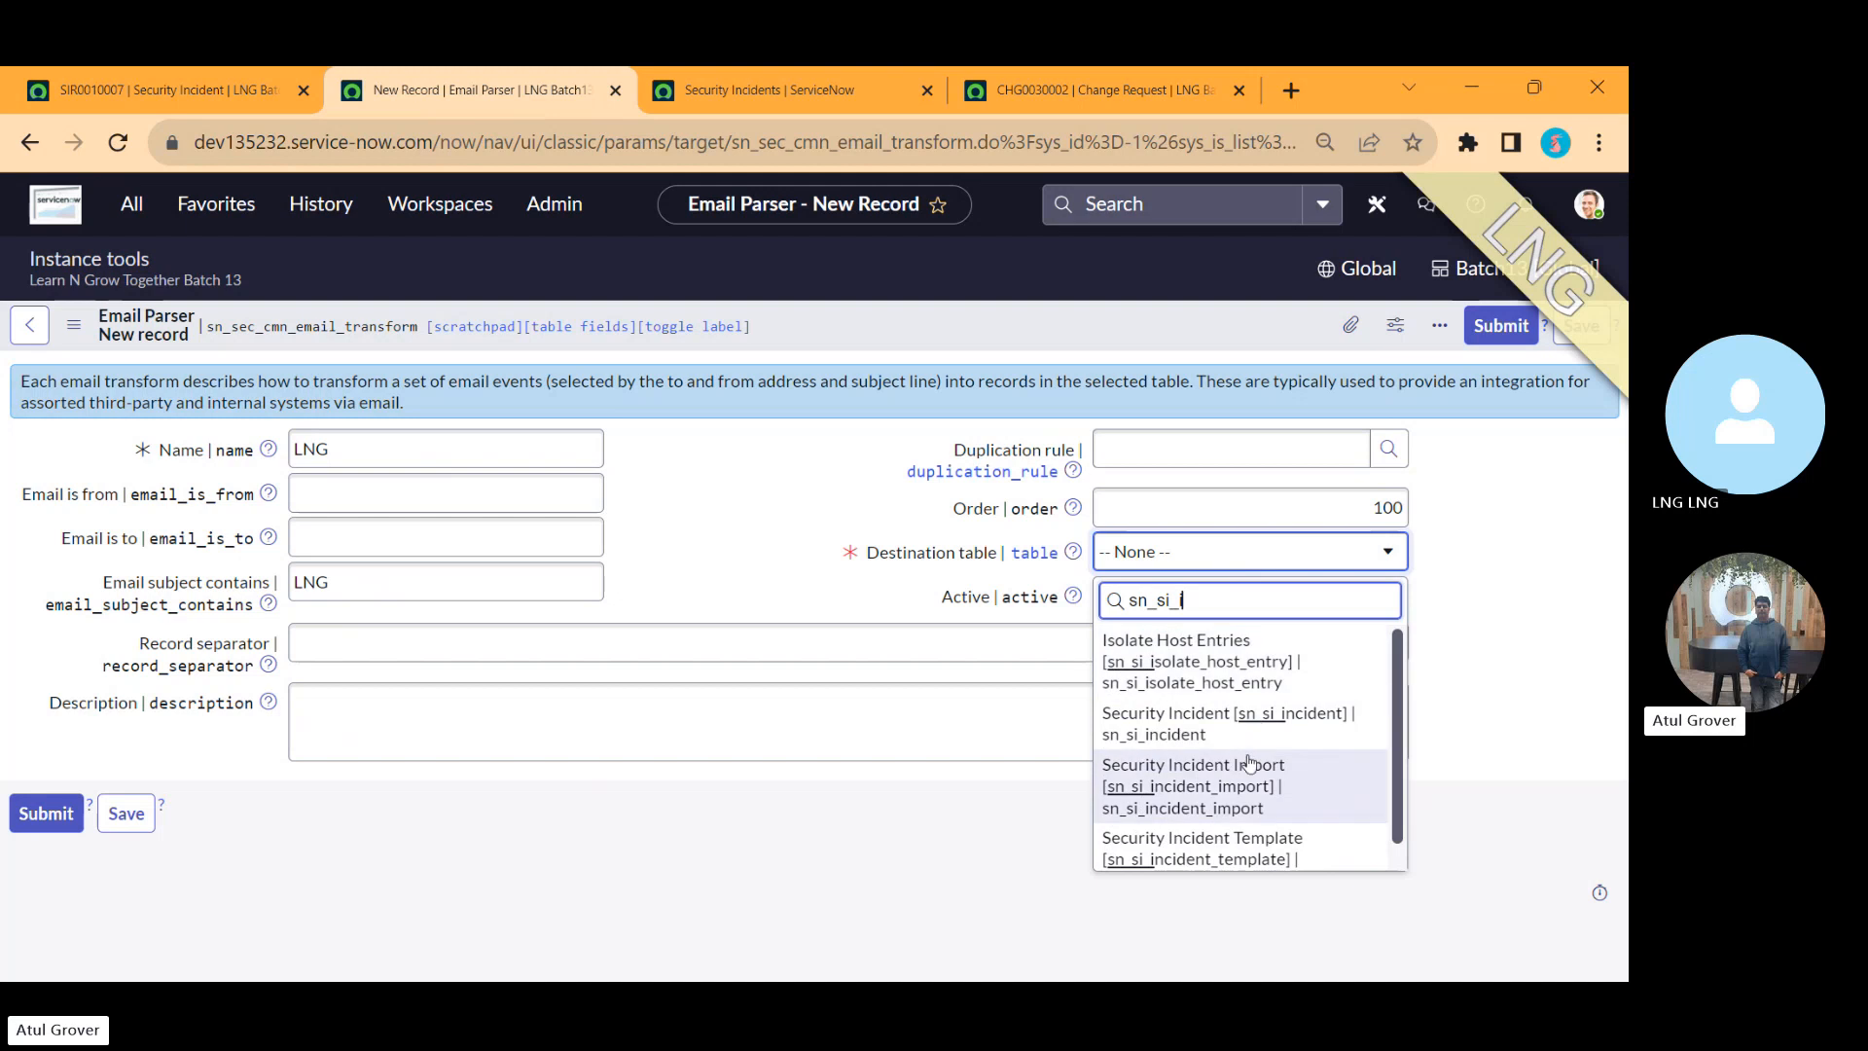
{"action": "left_click", "coordinate": [1197, 729]}
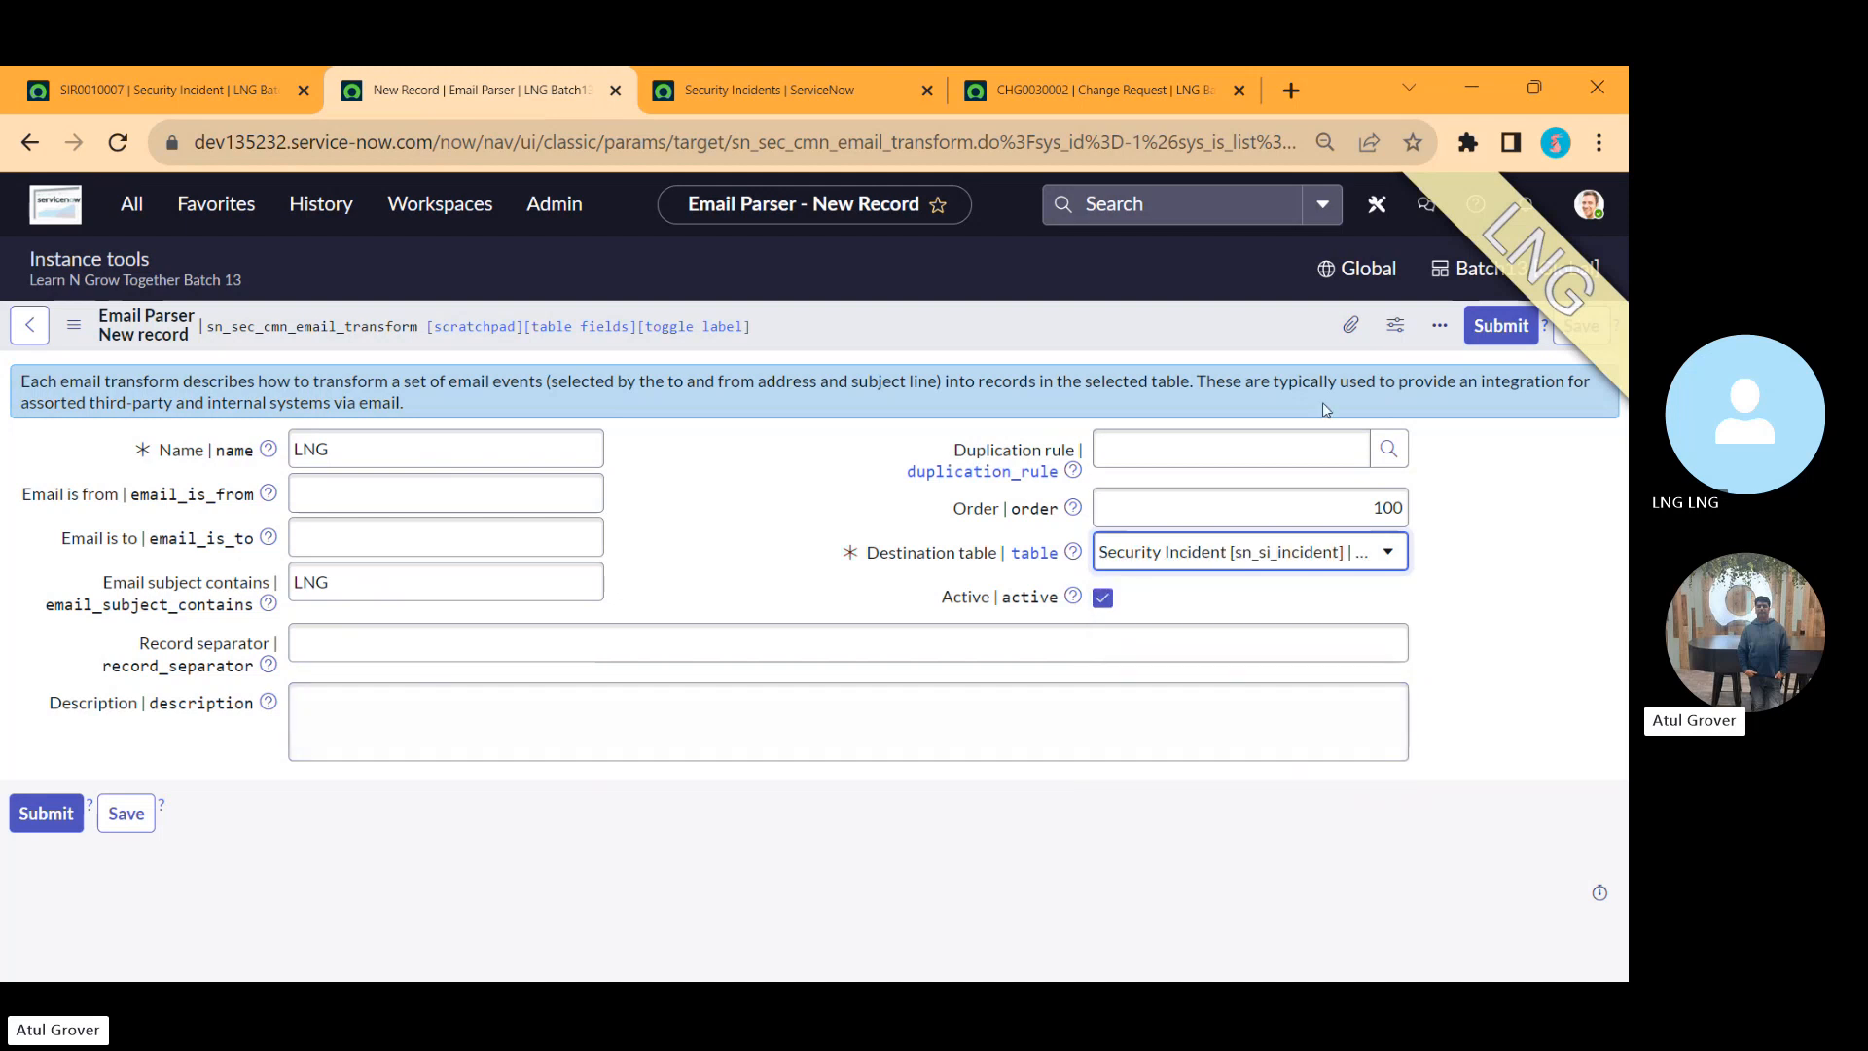
{"action": "left_click", "coordinate": [1579, 331]}
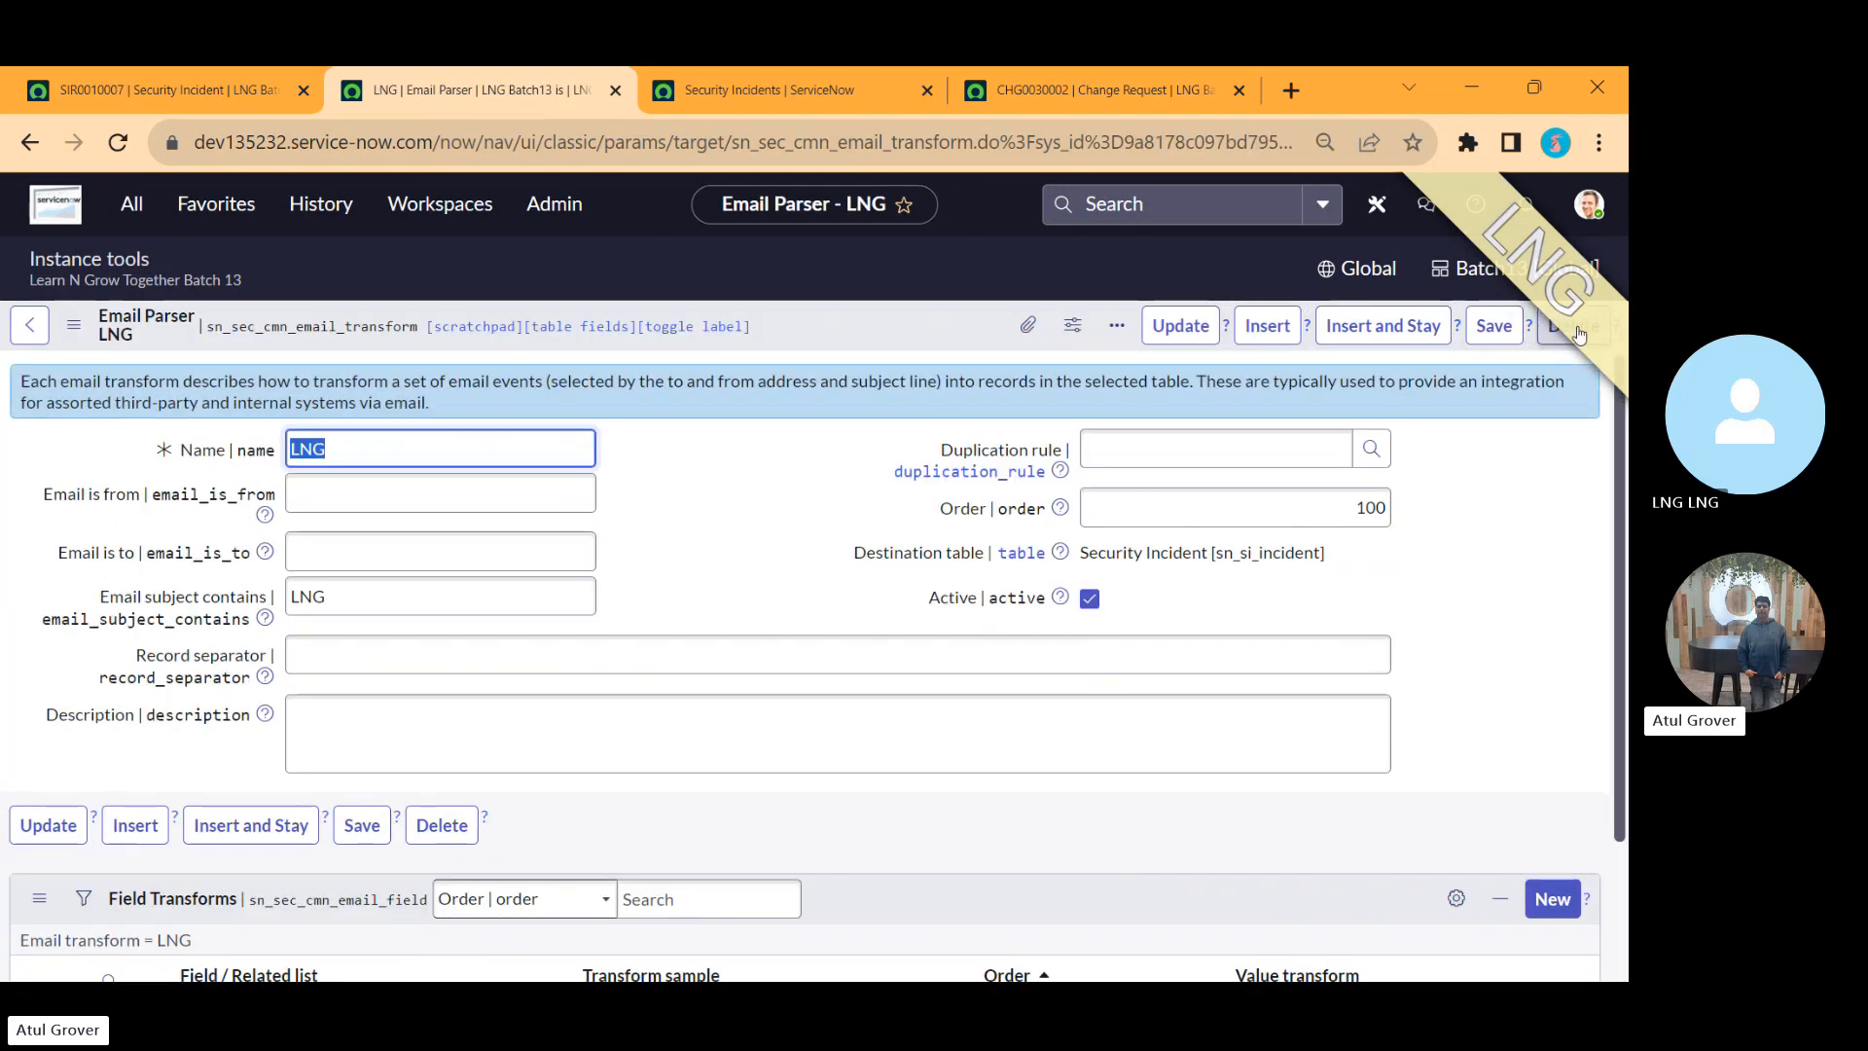
Step: Add the item '3. Transform fields' beneath '2. Parsing Rule' in the note
{"action": "key", "text": "alt+Tab"}
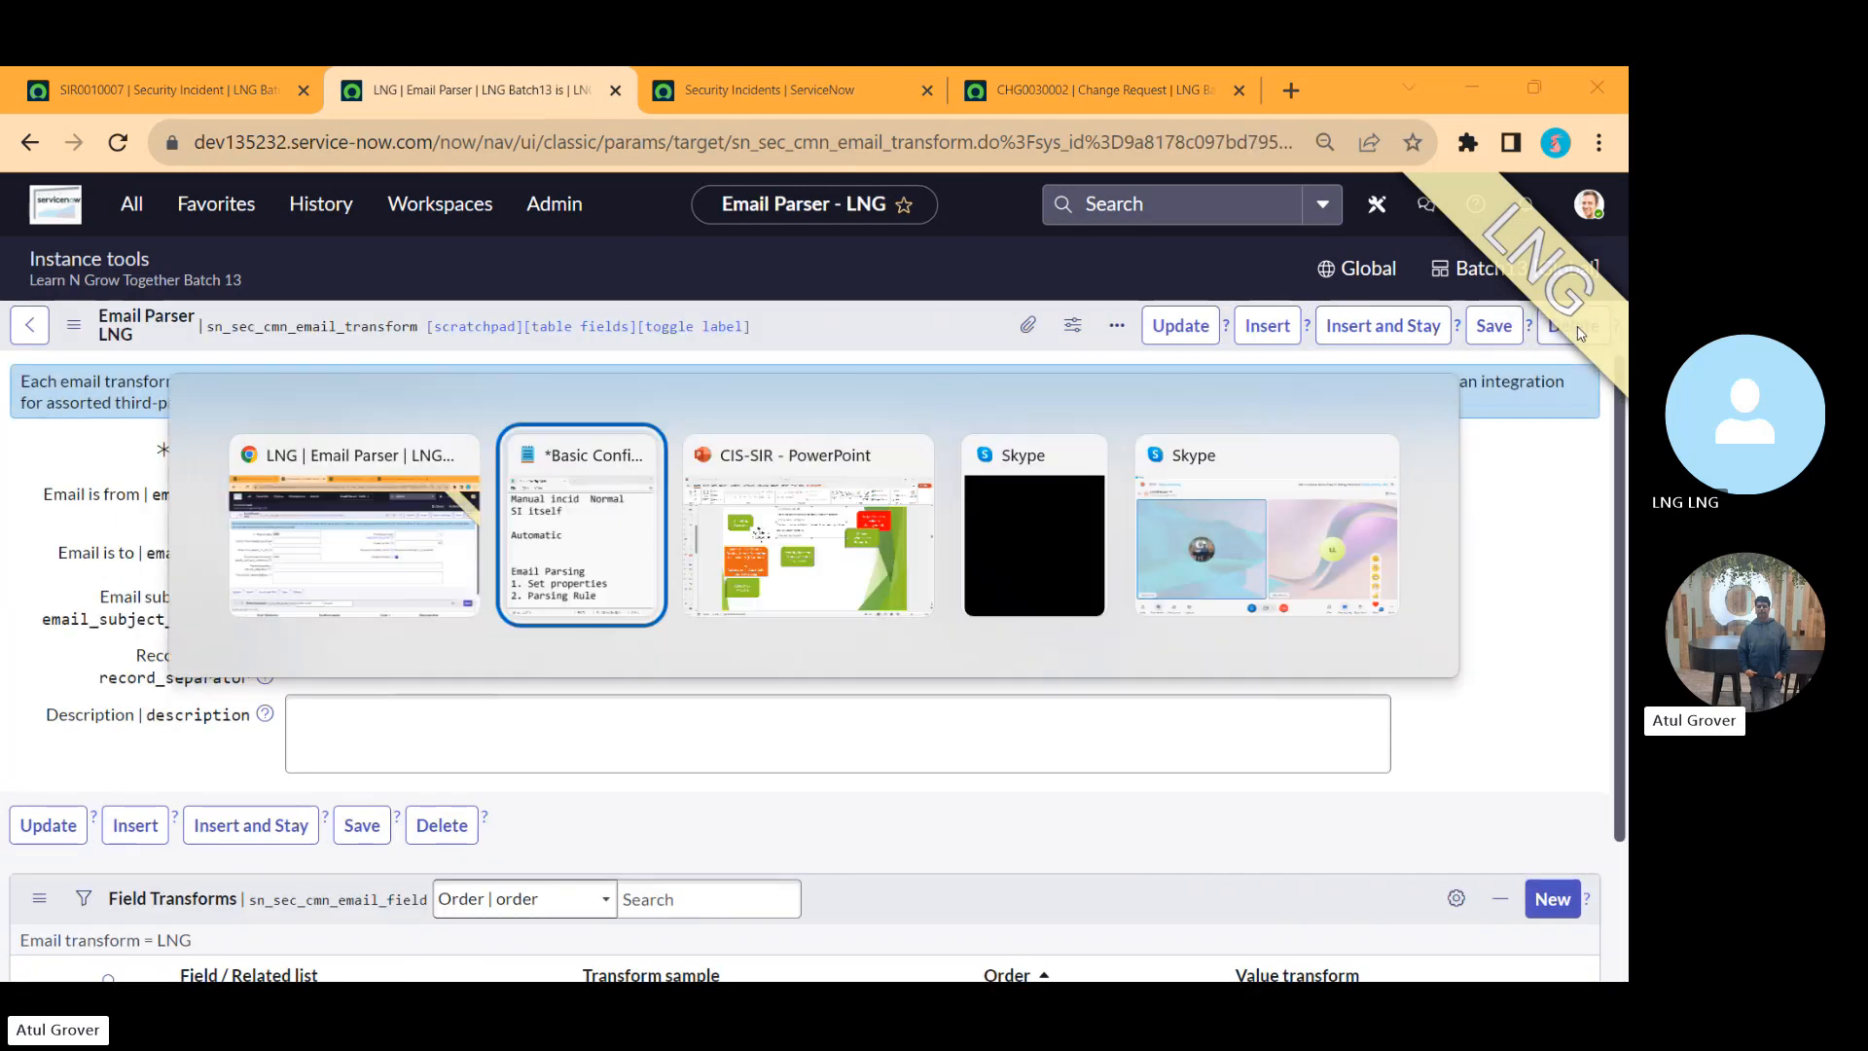
{"action": "type", "text": "3."}
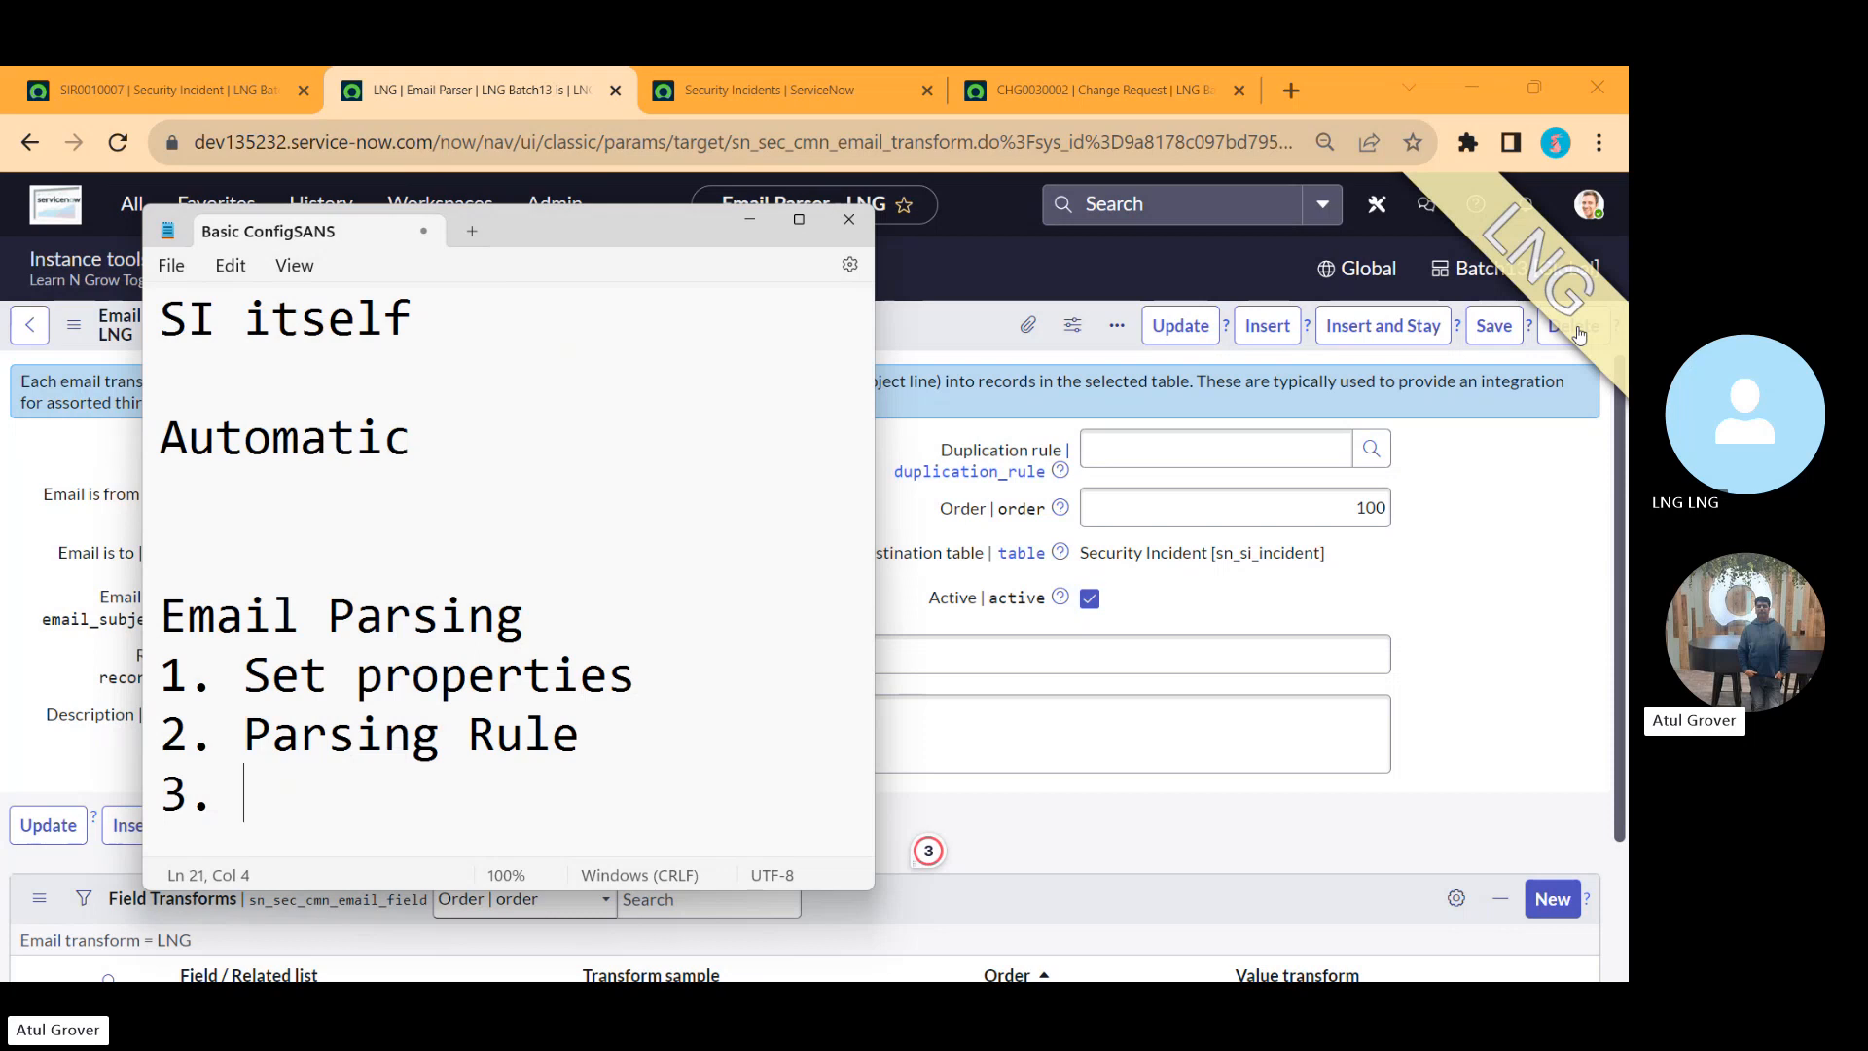
{"action": "type", "text": "Transform file"}
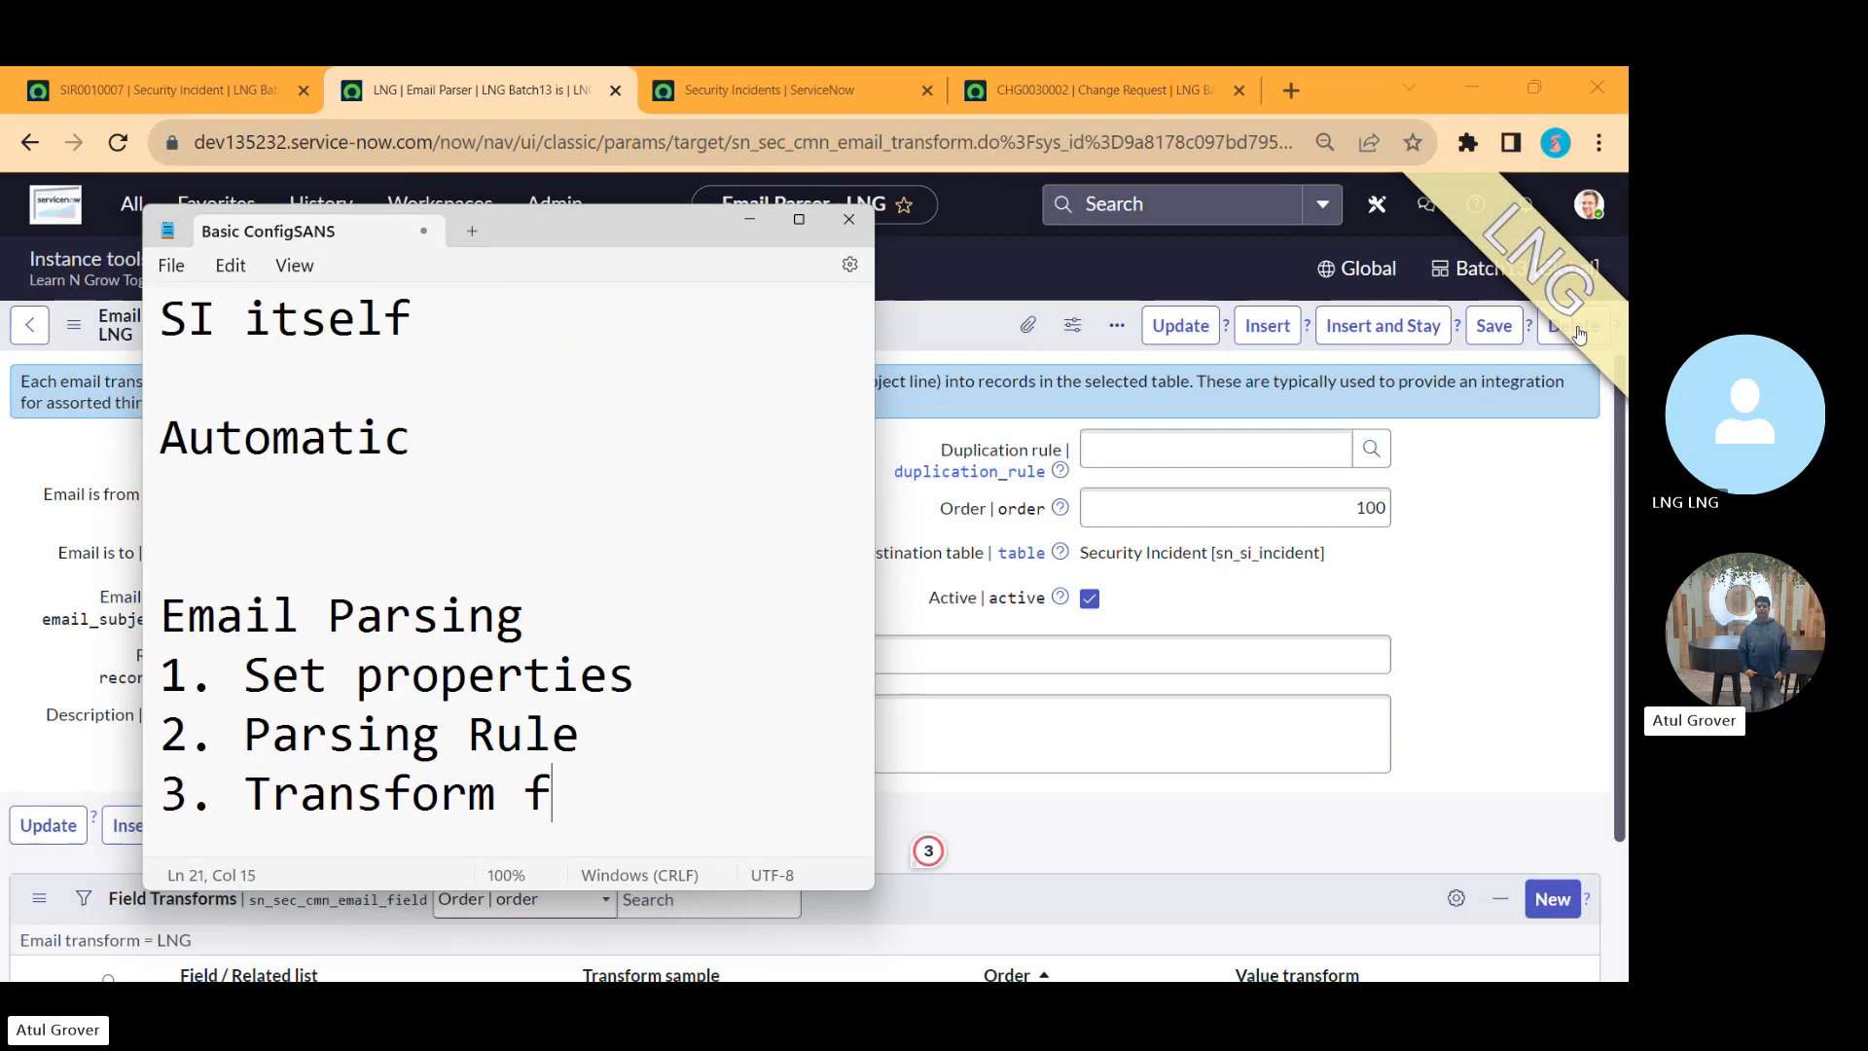
{"action": "key", "text": "BackSpace"}
{"action": "key", "text": "BackSpace"}
{"action": "type", "text": "elds"}
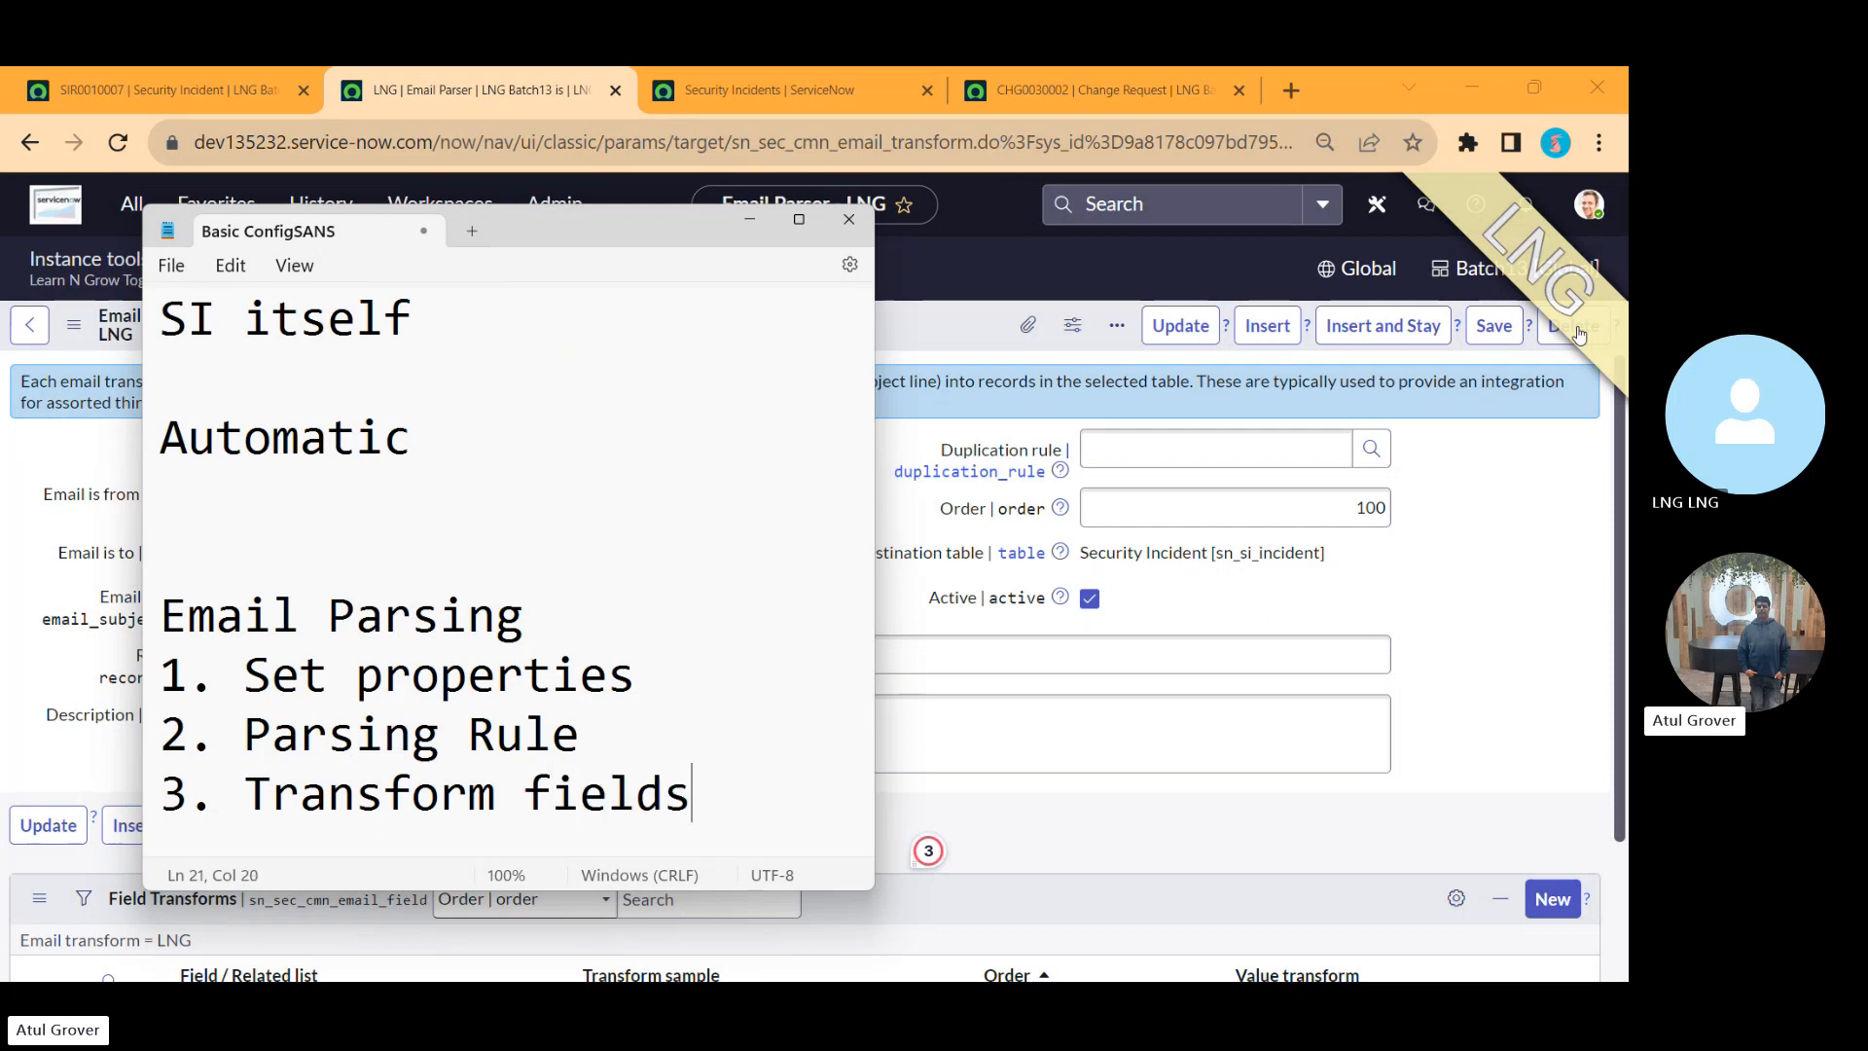
Step: Start a new Field Transform from the LNG email parser's Field Transforms list
{"action": "key", "text": "alt+Tab"}
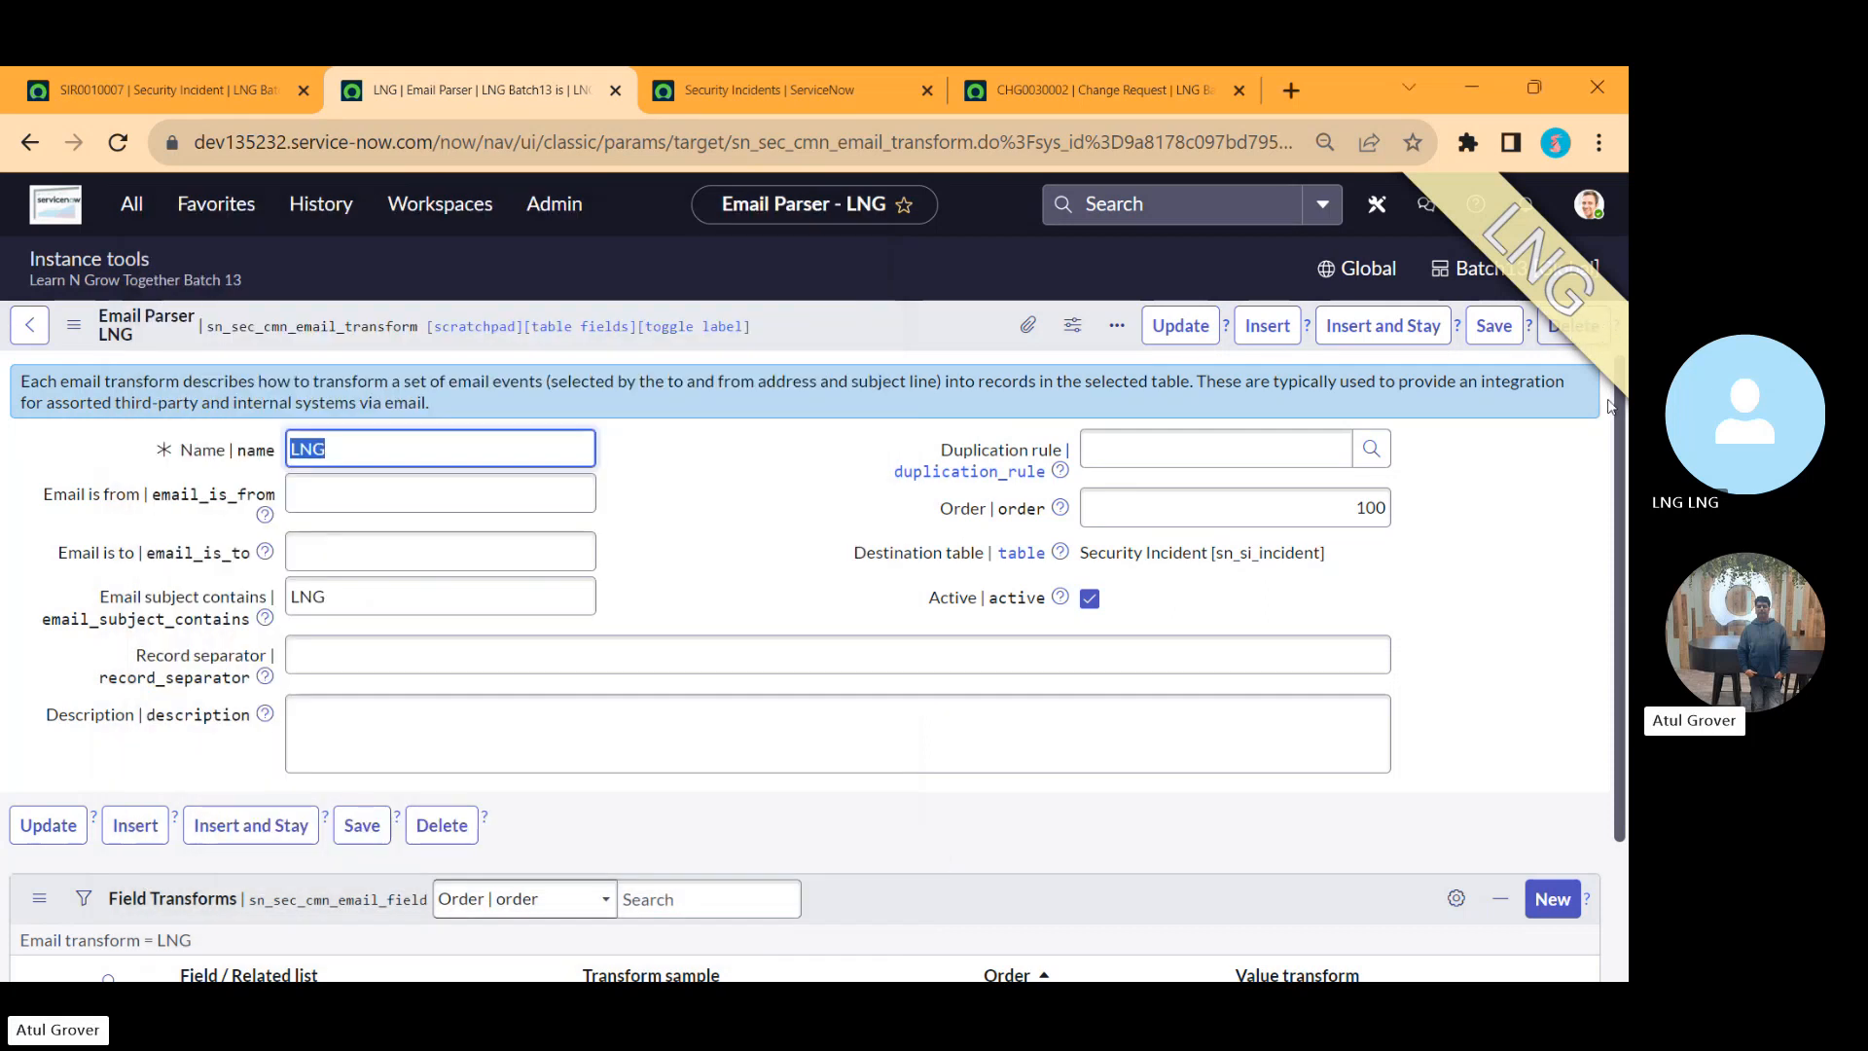
{"action": "left_click_drag", "start_coordinate": [1621, 453], "coordinate": [1628, 628]}
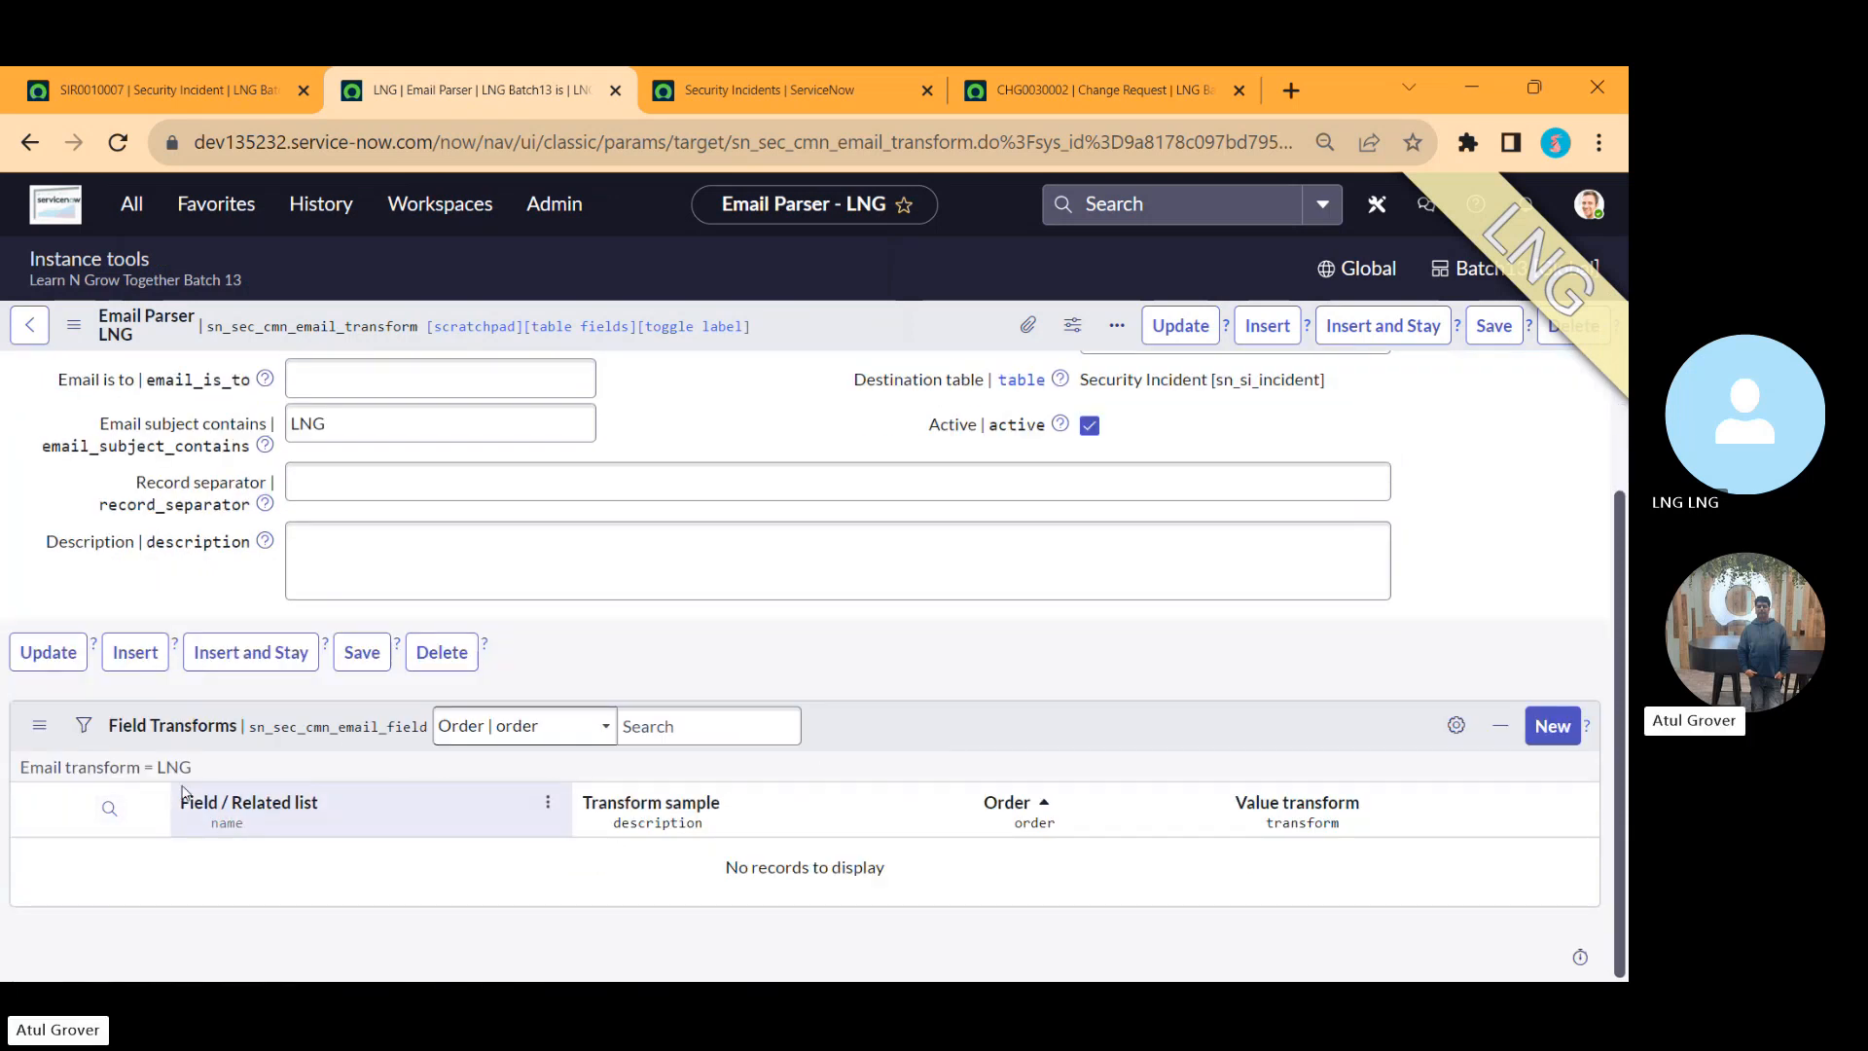
{"action": "left_click", "coordinate": [1540, 723]}
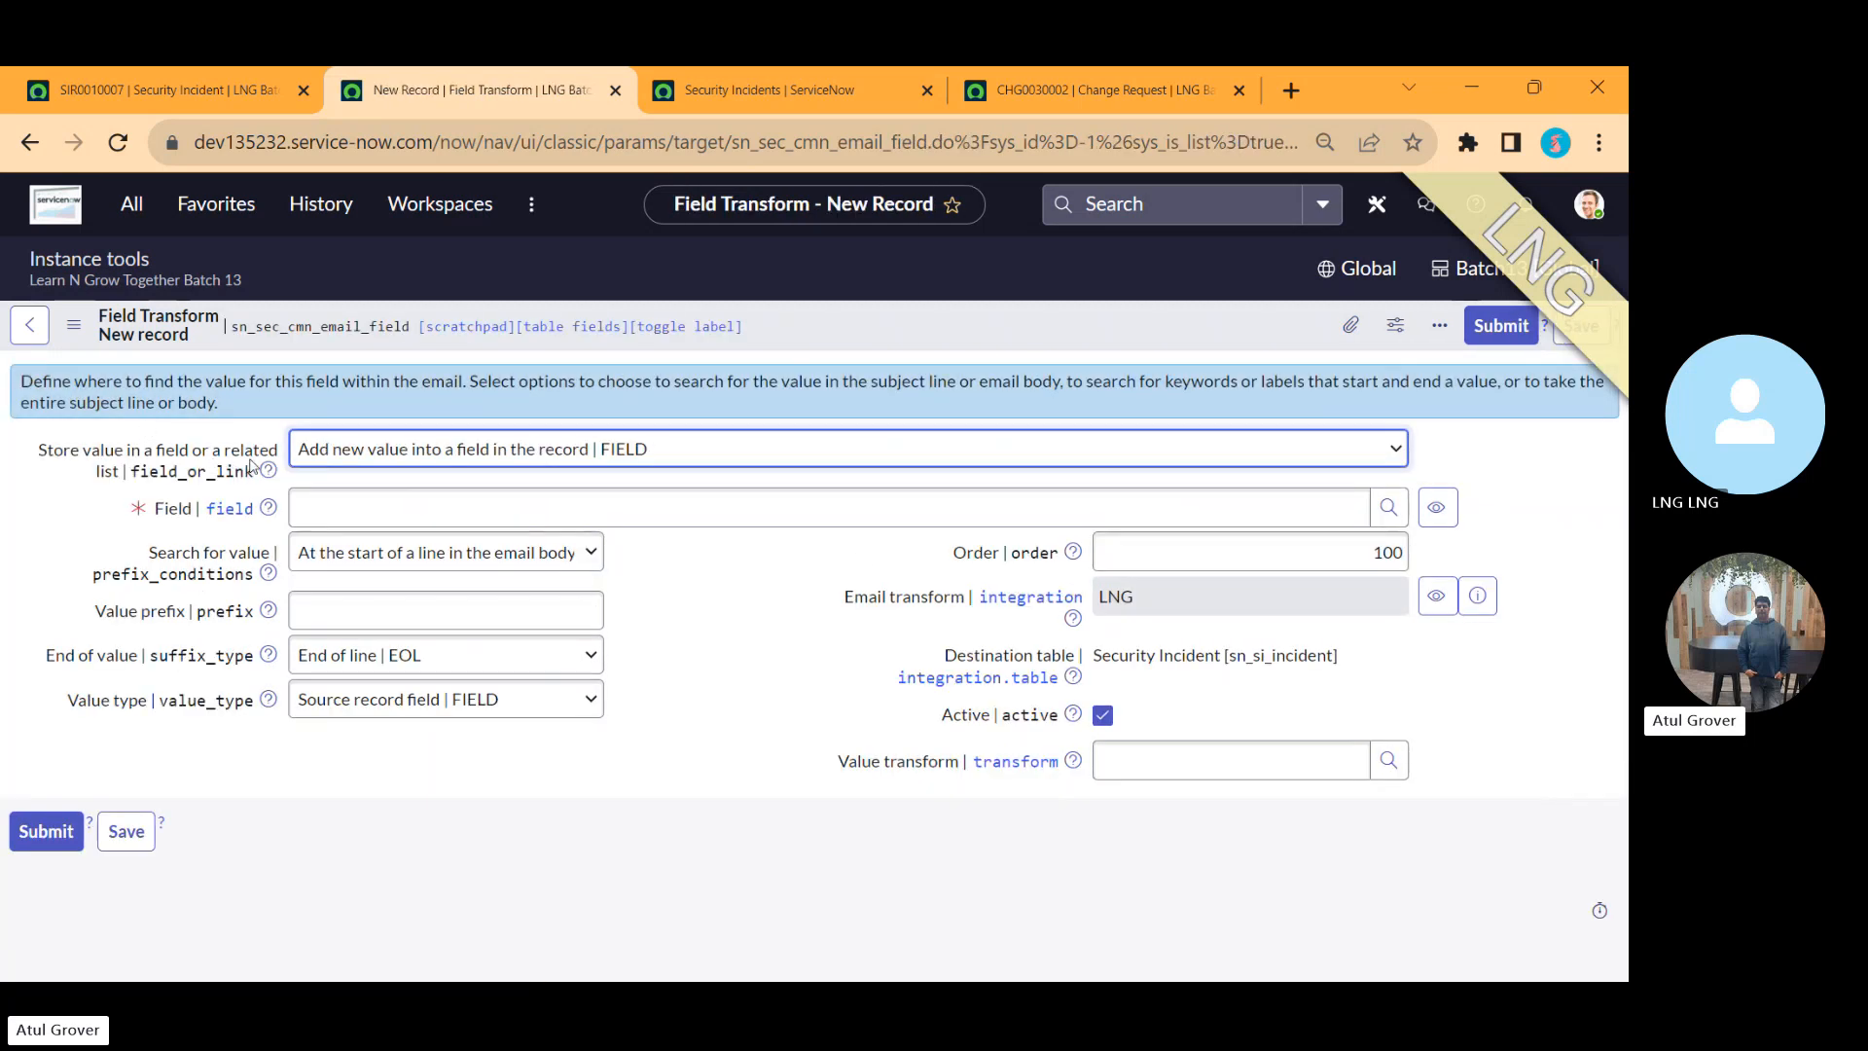
Step: Keep 'Add new value into a field in the record' and set the transform's Field to Short description
{"action": "left_click", "coordinate": [370, 453]}
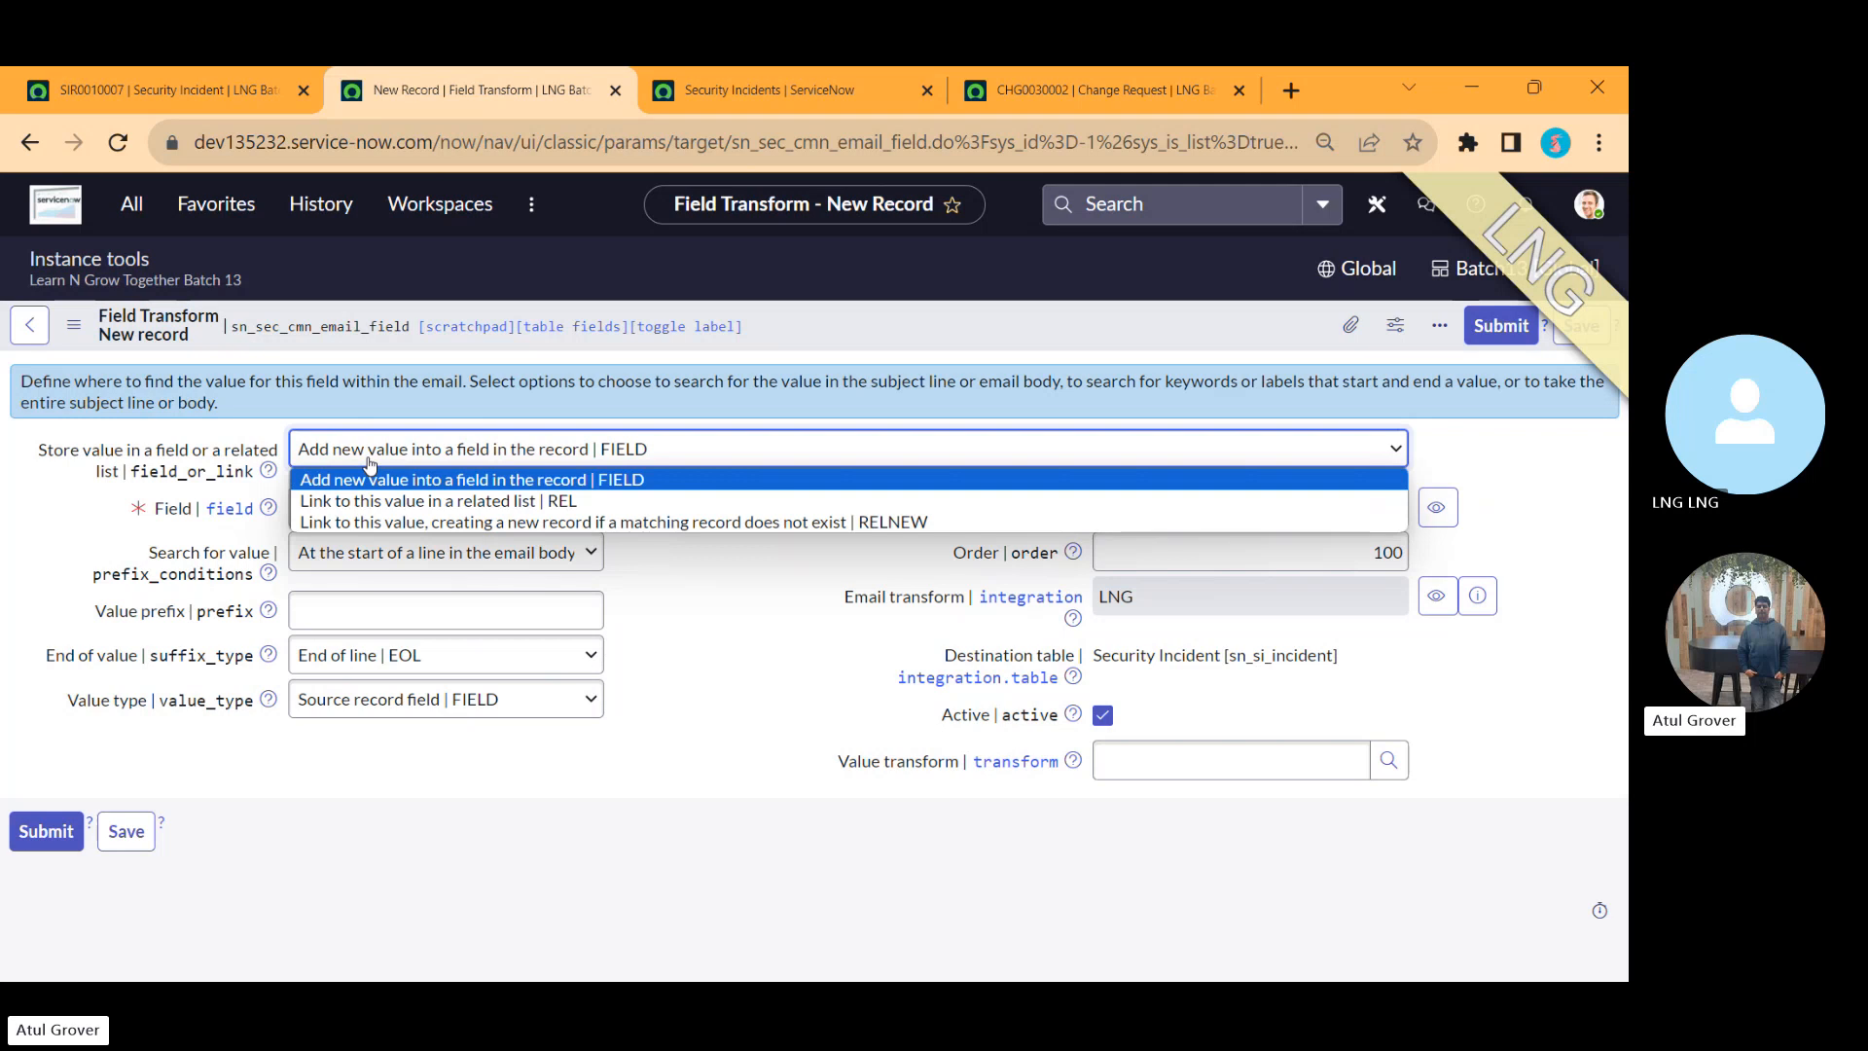
{"action": "left_click", "coordinate": [371, 483]}
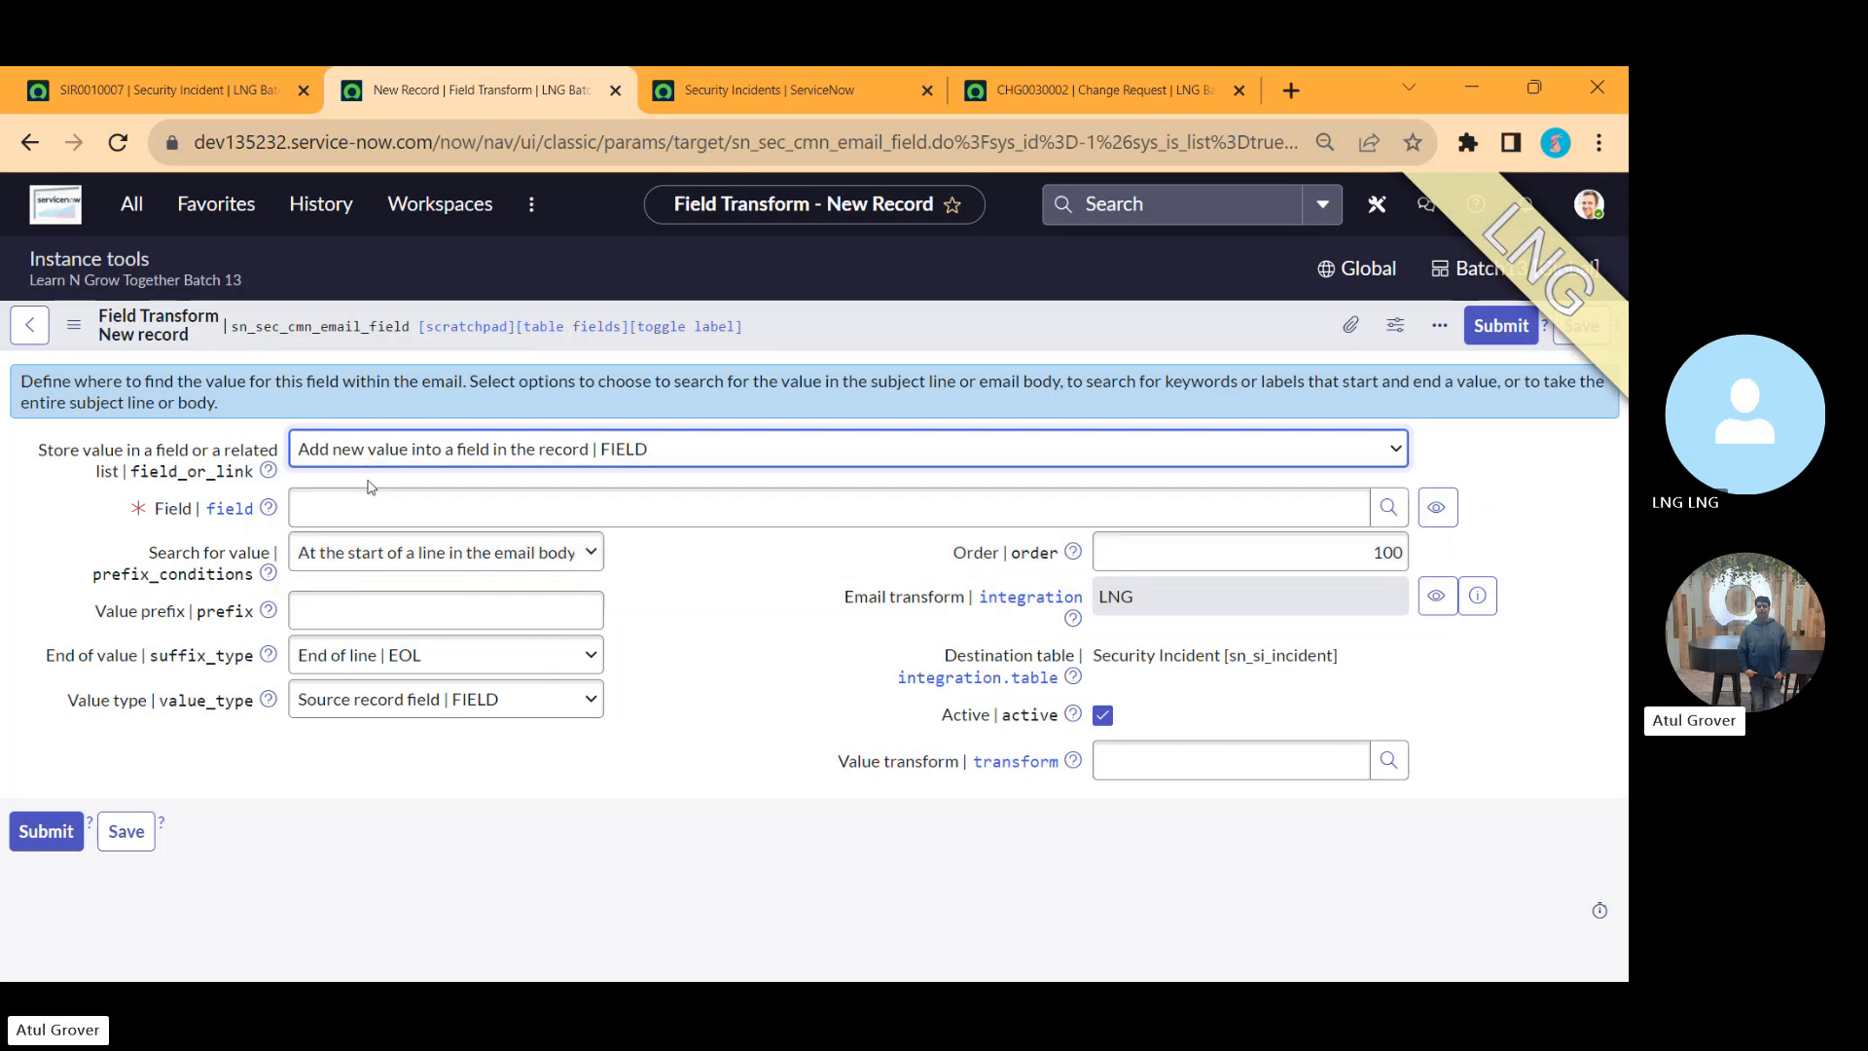
{"action": "left_click", "coordinate": [367, 502]}
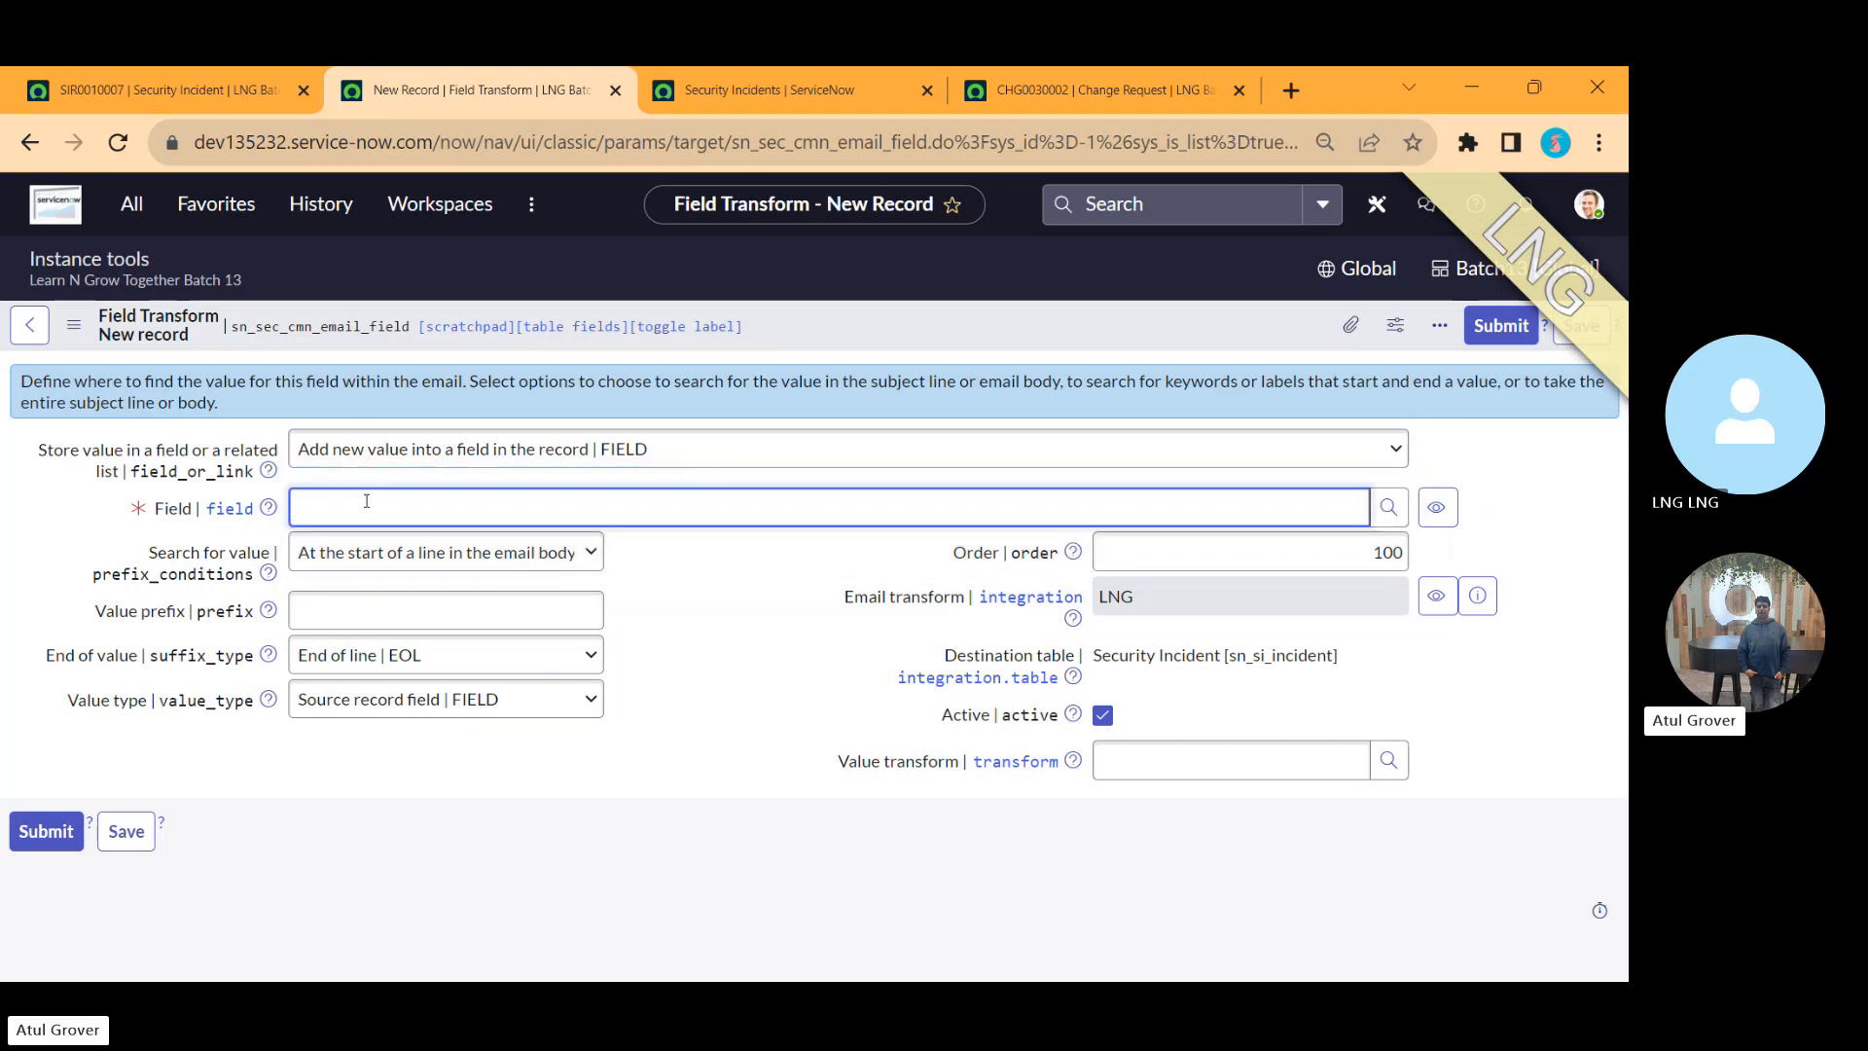
{"action": "type", "text": "sh"}
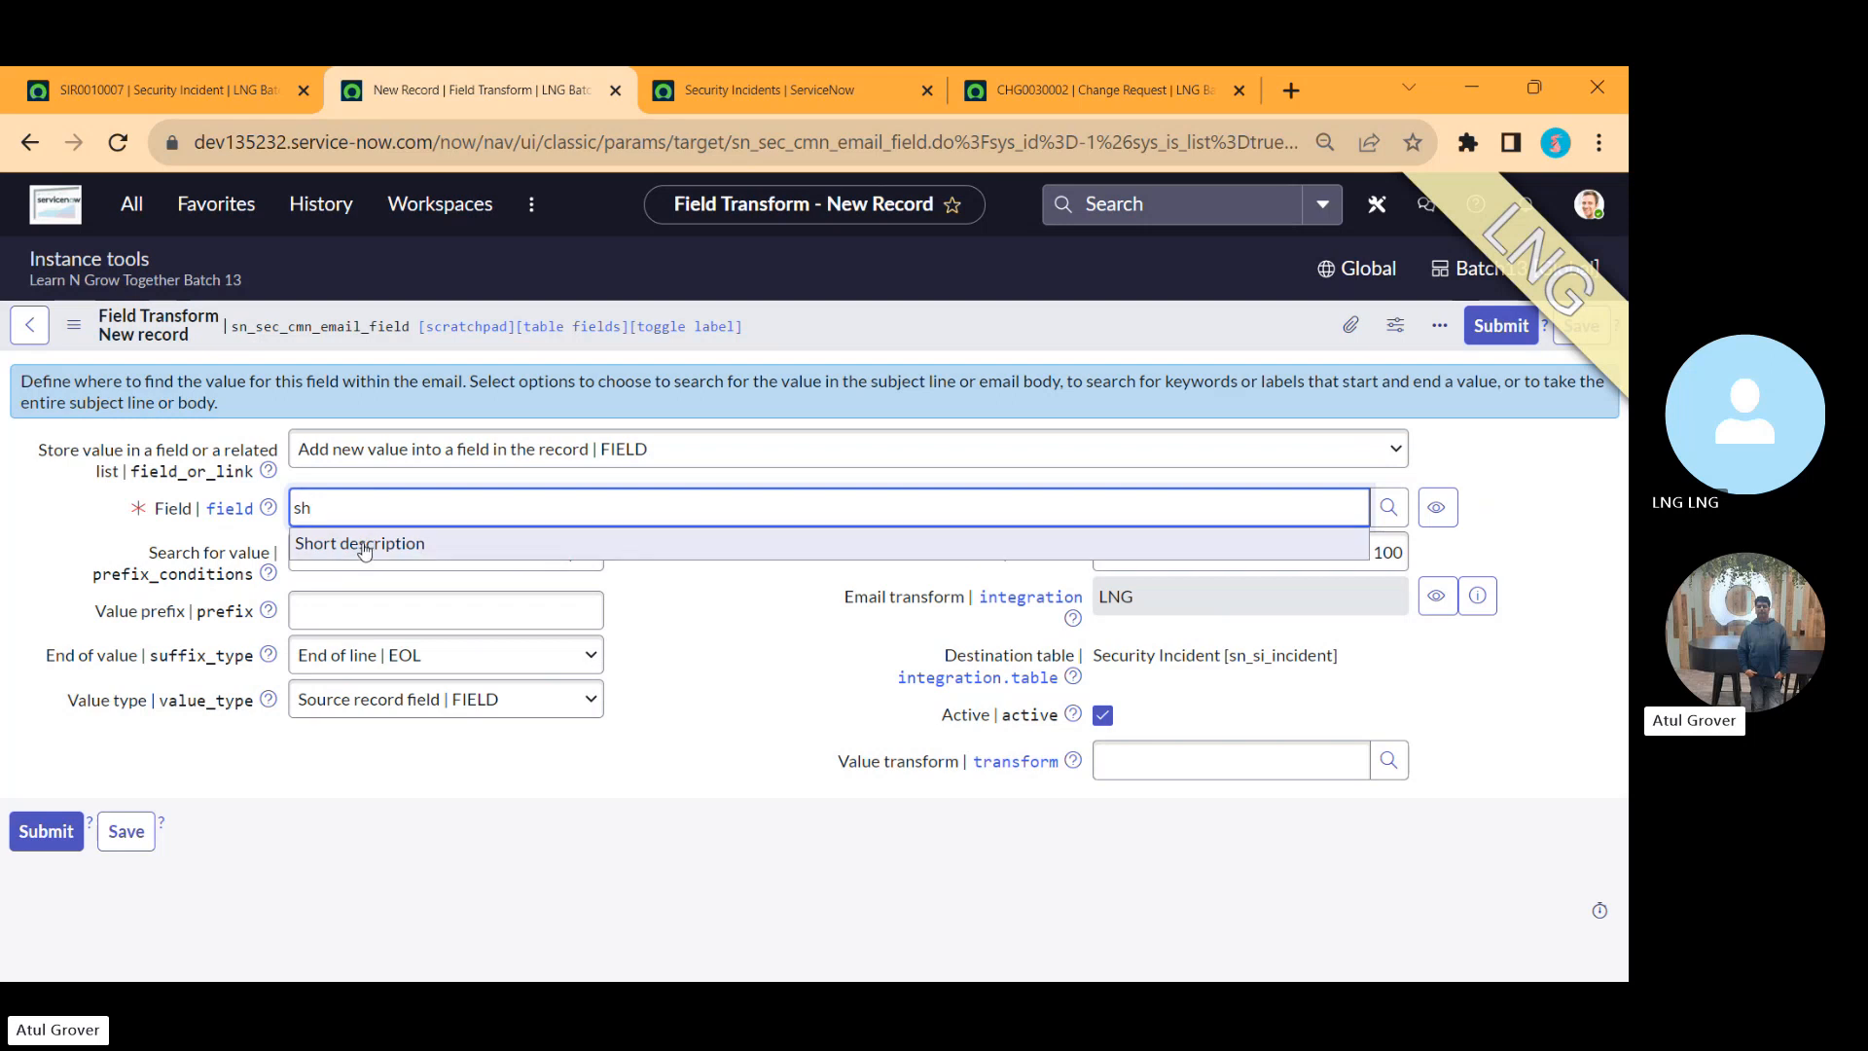
{"action": "left_click", "coordinate": [365, 546]}
Step: Set the transform's Field to Short description and search for the value anywhere in the email body, ending at end of line
{"action": "left_click", "coordinate": [435, 563]}
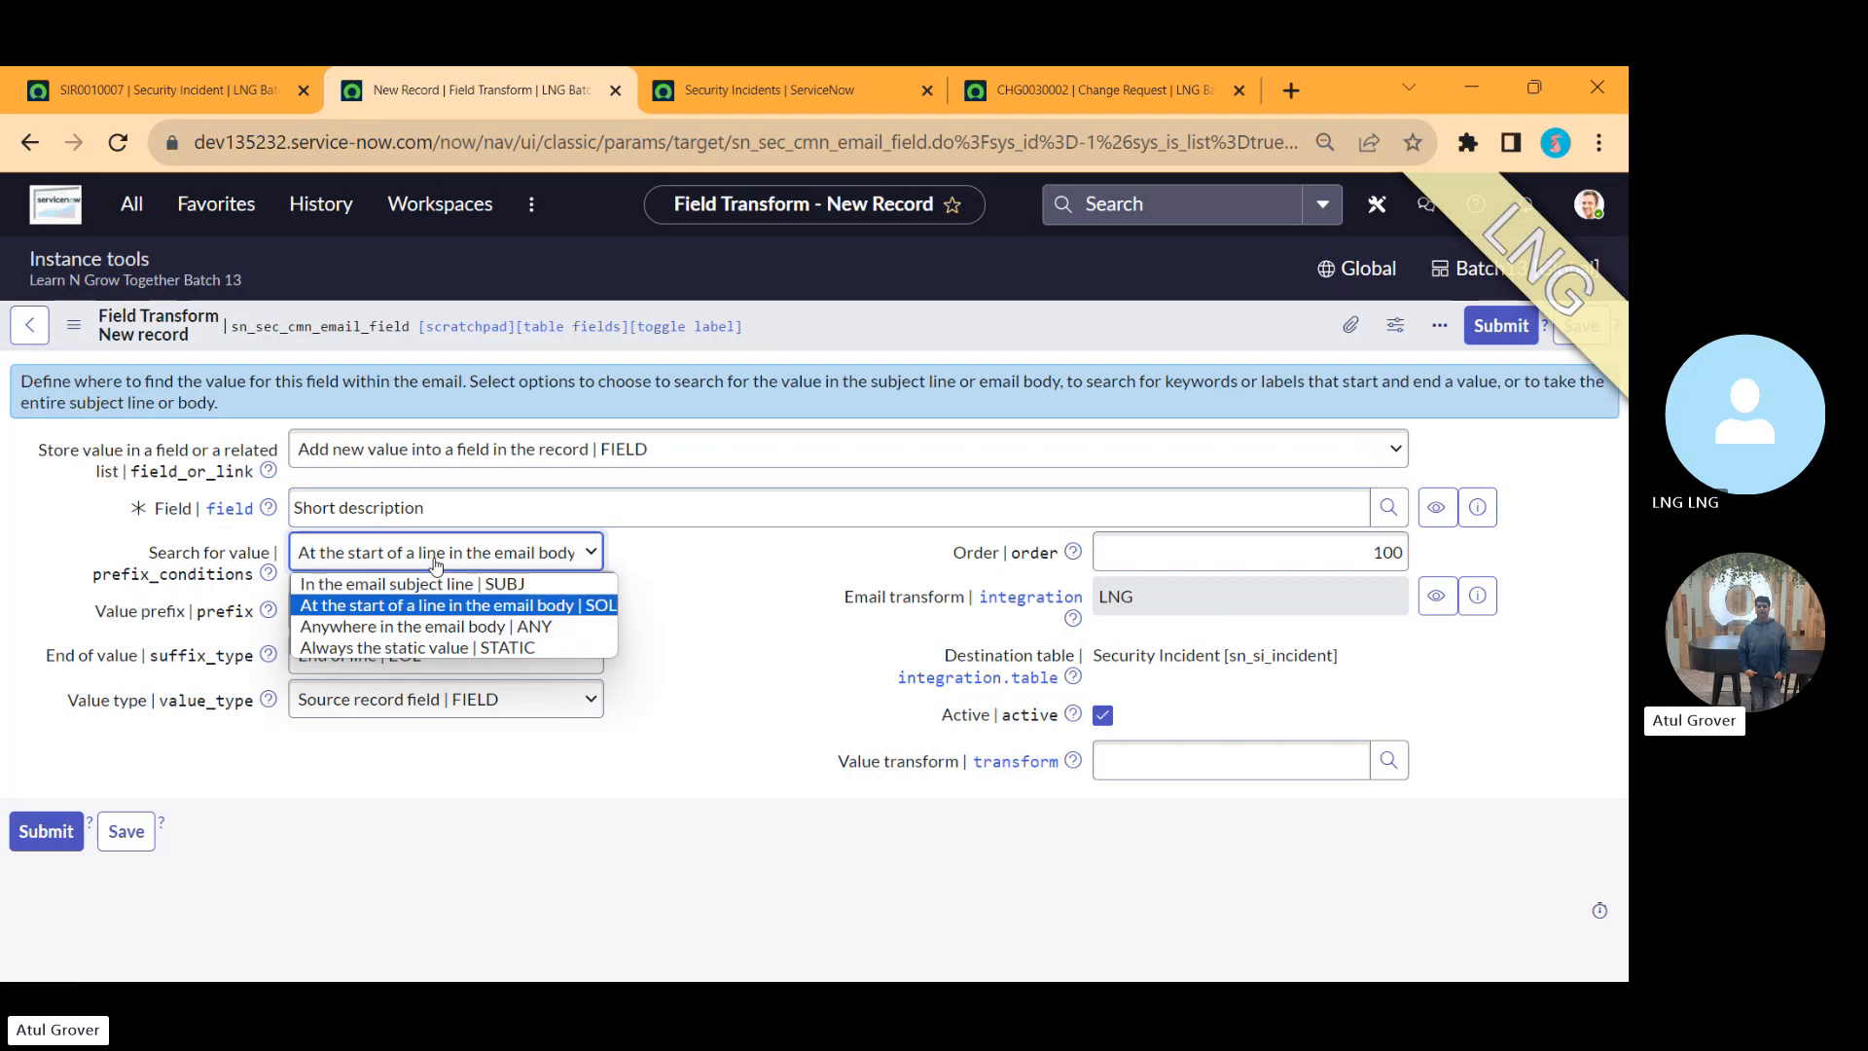
{"action": "left_click", "coordinate": [425, 627]}
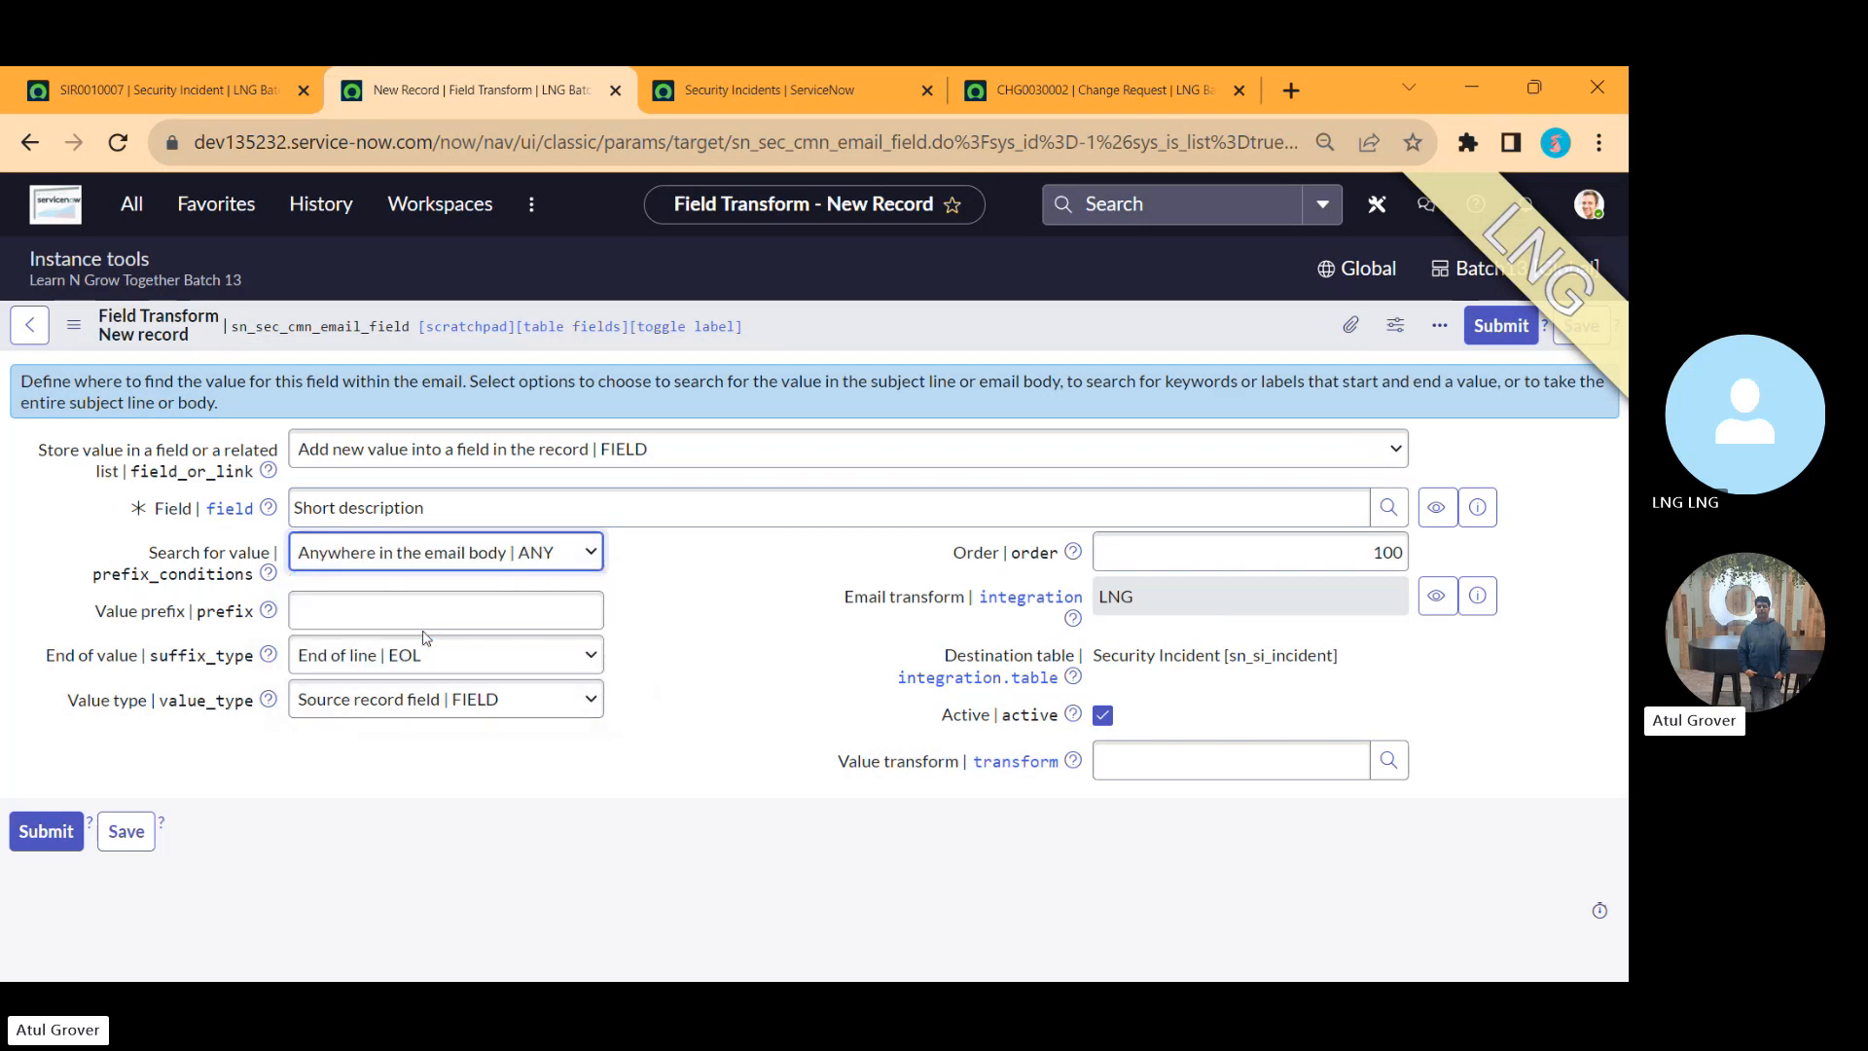
{"action": "left_click", "coordinate": [424, 627]}
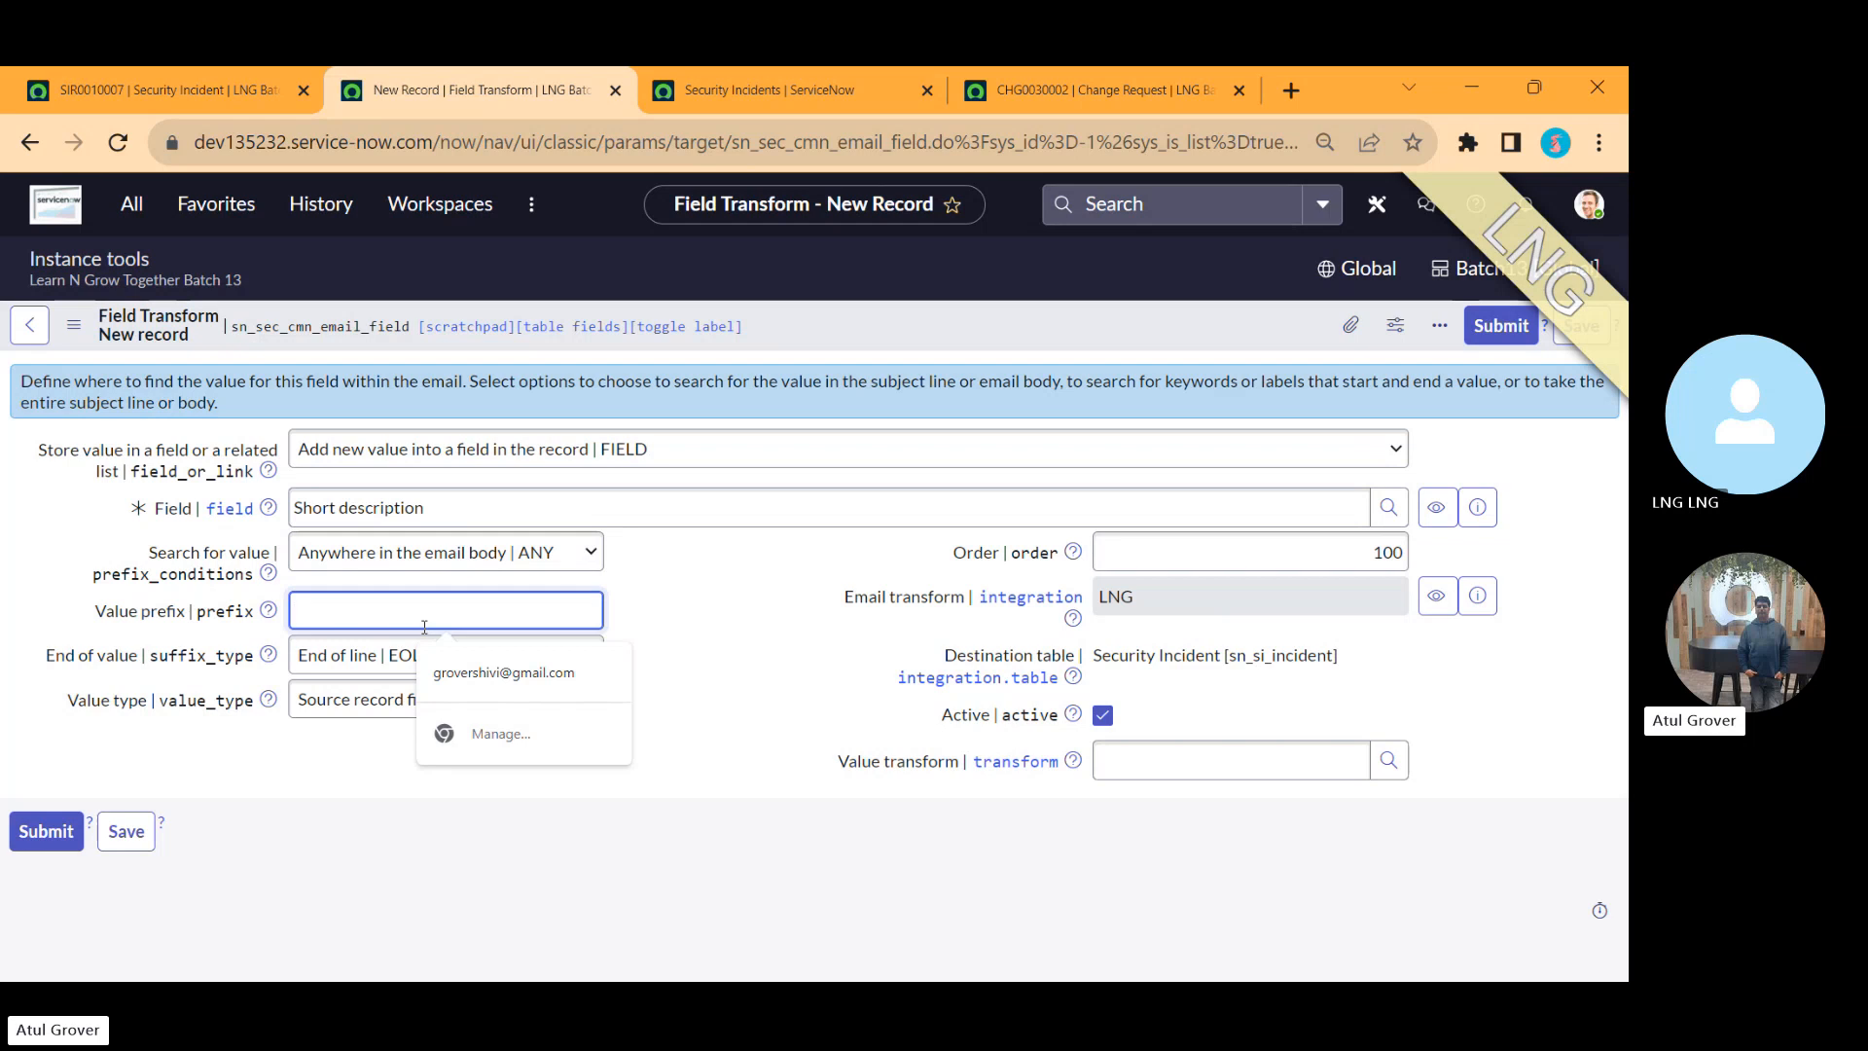
{"action": "left_click", "coordinate": [797, 661]}
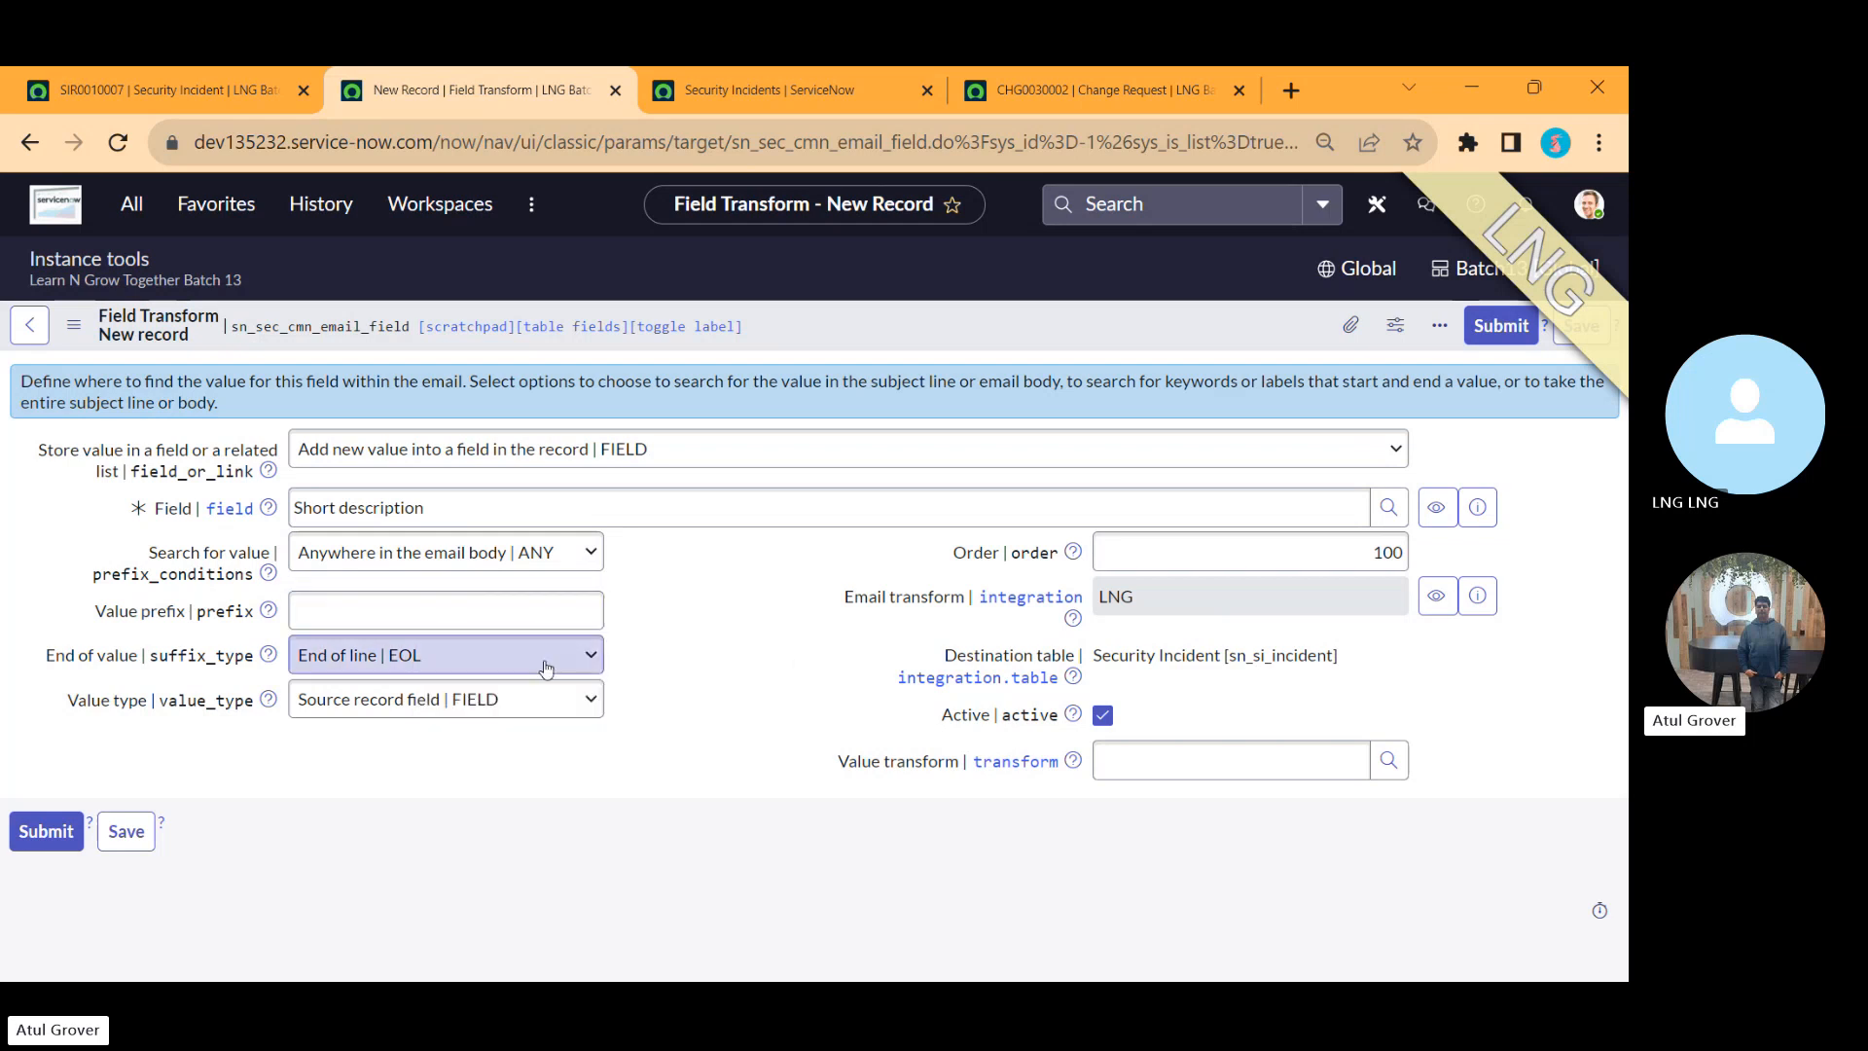
{"action": "left_click", "coordinate": [546, 668]}
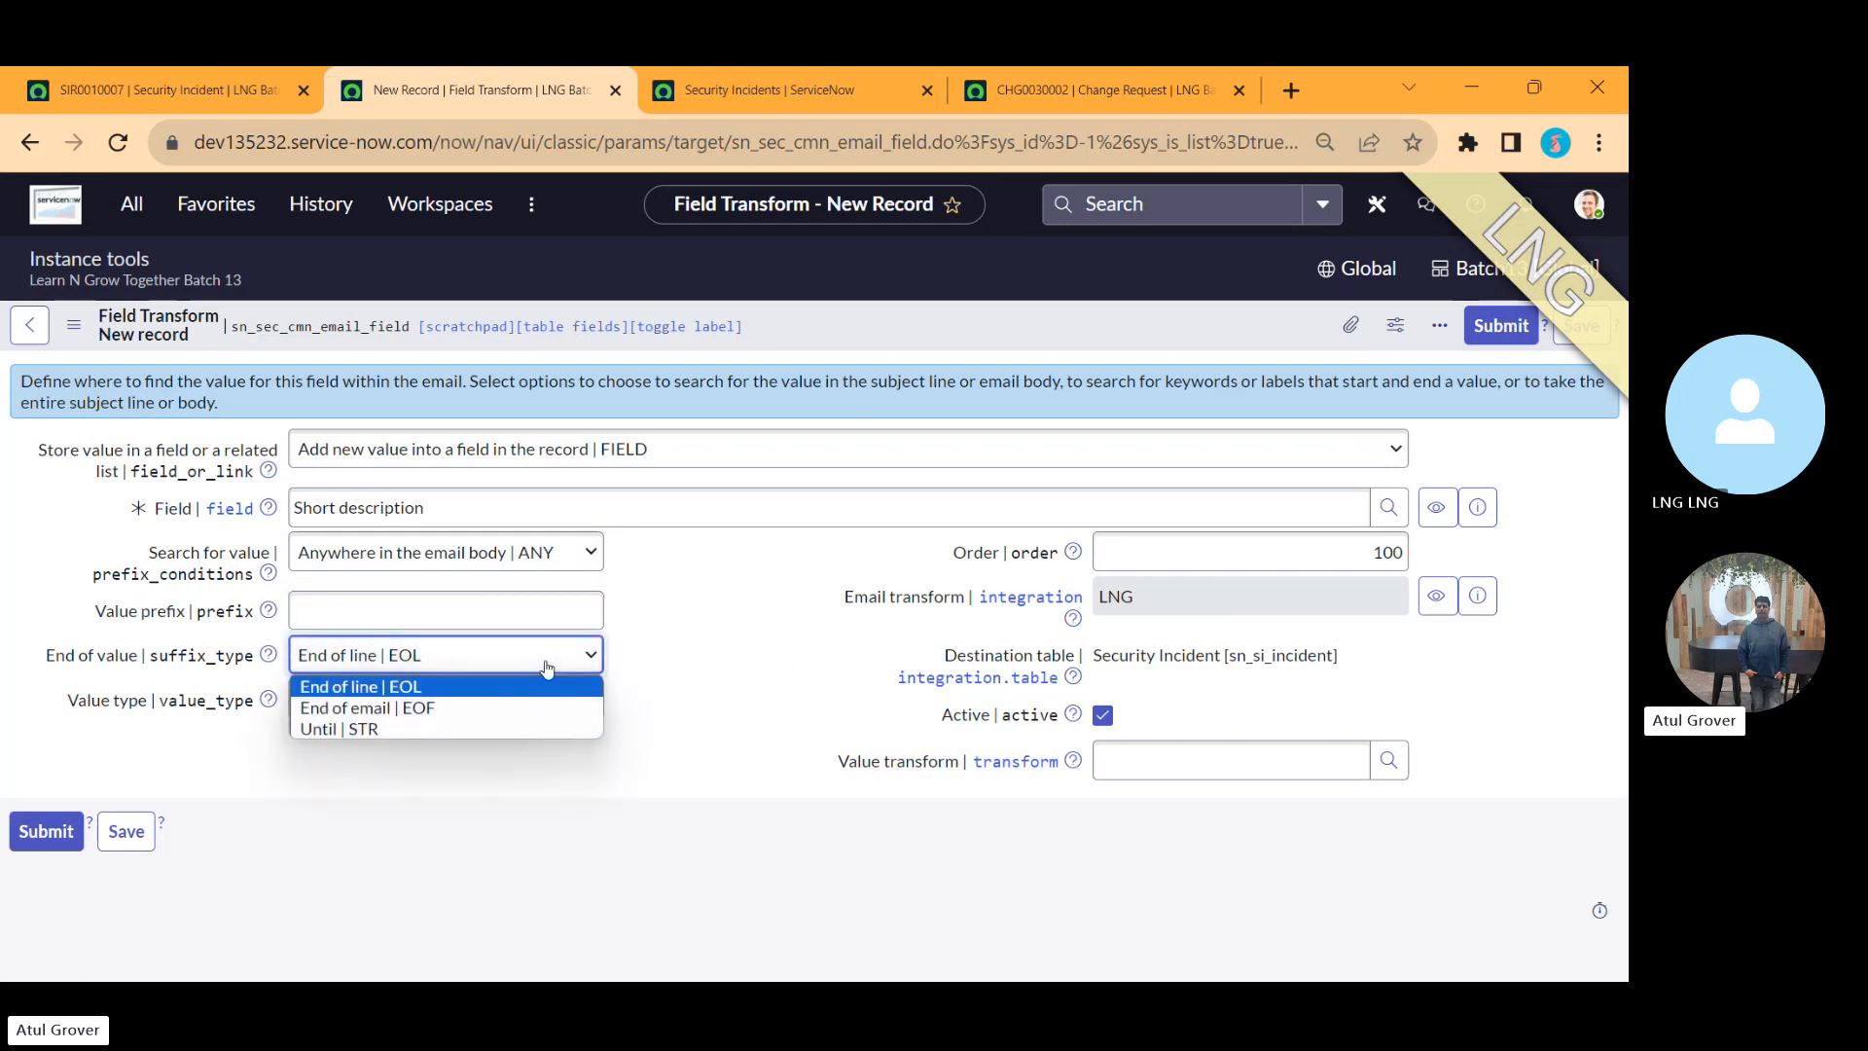
{"action": "left_click", "coordinate": [650, 675]}
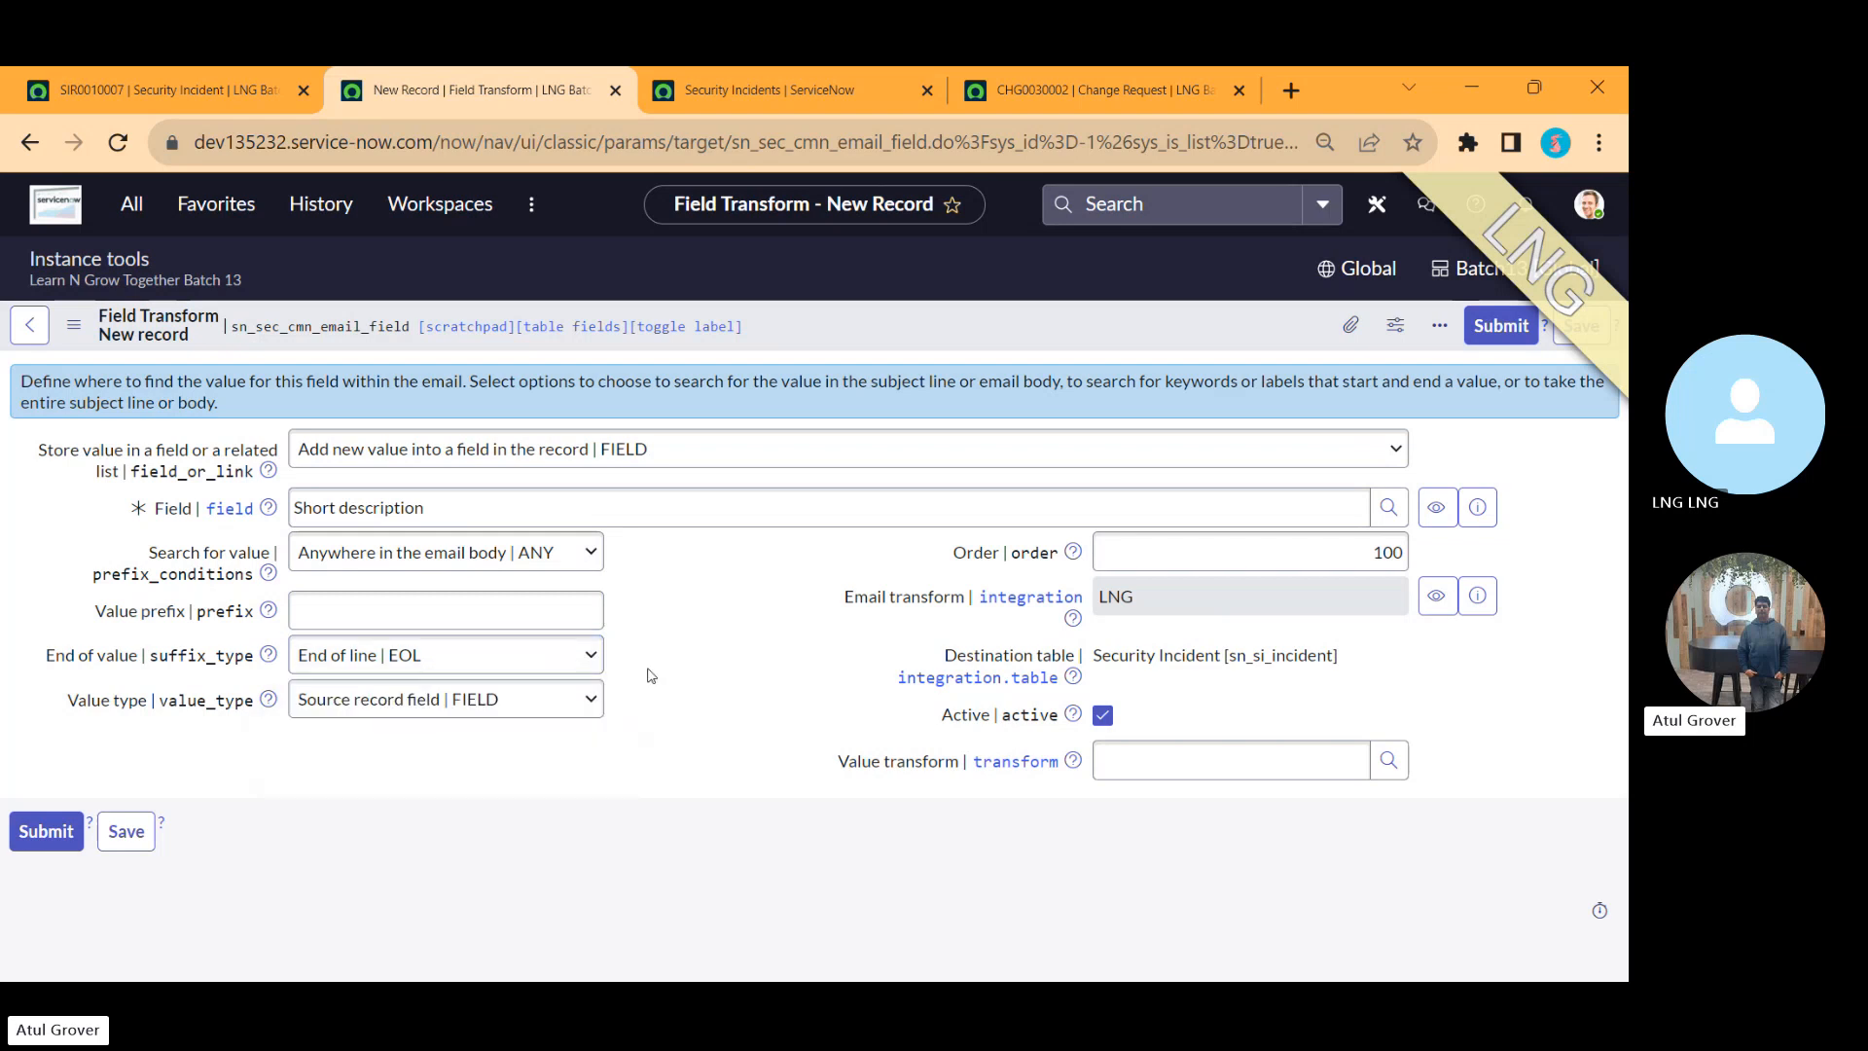
Step: Leave the Value transform empty and submit the new field transform
{"action": "left_click", "coordinate": [1133, 760]}
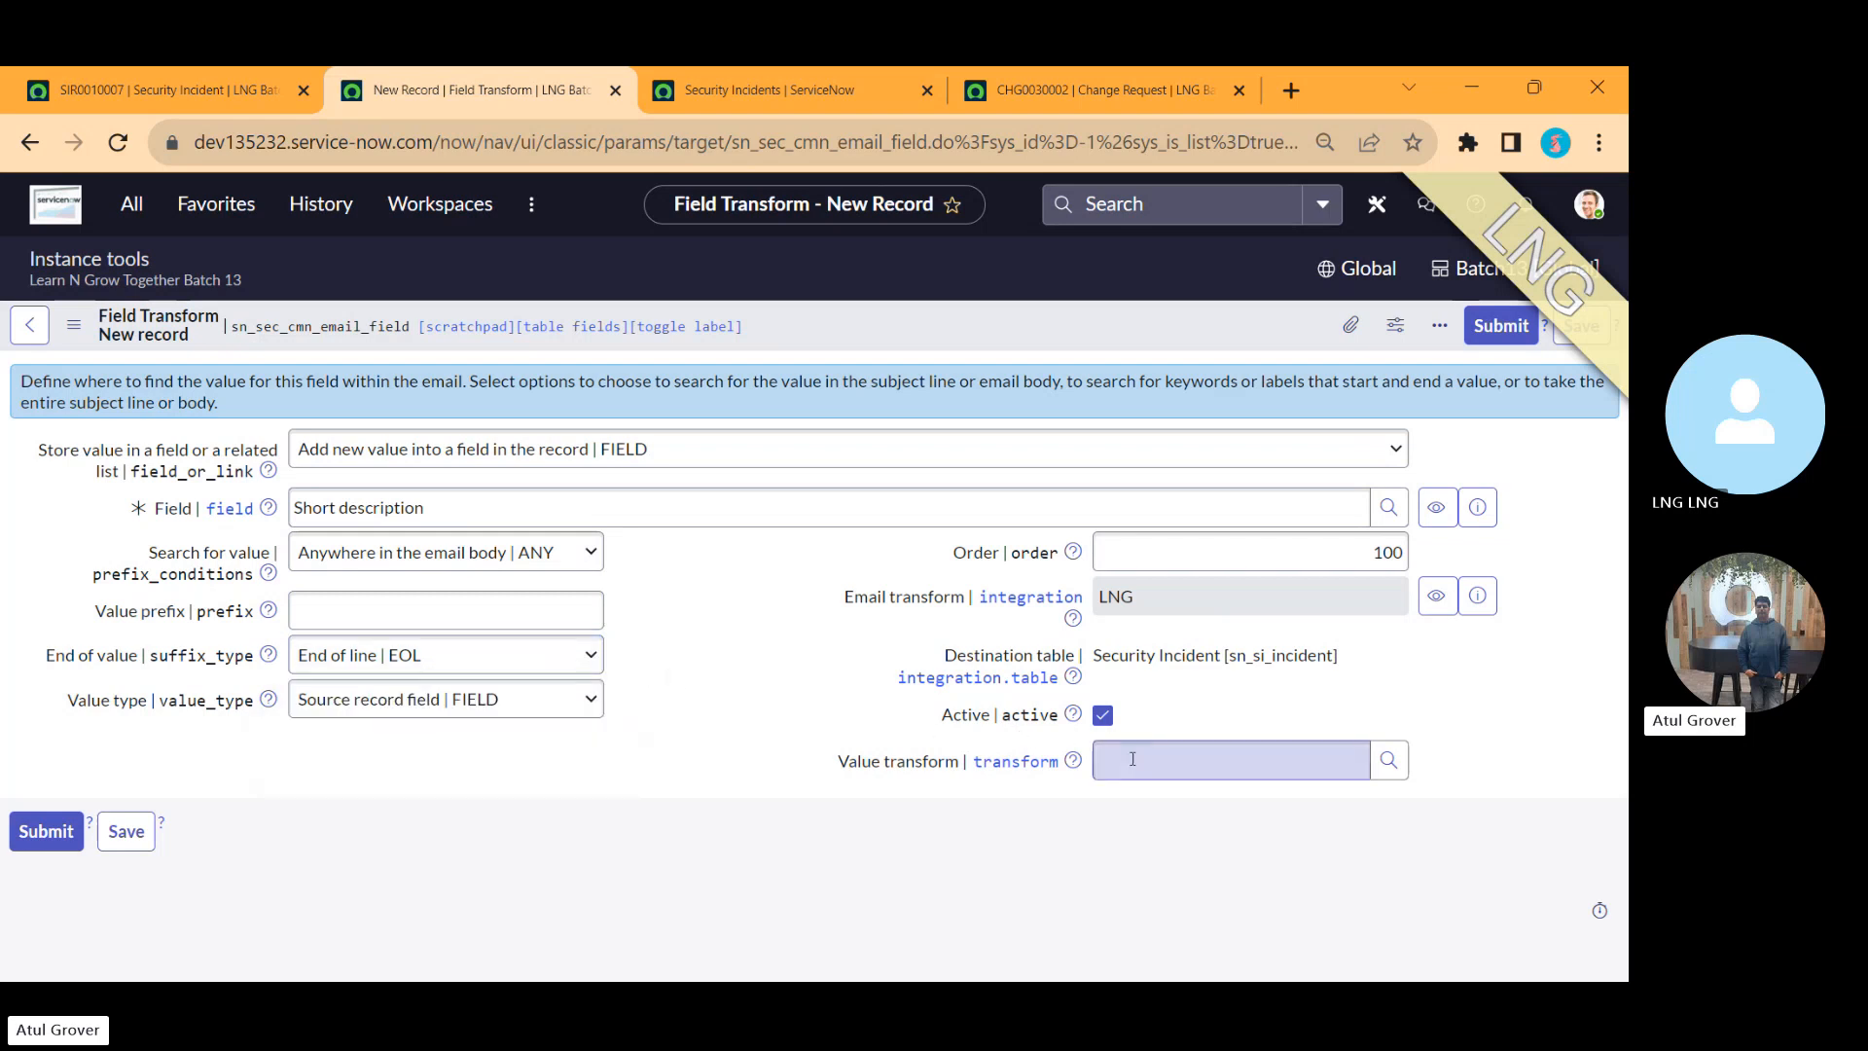
{"action": "type", "text": "**"}
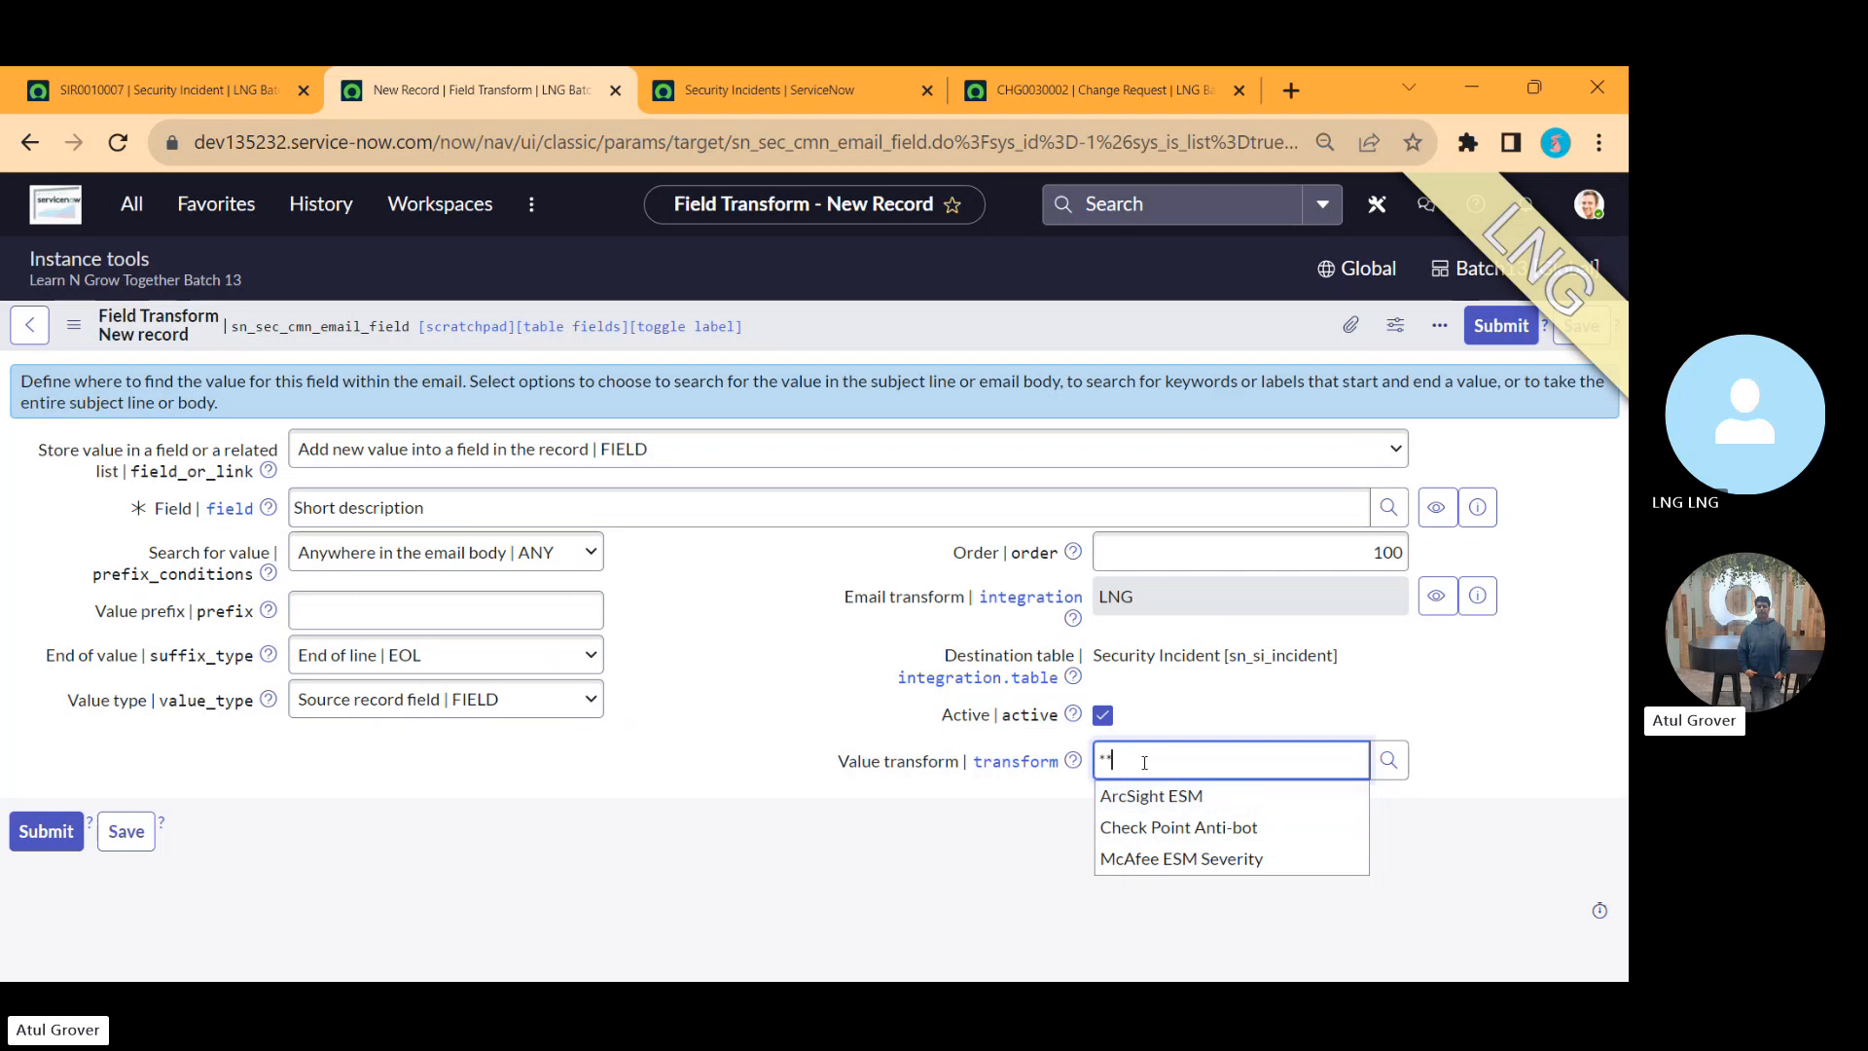
{"action": "key", "text": "BackSpace"}
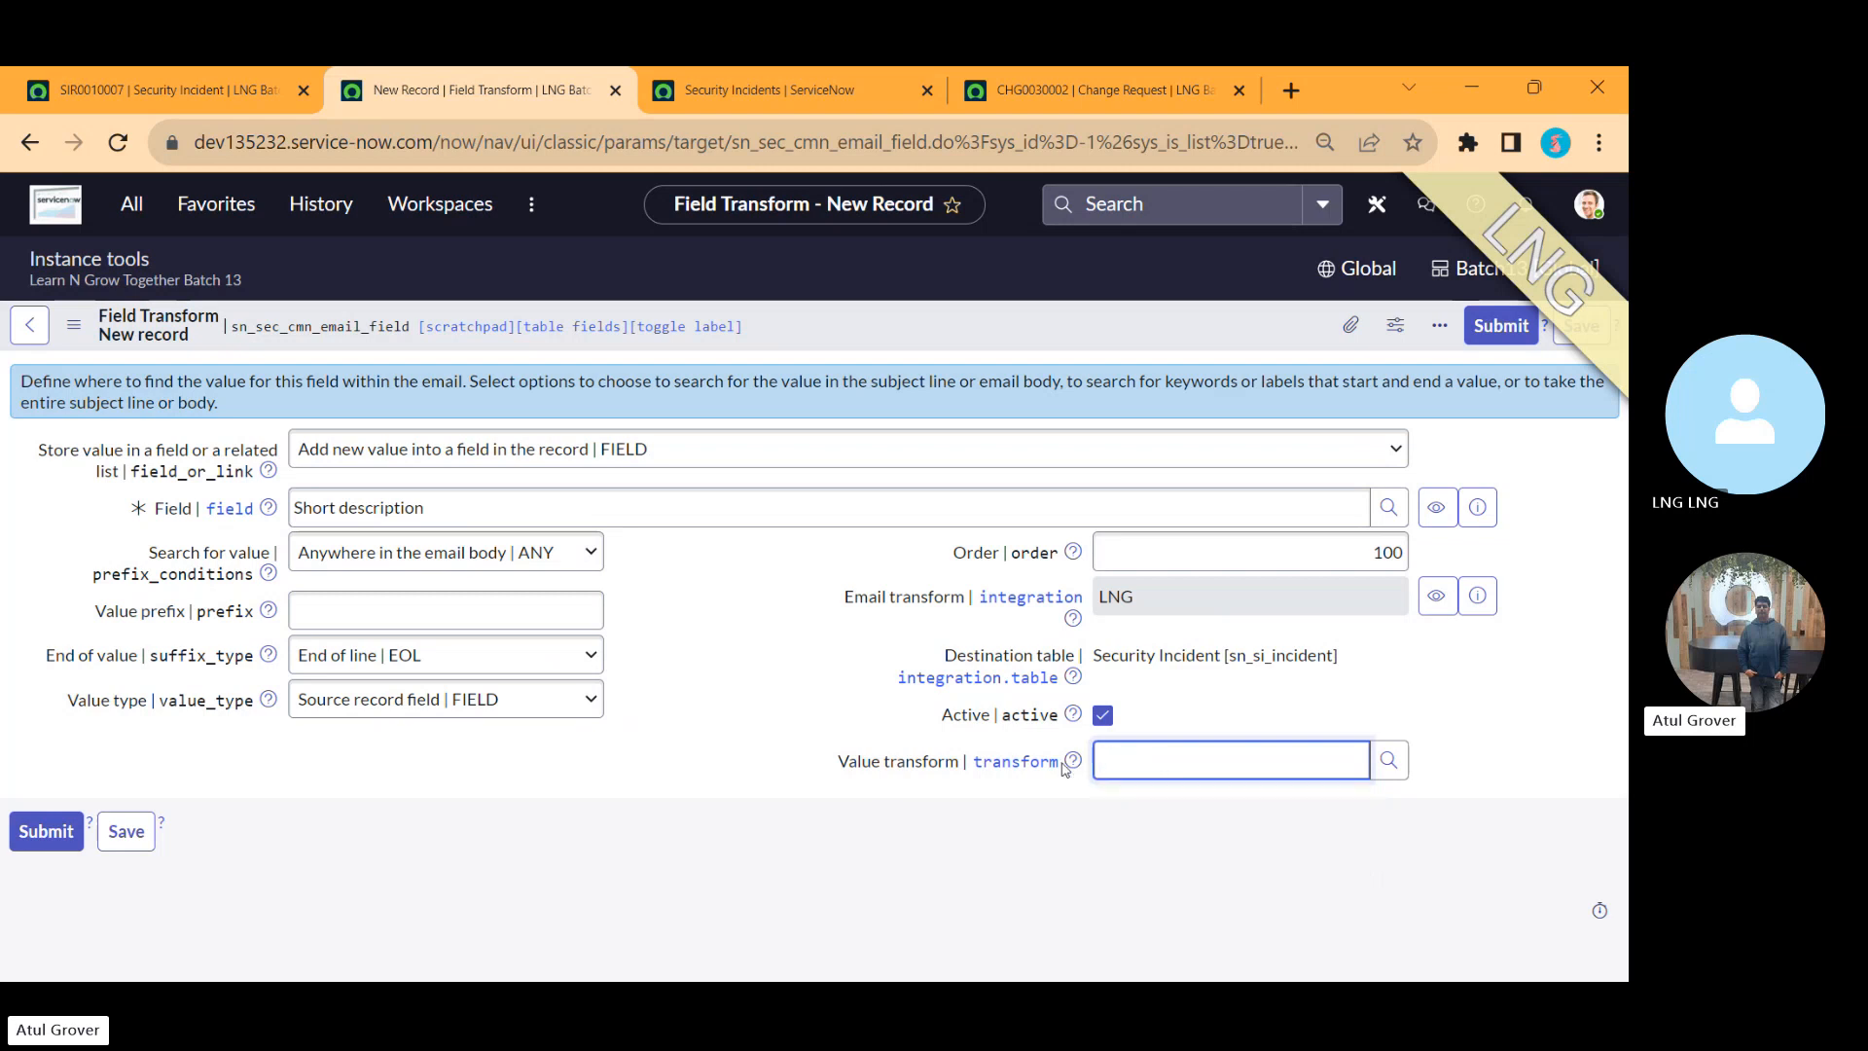
{"action": "left_click", "coordinate": [739, 725]}
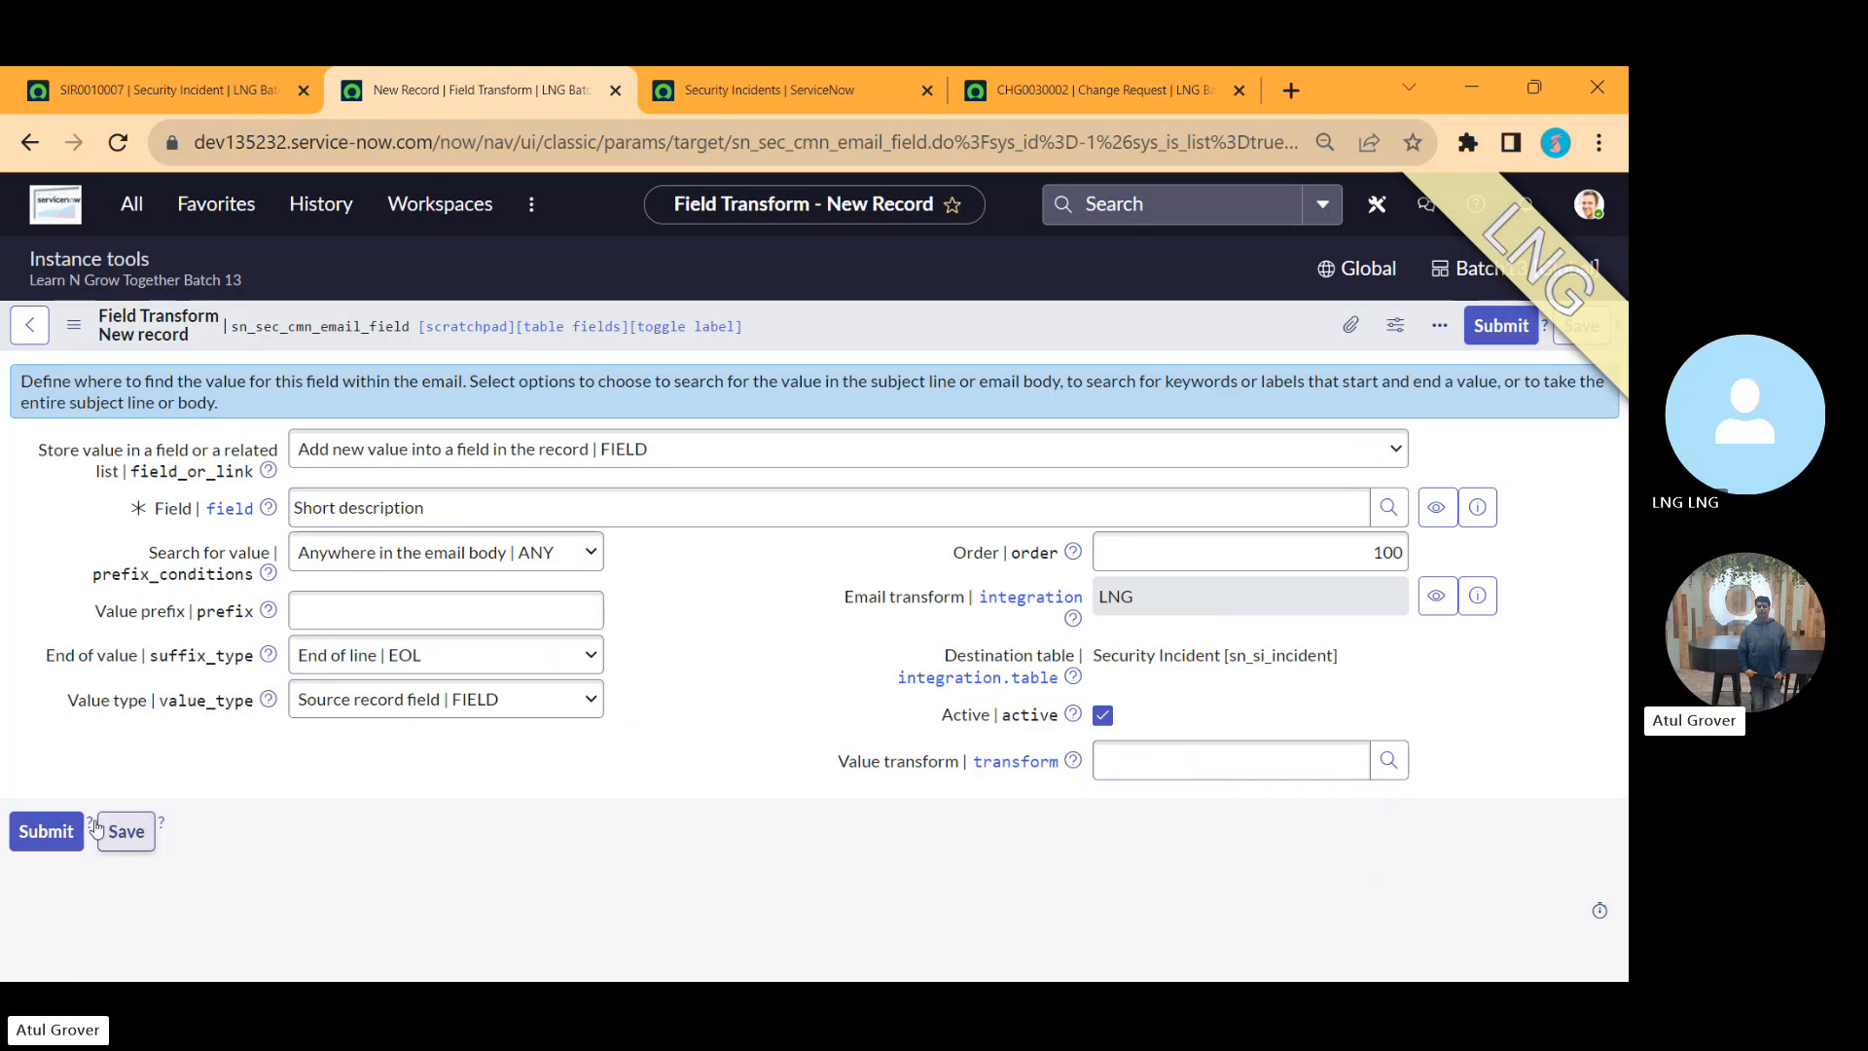
{"action": "left_click", "coordinate": [39, 842]}
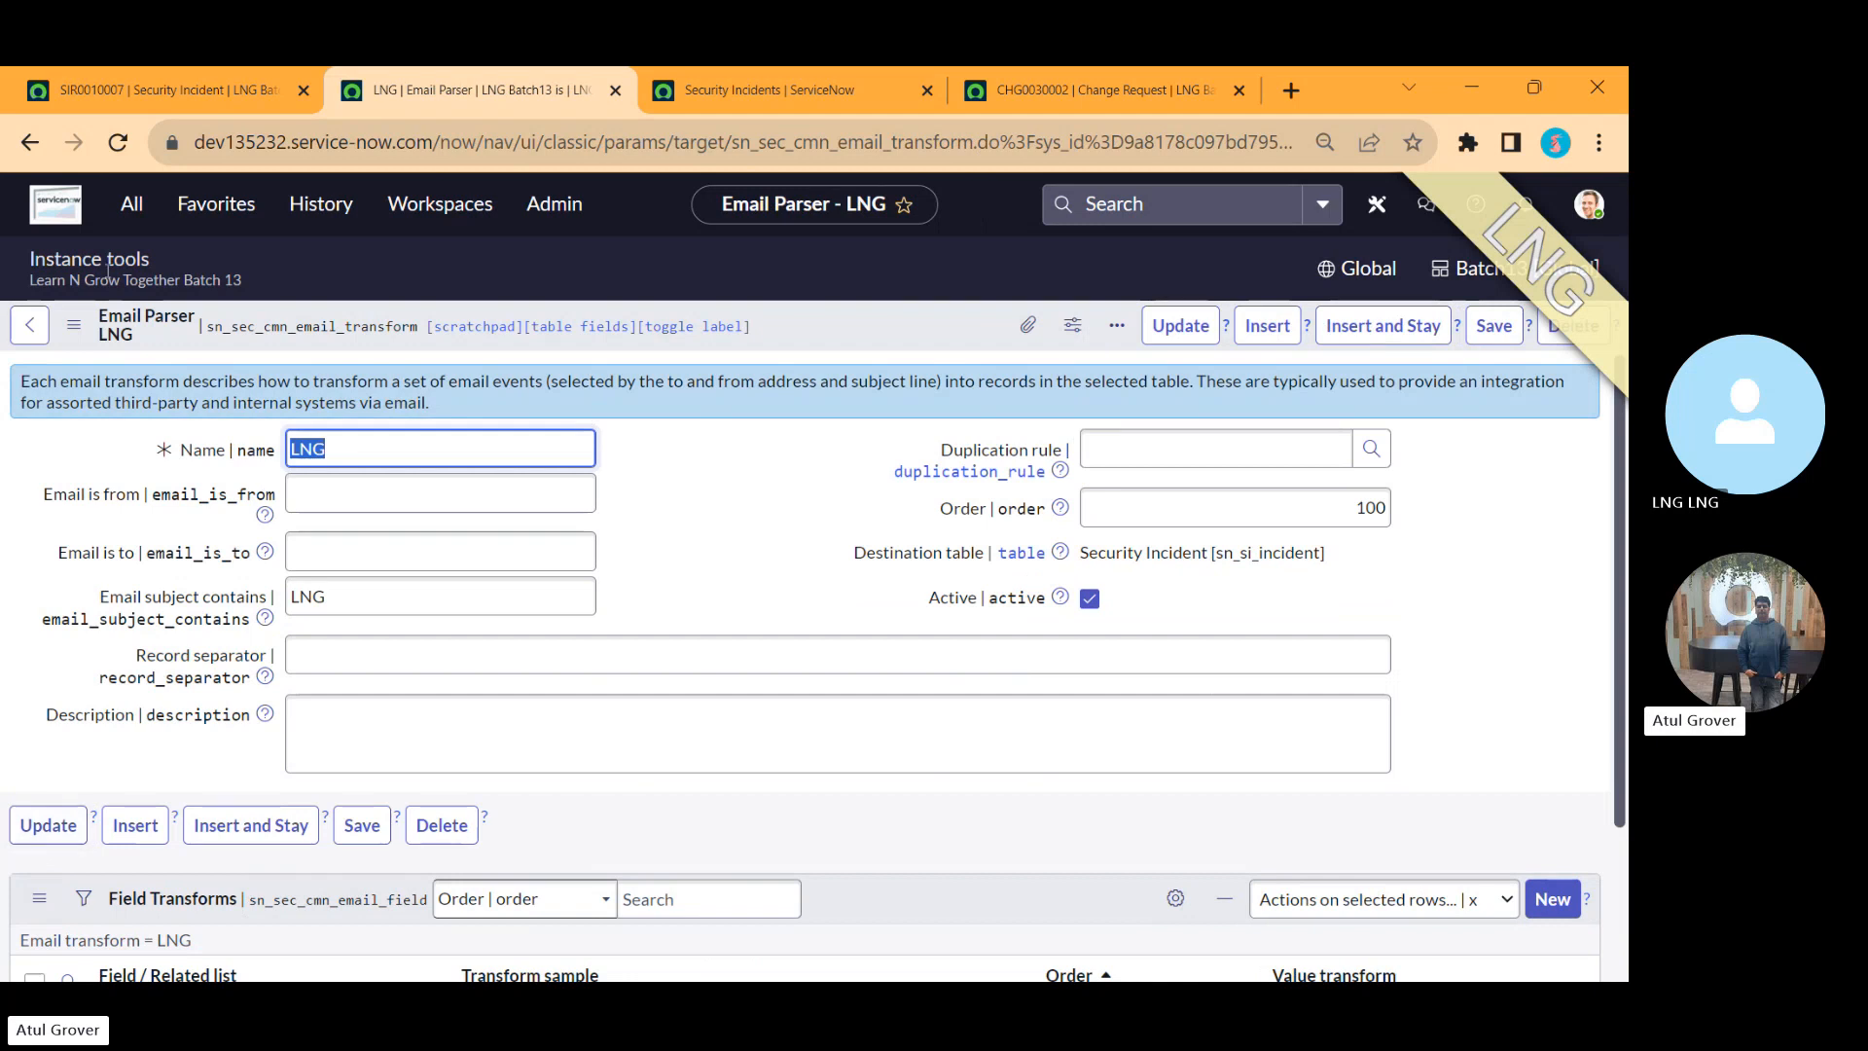
Step: Open the McAfee ESM email parser from Email Parsing and review its Field Transforms list
{"action": "left_click", "coordinate": [128, 215]}
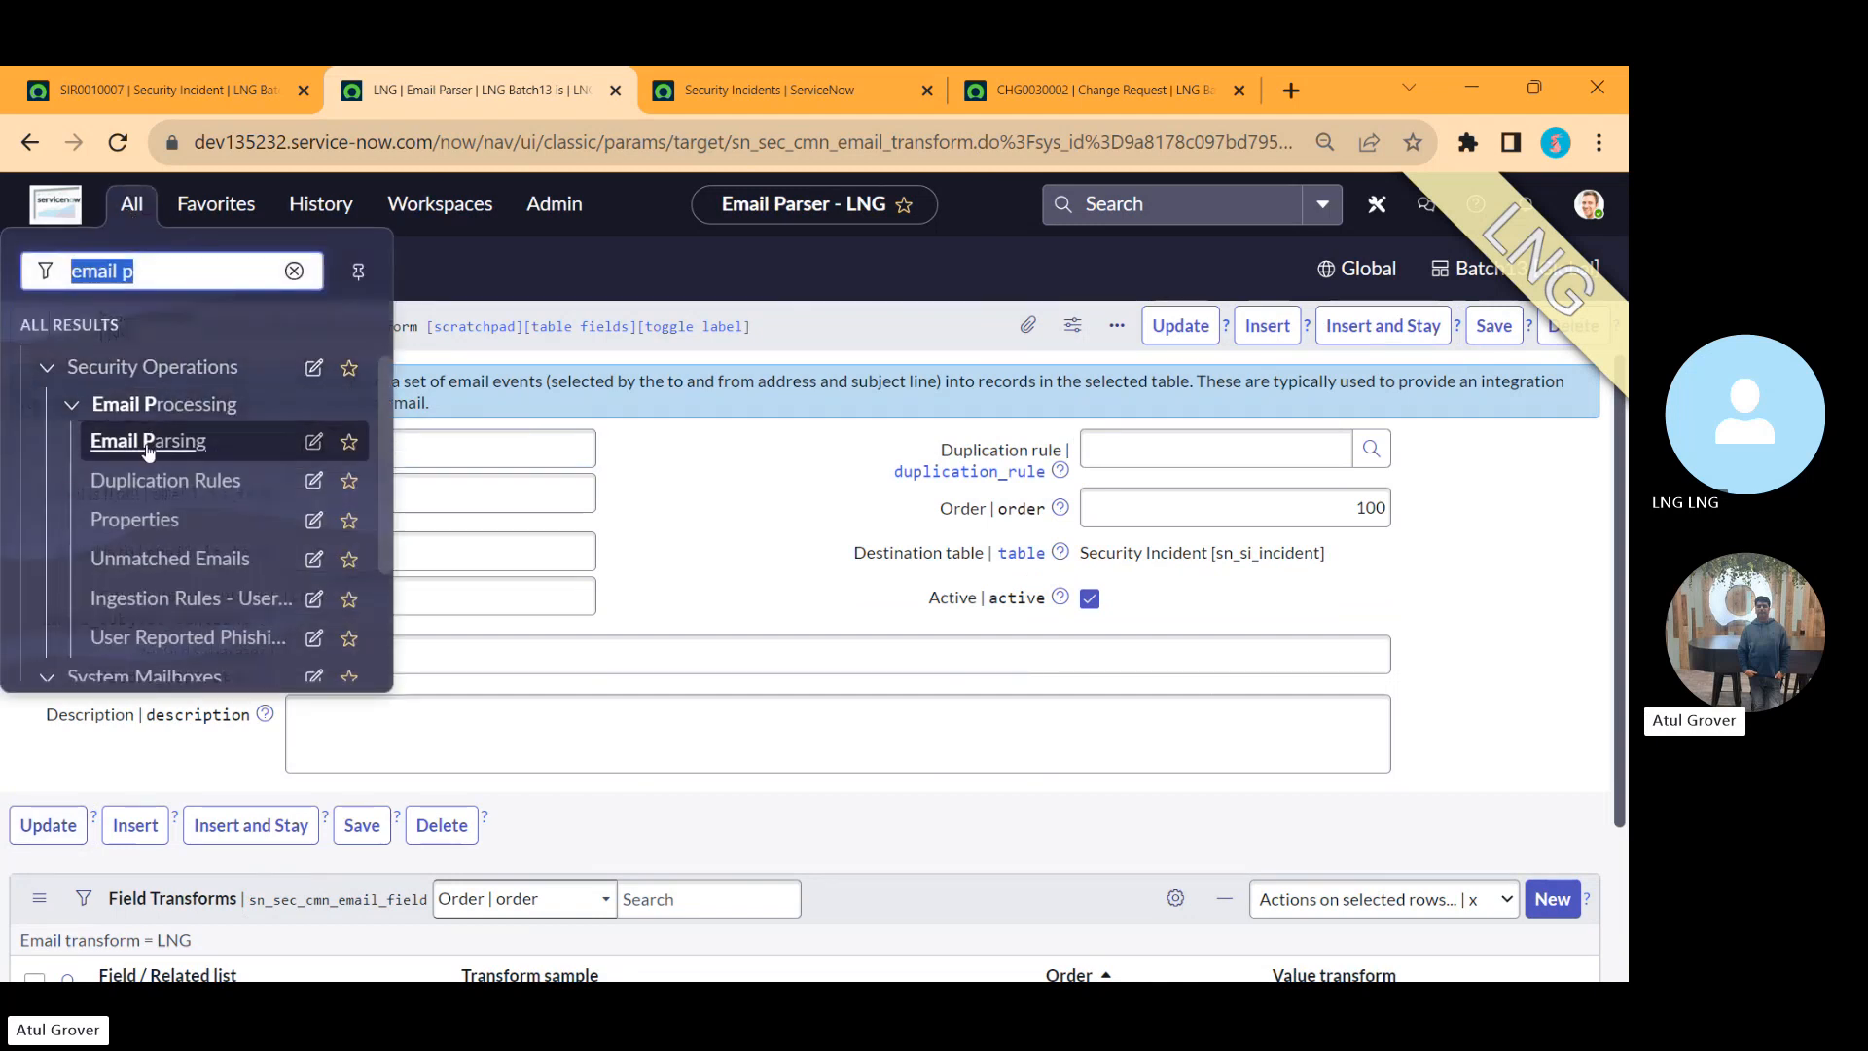
{"action": "left_click", "coordinate": [141, 446]}
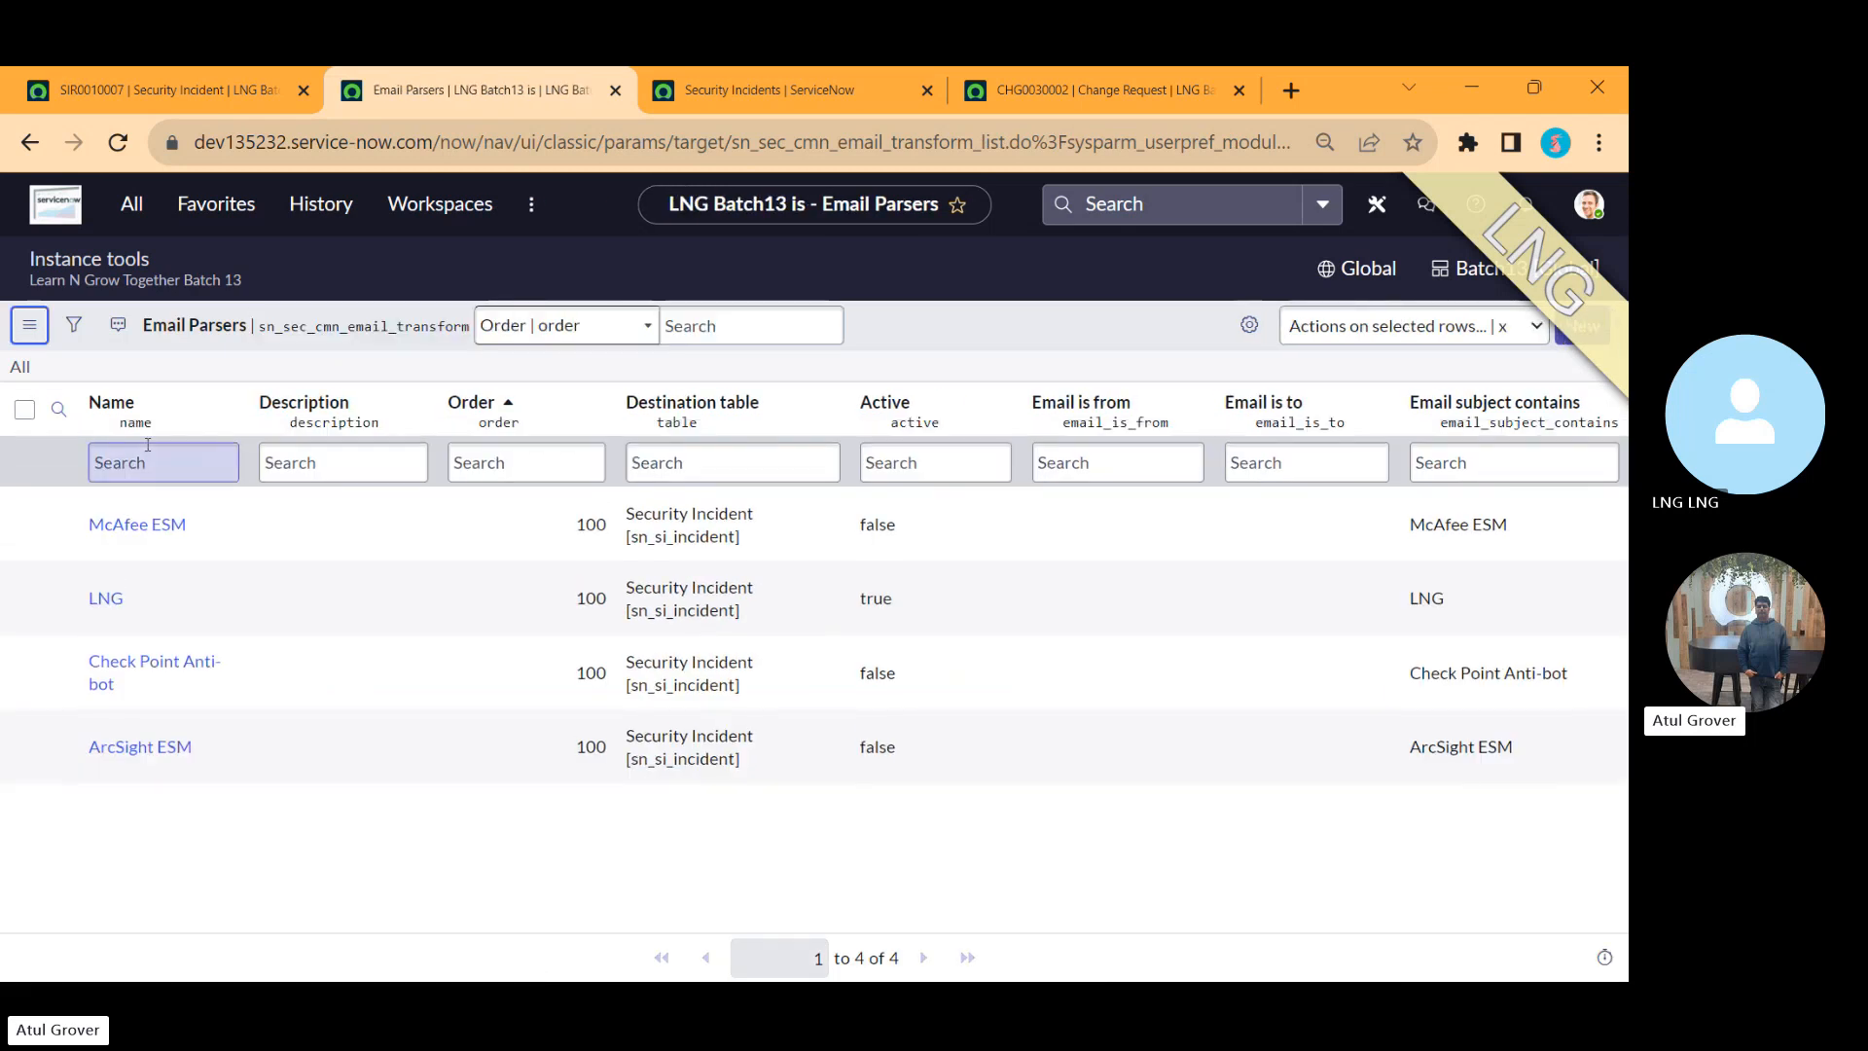
{"action": "left_click", "coordinate": [137, 528]}
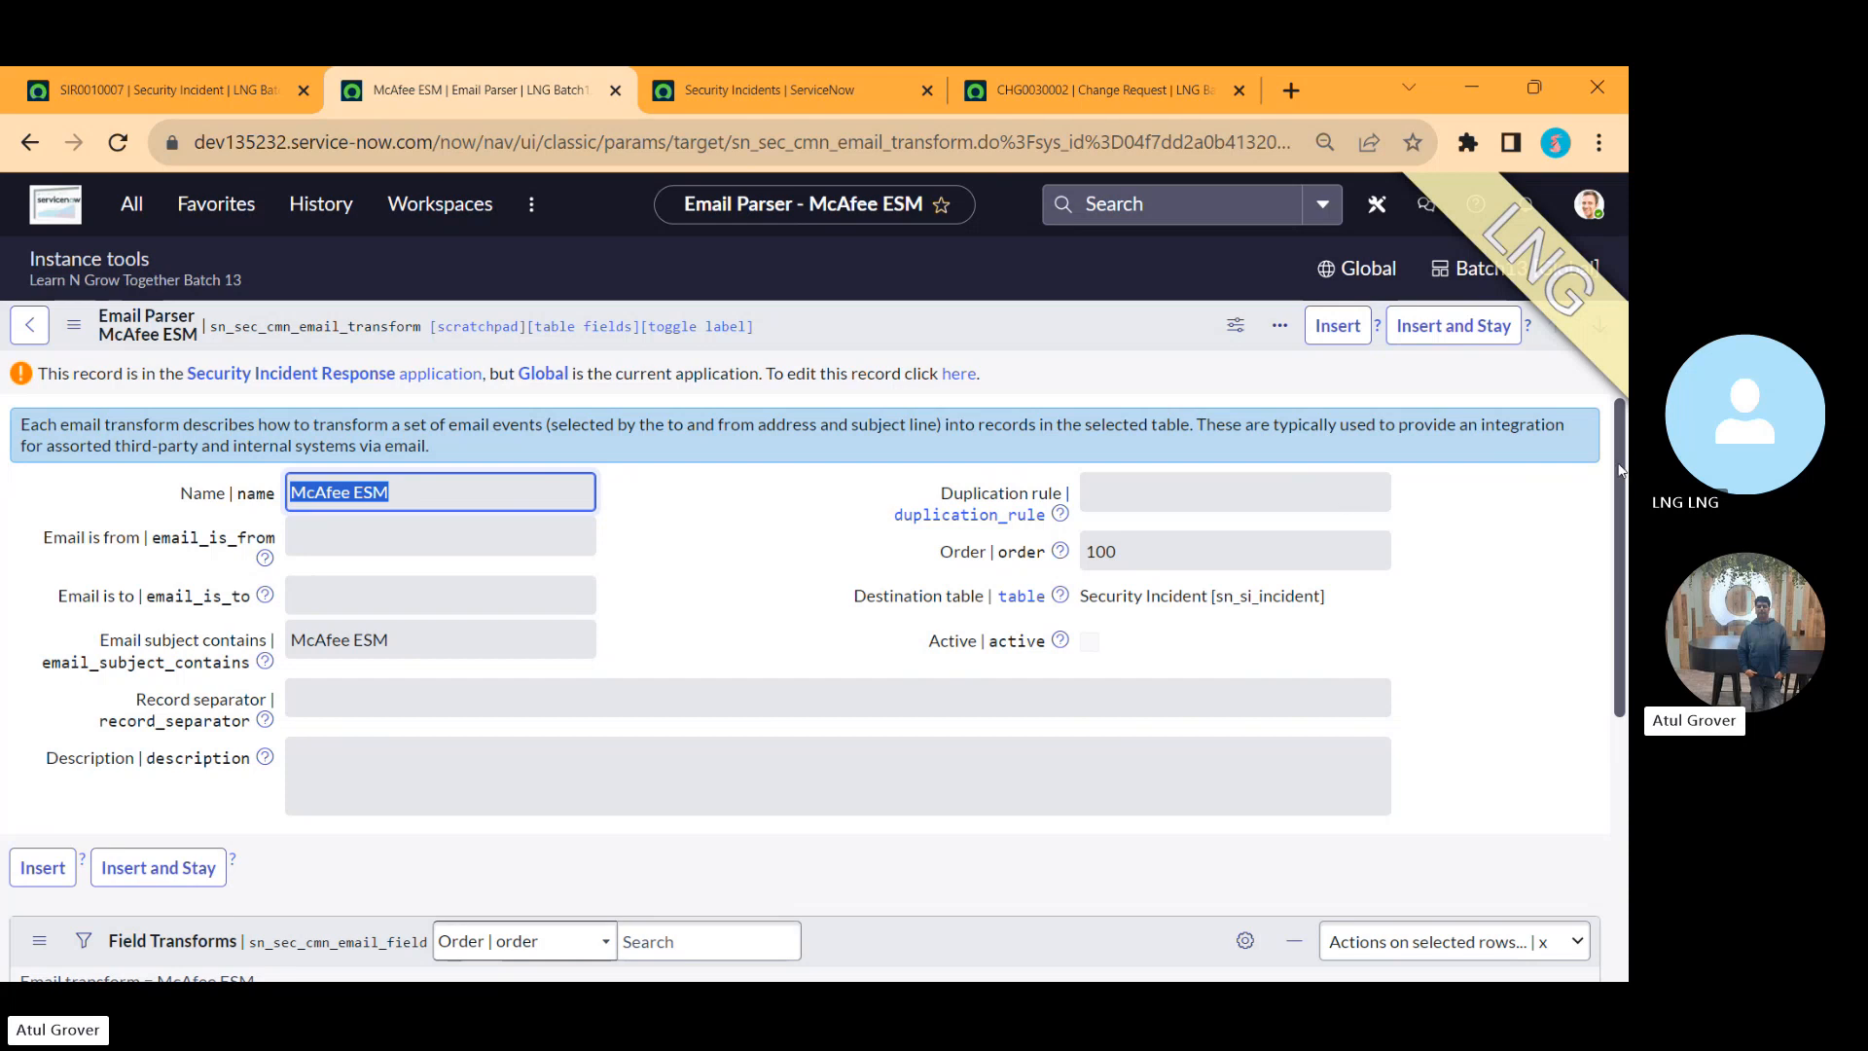
{"action": "scroll", "coordinate": [1614, 497], "scroll_direction": "down", "scroll_amount": 1}
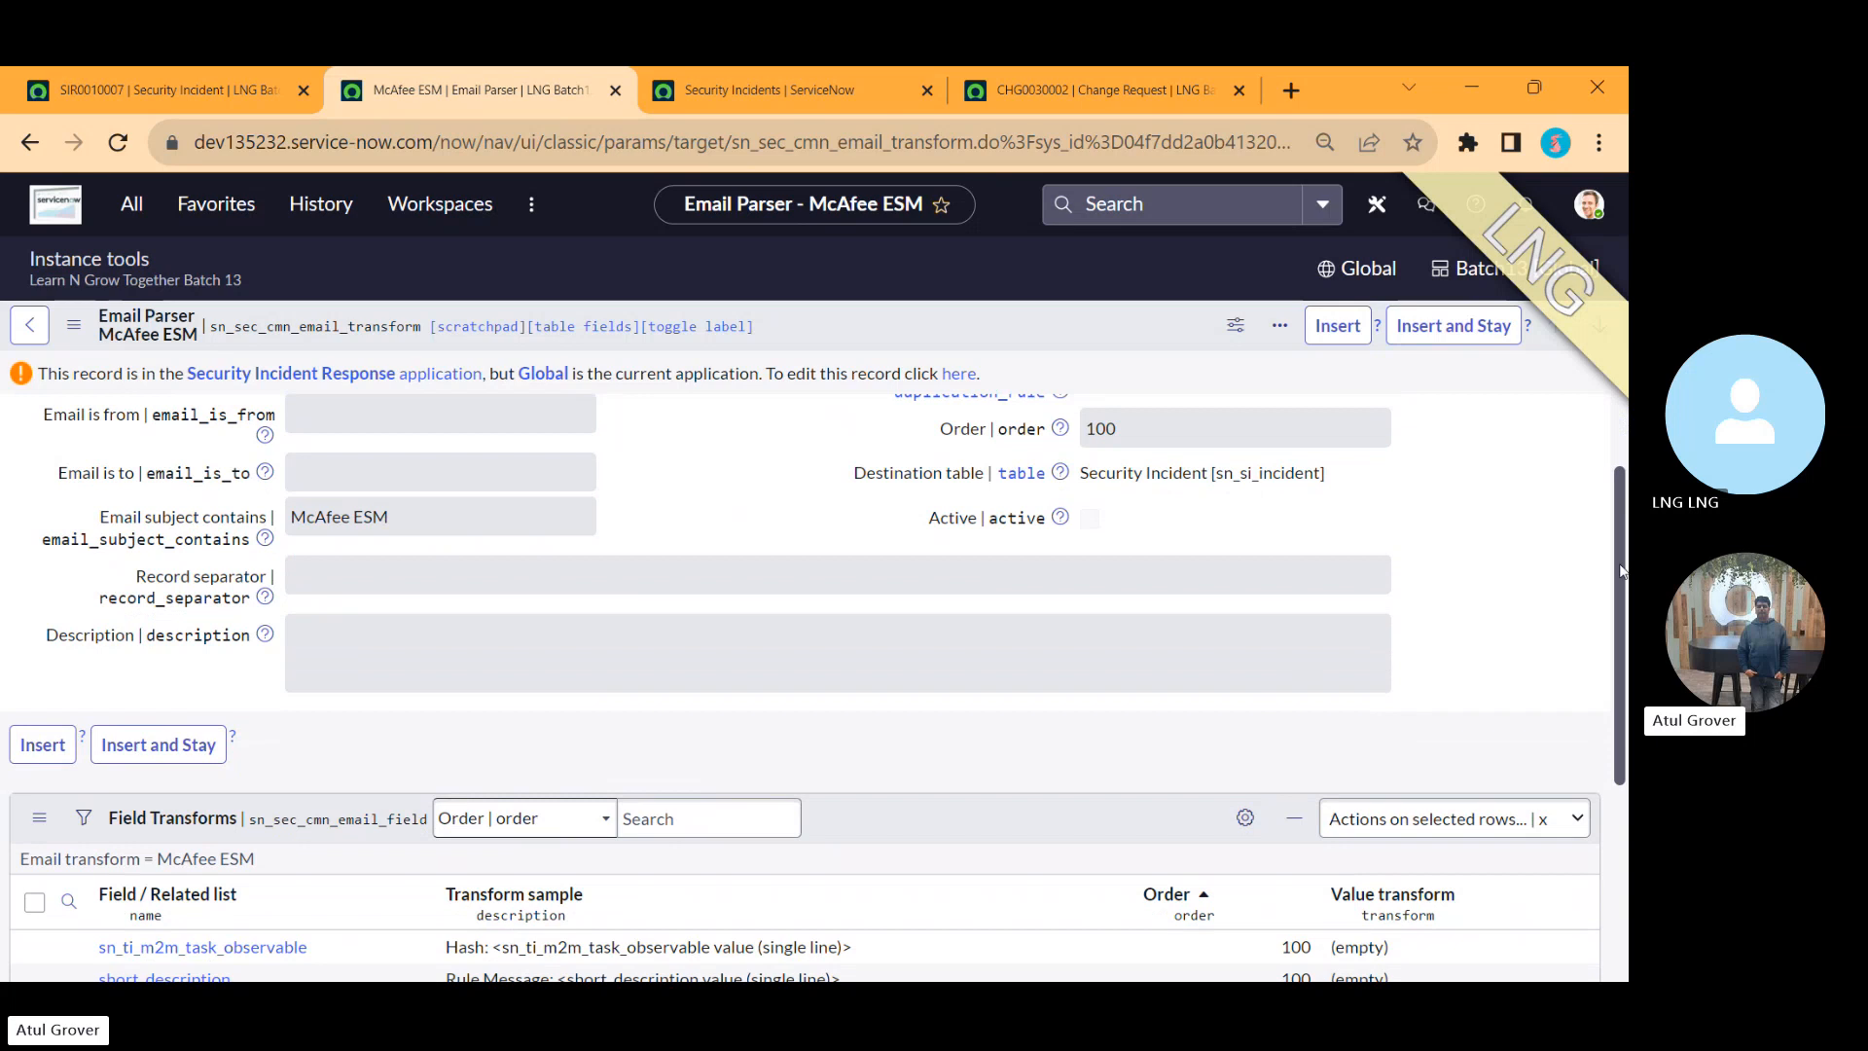
{"action": "left_click_drag", "start_coordinate": [1622, 572], "coordinate": [1622, 765]}
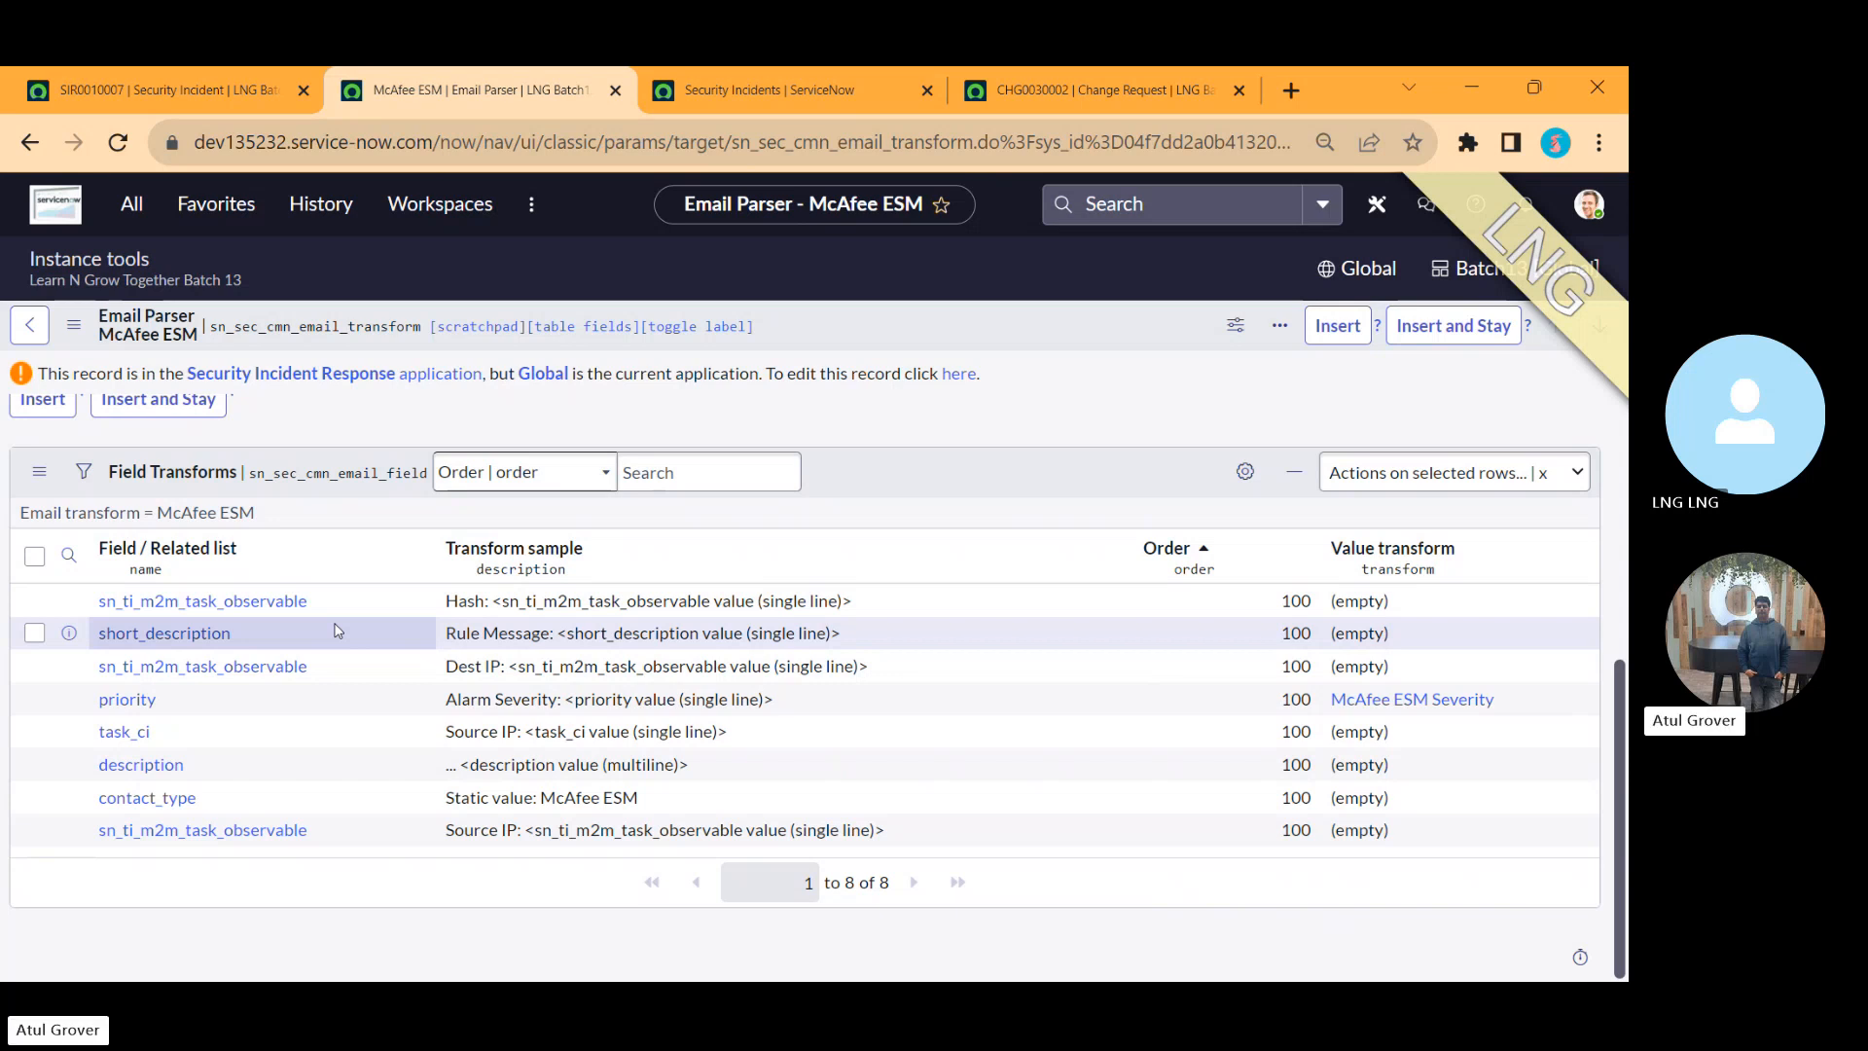
Step: Add the line 'ALerts Rules' under 'Automatic' in the Notepad note
{"action": "key", "text": "alt+Tab"}
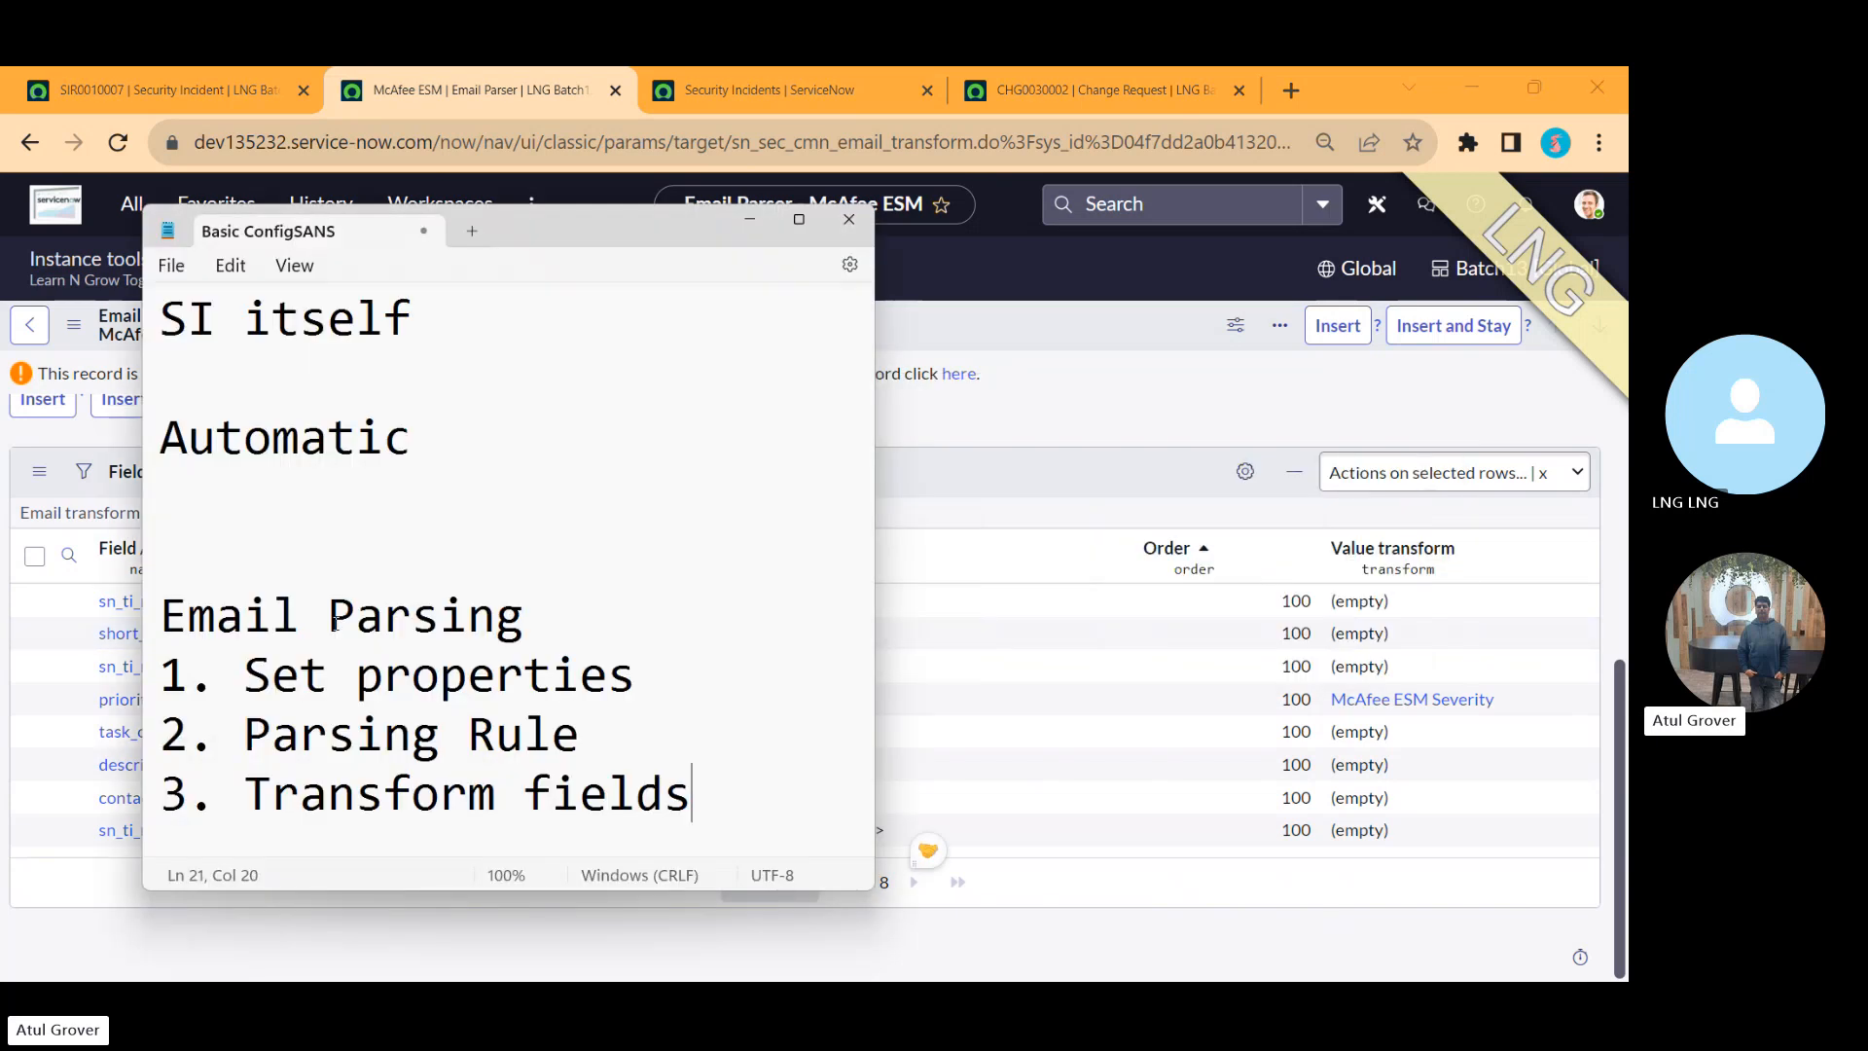
{"action": "left_click", "coordinate": [174, 501]}
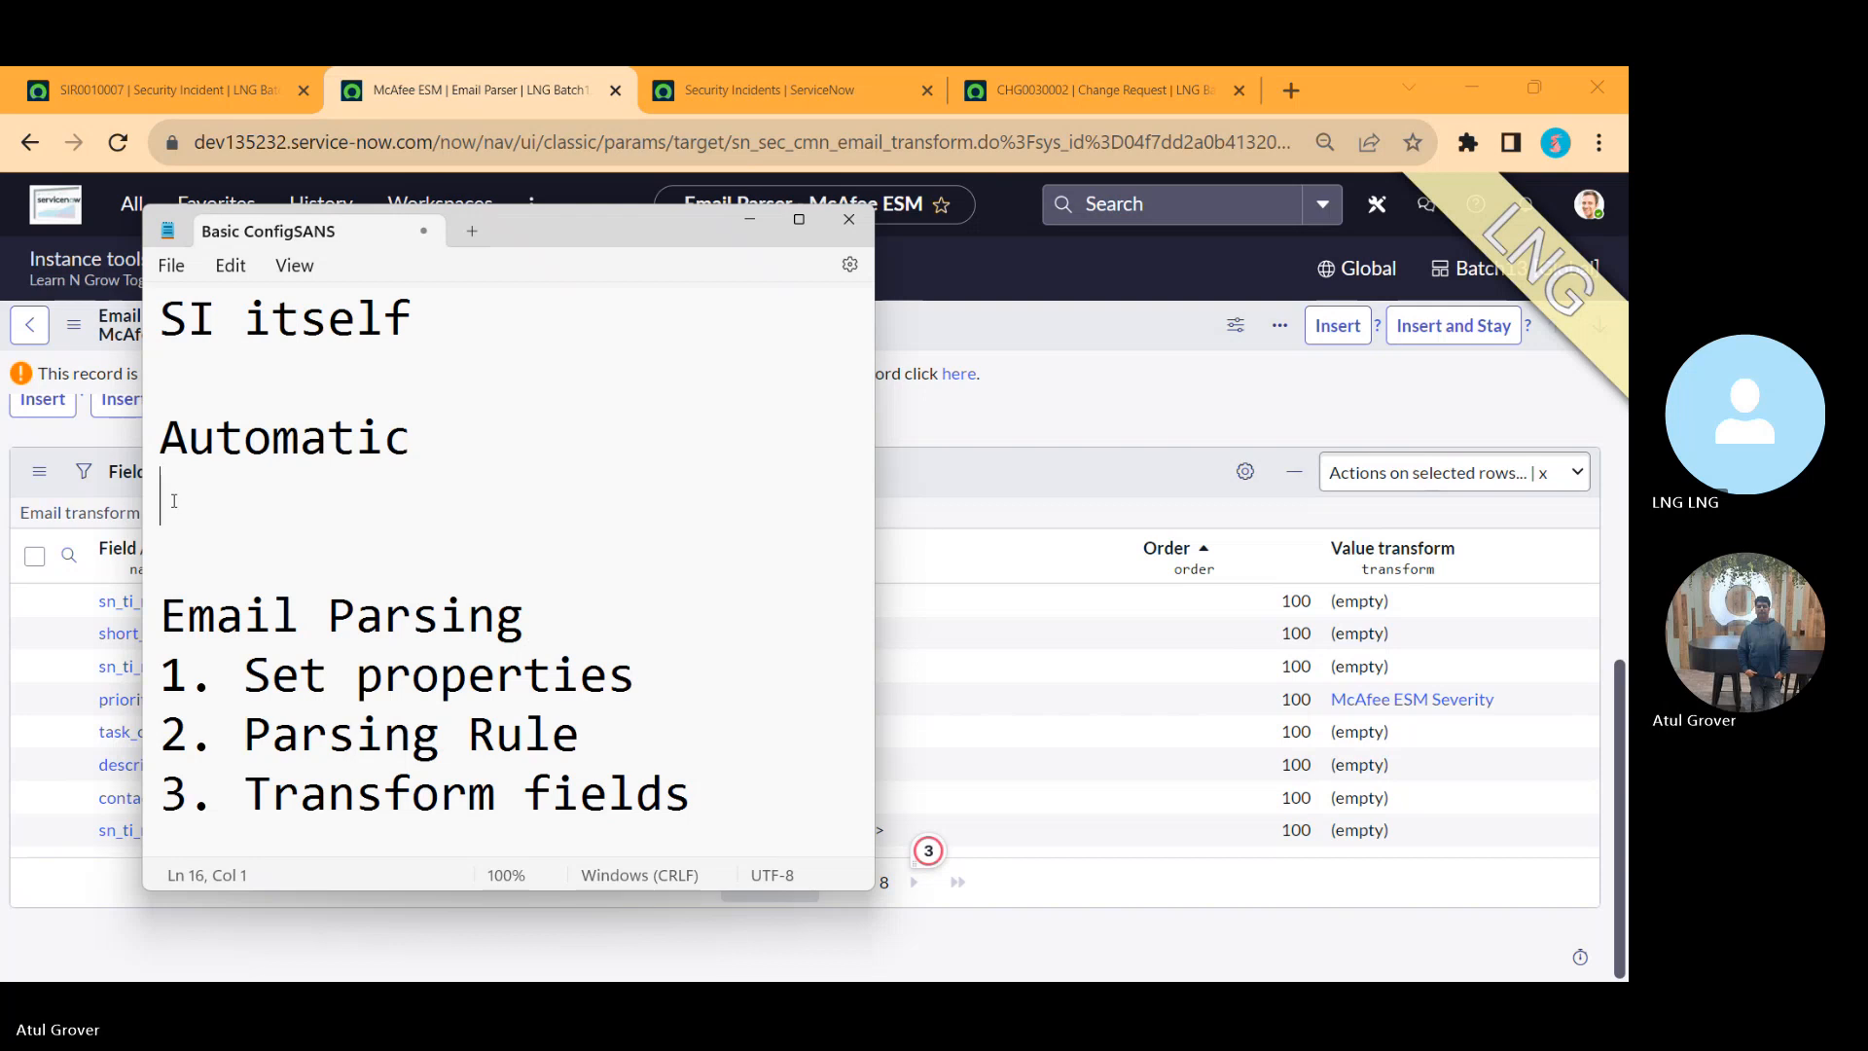
{"action": "type", "text": "ALerts"}
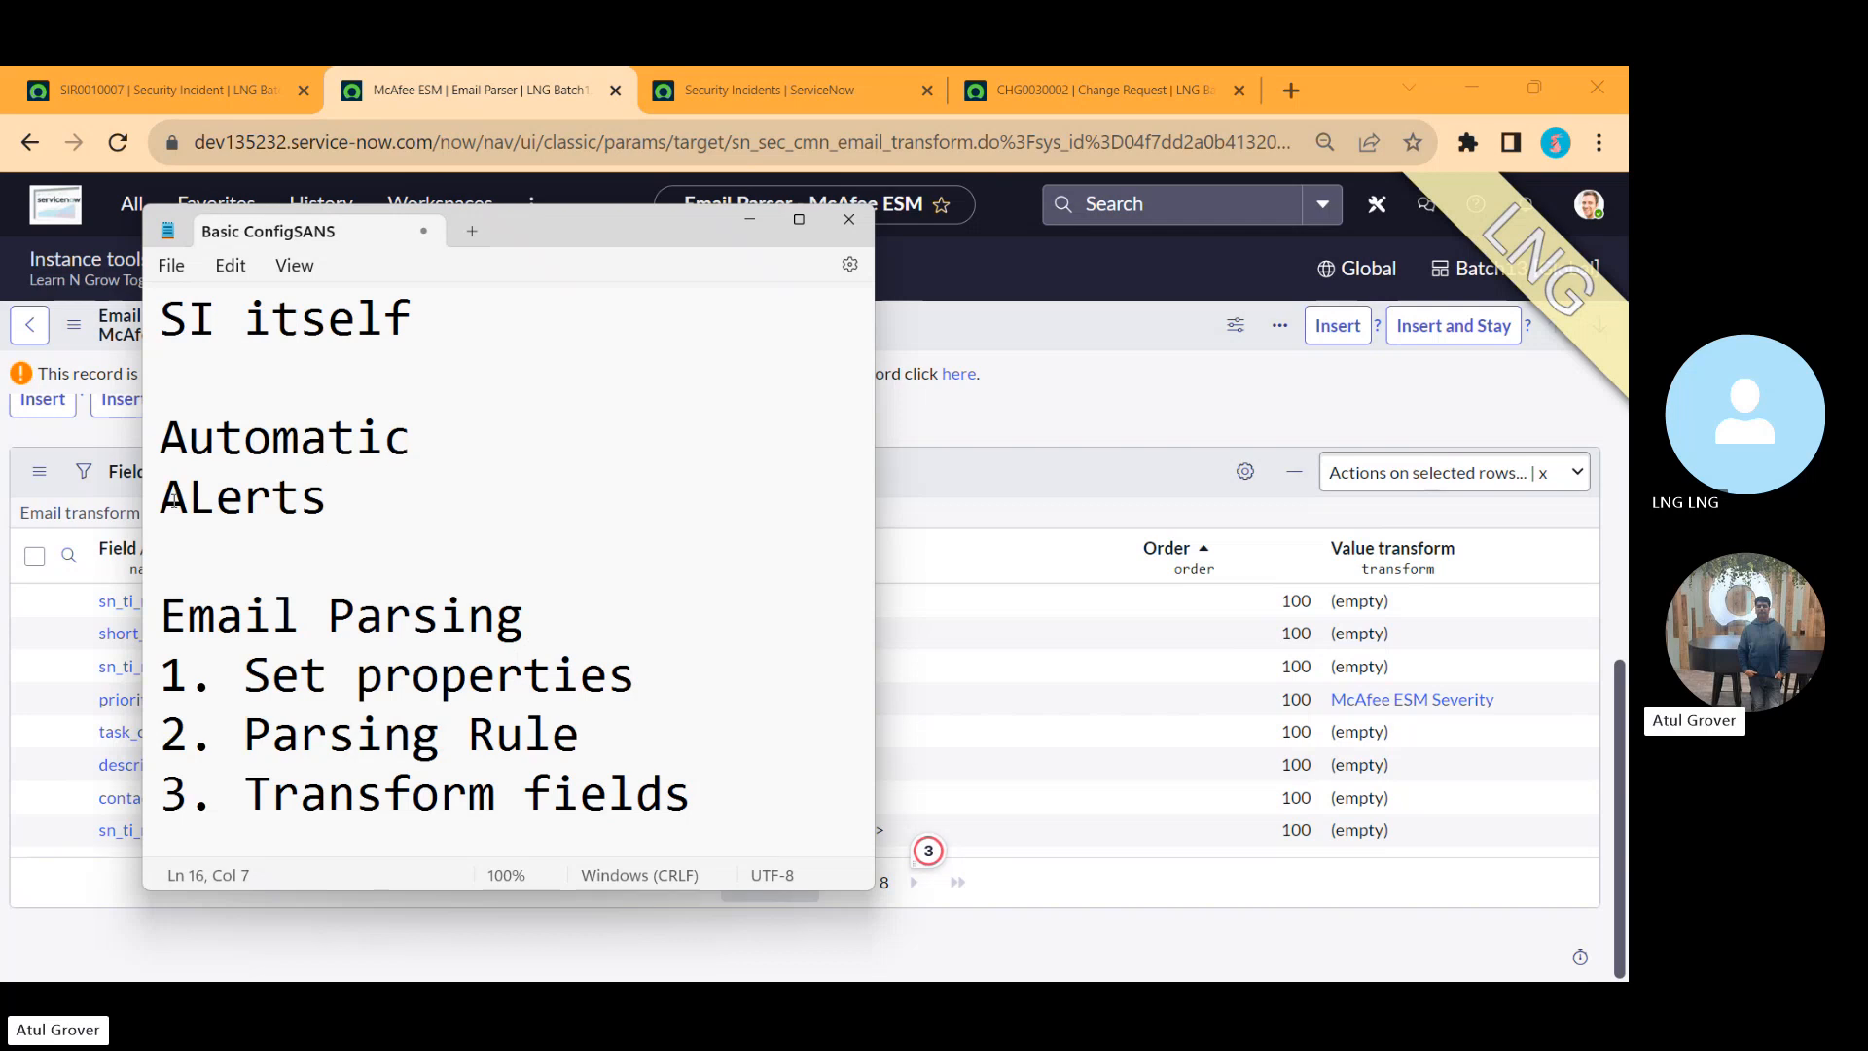
{"action": "type", "text": " Rukes"}
{"action": "key", "text": "BackSpace"}
{"action": "key", "text": "BackSpace"}
{"action": "key", "text": "BackSpace"}
{"action": "type", "text": "les"}
{"action": "key", "text": "Return"}
Step: Add the lines 'Events Mgt.' and '3rd party tool' below 'ALerts Rules' in the note
{"action": "type", "text": "Events"}
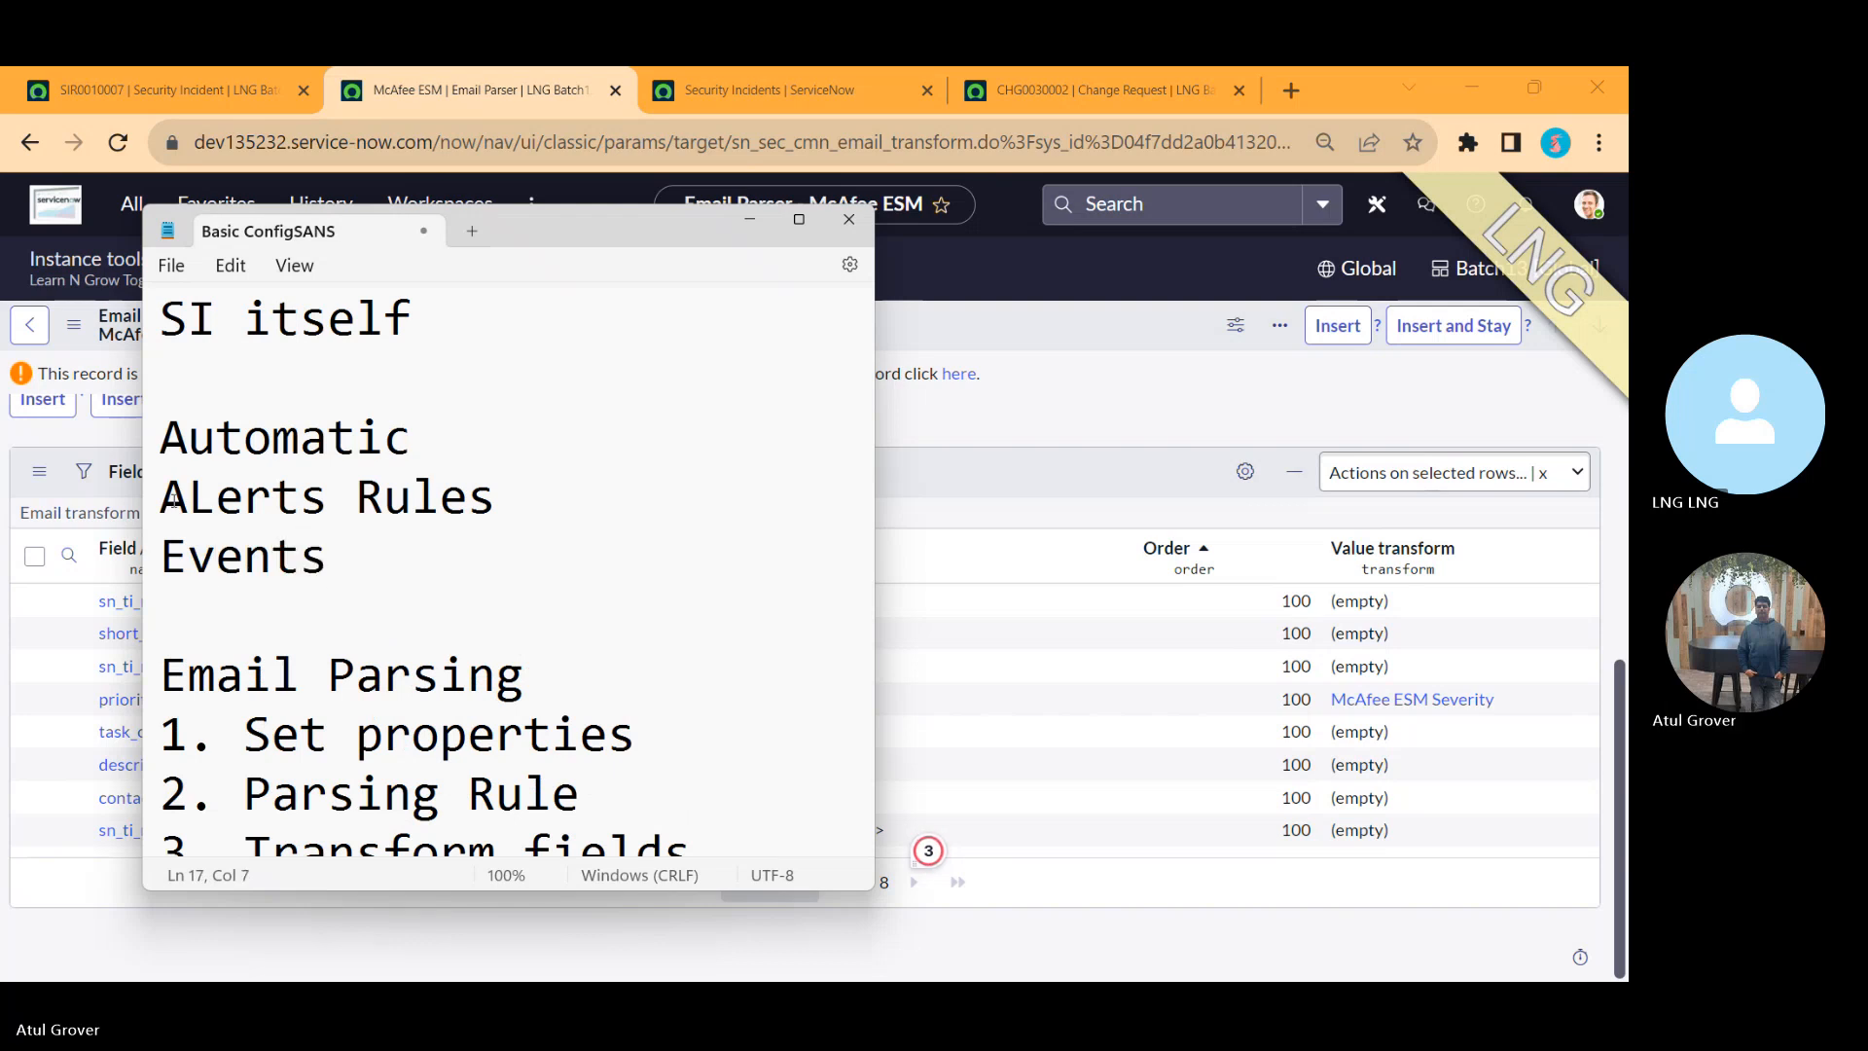
{"action": "type", "text": " Mana"}
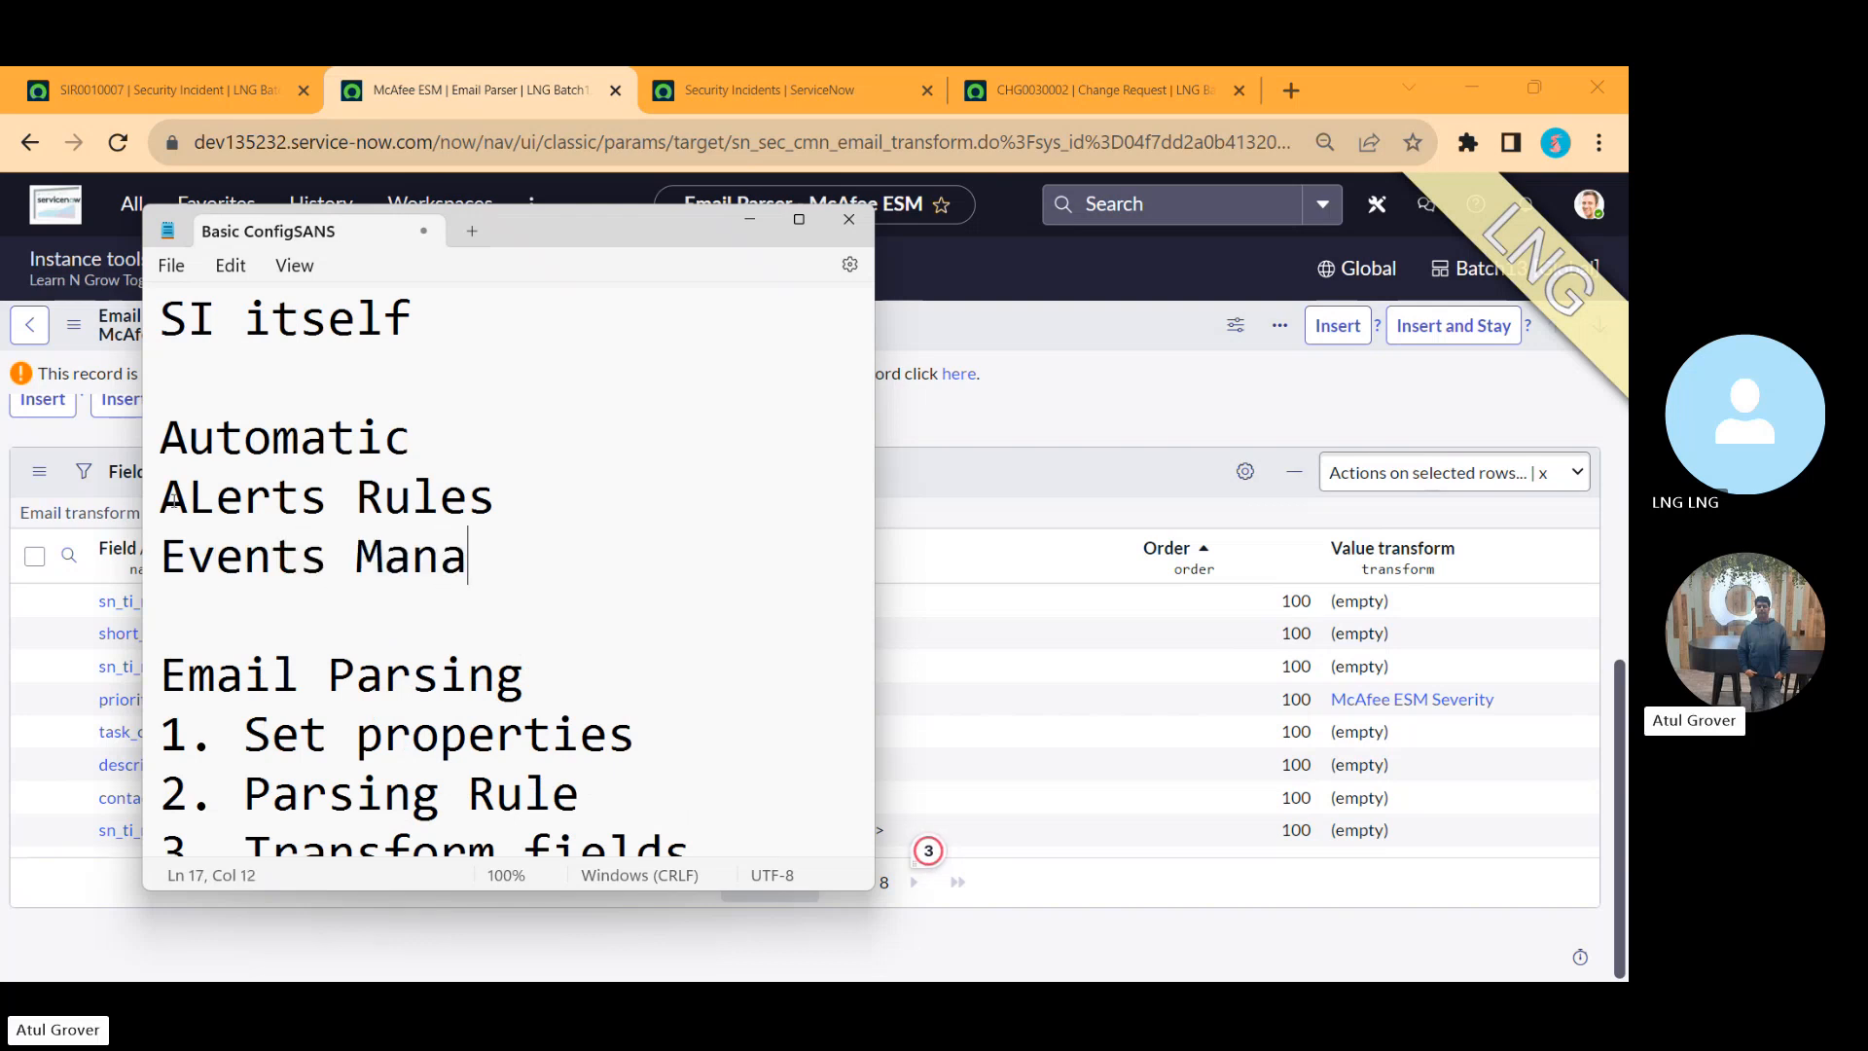
{"action": "key", "text": "BackSpace"}
{"action": "key", "text": "BackSpace"}
{"action": "key", "text": "BackSpace"}
{"action": "type", "text": "gt."}
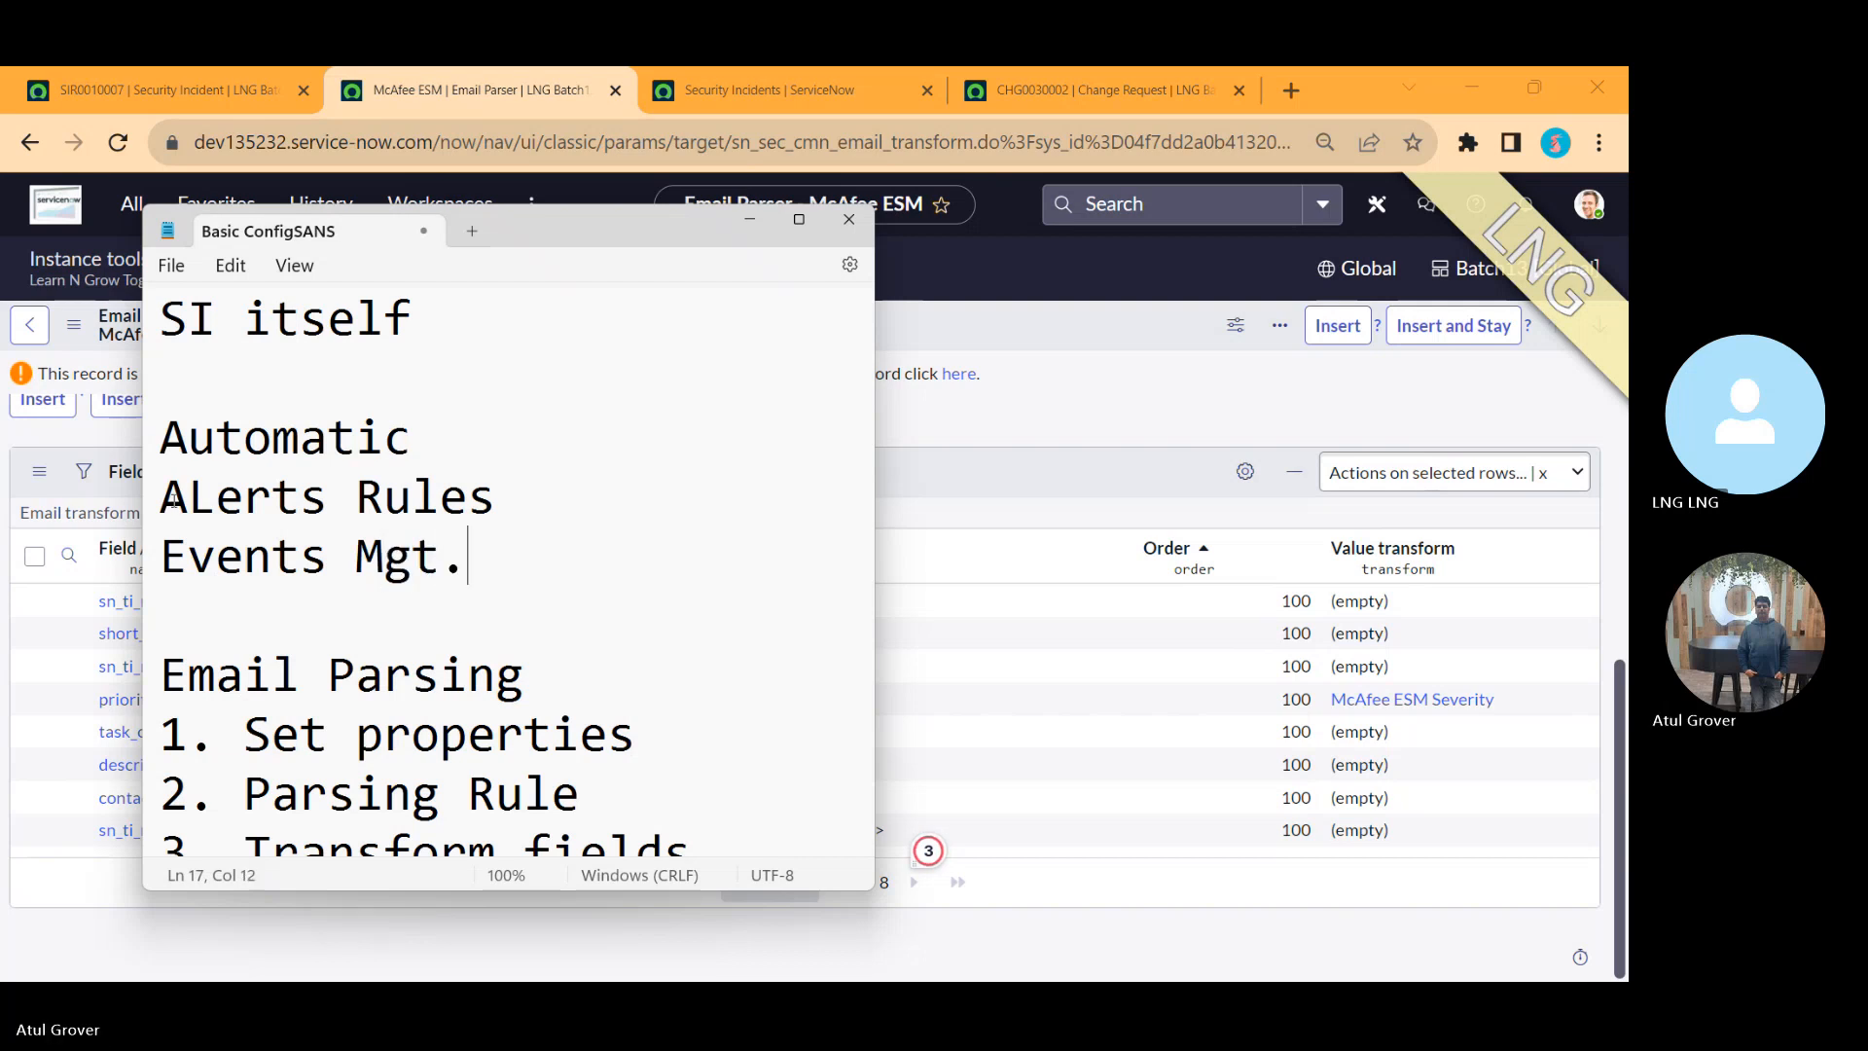
{"action": "key", "text": "Return"}
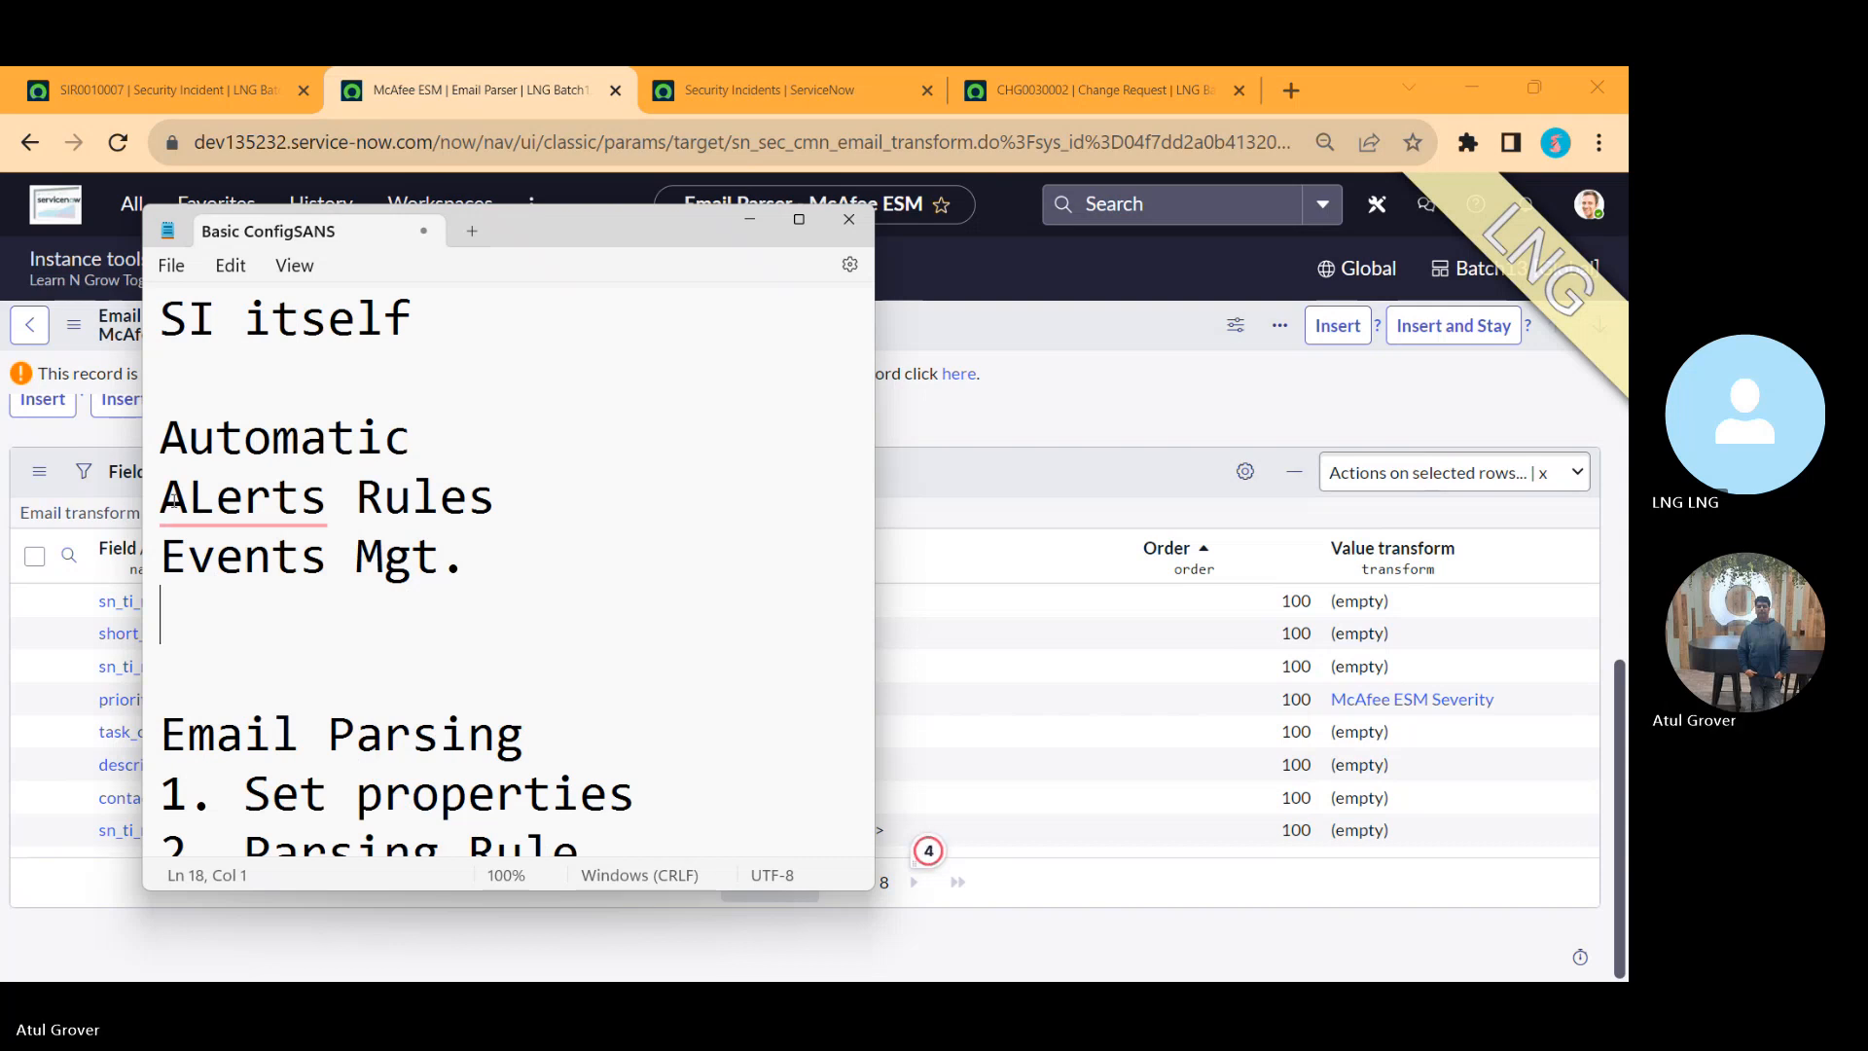
{"action": "type", "text": "3rd party tol"}
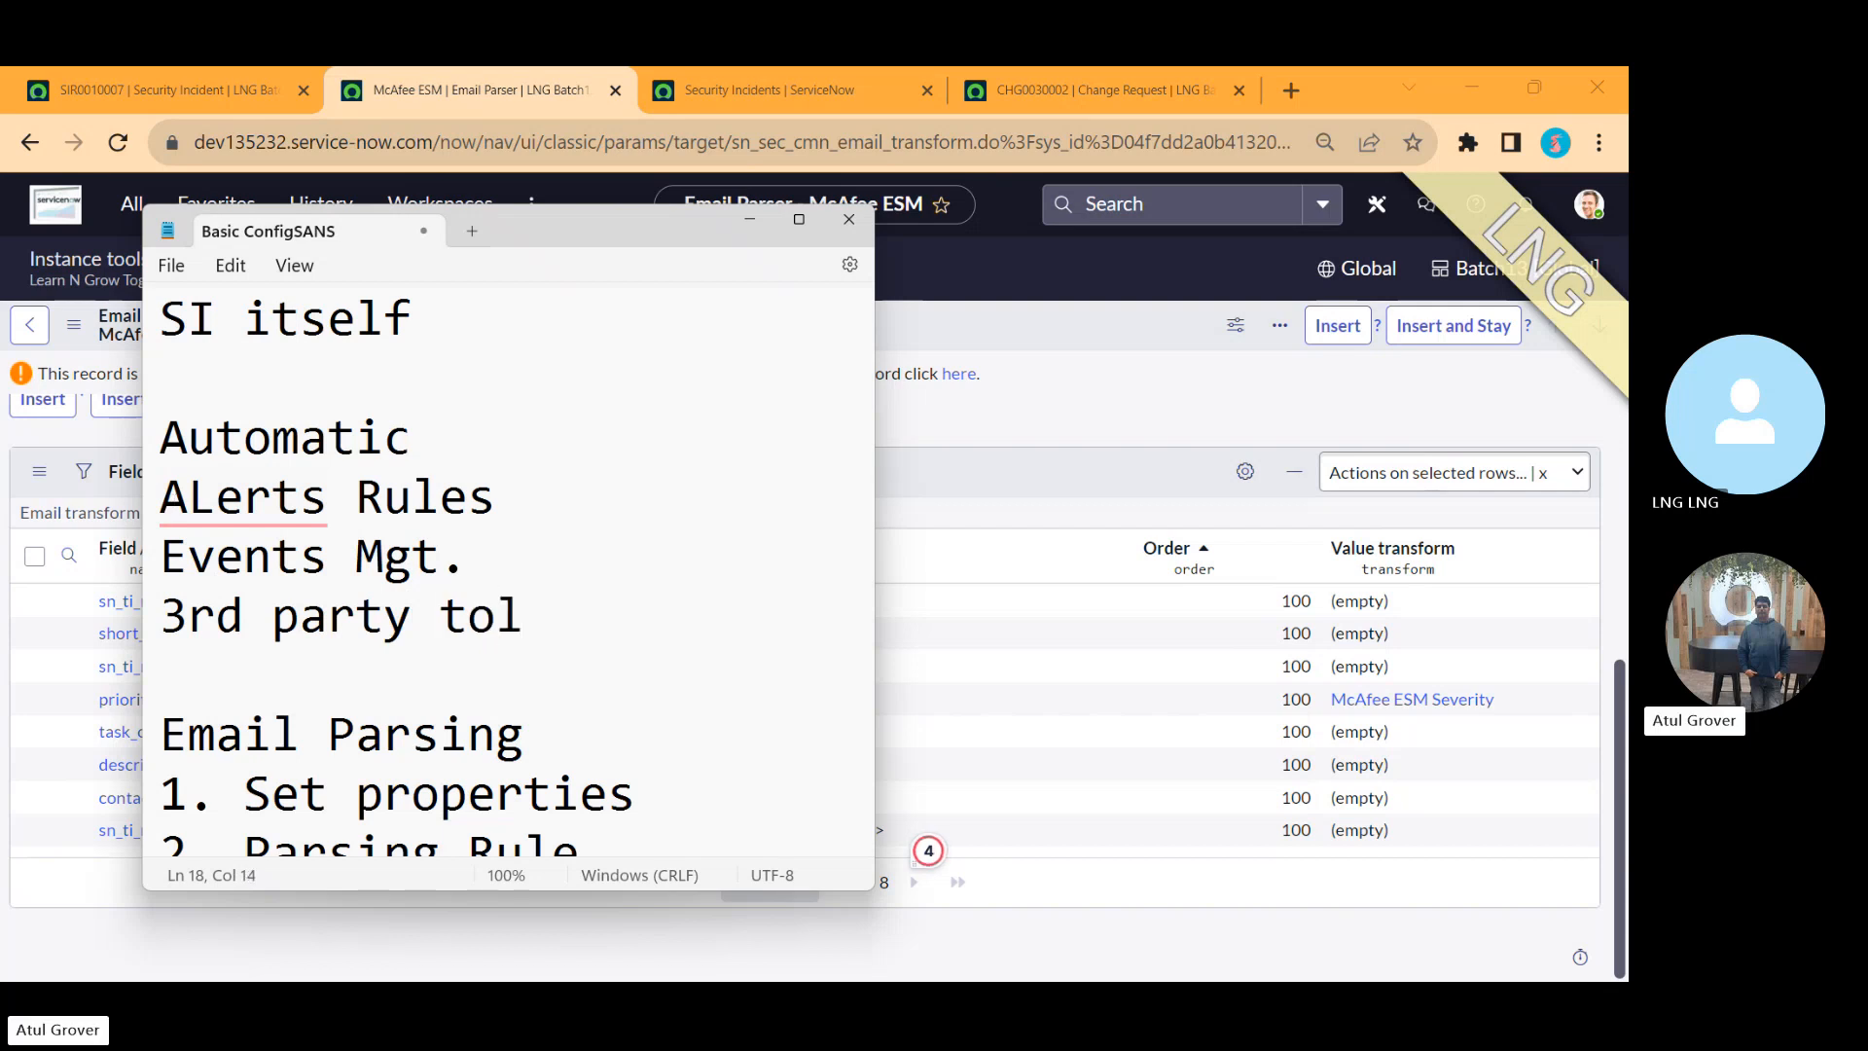
{"action": "key", "text": "BackSpace"}
{"action": "type", "text": "ol"}
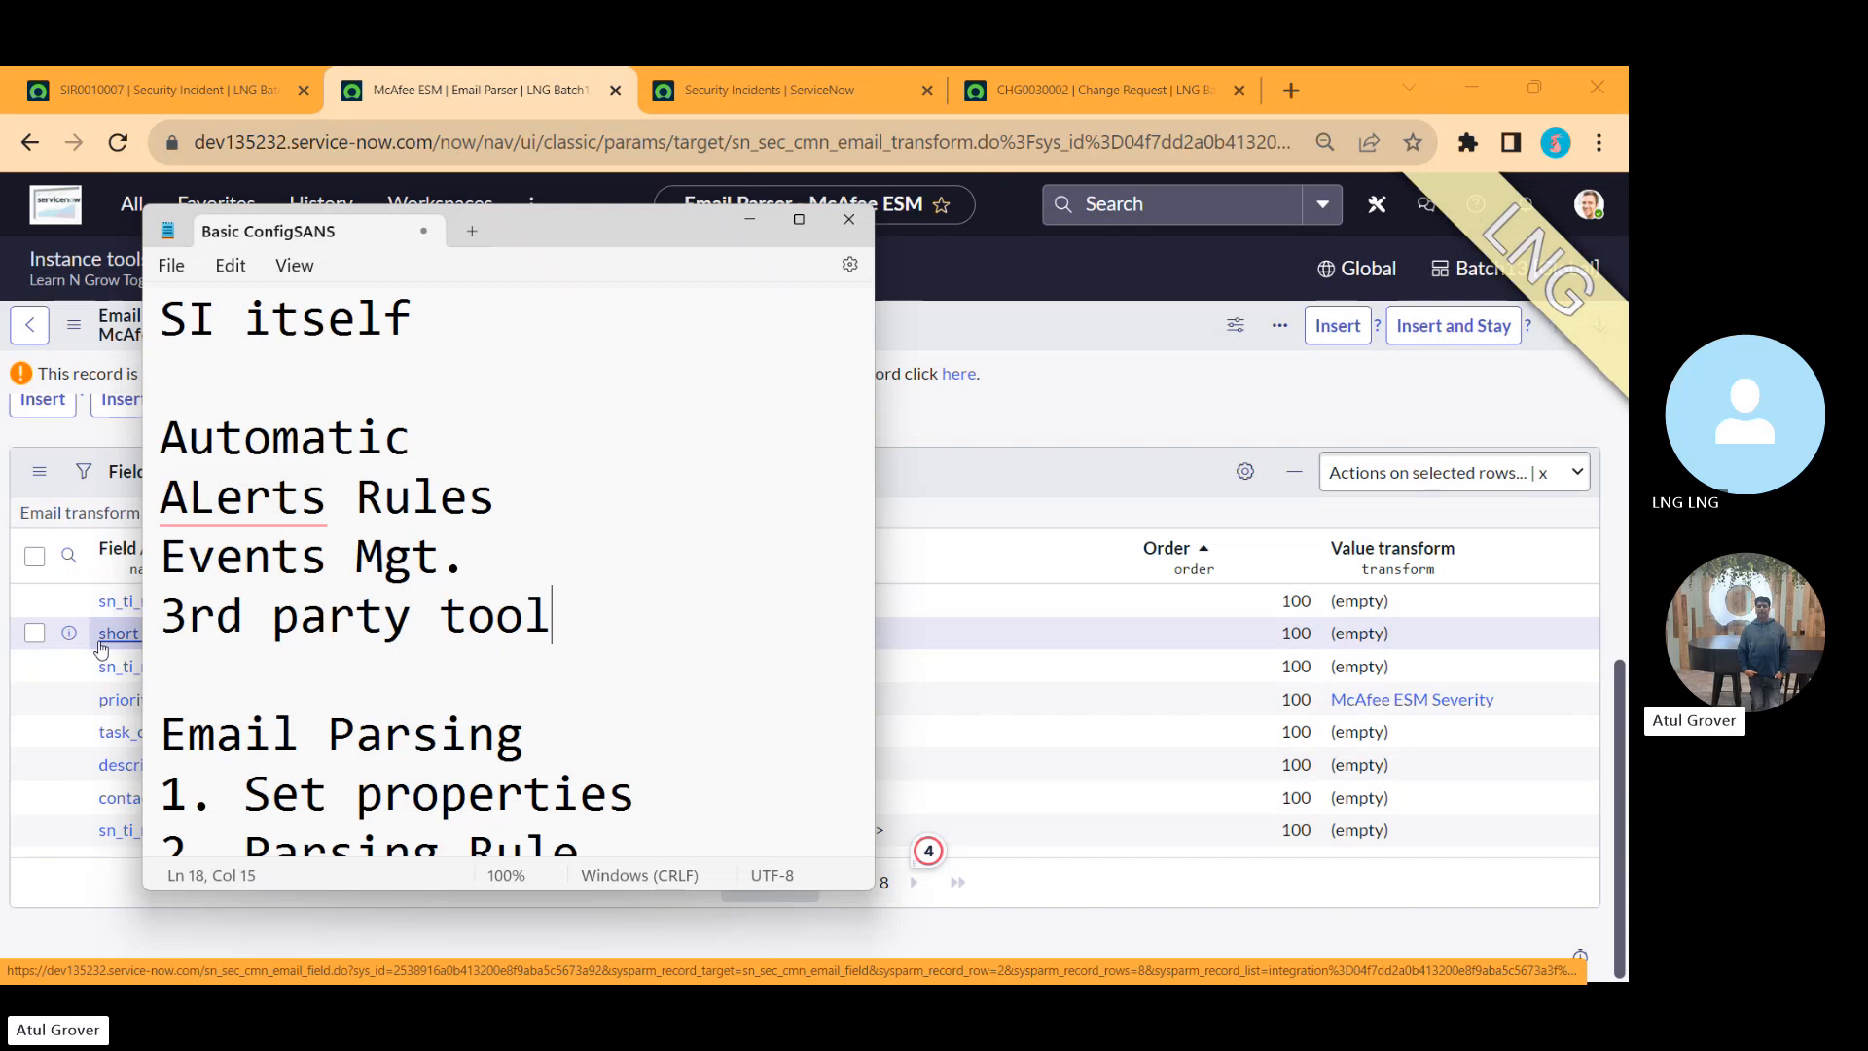
Step: Widen the Notepad window and add blank lines below '3. Transform fields'
{"action": "key", "text": "alt+Tab"}
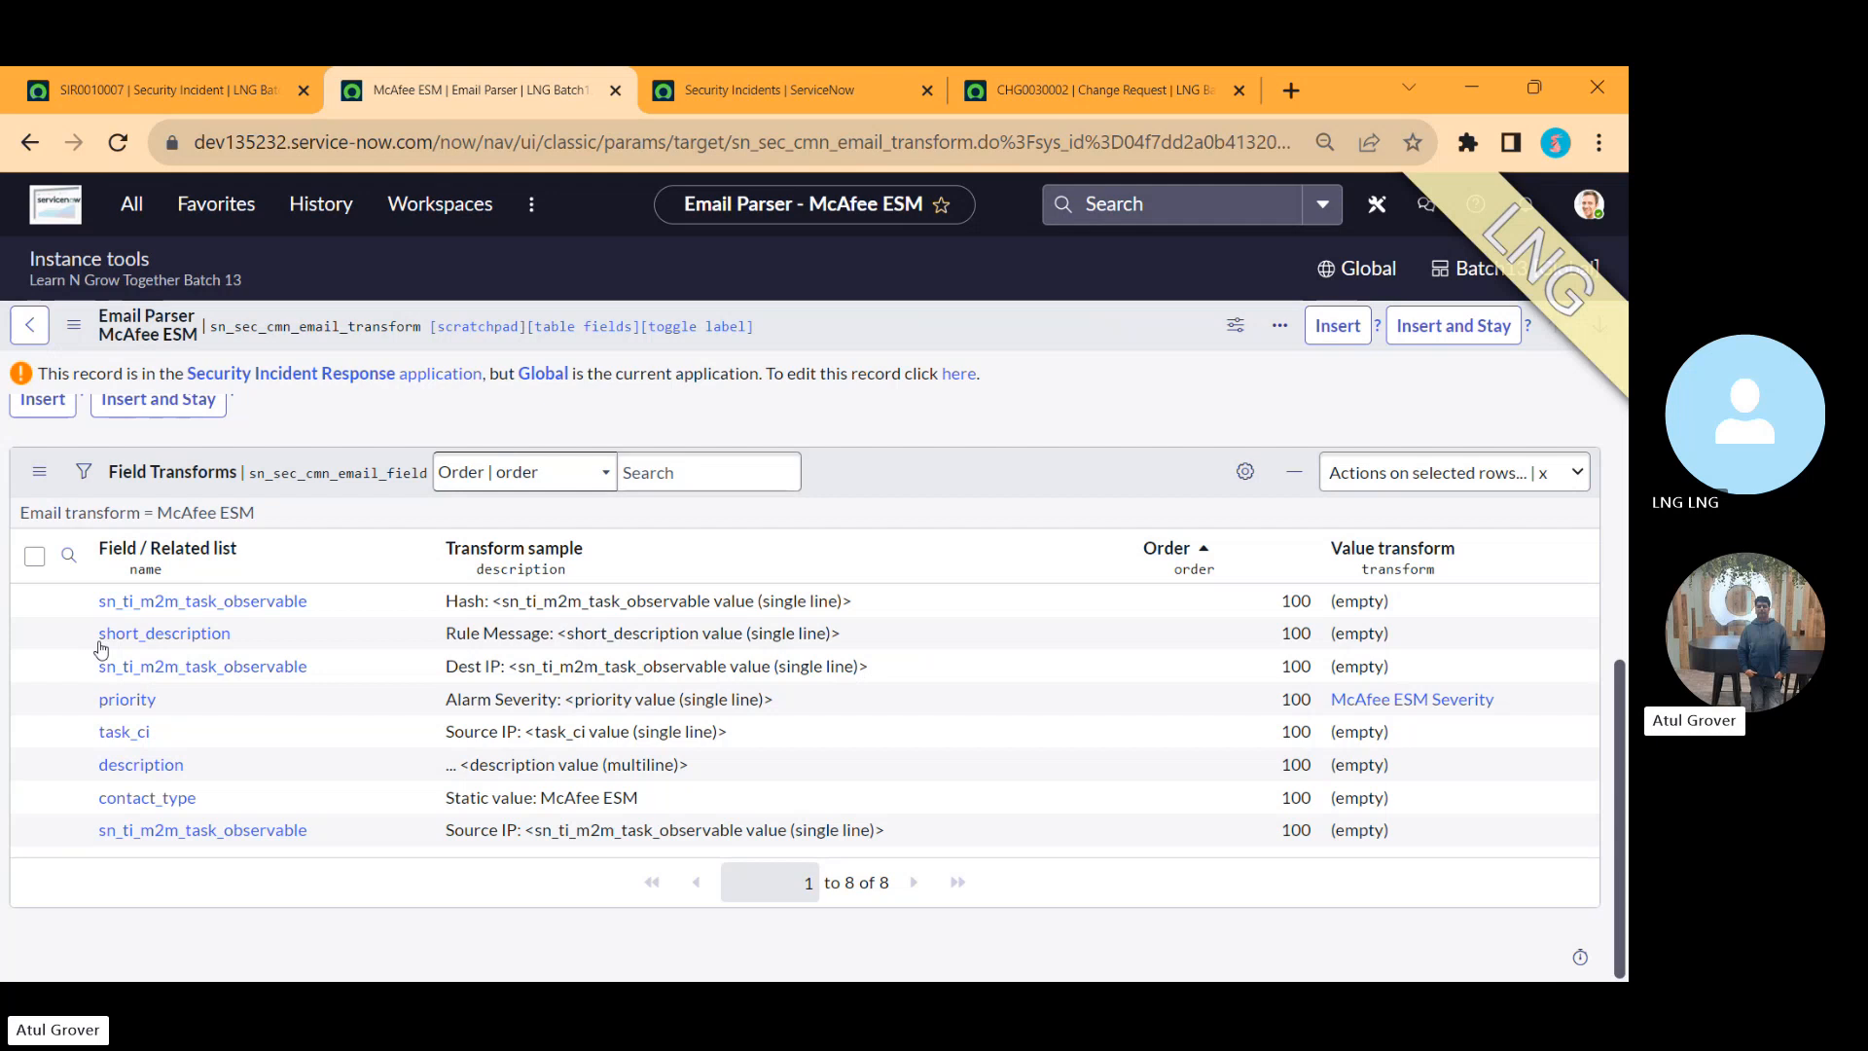
{"action": "key", "text": "alt+Tab"}
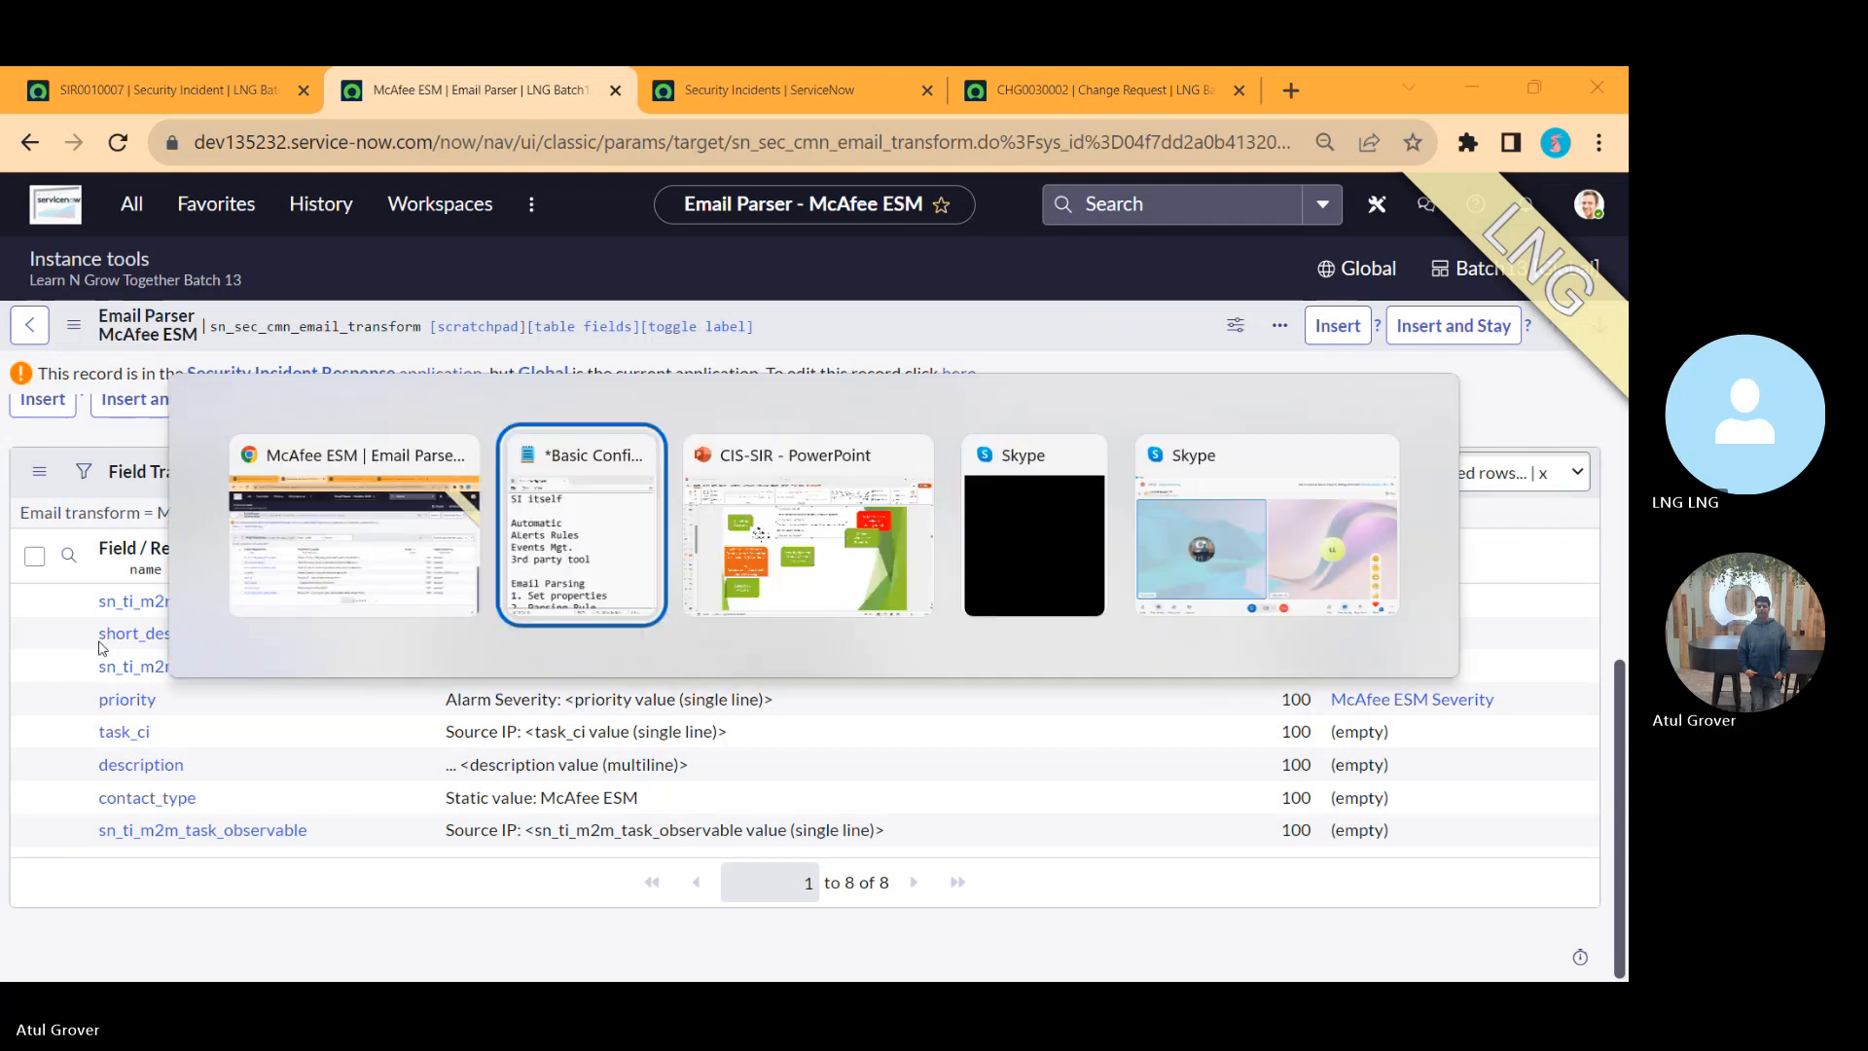
{"action": "left_click", "coordinate": [602, 844]}
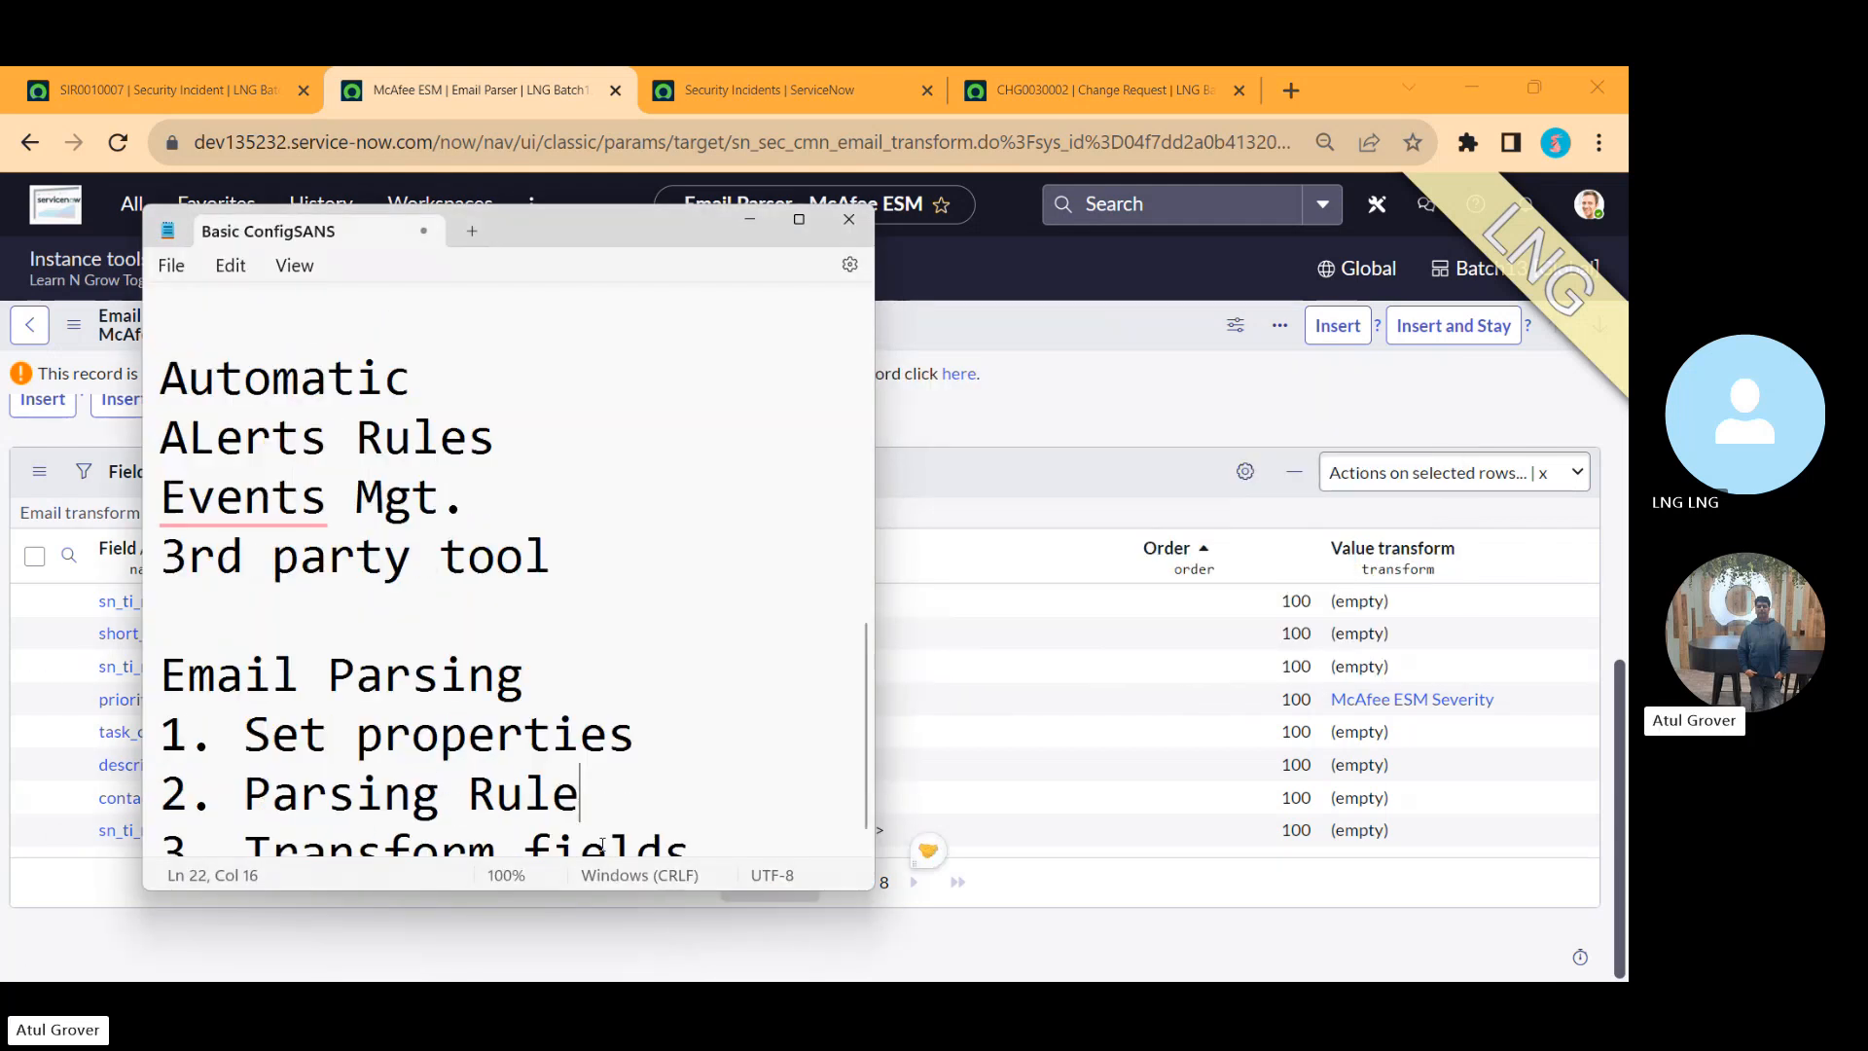
{"action": "left_click", "coordinate": [602, 845]}
{"action": "key", "text": "Return"}
{"action": "key", "text": "Return"}
{"action": "key", "text": "Return"}
{"action": "key", "text": "Return"}
{"action": "key", "text": "Return"}
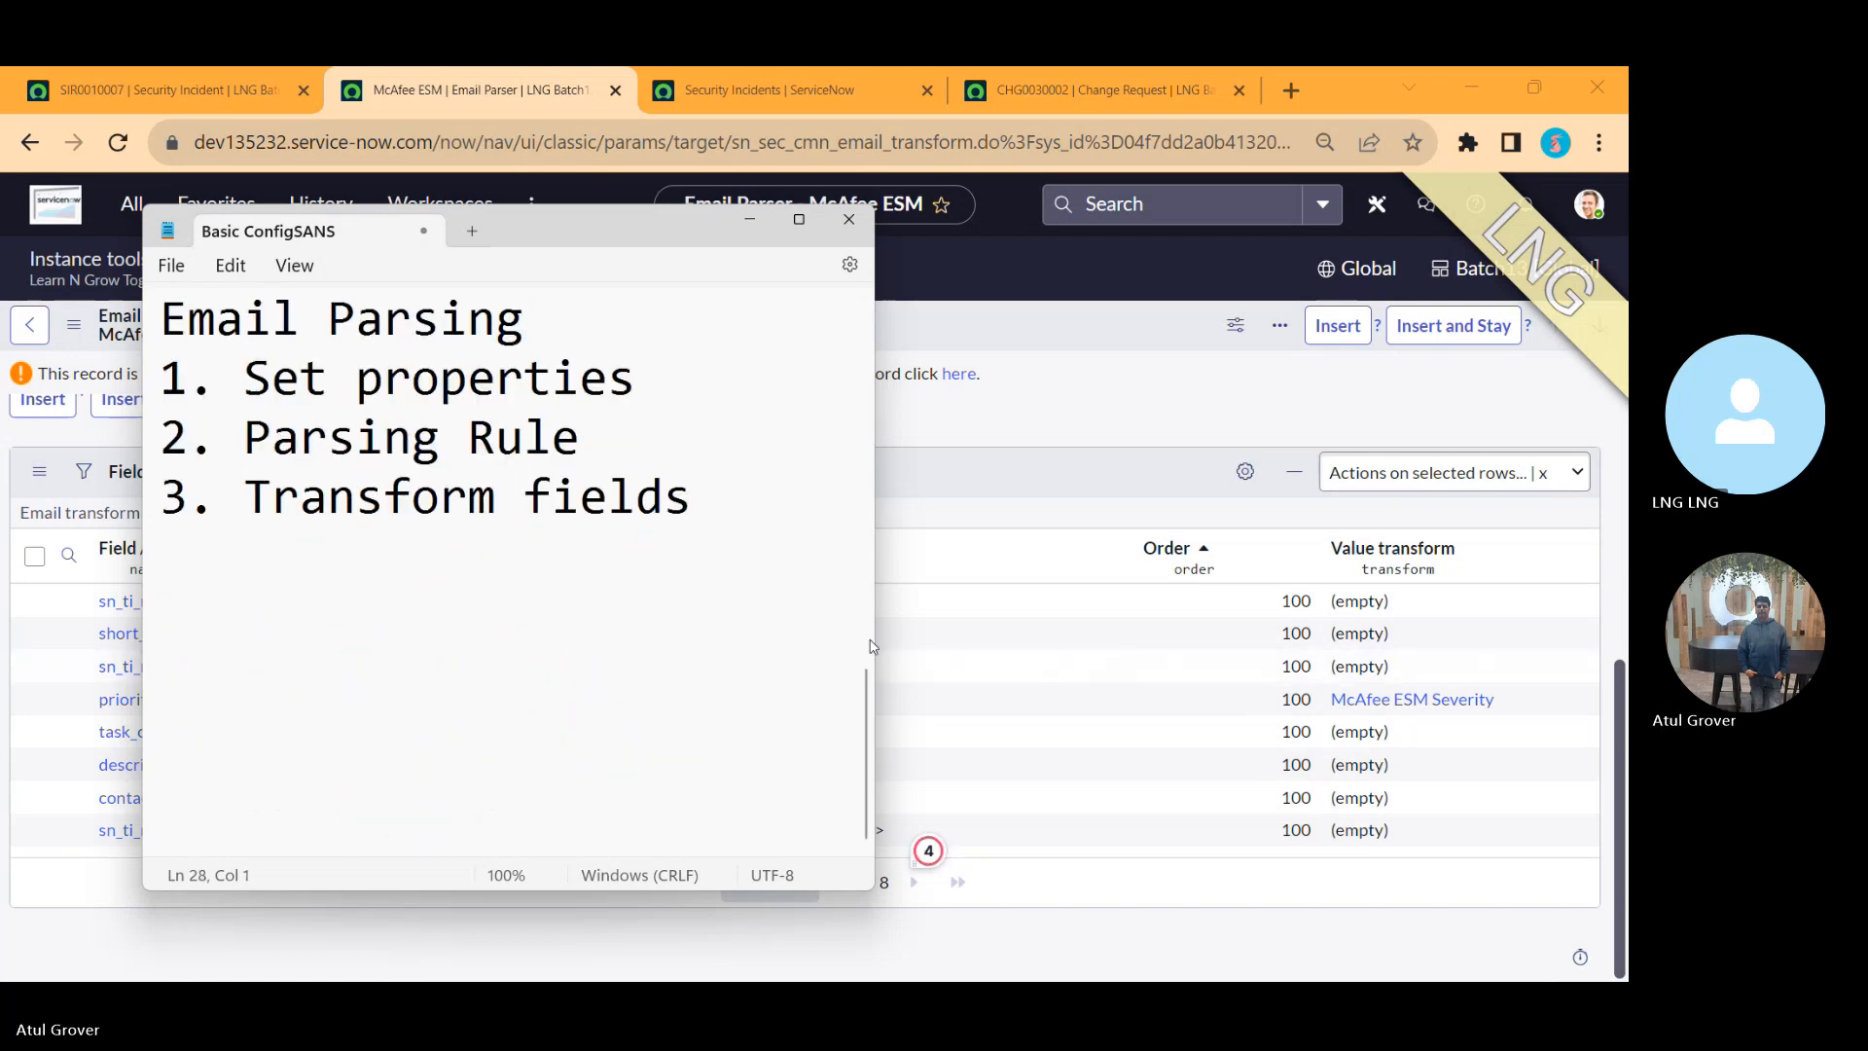
{"action": "left_click_drag", "start_coordinate": [874, 632], "coordinate": [1462, 633]}
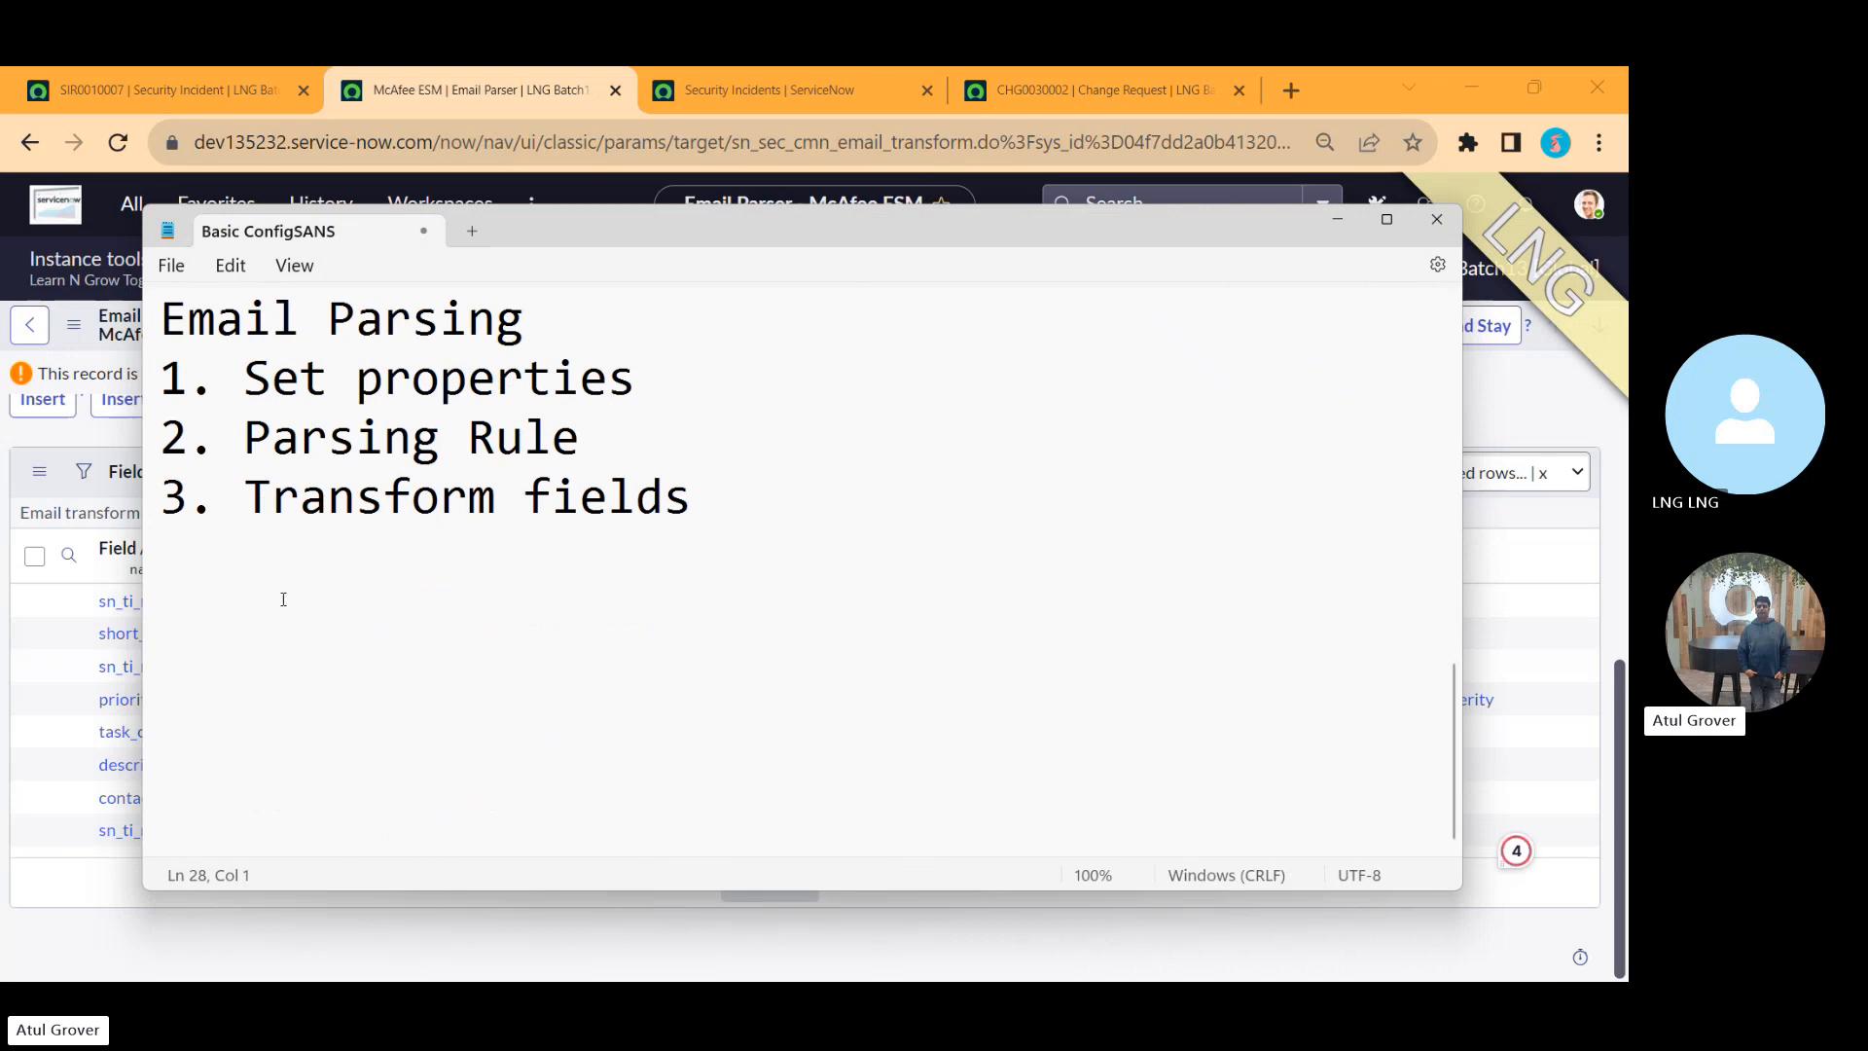
Step: Write 'inbound - event - process' on a new line below the email parsing list
{"action": "left_click", "coordinate": [197, 608]}
{"action": "type", "text": "email"}
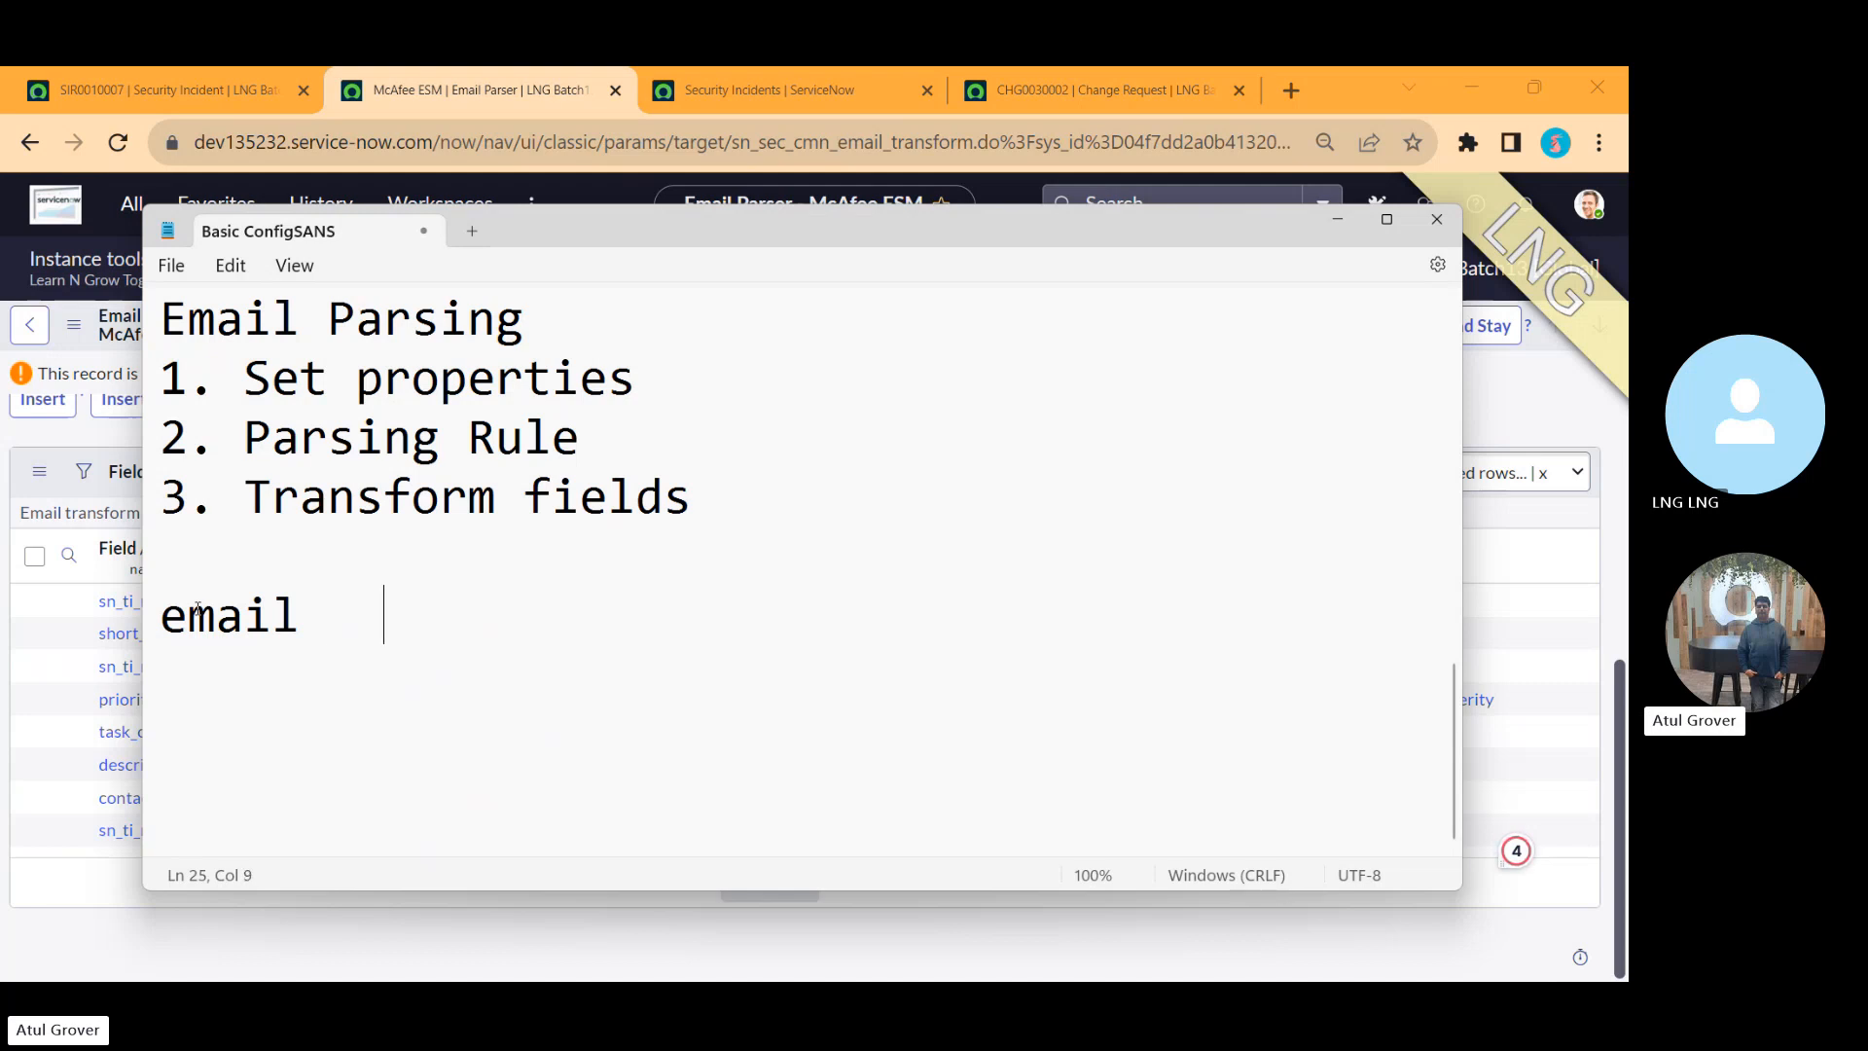
{"action": "key", "text": "BackSpace"}
{"action": "key", "text": "BackSpace"}
{"action": "key", "text": "BackSpace"}
{"action": "key", "text": "BackSpace"}
{"action": "key", "text": "BackSpace"}
{"action": "key", "text": "BackSpace"}
{"action": "key", "text": "BackSpace"}
{"action": "key", "text": "BackSpace"}
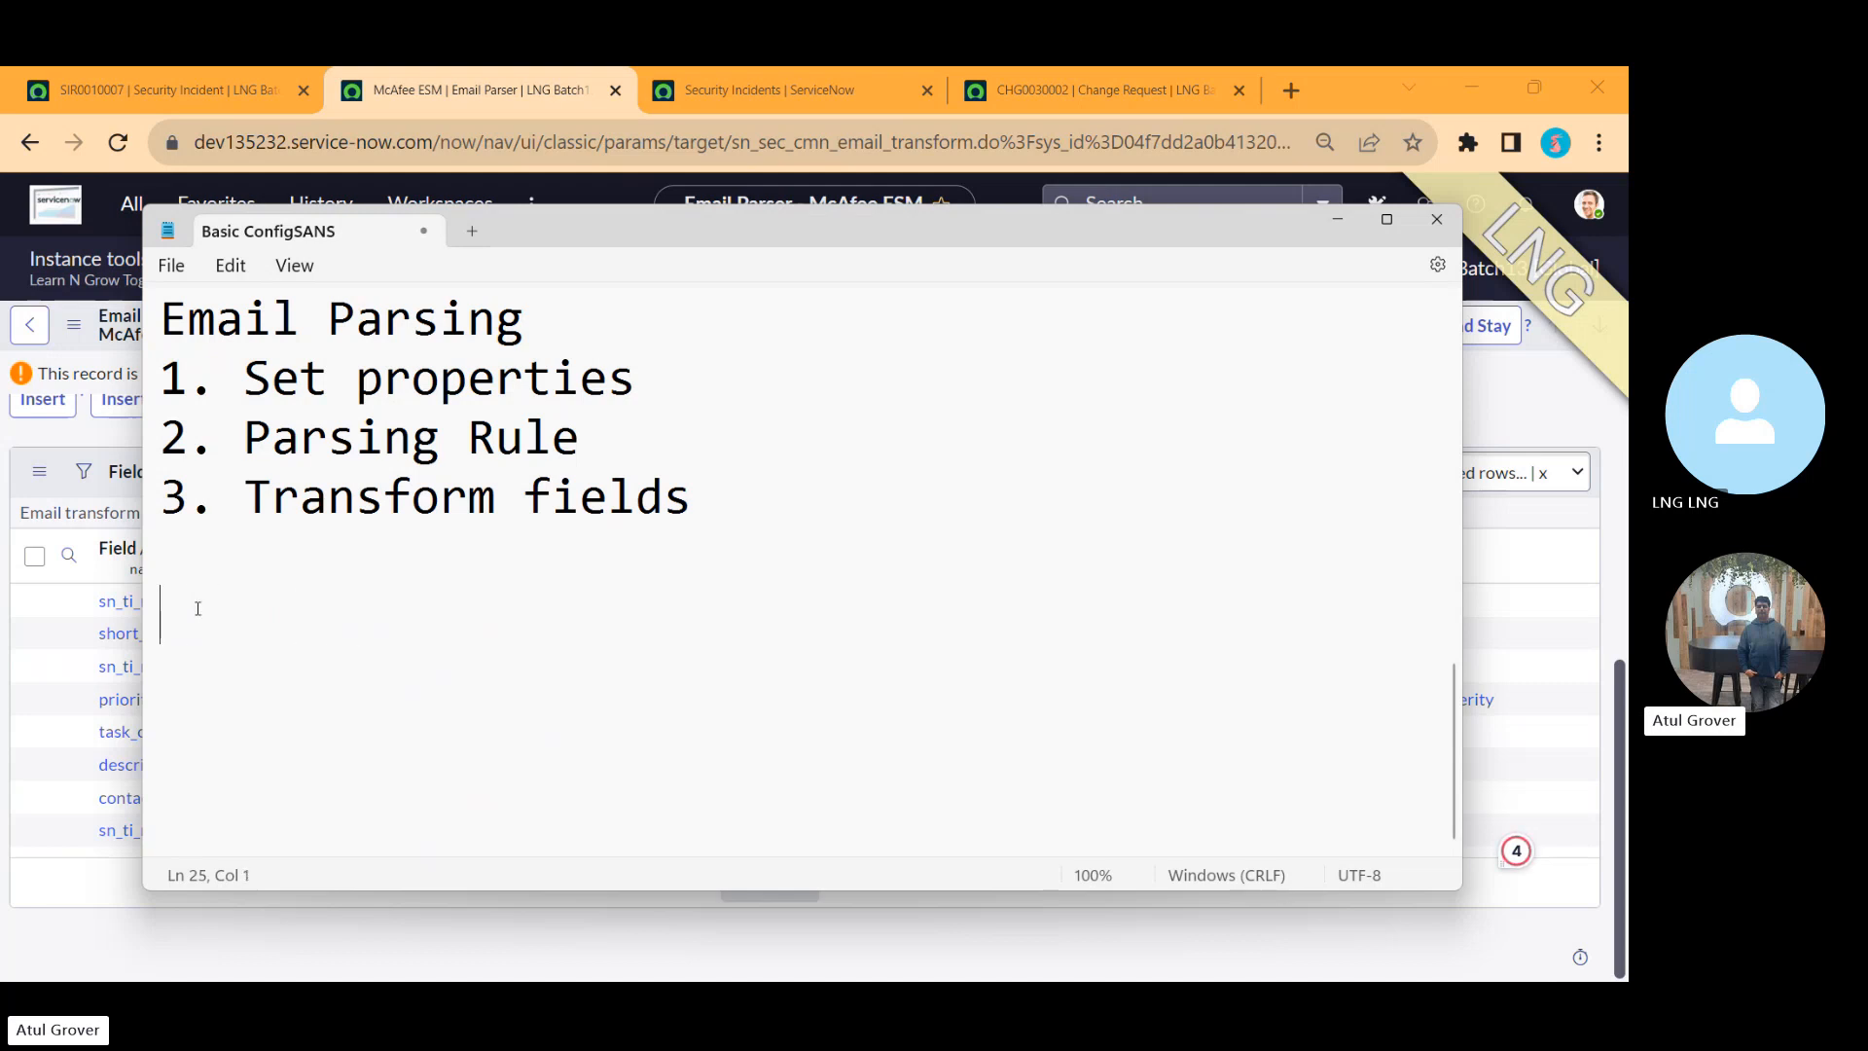
{"action": "type", "text": "inbound "}
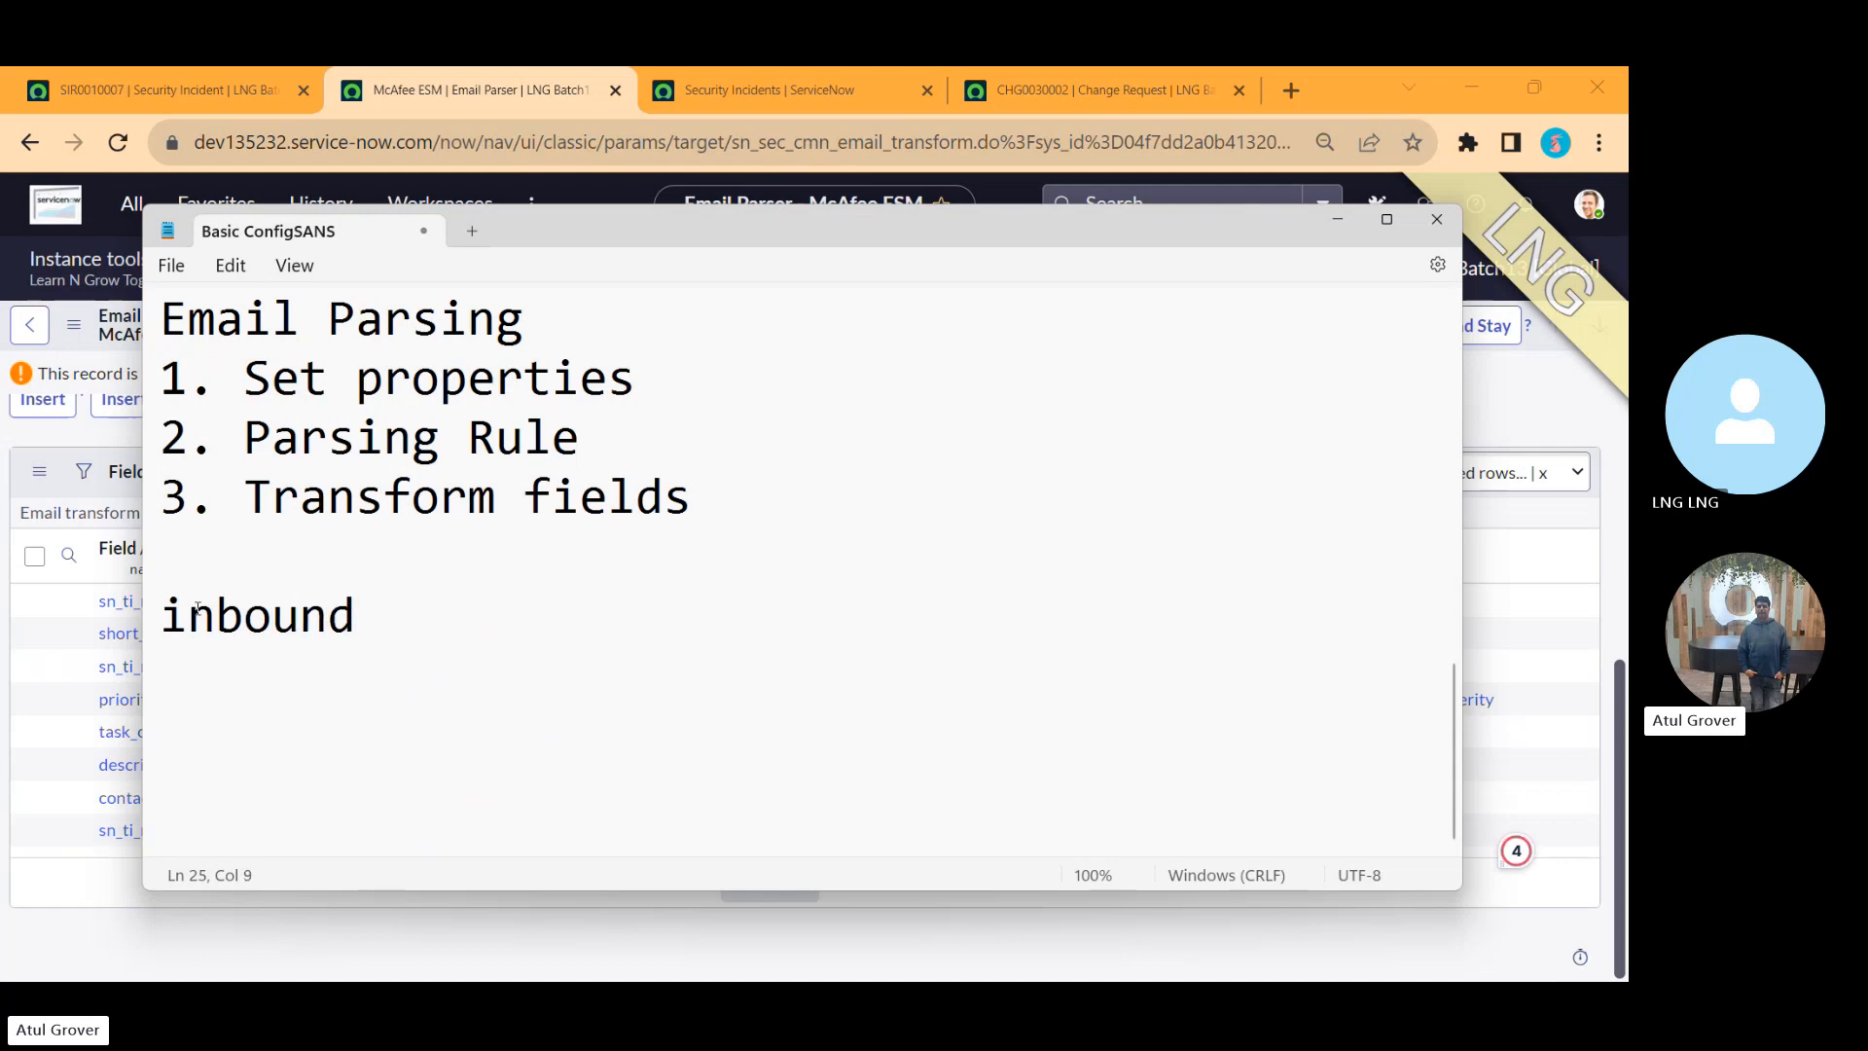
{"action": "type", "text": "- event -"}
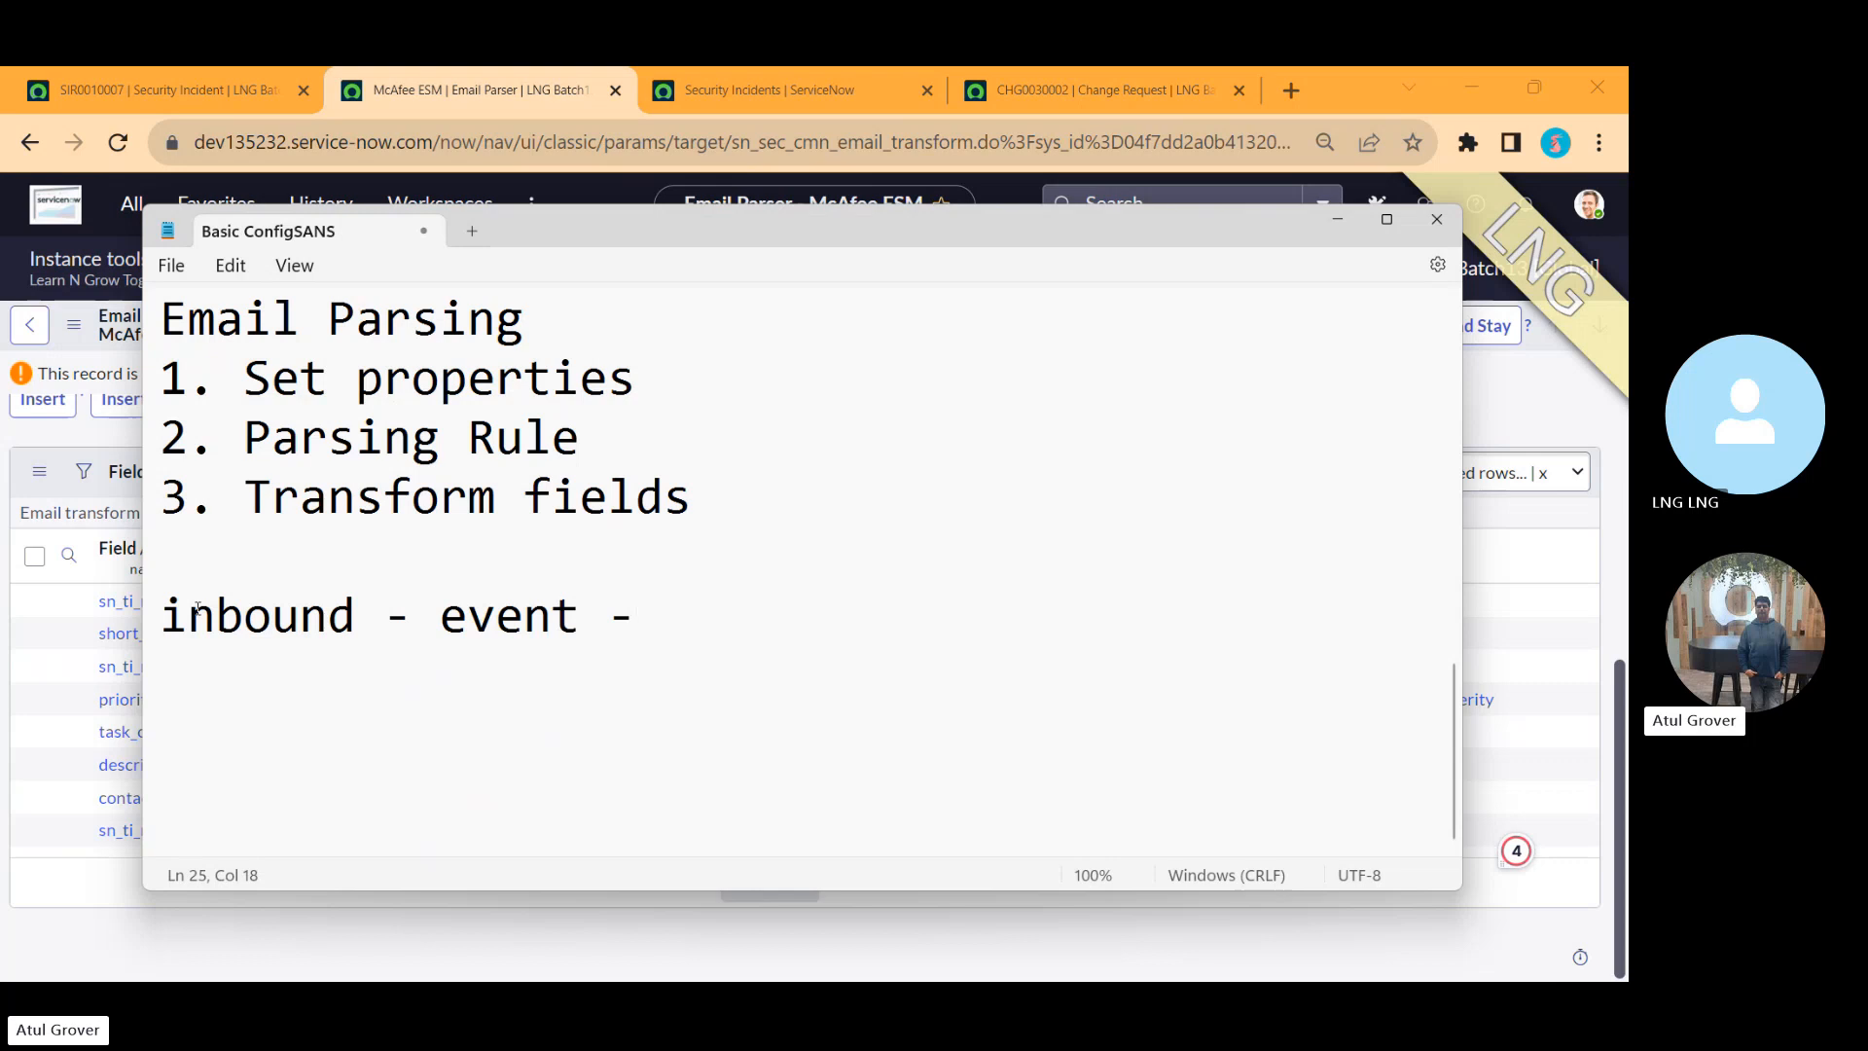
{"action": "type", "text": " process"}
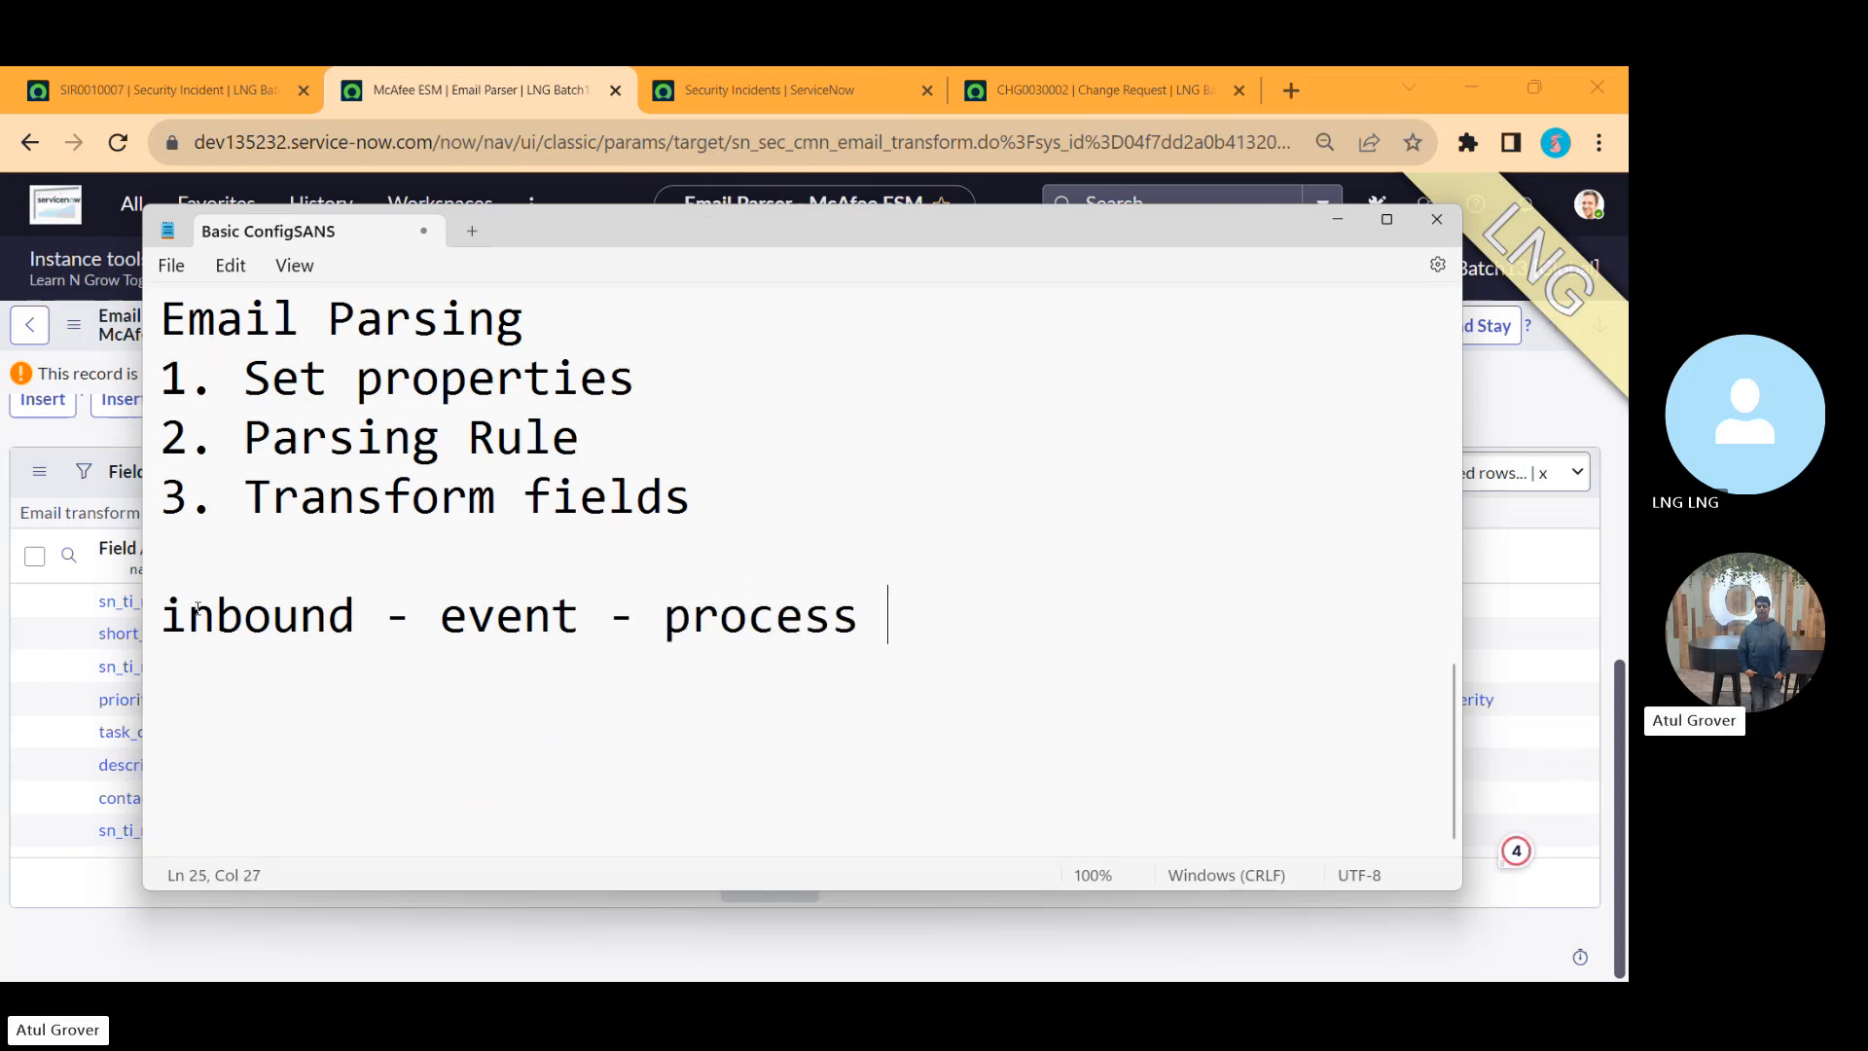